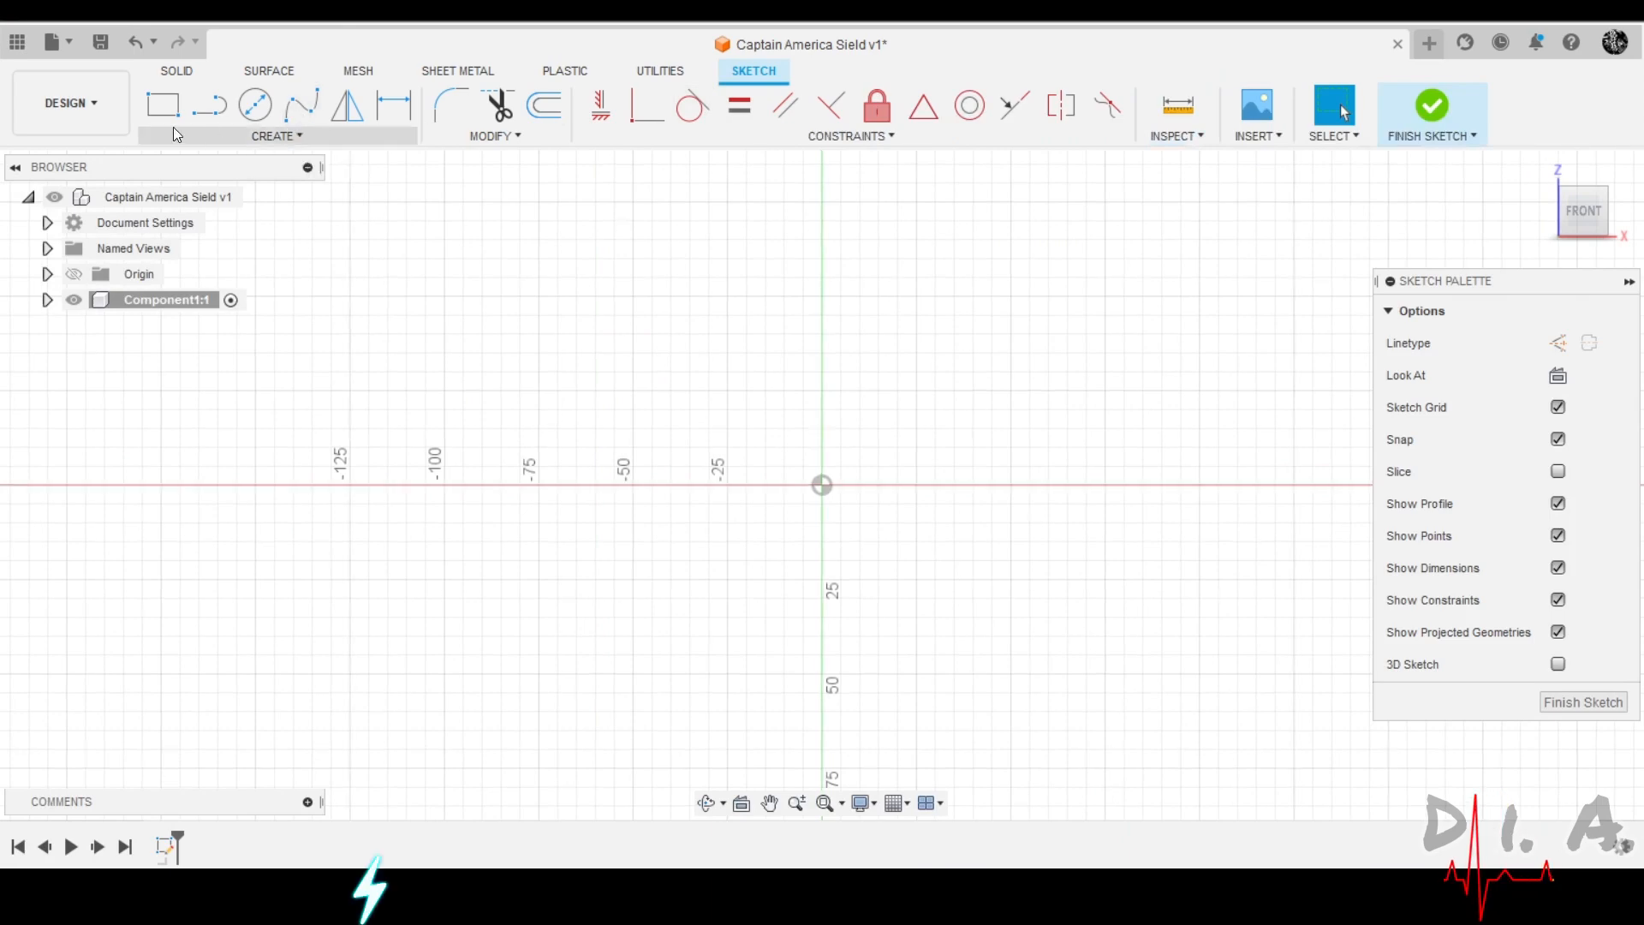
Draw a horizontal line about 140 mm long from the origin along the negative X axis.
click(208, 108)
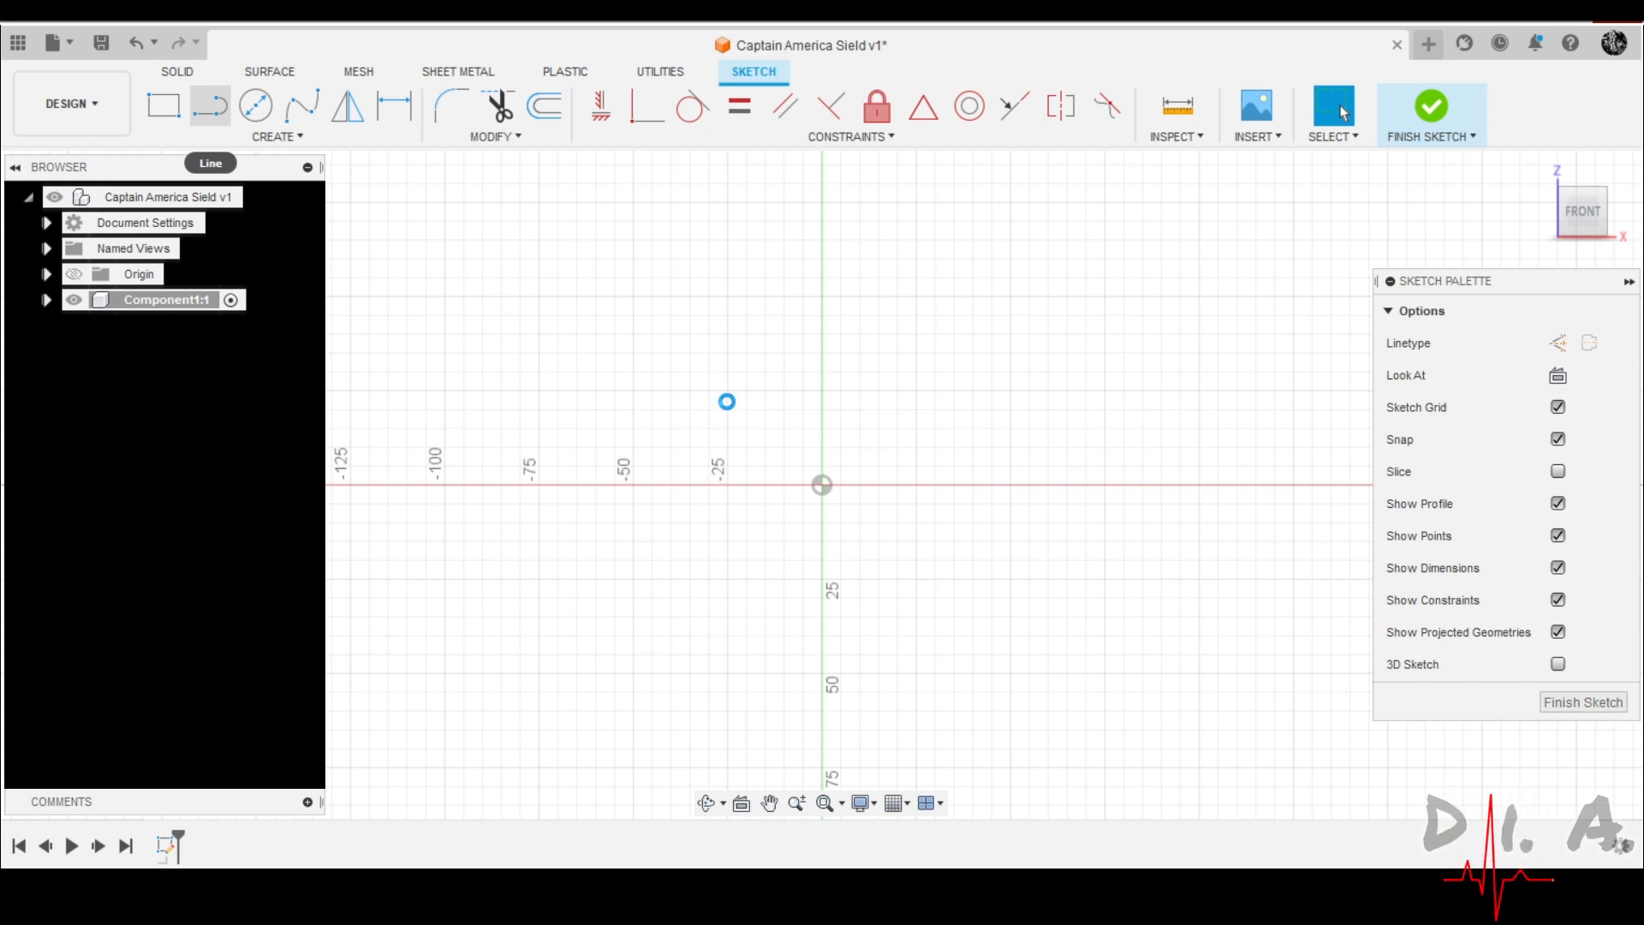
click(822, 484)
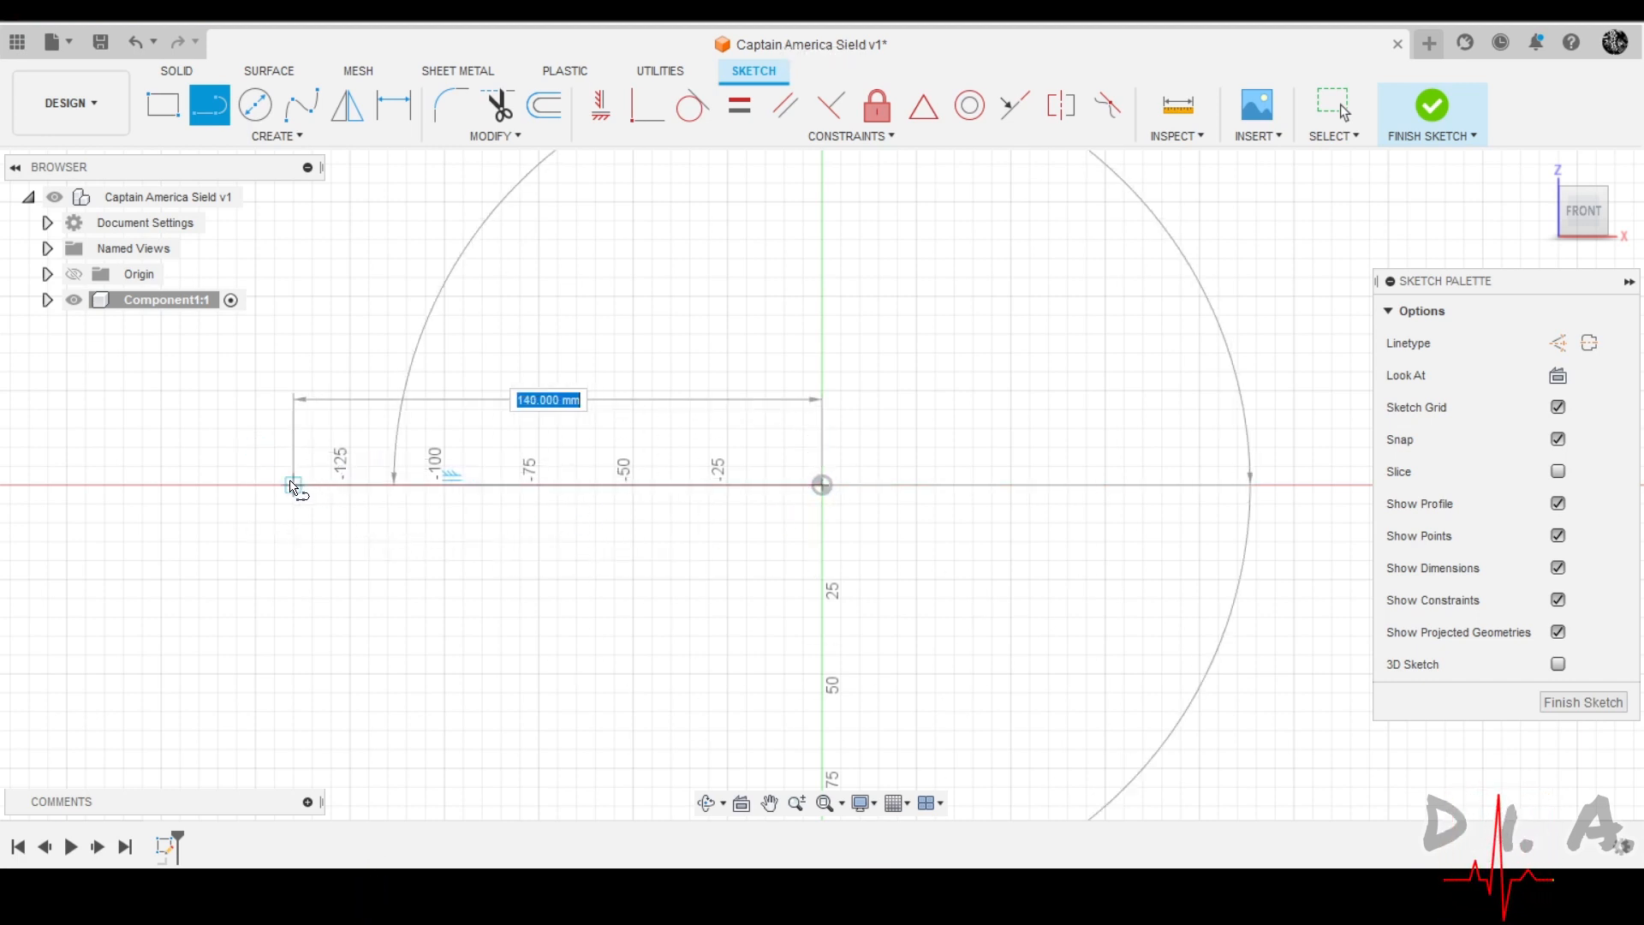
click(293, 485)
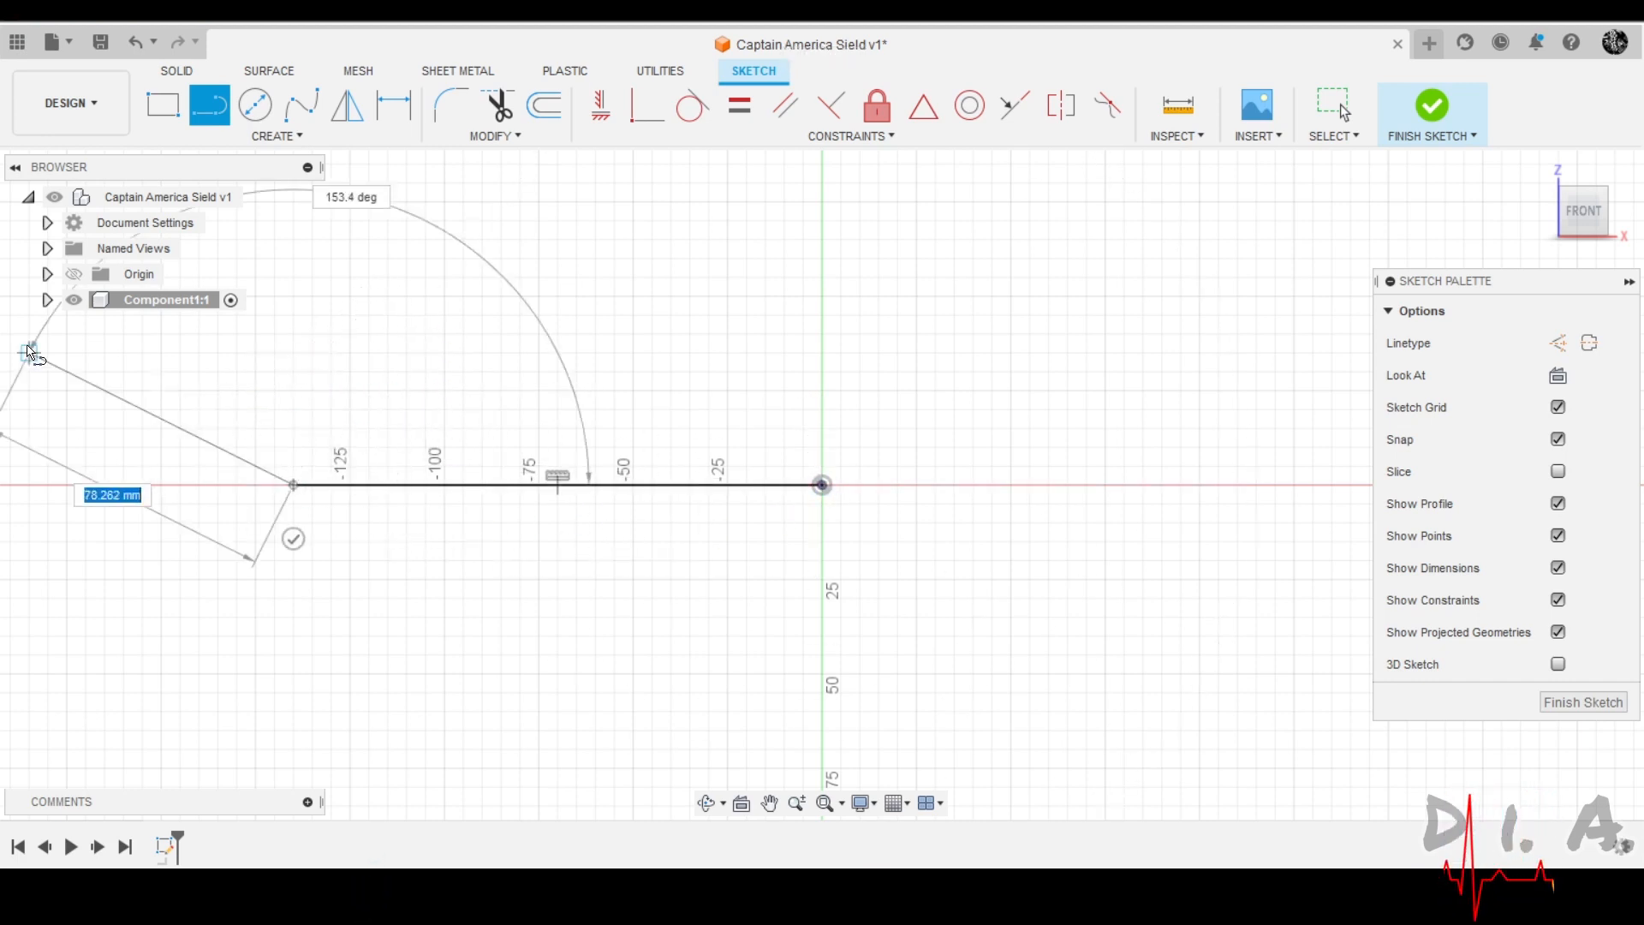
key(Escape)
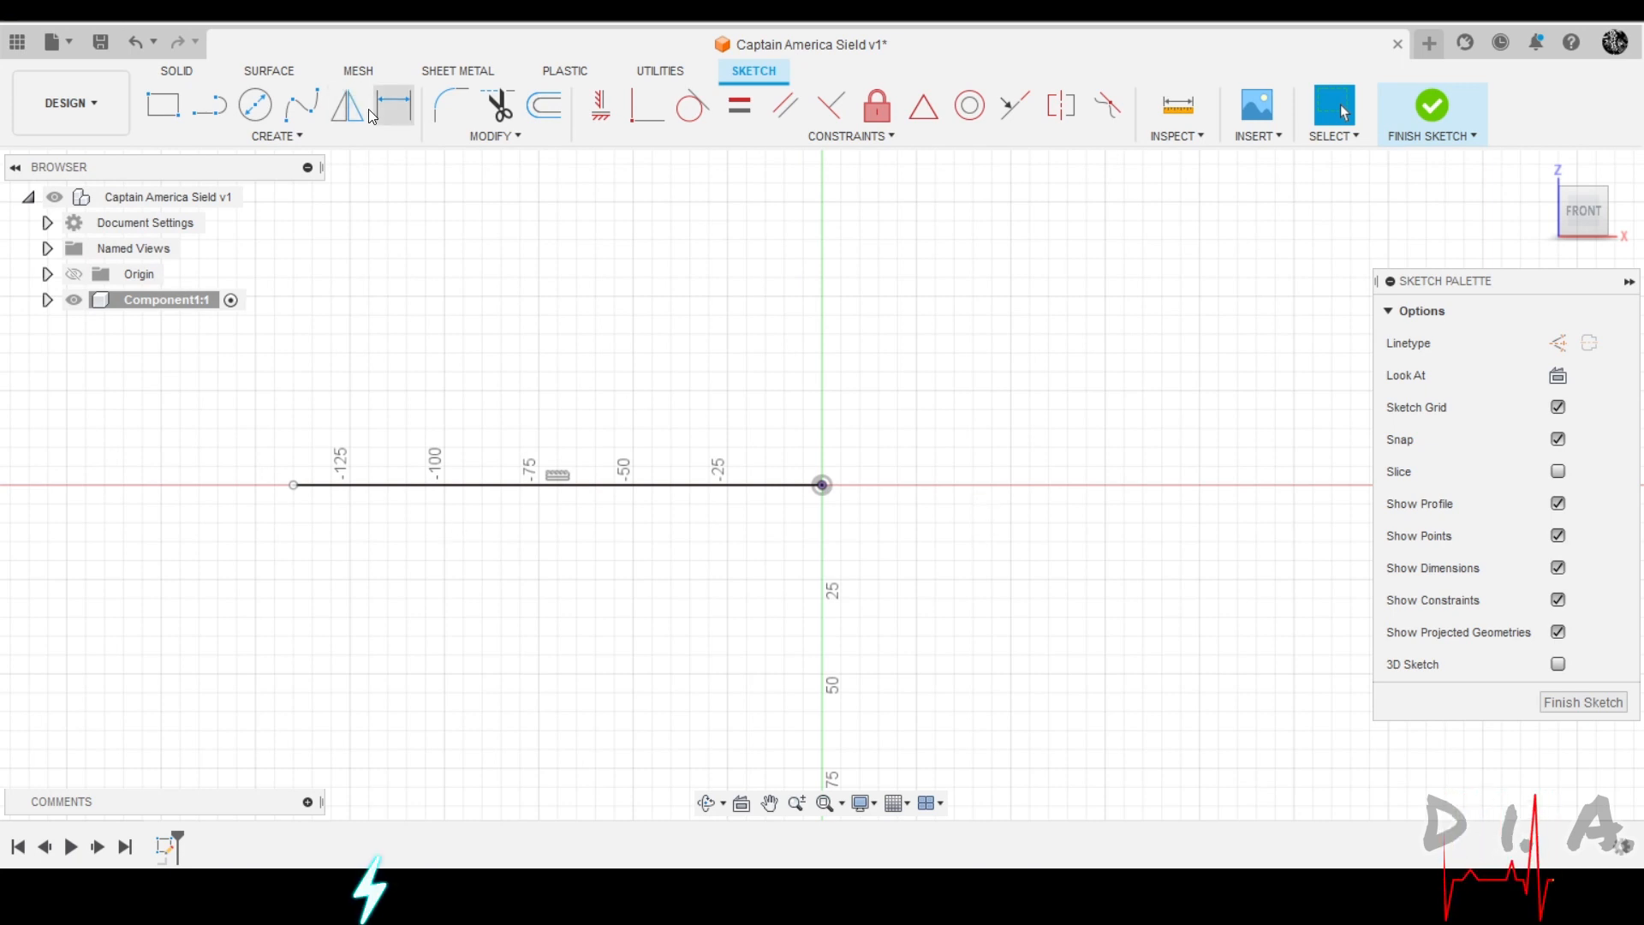
Draw a vertical line about 50 mm long upward from the origin.
click(208, 105)
click(822, 484)
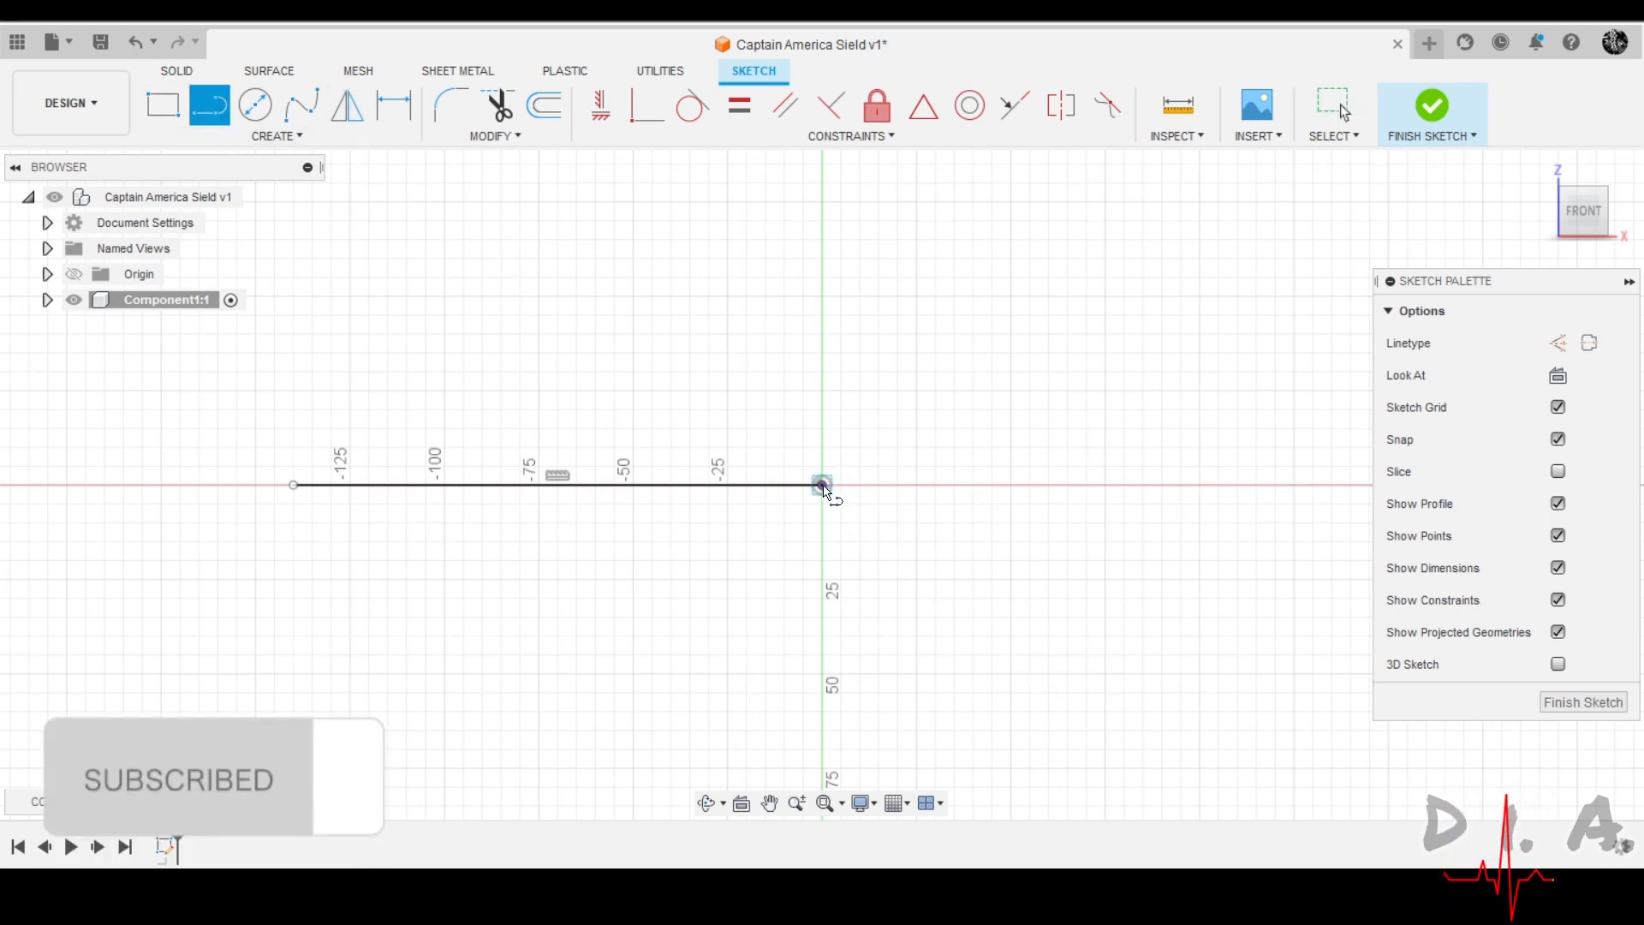
click(822, 297)
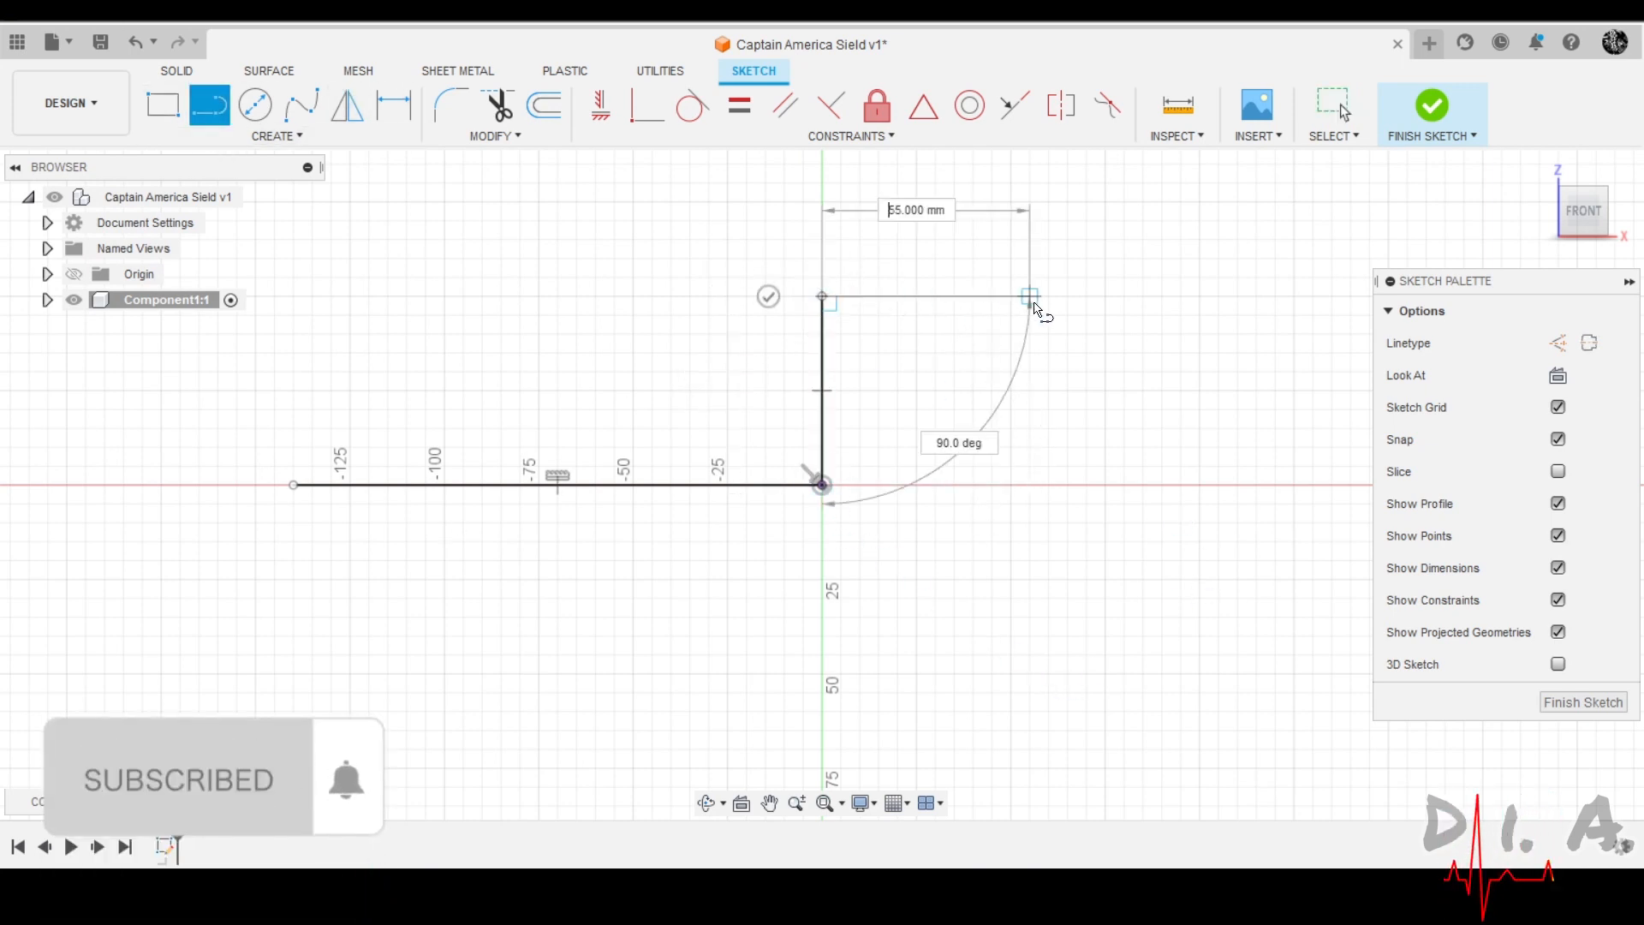
key(Escape)
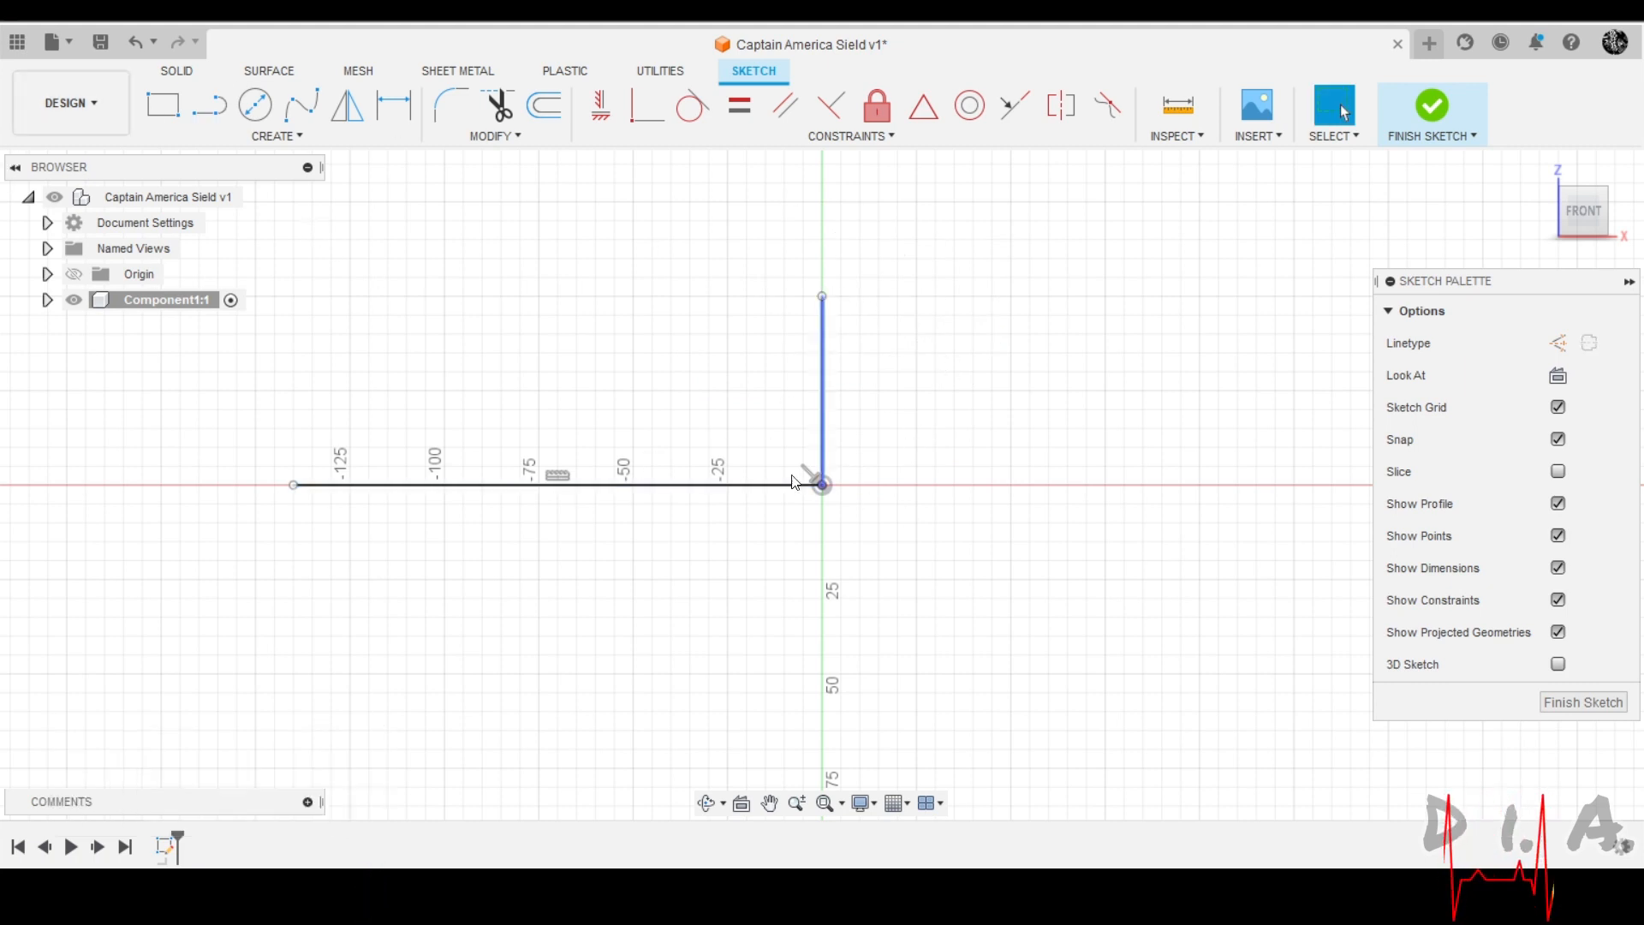
Dimension the horizontal line and set its length to 300 mm.
key(d)
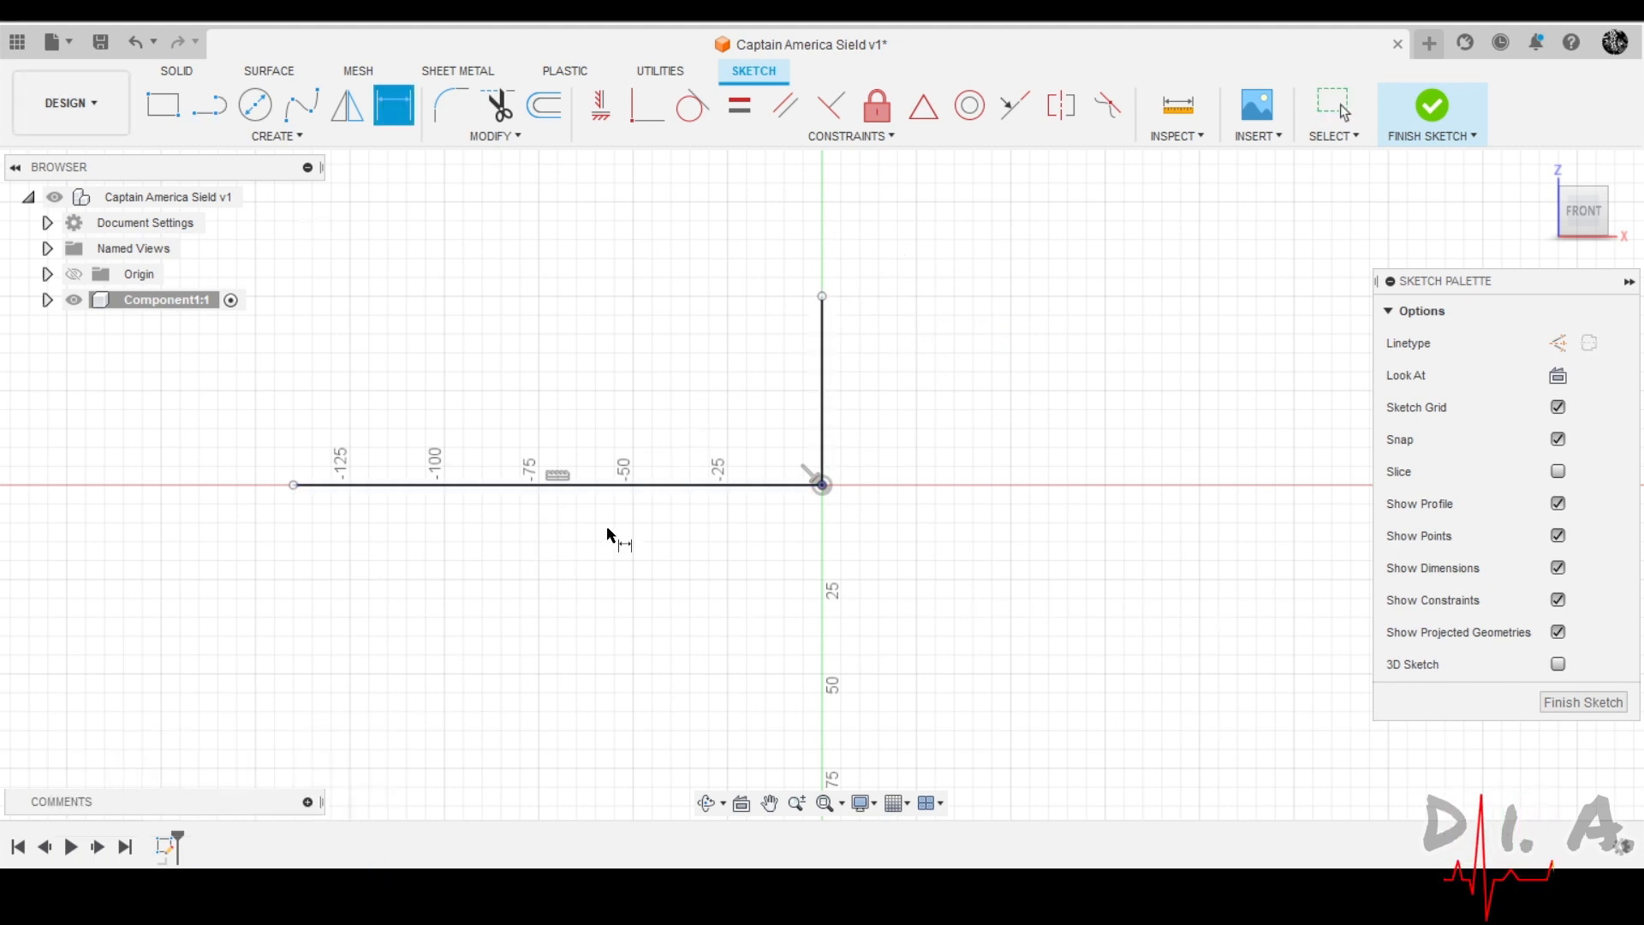
click(644, 489)
click(600, 596)
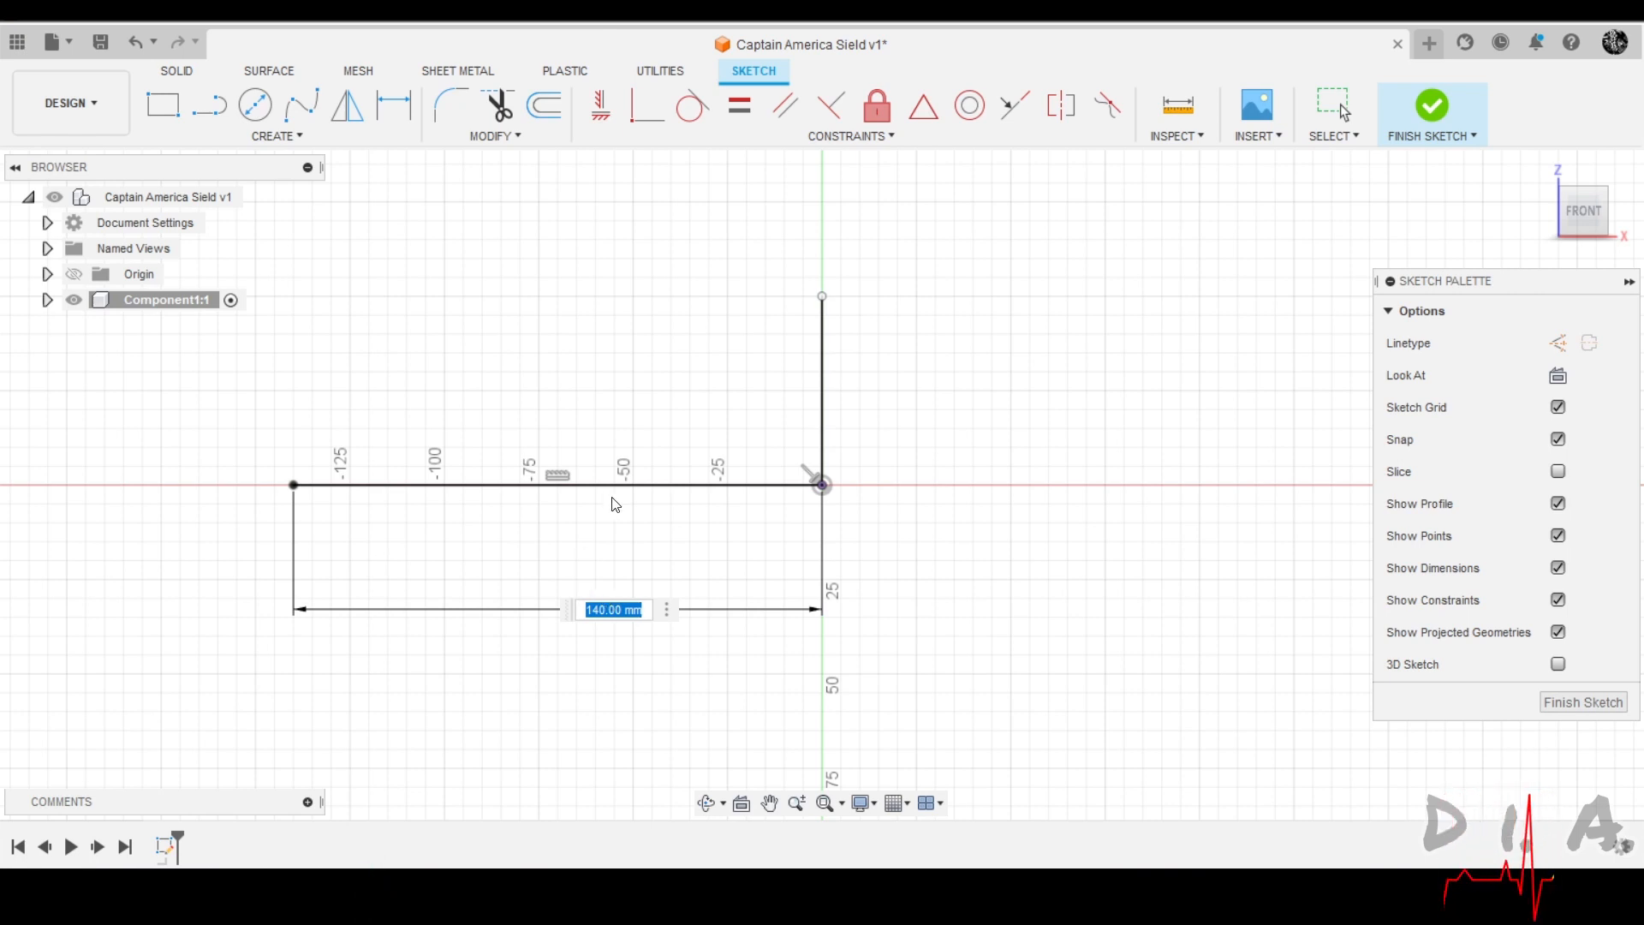
text(3)
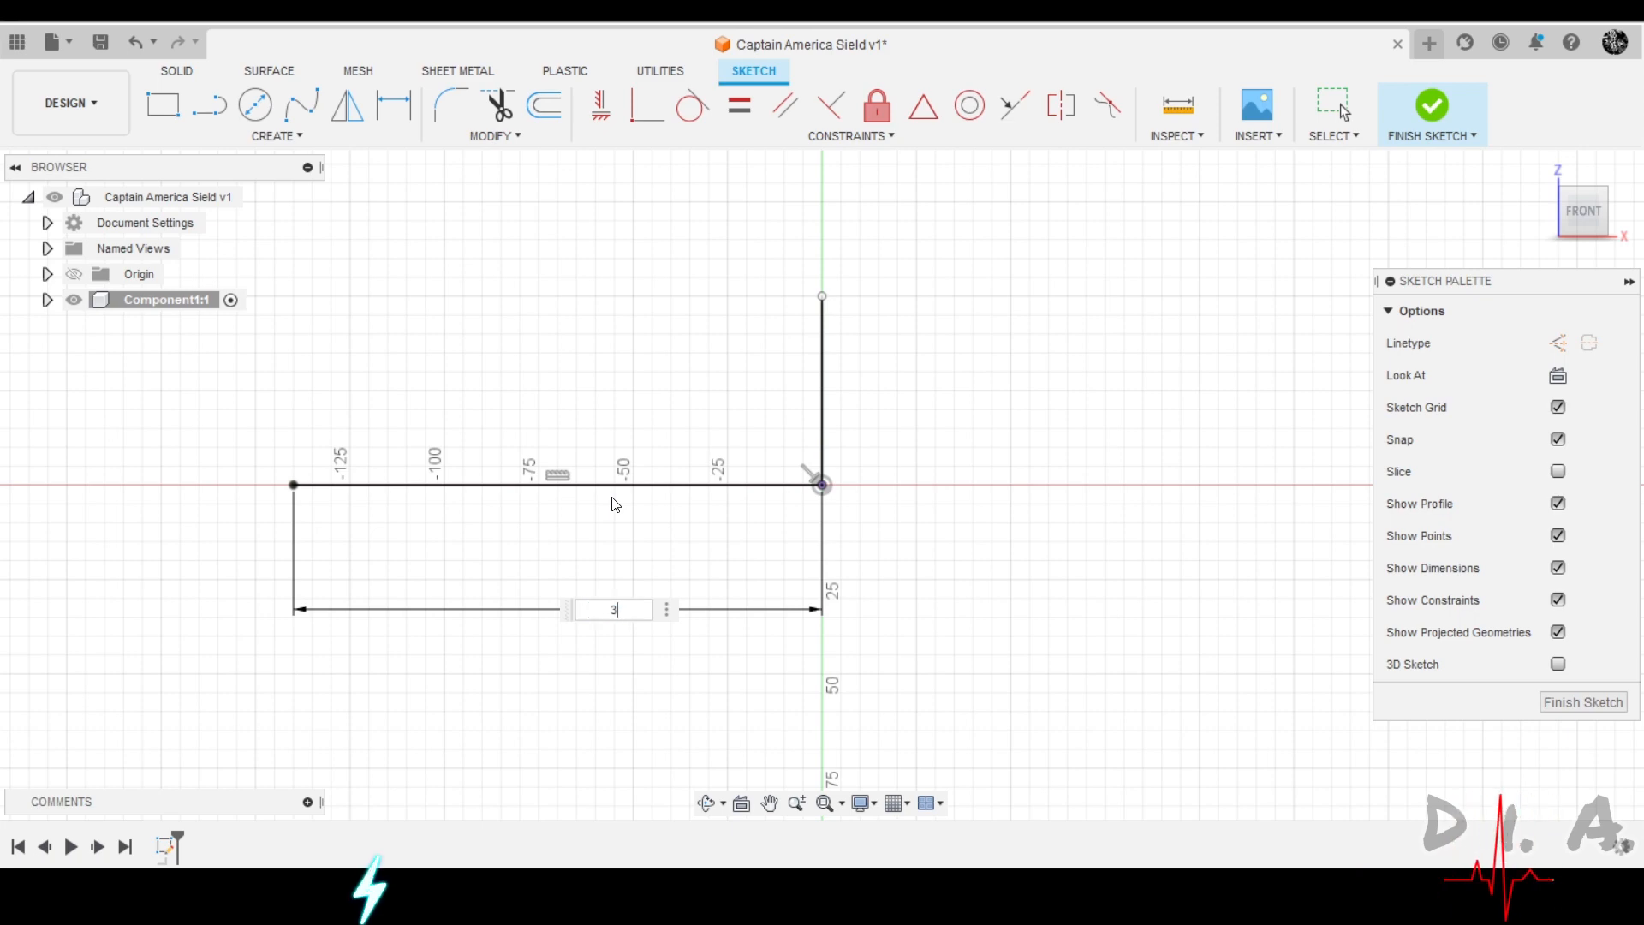
text(300)
key(Return)
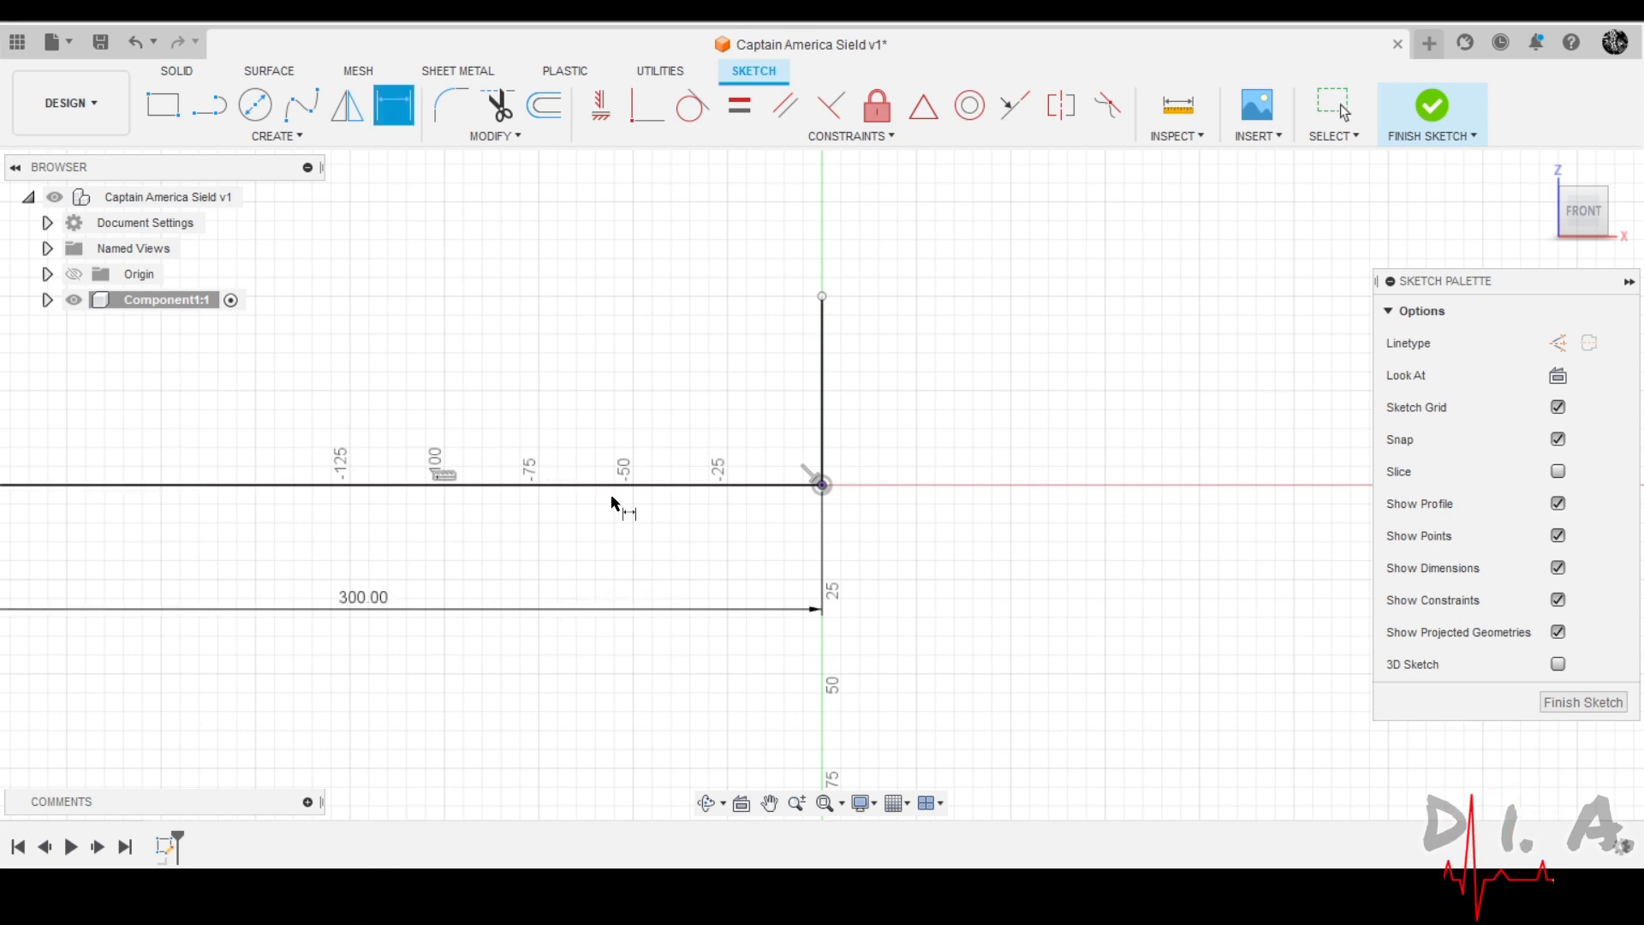
Mirror the 300 mm horizontal line across the vertical line.
scroll(899, 543, down, 3)
scroll(716, 510, up, 3)
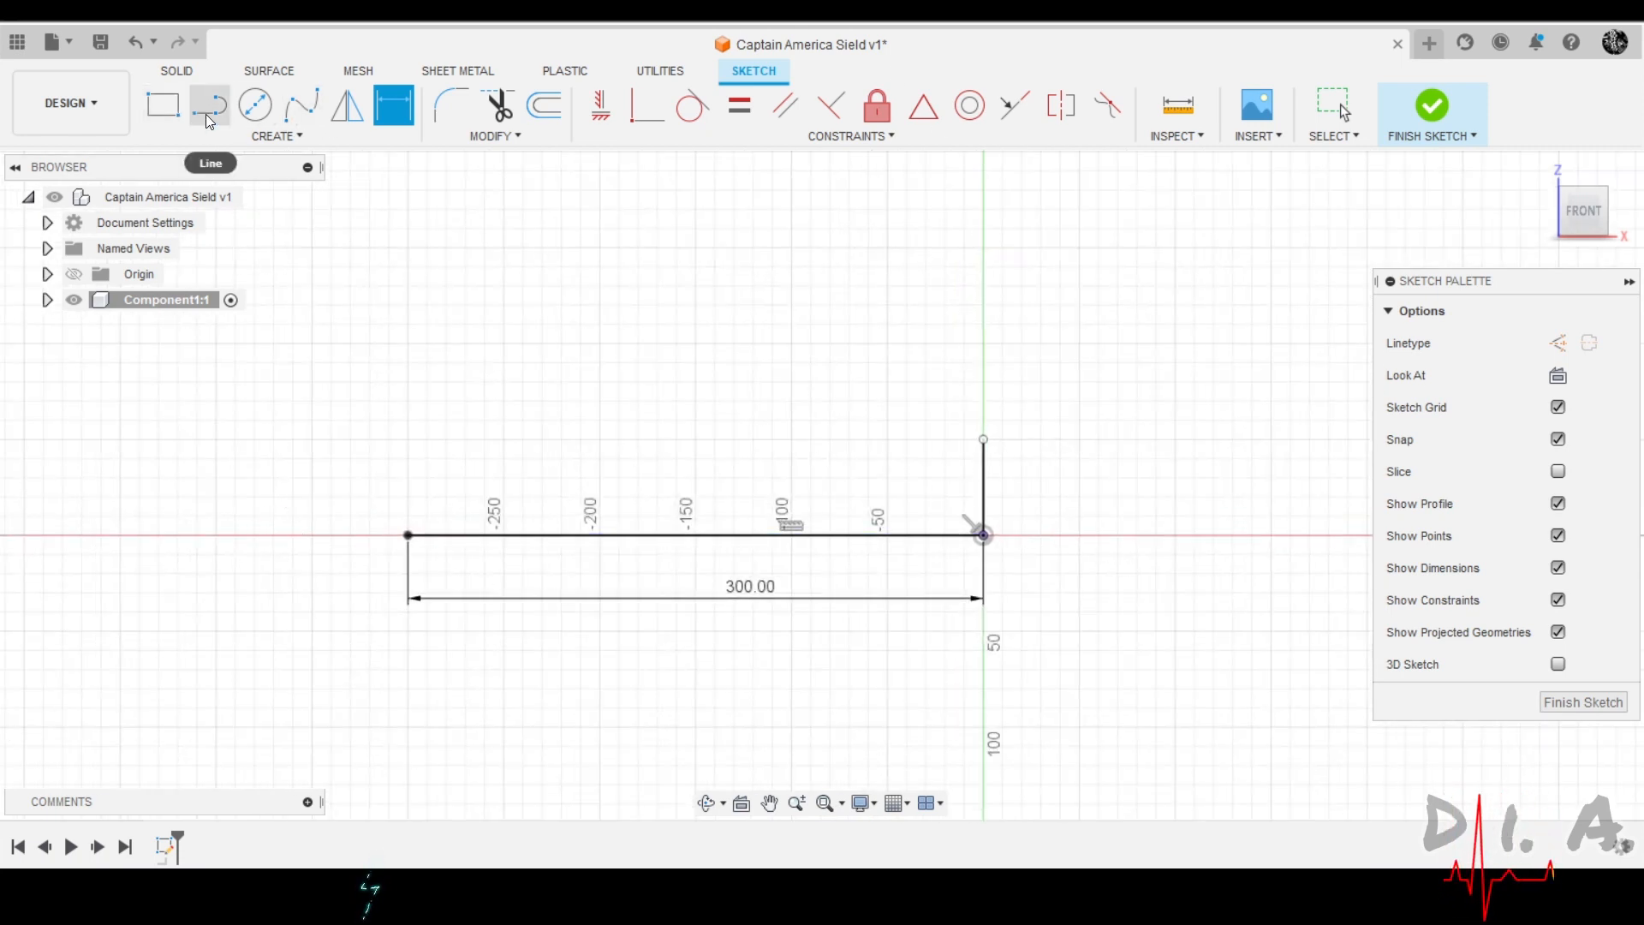
click(349, 116)
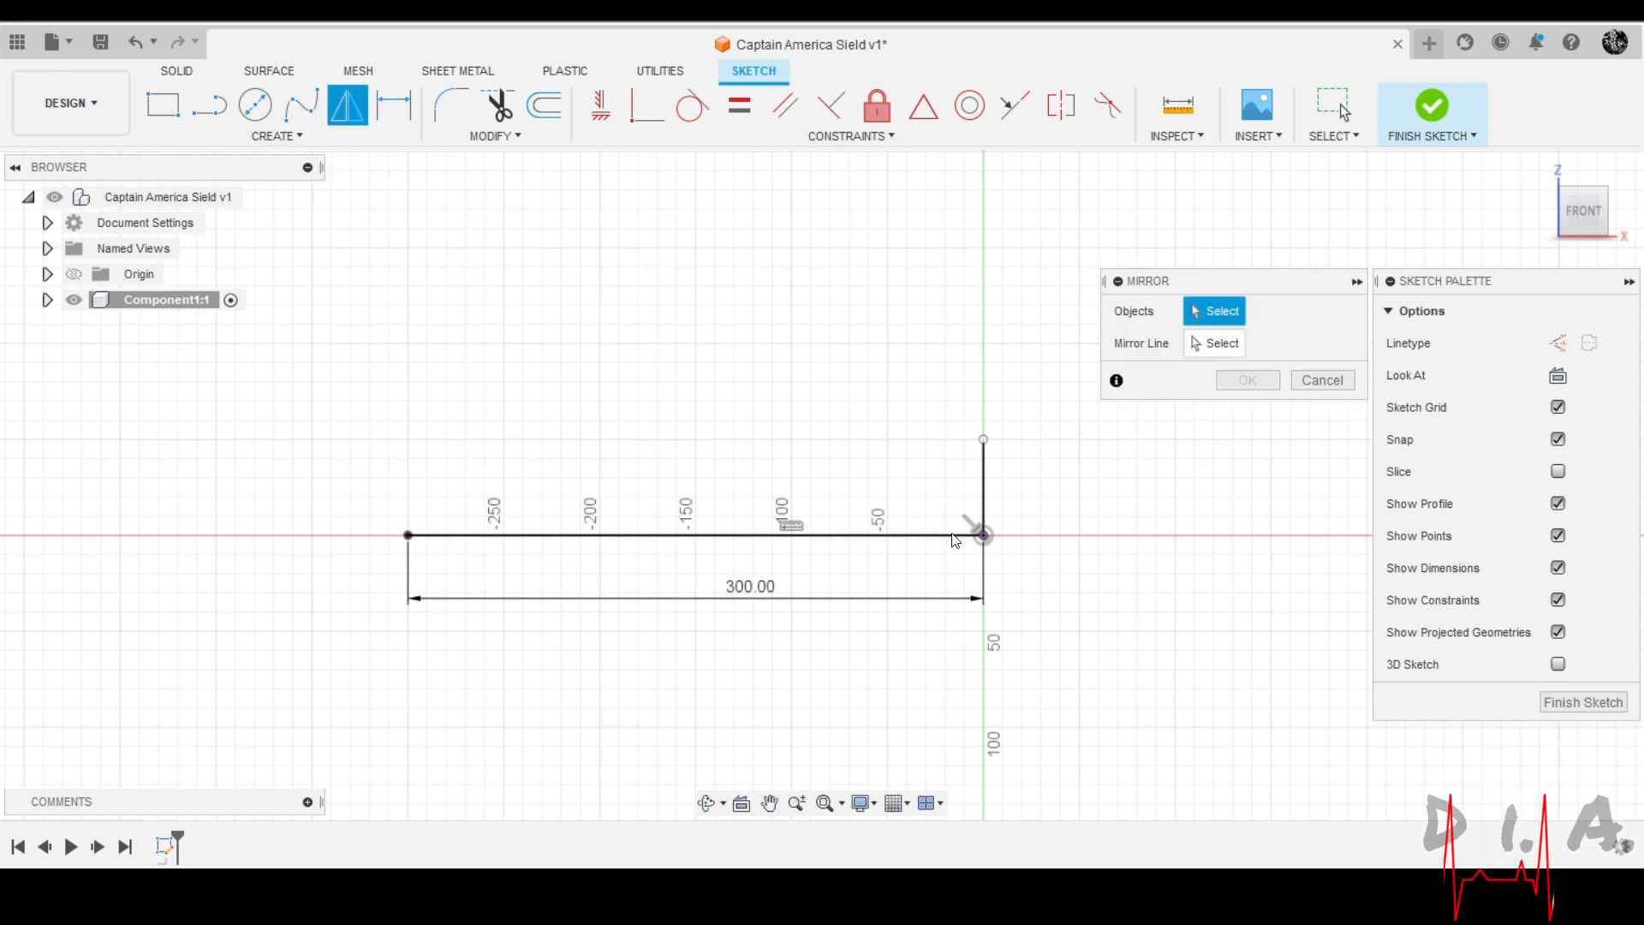
click(842, 536)
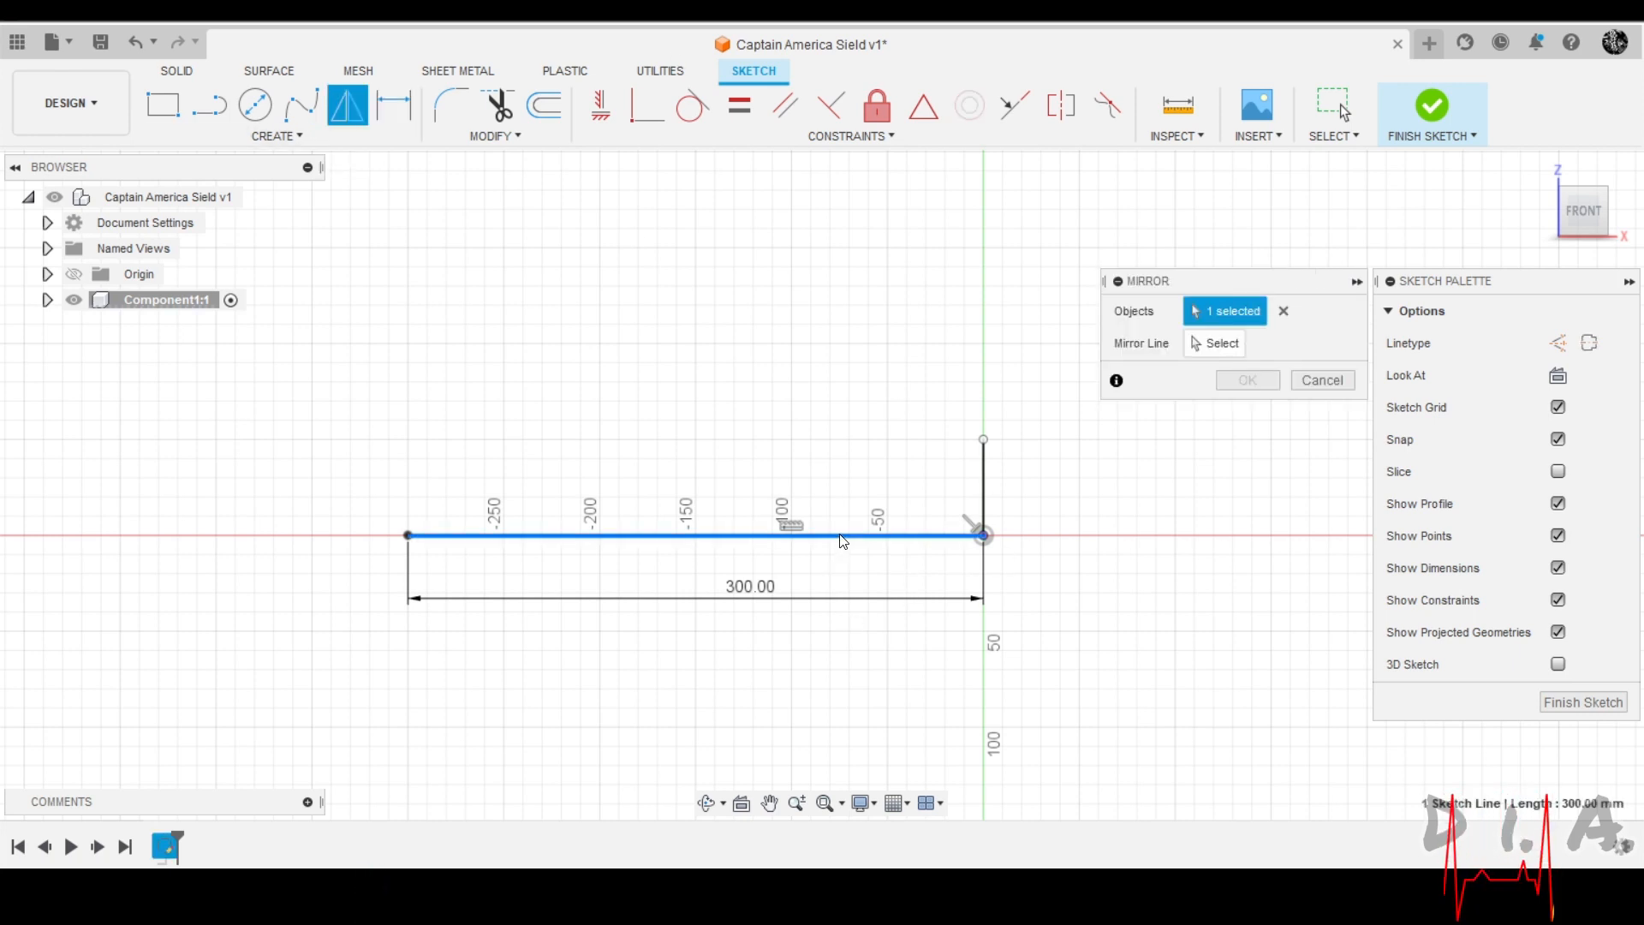
click(1236, 346)
click(984, 505)
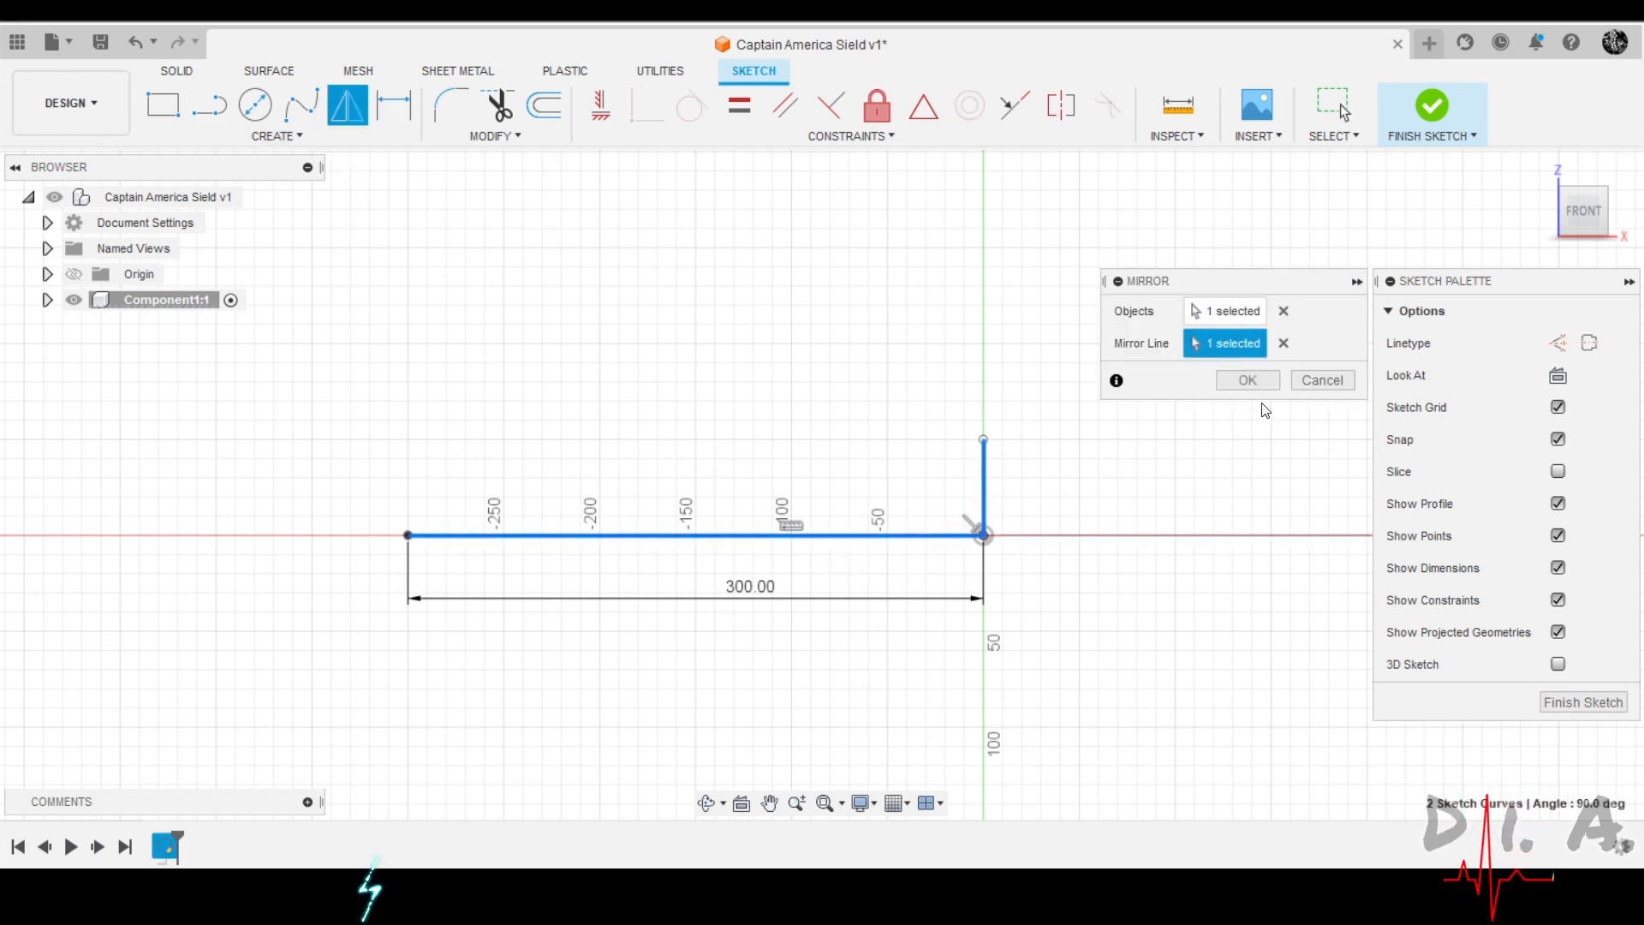
click(1247, 381)
Draw a three-point arc between the outer ends of the two horizontal lines, passing through the vertical line's upper endpoint.
scroll(376, 617, down, 5)
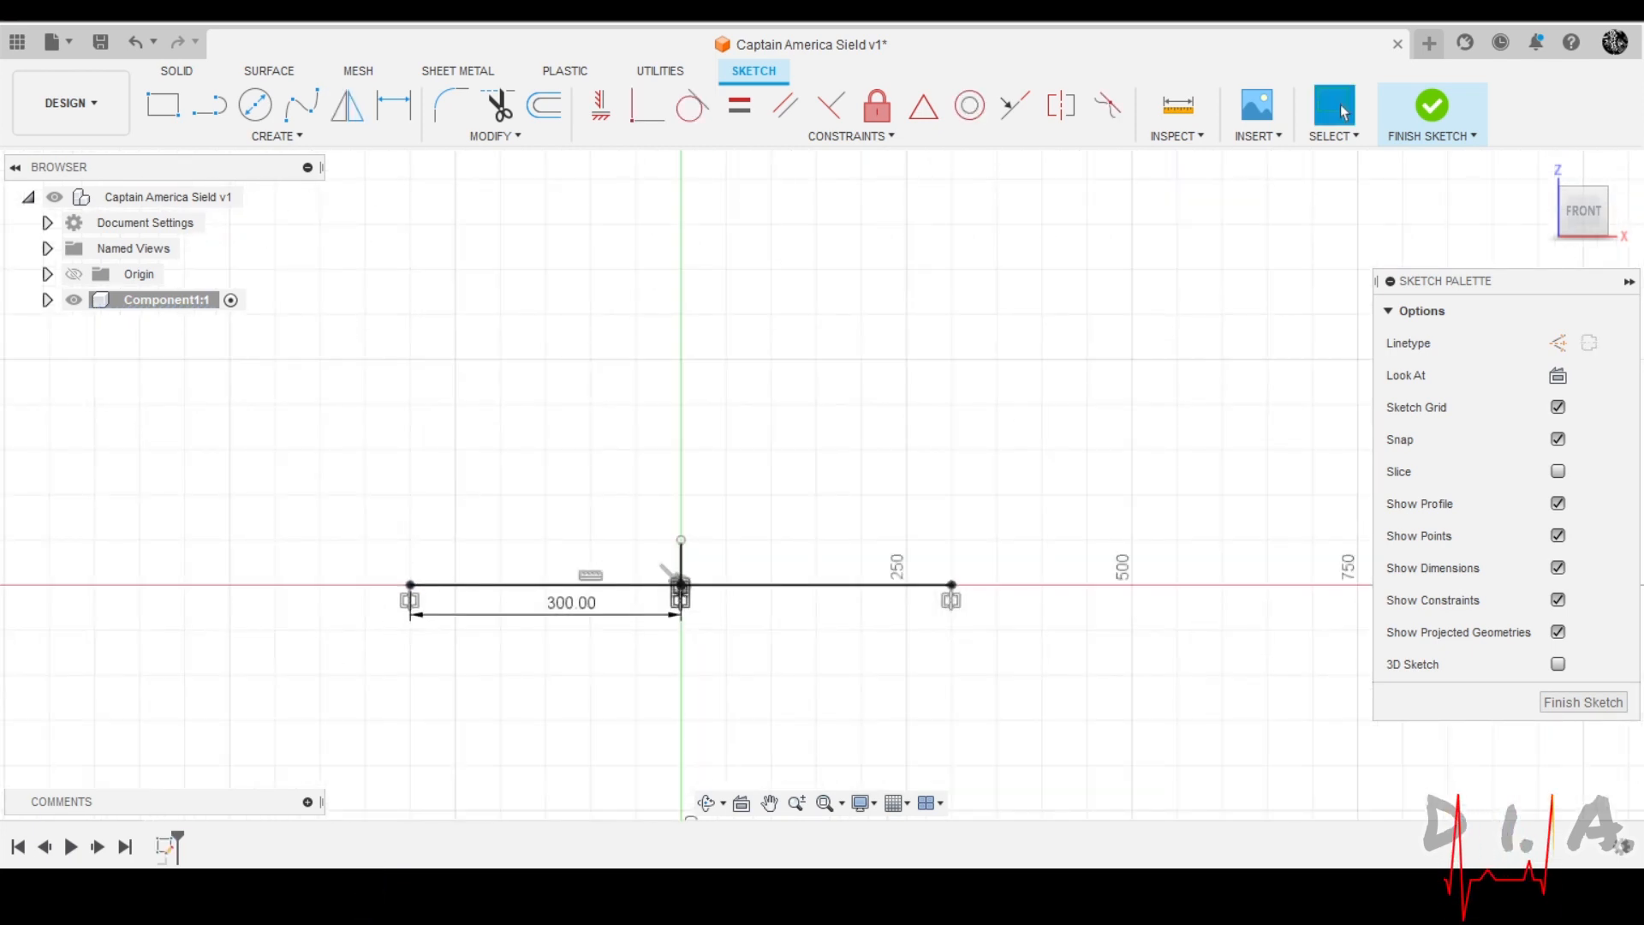
click(265, 137)
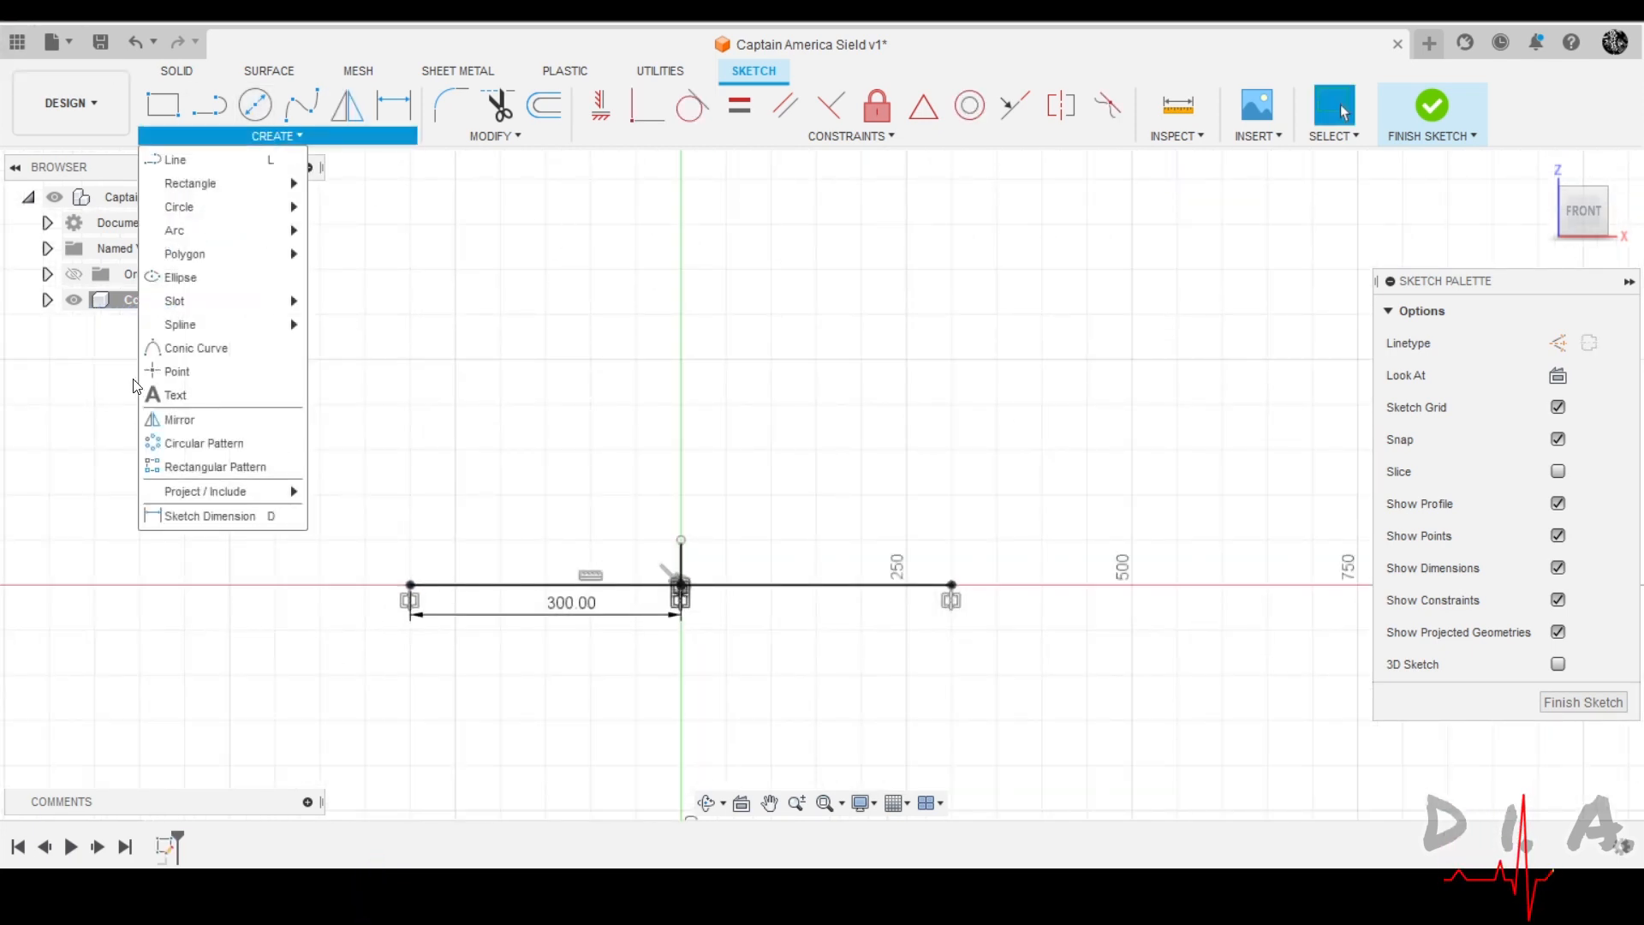
mouse_move(195, 232)
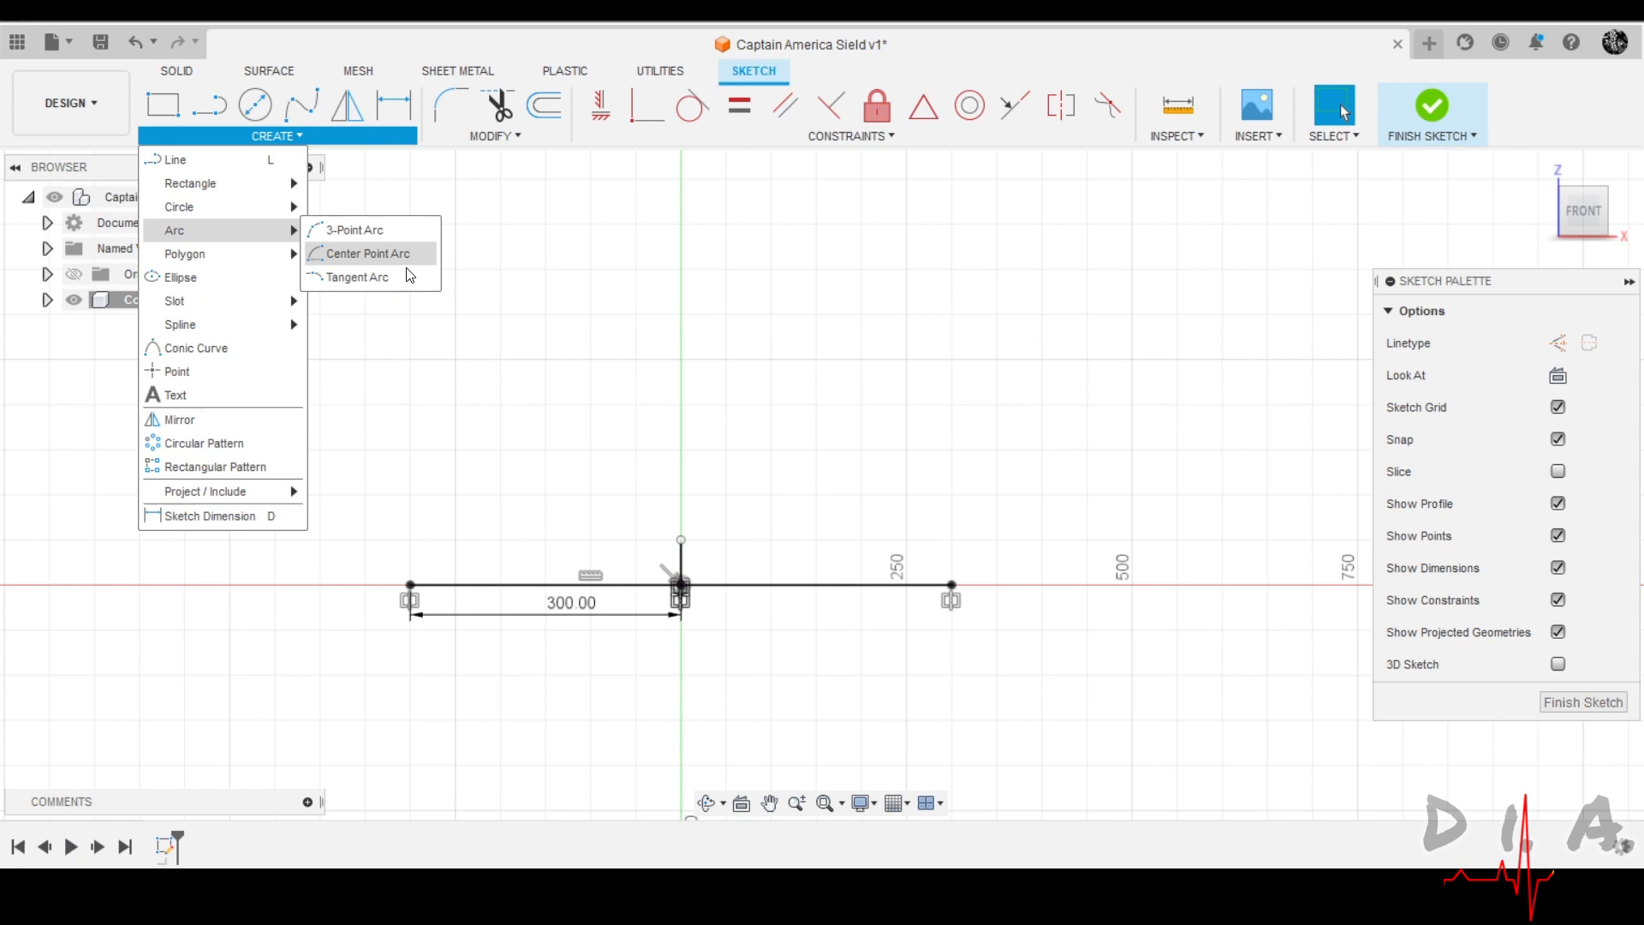
click(368, 234)
click(410, 585)
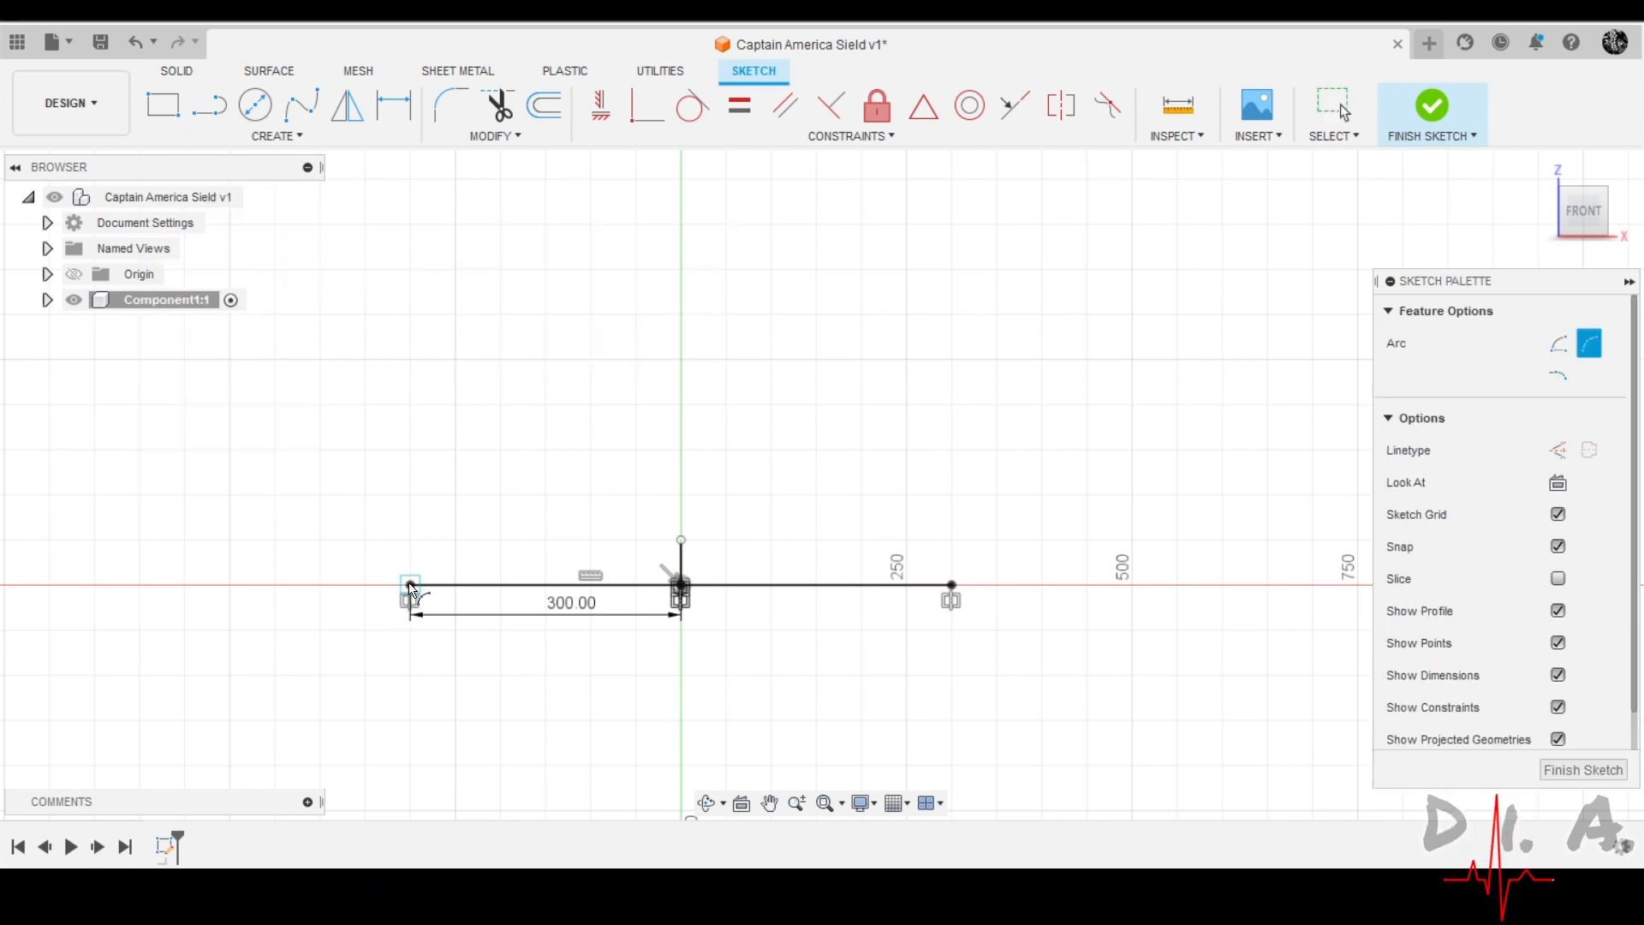
click(952, 585)
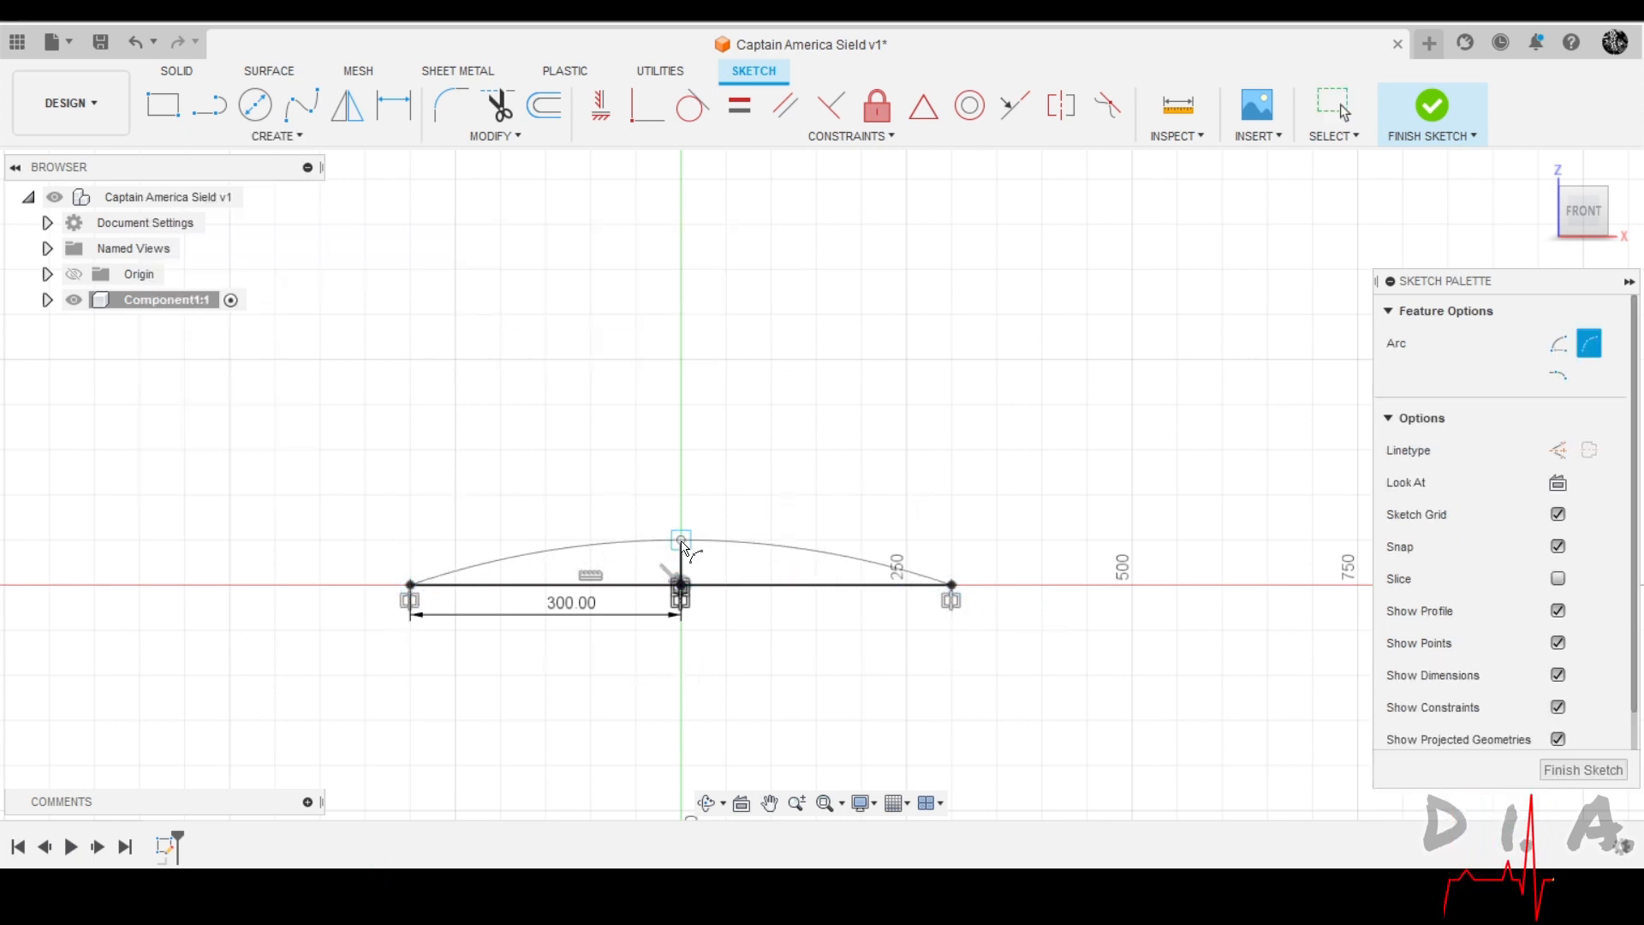
click(681, 540)
Dimension the vertical line and set its height to 80 mm.
scroll(689, 500, up, 3)
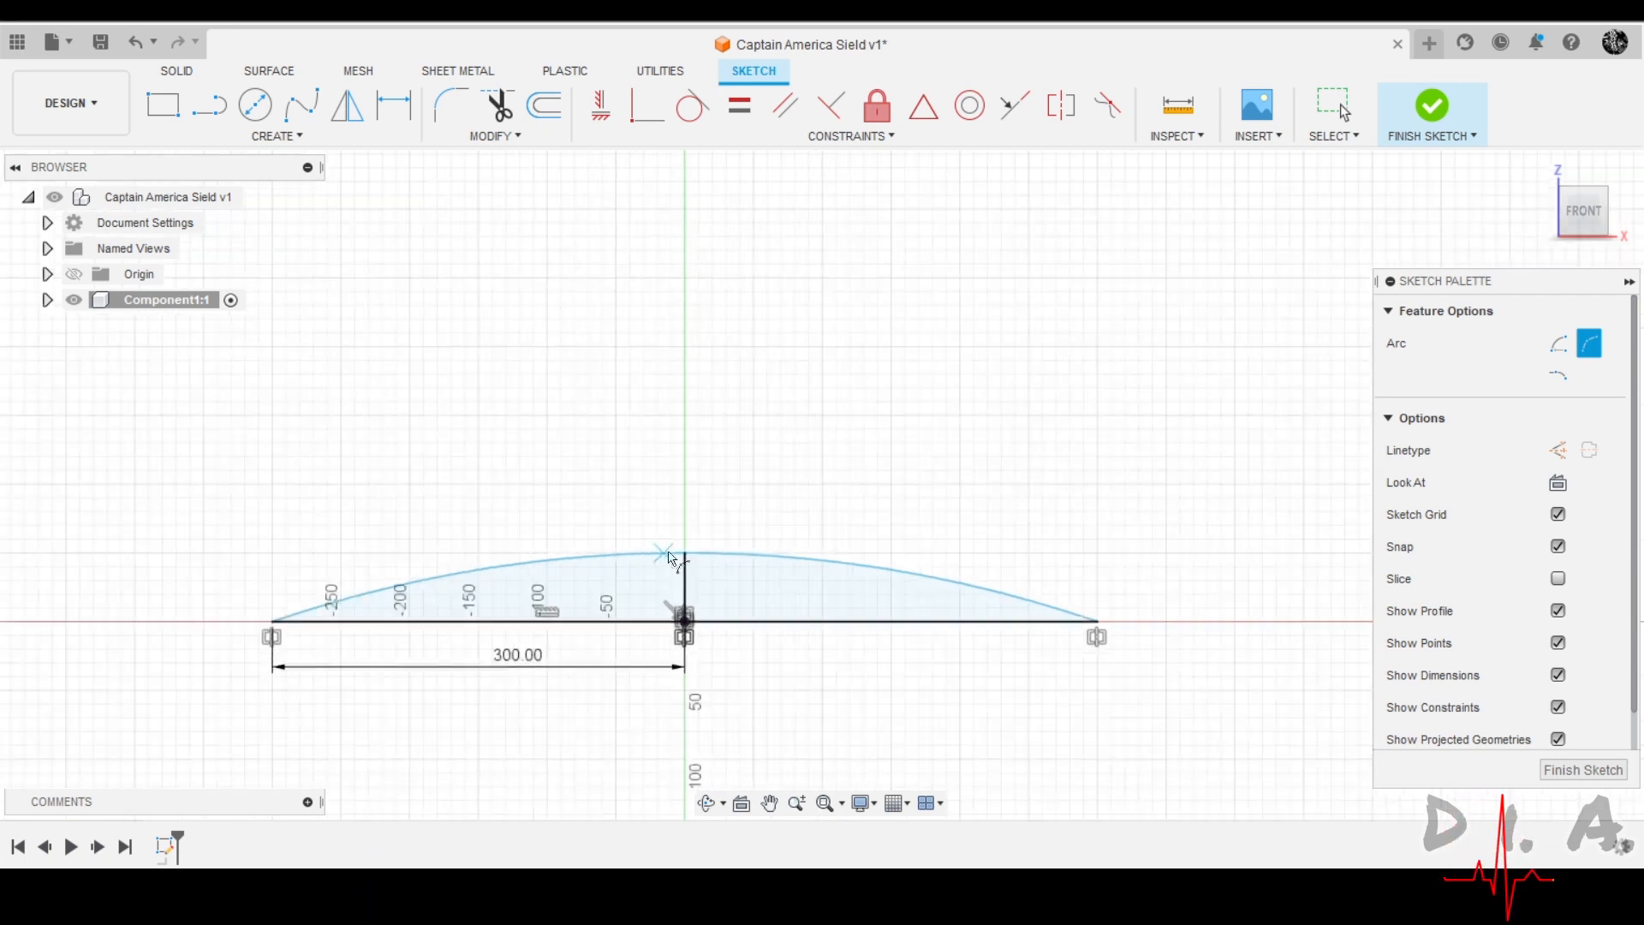
key(d)
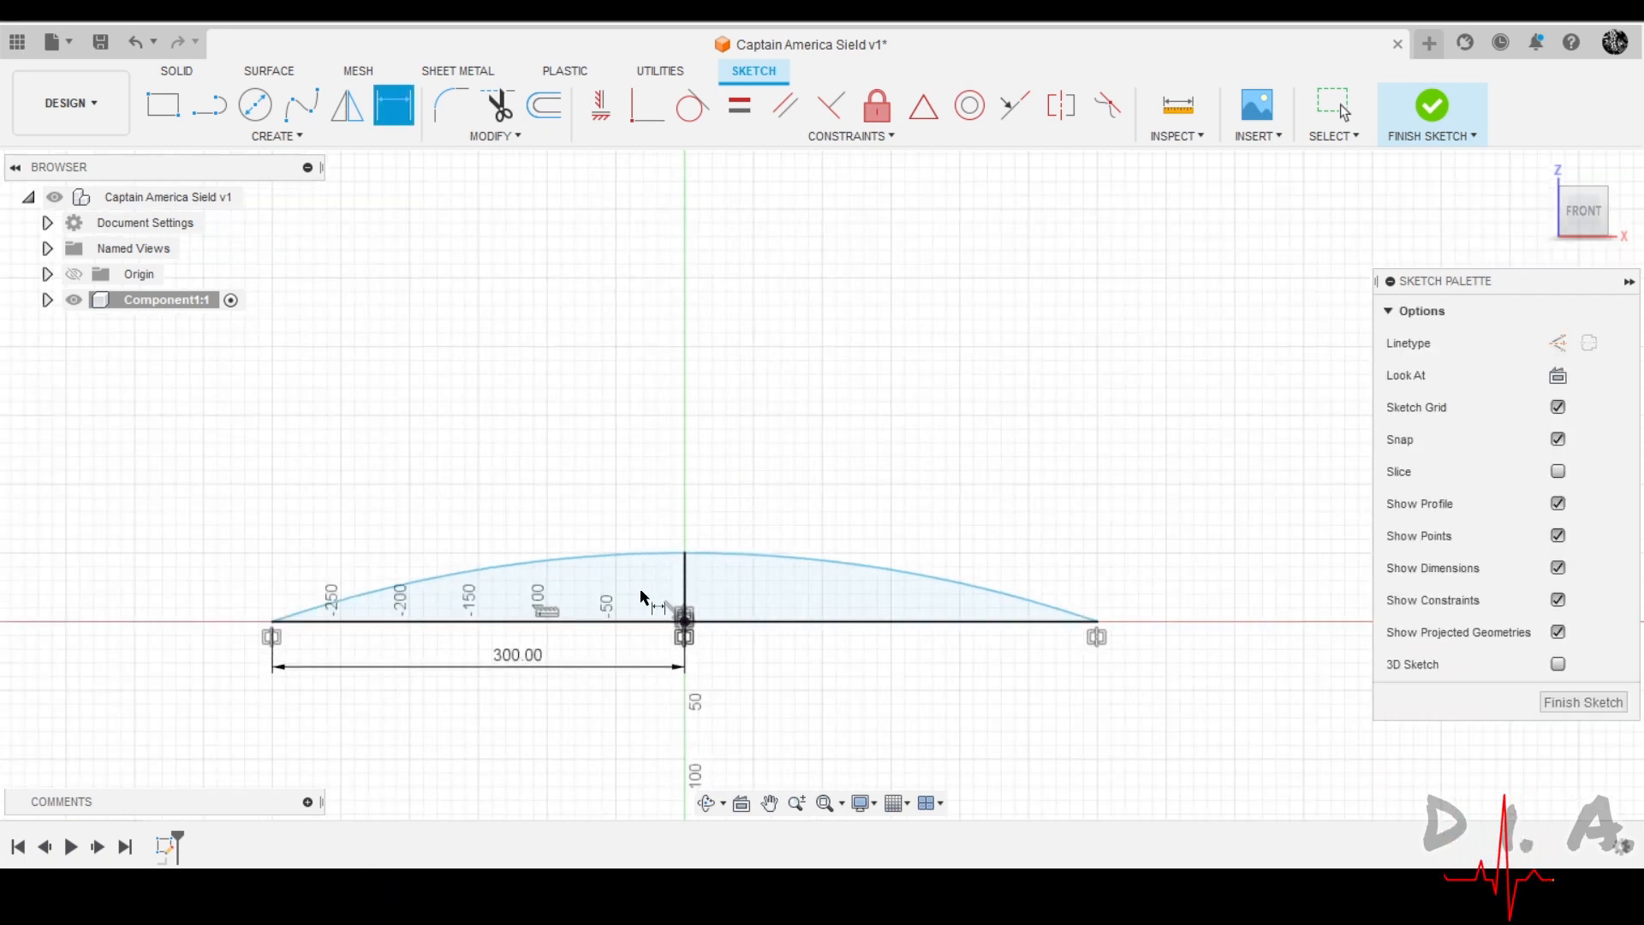
click(686, 587)
click(813, 402)
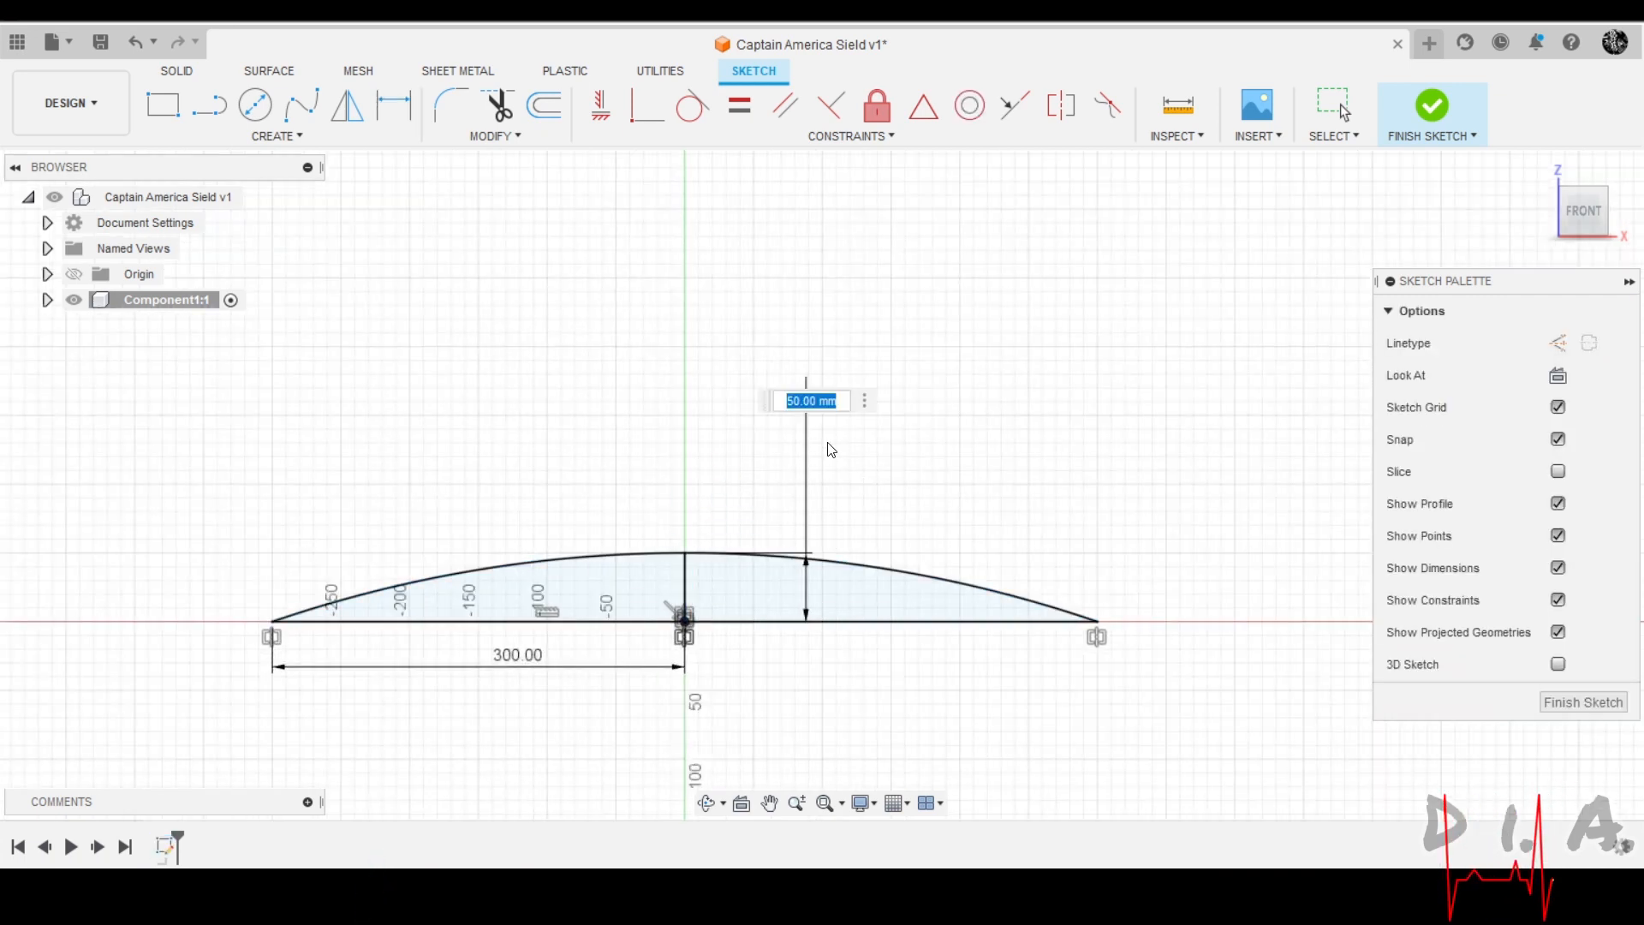
text(8)
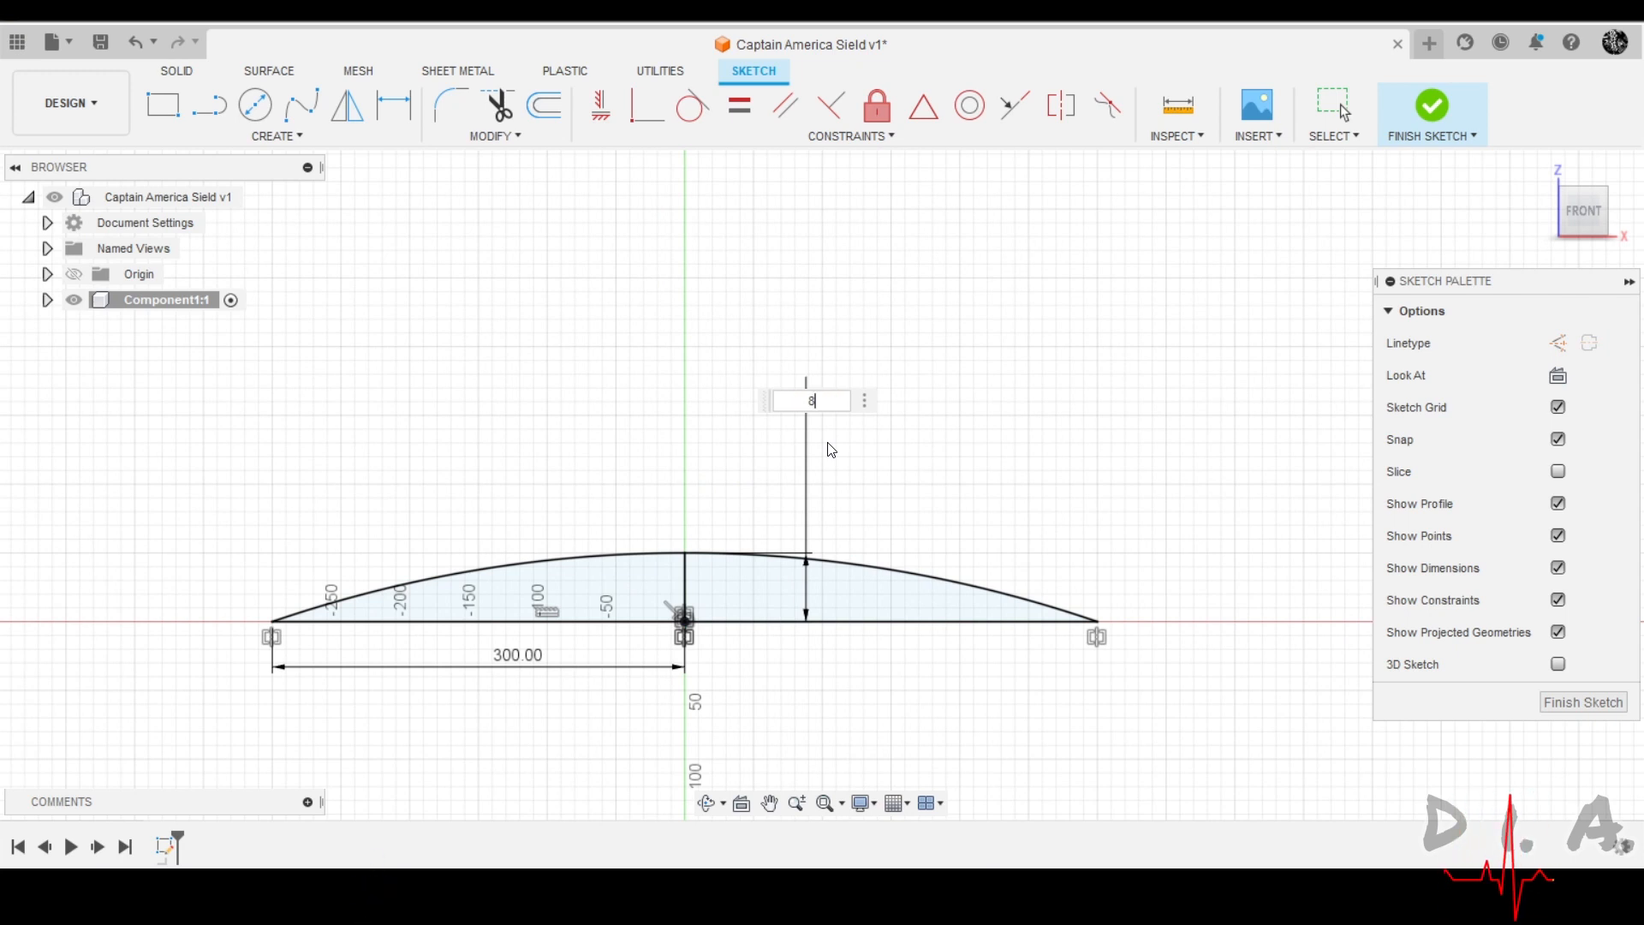
text(0)
key(Return)
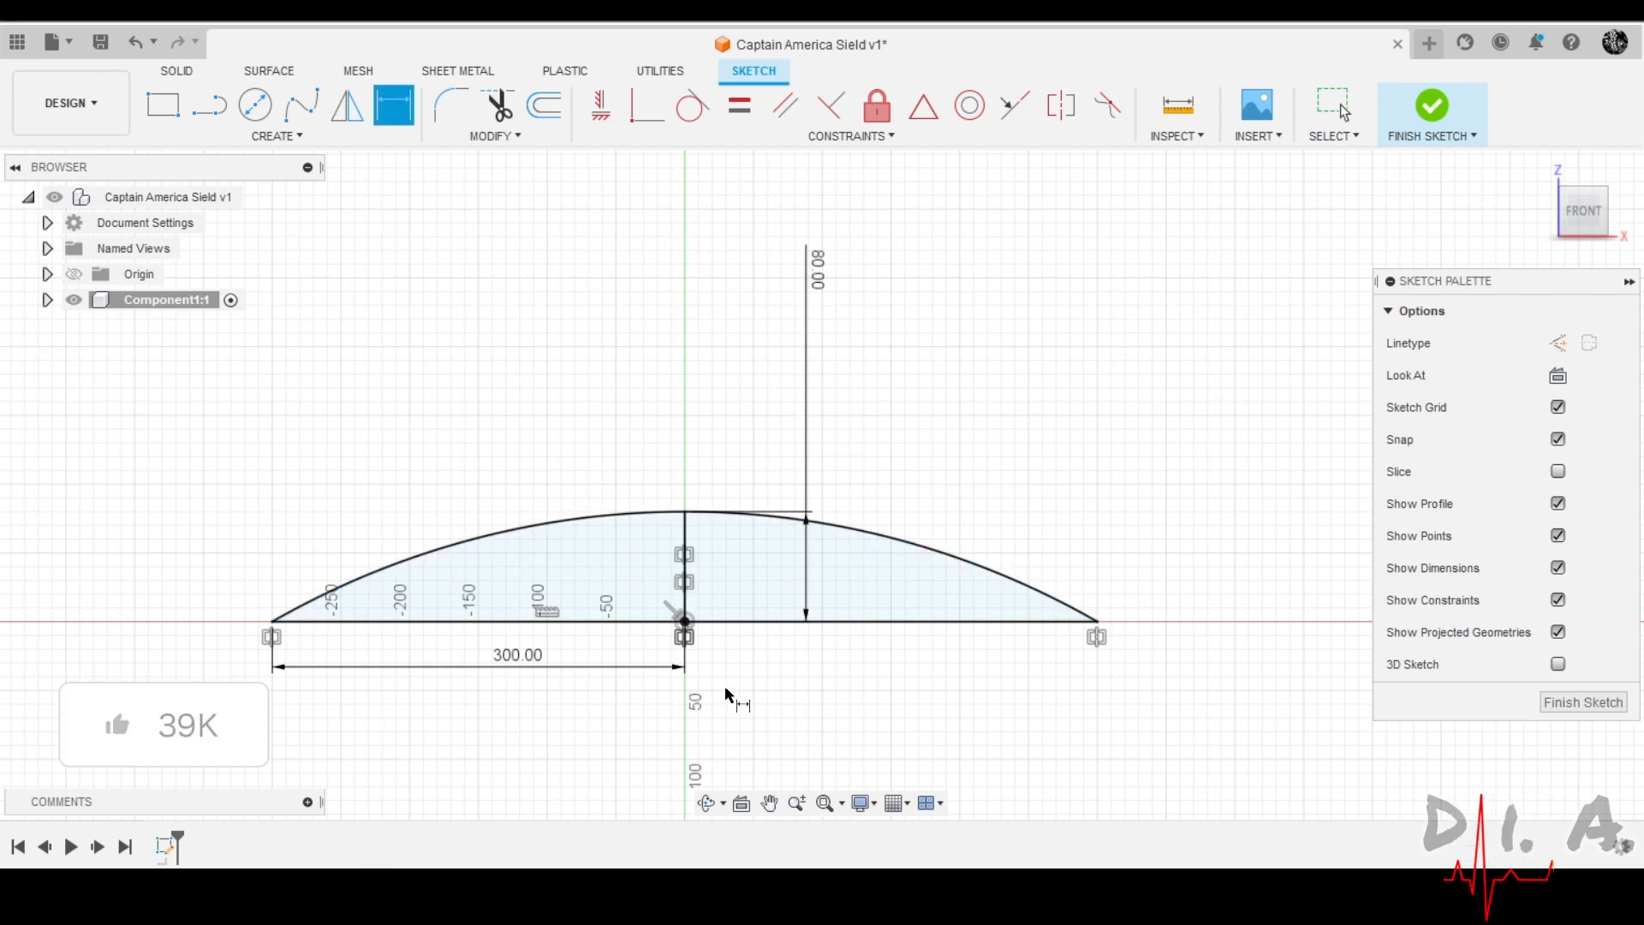
Offset the arc inward by 6 mm to form a second parallel arc beneath it.
scroll(789, 448, down, 3)
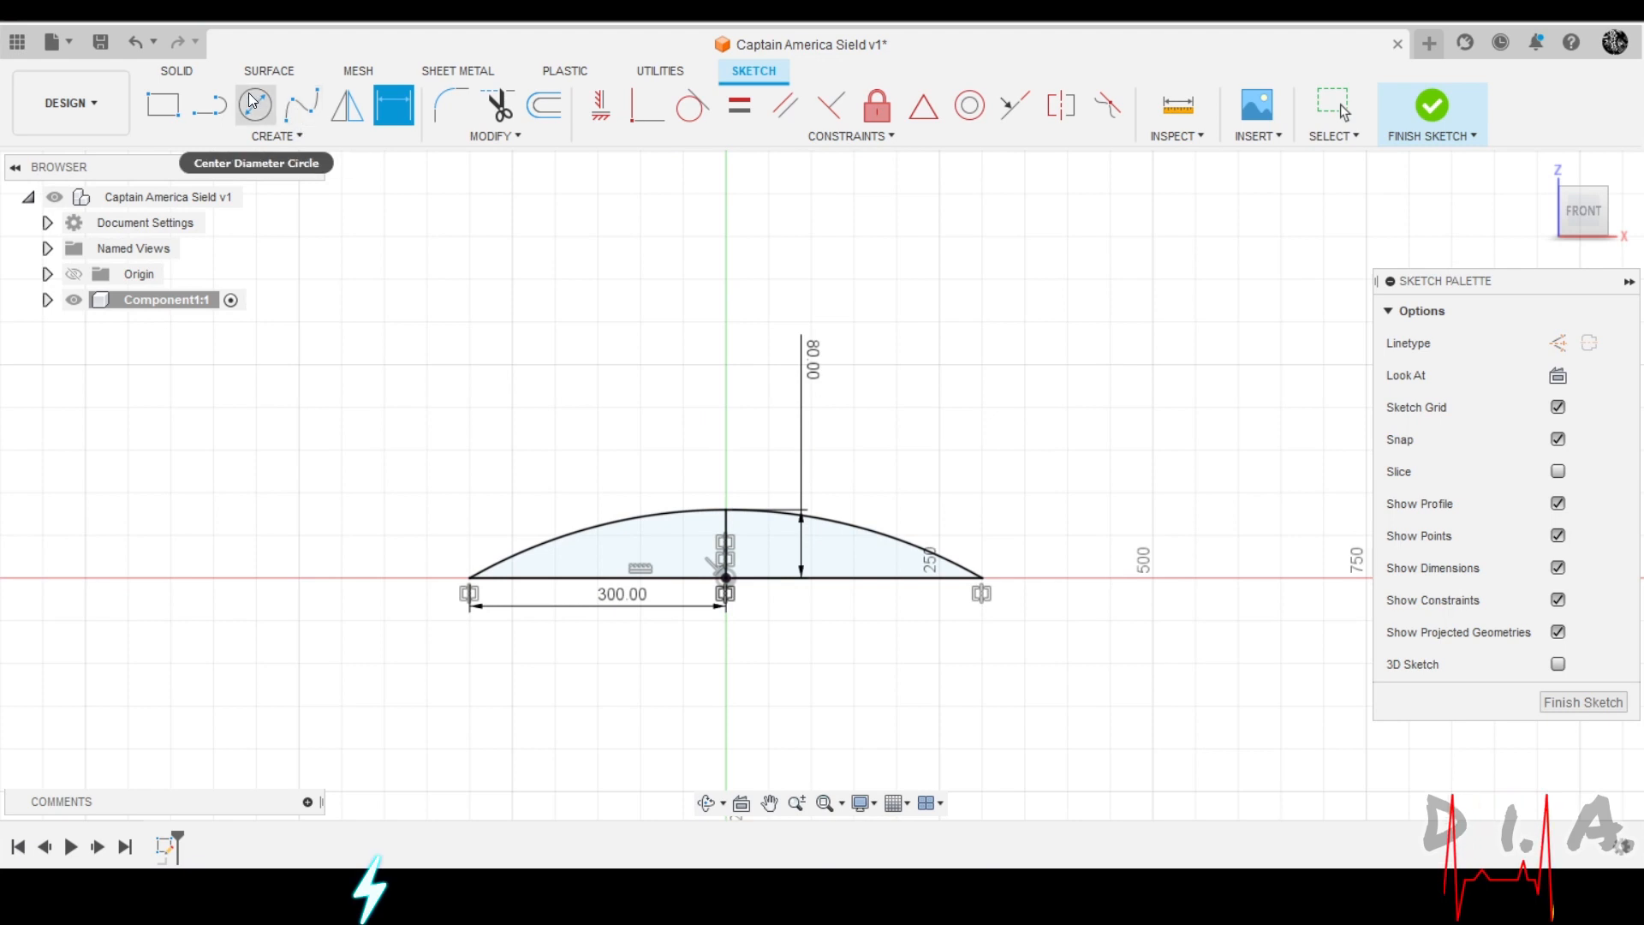
scroll(582, 564, up, 4)
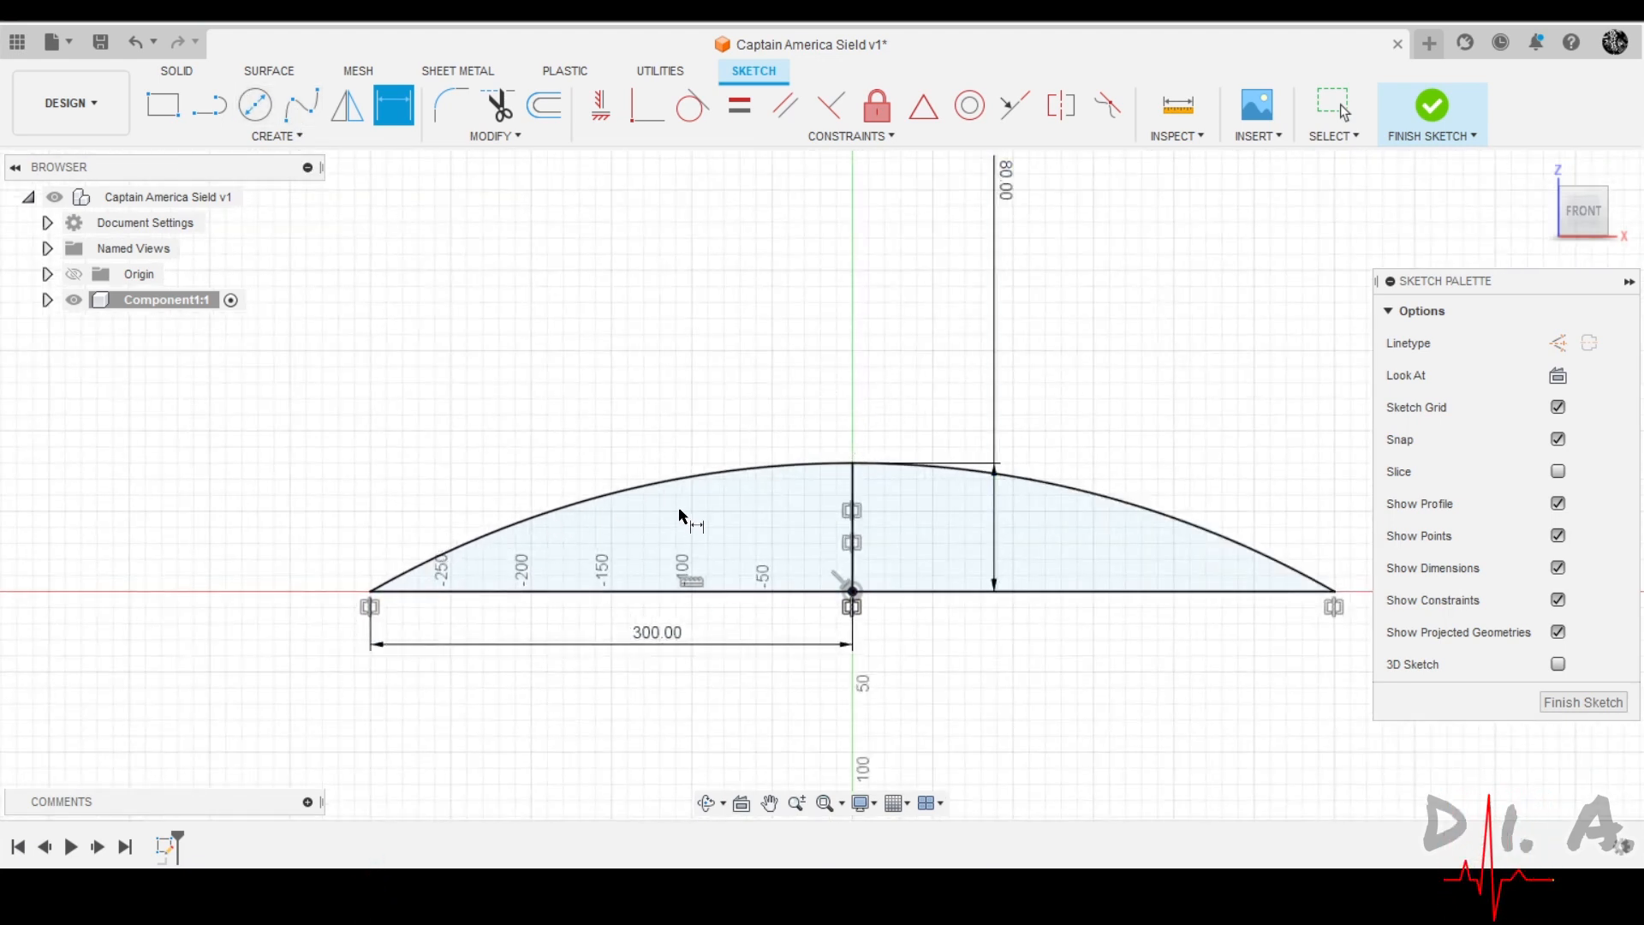
scroll(599, 567, up, 2)
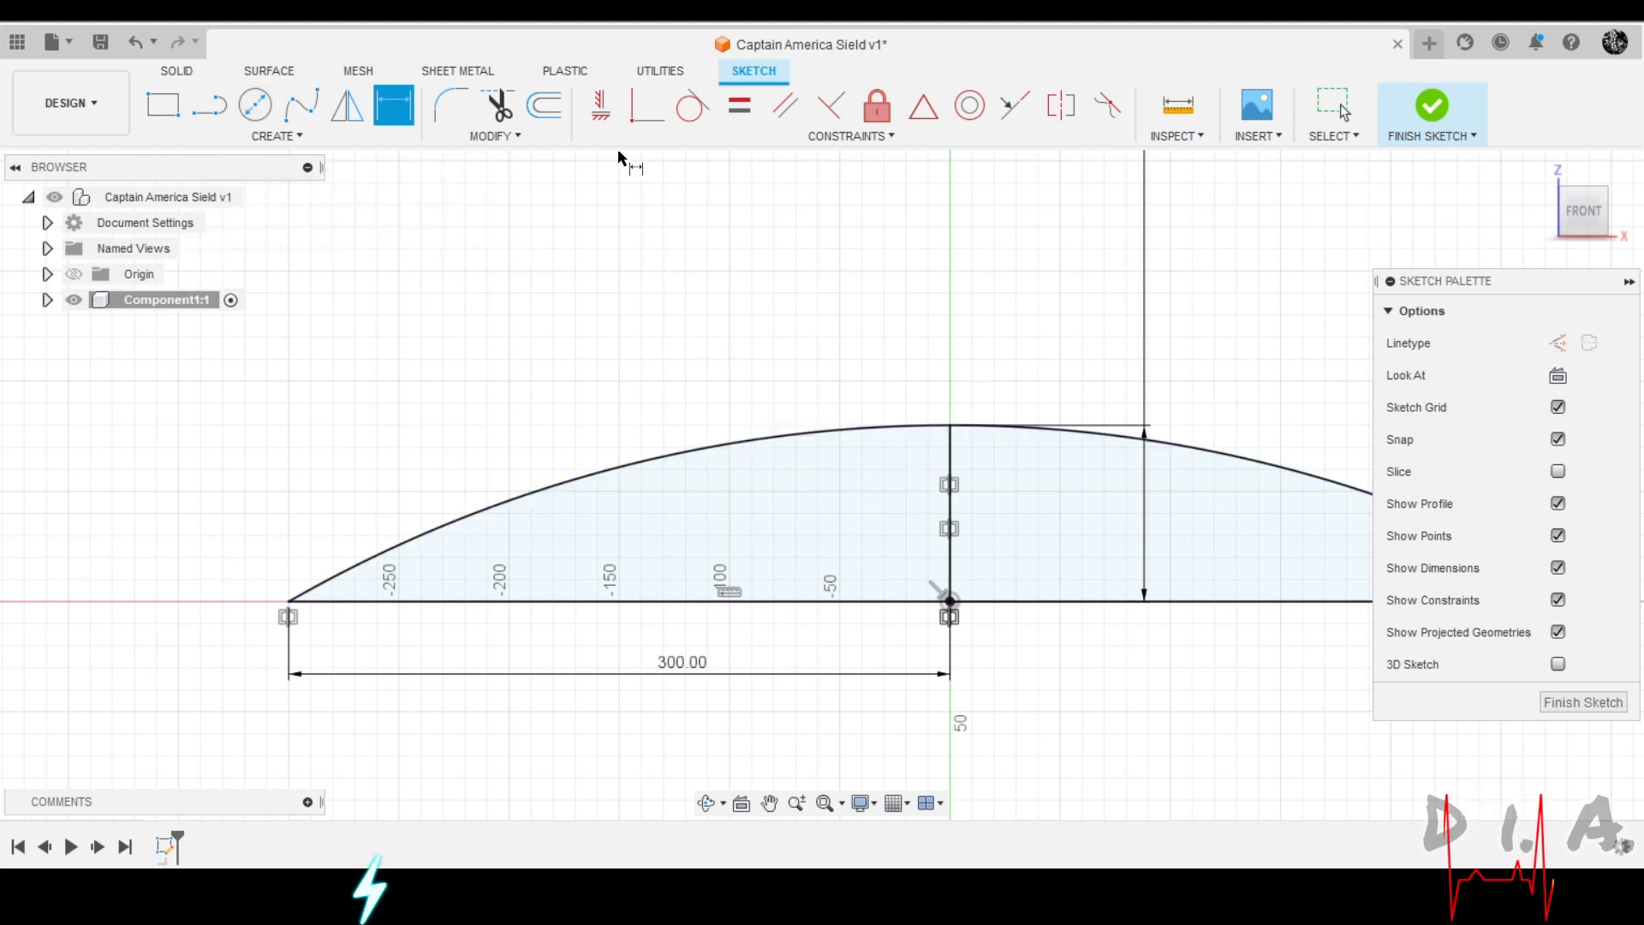
click(541, 117)
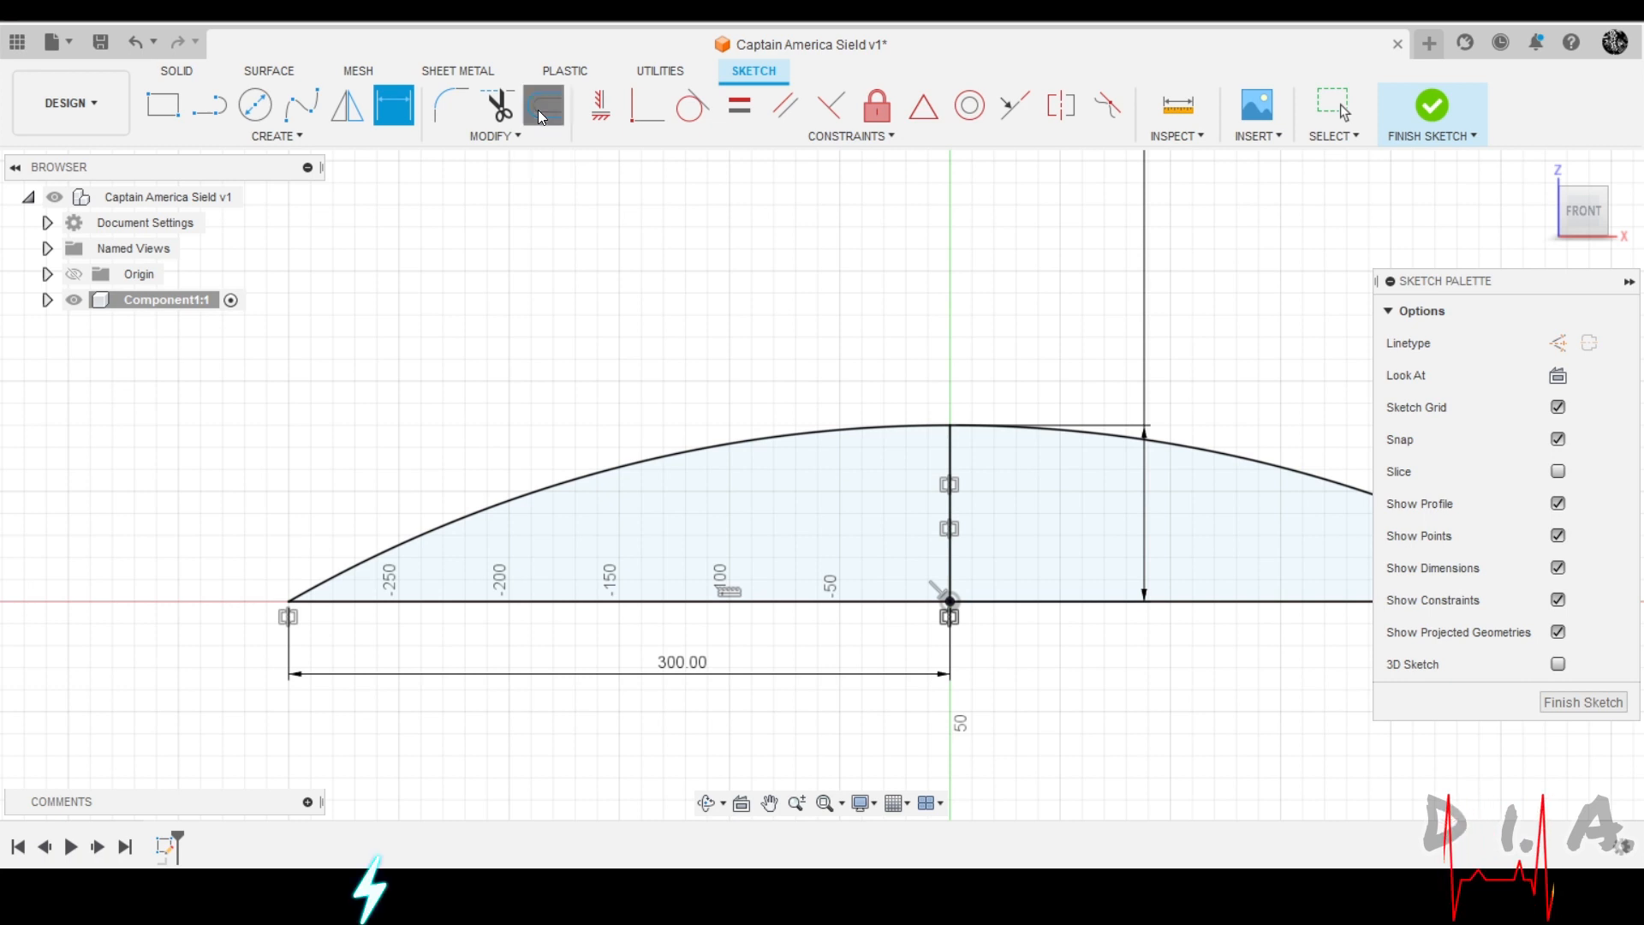
click(863, 439)
drag(859, 428, 866, 450)
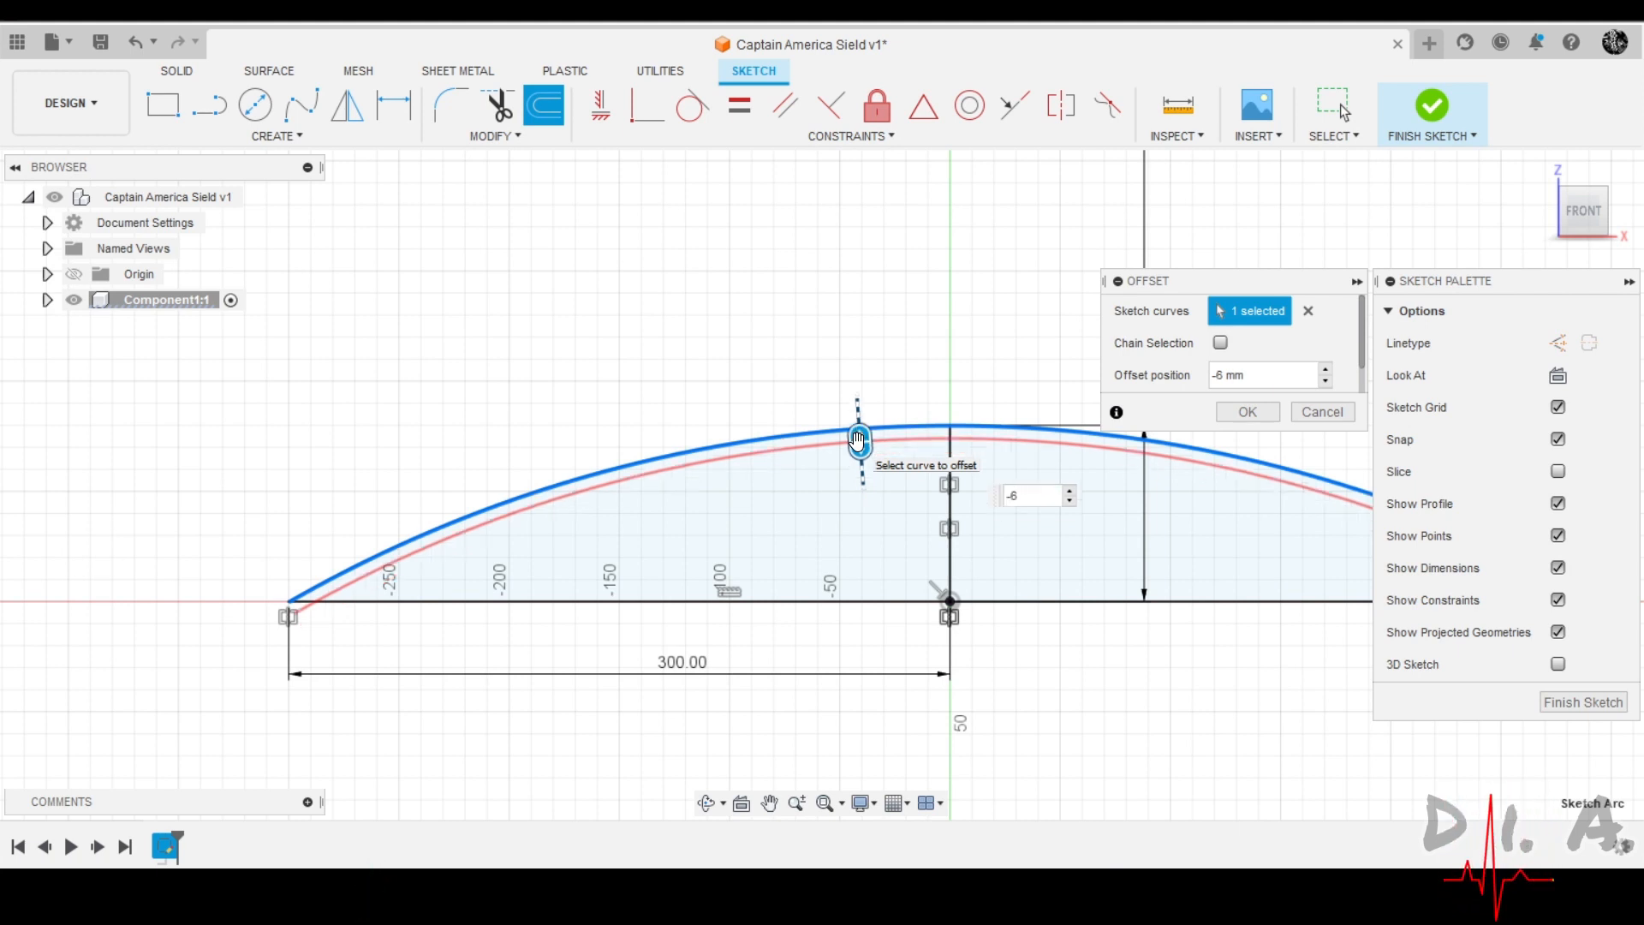
key(Return)
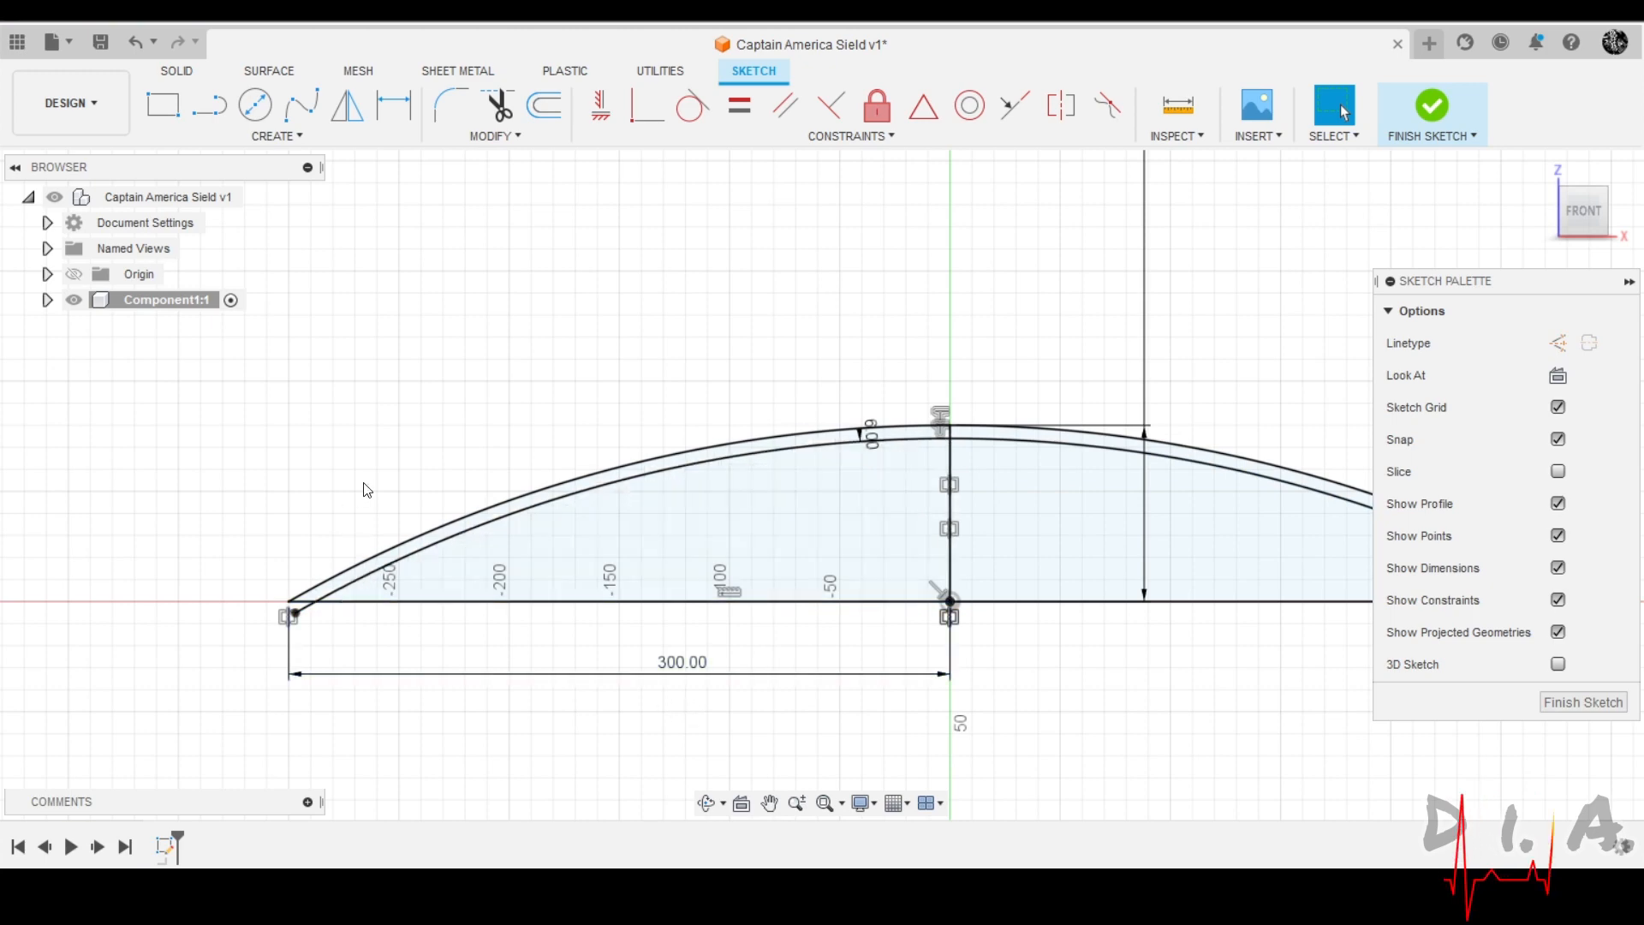
Reposition the 6 mm offset dimension label clear above the two arcs.
scroll(676, 476, up, 3)
scroll(963, 463, up, 2)
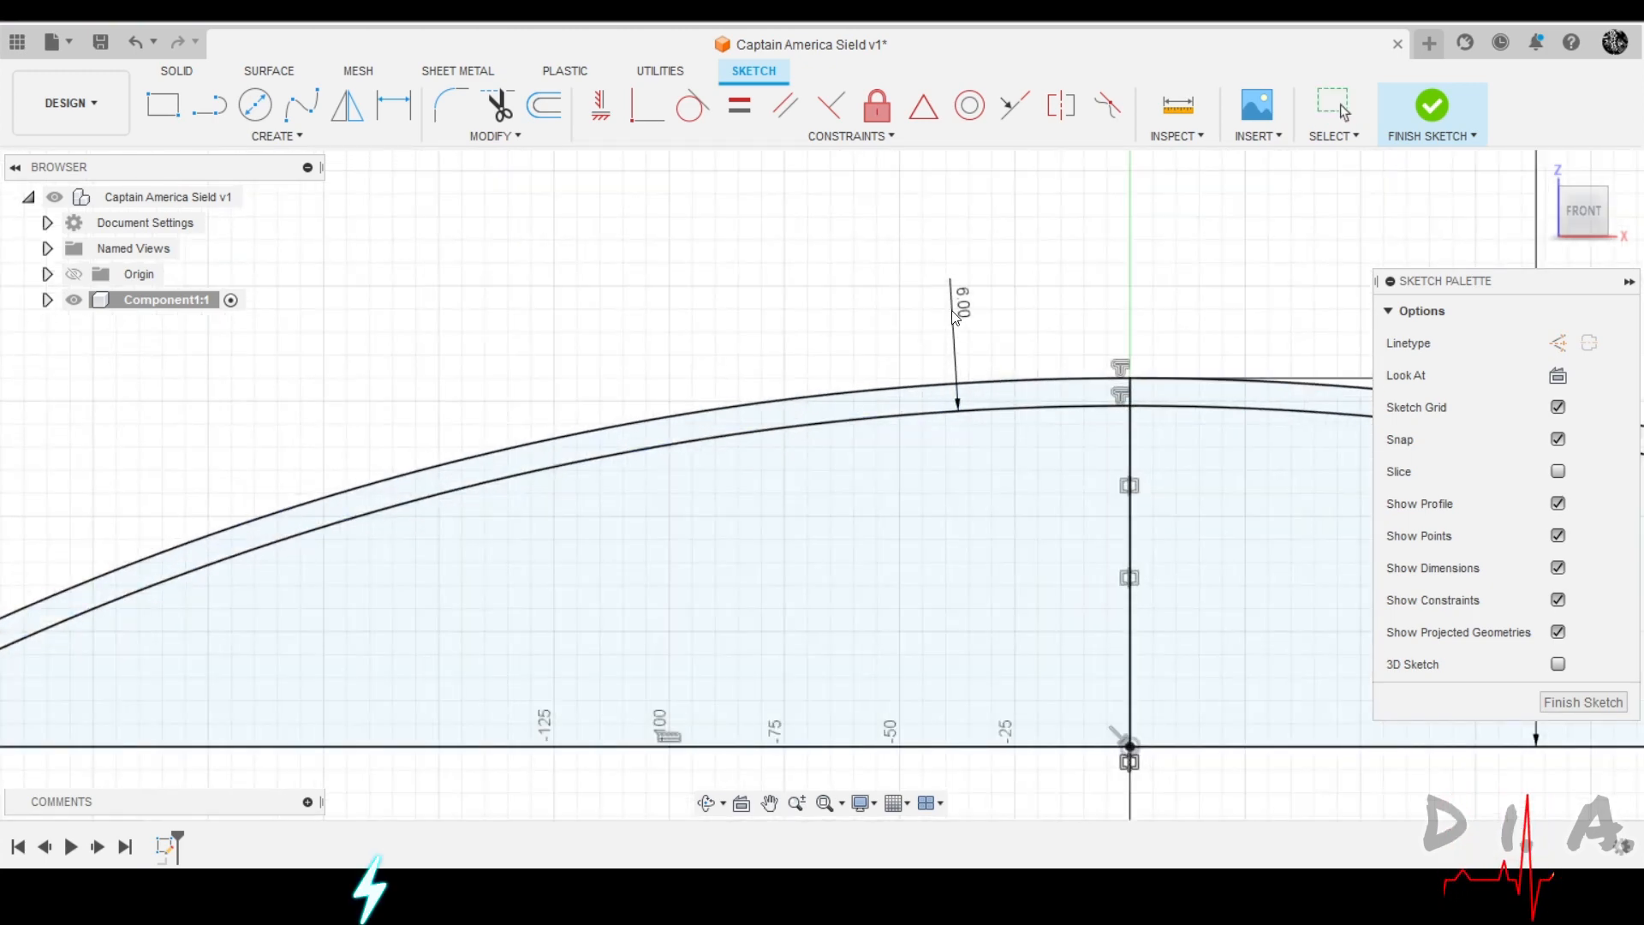
scroll(994, 420, down, 2)
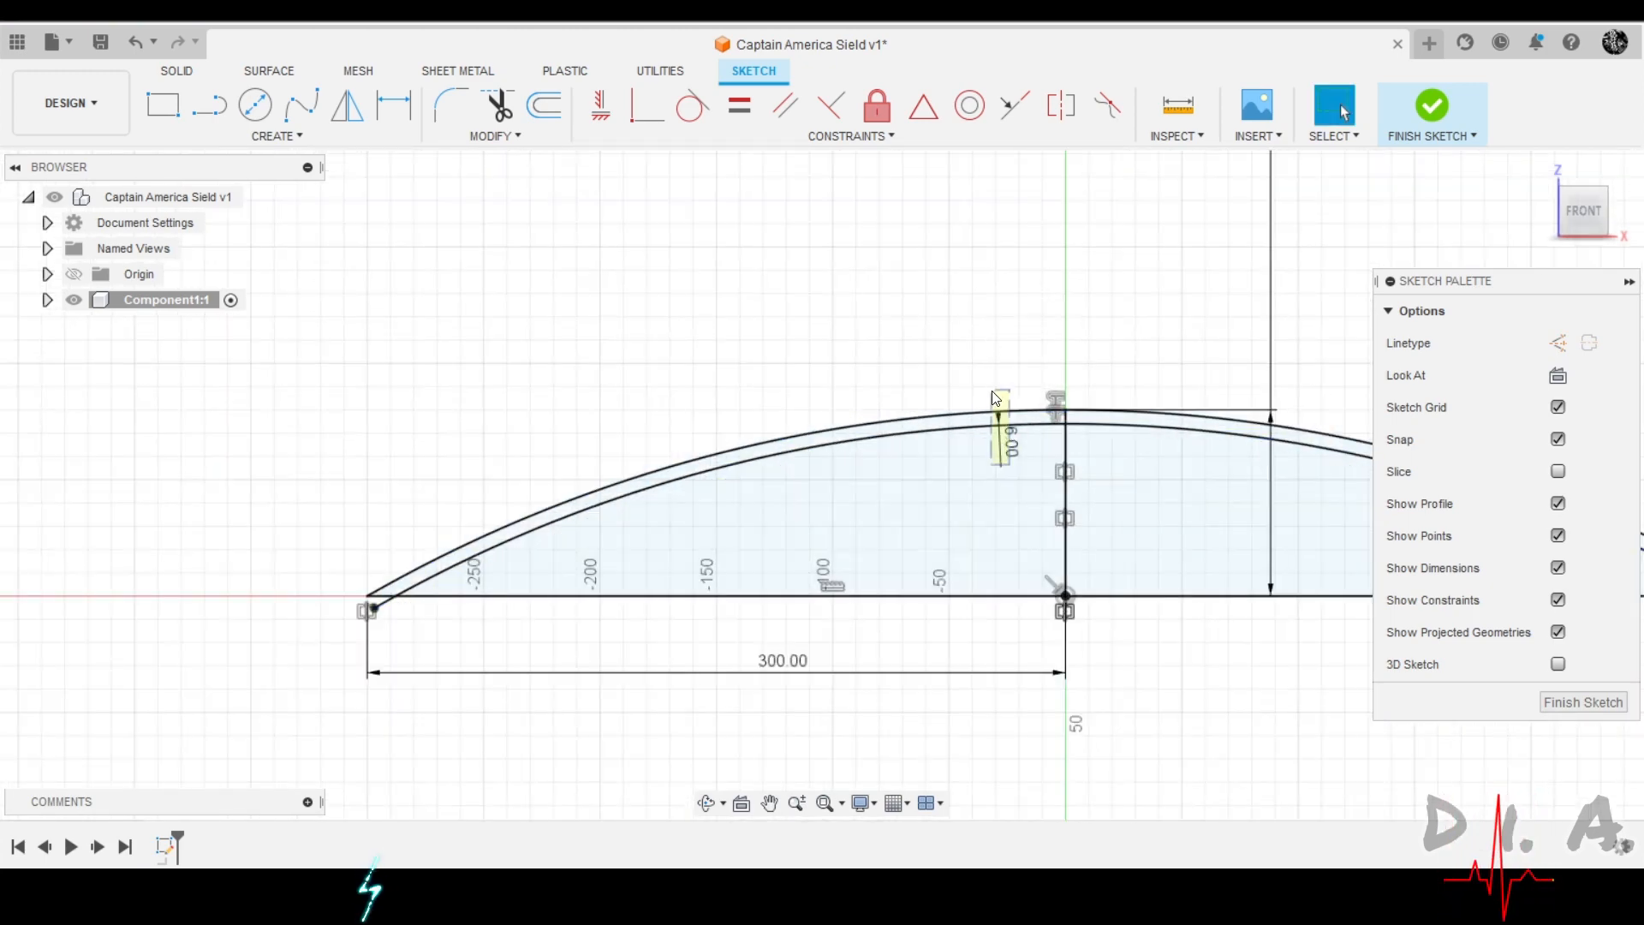
click(990, 444)
click(870, 340)
drag(1009, 447, 942, 328)
Draw a short vertical line from the outer arc down across the inner arc, about 220 mm left of the centre line.
scroll(551, 612, up, 3)
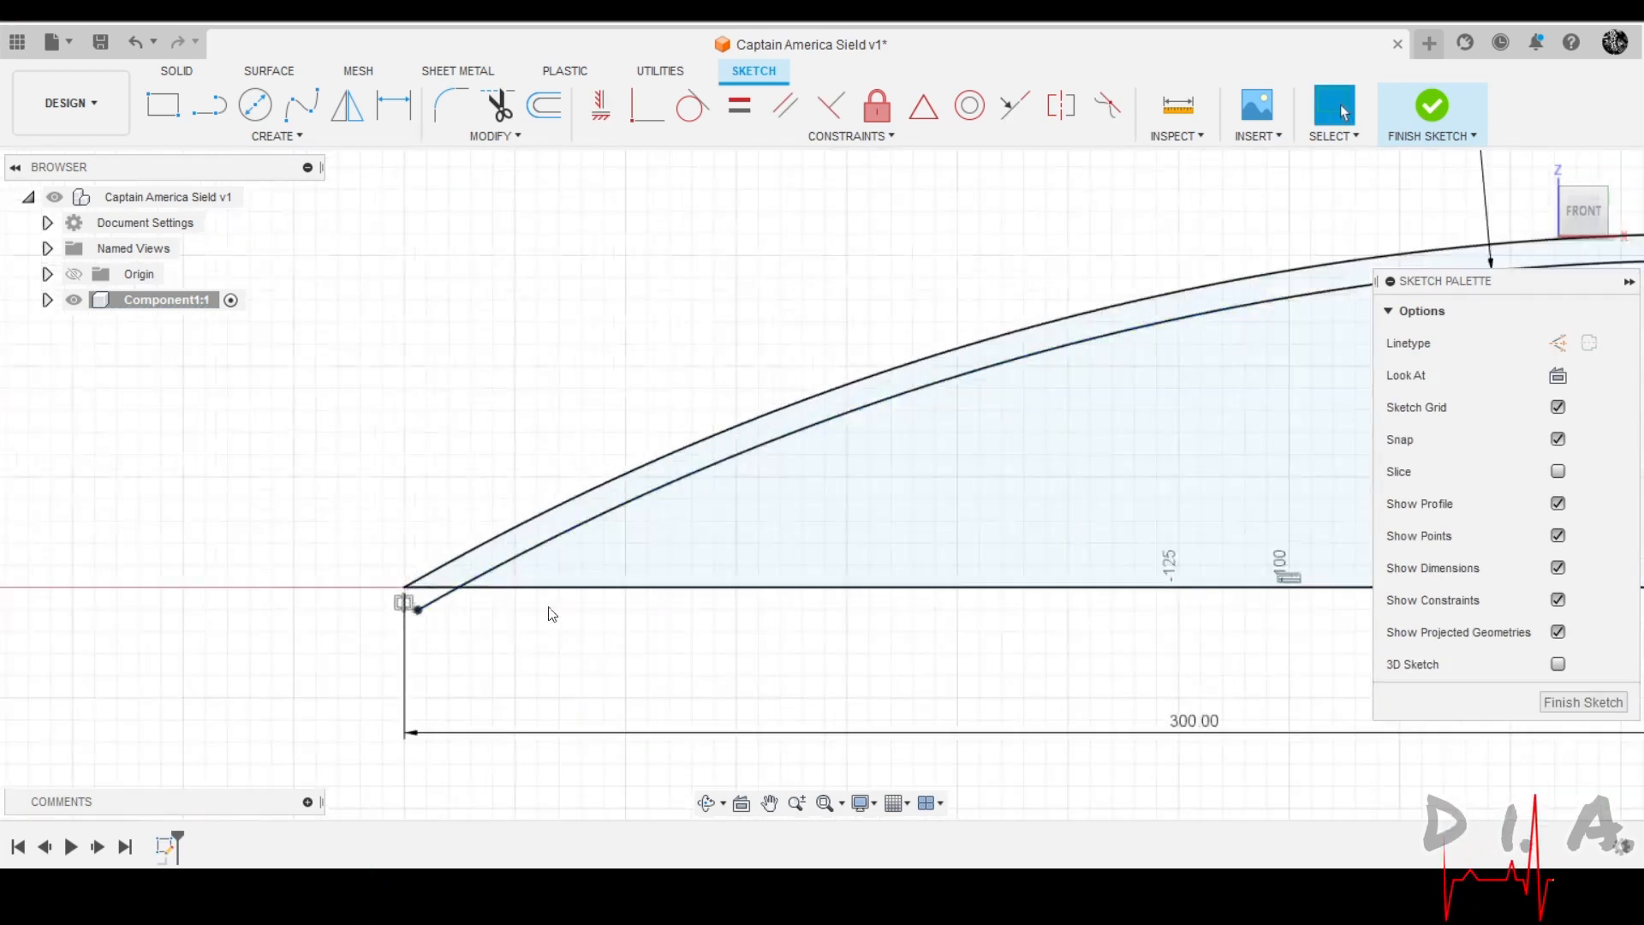
click(209, 104)
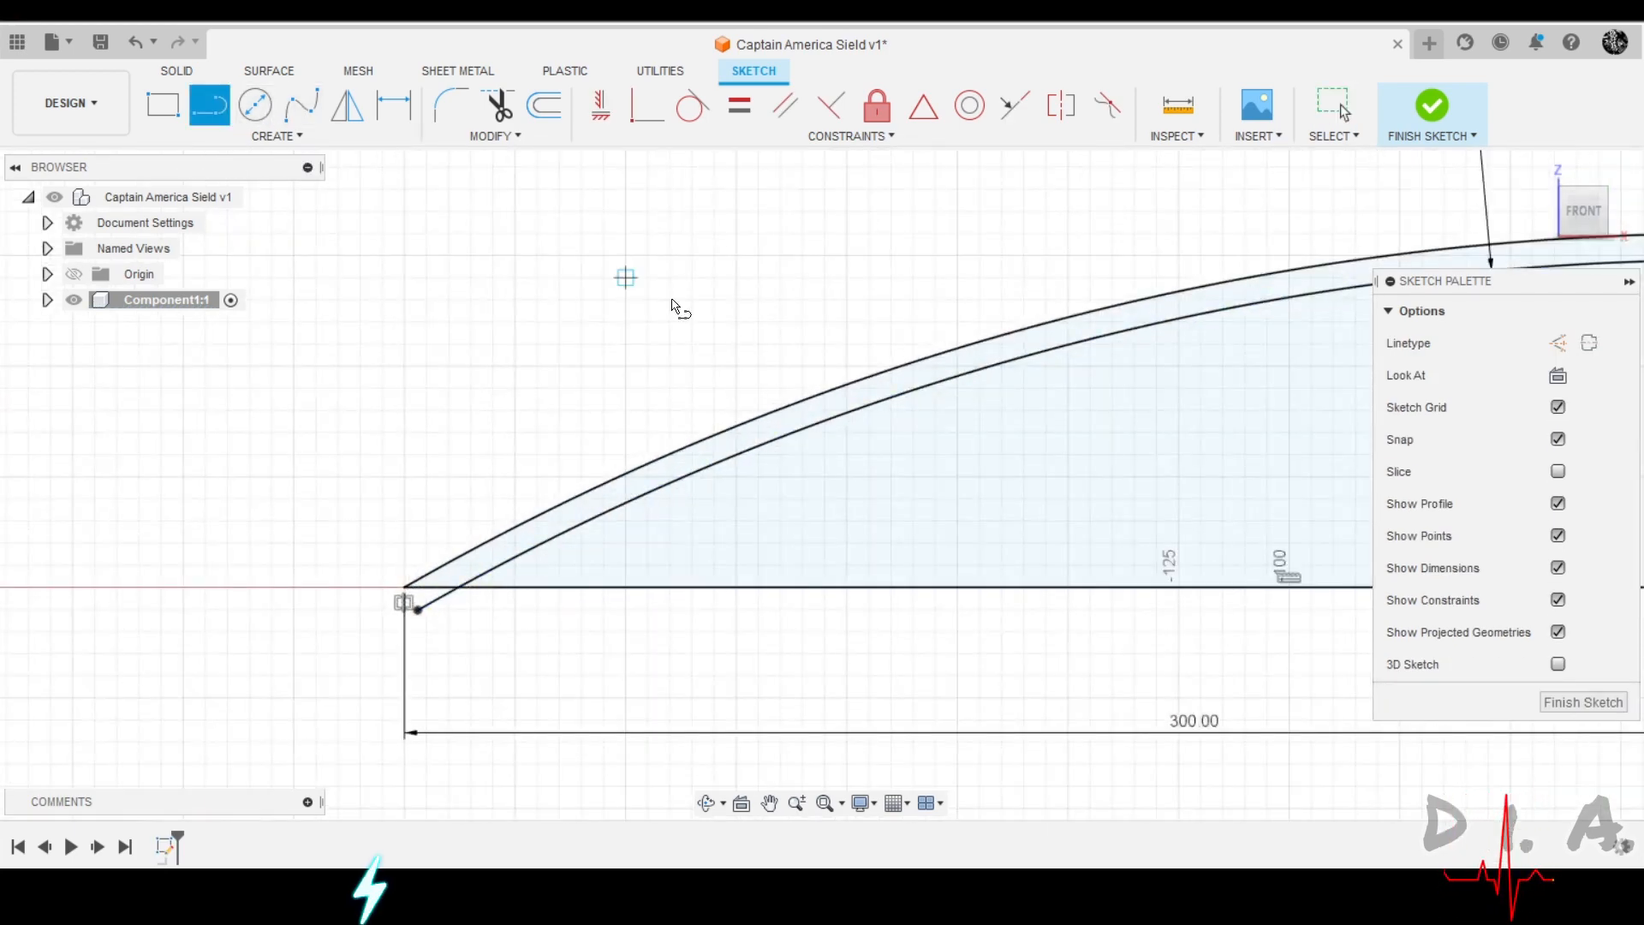
click(750, 422)
scroll(751, 425, up, 3)
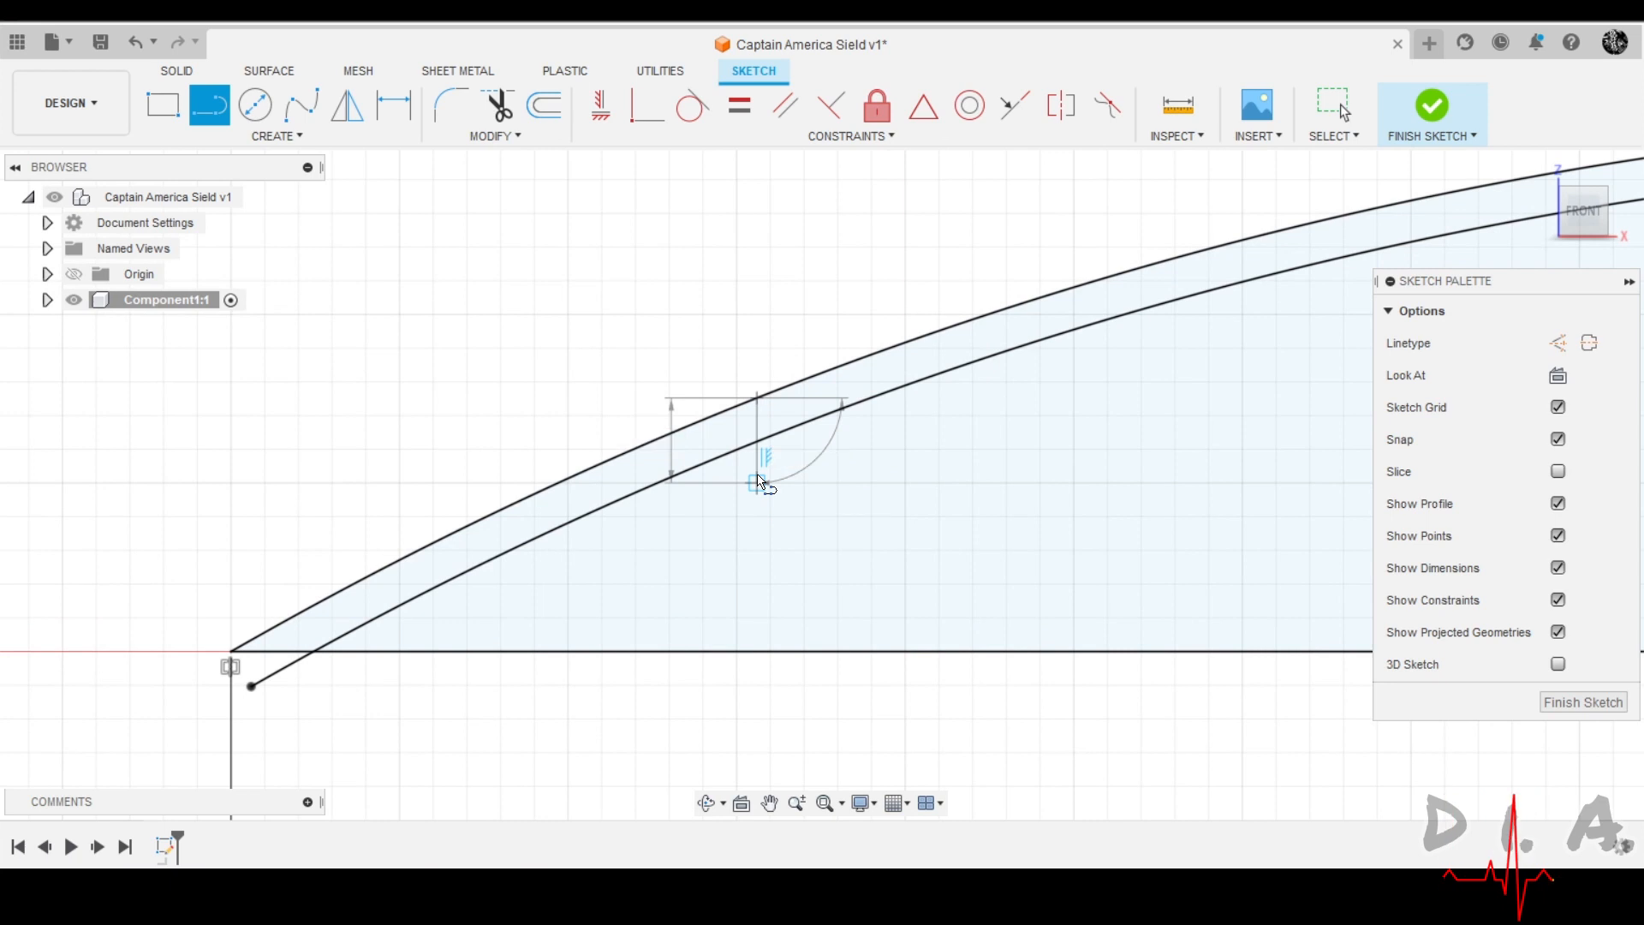
click(757, 482)
key(Escape)
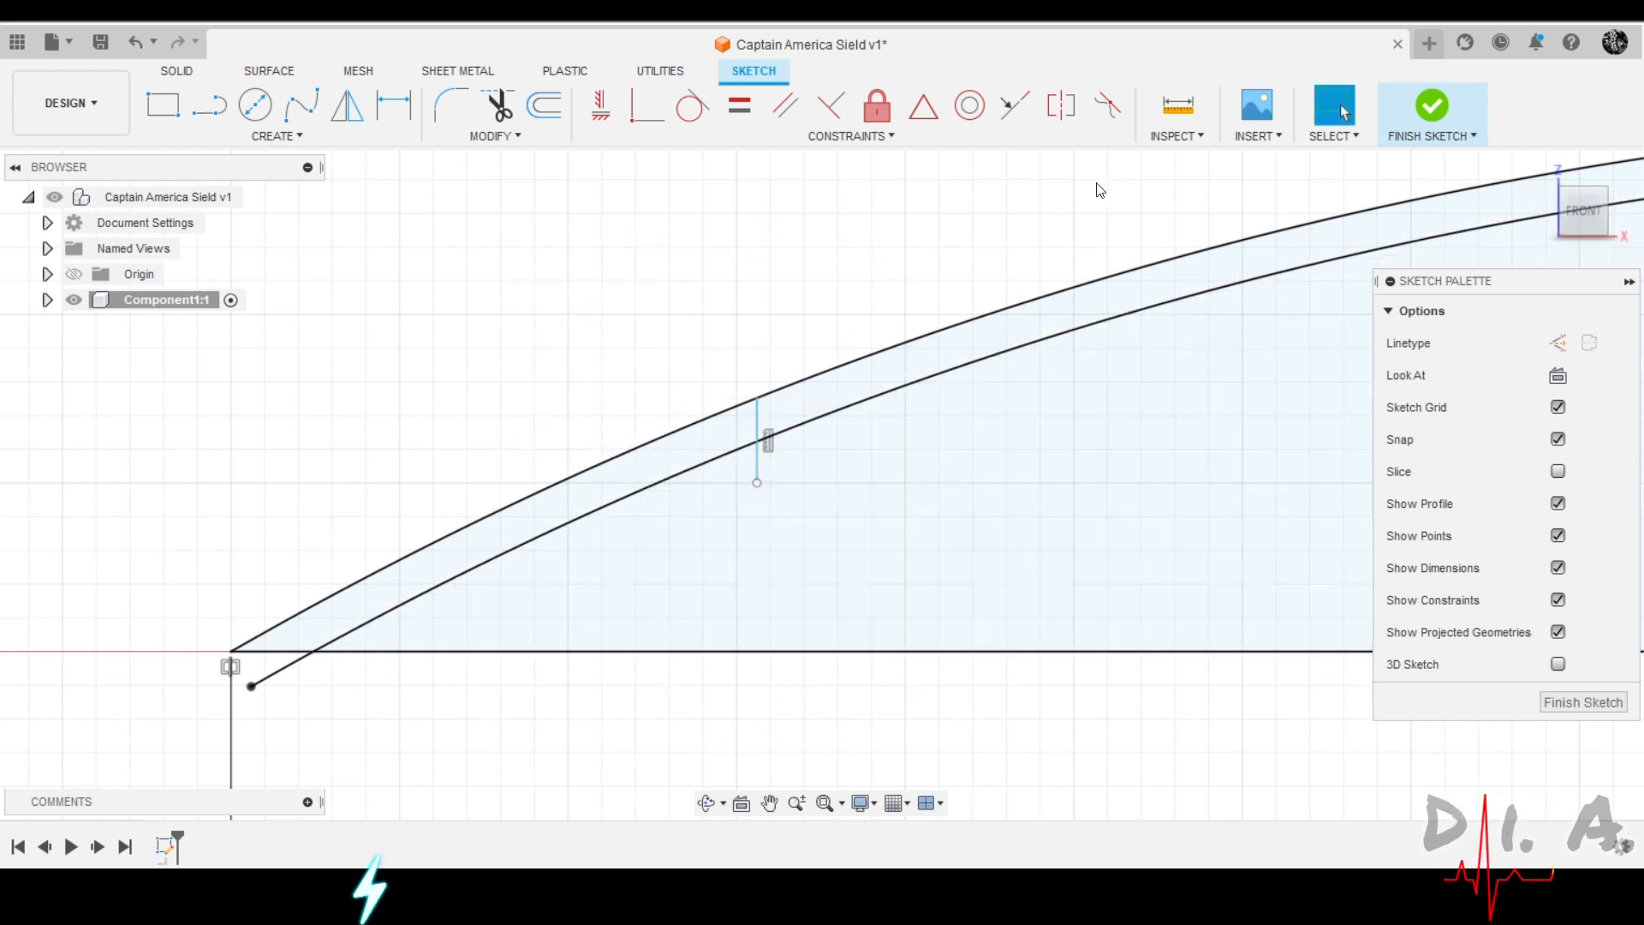
Draw a second vertical line from the outer arc down past the inner arc, about 165 mm left of the centre line.
scroll(506, 321, down, 3)
click(210, 106)
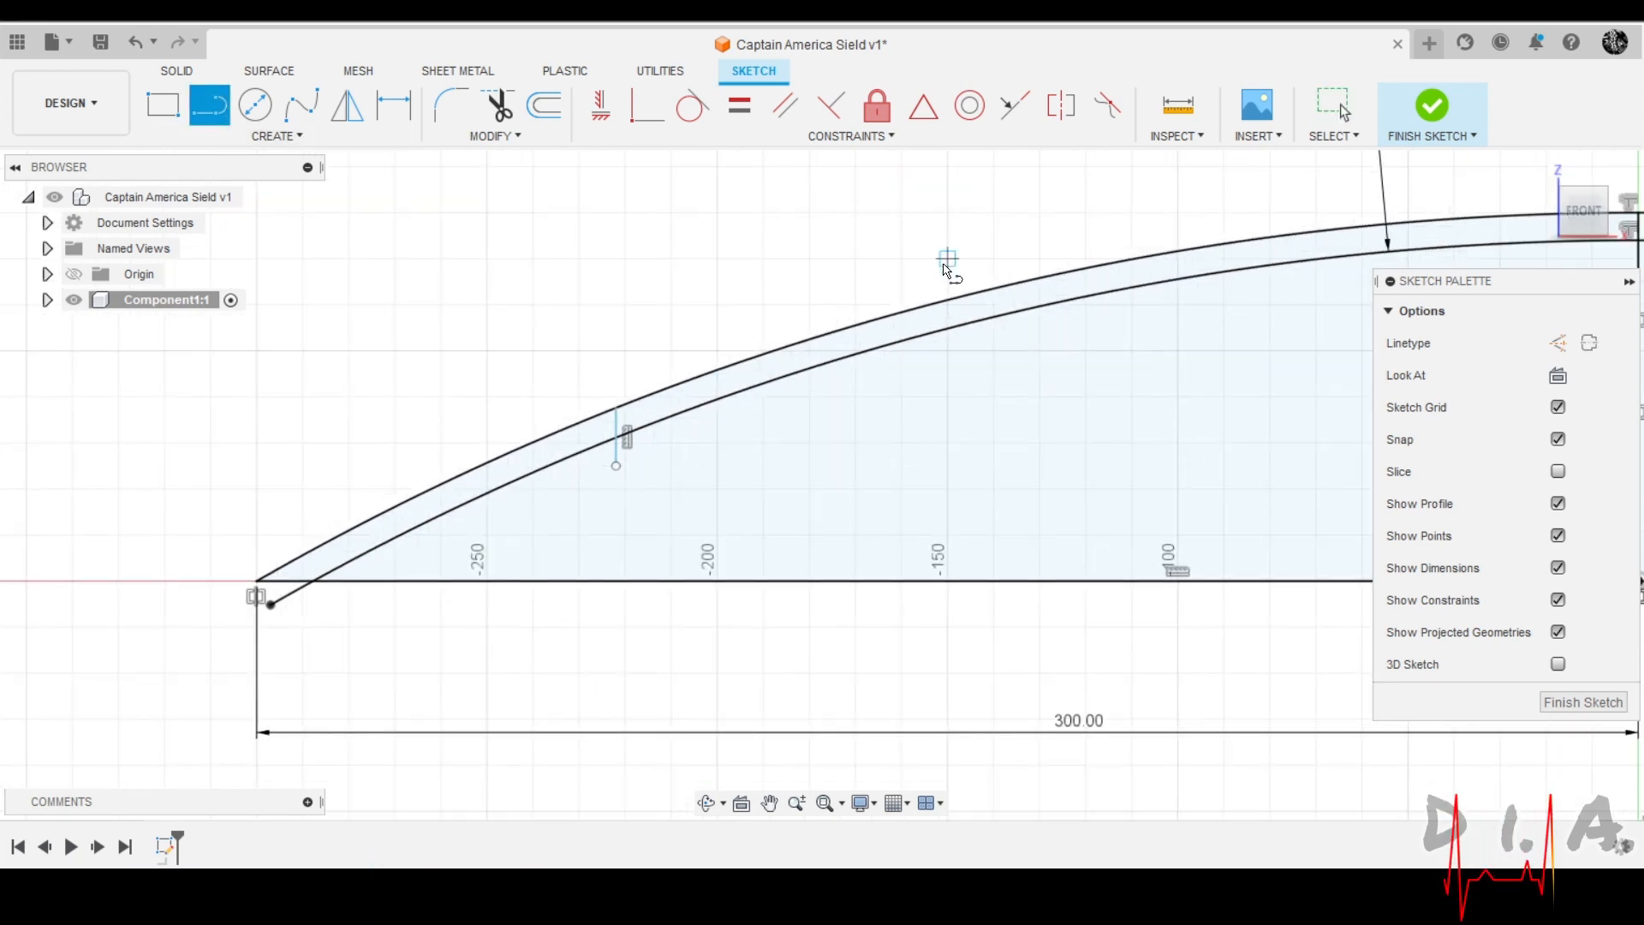
click(875, 324)
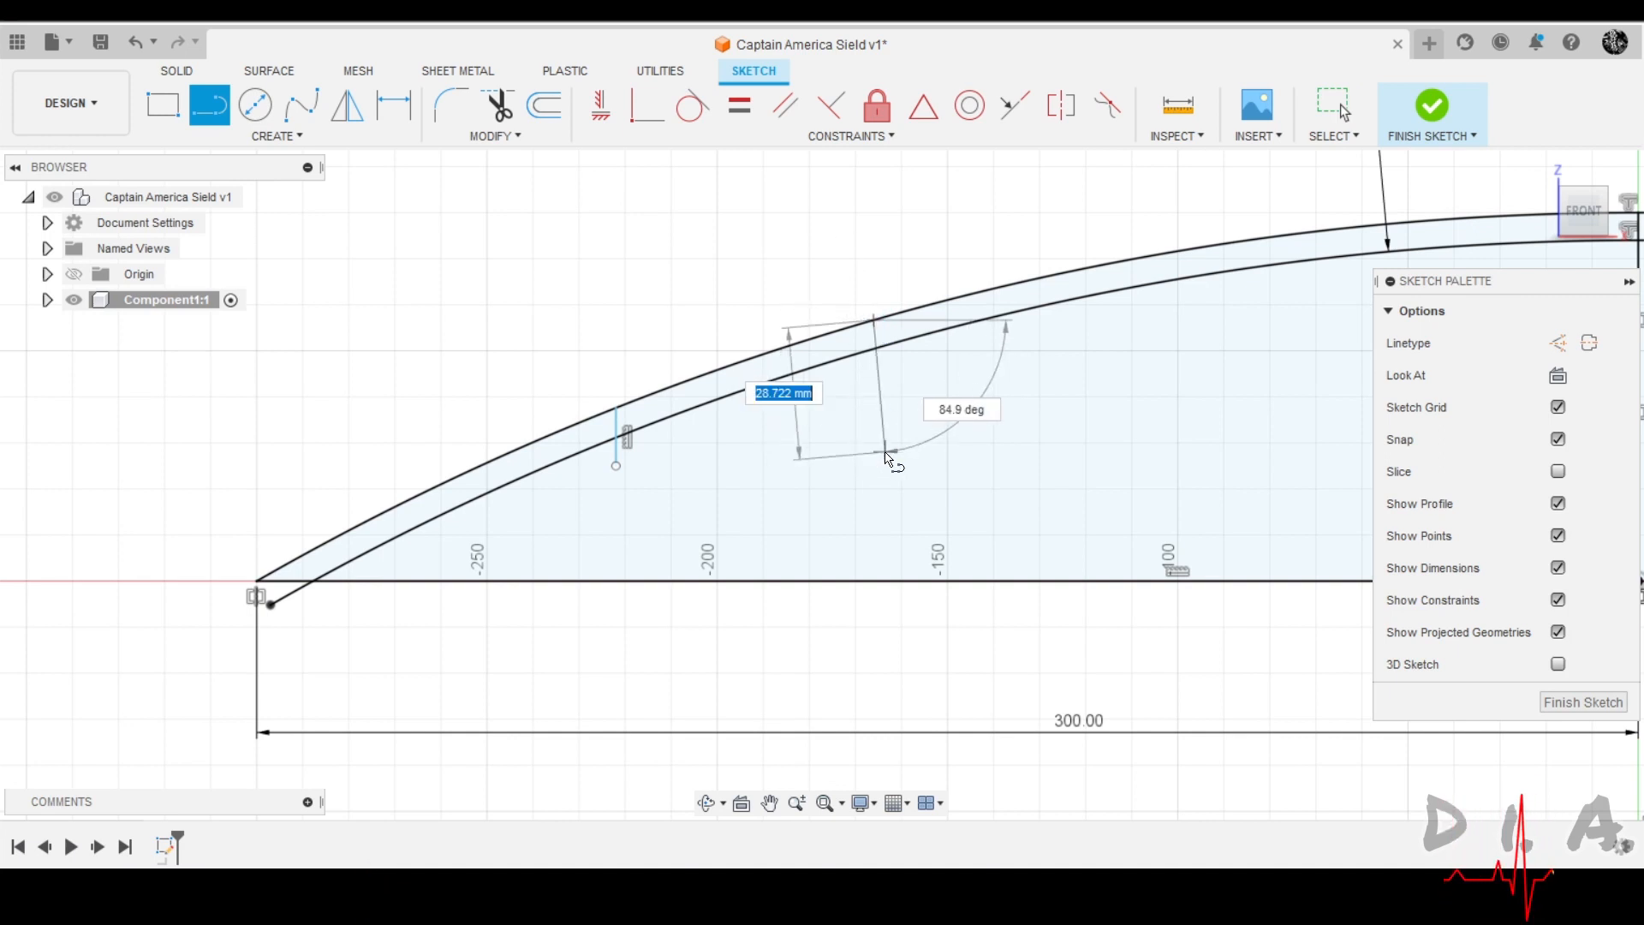
click(874, 442)
key(Escape)
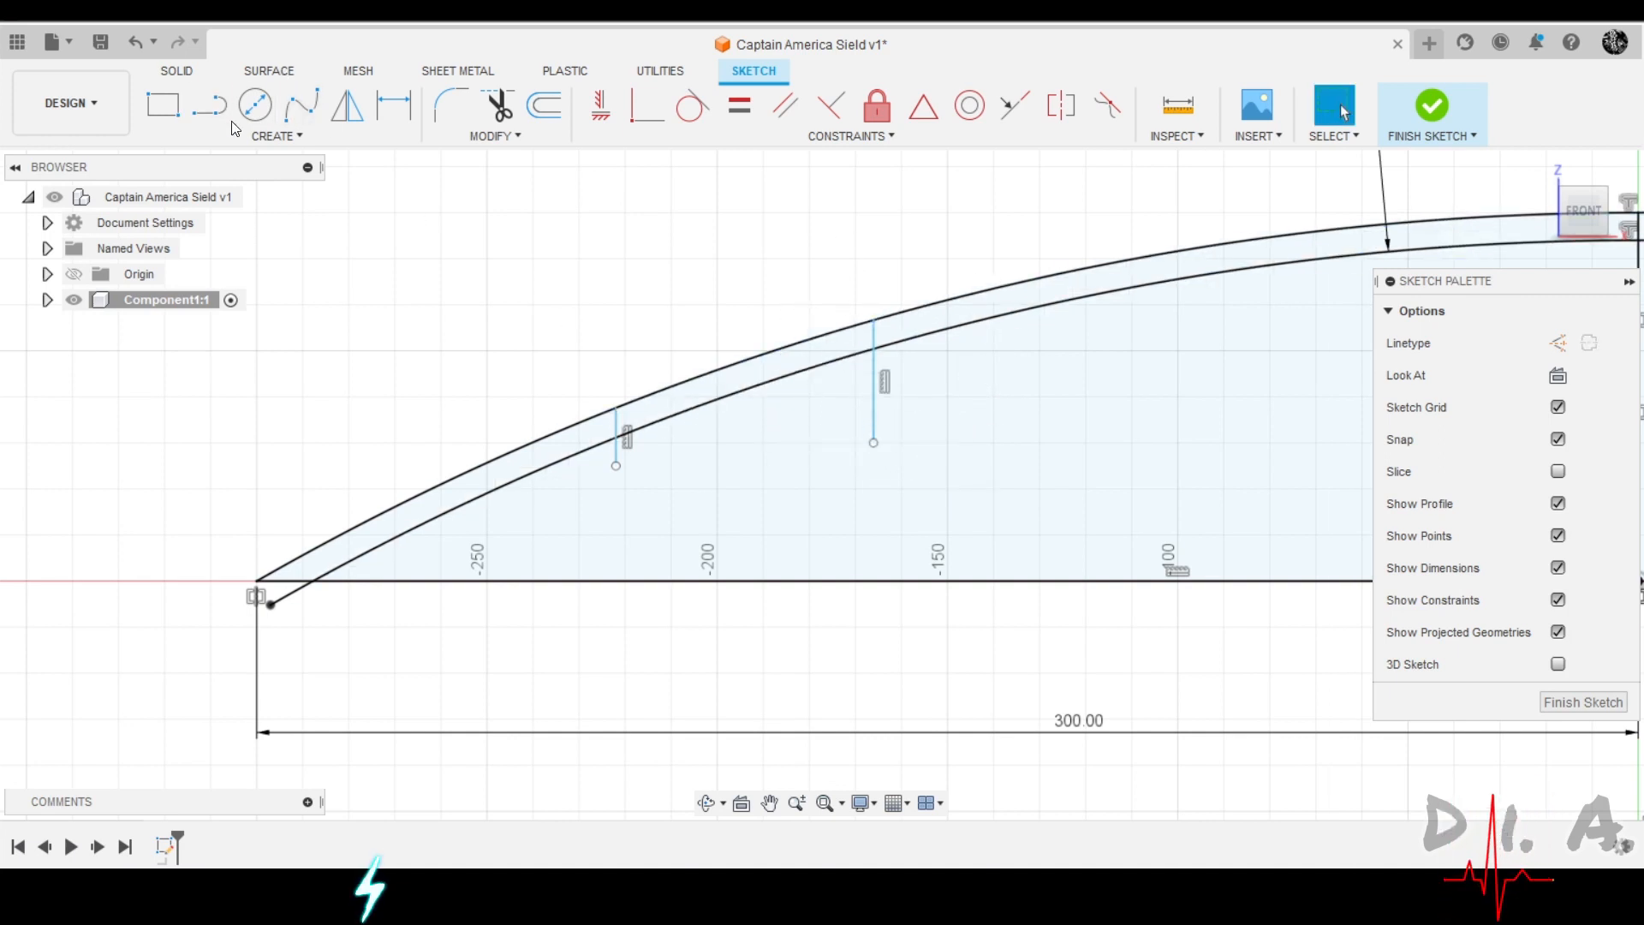
Draw a third vertical line from the outer arc down past the inner arc, about 97 mm left of the centre line.
click(209, 106)
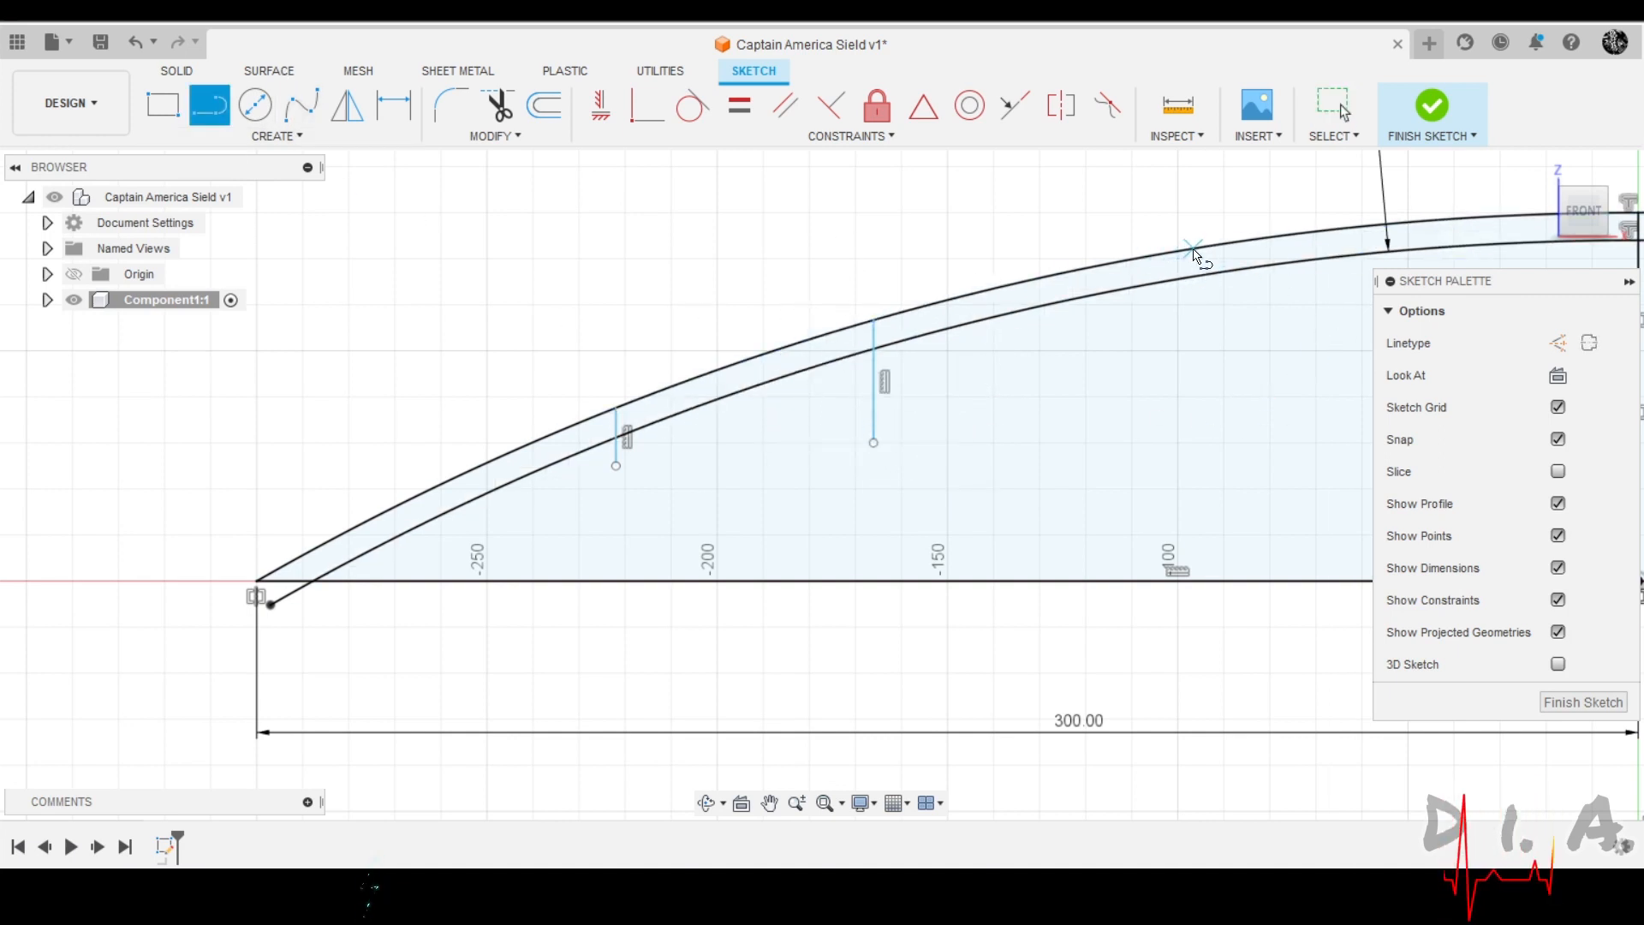
click(1195, 254)
click(1196, 378)
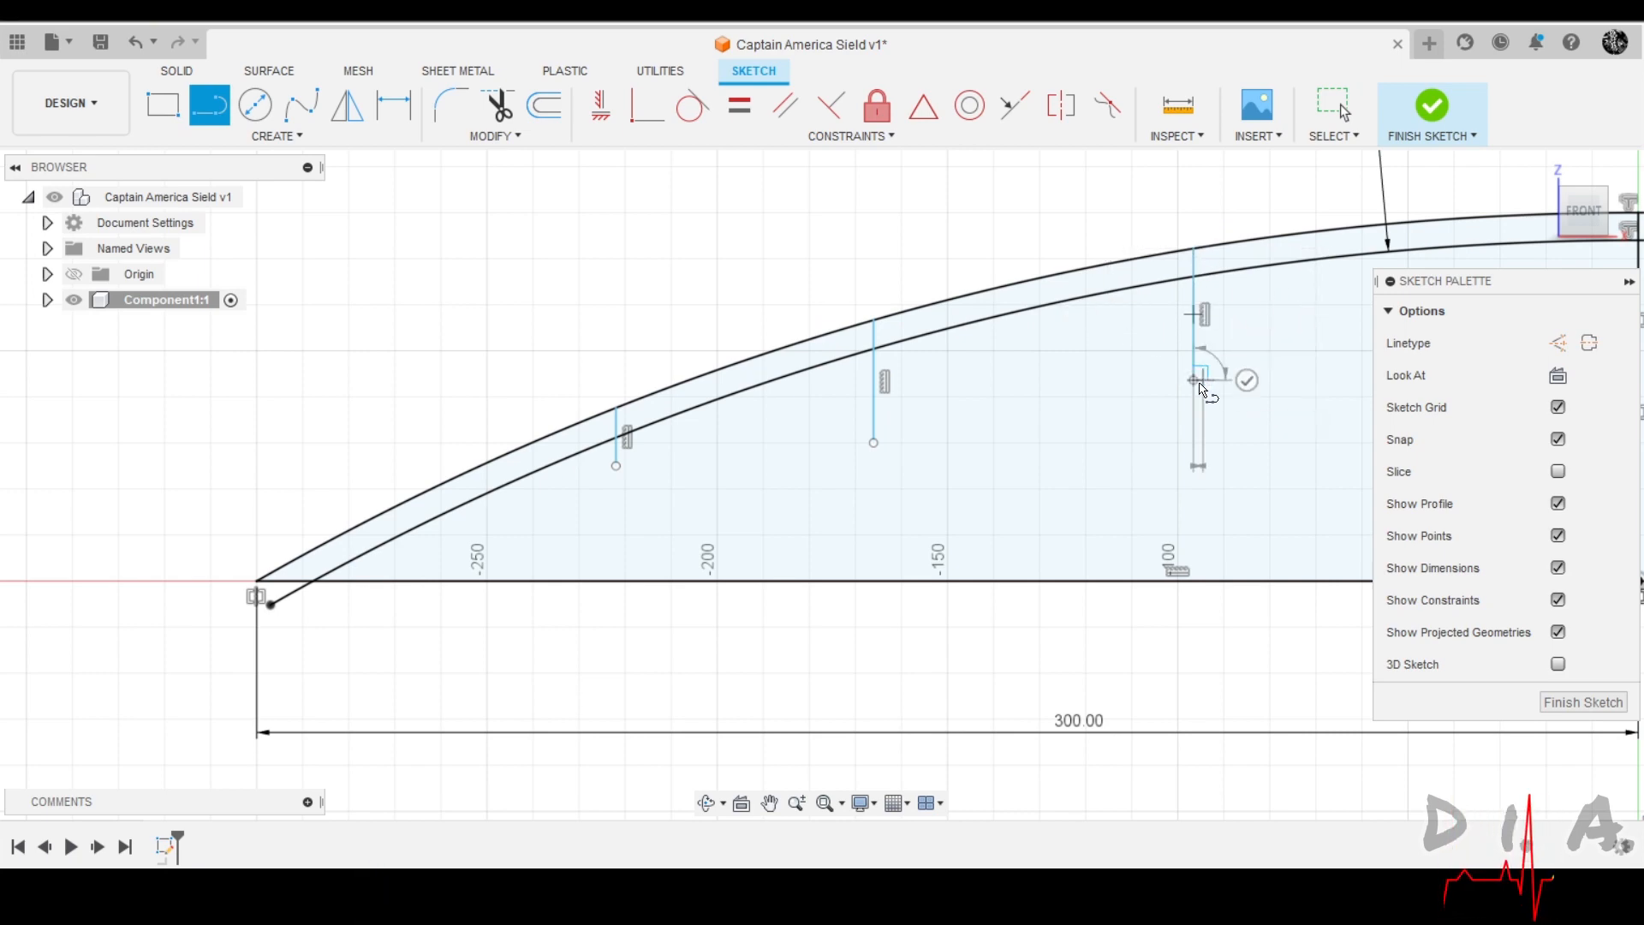
scroll(1070, 380, down, 3)
scroll(832, 337, down, 4)
scroll(1076, 332, up, 6)
key(Escape)
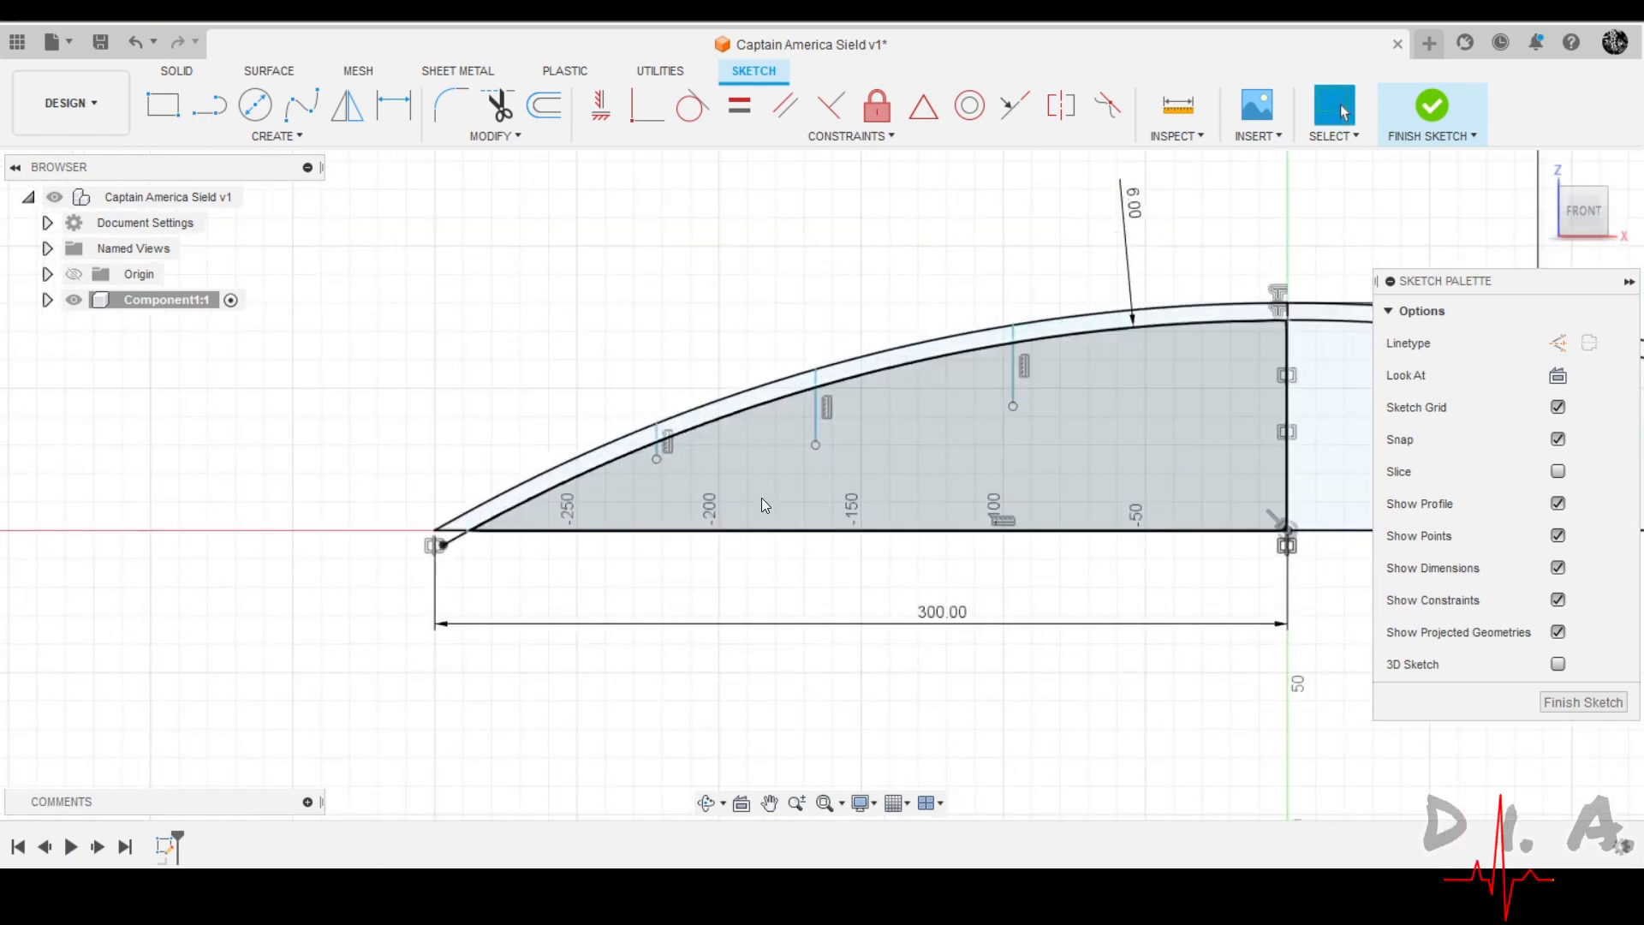
key(d)
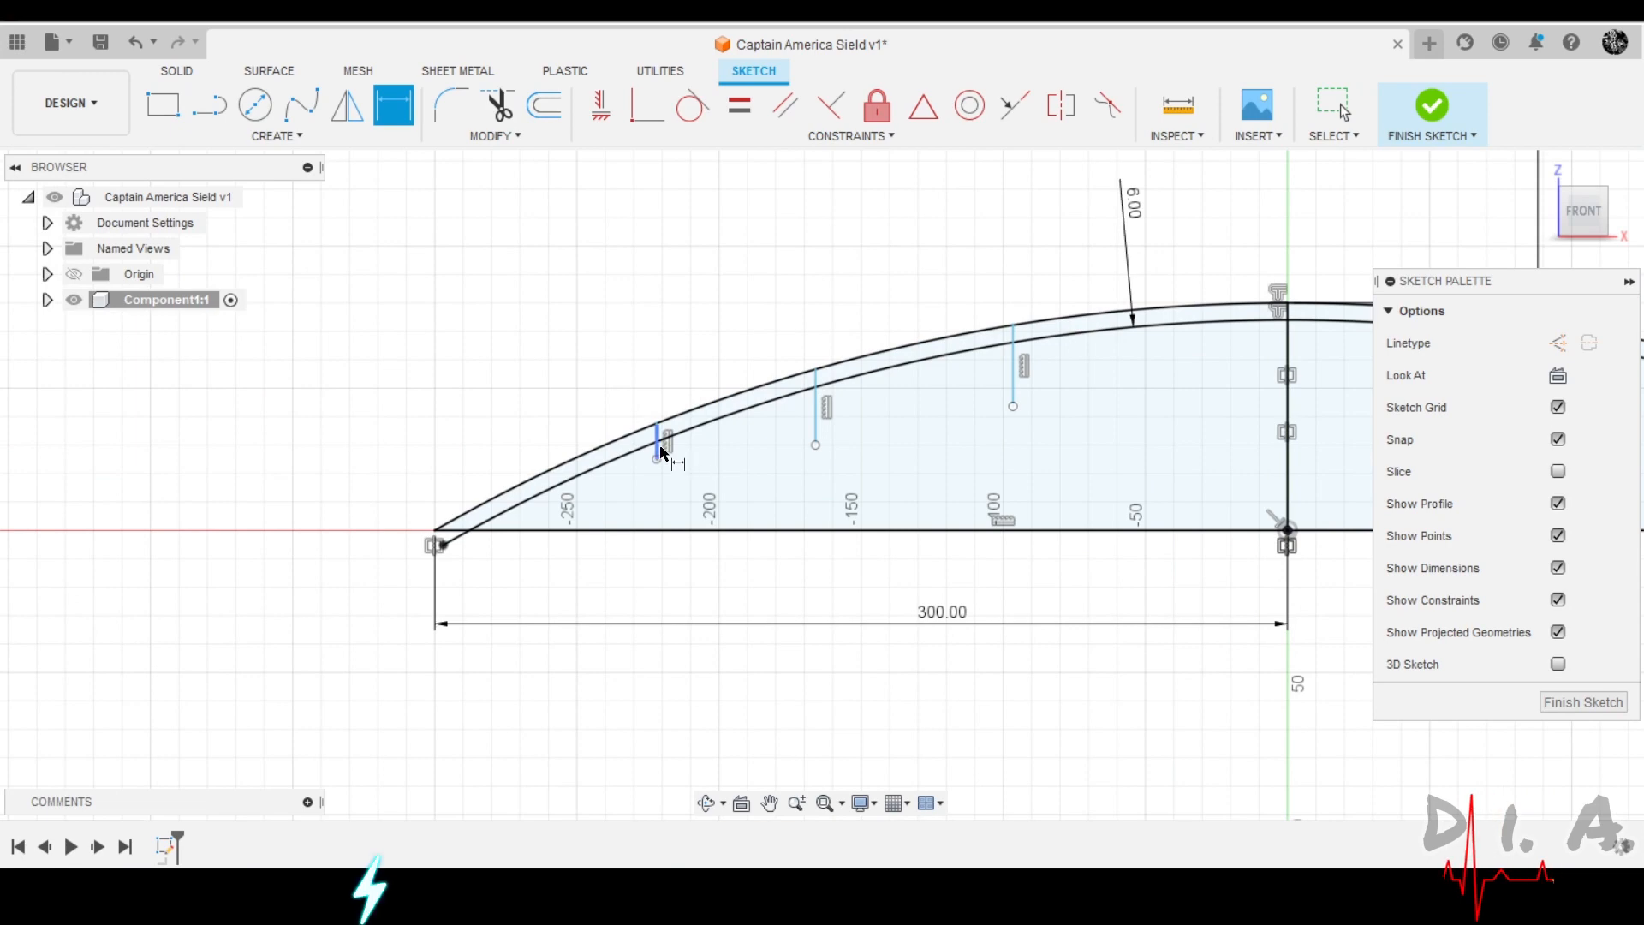
scroll(702, 399, up, 3)
scroll(708, 403, down, 3)
key(Escape)
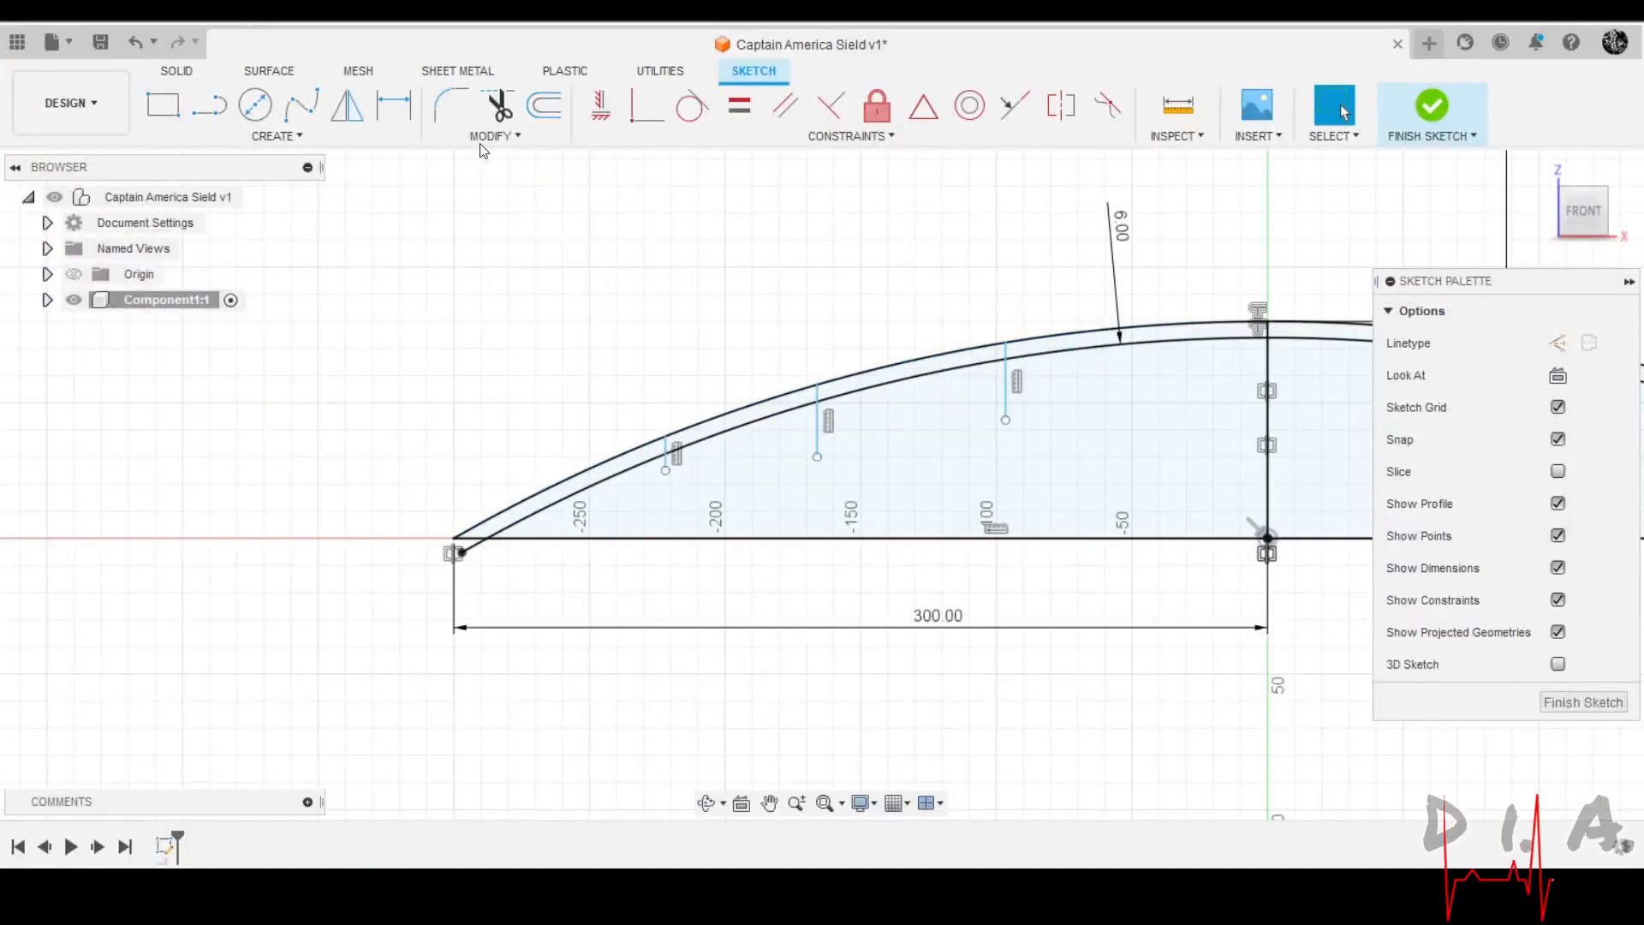
Trim the parts of the three short vertical lines that extend below the inner arc.
click(499, 106)
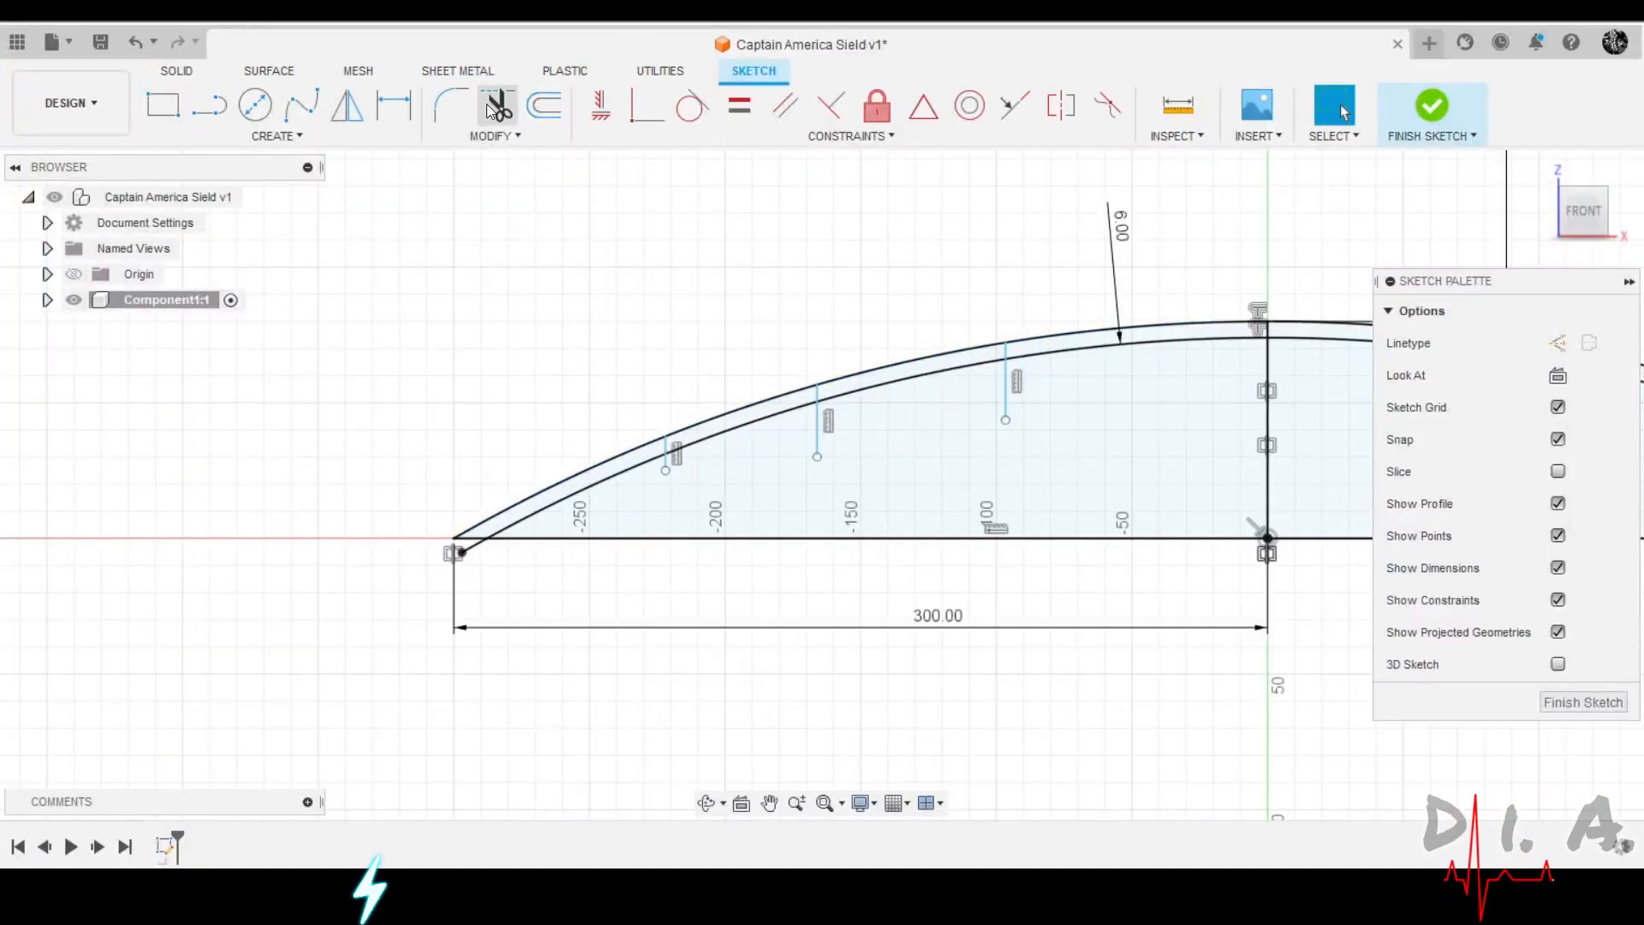
click(1005, 397)
click(818, 443)
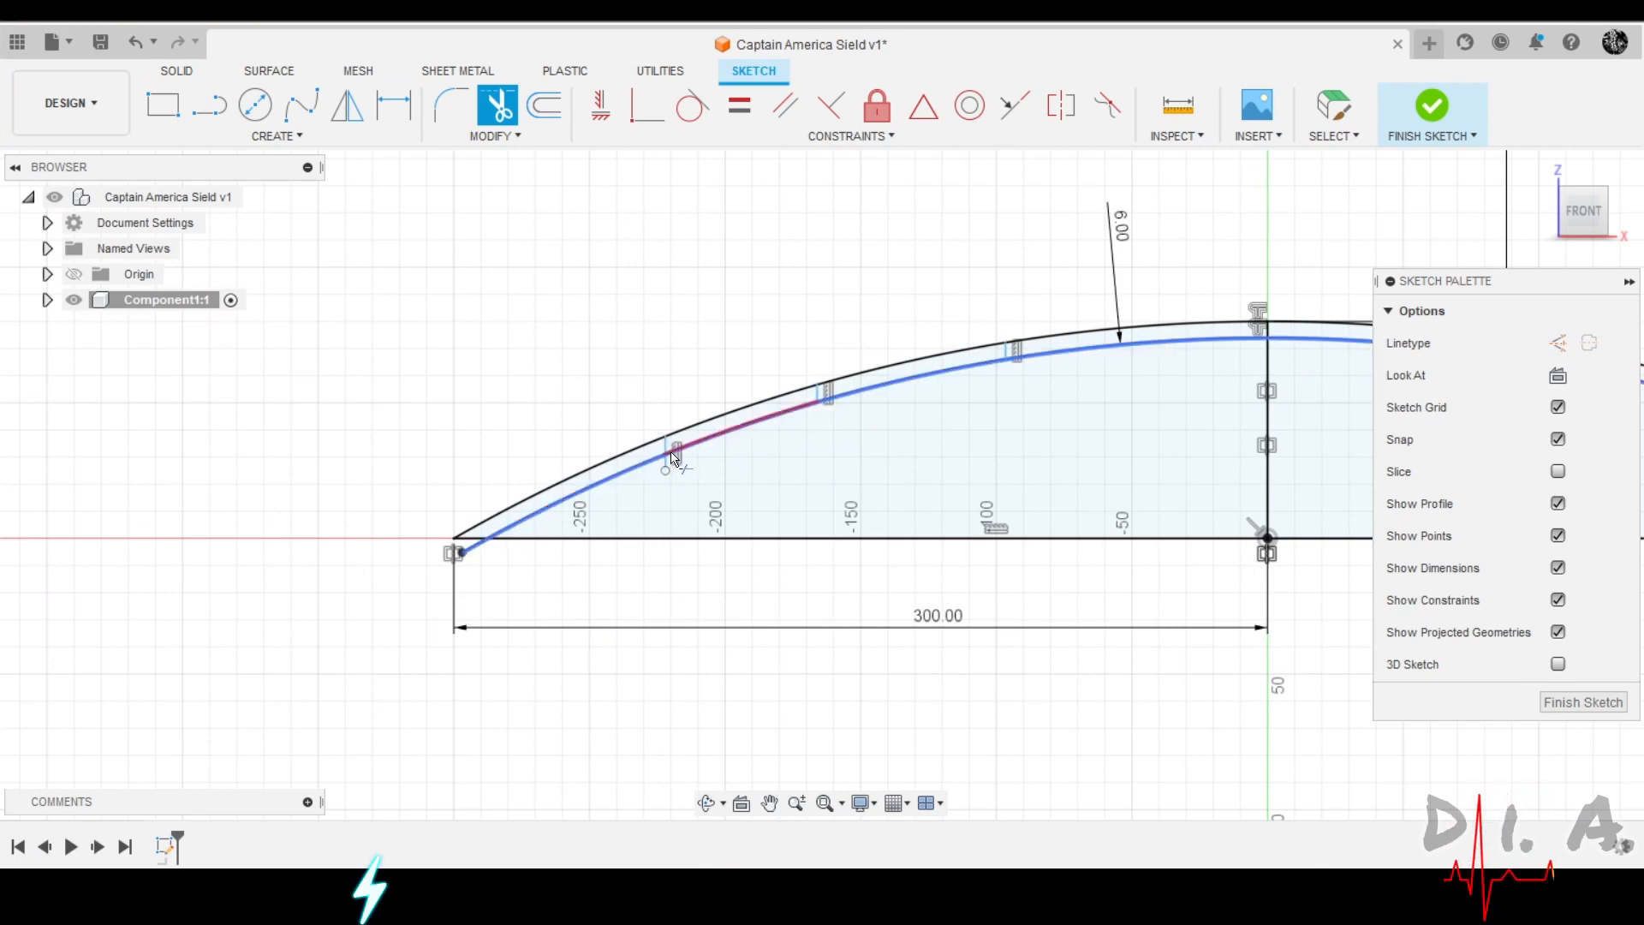
scroll(664, 462, up, 5)
click(654, 433)
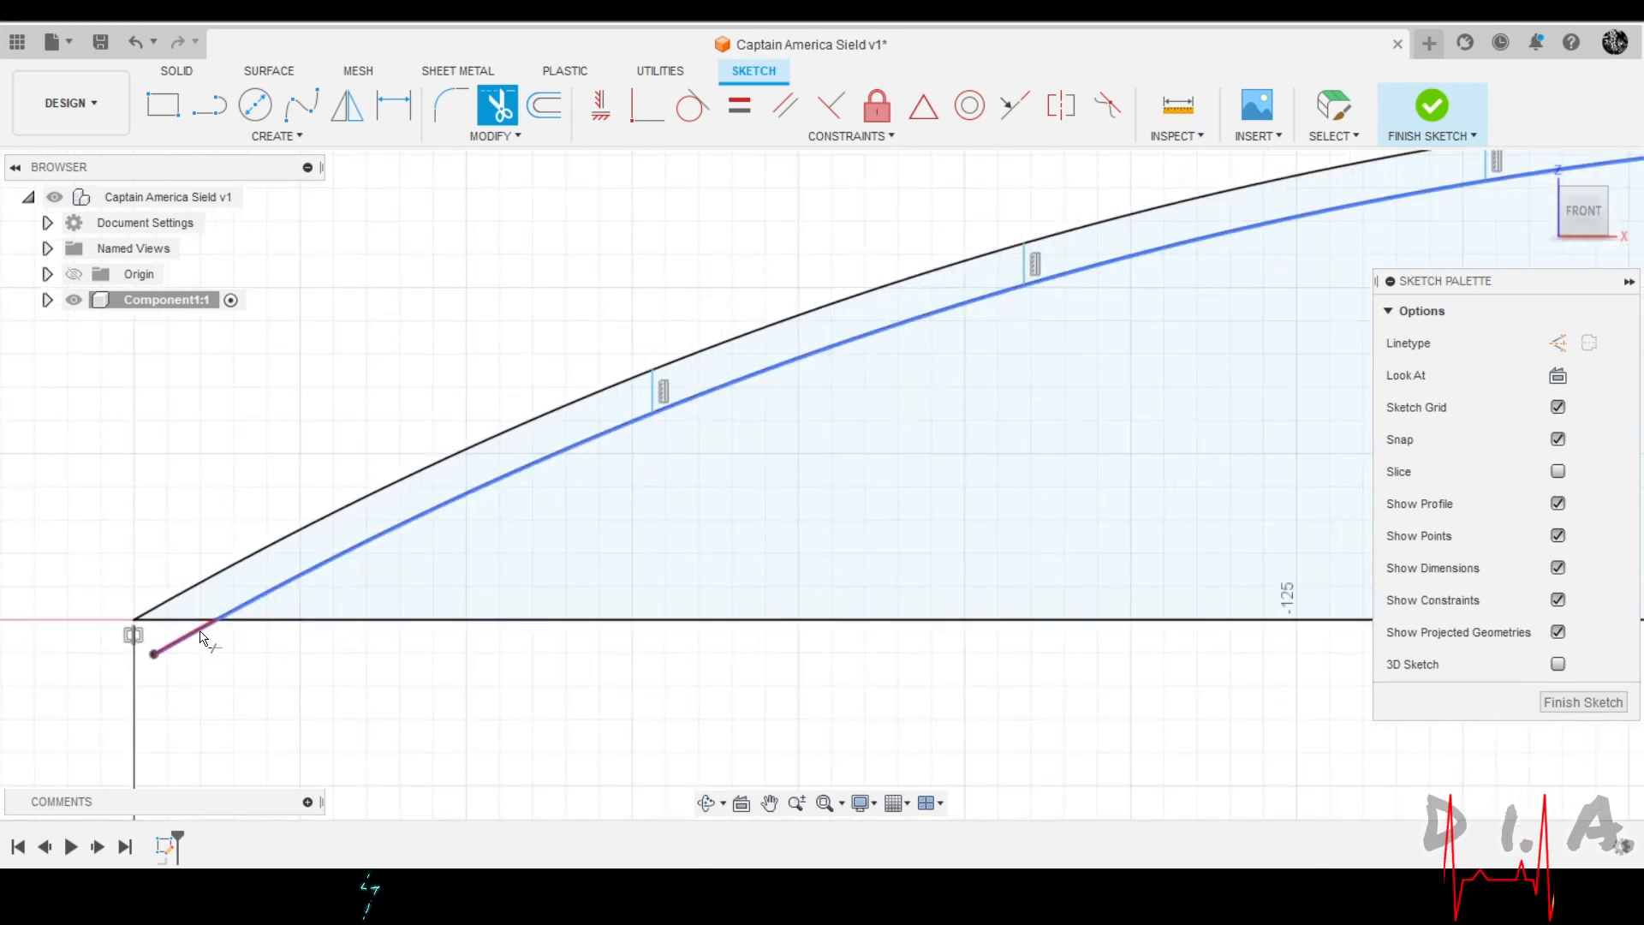
scroll(758, 325, down, 5)
scroll(856, 364, down, 4)
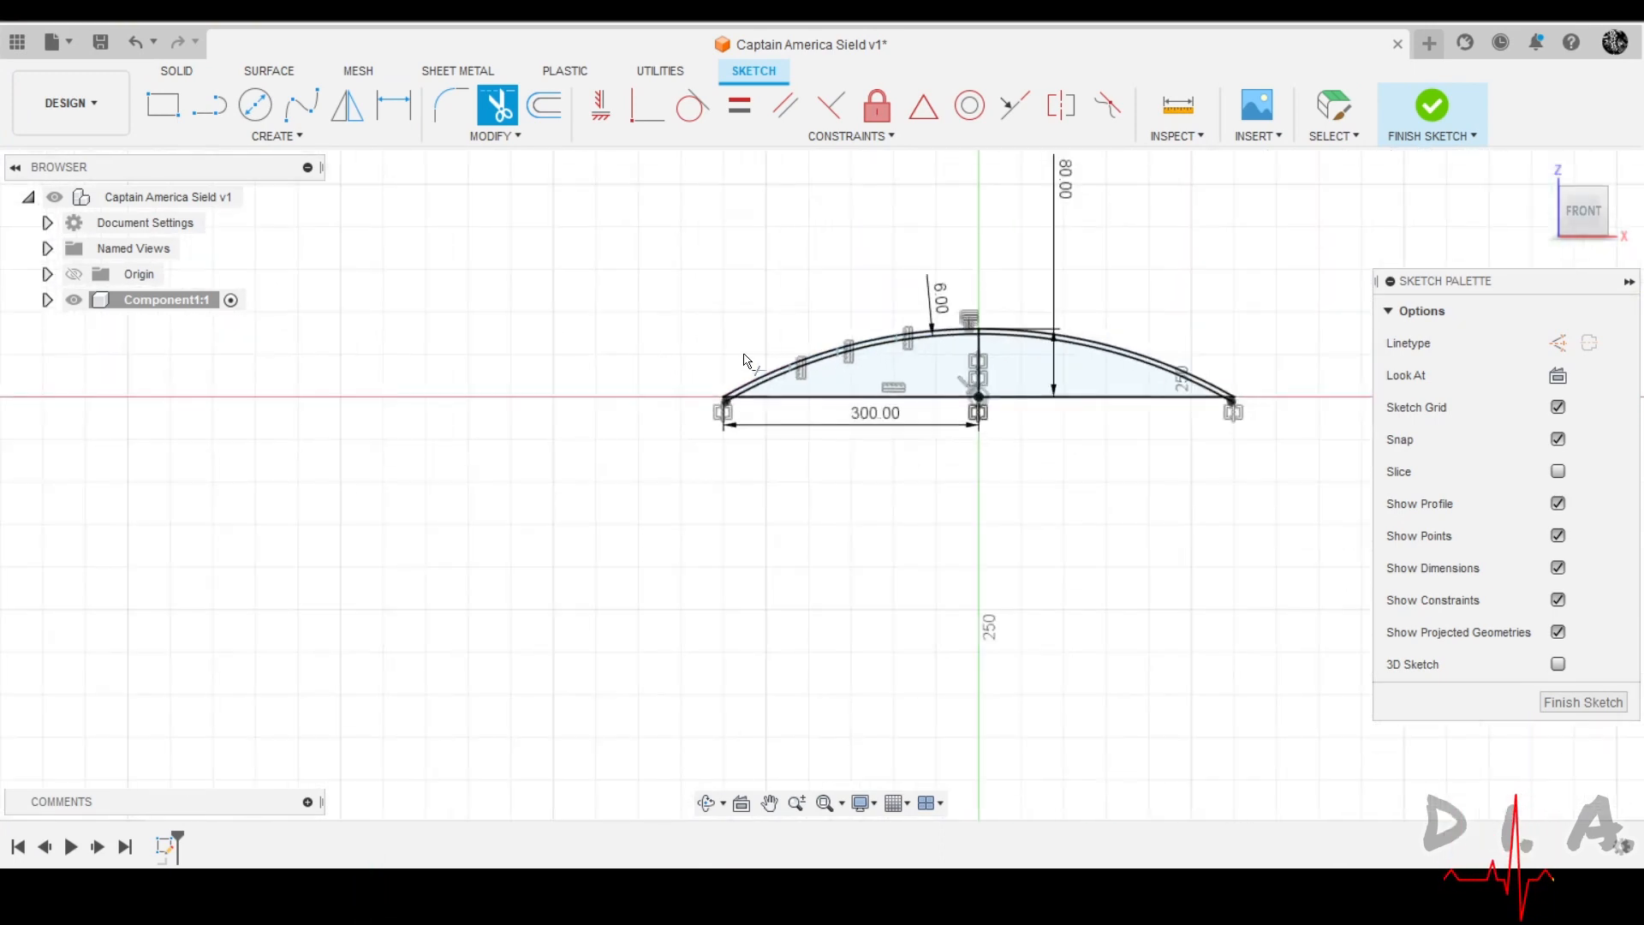
scroll(1285, 387, up, 5)
scroll(671, 429, down, 4)
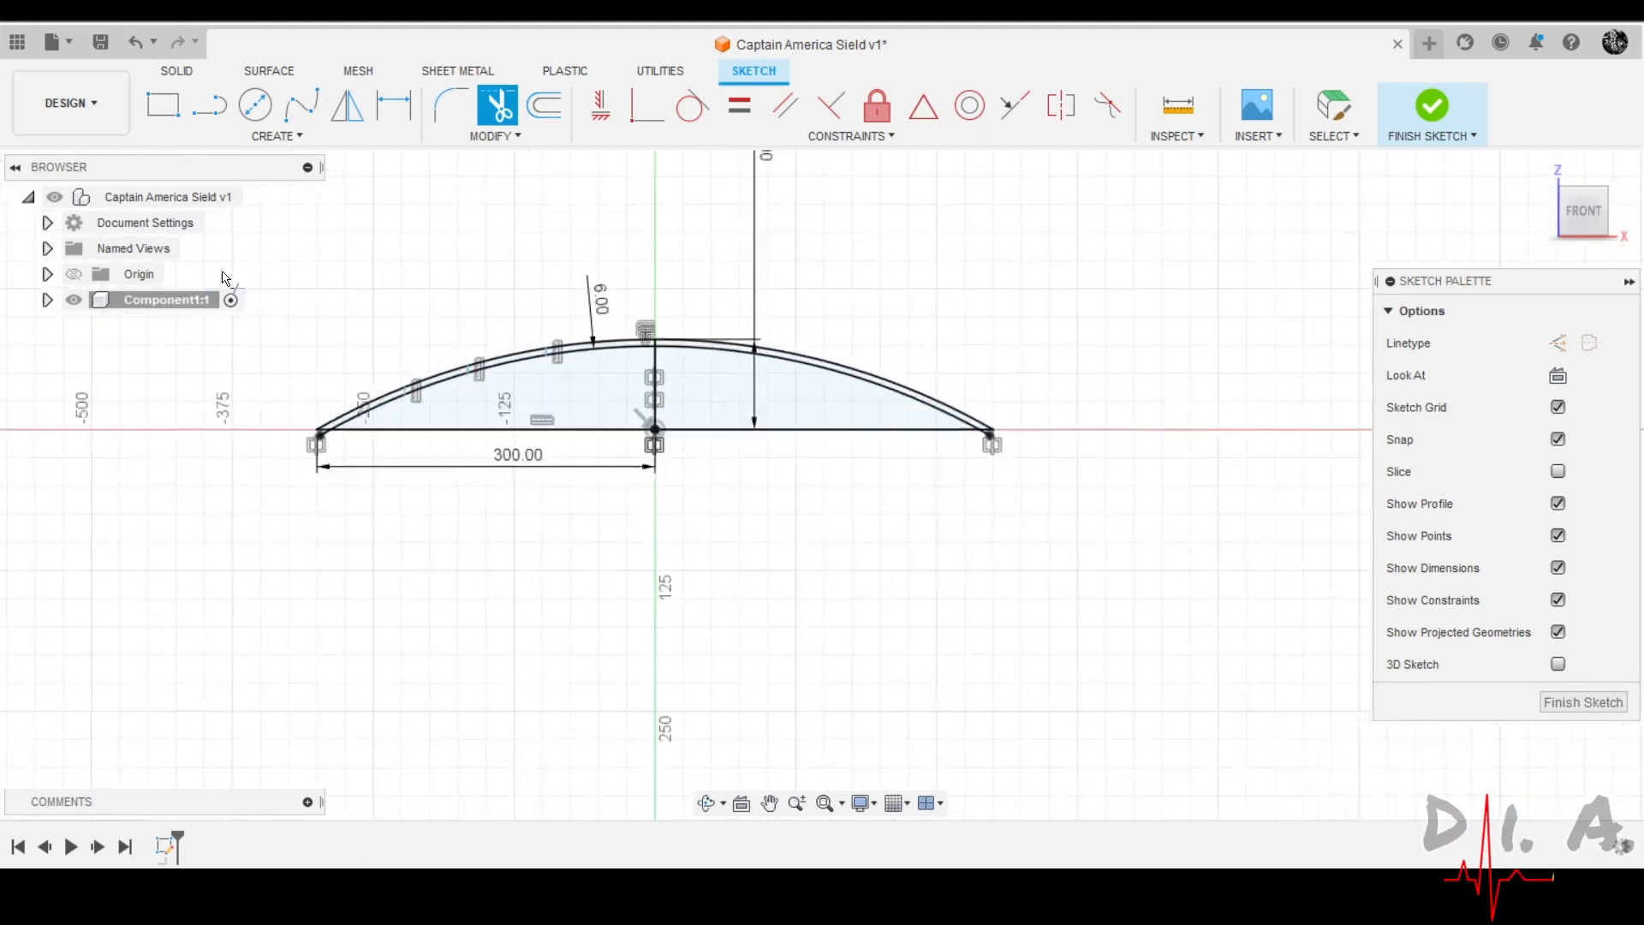
scroll(774, 352, up, 7)
key(Escape)
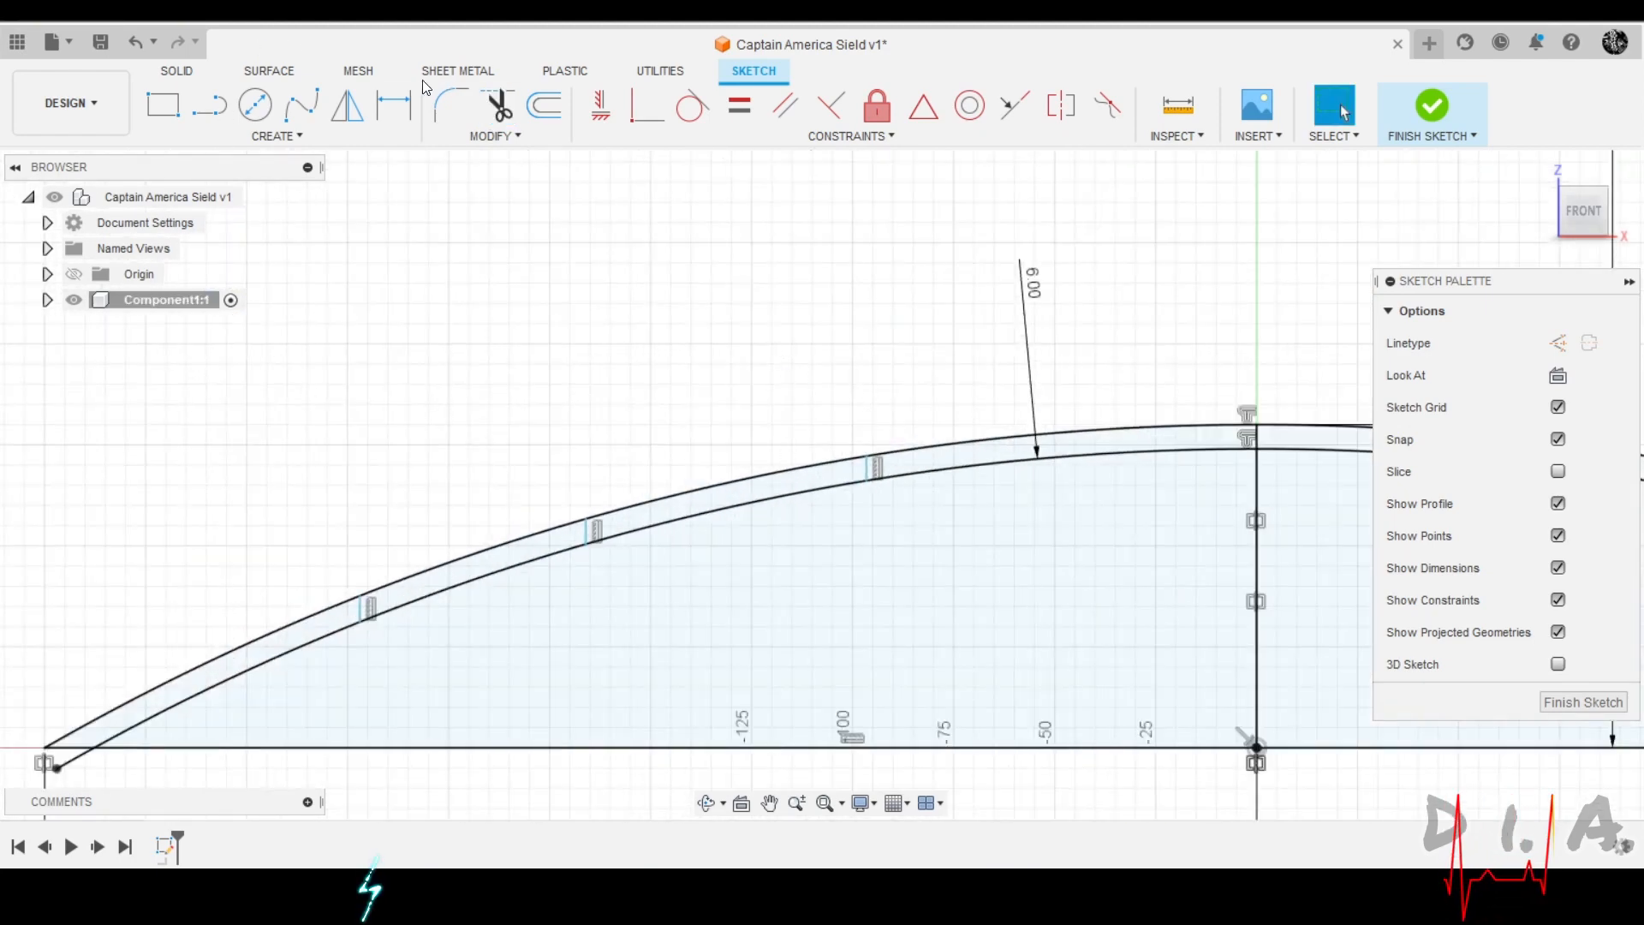
Dimension the horizontal distance from the innermost short divider line to the vertical centre line, placing the dimension above the arcs.
click(394, 105)
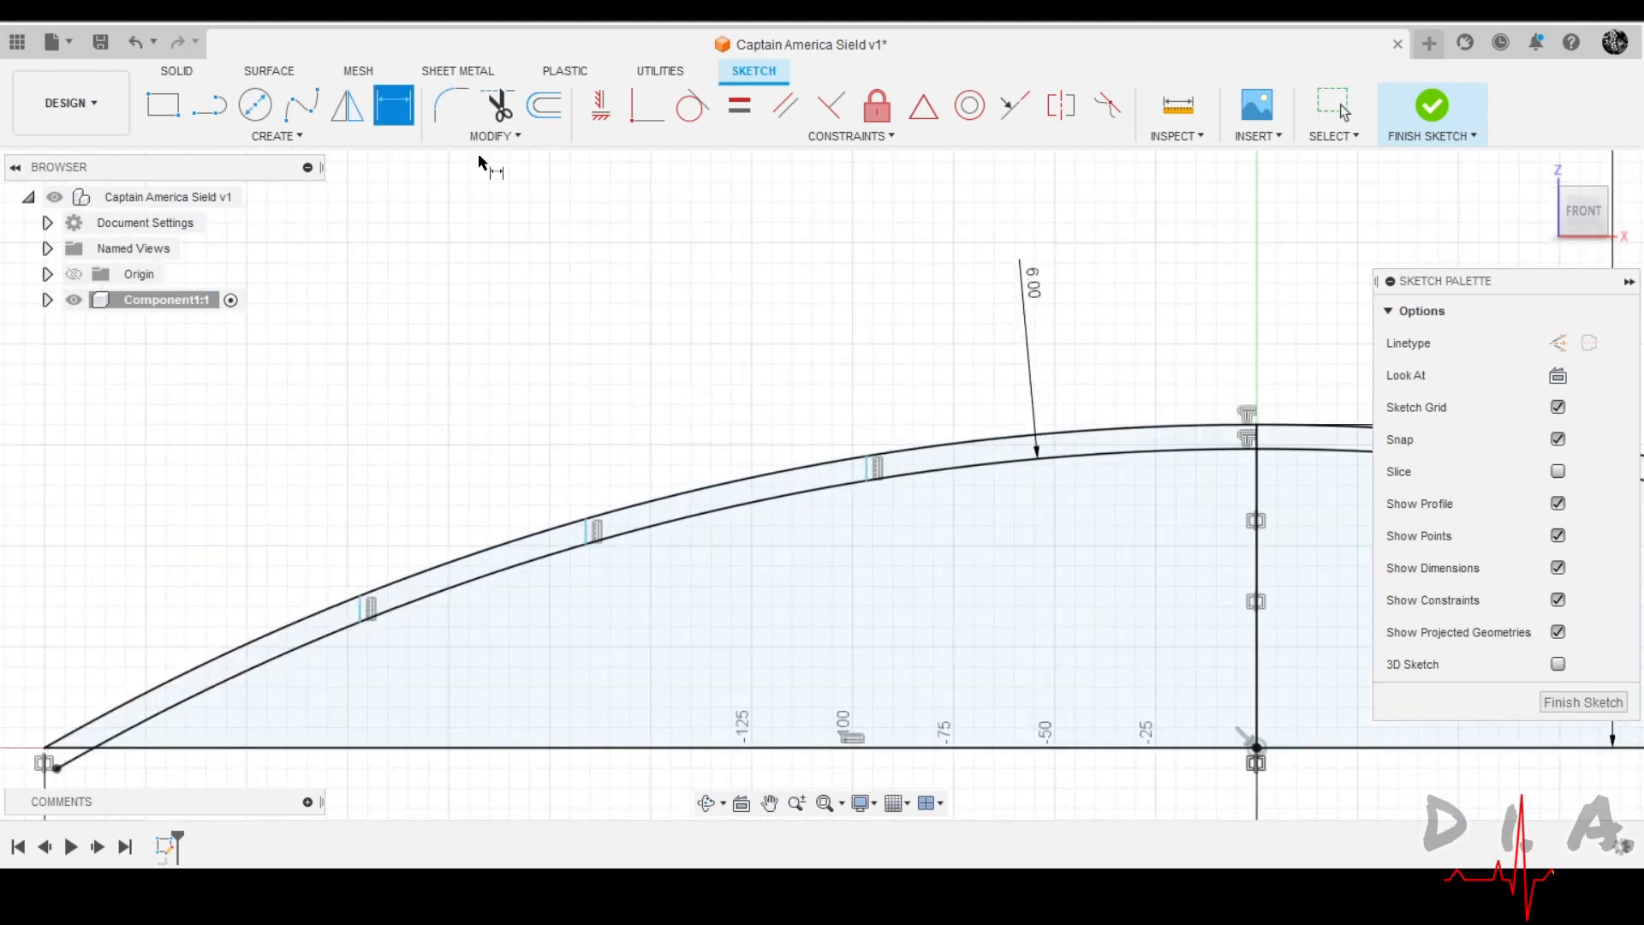
click(869, 472)
click(1258, 530)
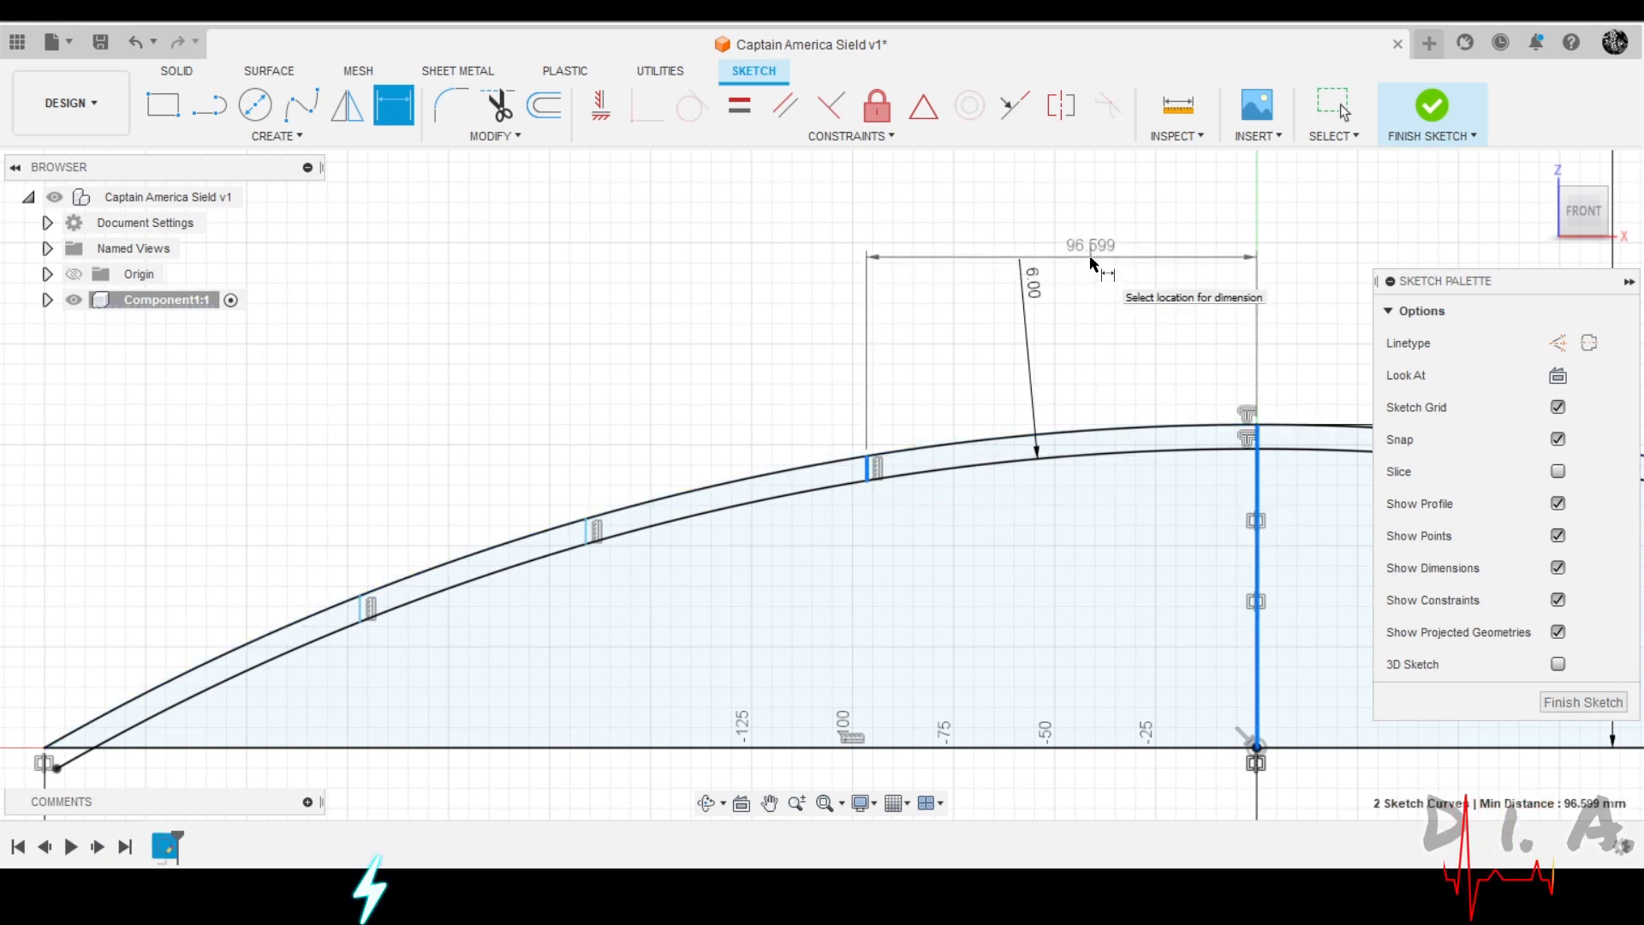
click(1093, 258)
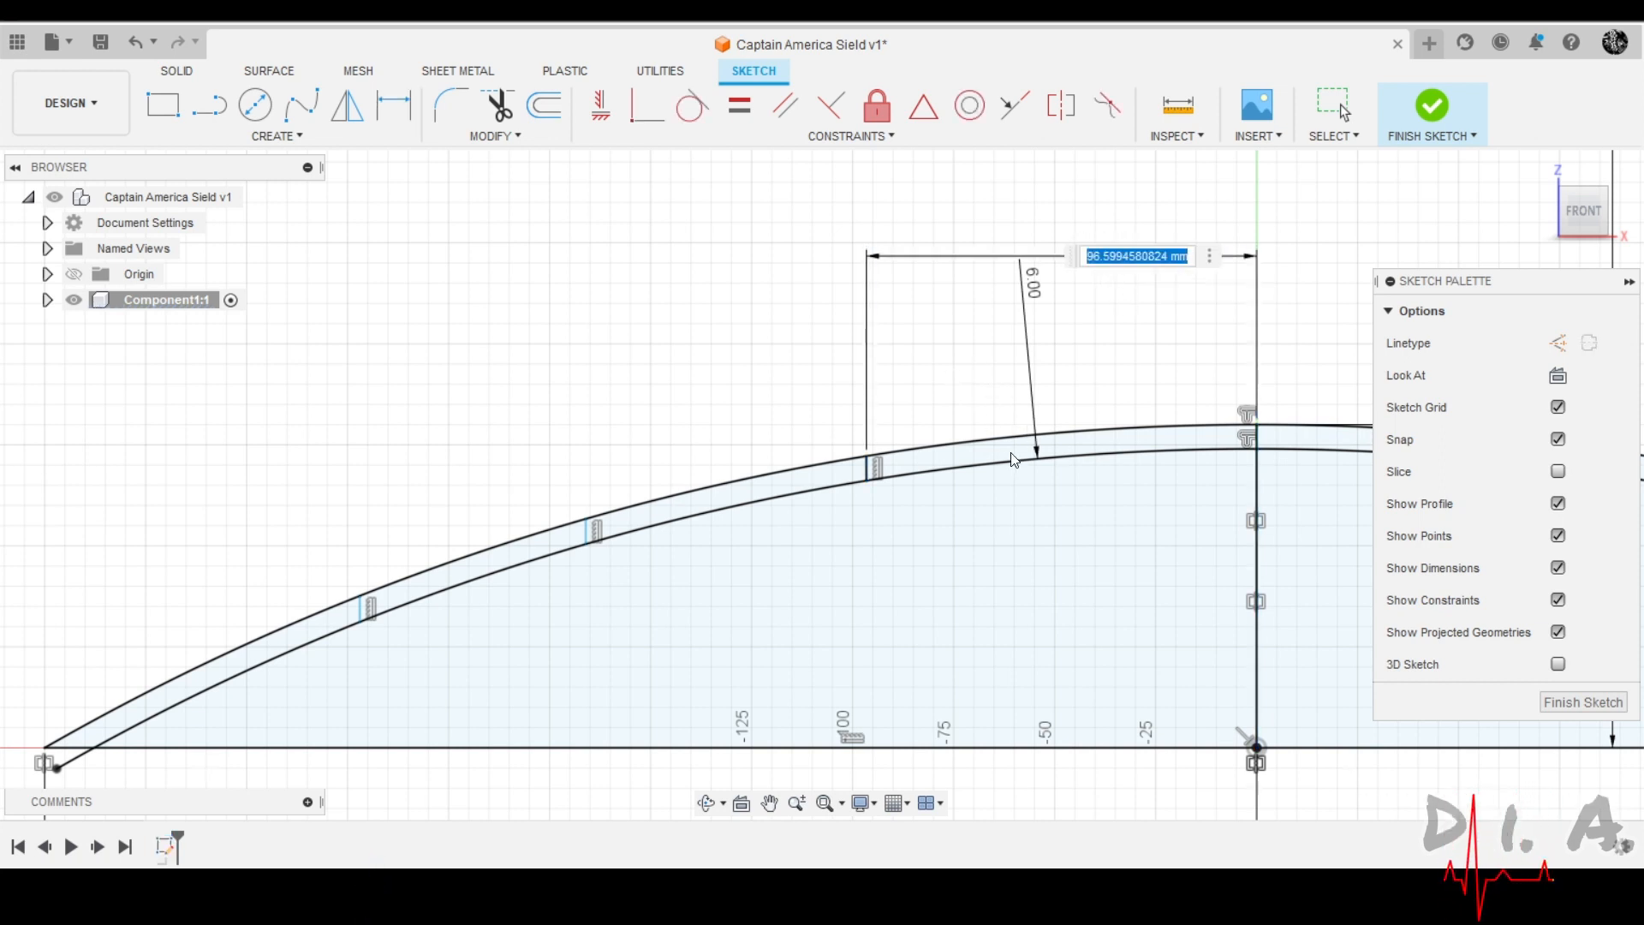
key(Return)
key(Escape)
scroll(578, 372, down, 3)
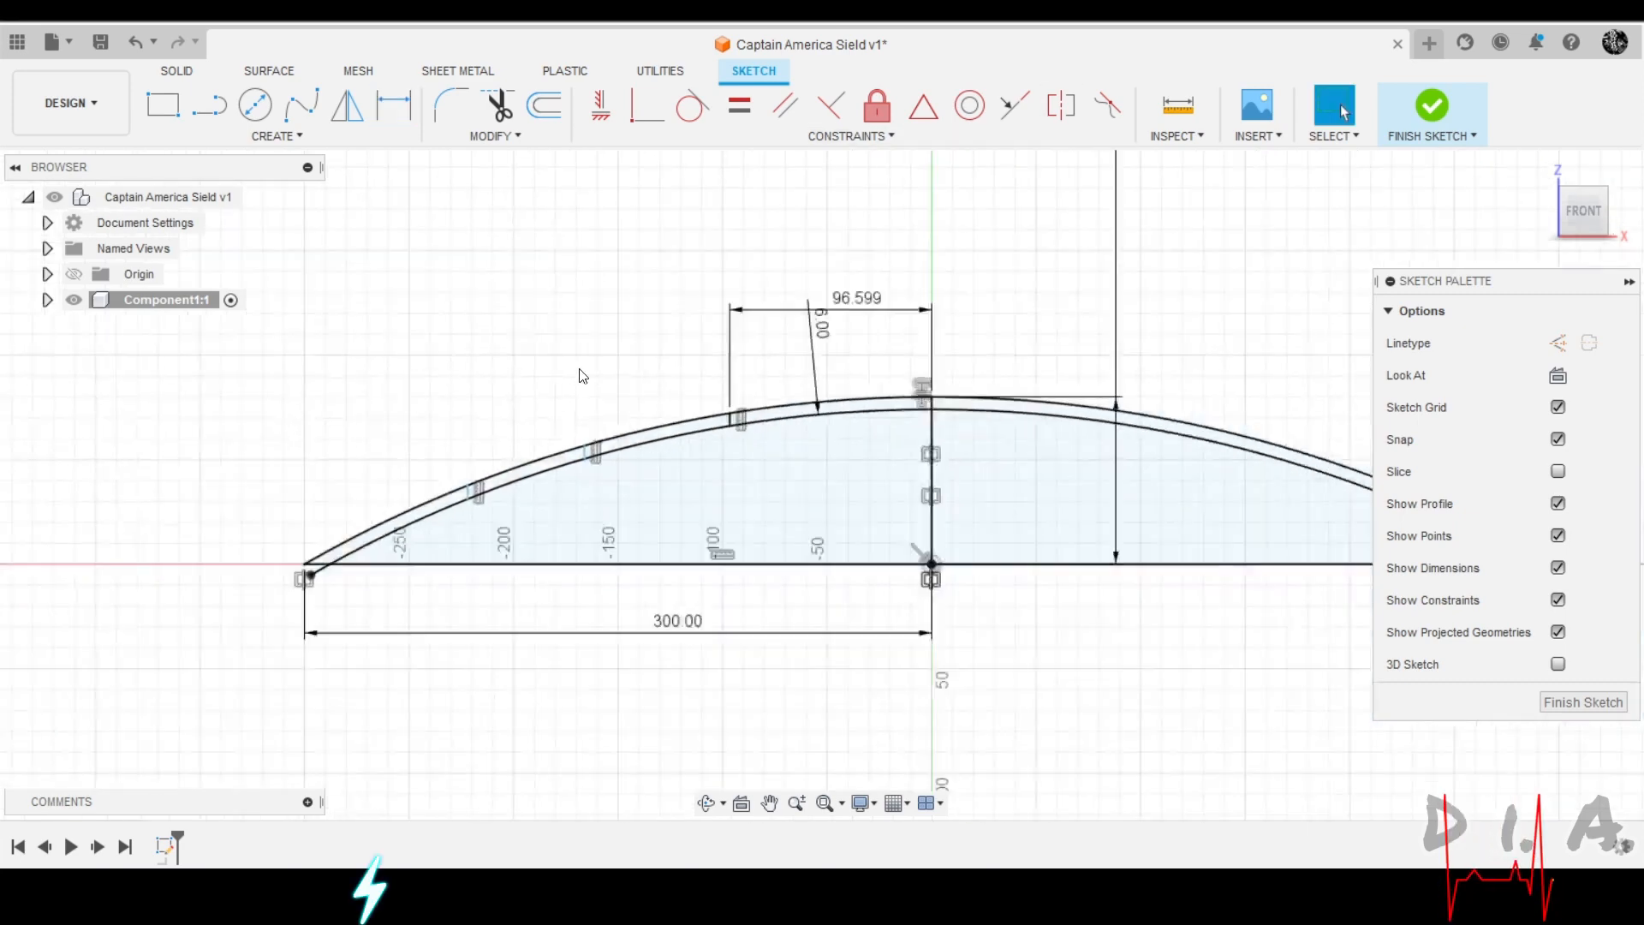
Set the offset dimension between the two arcs to -2 mm.
scroll(403, 532, up, 1)
scroll(431, 463, down, 2)
scroll(664, 430, up, 3)
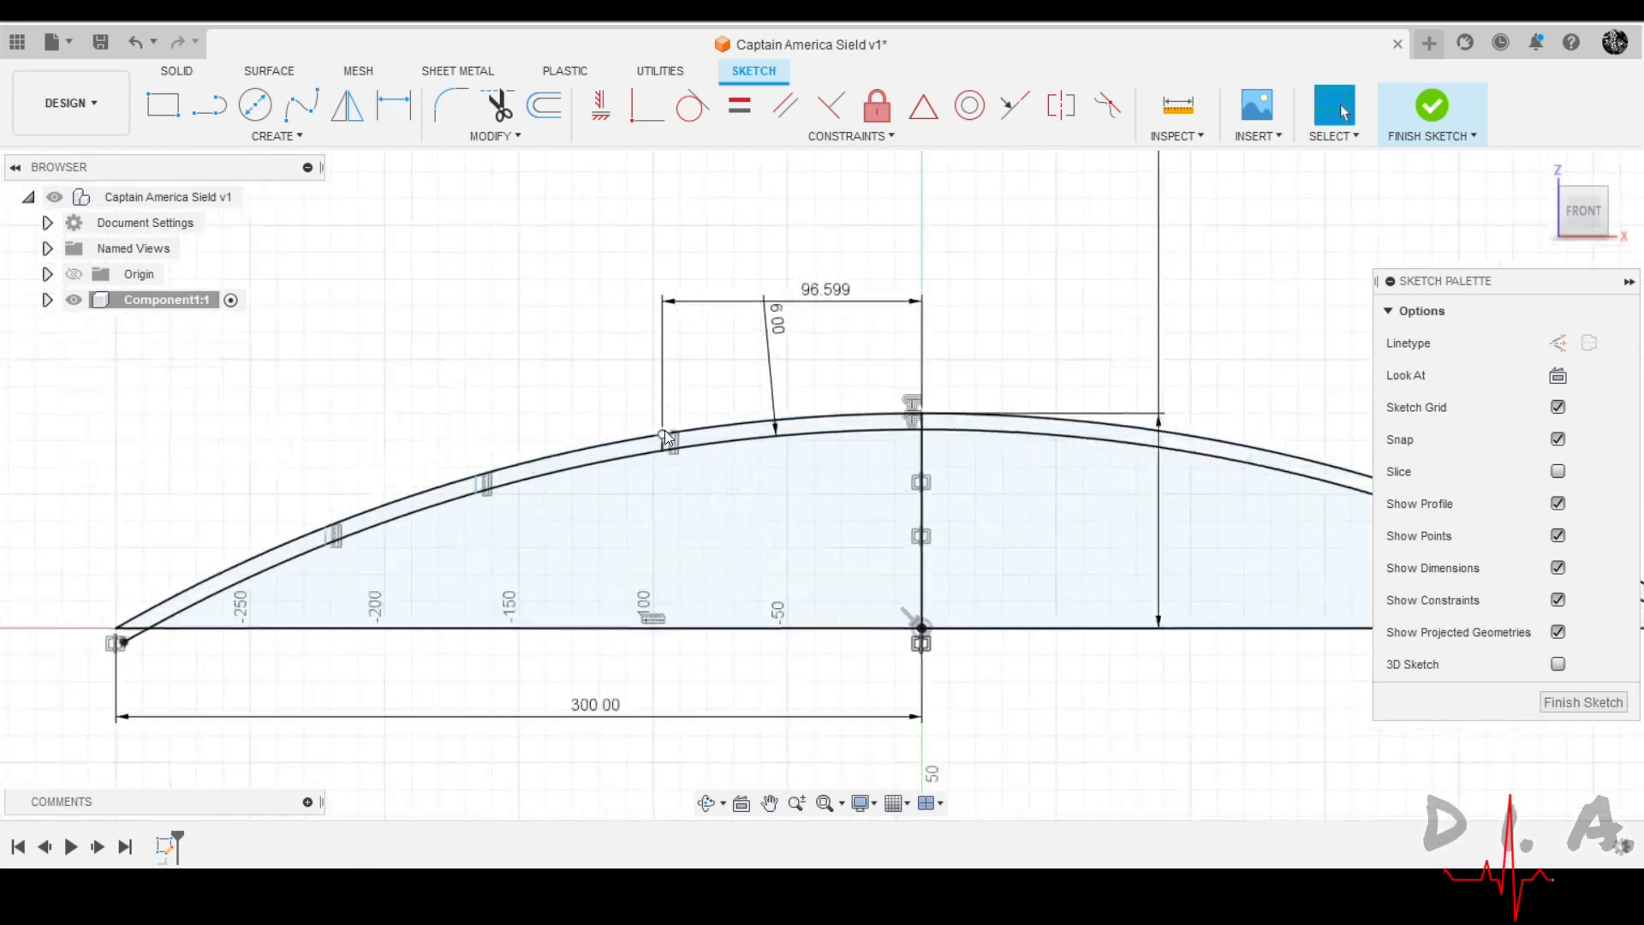
scroll(772, 474, down, 3)
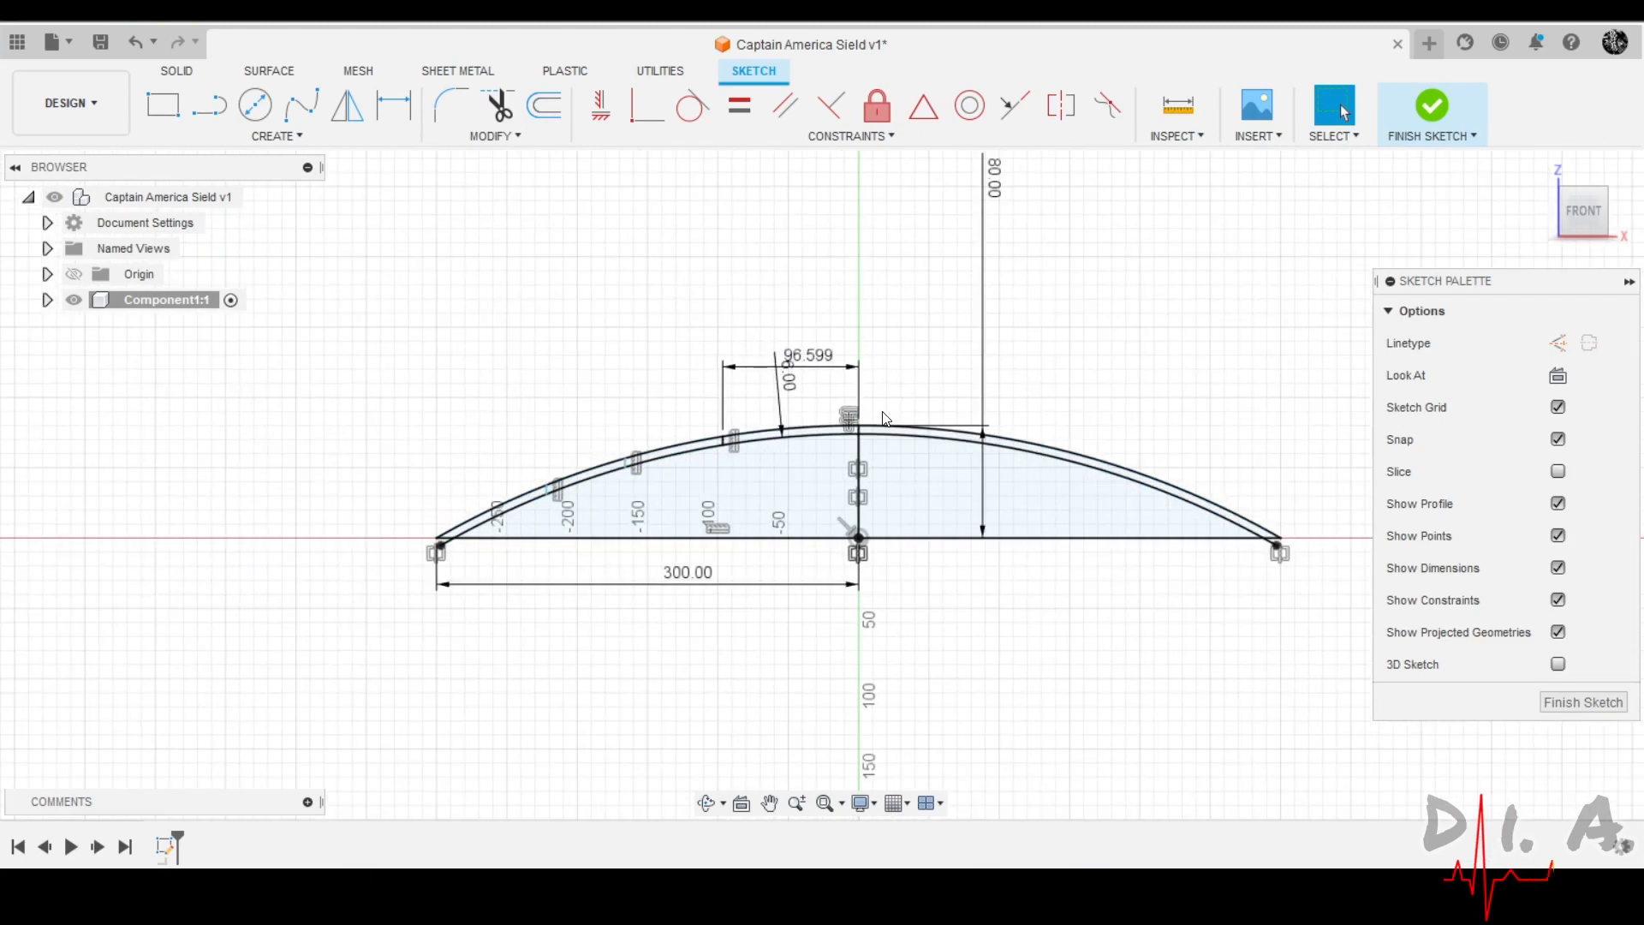
scroll(923, 452, up, 2)
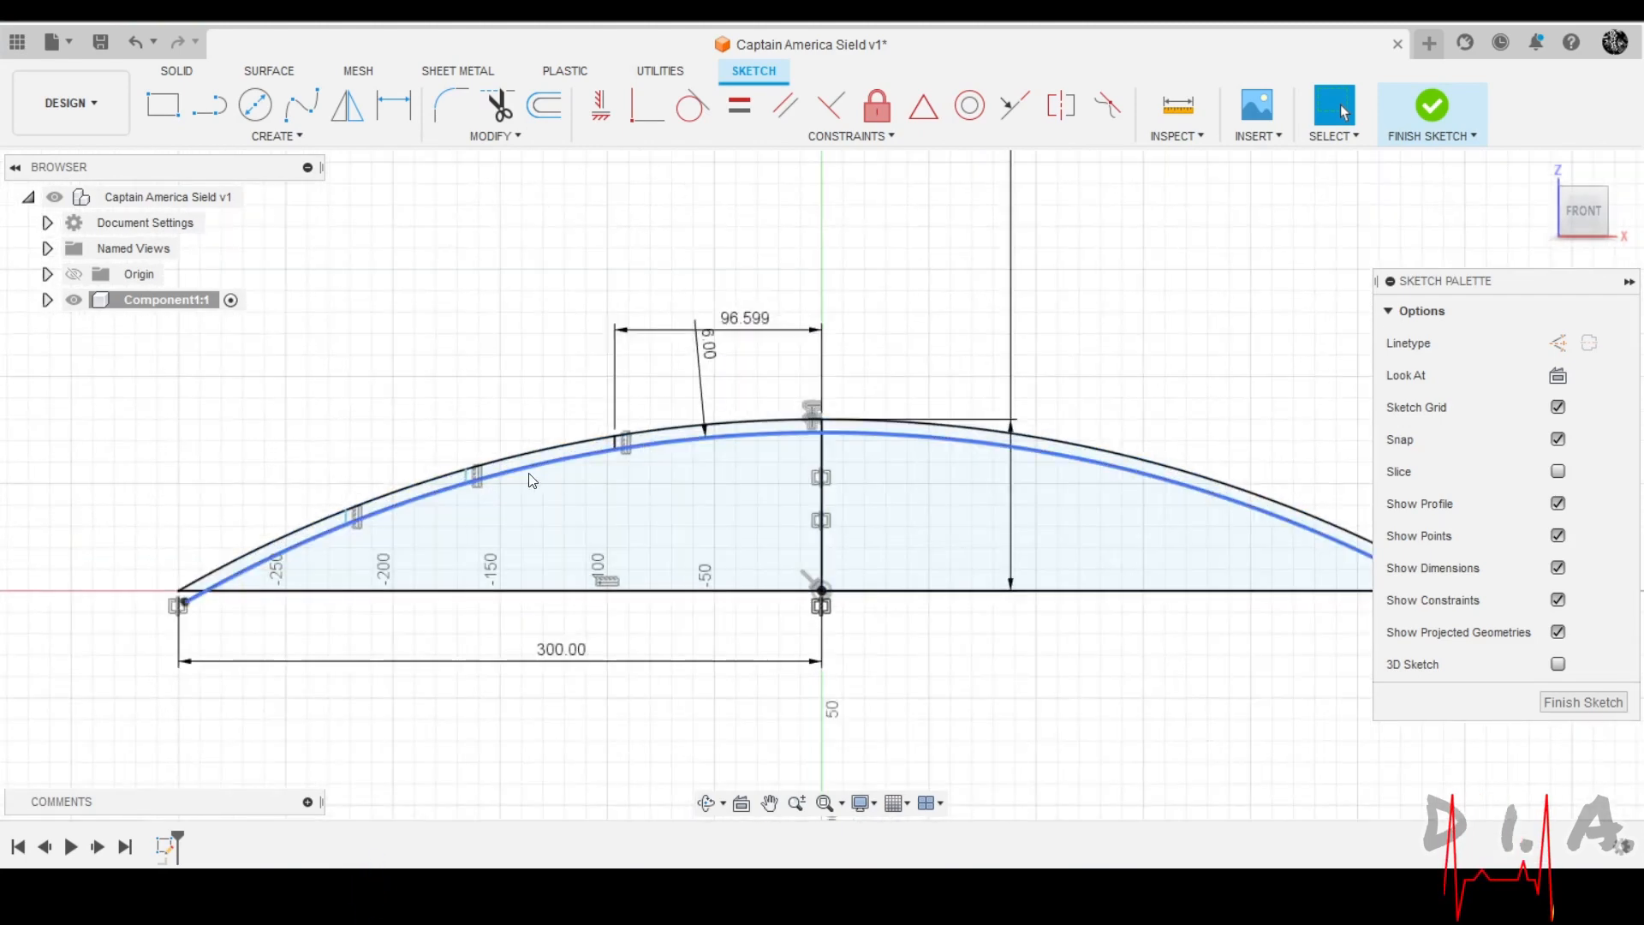
click(548, 473)
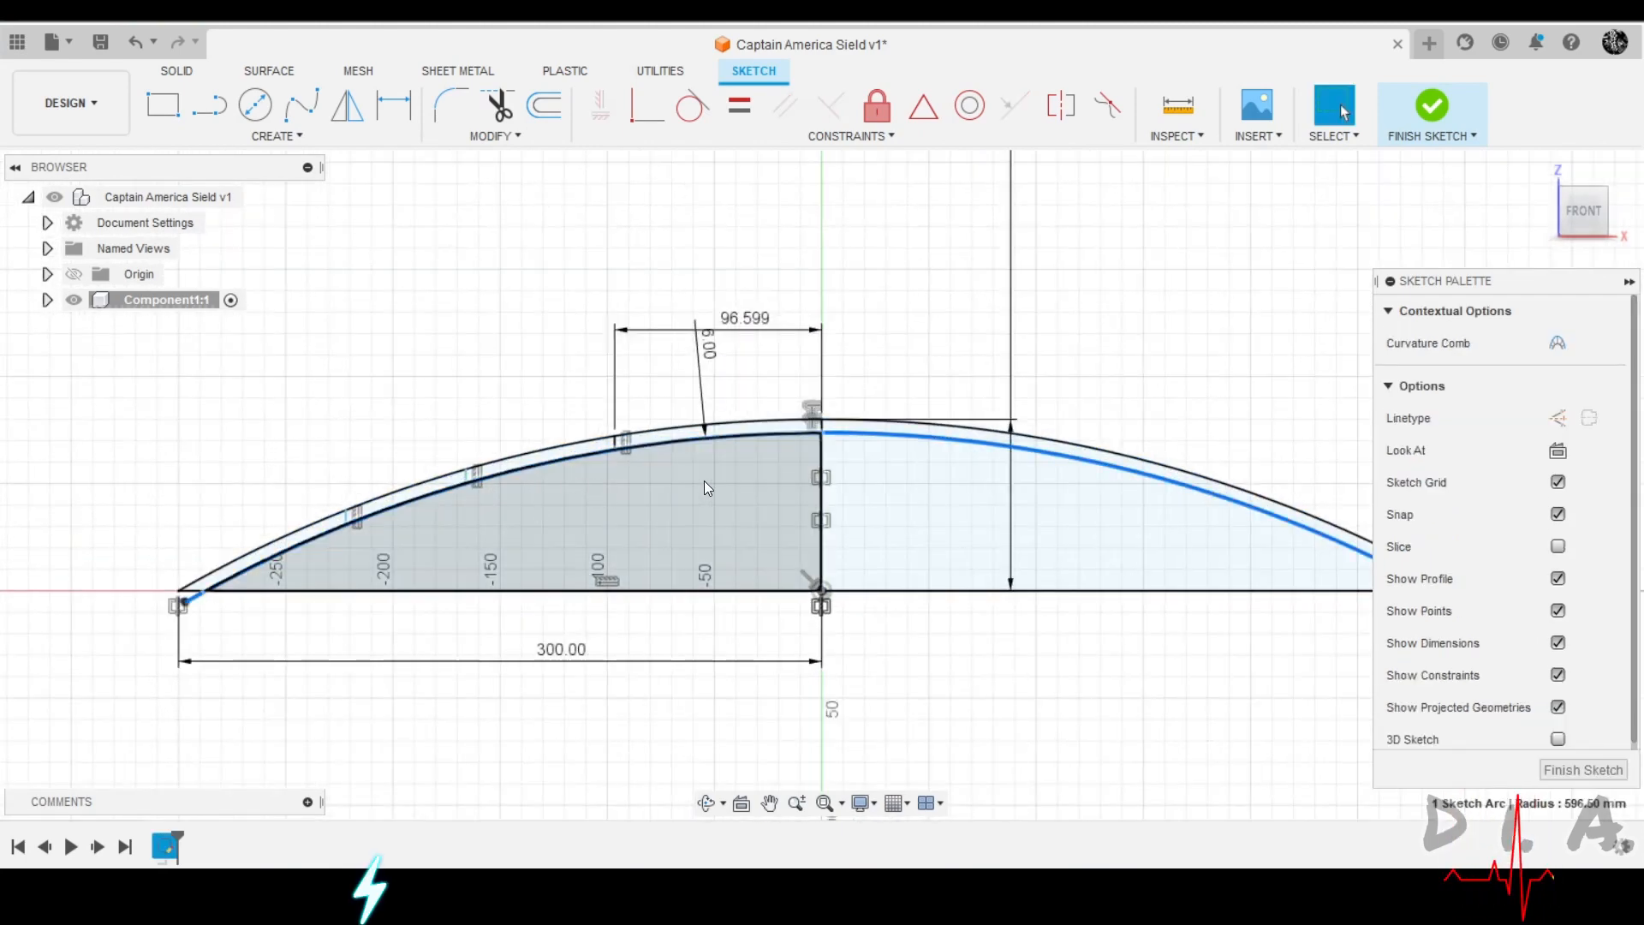
scroll(654, 453, up, 2)
scroll(703, 383, up, 2)
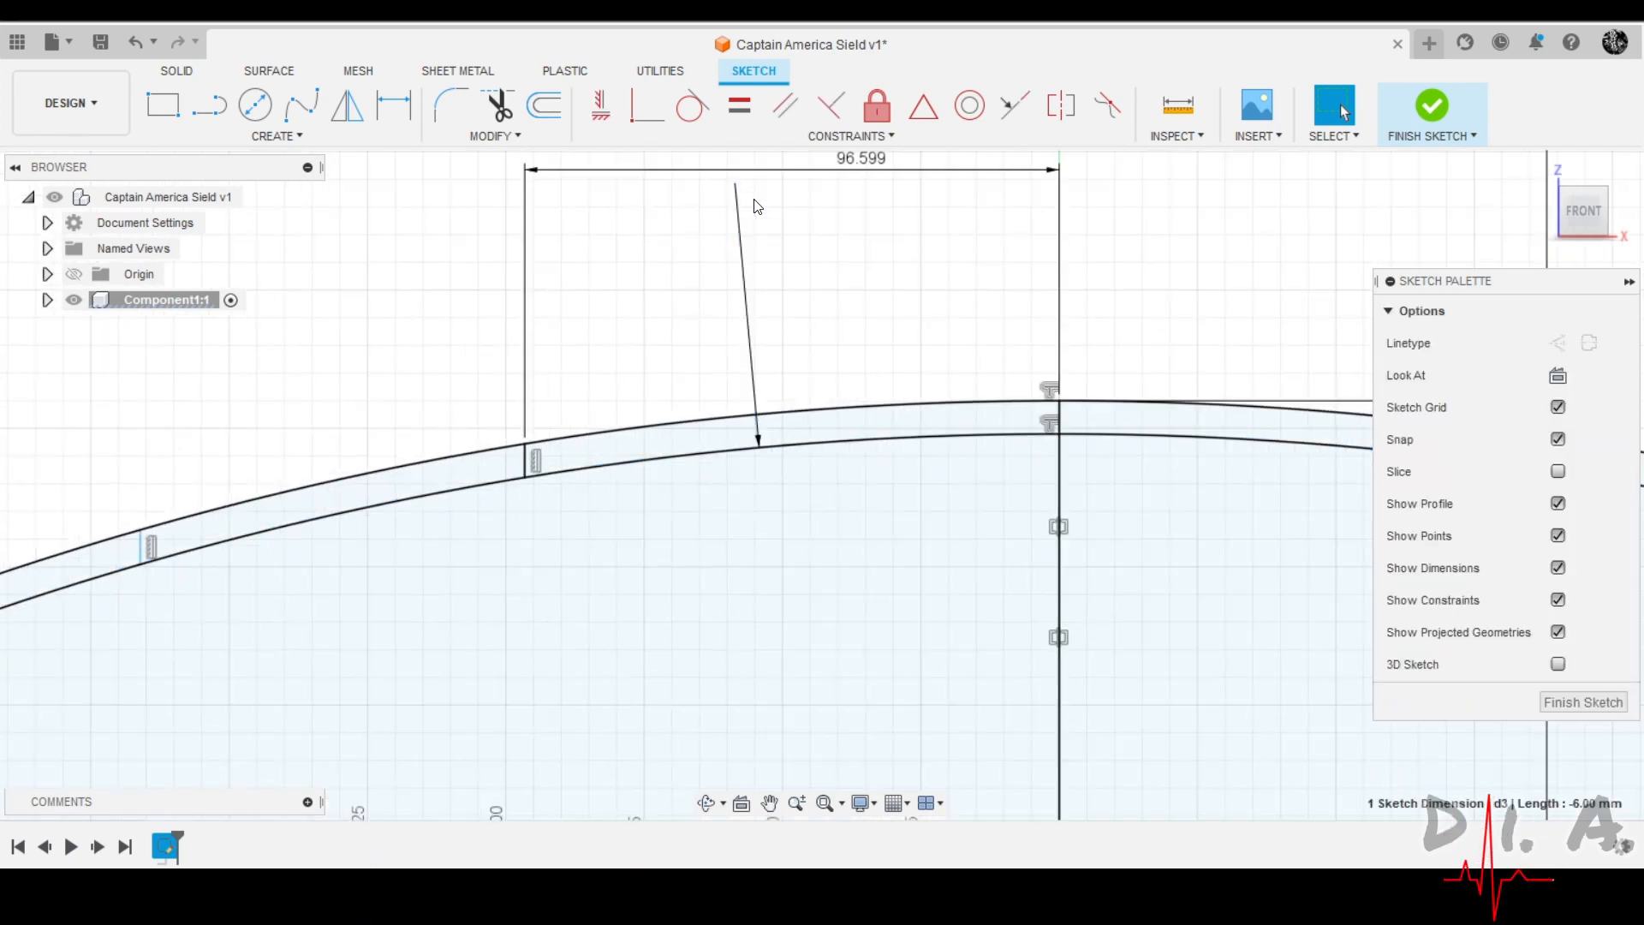
double_click(758, 210)
key(Return)
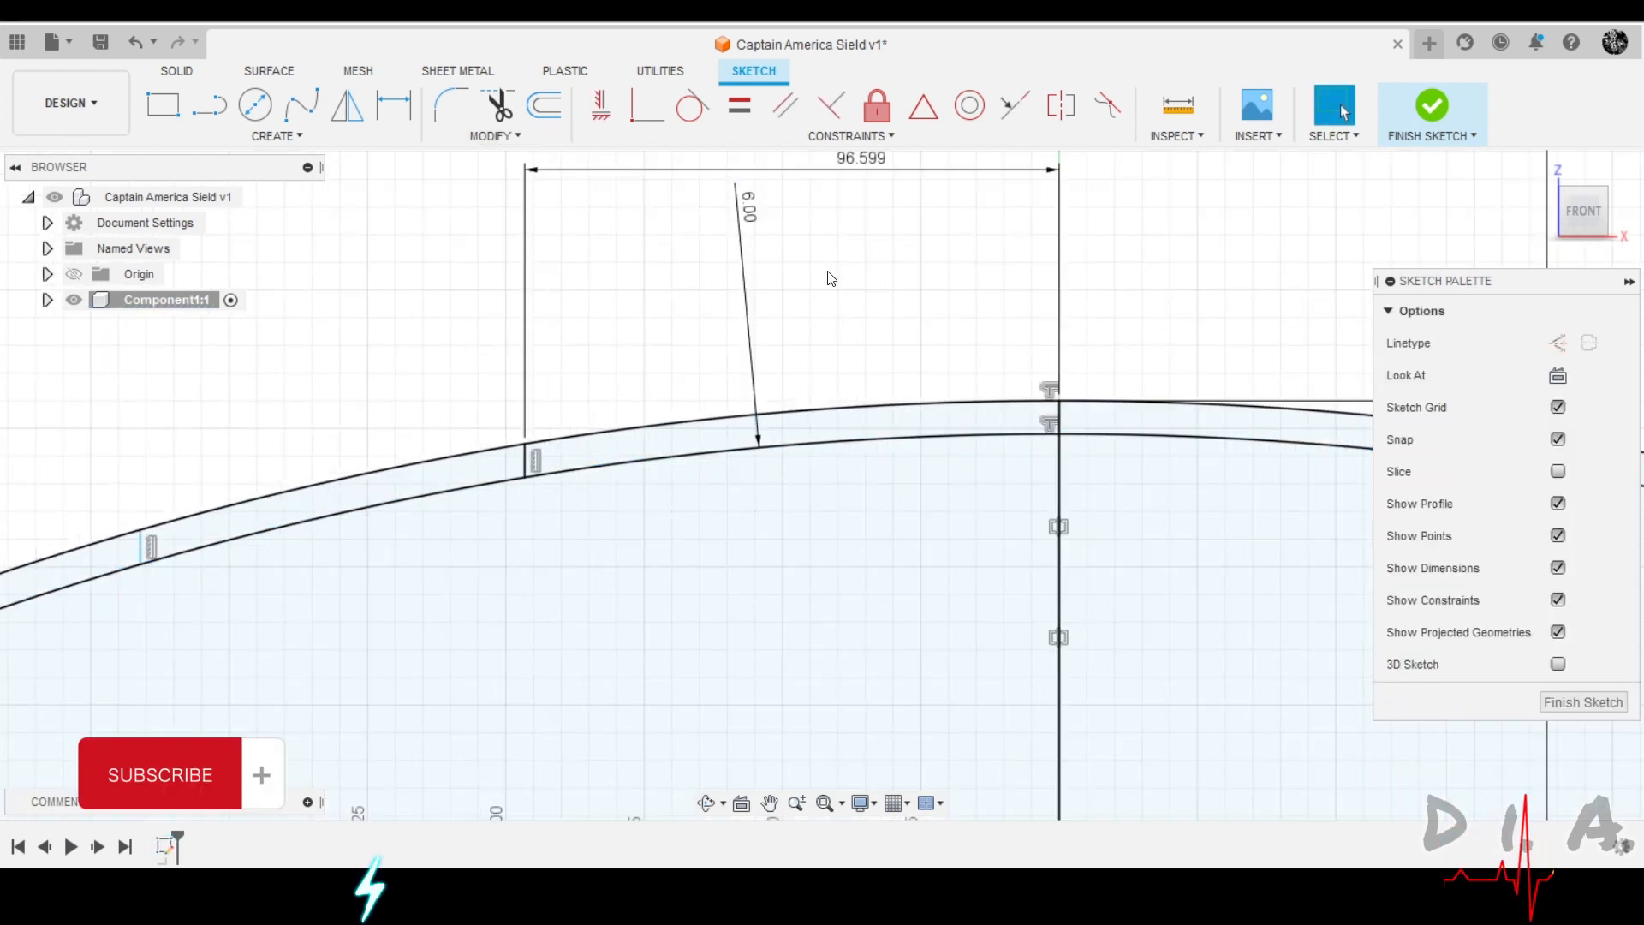
double_click(751, 207)
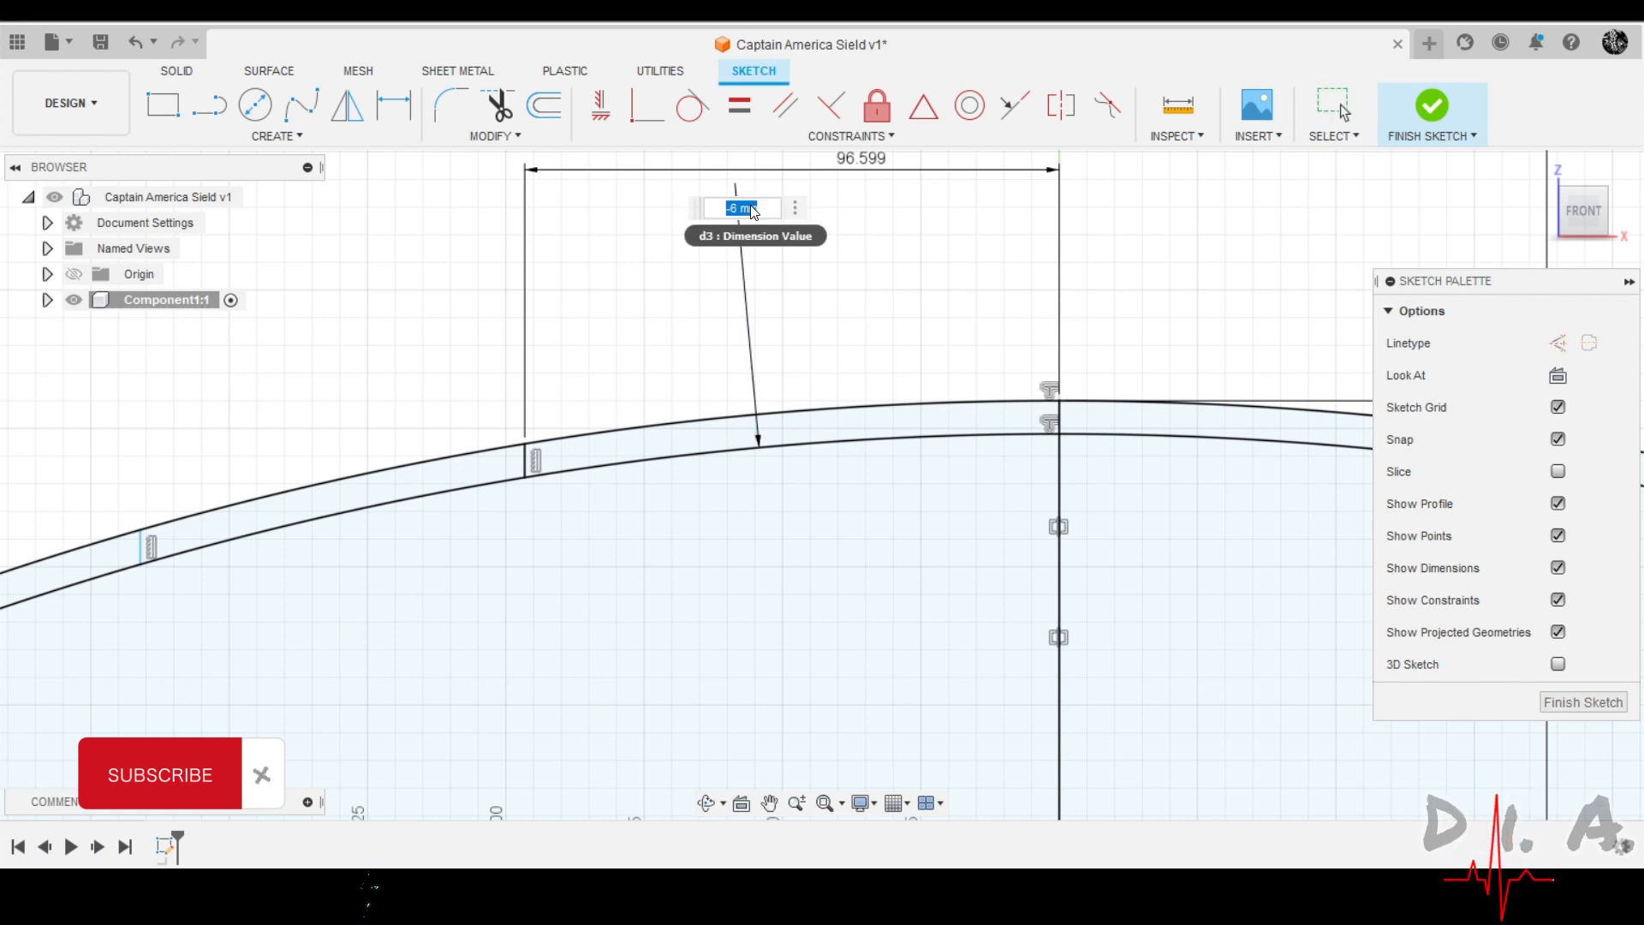
text(-2)
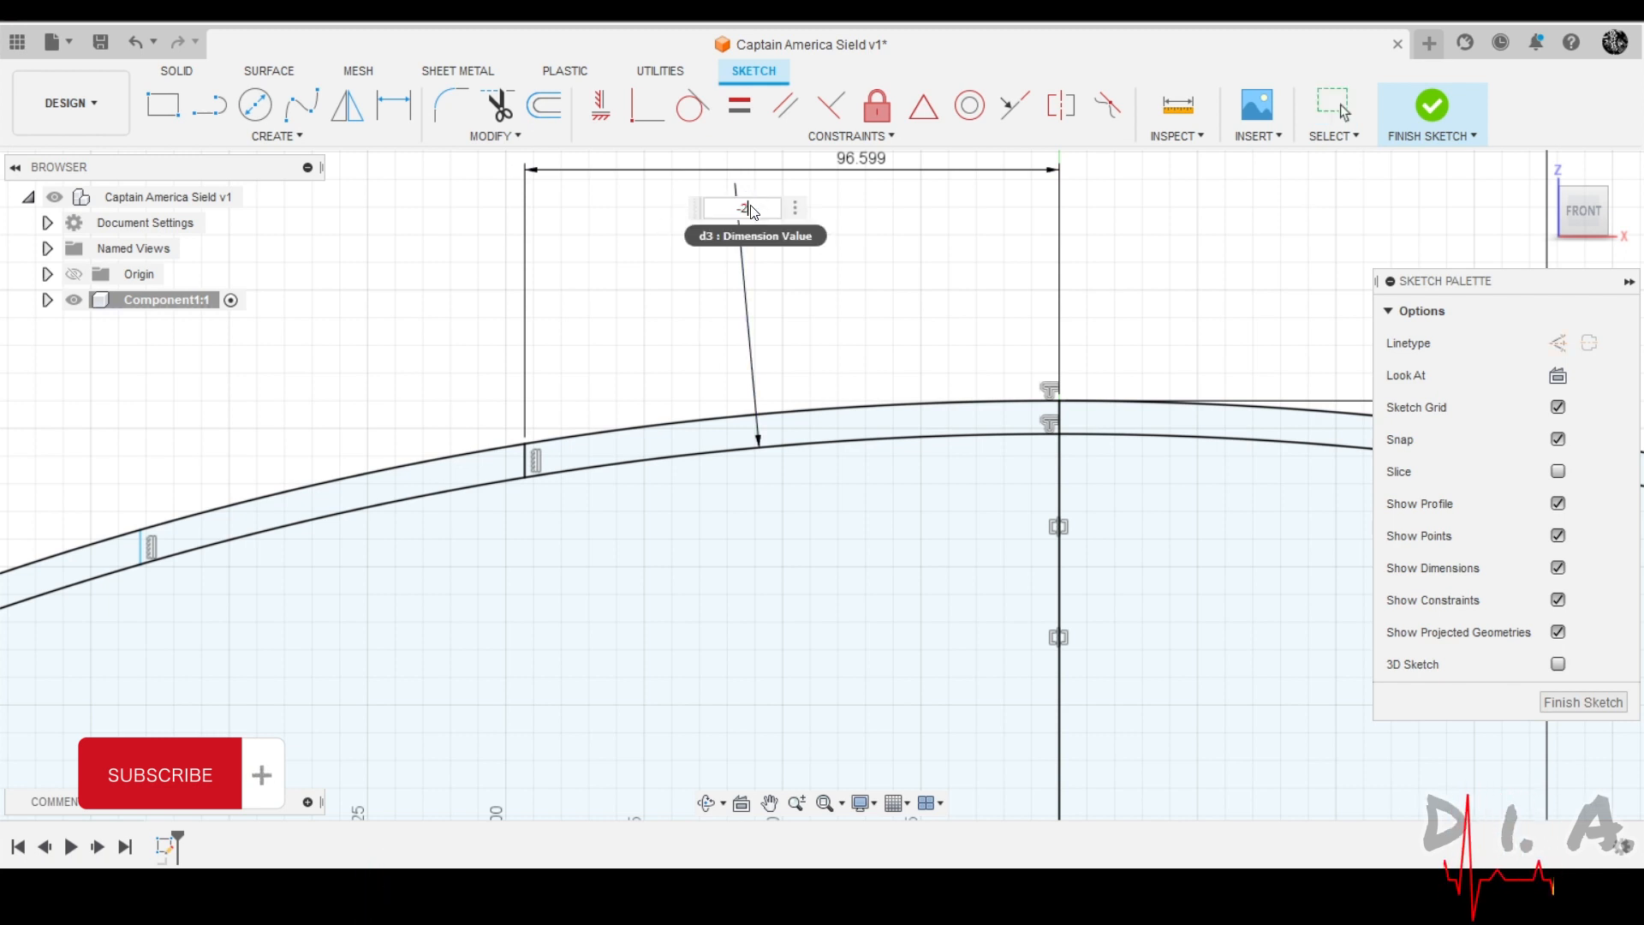
key(Return)
scroll(582, 613, down, 3)
scroll(262, 613, up, 2)
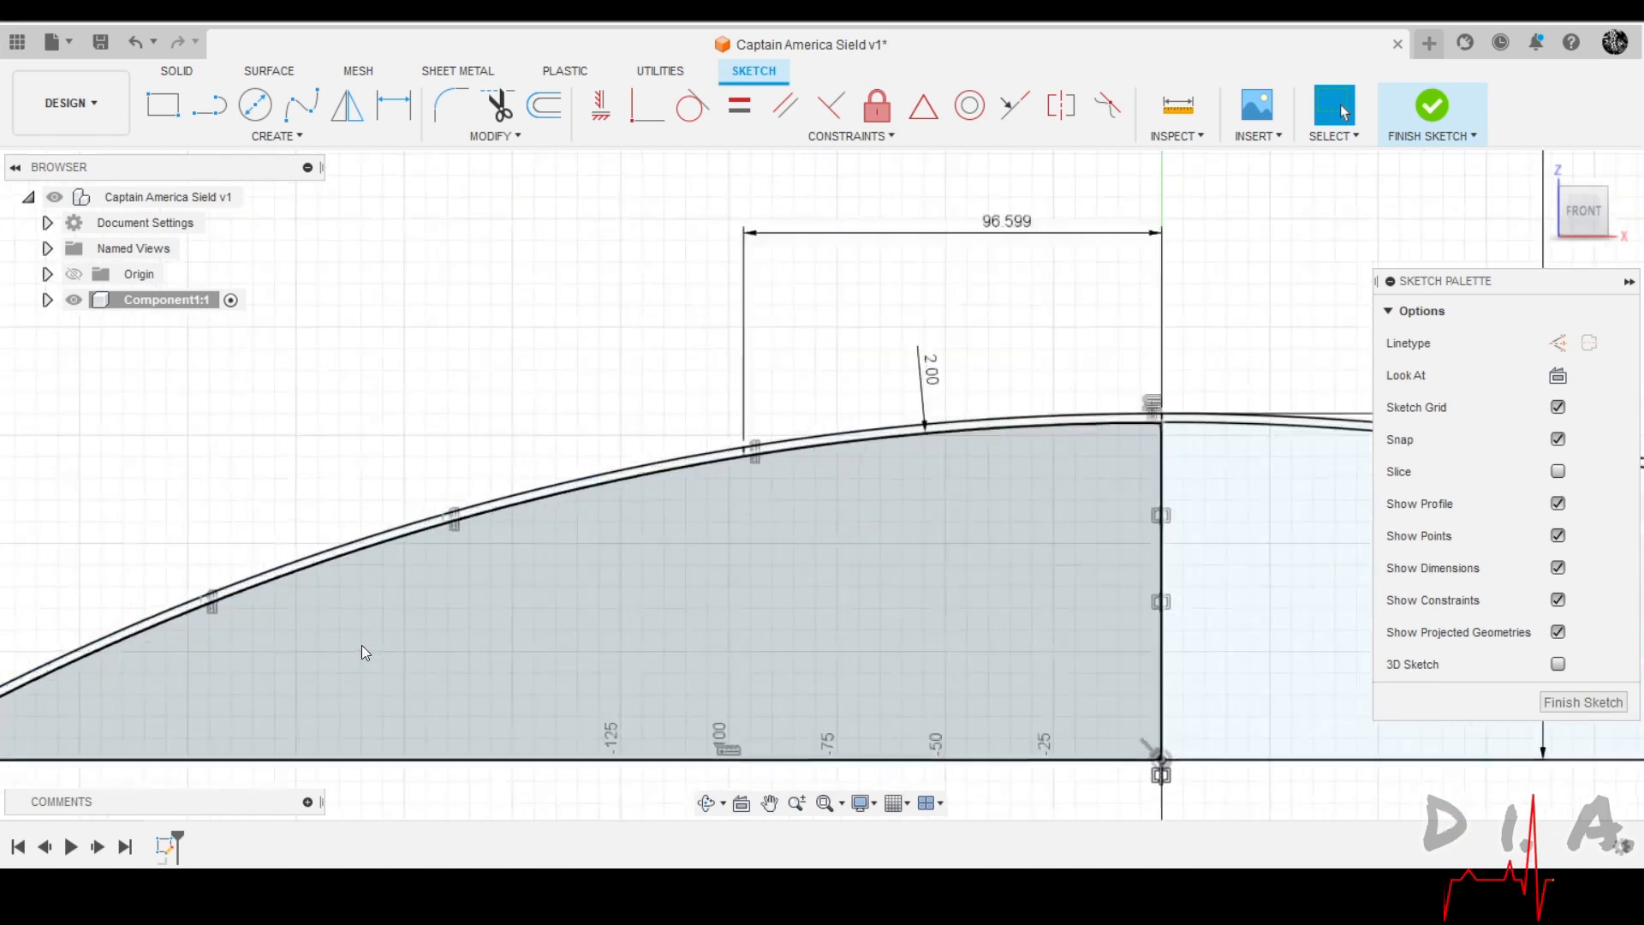
Set the horizontal distance from the innermost divider line to the vertical centre line to 100 mm.
scroll(475, 500, up, 2)
scroll(103, 624, down, 4)
scroll(348, 585, up, 5)
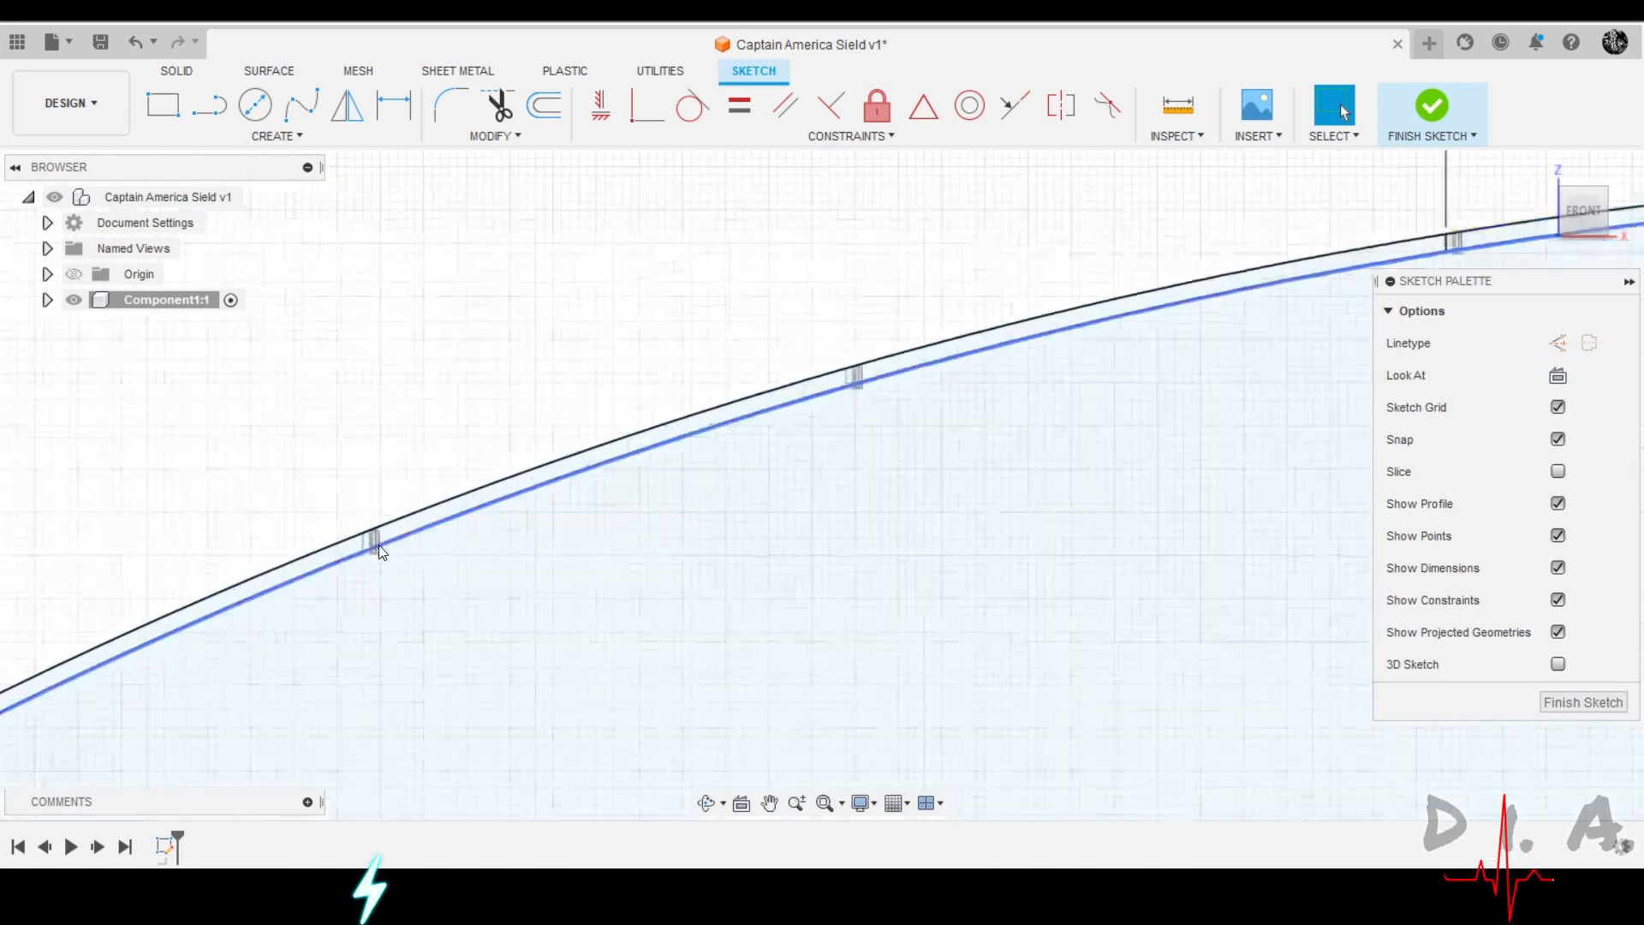
scroll(379, 545, up, 3)
scroll(430, 489, down, 4)
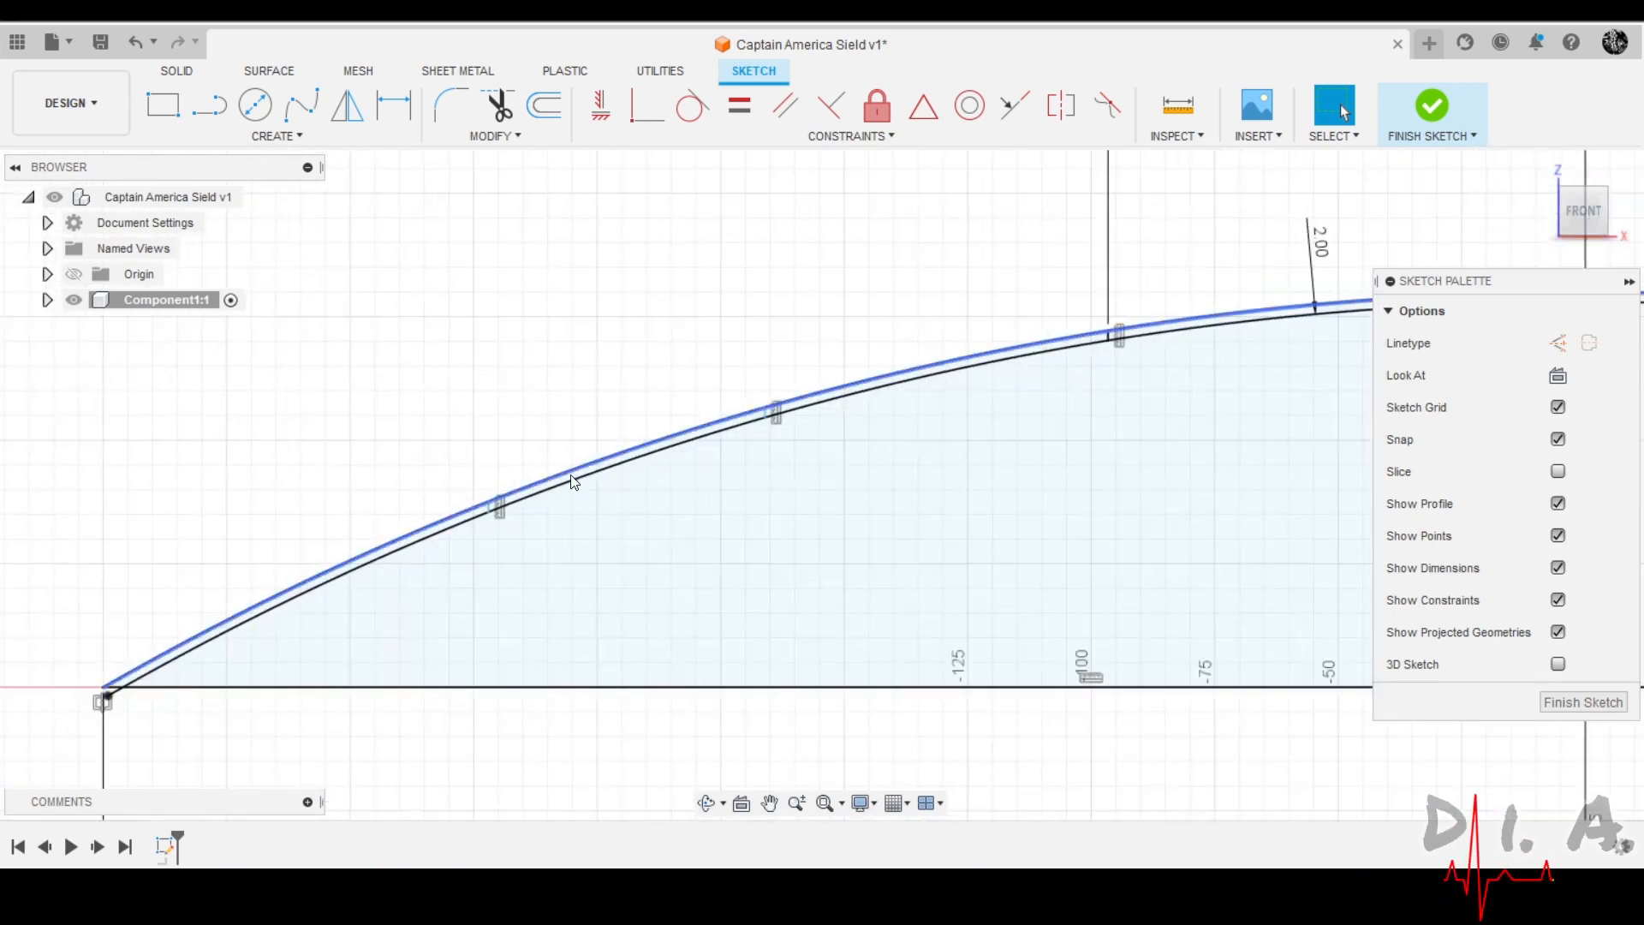
scroll(480, 514, down, 1)
scroll(514, 557, down, 2)
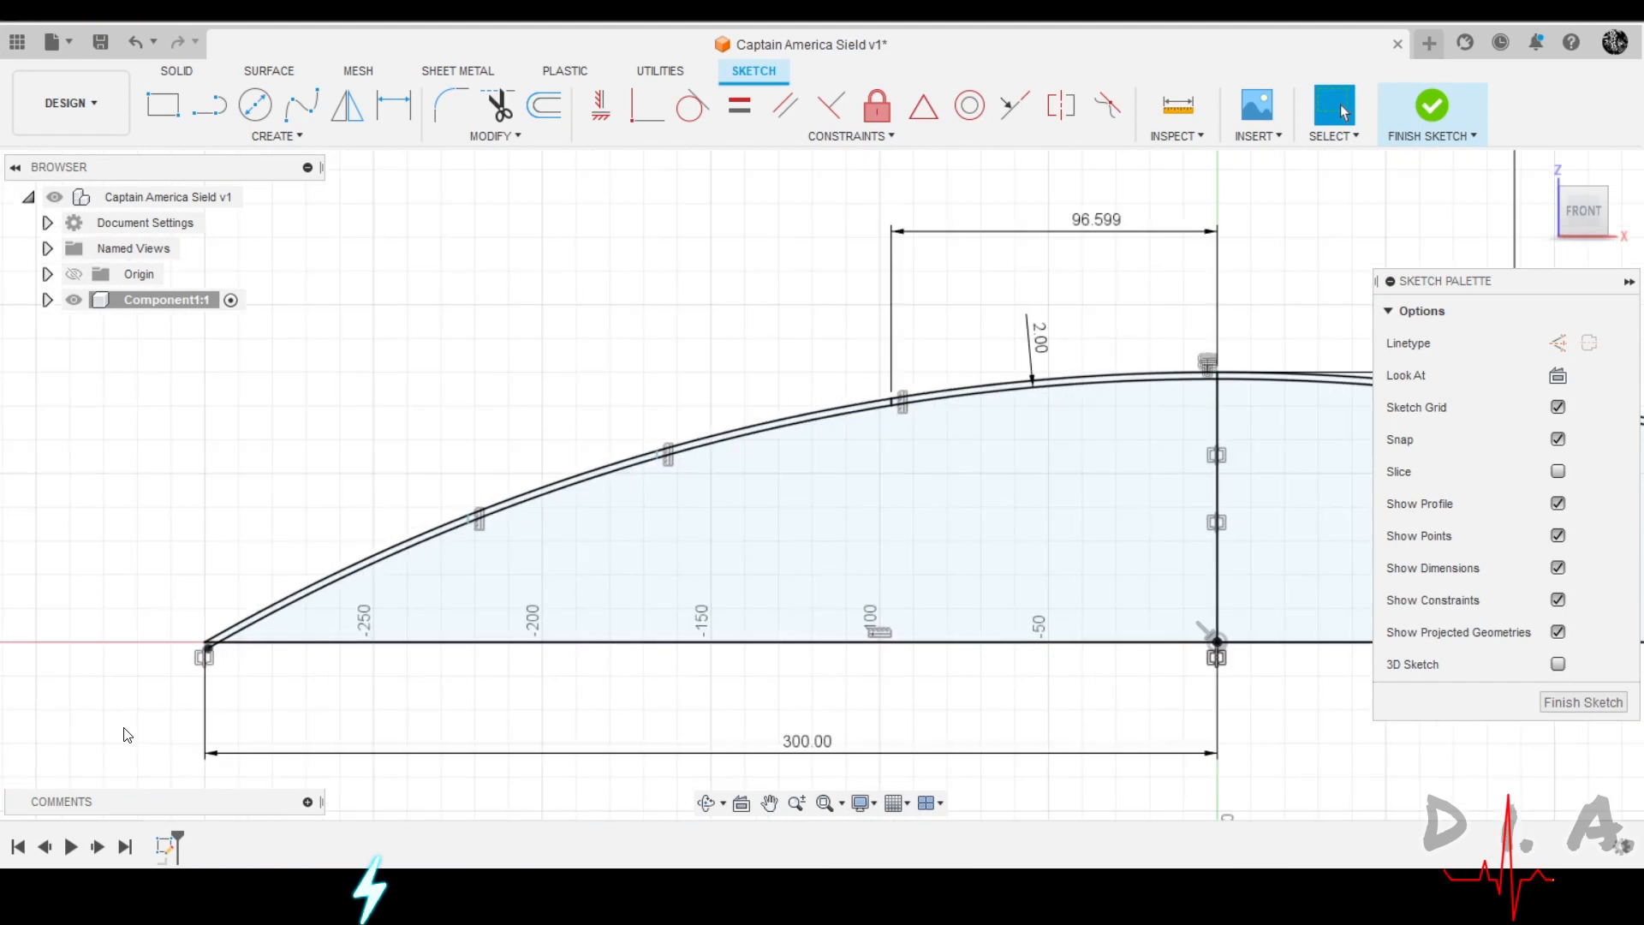
double_click(1091, 225)
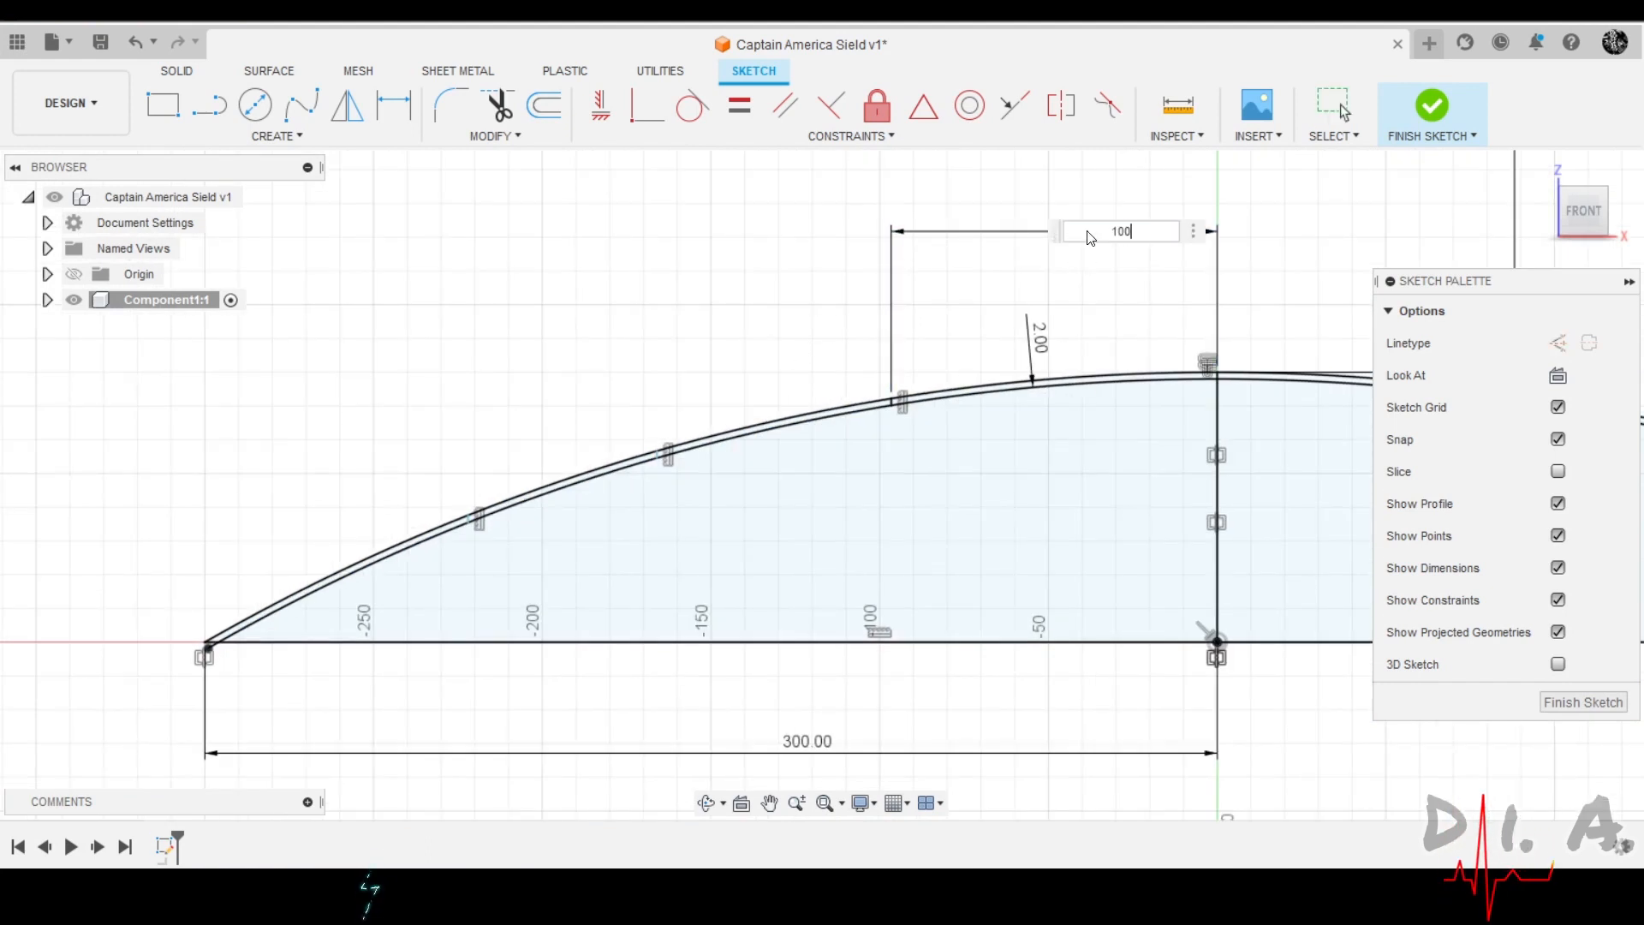
key(Return)
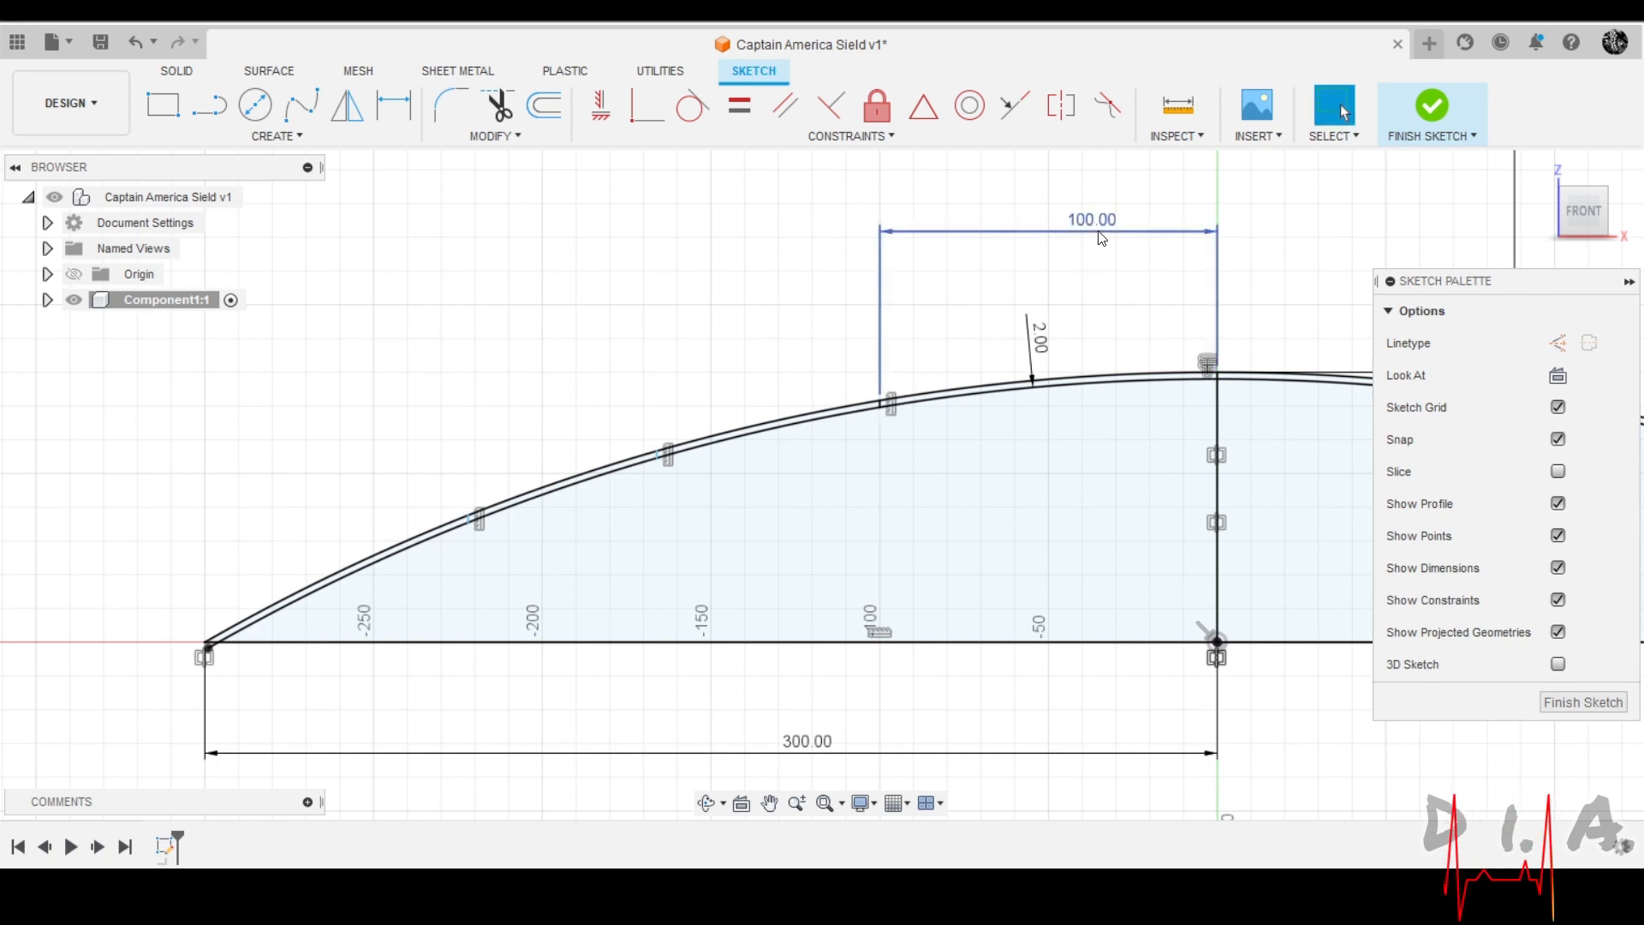
Set the innermost divider line's distance from the vertical centre line to 80 mm.
double_click(1096, 223)
text(80)
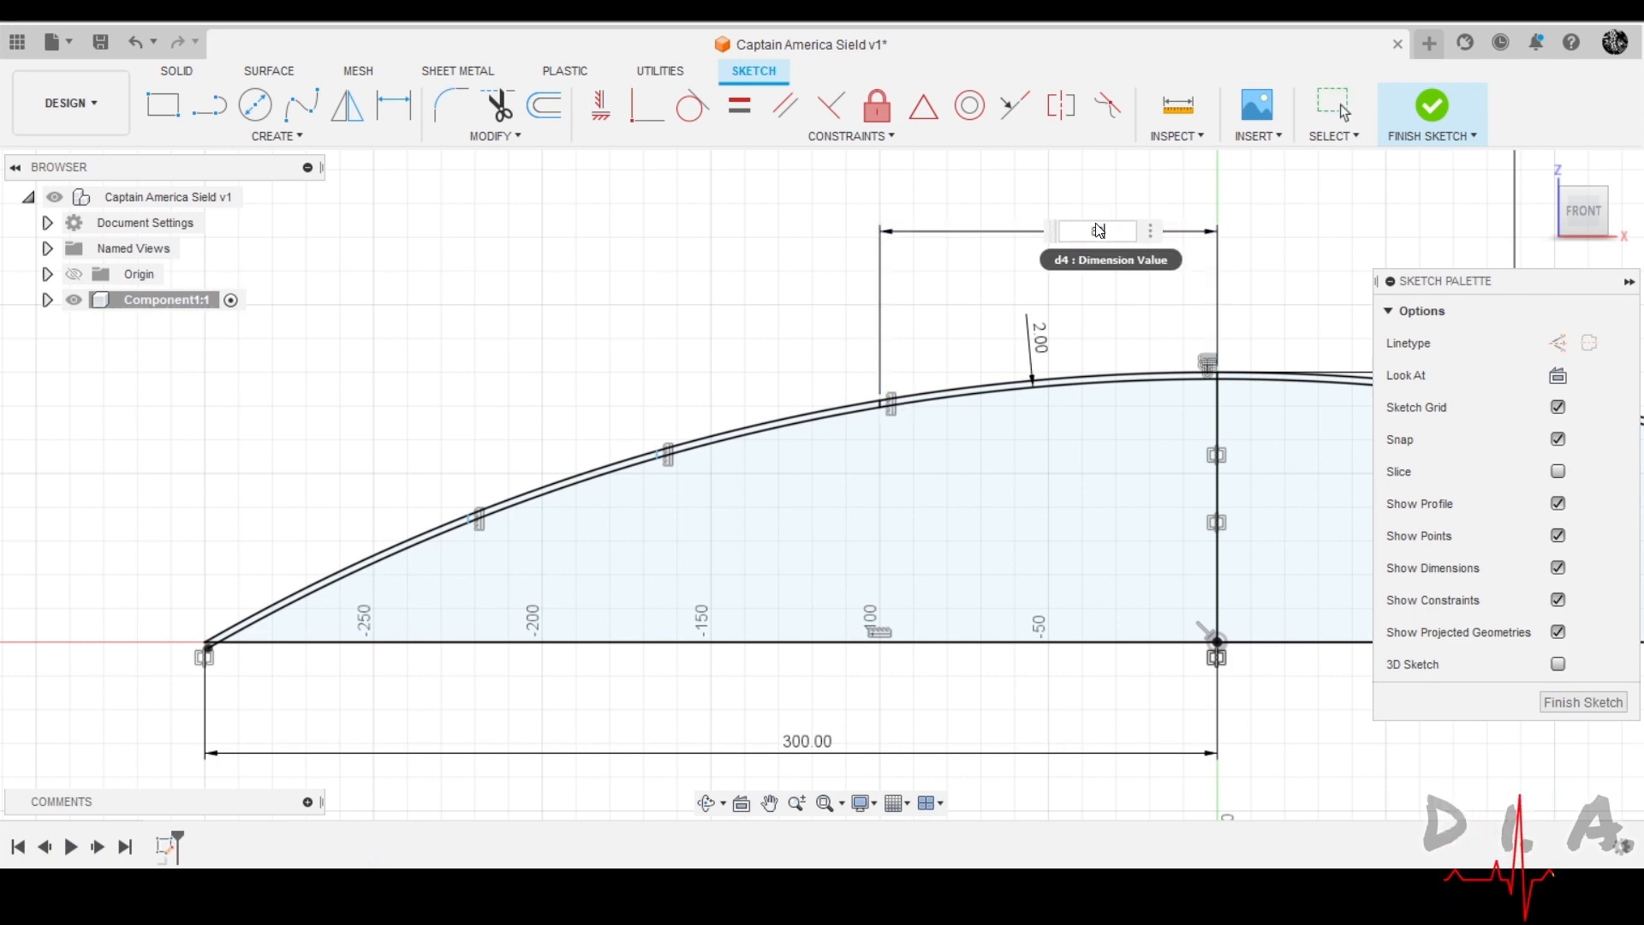
key(Return)
Dimension the middle divider line at 150 mm from the vertical centre line, placing the dimension above the 80 mm one.
scroll(682, 403, up, 4)
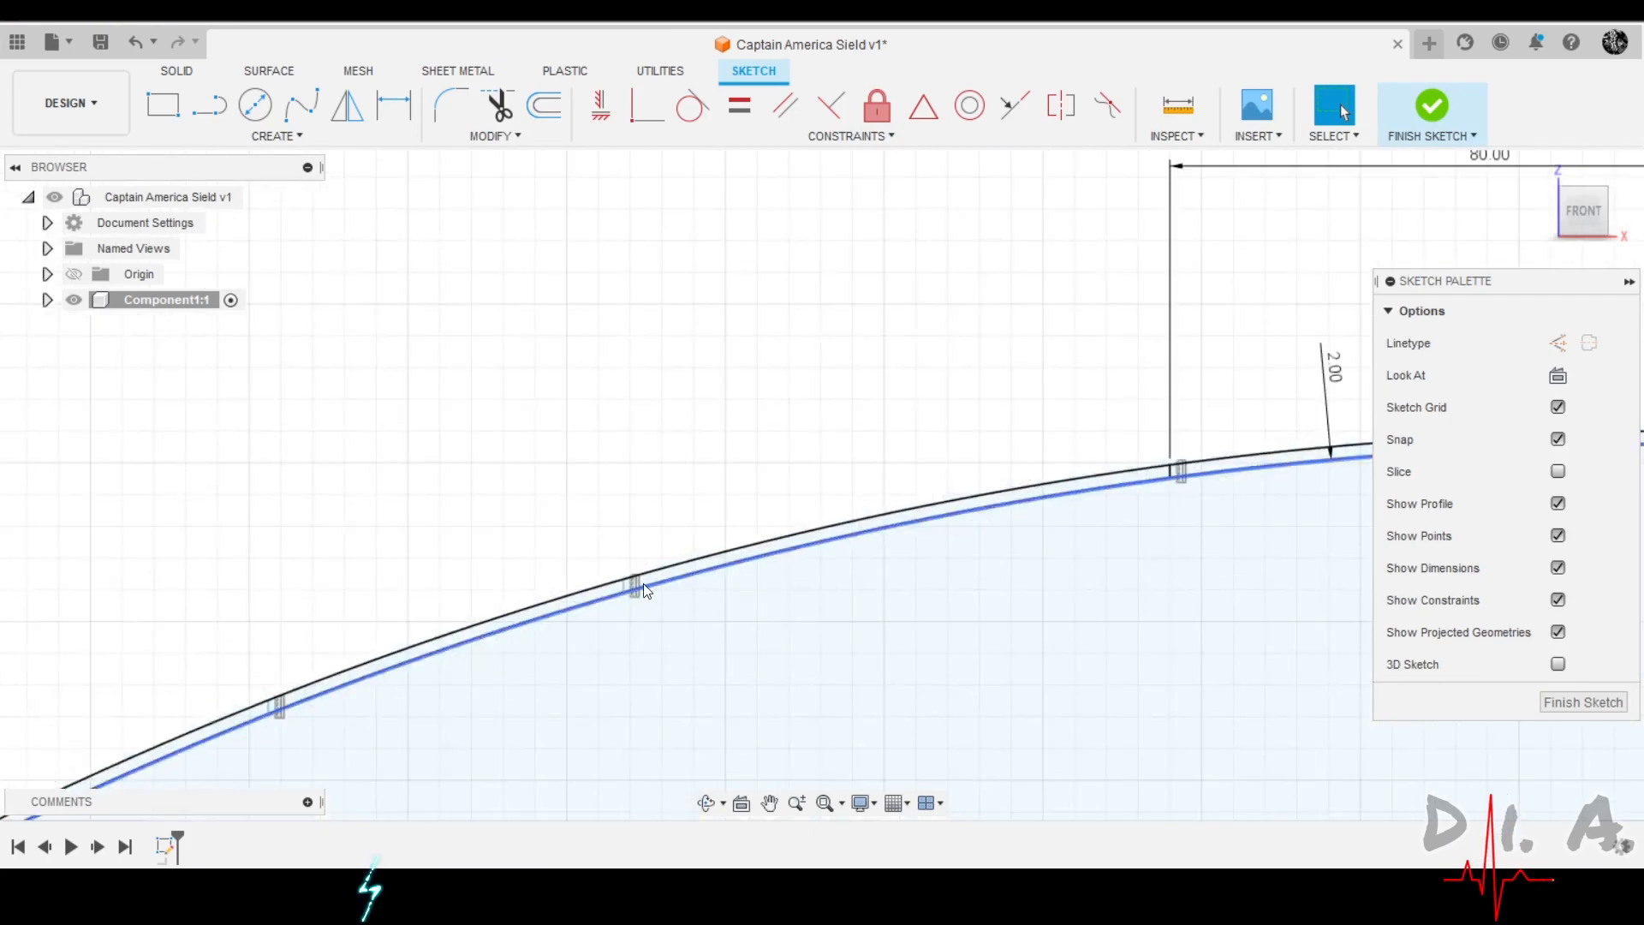
click(394, 105)
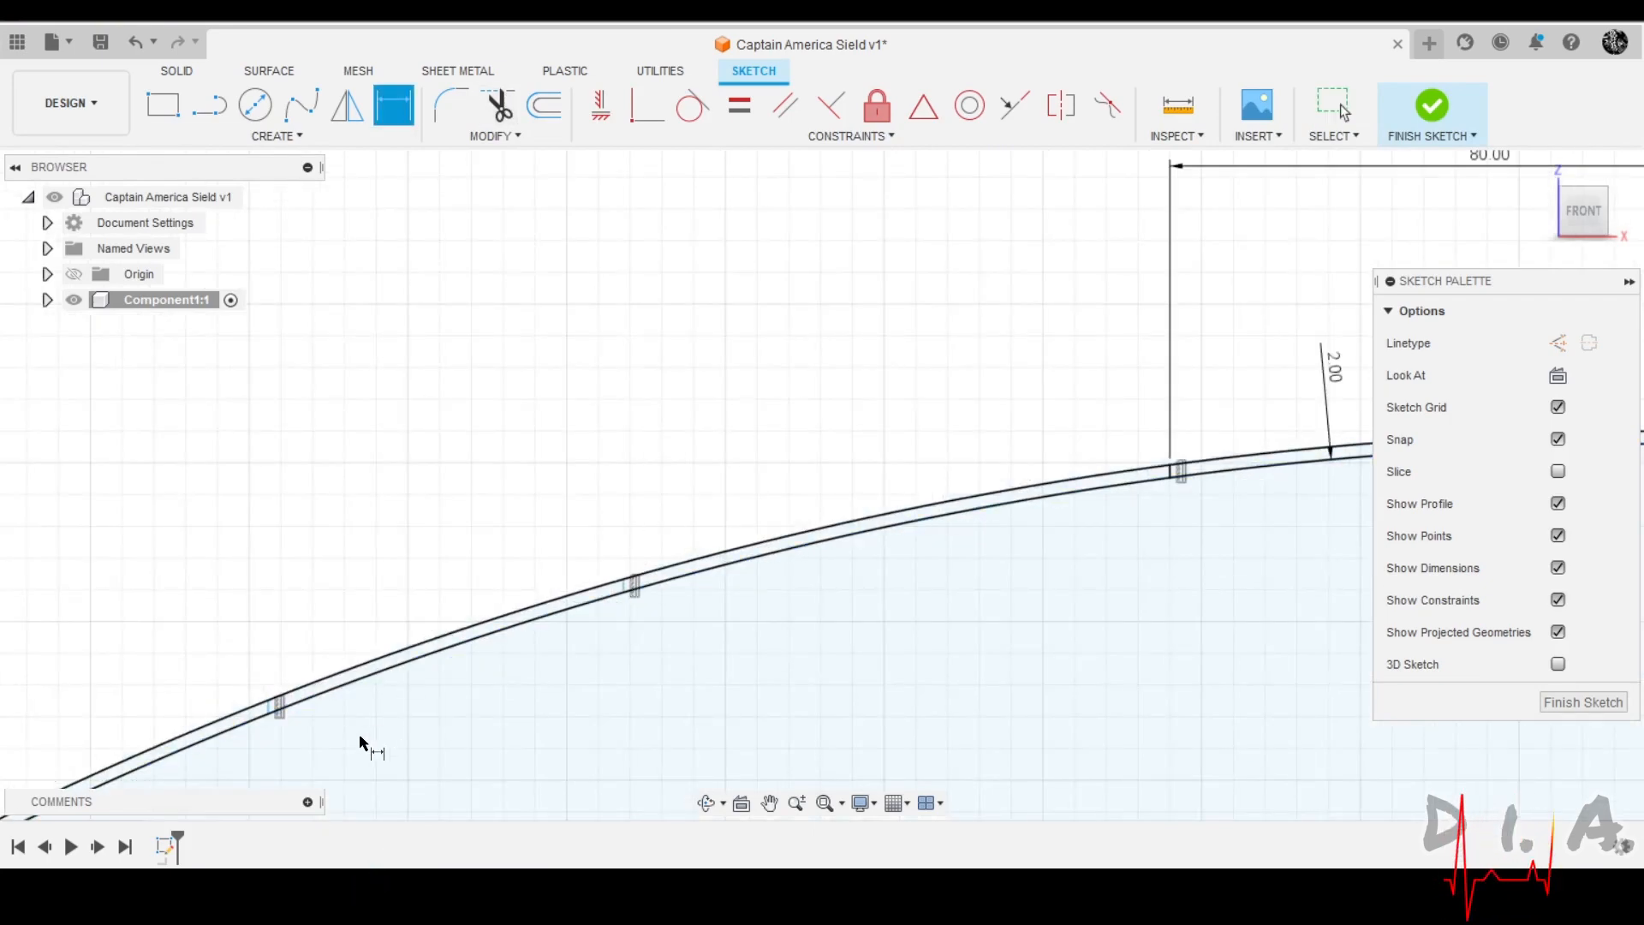
scroll(629, 591, up, 3)
scroll(617, 585, down, 6)
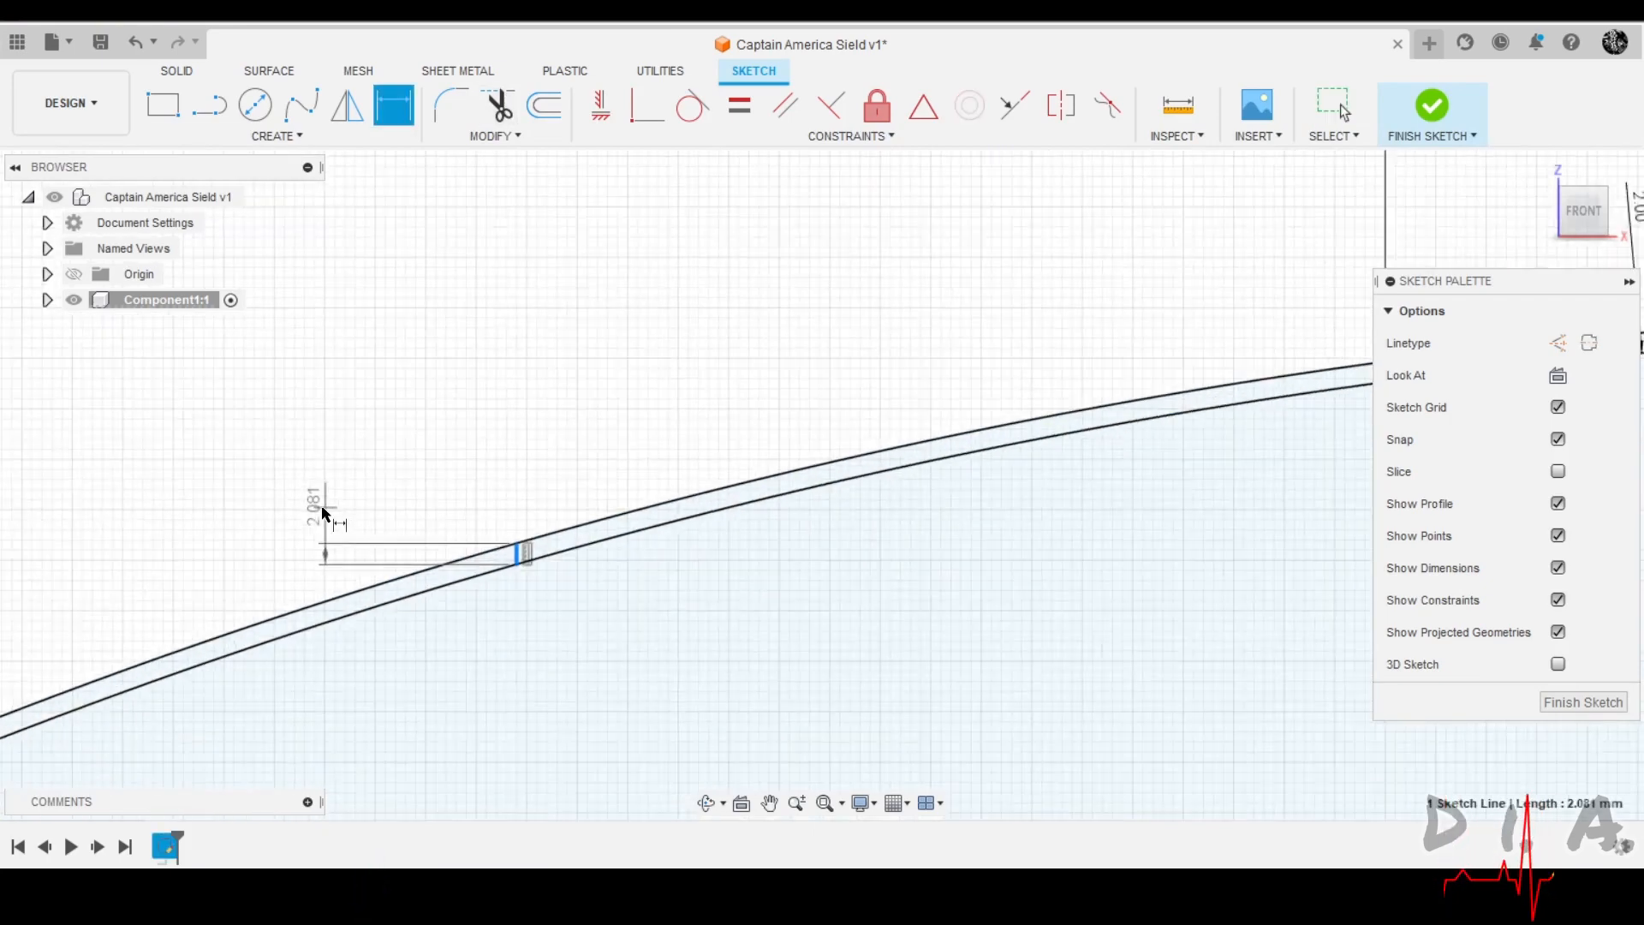
click(1018, 514)
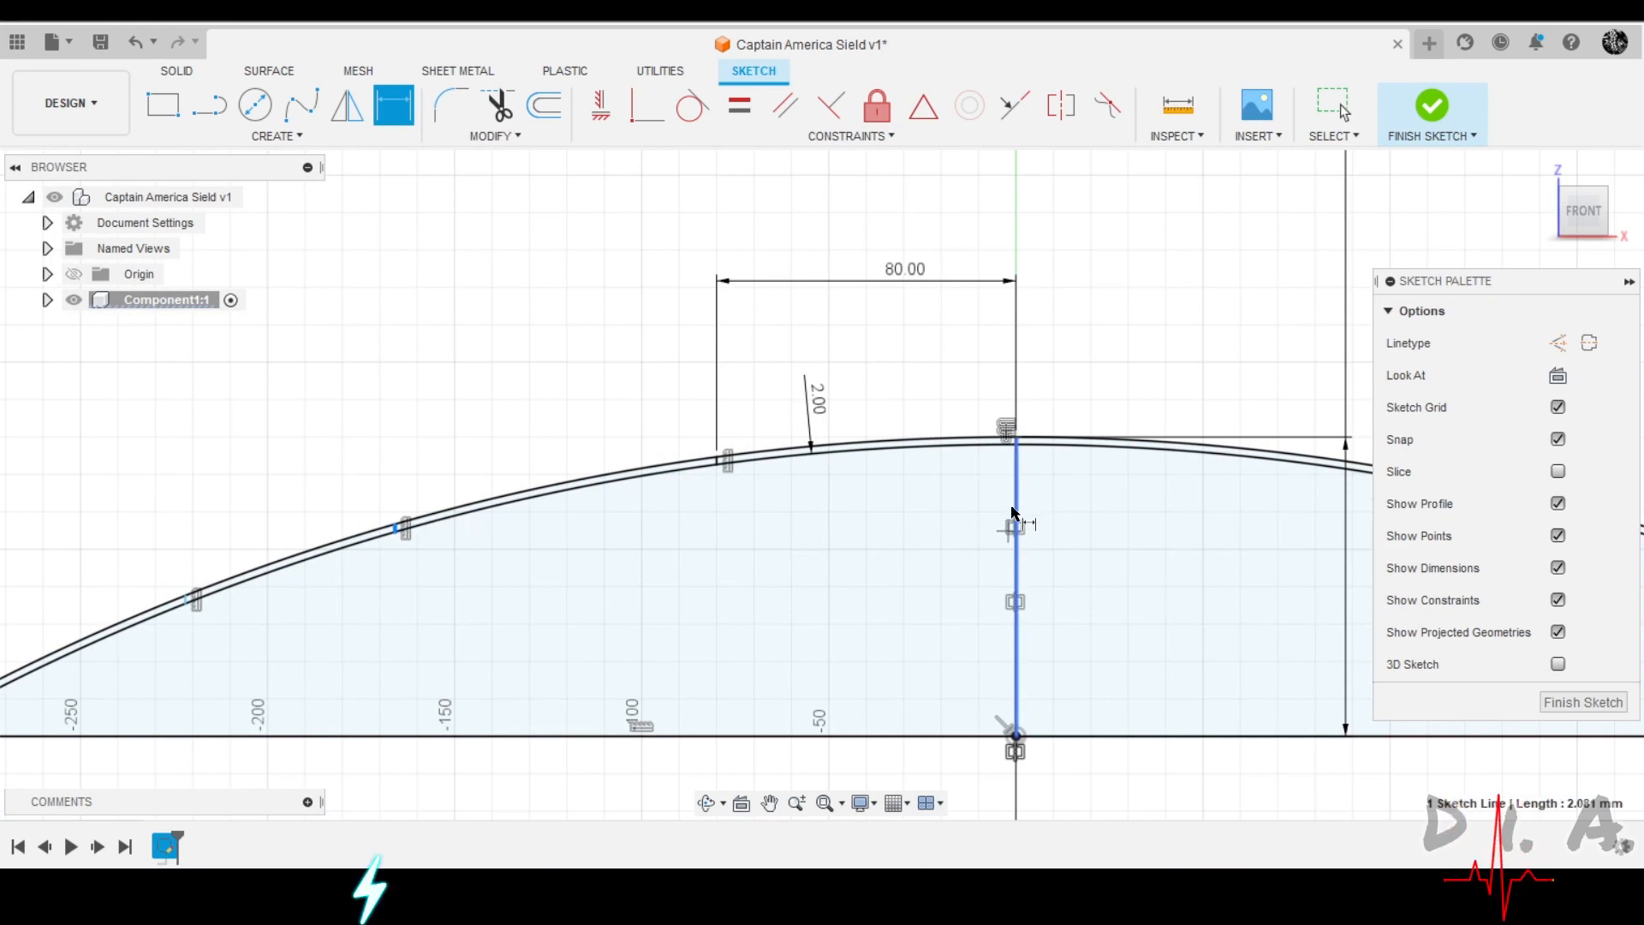
click(1018, 507)
click(717, 219)
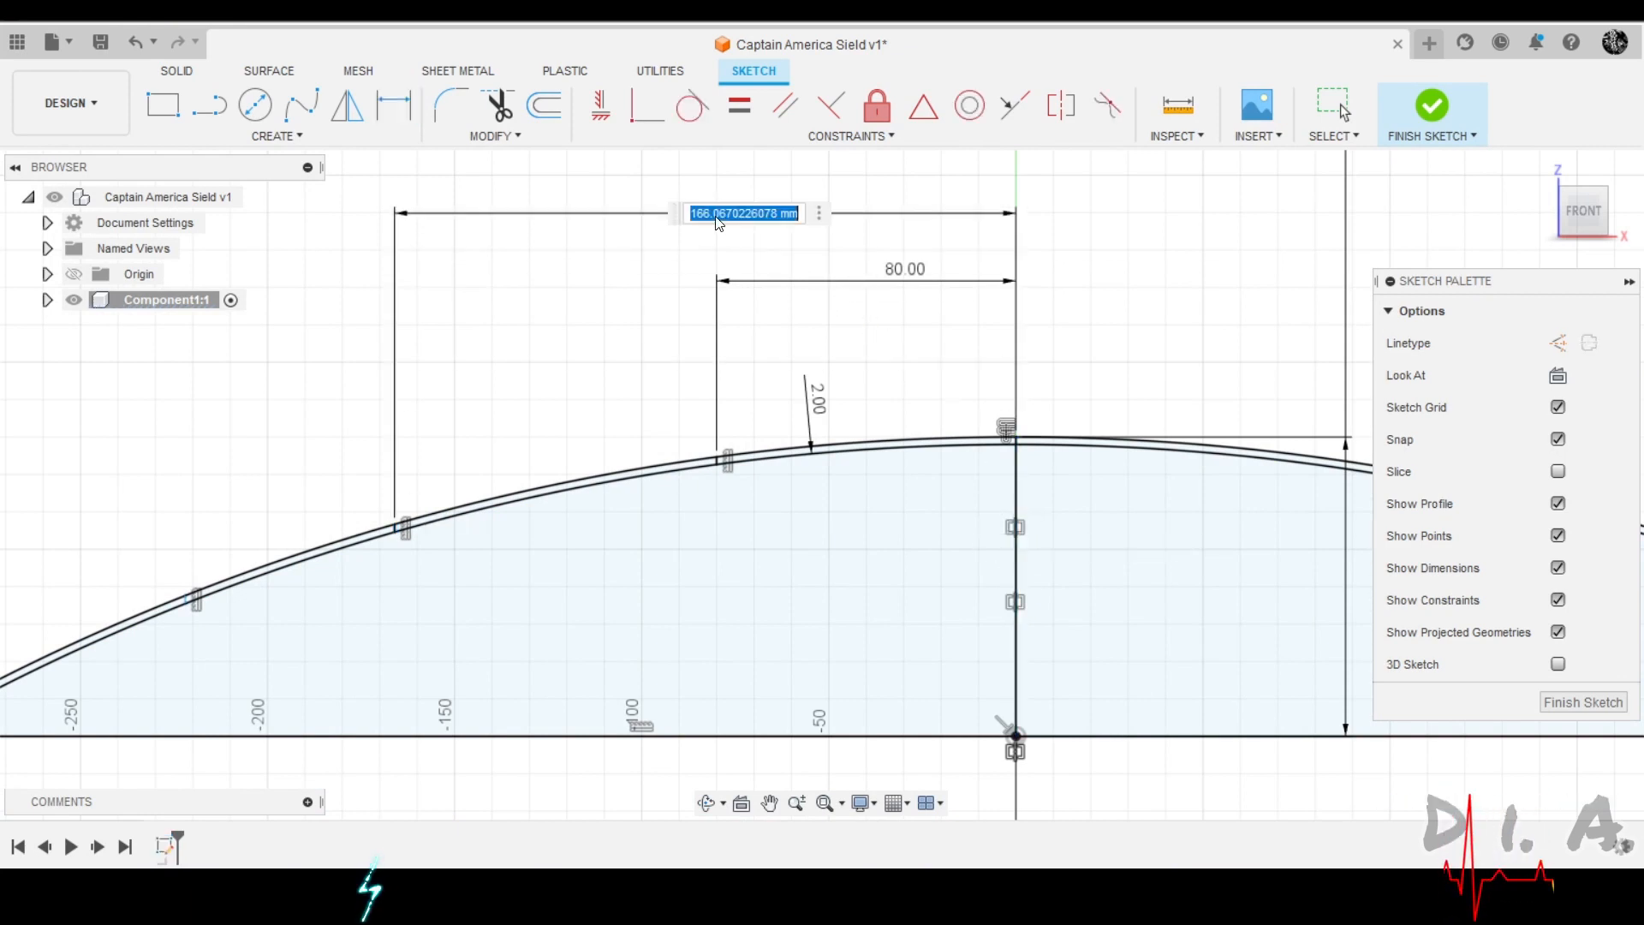
text(150)
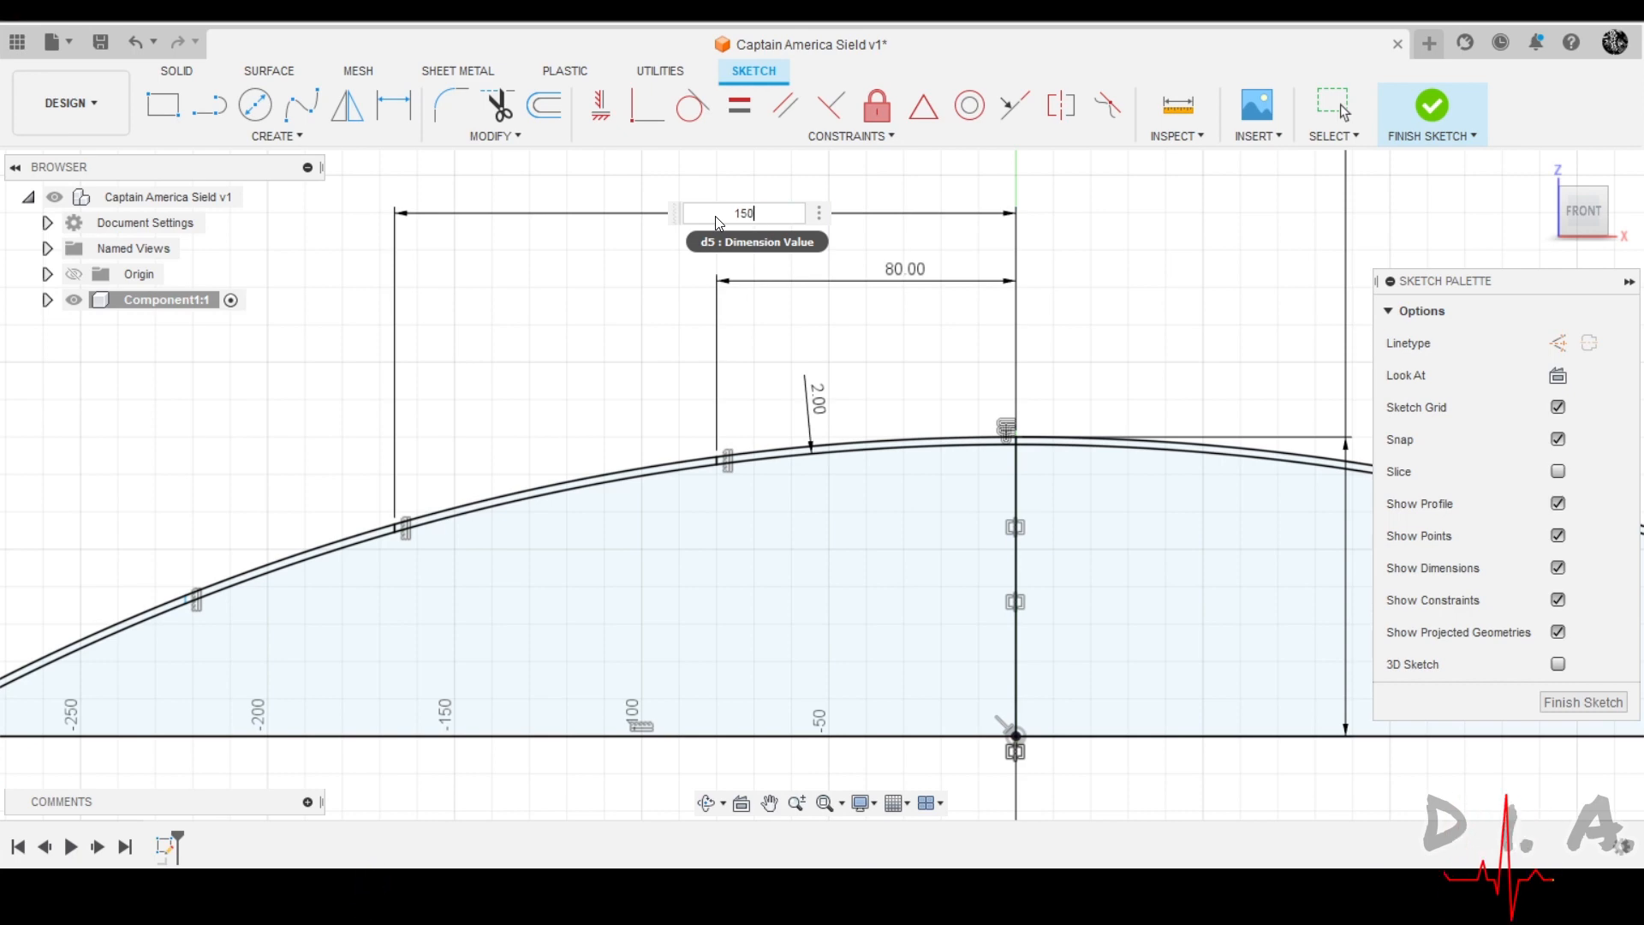
key(Return)
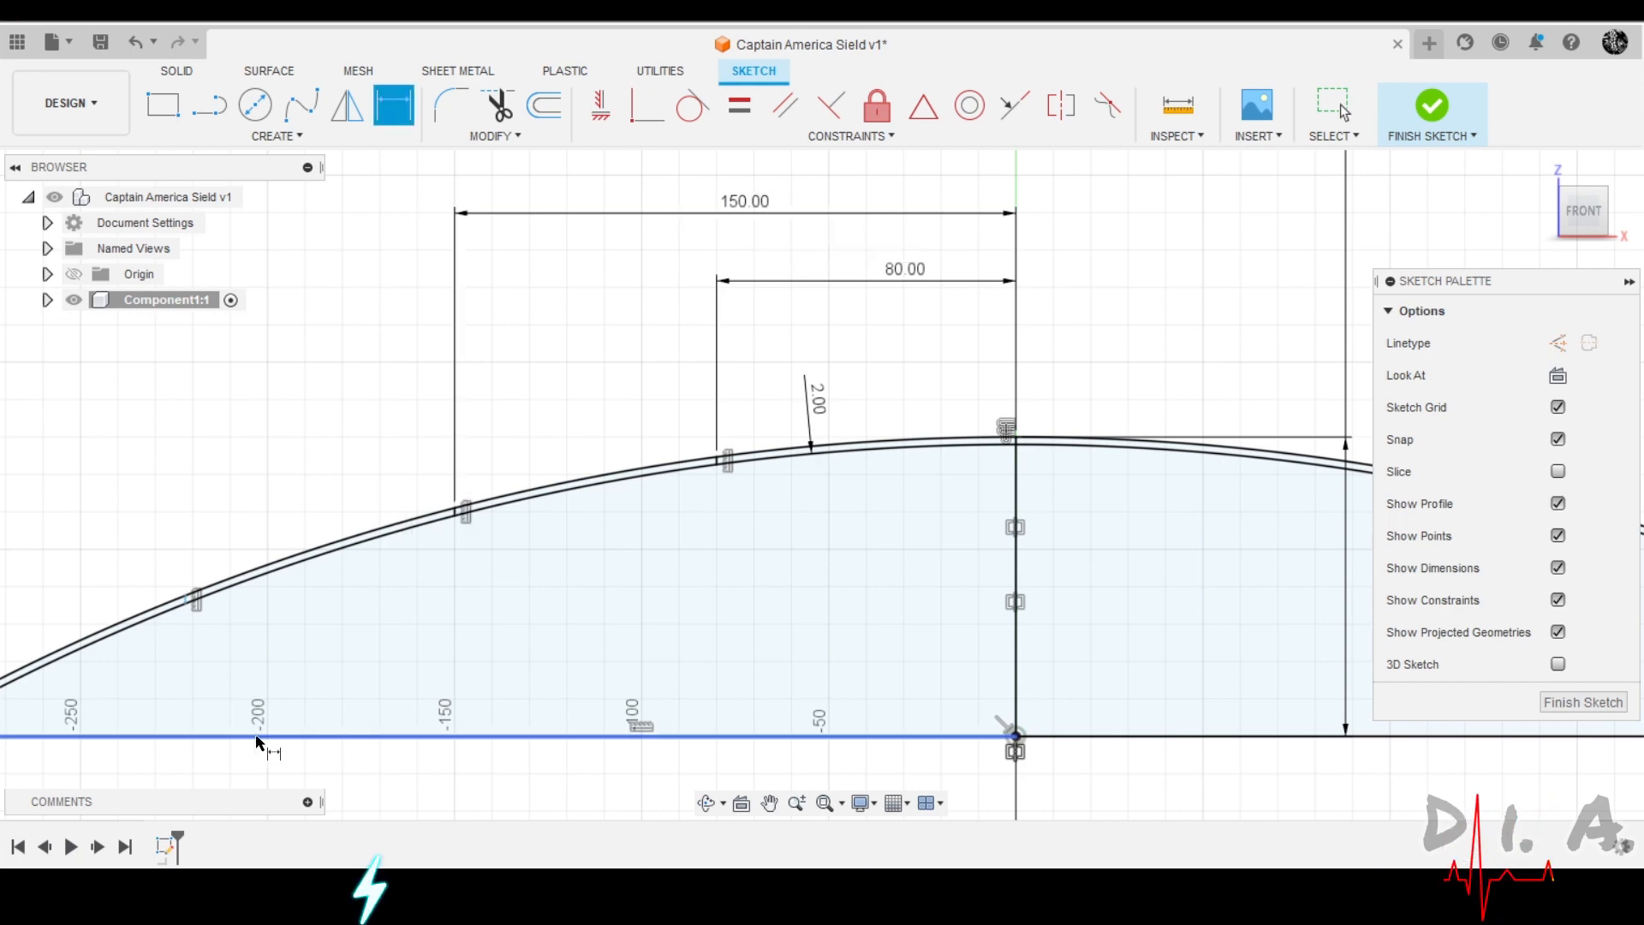
Dimension the outermost divider line at 220 mm from the vertical centre line, placing the dimension above the 150 mm one.
scroll(218, 565, up, 3)
scroll(167, 649, up, 3)
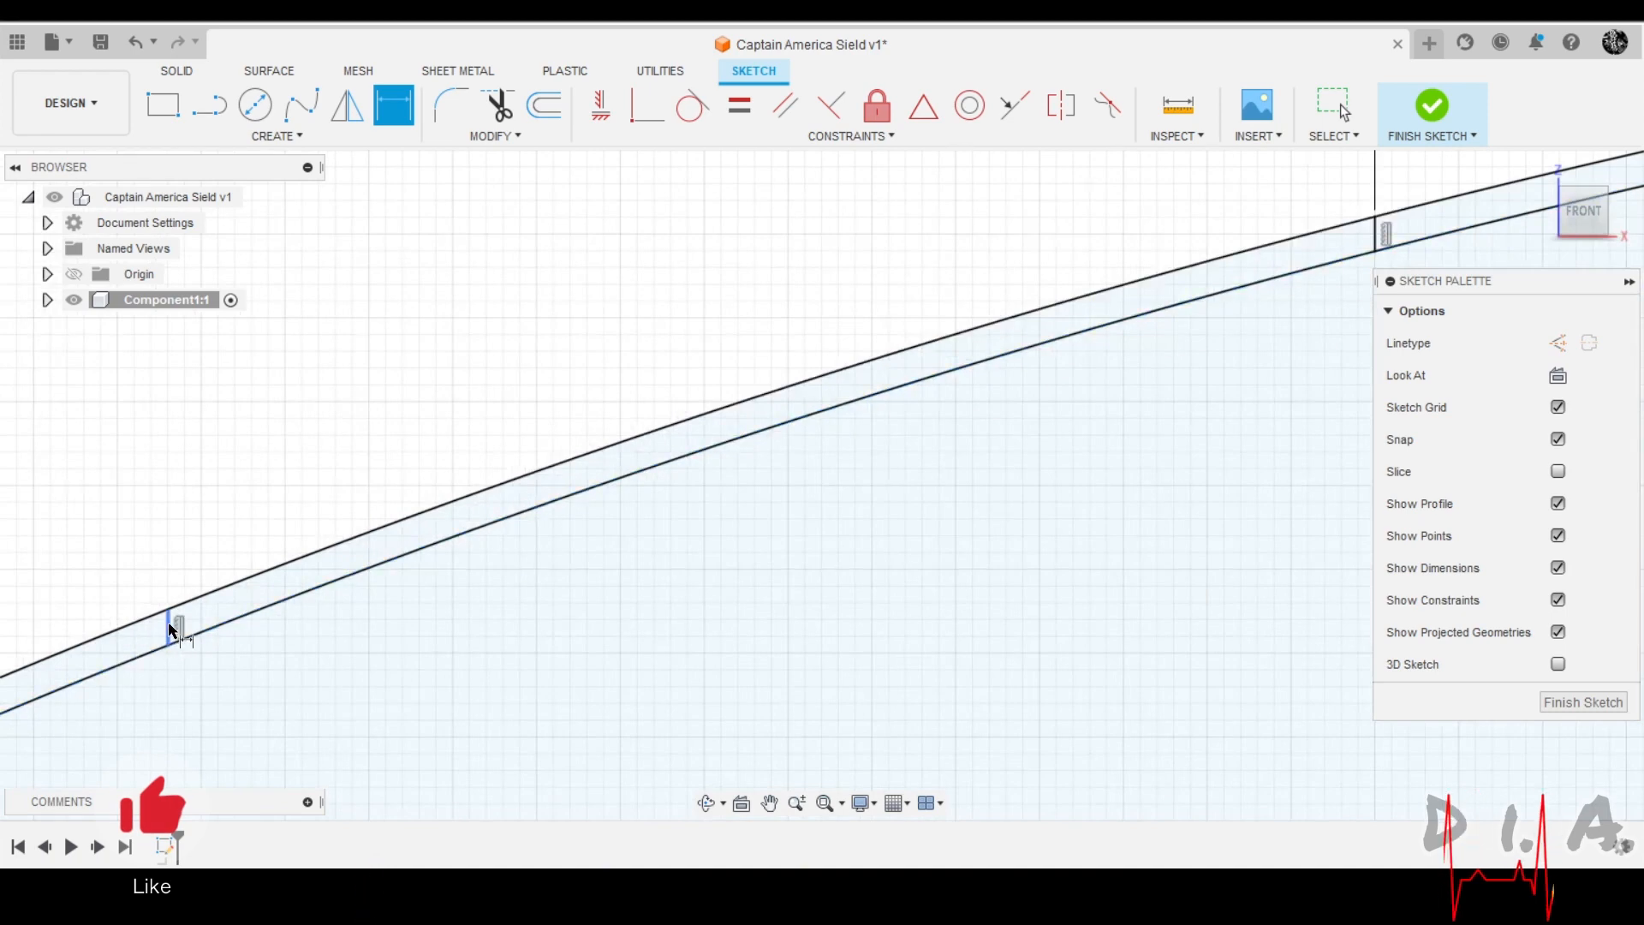
scroll(167, 649, down, 6)
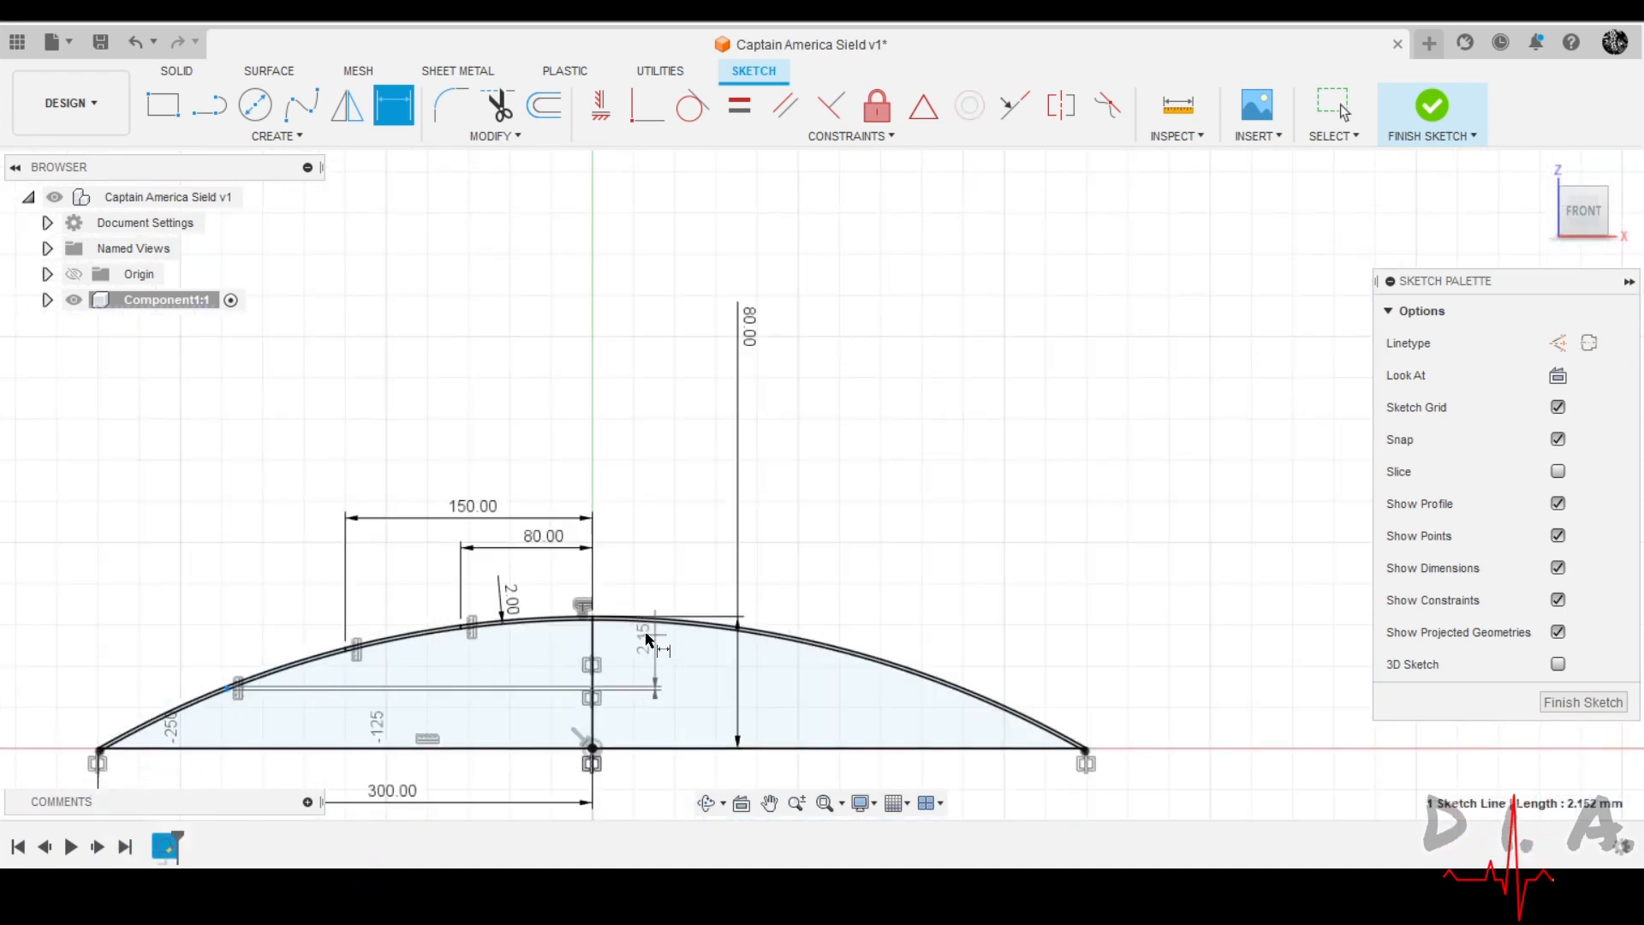
click(593, 653)
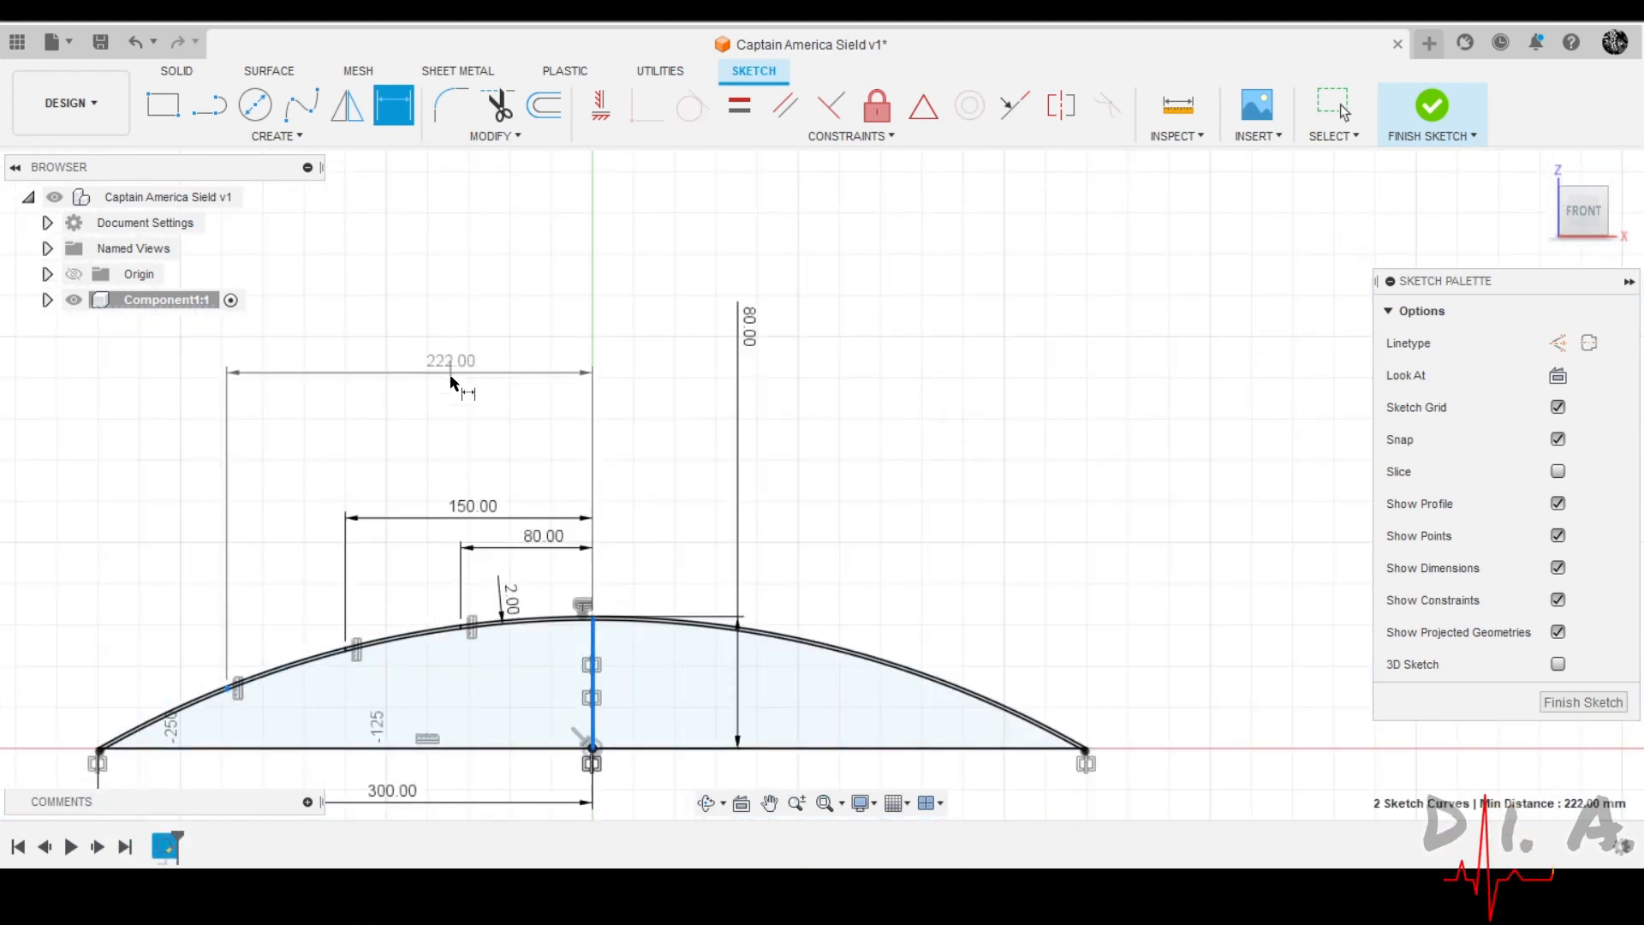
click(449, 406)
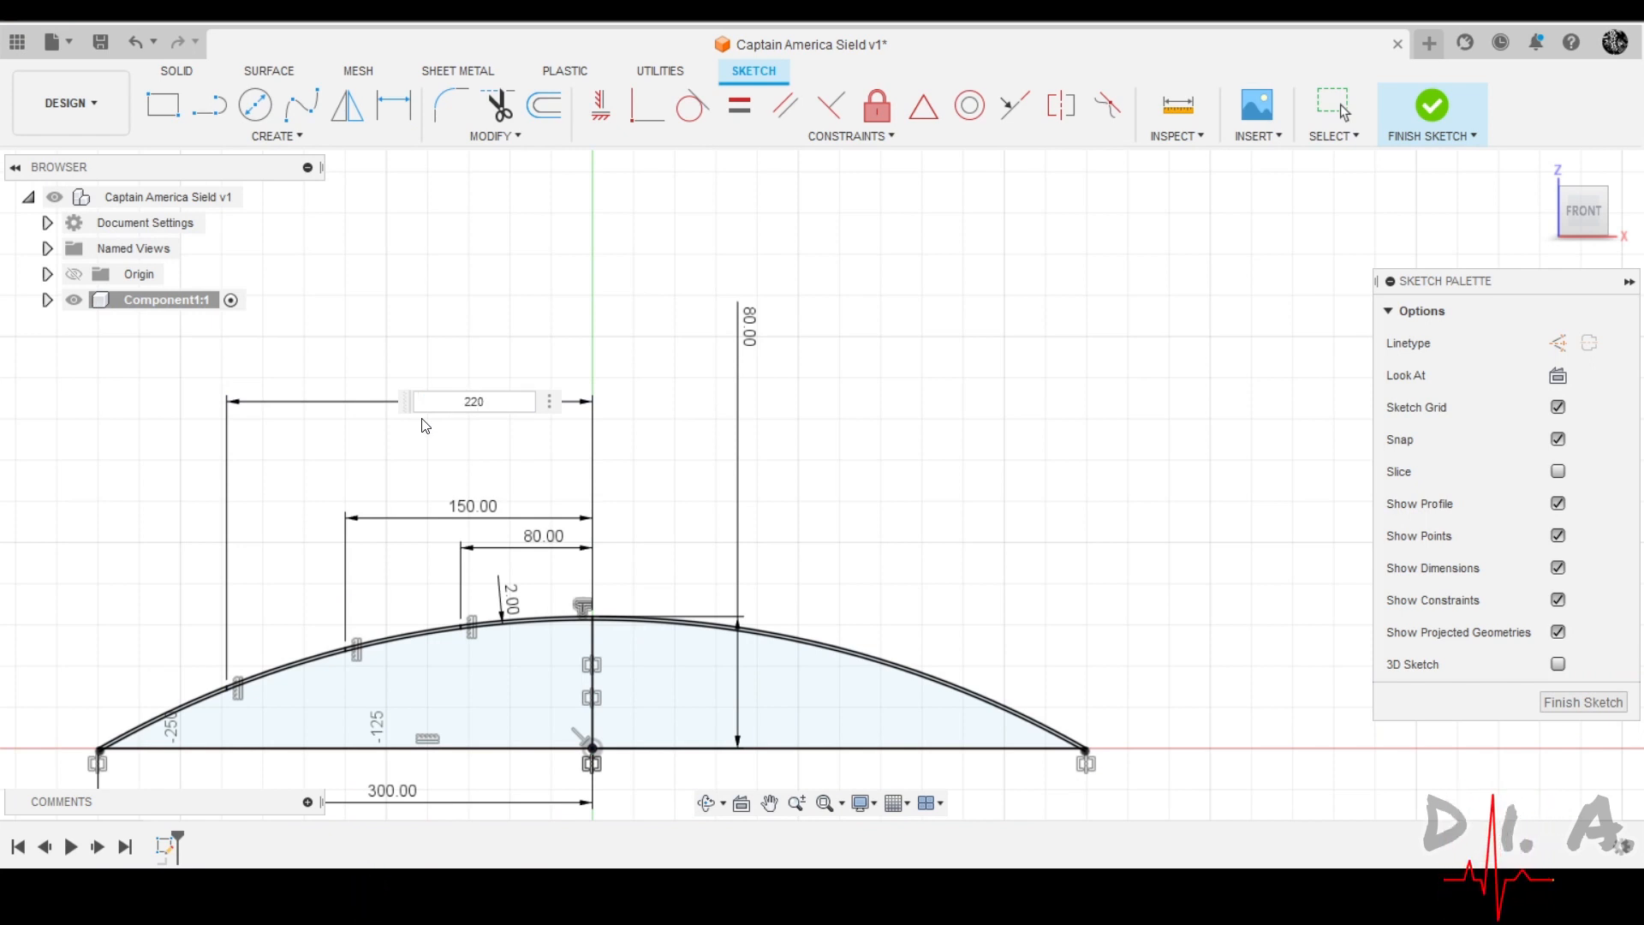
key(Return)
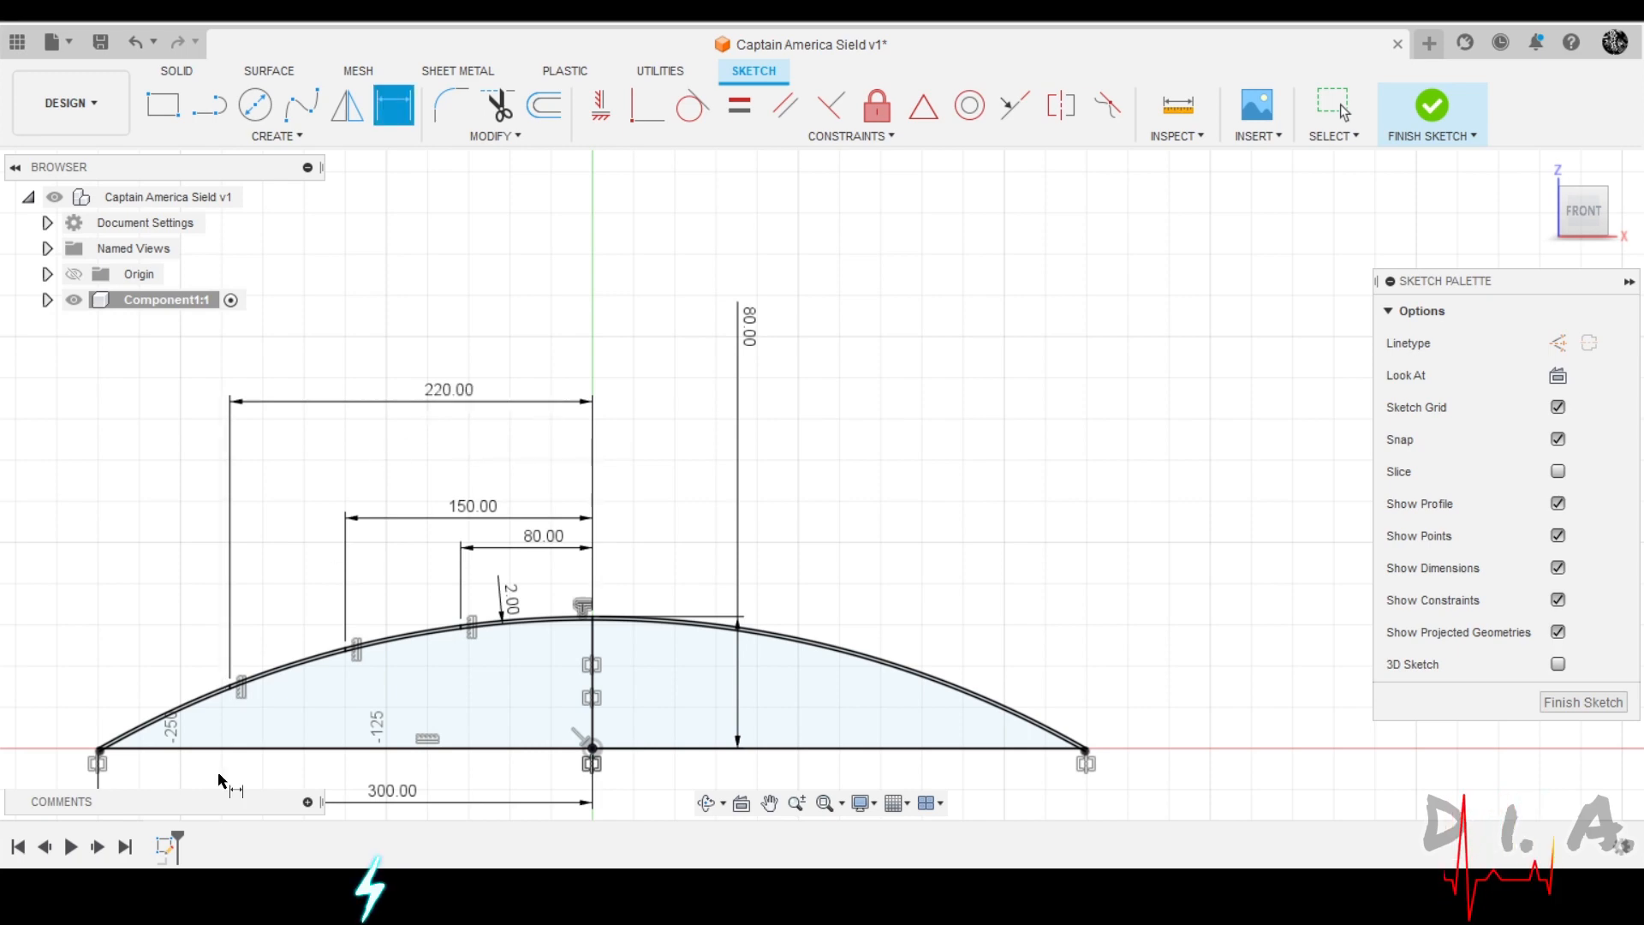
Offset the outer arc inward by -8 mm to add a third arc below the existing two.
scroll(514, 599, up, 6)
scroll(797, 462, down, 3)
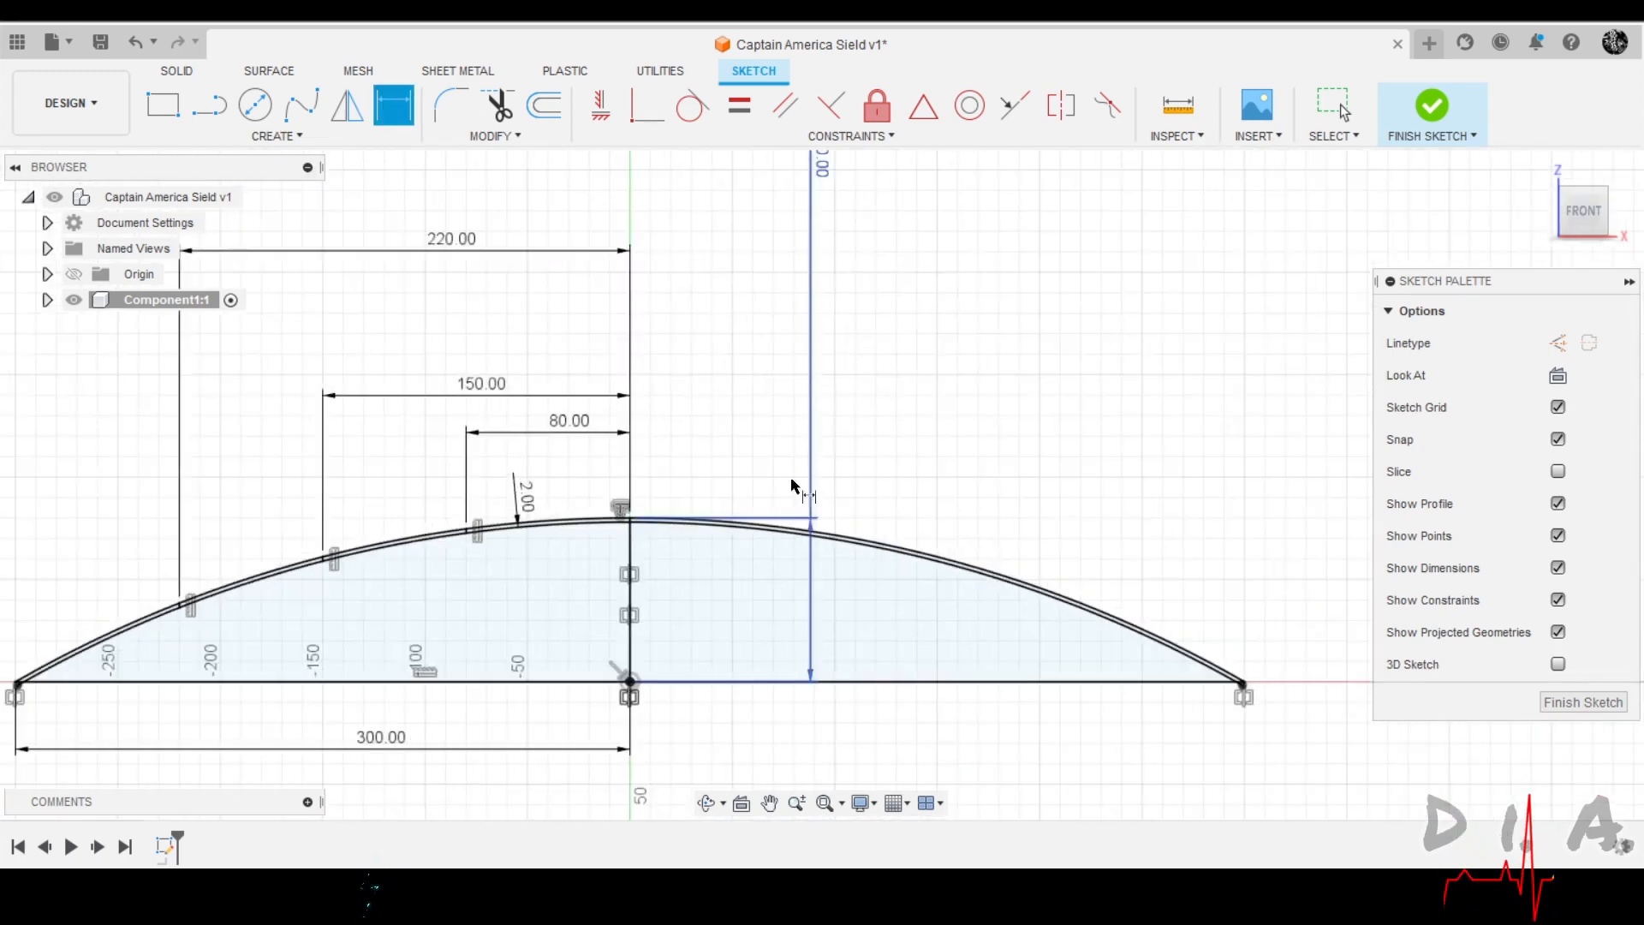
scroll(356, 543, up, 2)
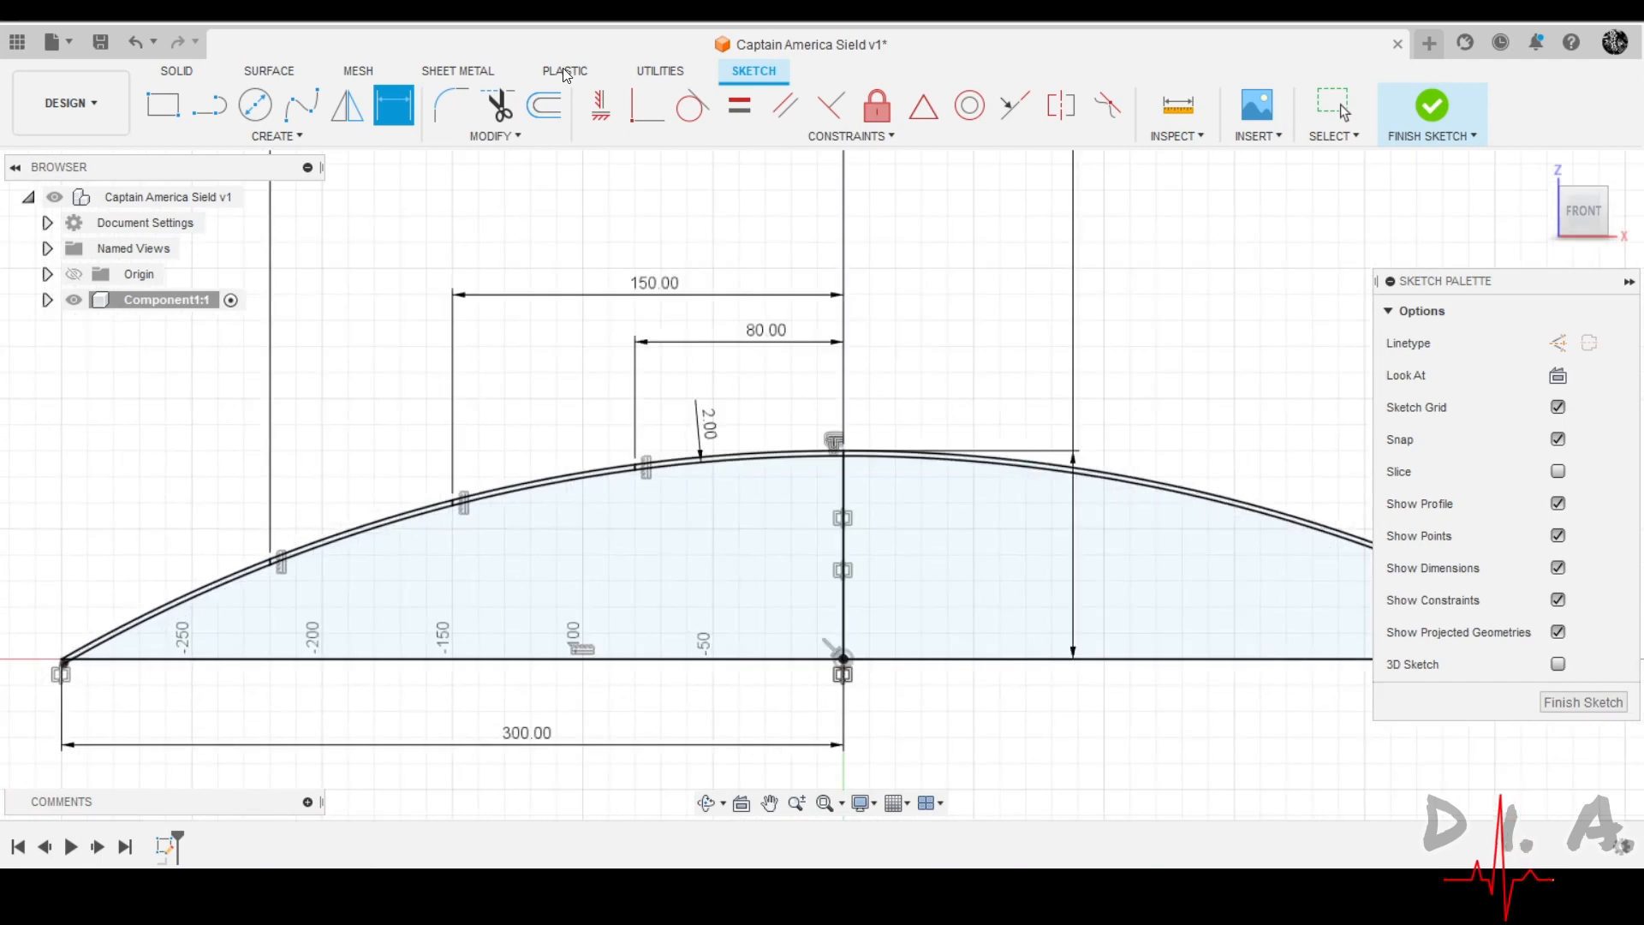
click(546, 104)
scroll(535, 492, up, 2)
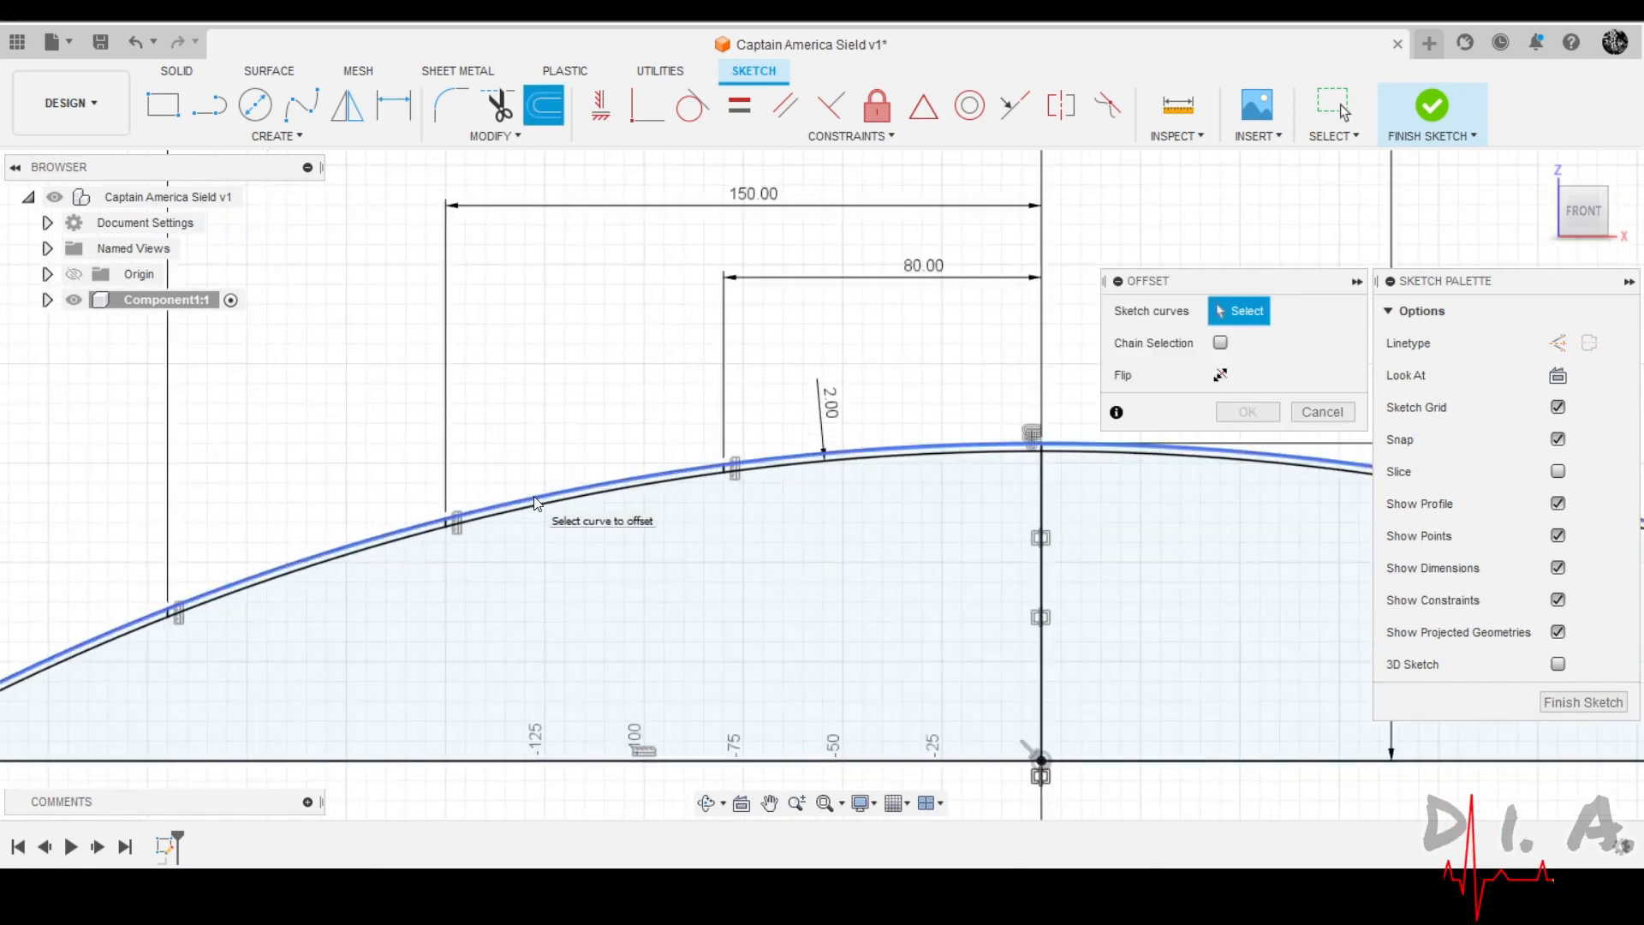
click(551, 505)
scroll(649, 341, down, 1)
scroll(649, 342, down, 2)
drag(580, 418, 597, 436)
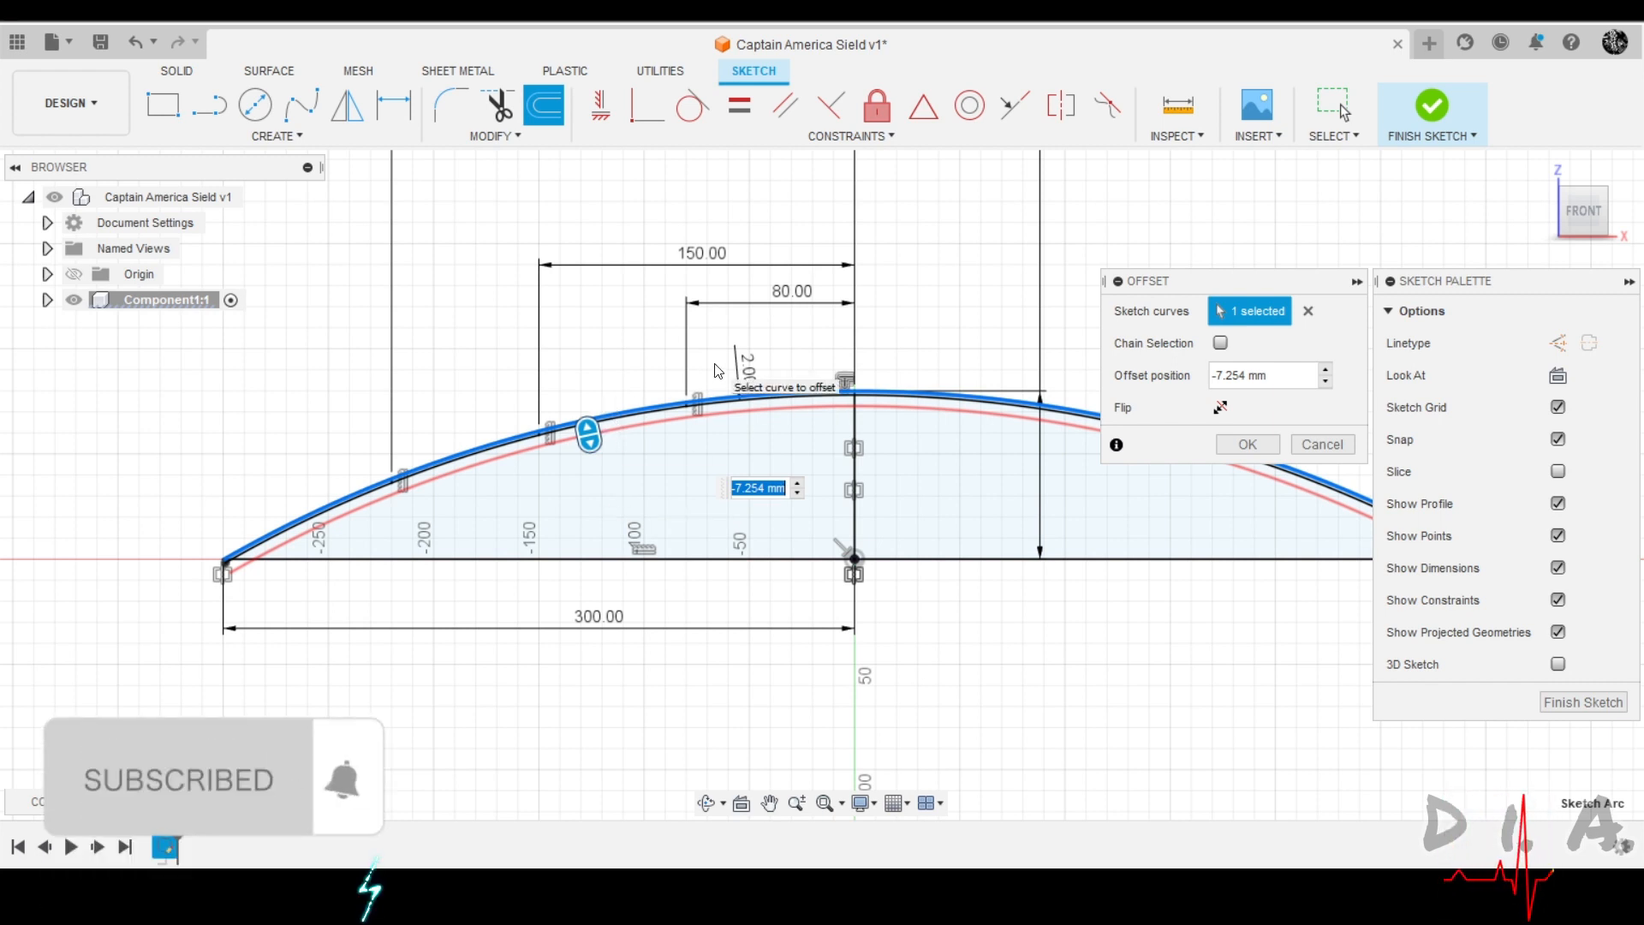
text(-6)
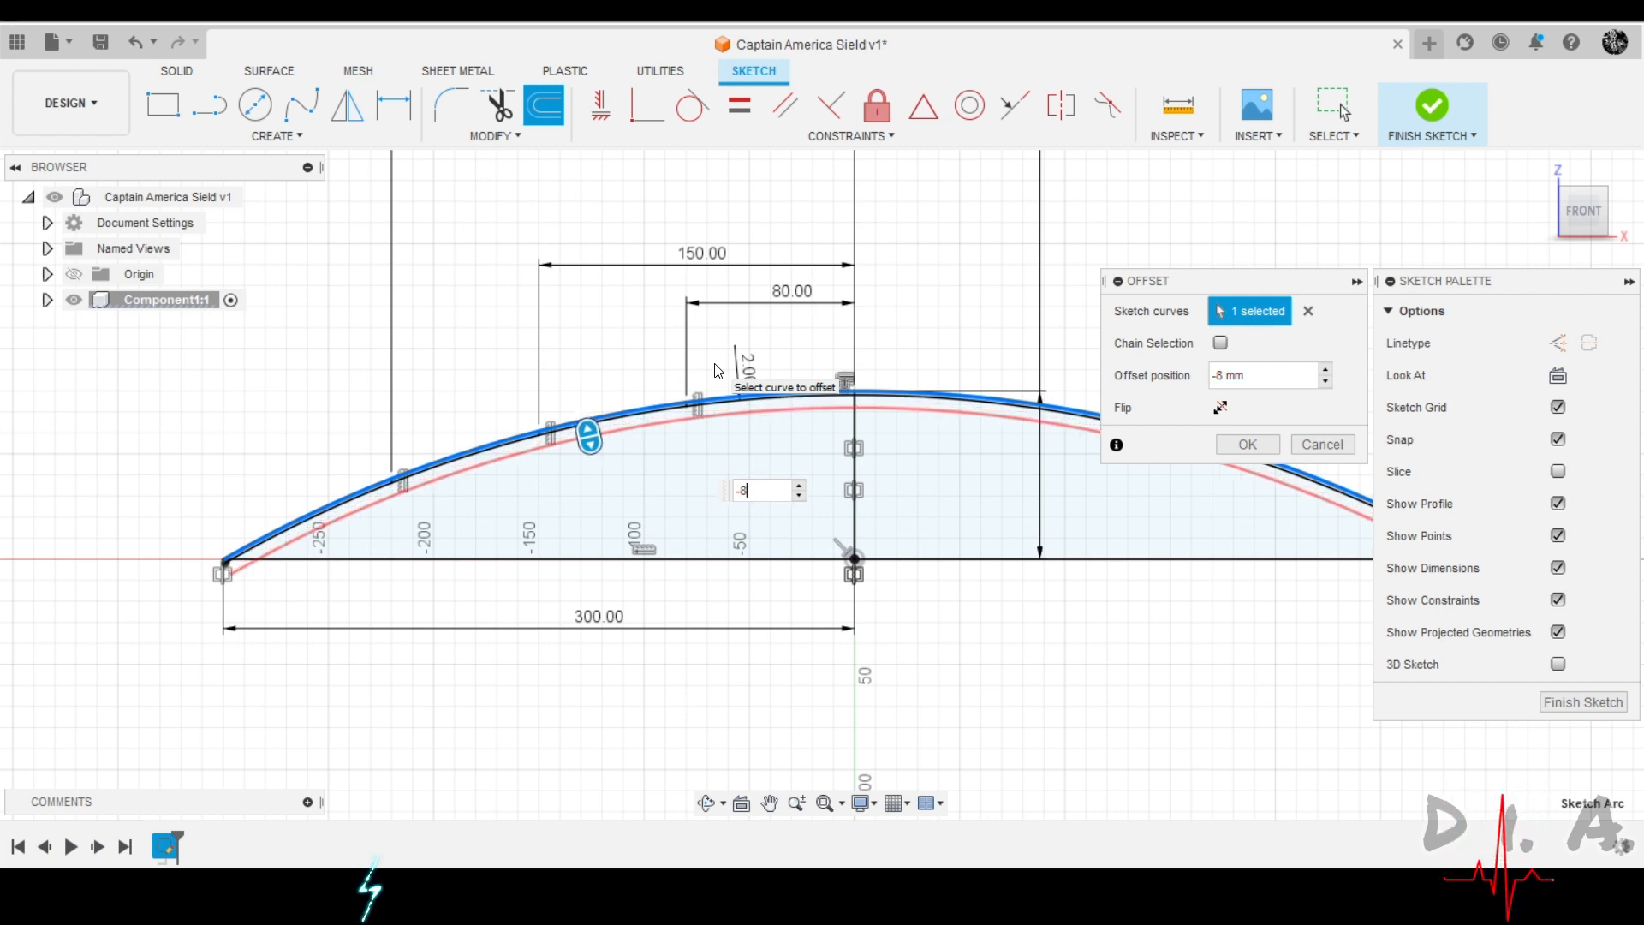
key(Return)
Examine the spacing of the three arcs along the cross-section, their ends at the baseline and the divider lines.
scroll(221, 543, up, 3)
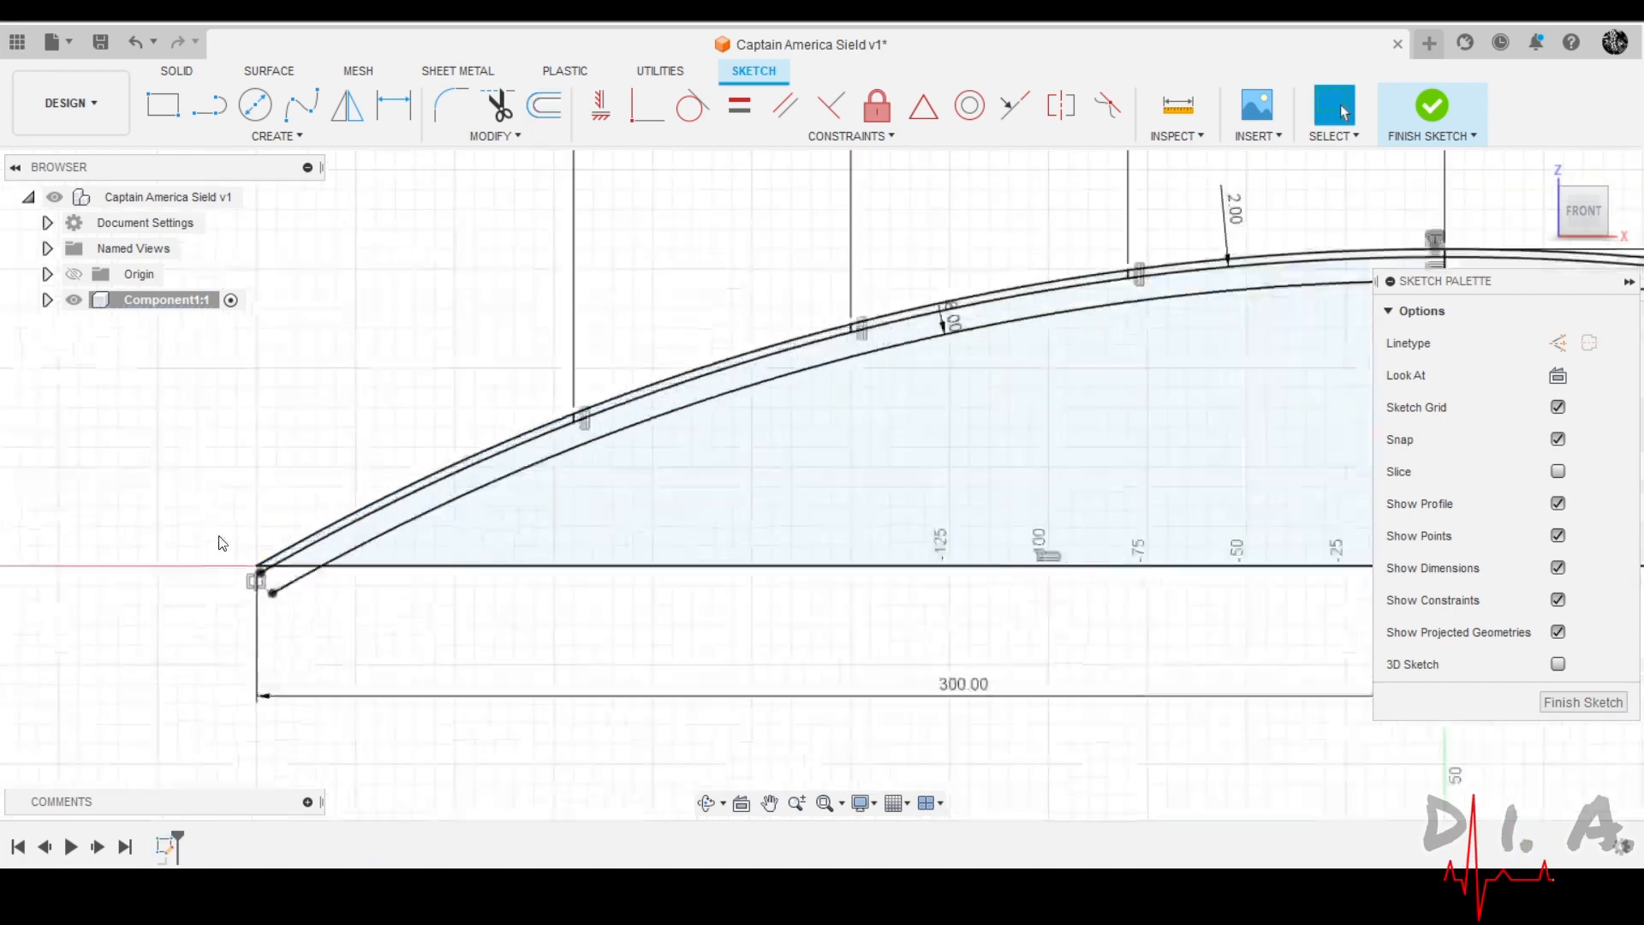
scroll(287, 565, up, 5)
scroll(257, 561, down, 7)
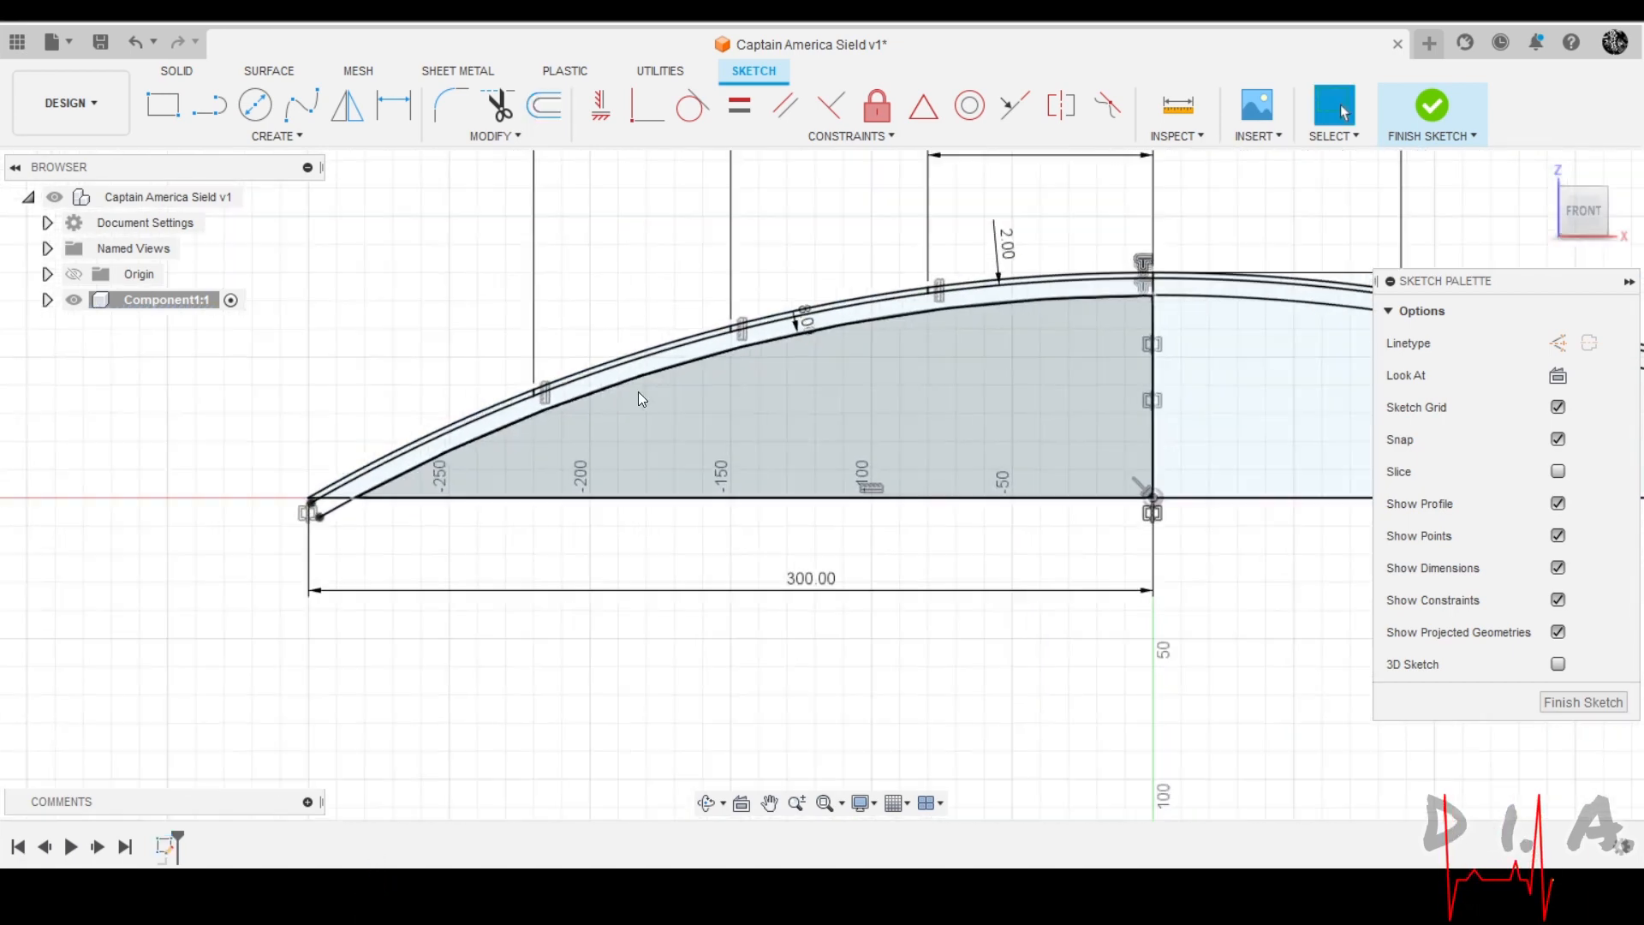
scroll(641, 399, down, 5)
scroll(483, 424, up, 8)
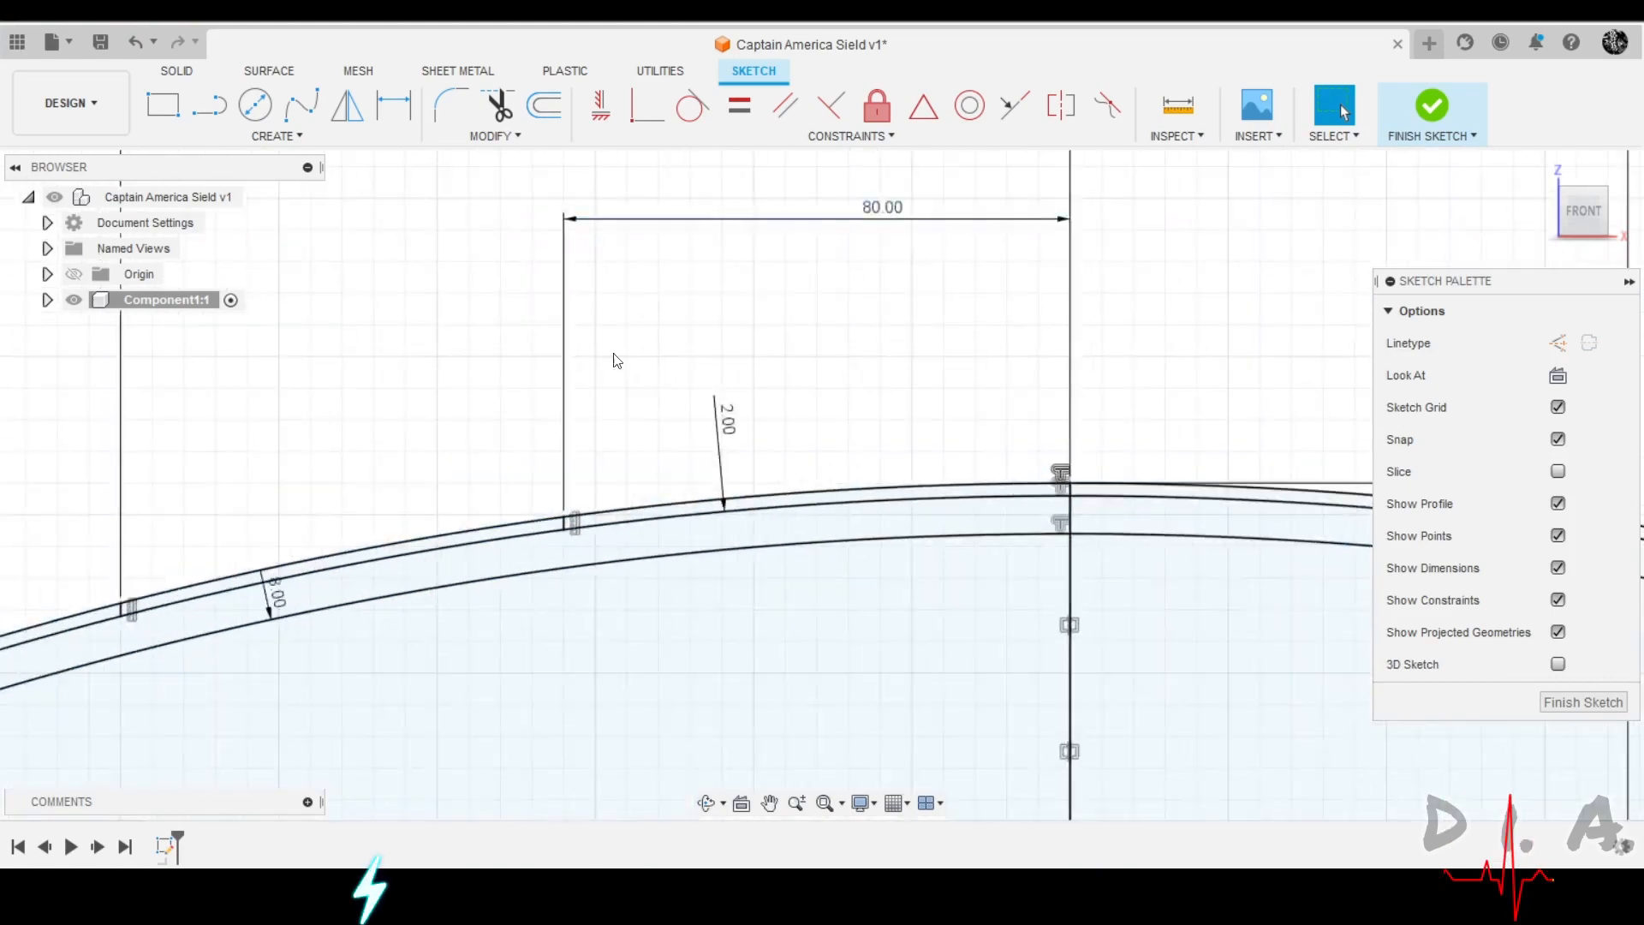
scroll(615, 360, down, 8)
scroll(77, 702, up, 5)
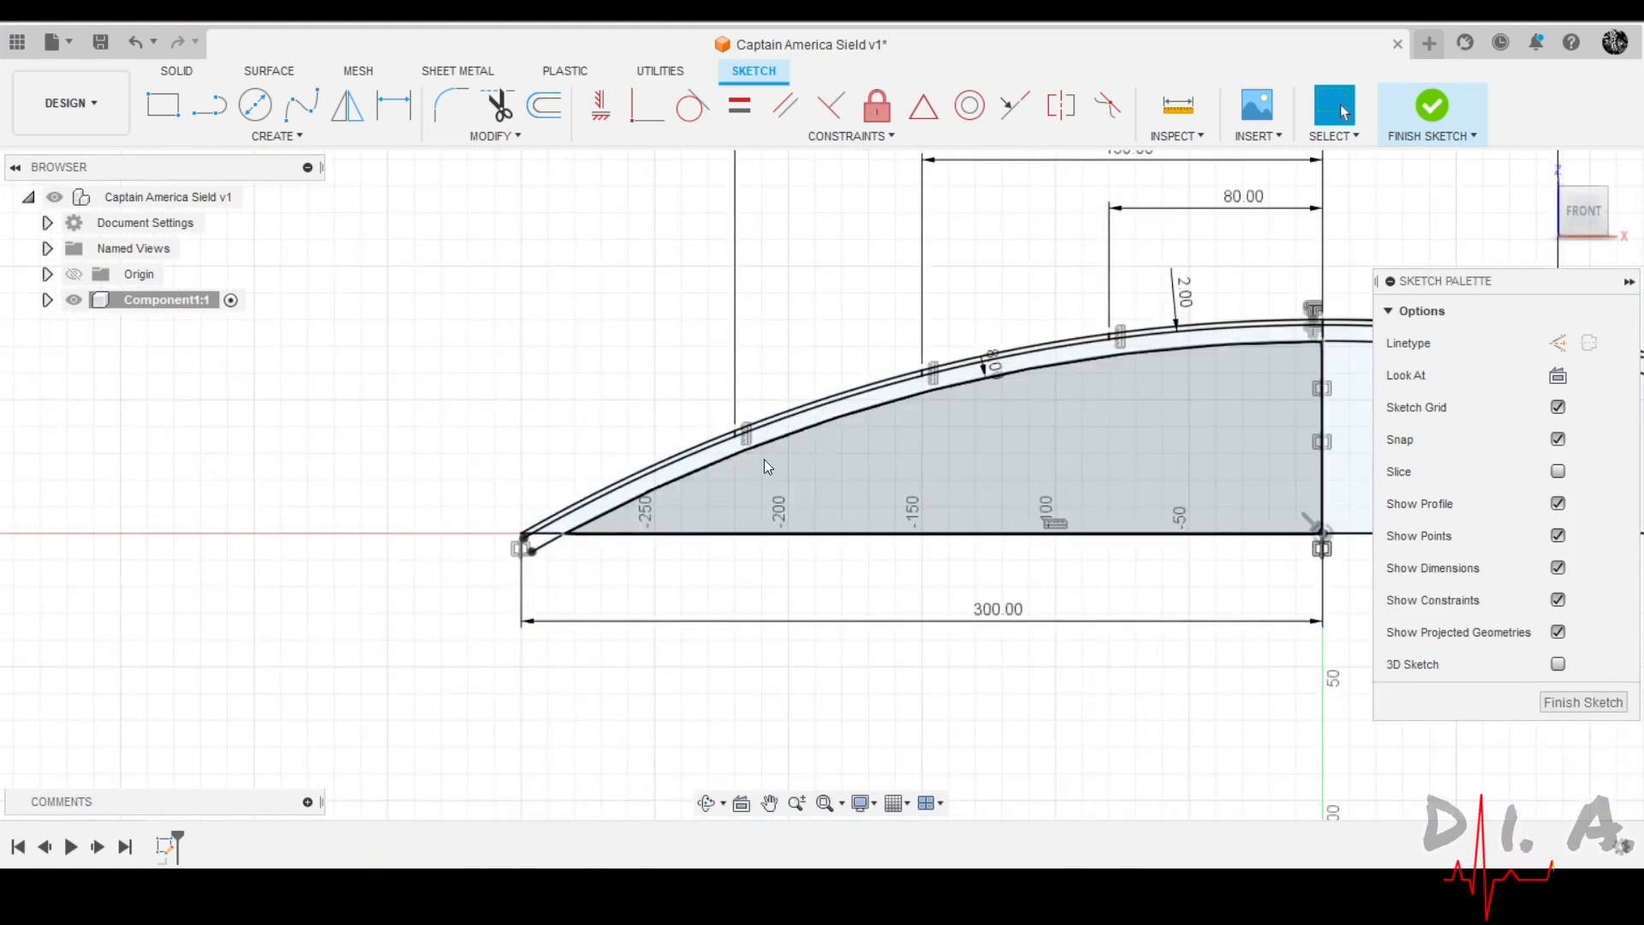
scroll(300, 533, down, 2)
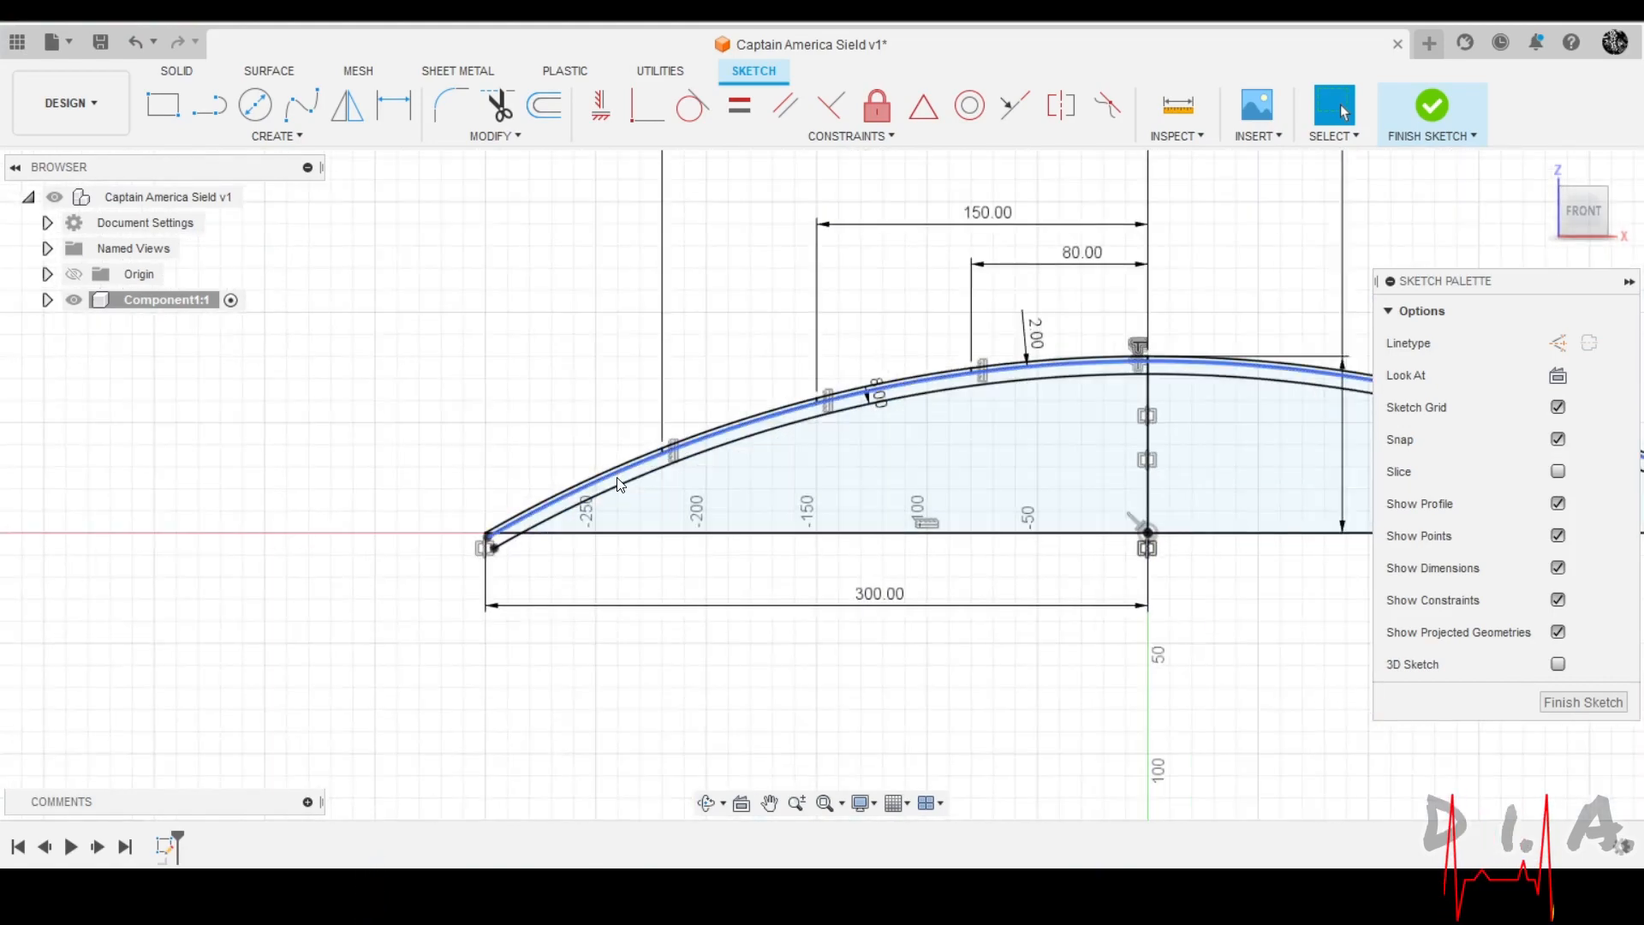
scroll(999, 396, up, 4)
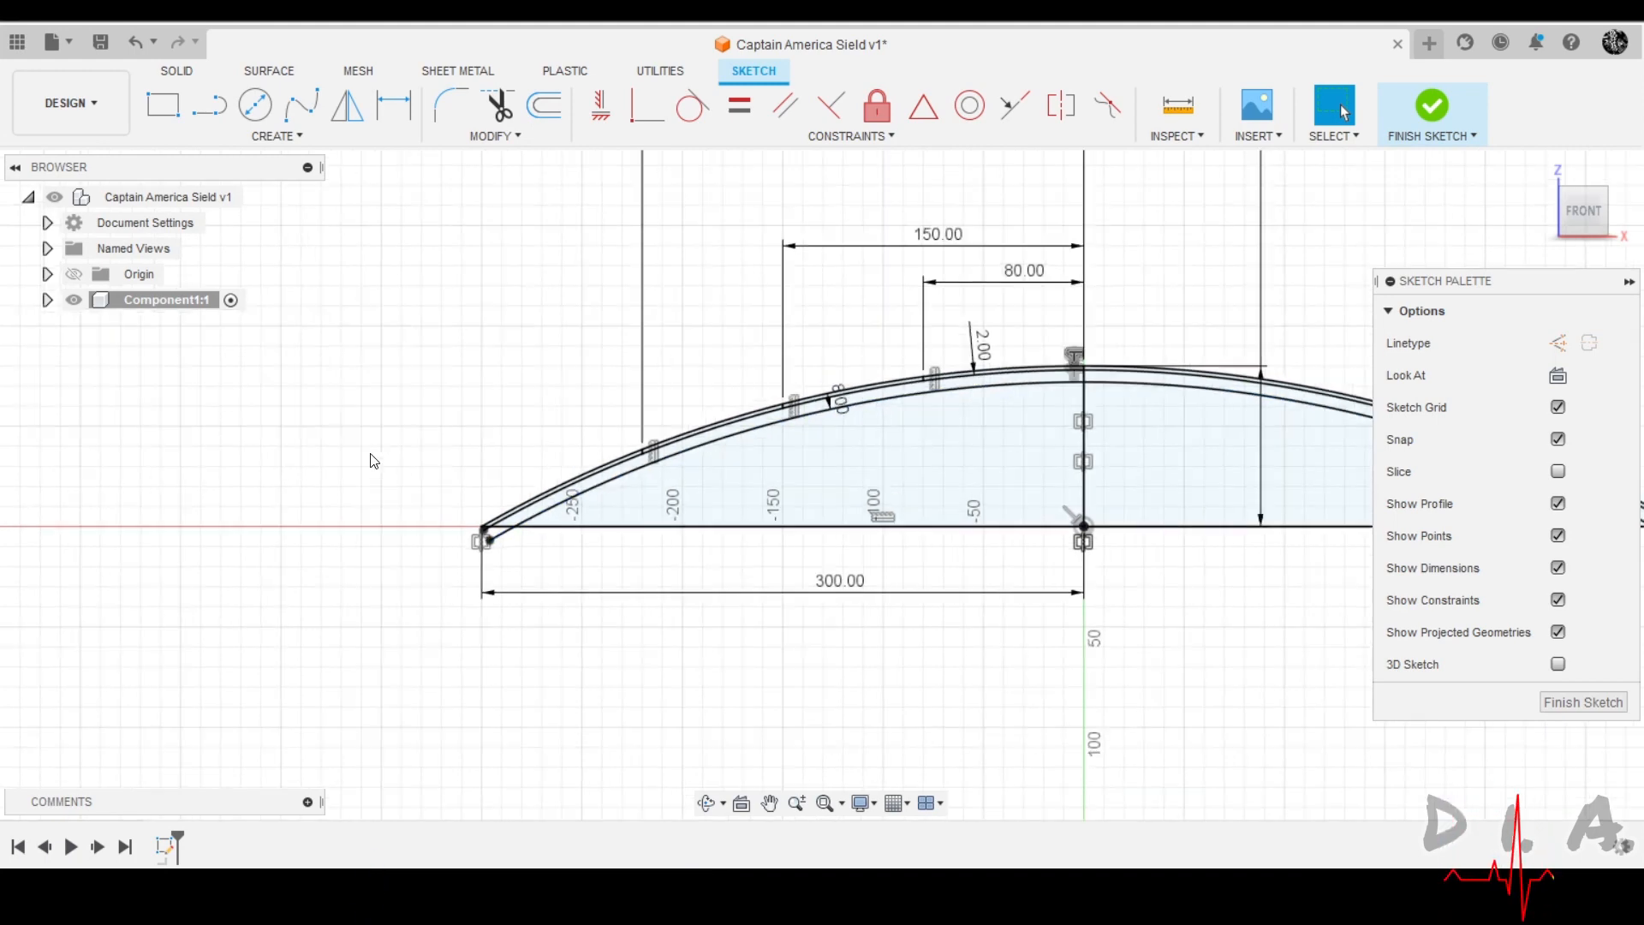
scroll(1042, 376, down, 4)
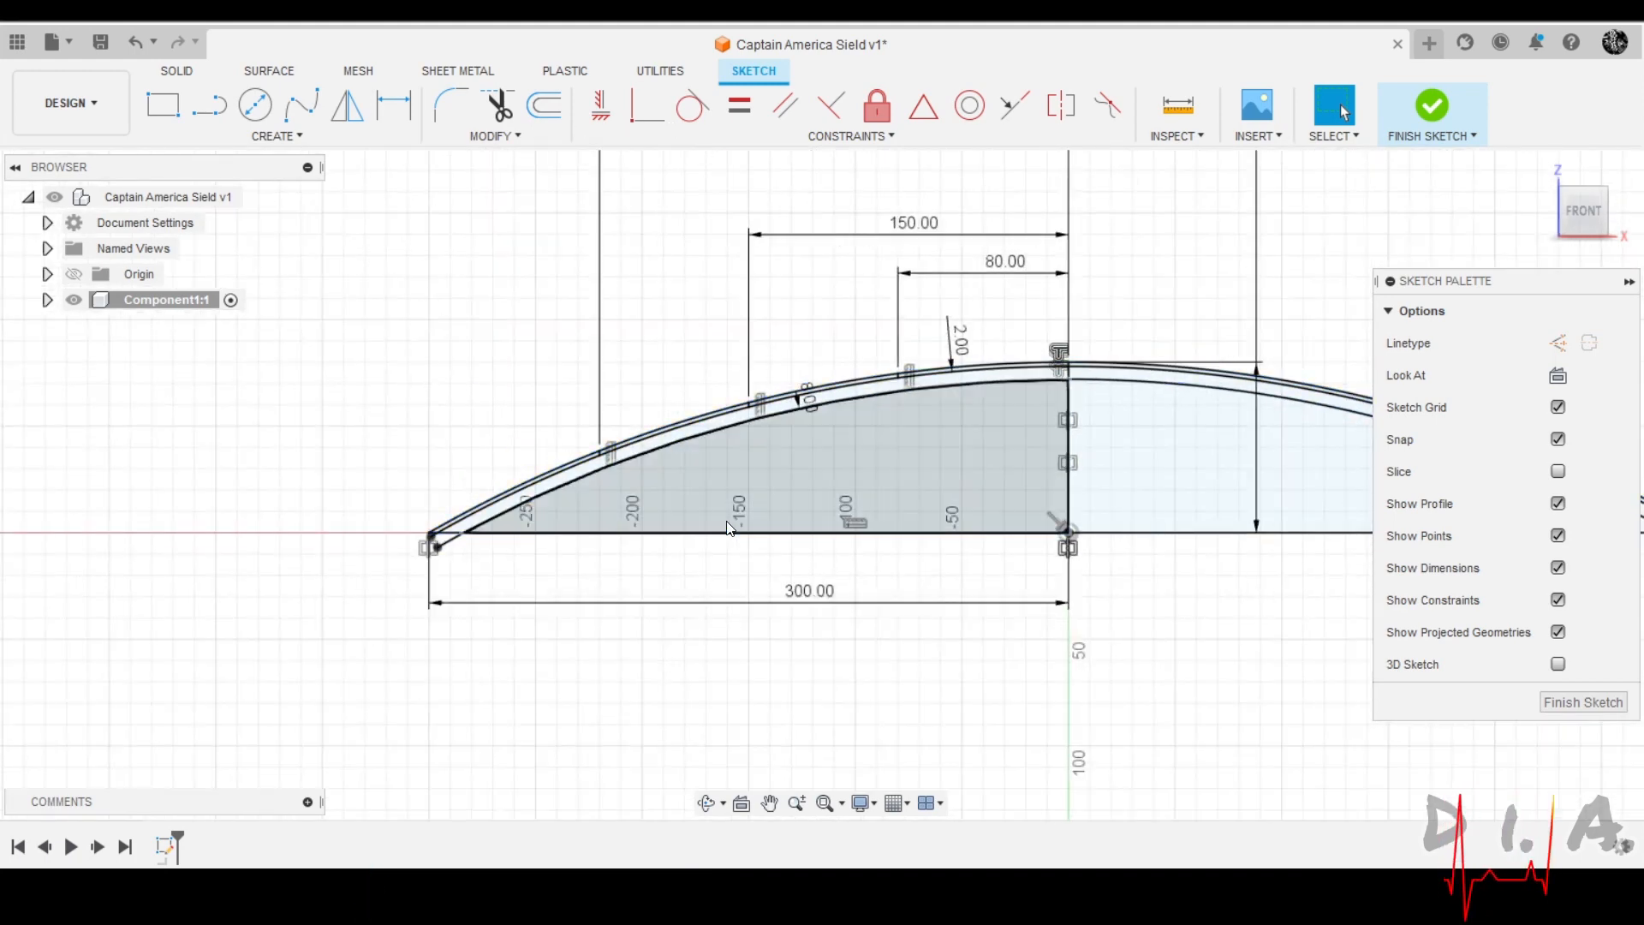
scroll(622, 470, up, 3)
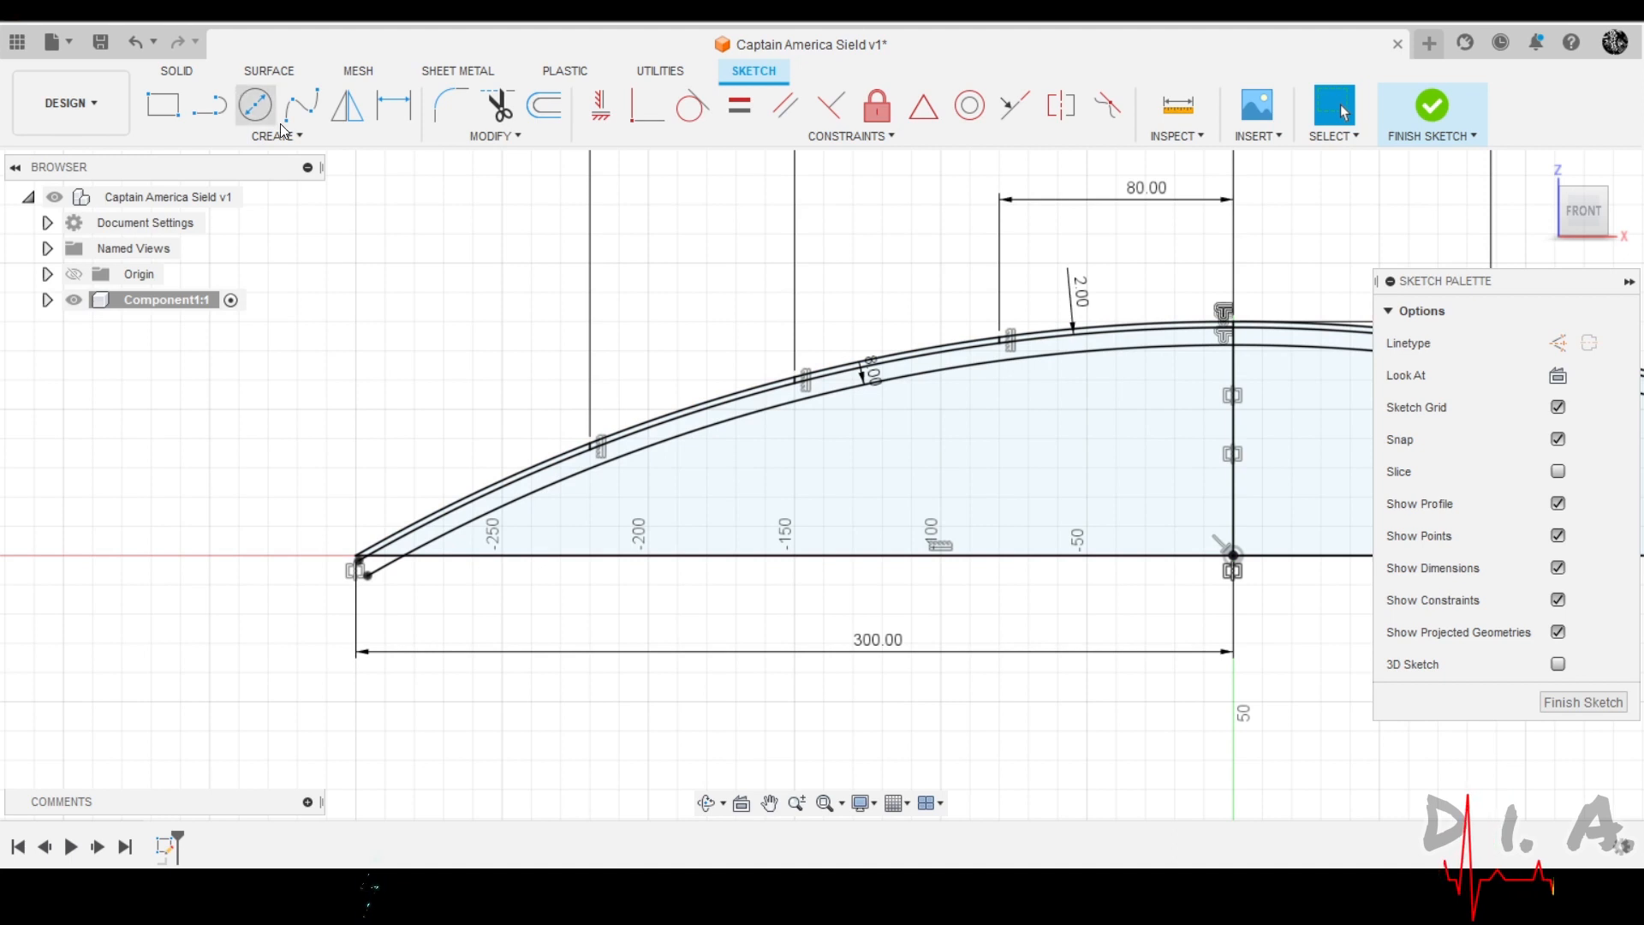
scroll(390, 382, down, 2)
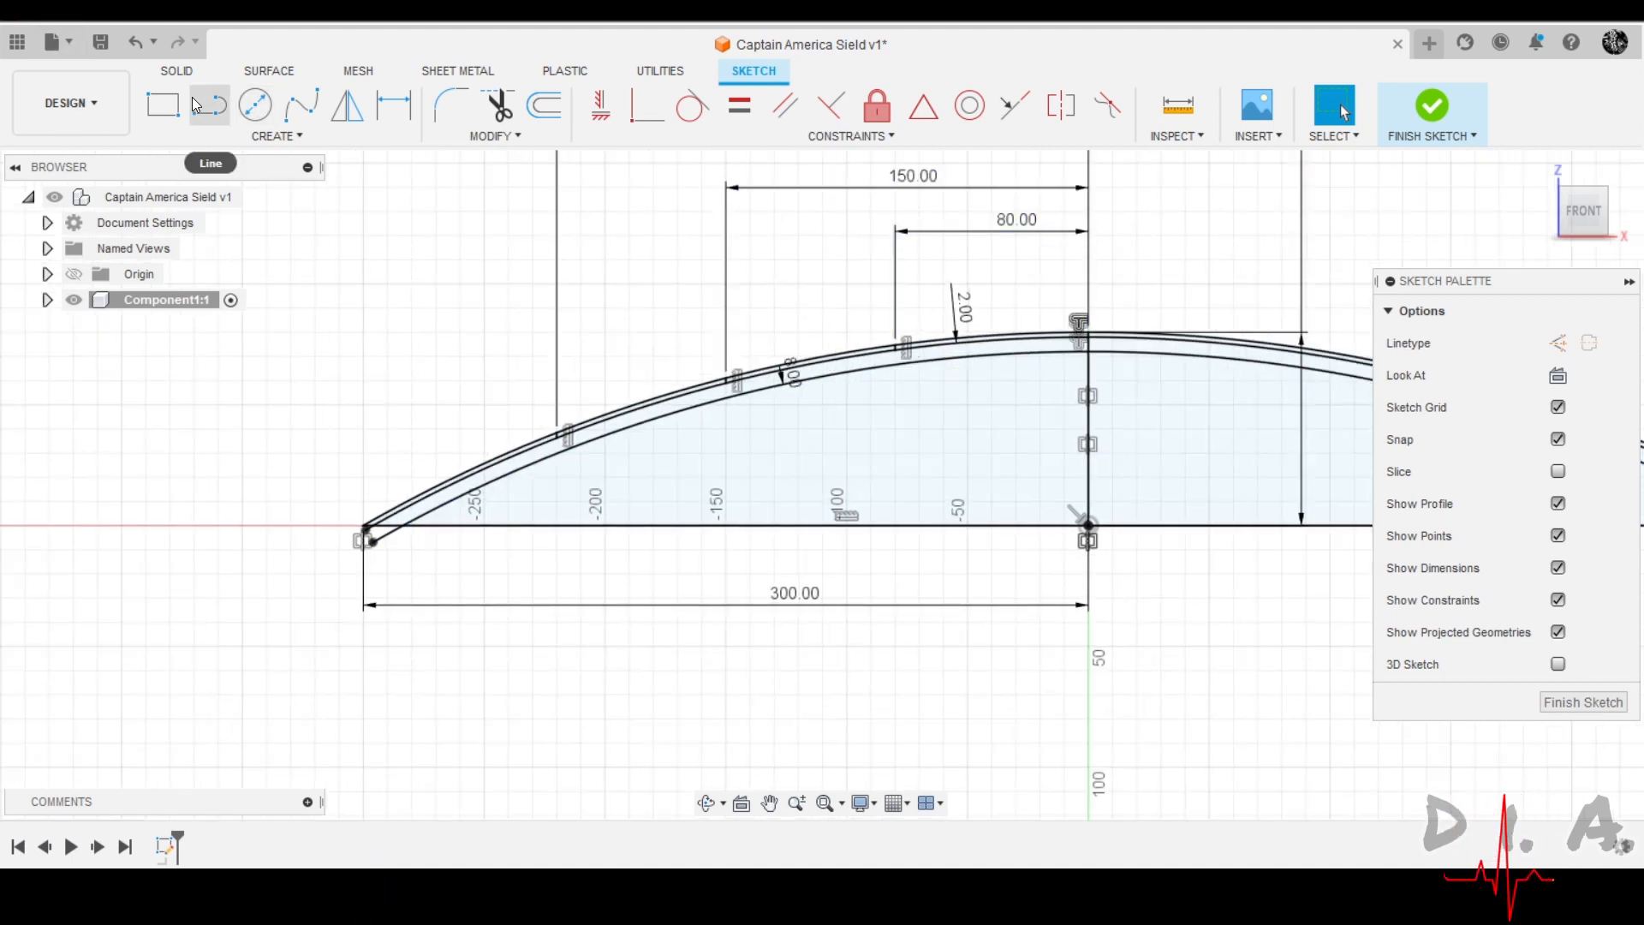
Start a Revolve with the thick lower band, the outermost upper ring segment and the upper segment between the 80 mm and 150 mm dividers as profiles.
click(177, 72)
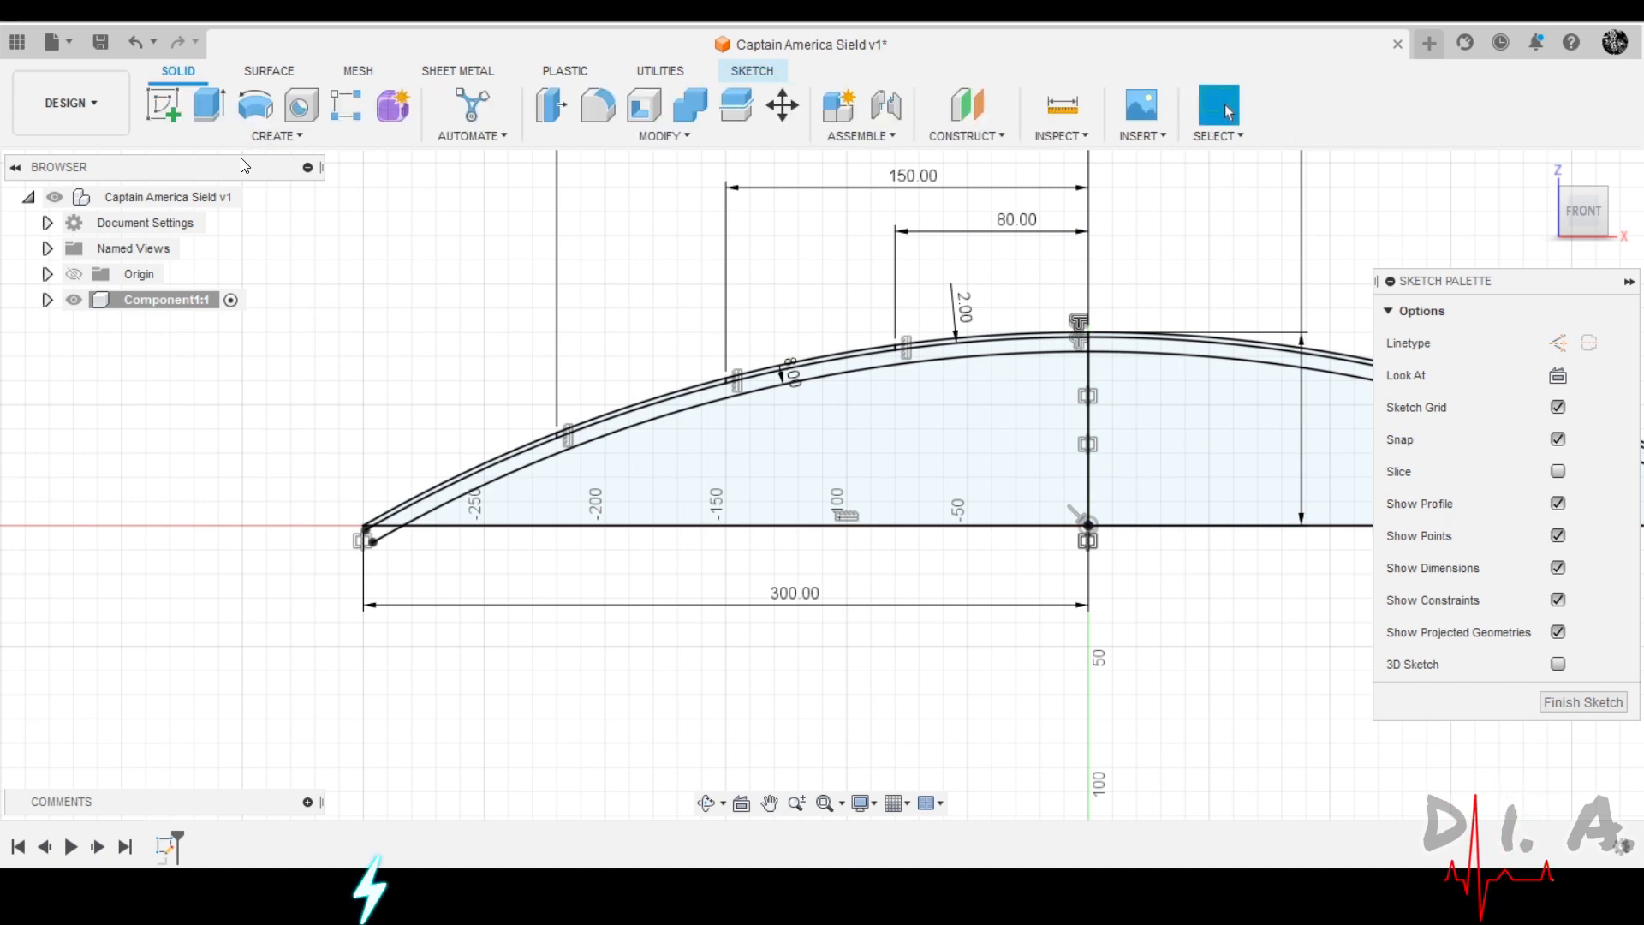
click(255, 110)
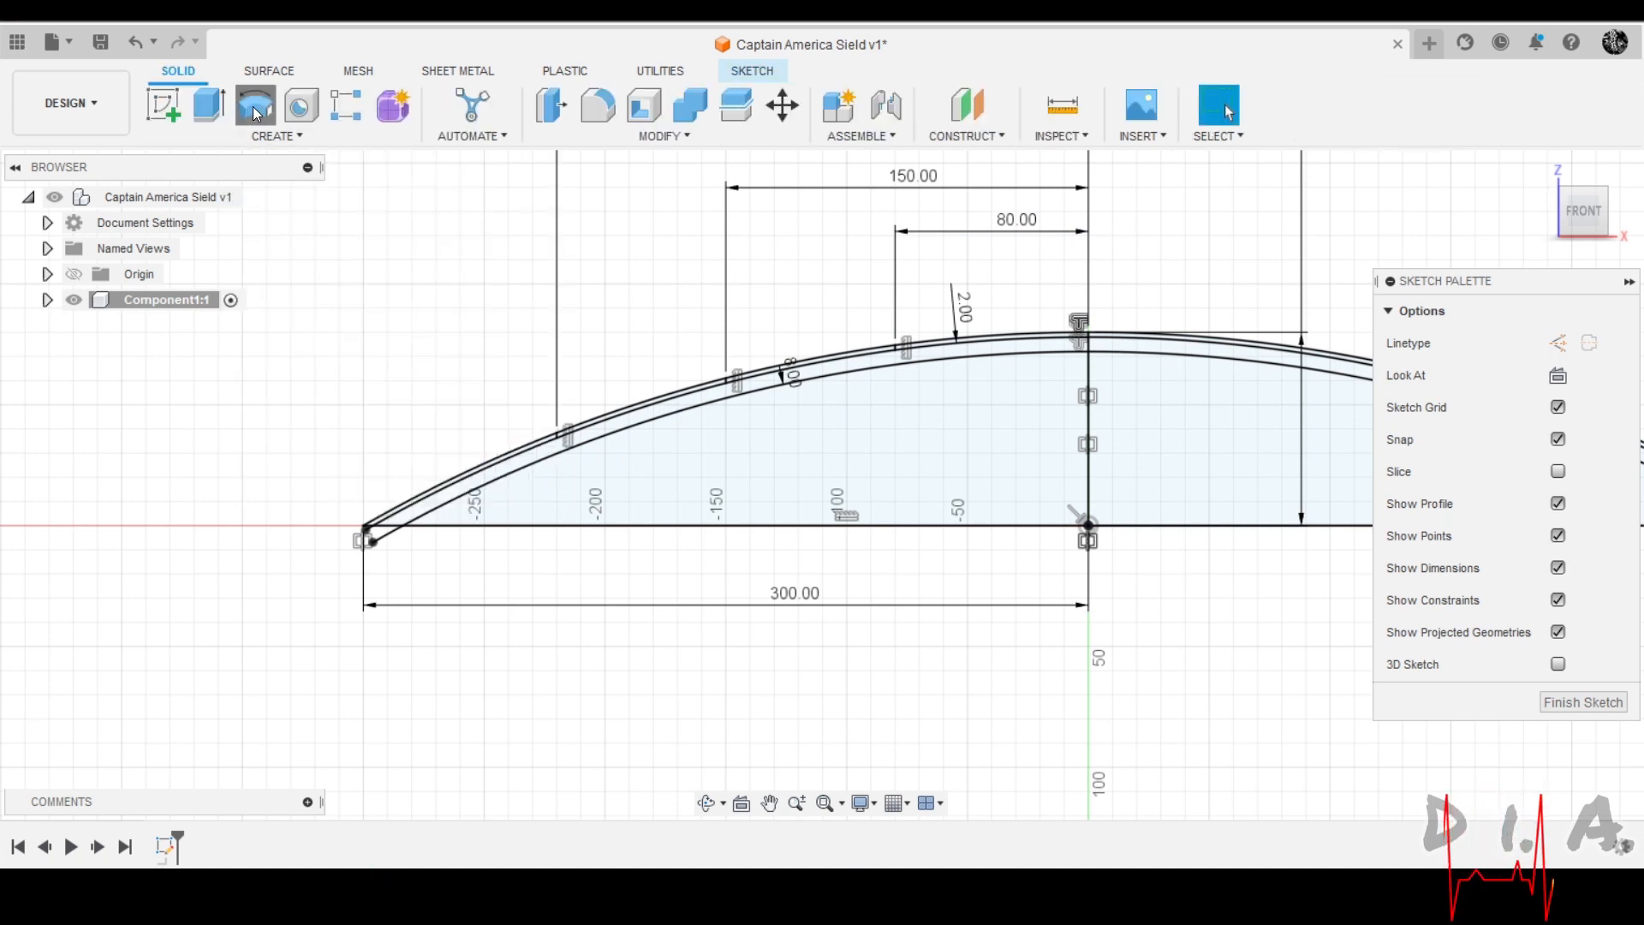
scroll(400, 505, up, 4)
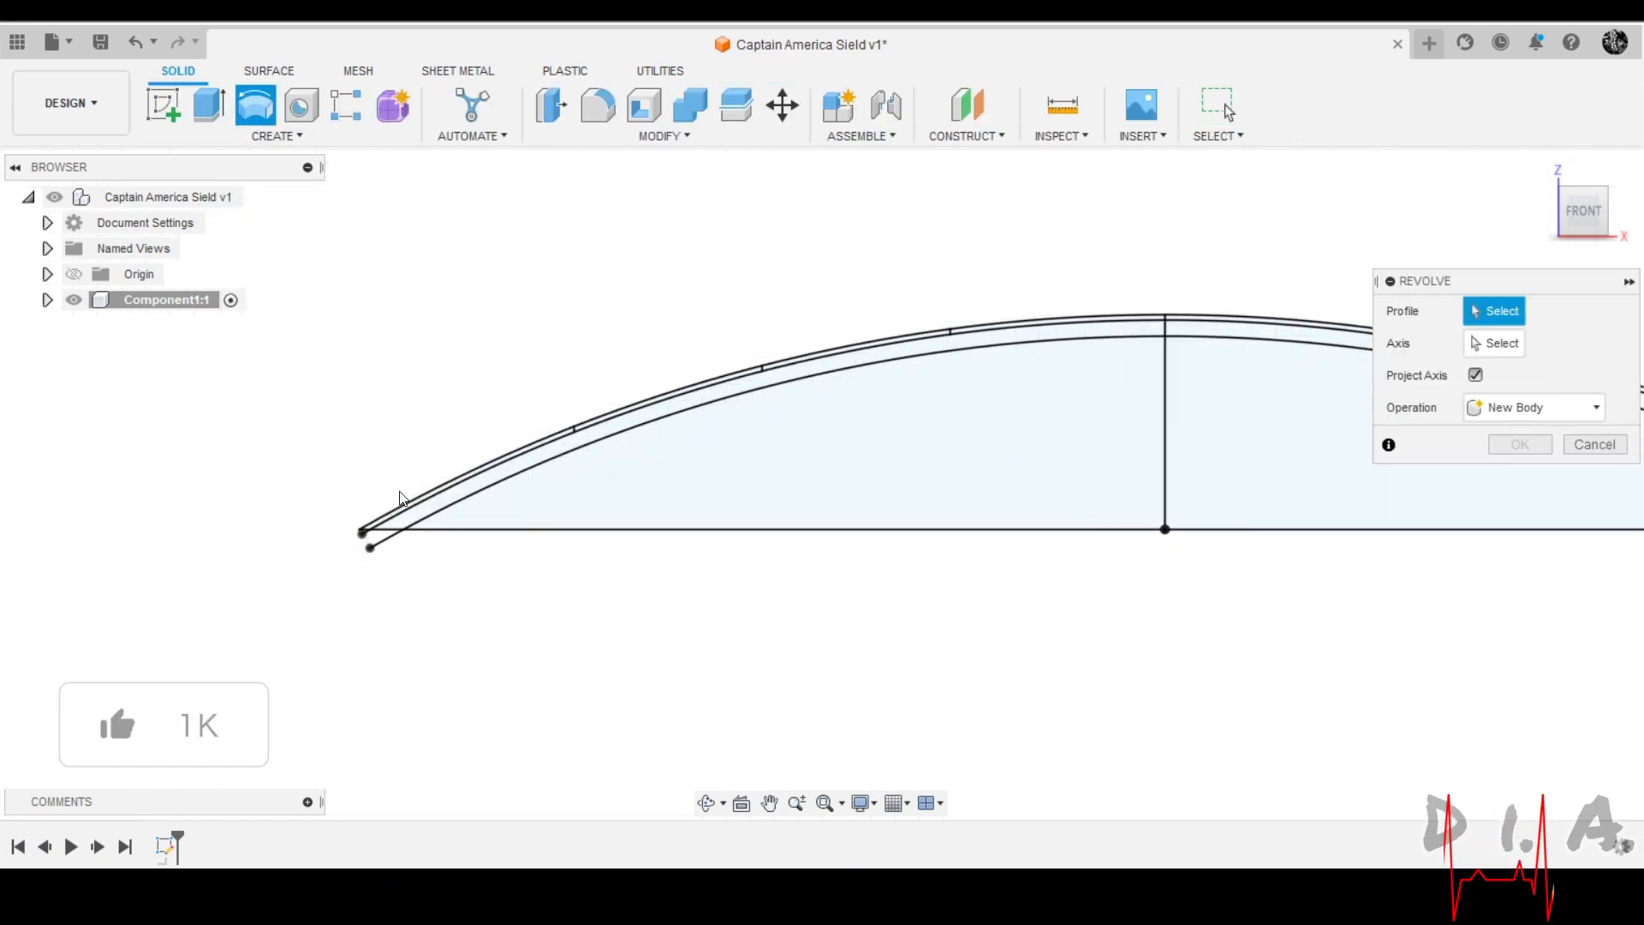
click(424, 527)
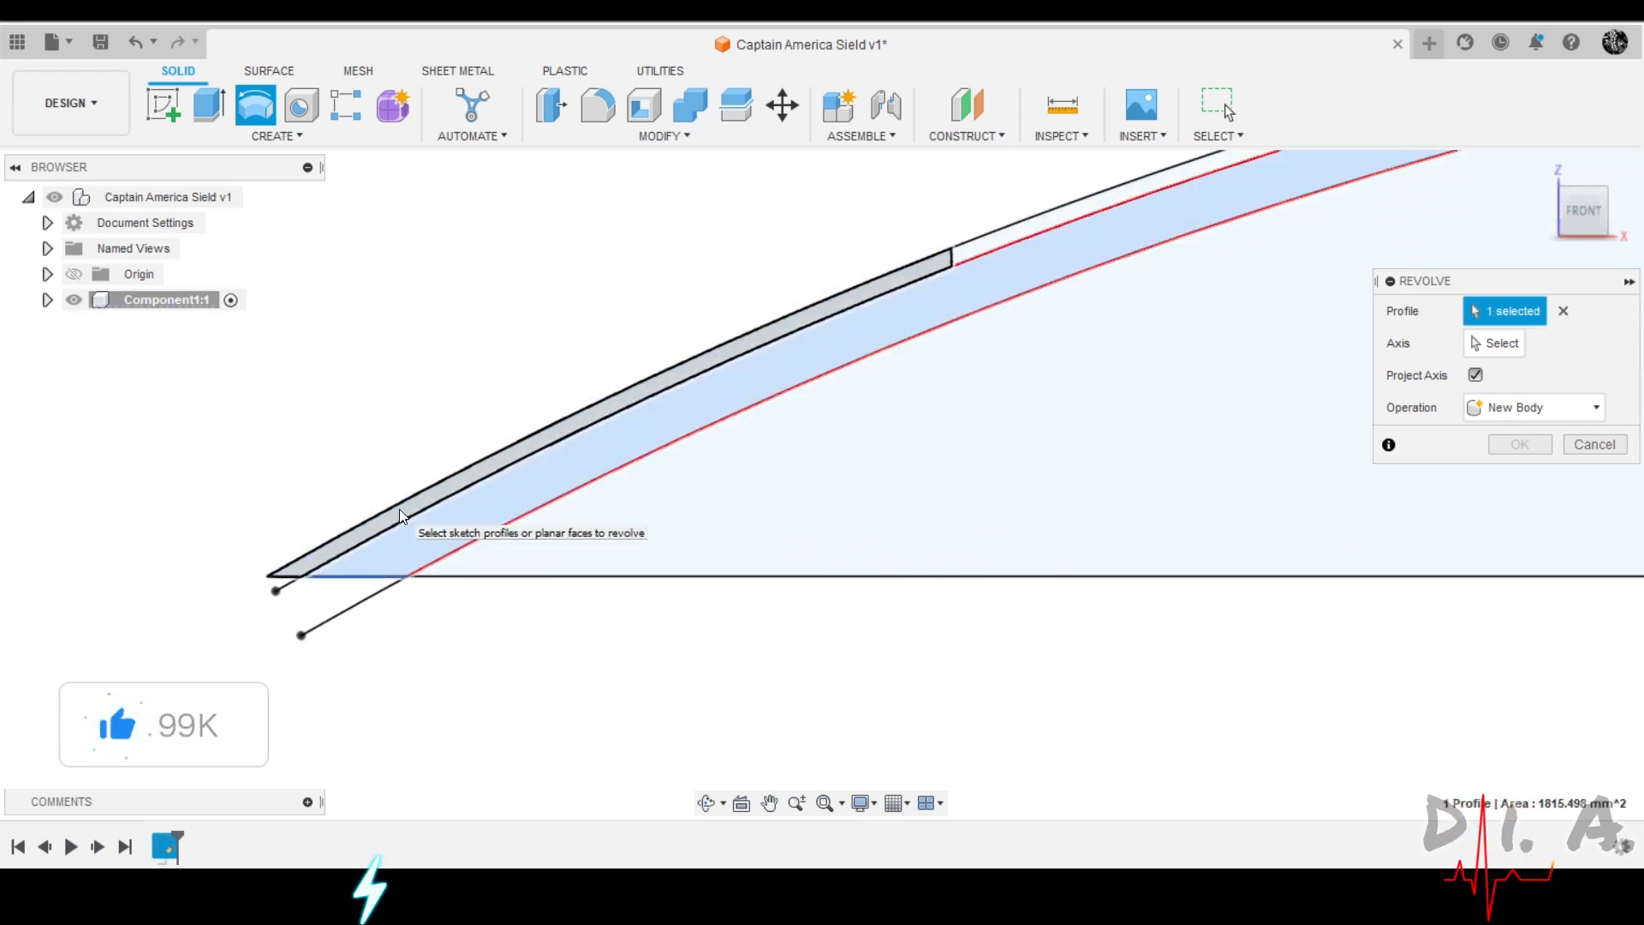
click(400, 522)
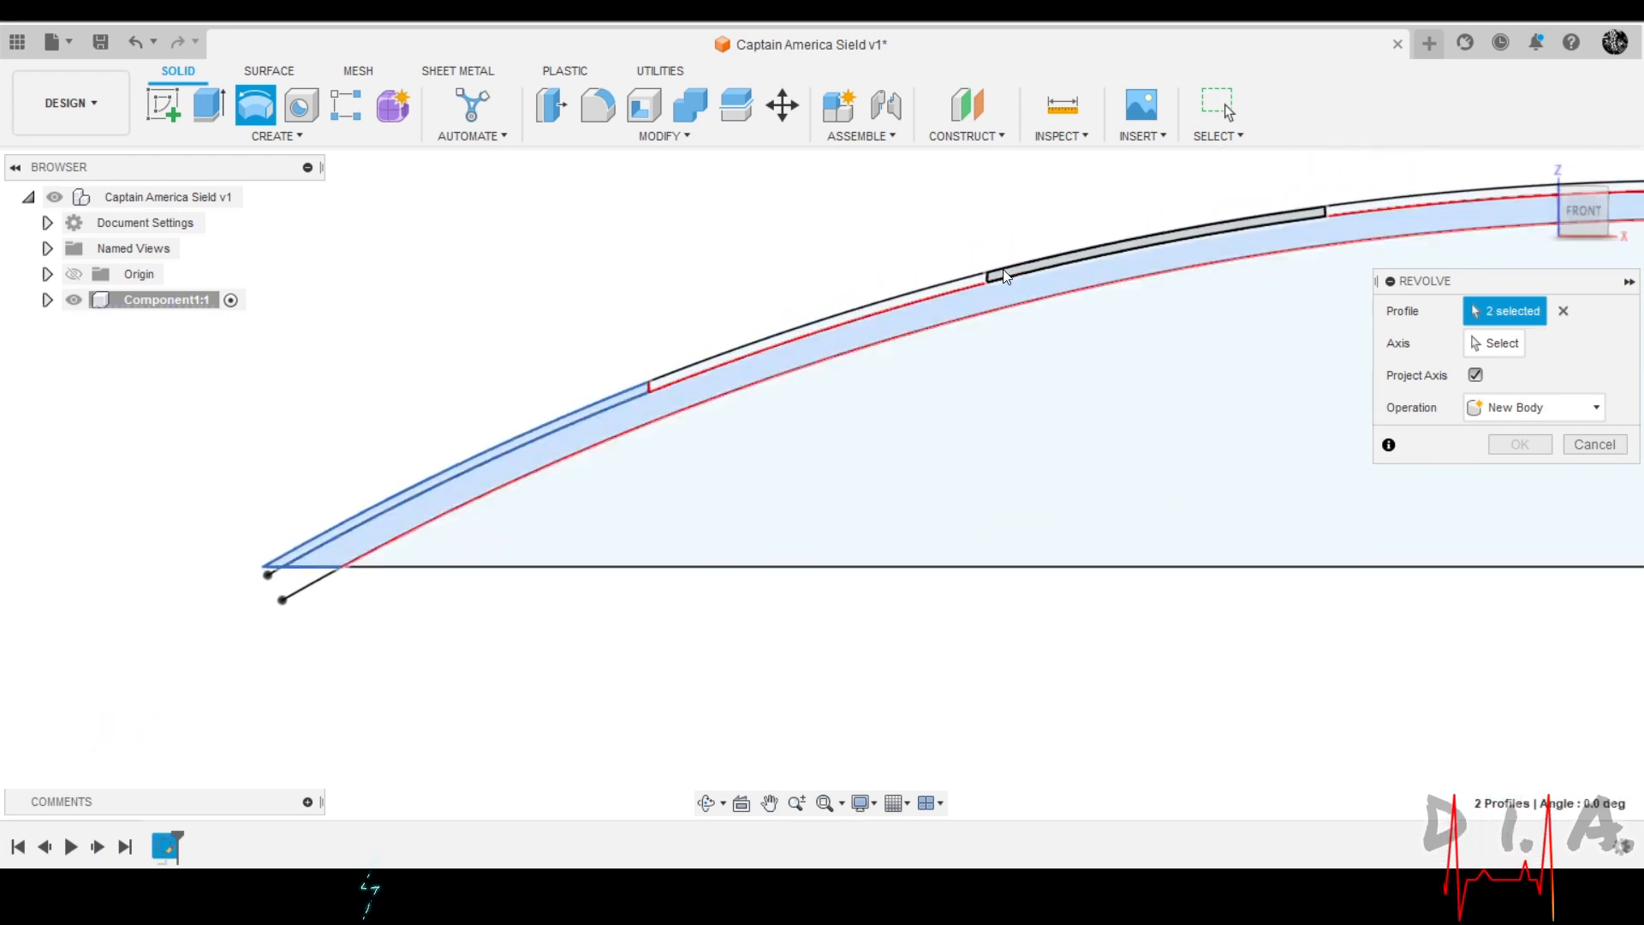
click(1009, 276)
scroll(349, 395, down, 3)
scroll(928, 285, up, 2)
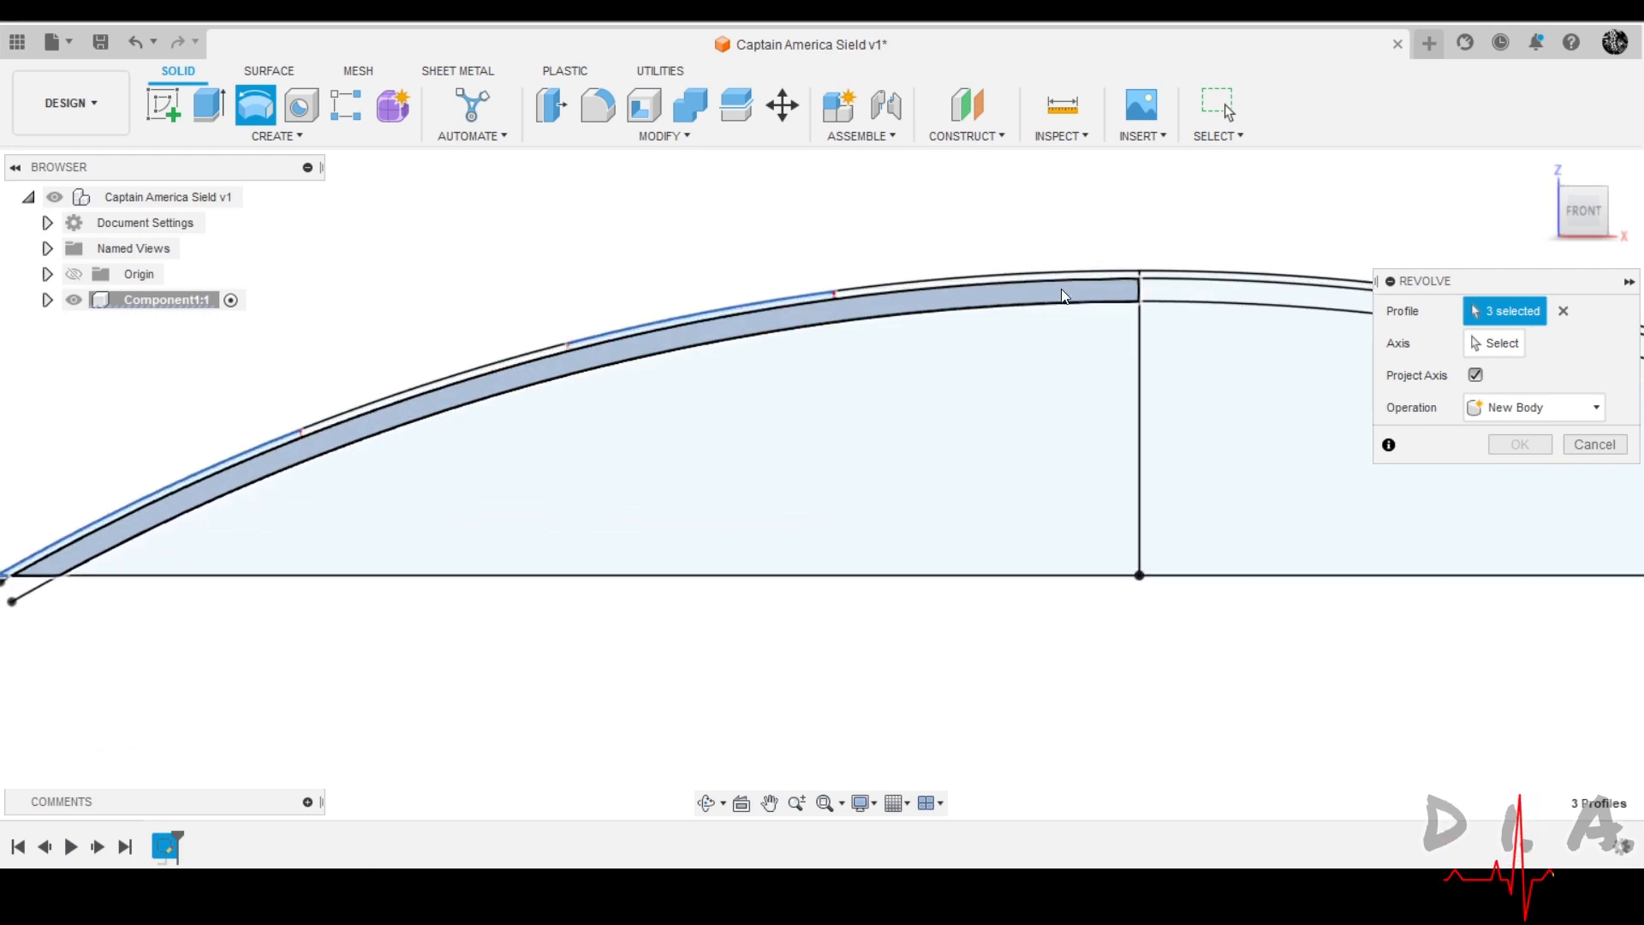
scroll(741, 255, down, 2)
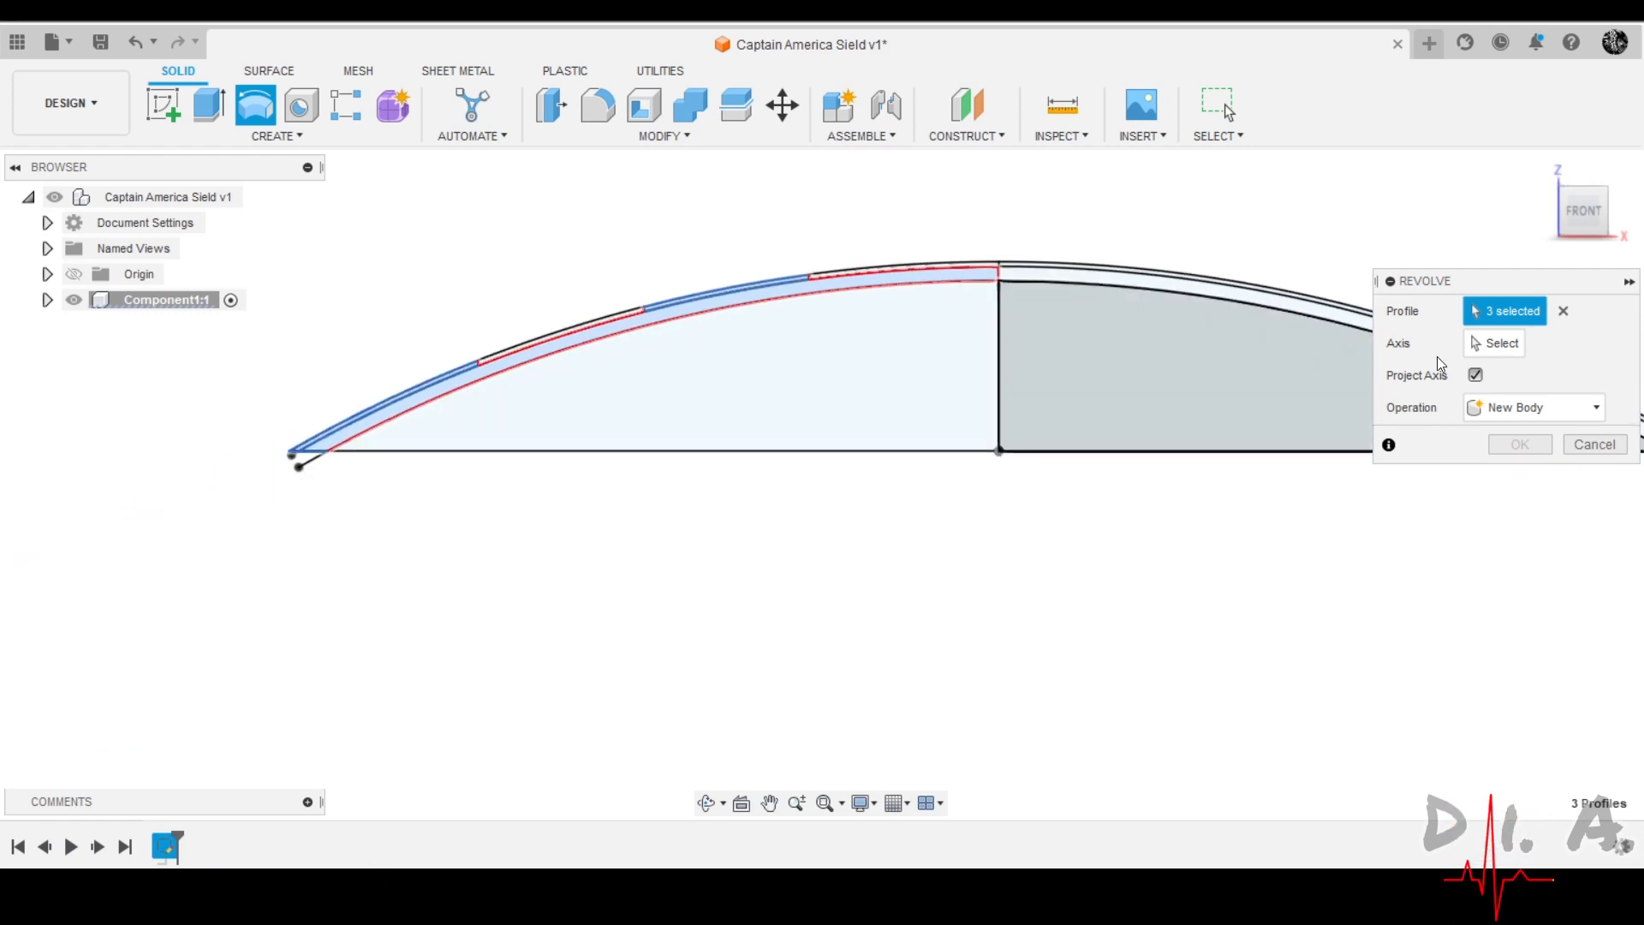
Revolve the three selected profiles 360 degrees about the vertical centre line as a new body.
click(1504, 344)
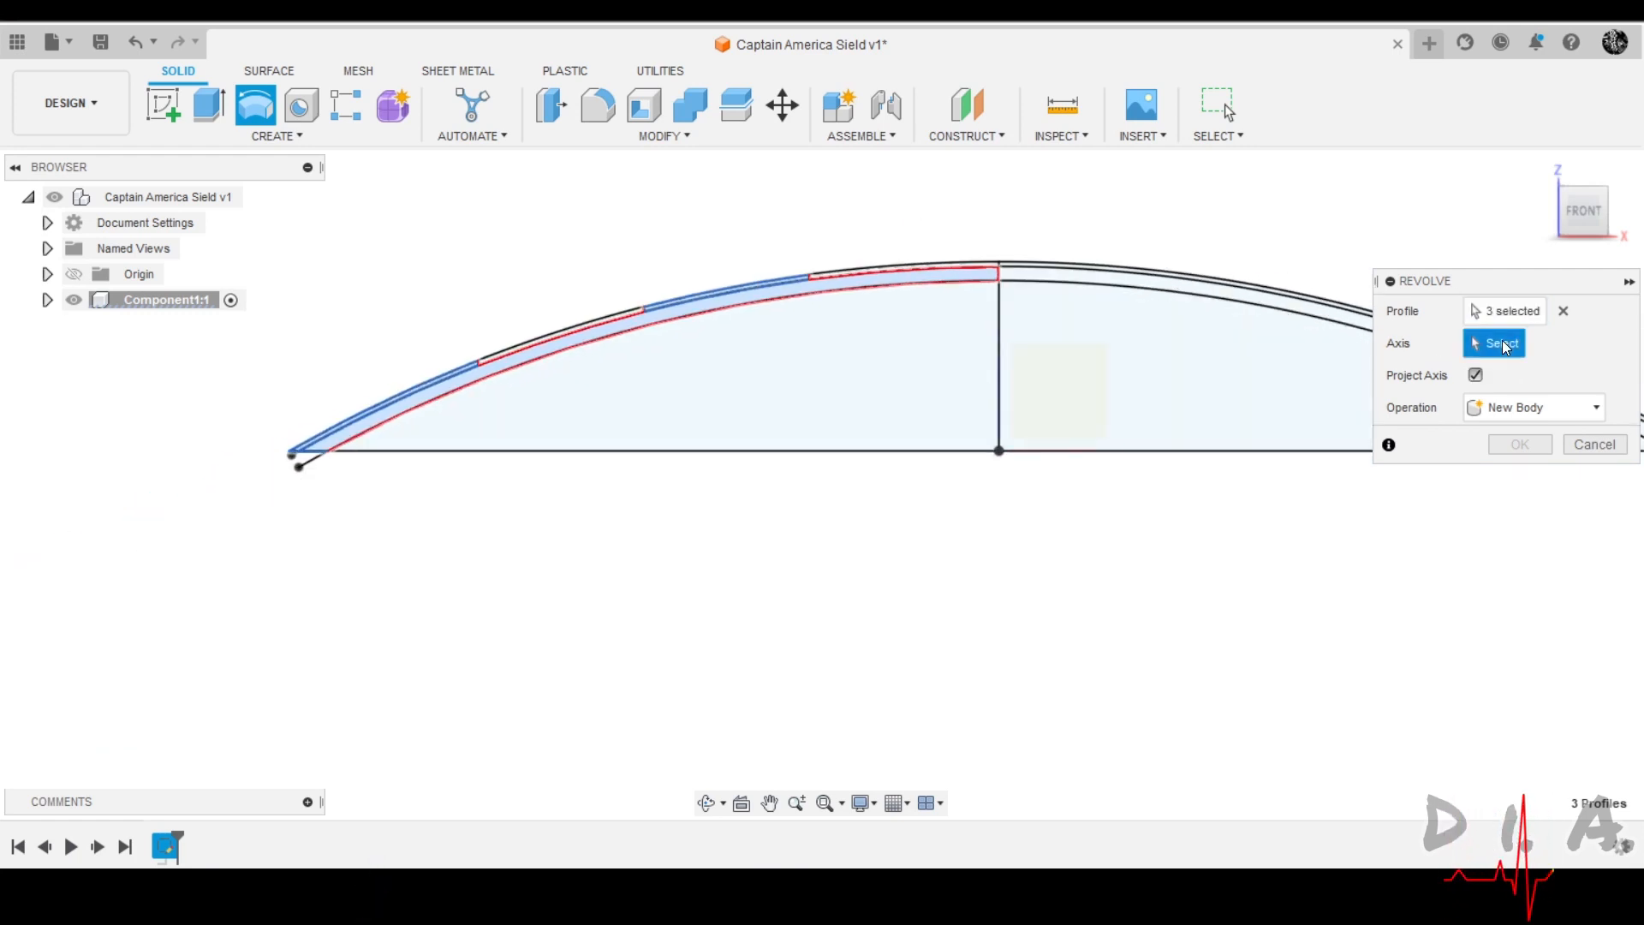
click(999, 372)
click(861, 135)
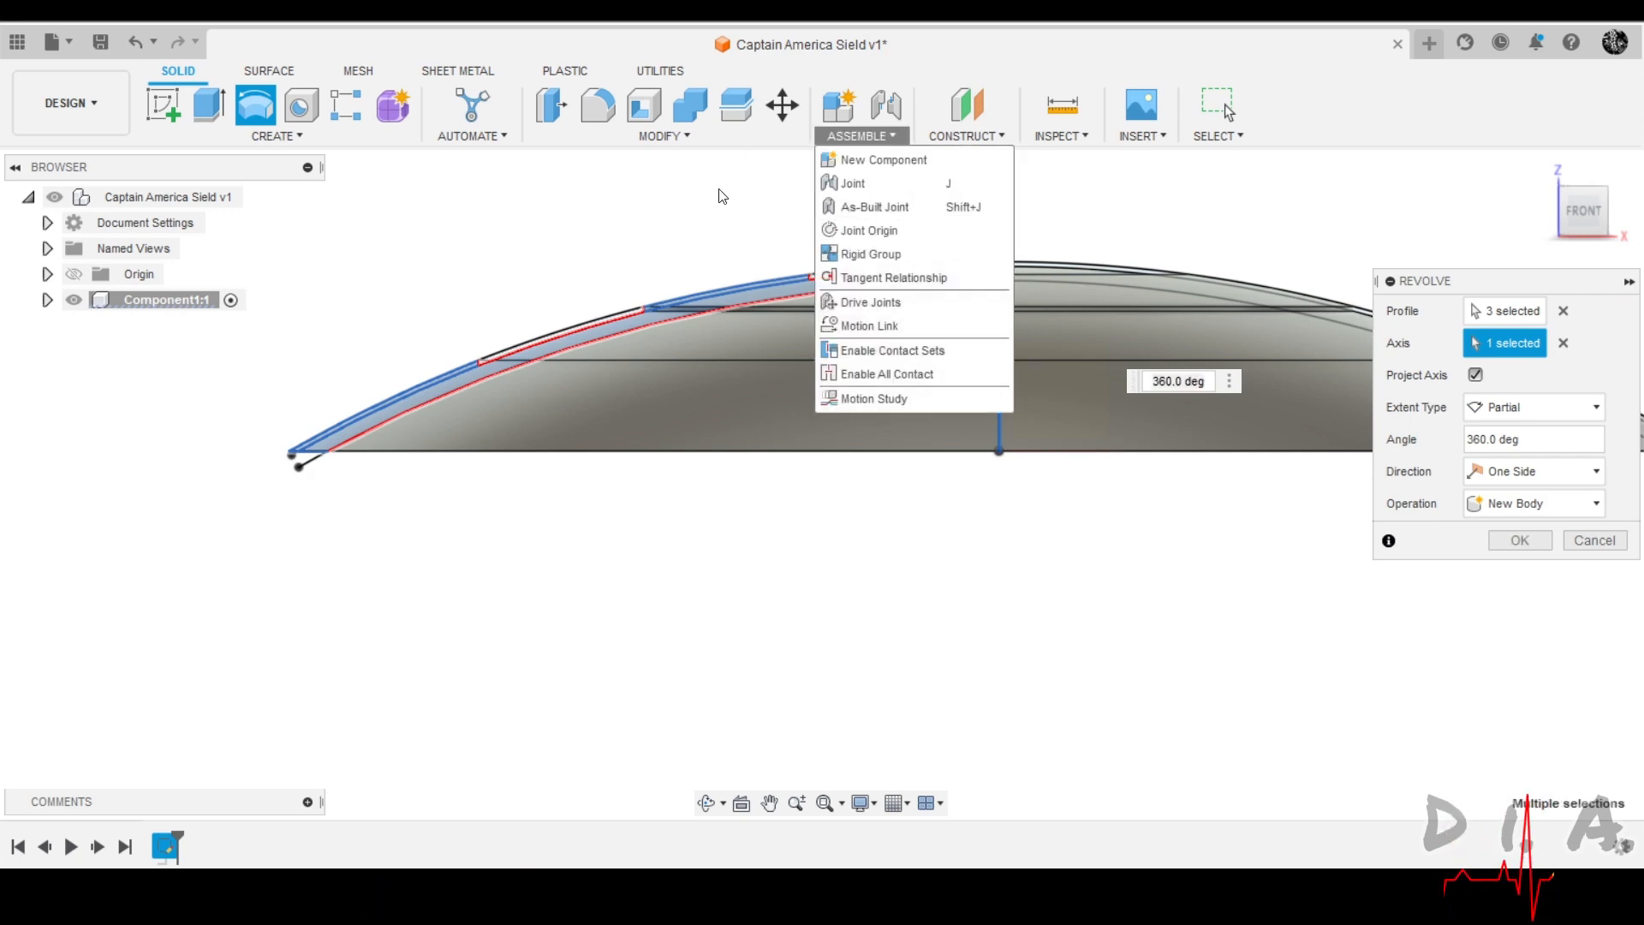
shift+middle_drag(615, 233, 632, 330)
scroll(634, 326, down, 5)
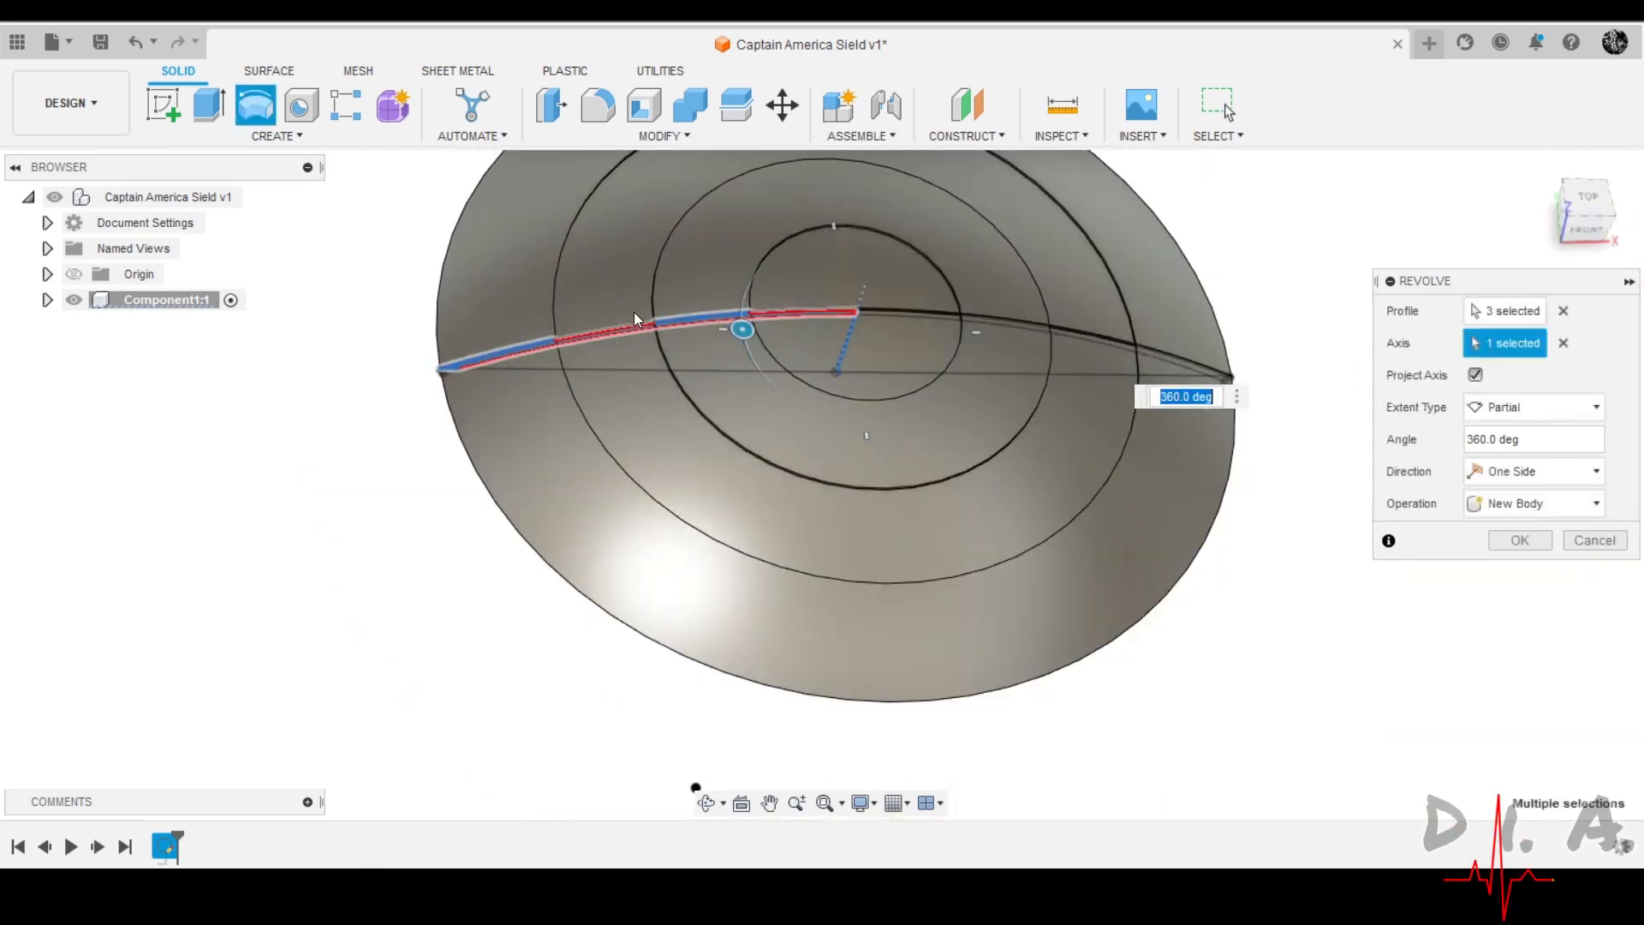
click(1520, 540)
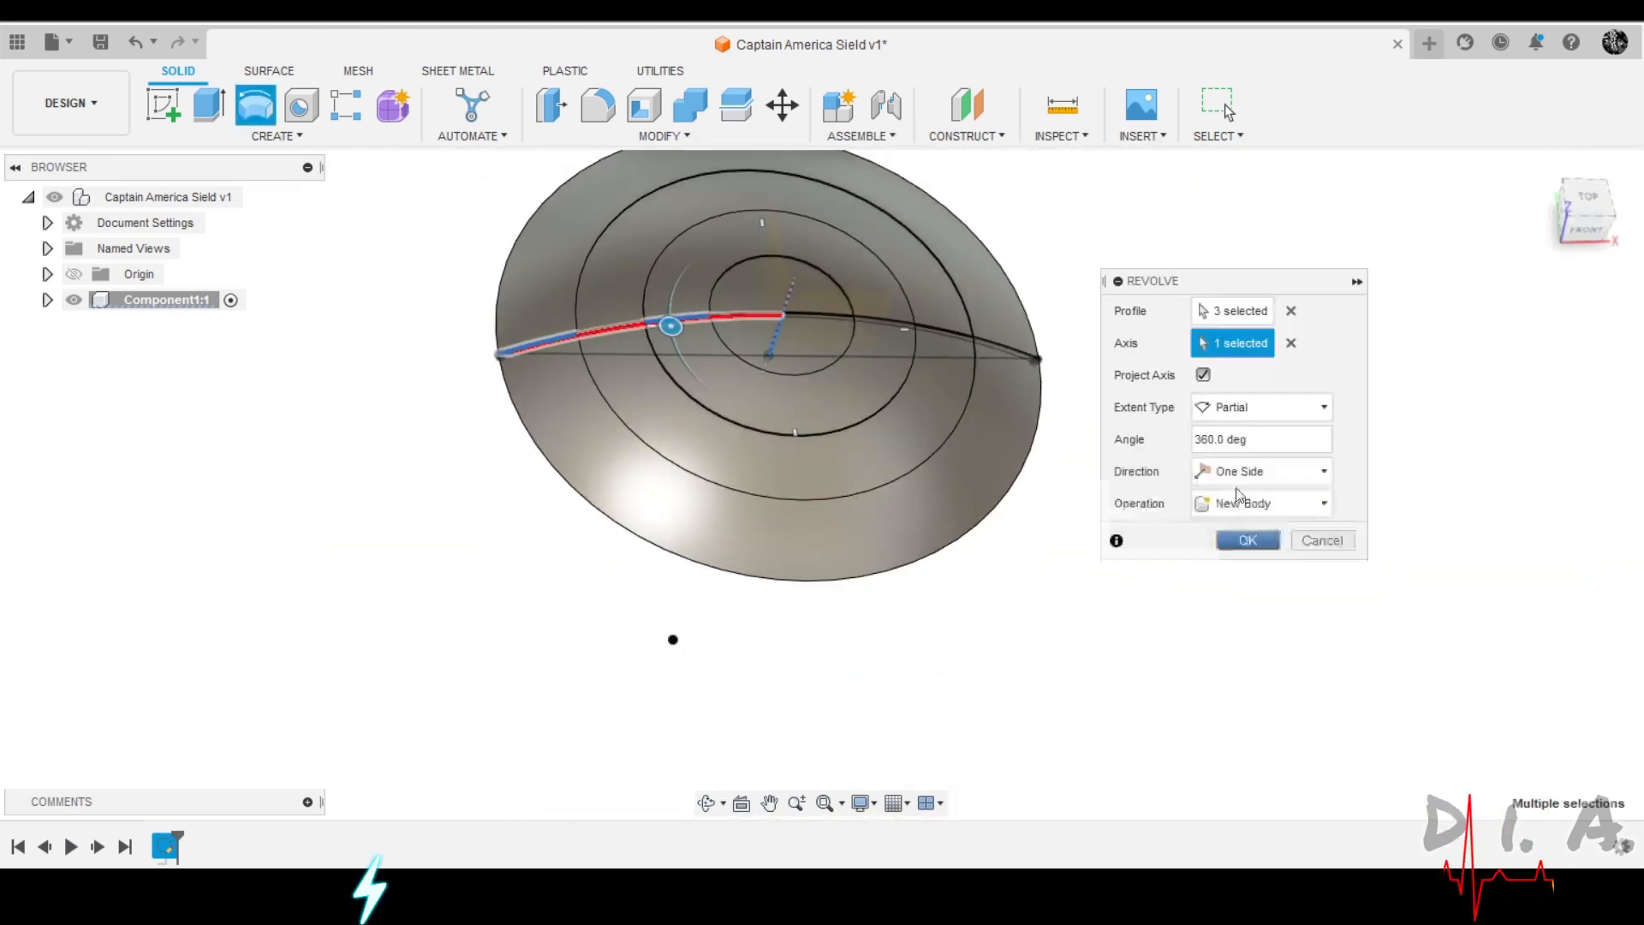
Save the revolved shield as a new version with the description User Saved.
shift+middle_drag(1050, 631, 724, 304)
scroll(845, 373, up, 4)
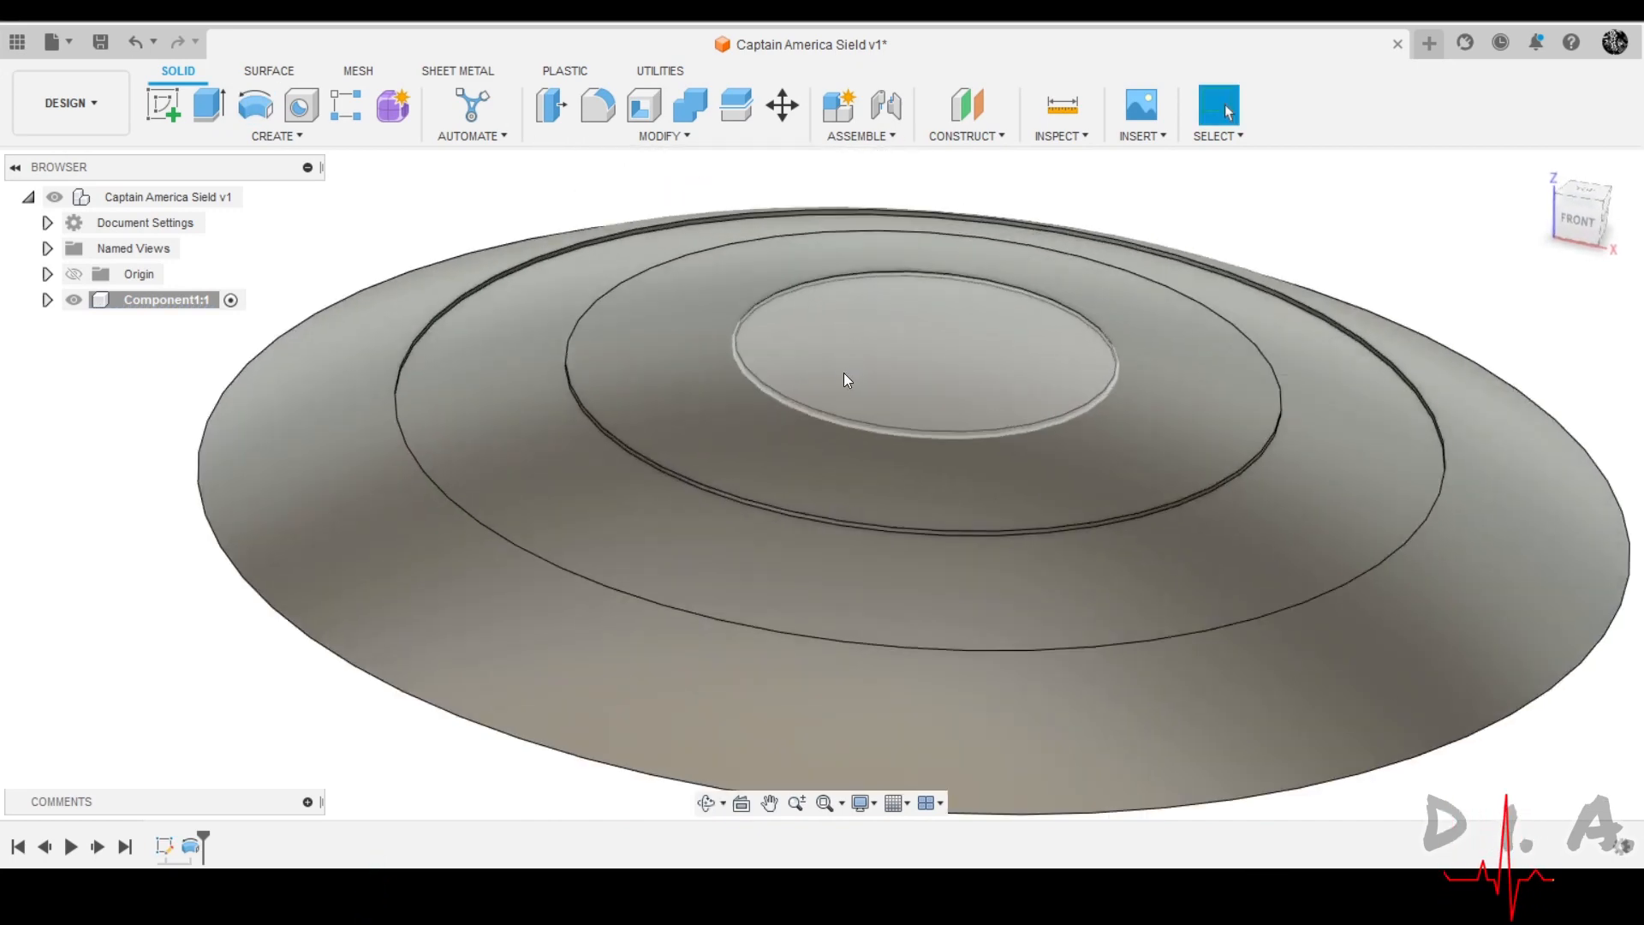
shift+middle_drag(845, 372, 791, 494)
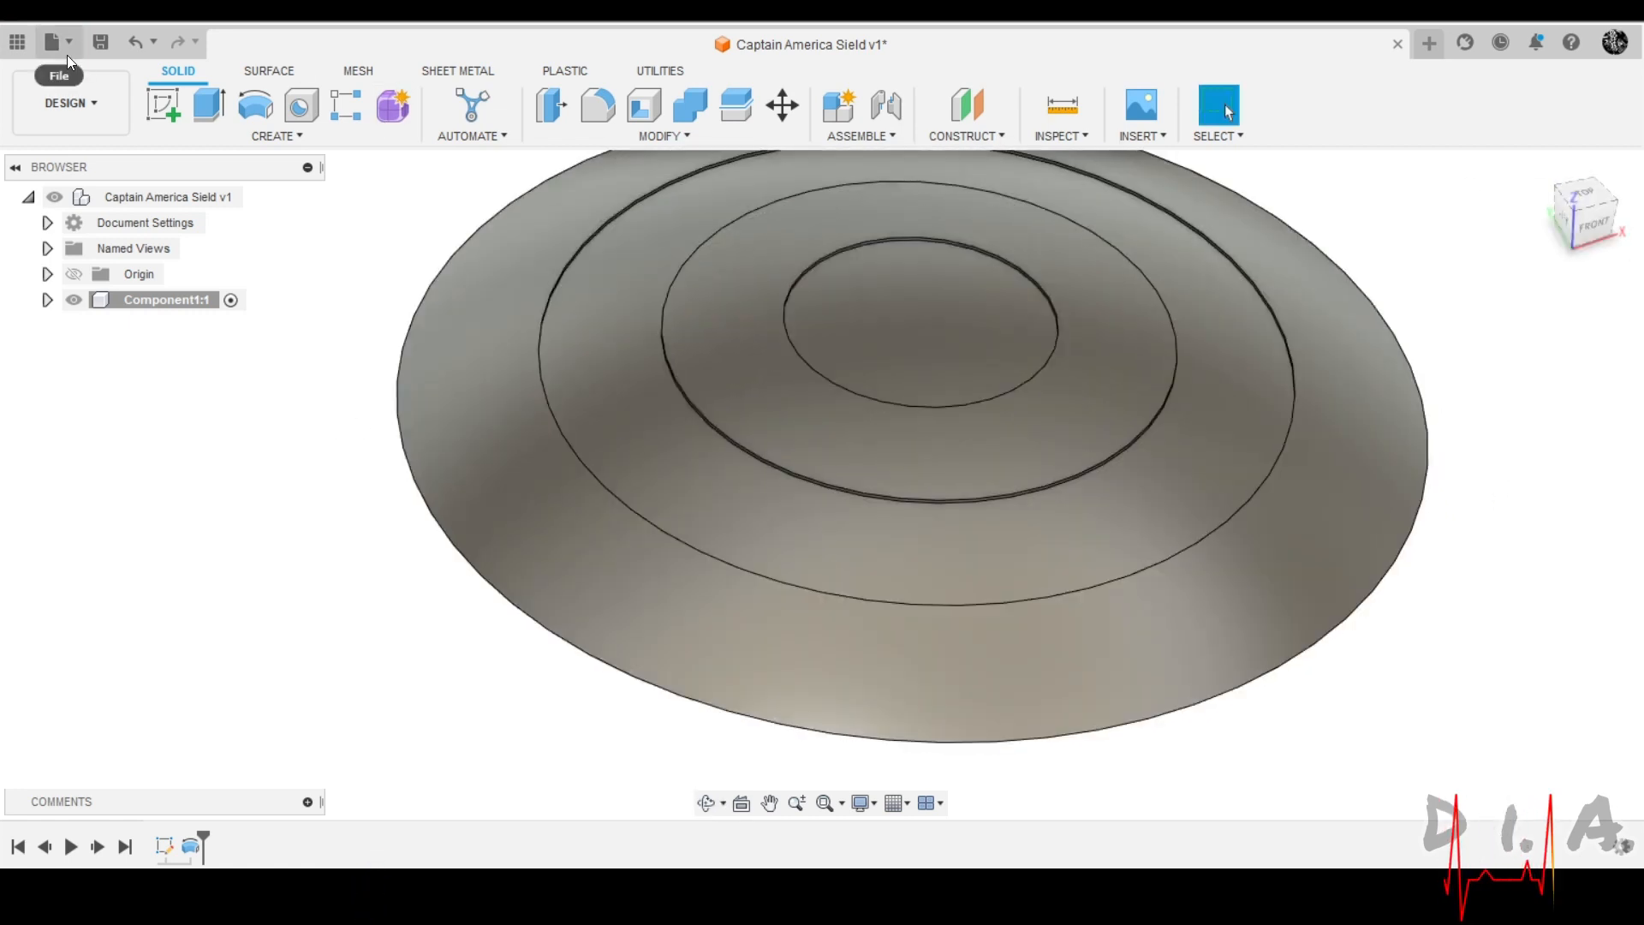
click(100, 43)
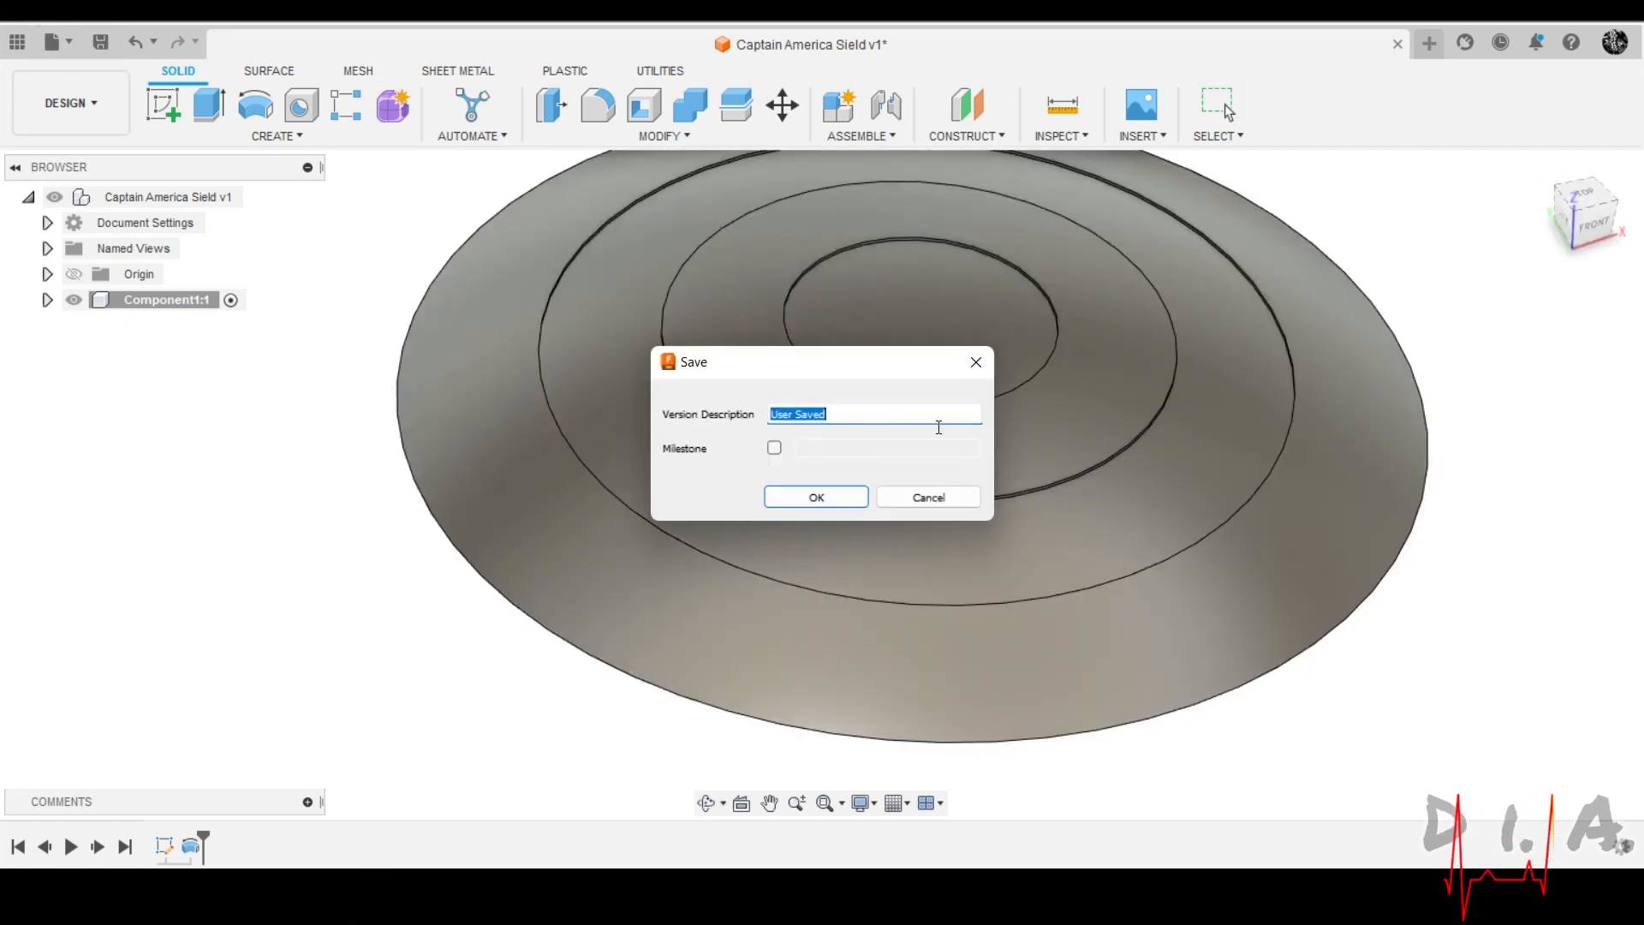
click(788, 498)
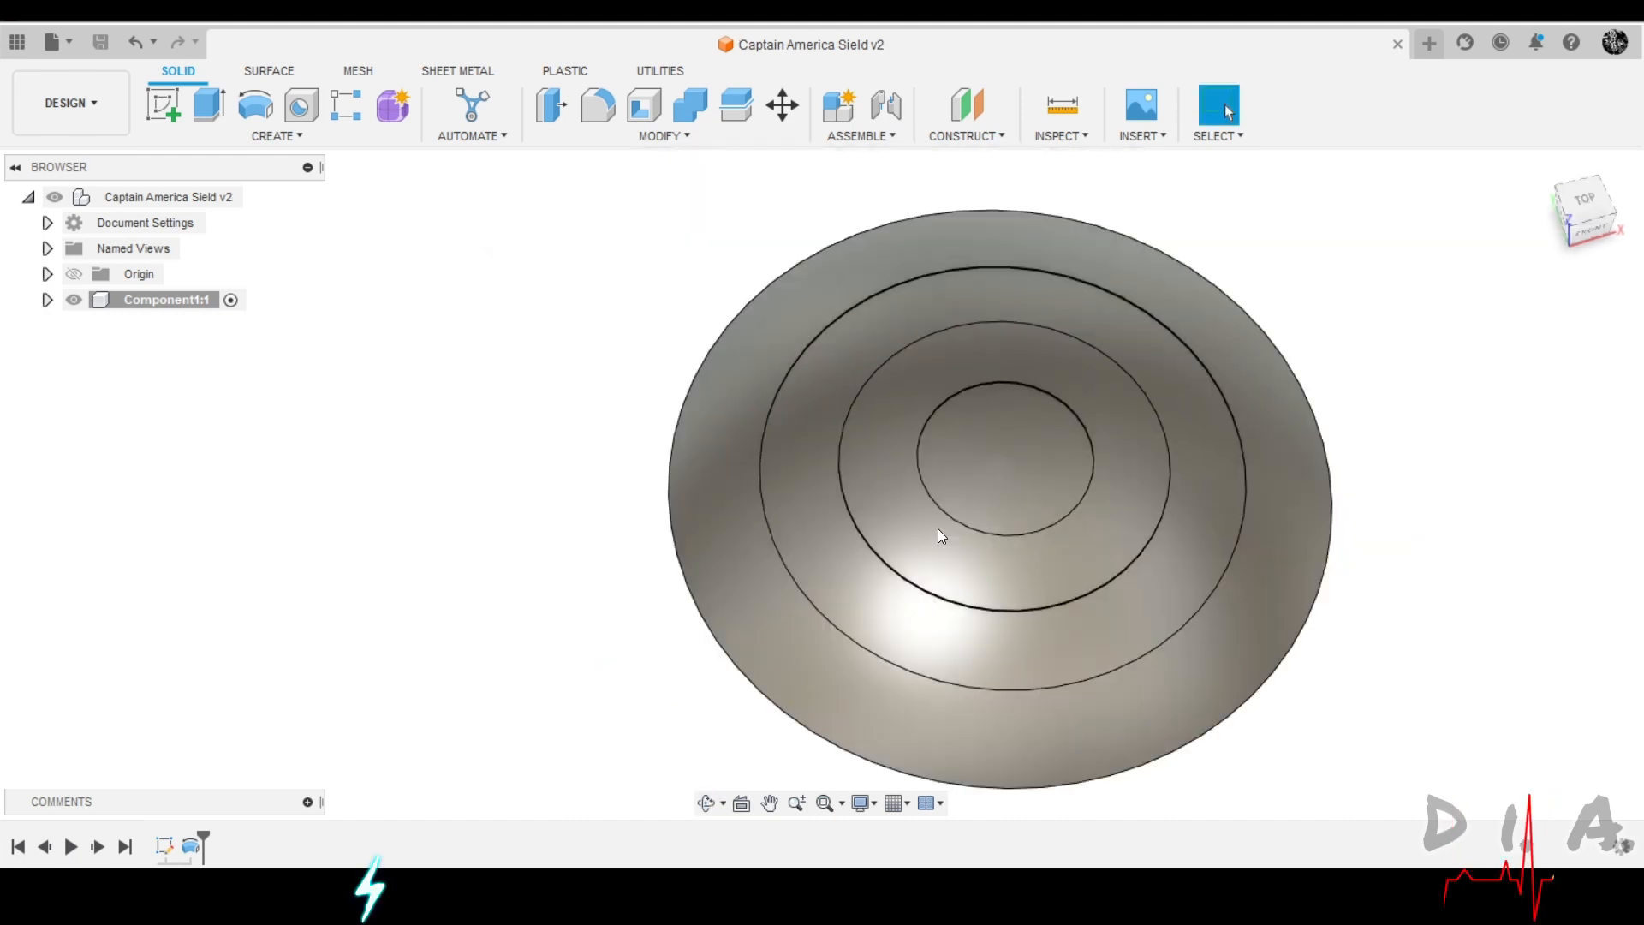
Examine the revolved shield's stepped front rings and its hollow underside from several angles.
shift+middle_drag(835, 430, 1078, 526)
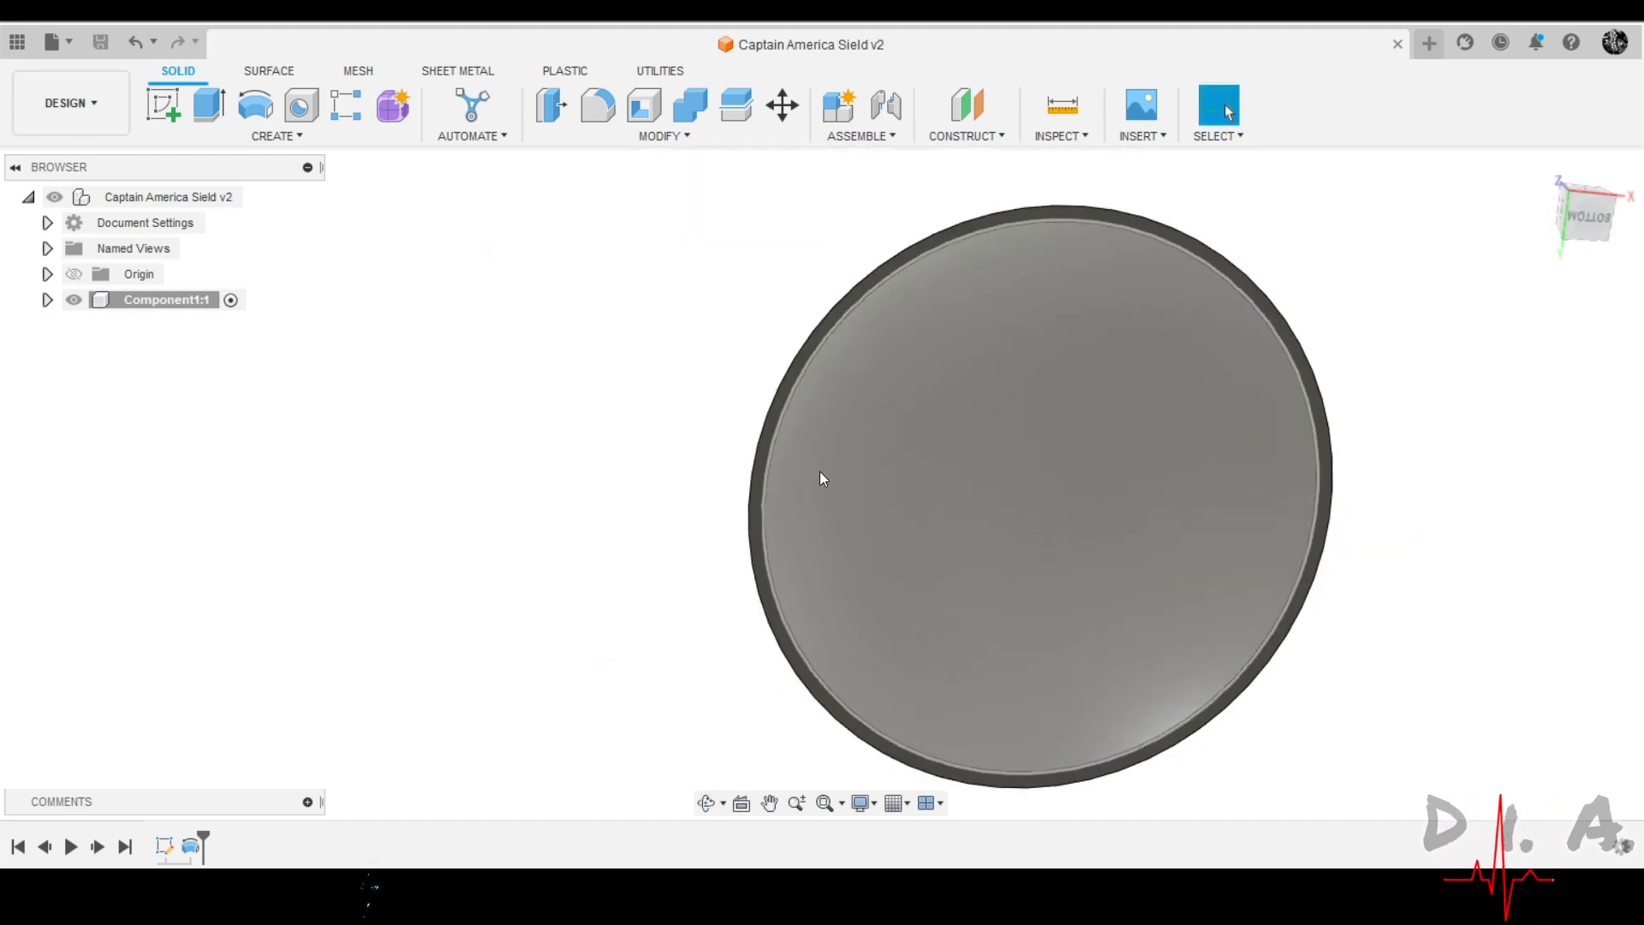
scroll(819, 478, down, 3)
shift+middle_drag(720, 403, 901, 545)
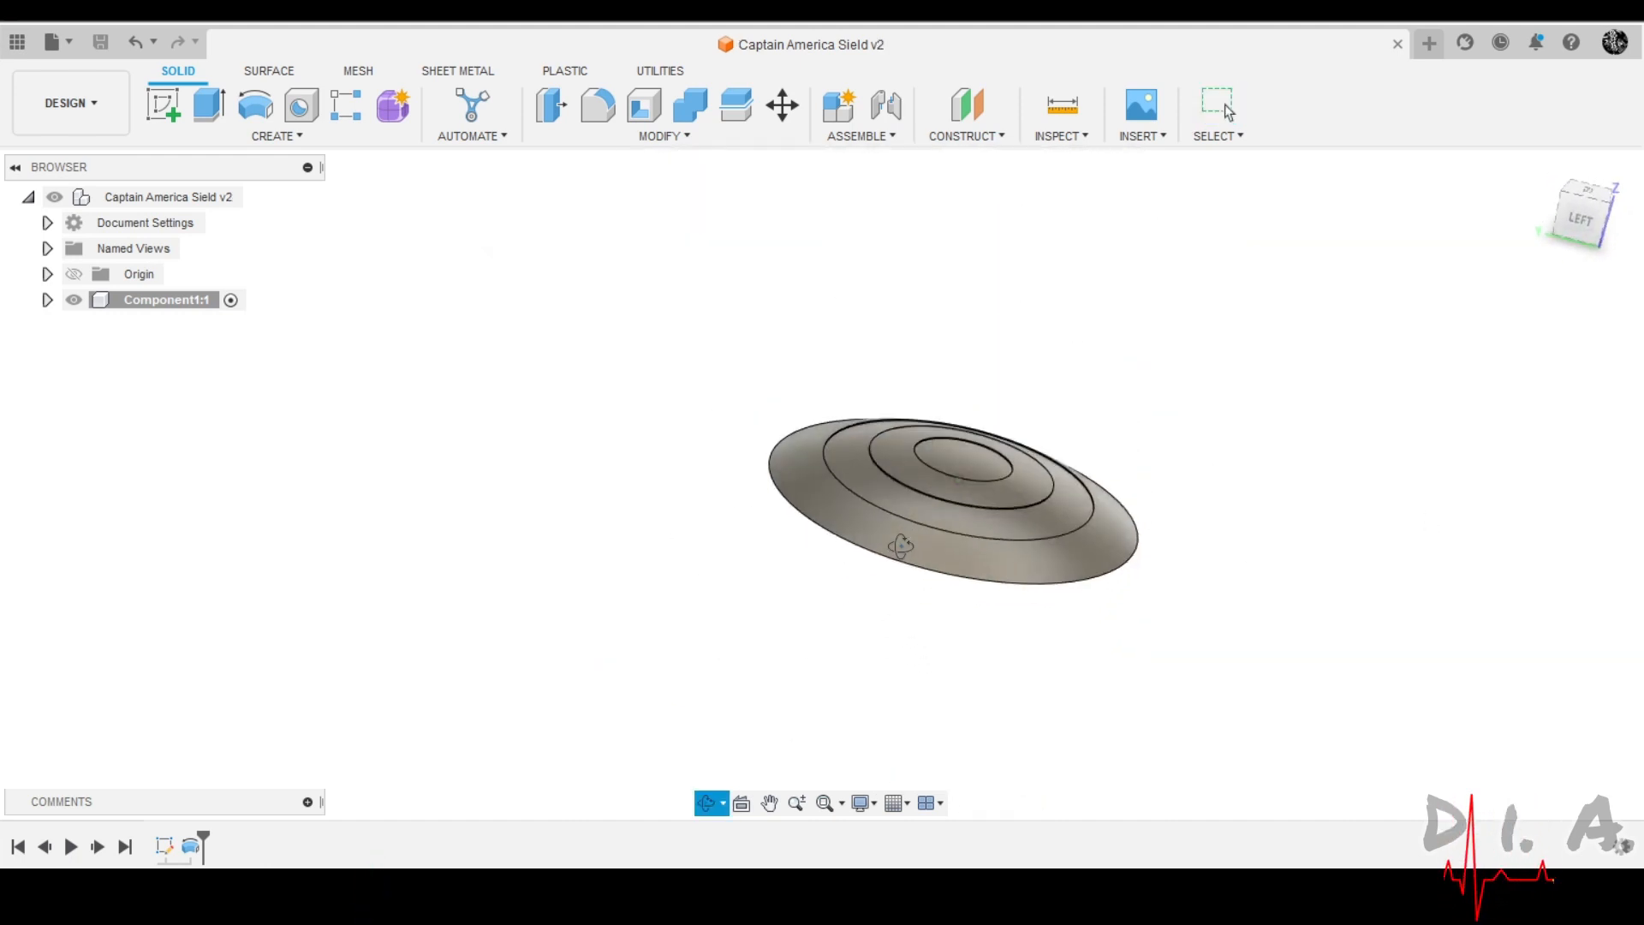
drag(901, 545, 862, 599)
key(Escape)
scroll(934, 479, up, 5)
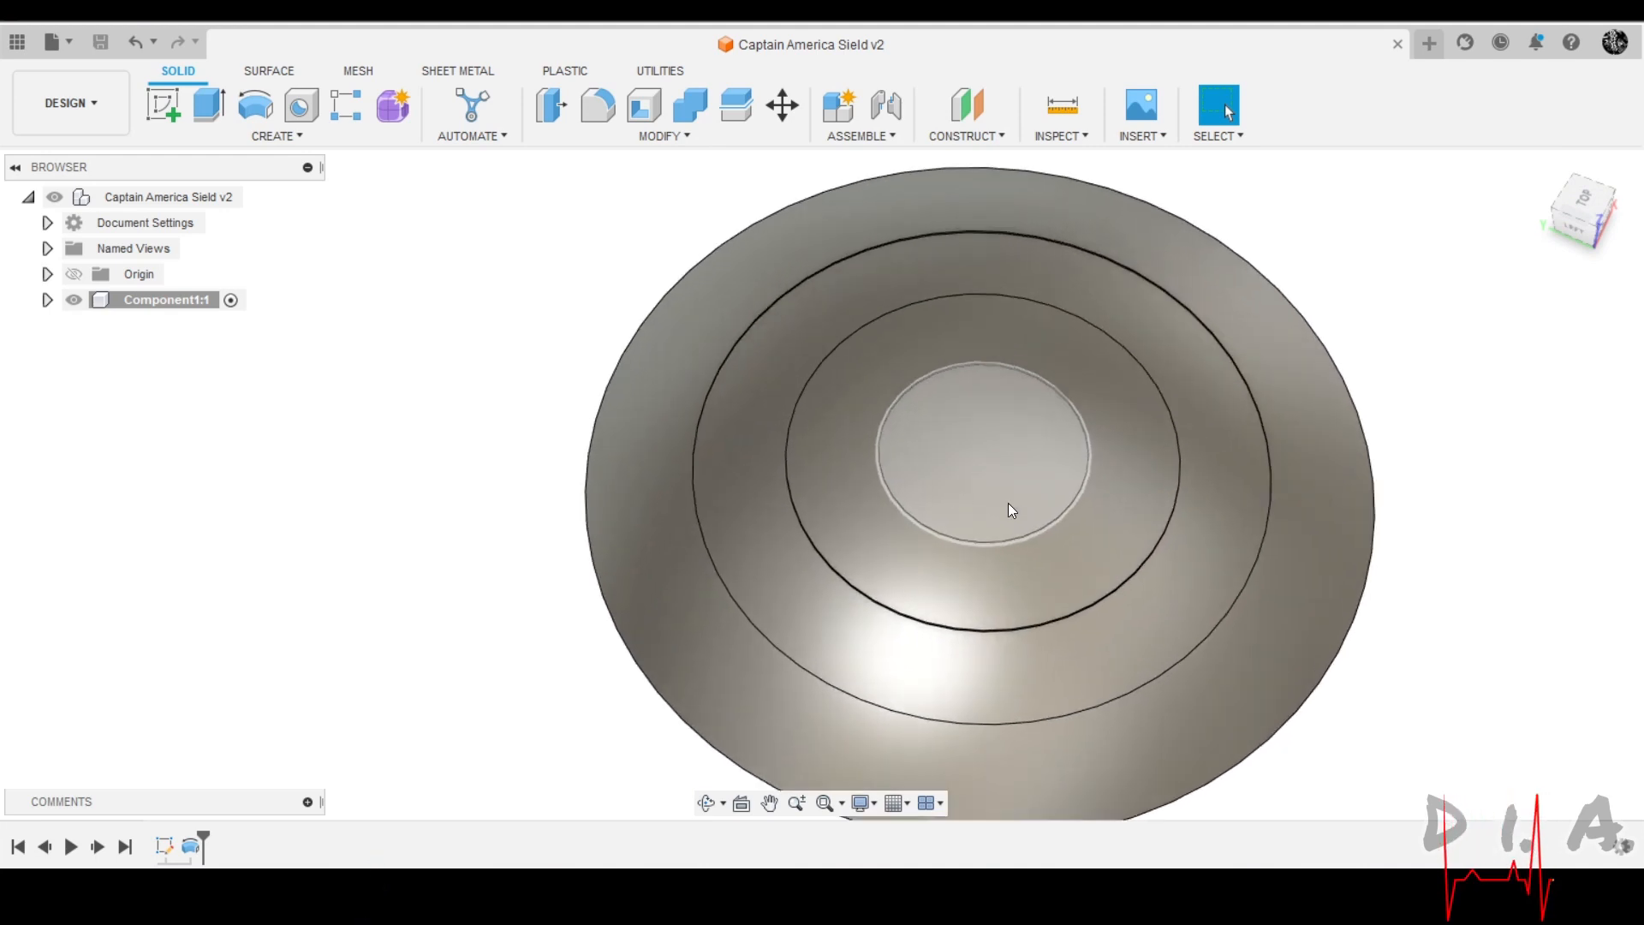
scroll(1000, 492, down, 4)
shift+middle_drag(983, 449, 1099, 438)
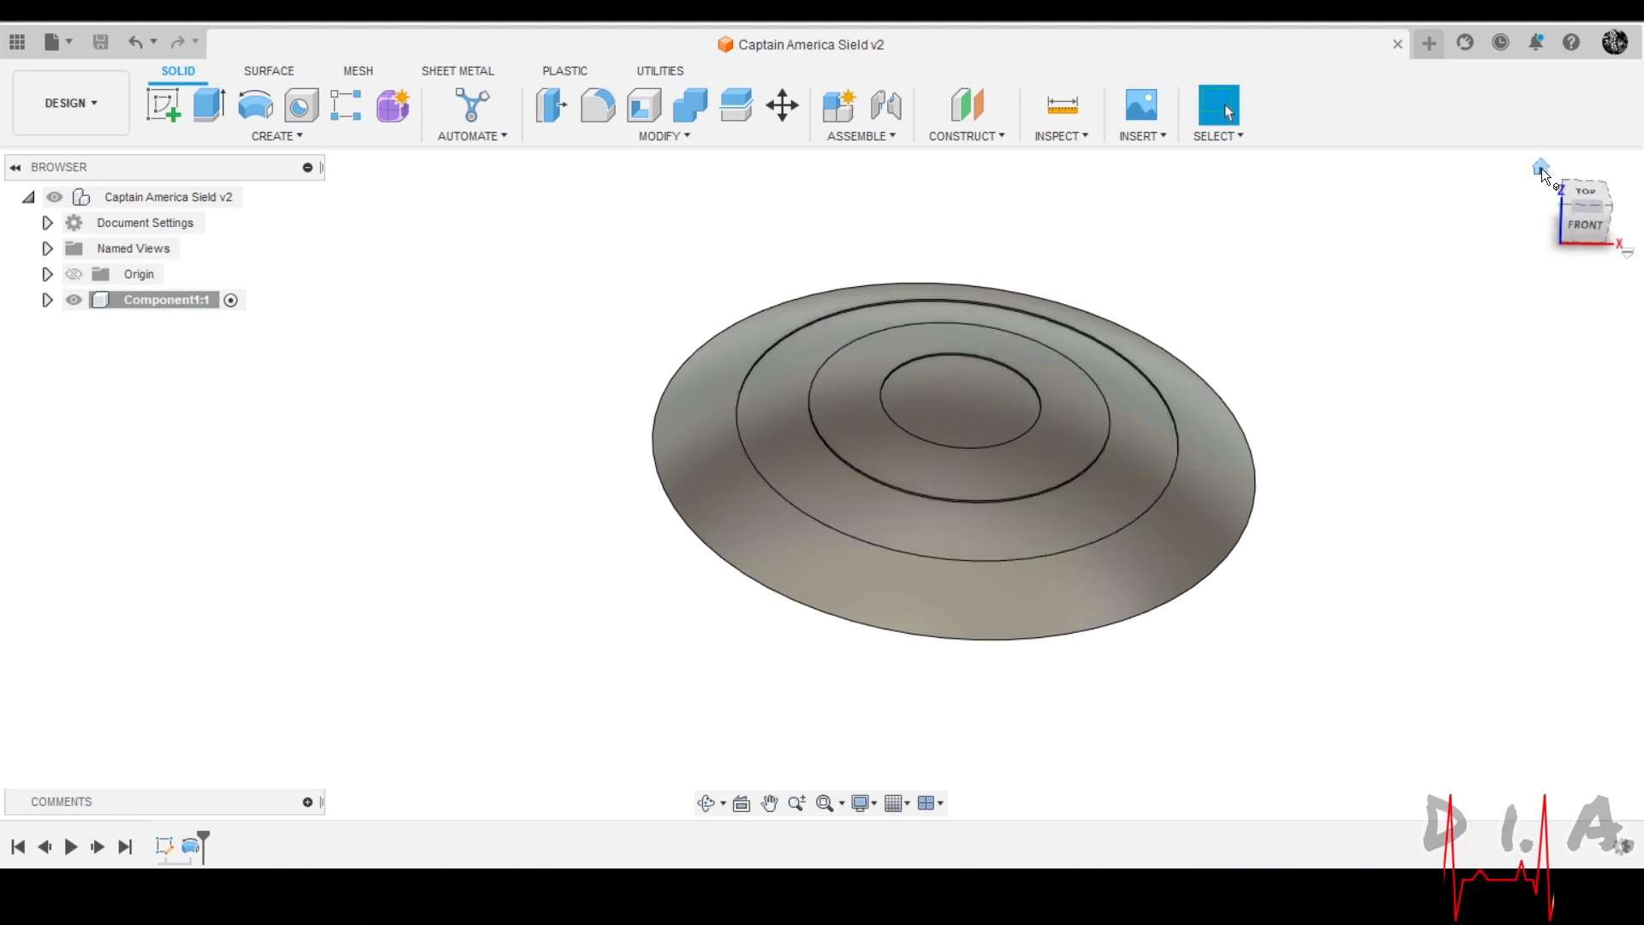
Create a sketch on the horizontal origin plane at the shield's base and look at it from above.
click(1542, 167)
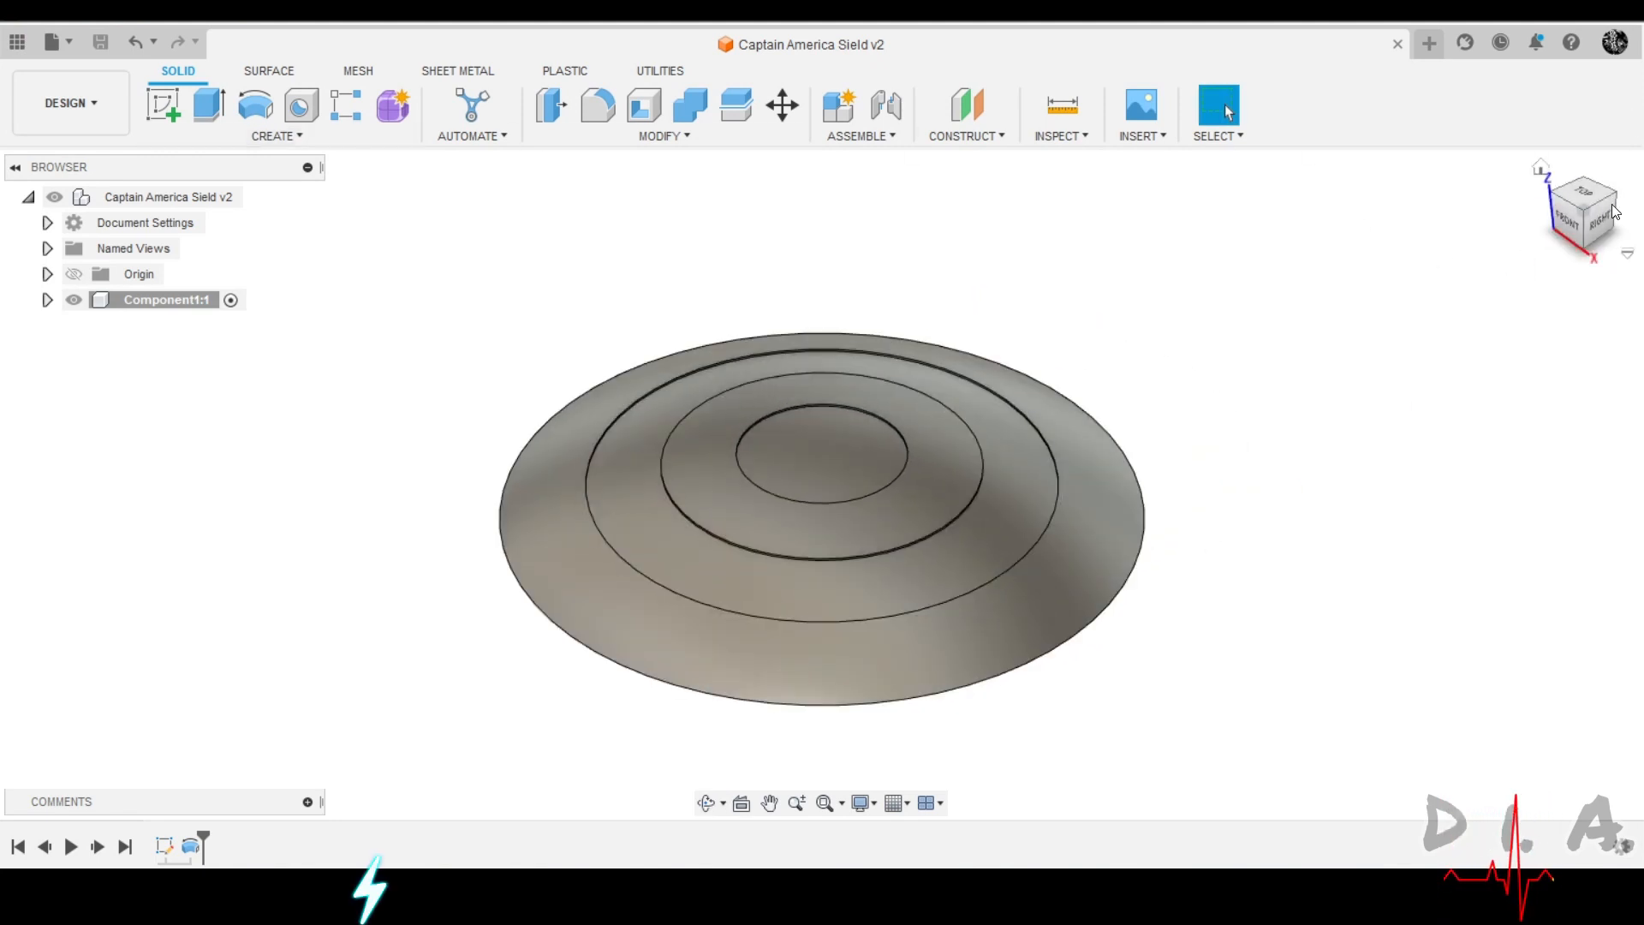
click(1582, 194)
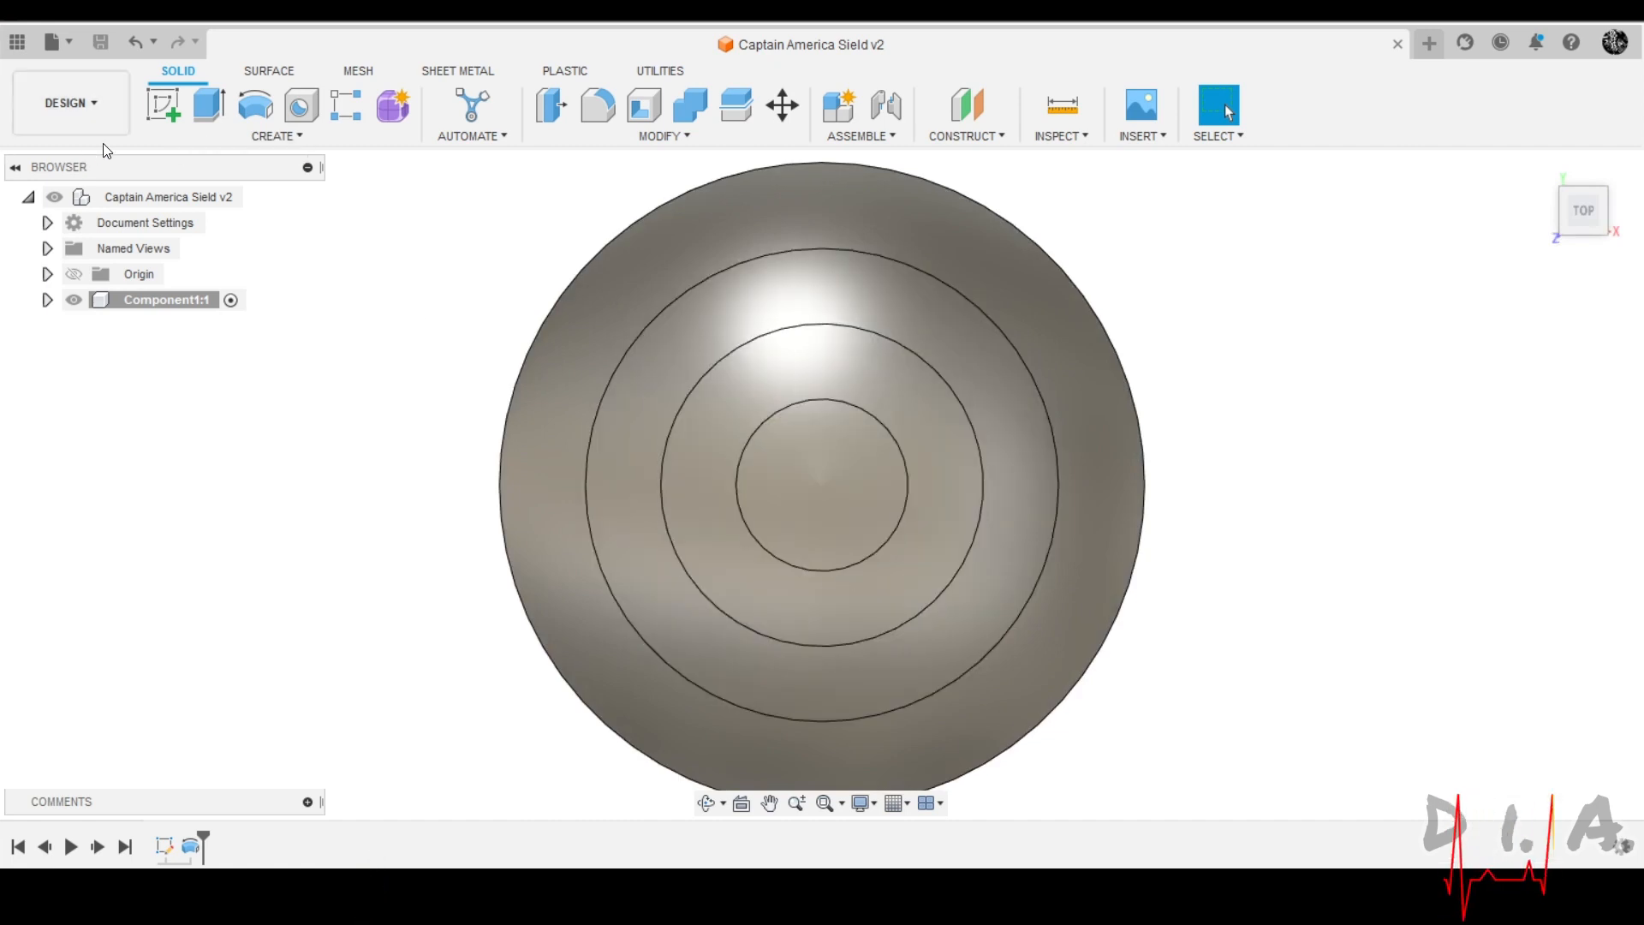
click(161, 106)
mouse_move(1332, 685)
shift+middle_down()
mouse_move(1322, 422)
mouse_move(1242, 450)
mouse_move(1047, 579)
shift+middle_up()
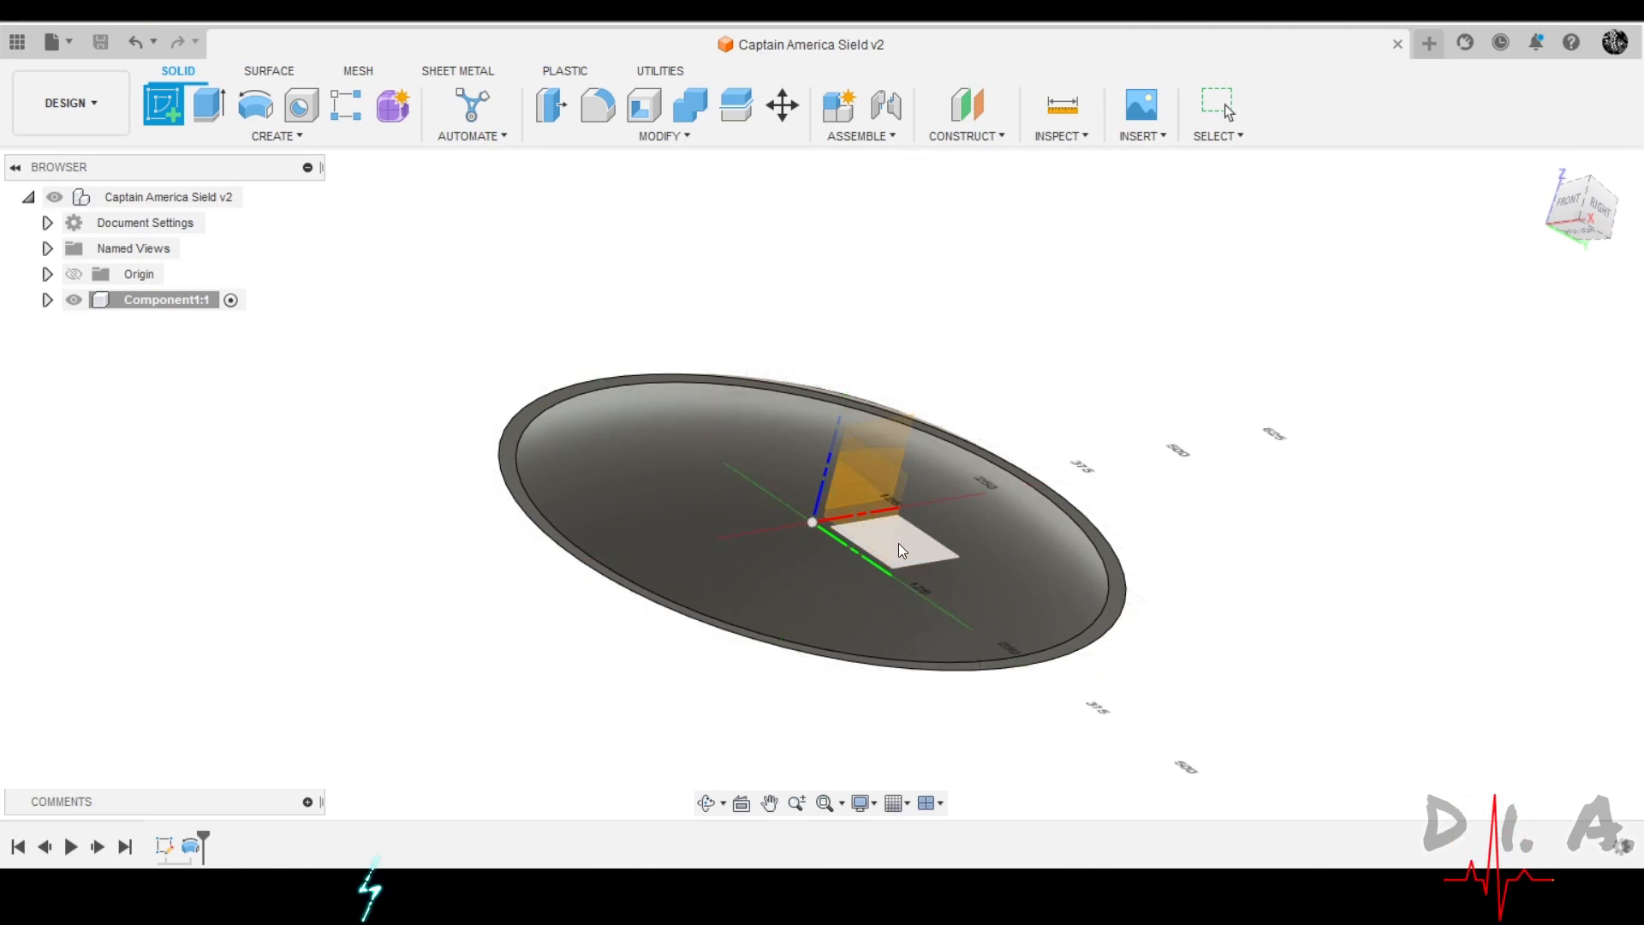
click(897, 543)
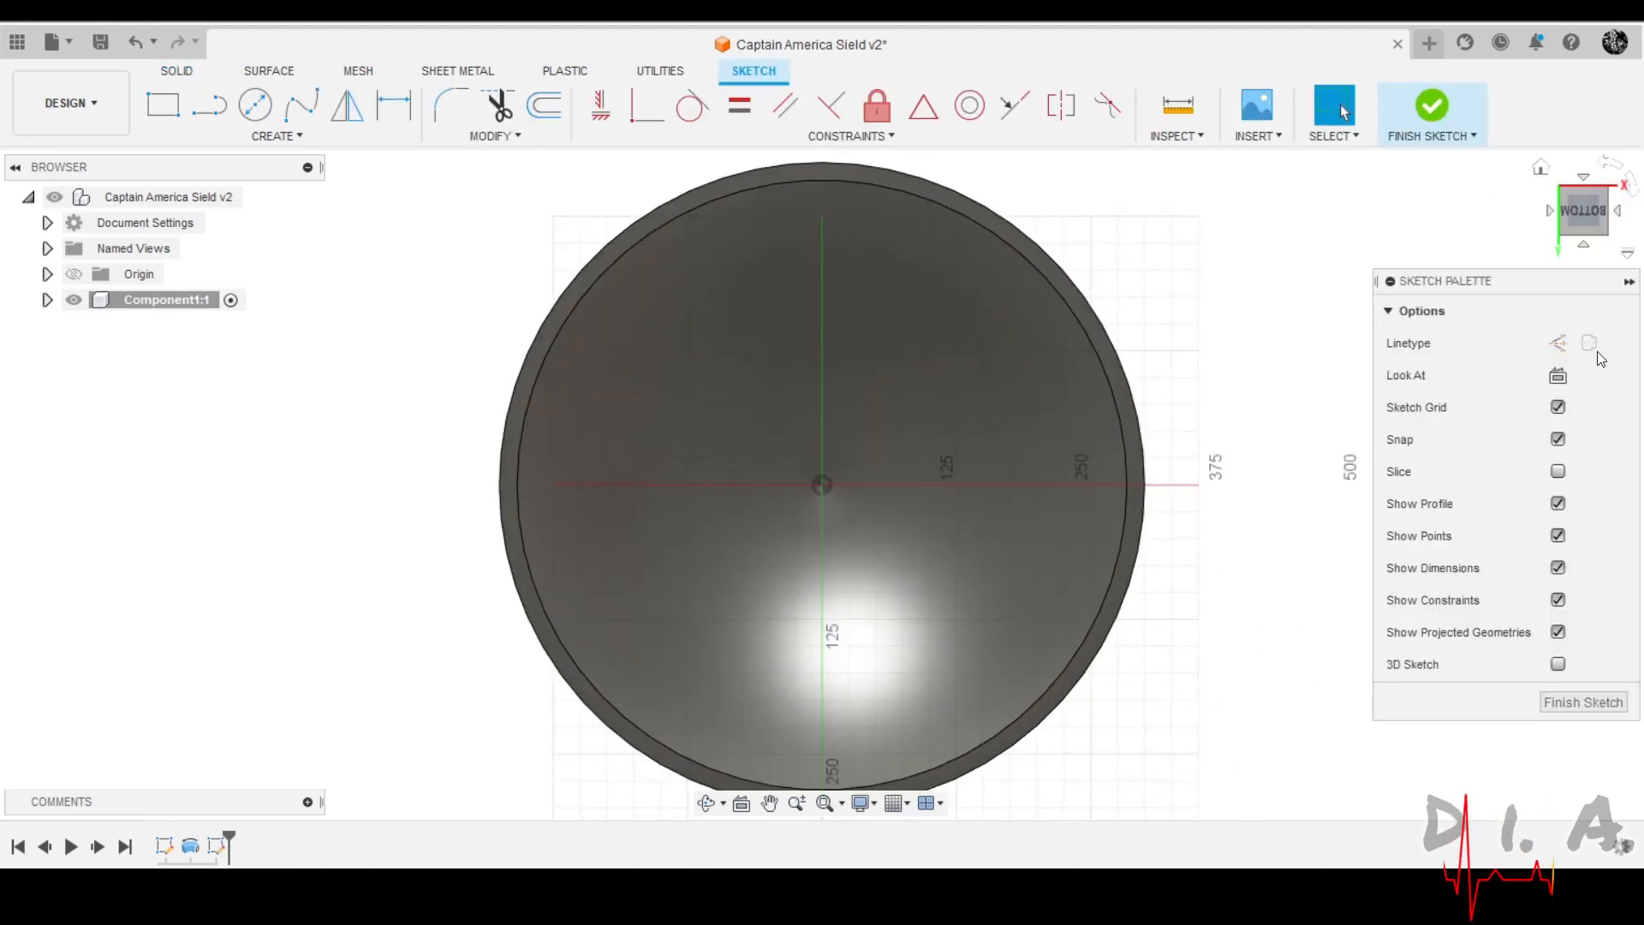
click(1542, 169)
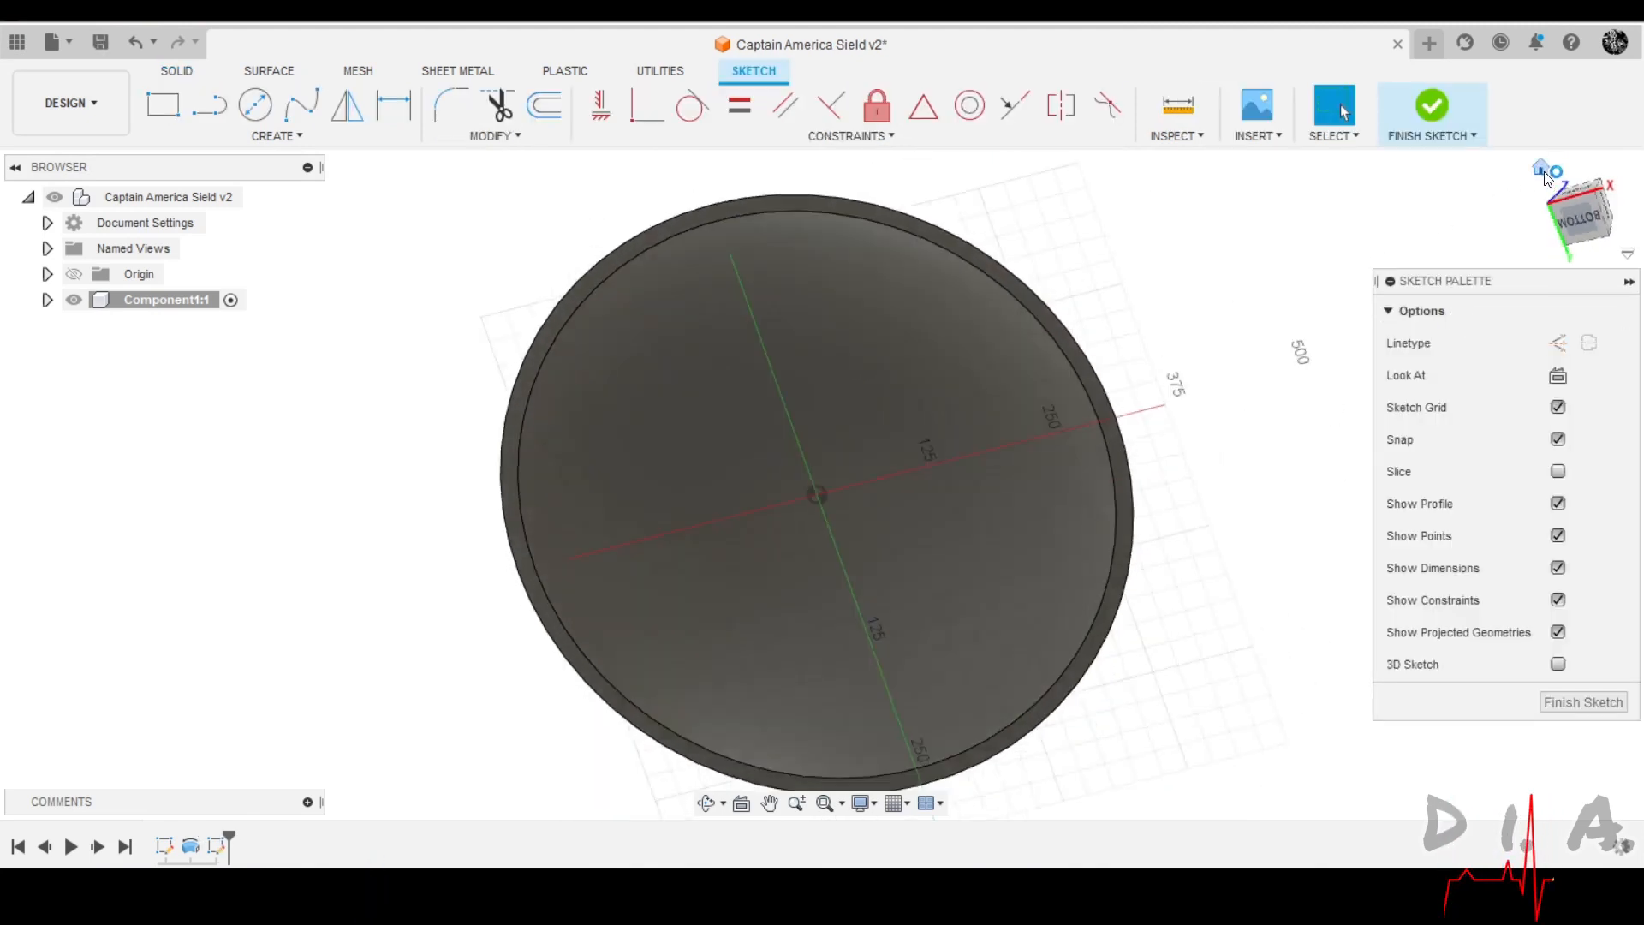
click(1557, 377)
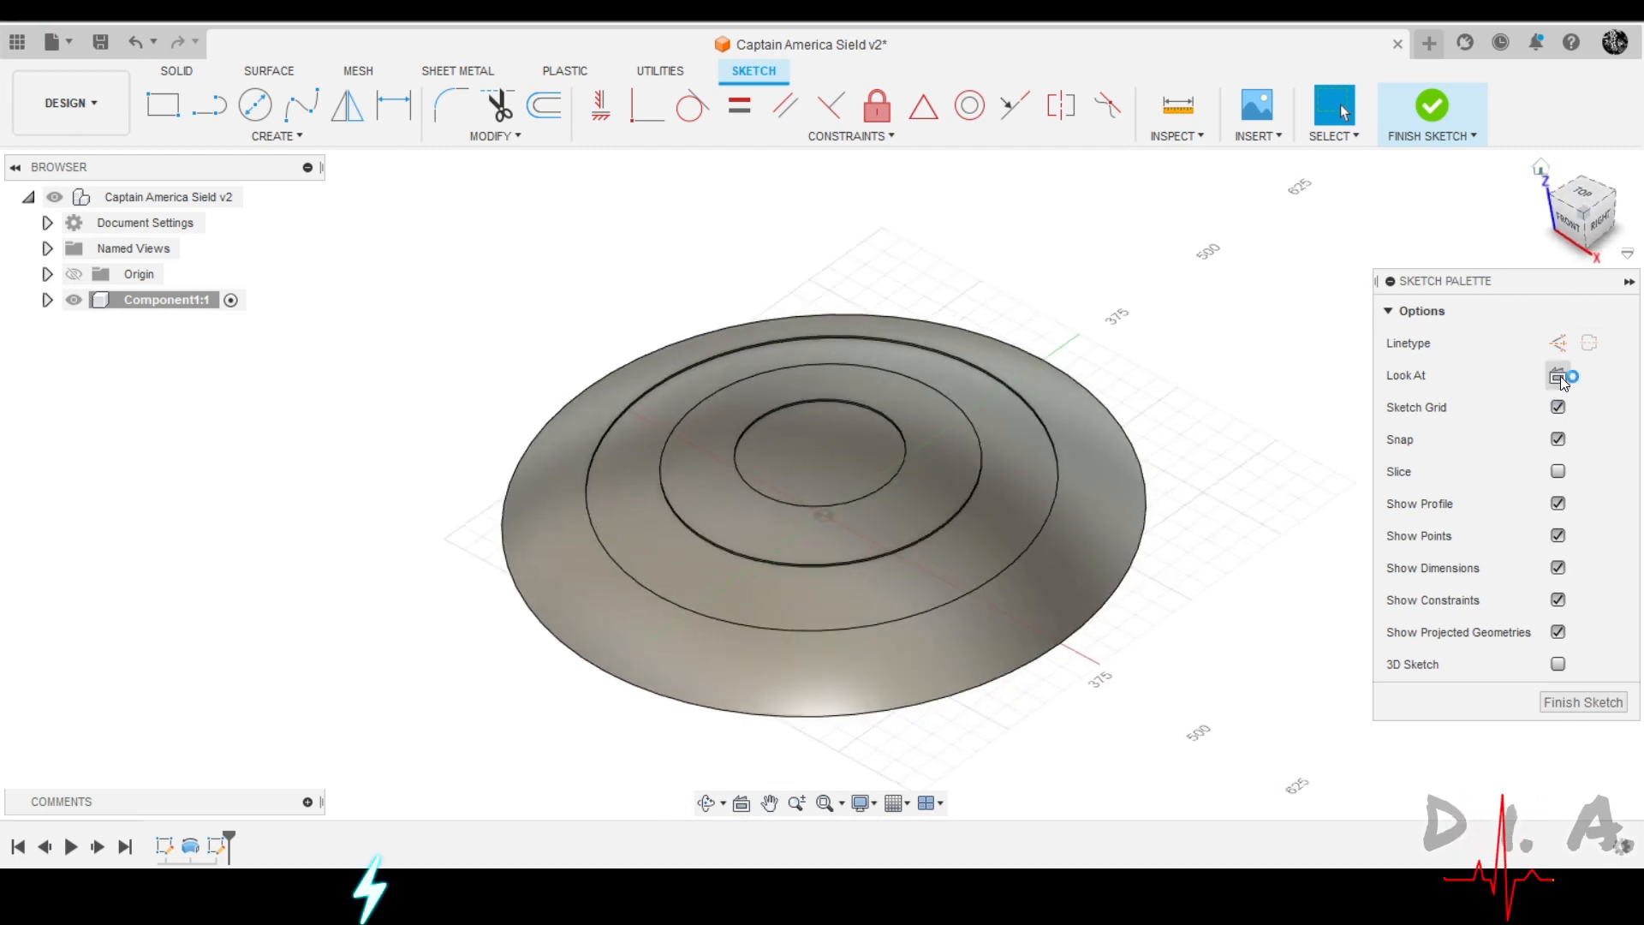
Project the shield's innermost 160 mm circular edge into the sketch with the projection link enabled.
scroll(789, 517, down, 3)
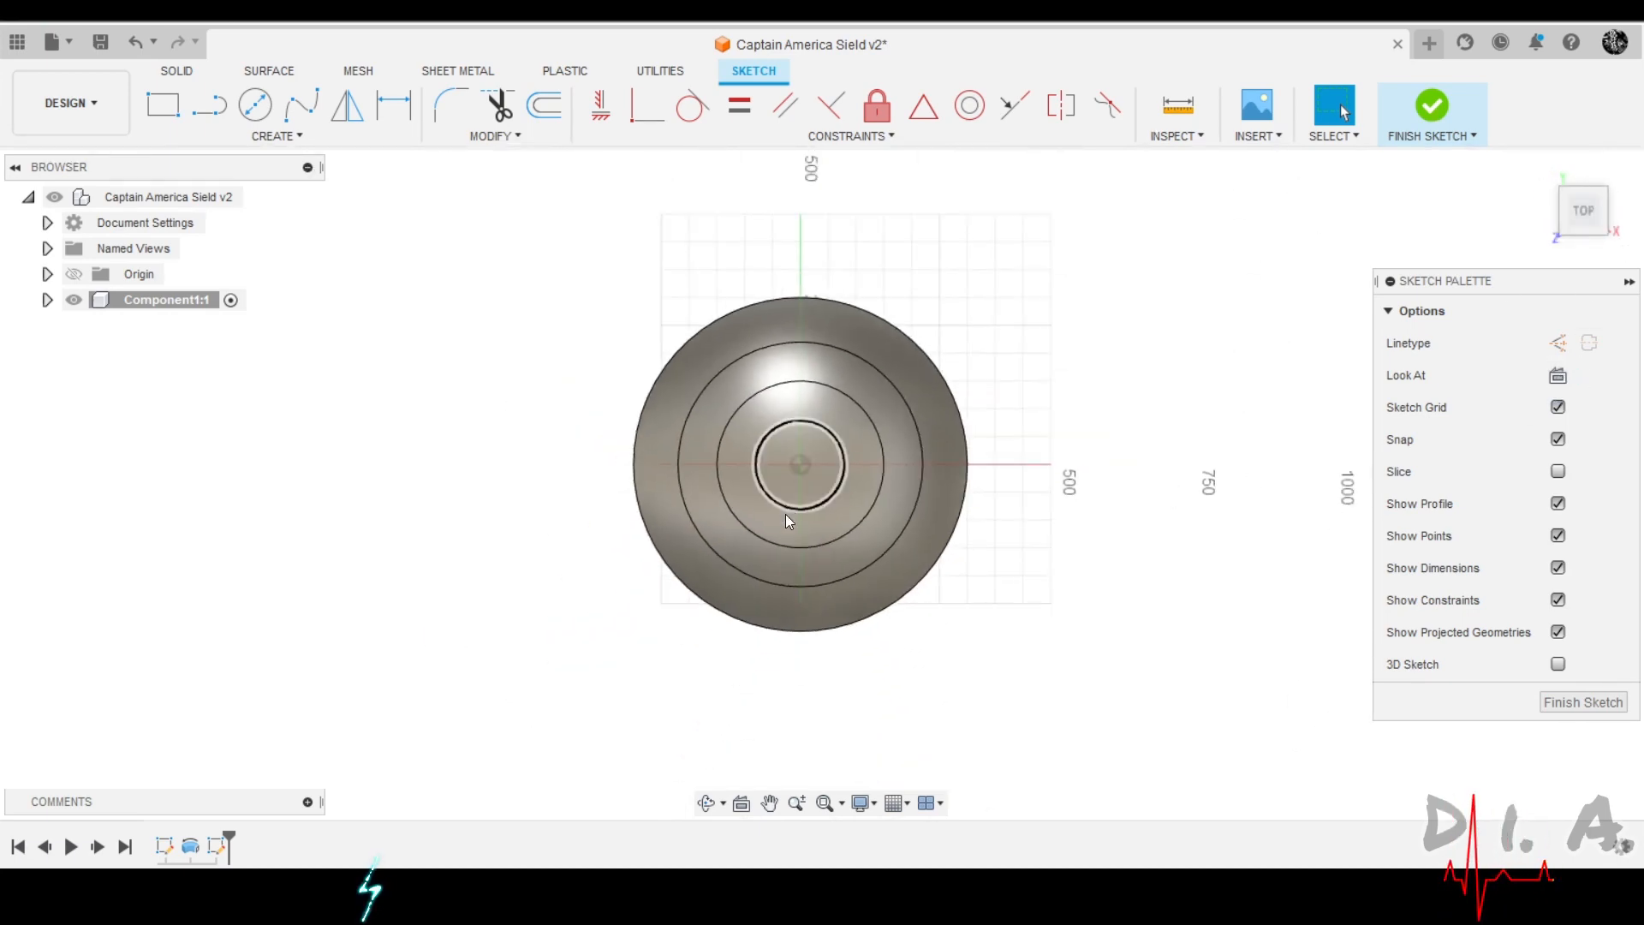
scroll(742, 433, up, 6)
click(727, 455)
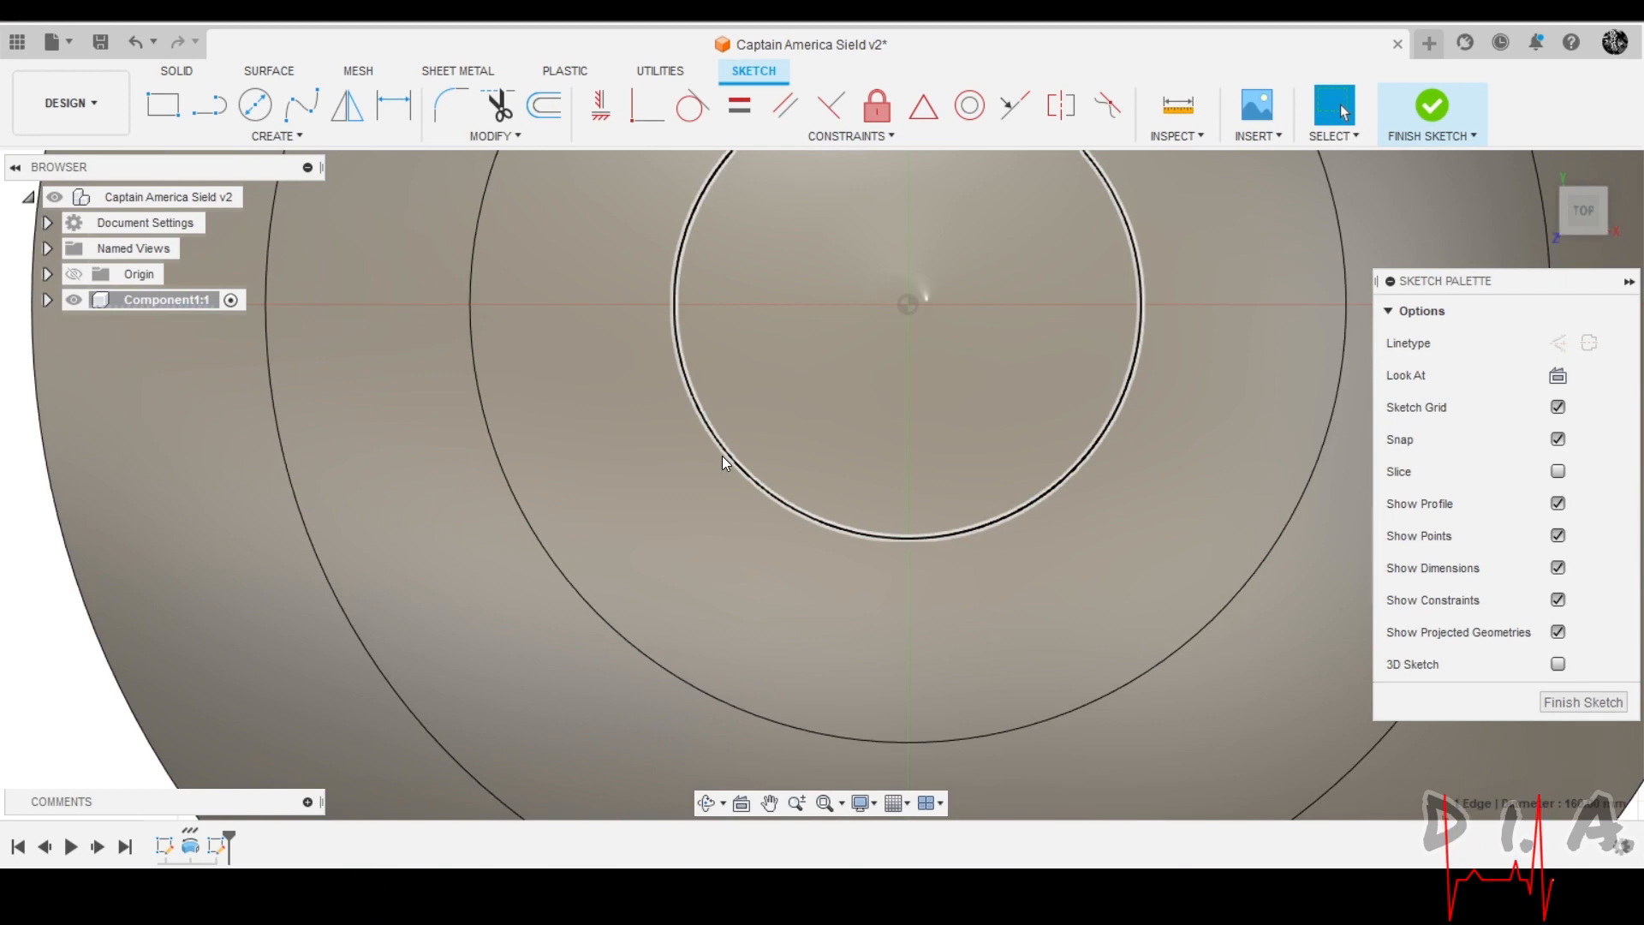
scroll(683, 481, down, 3)
key(p)
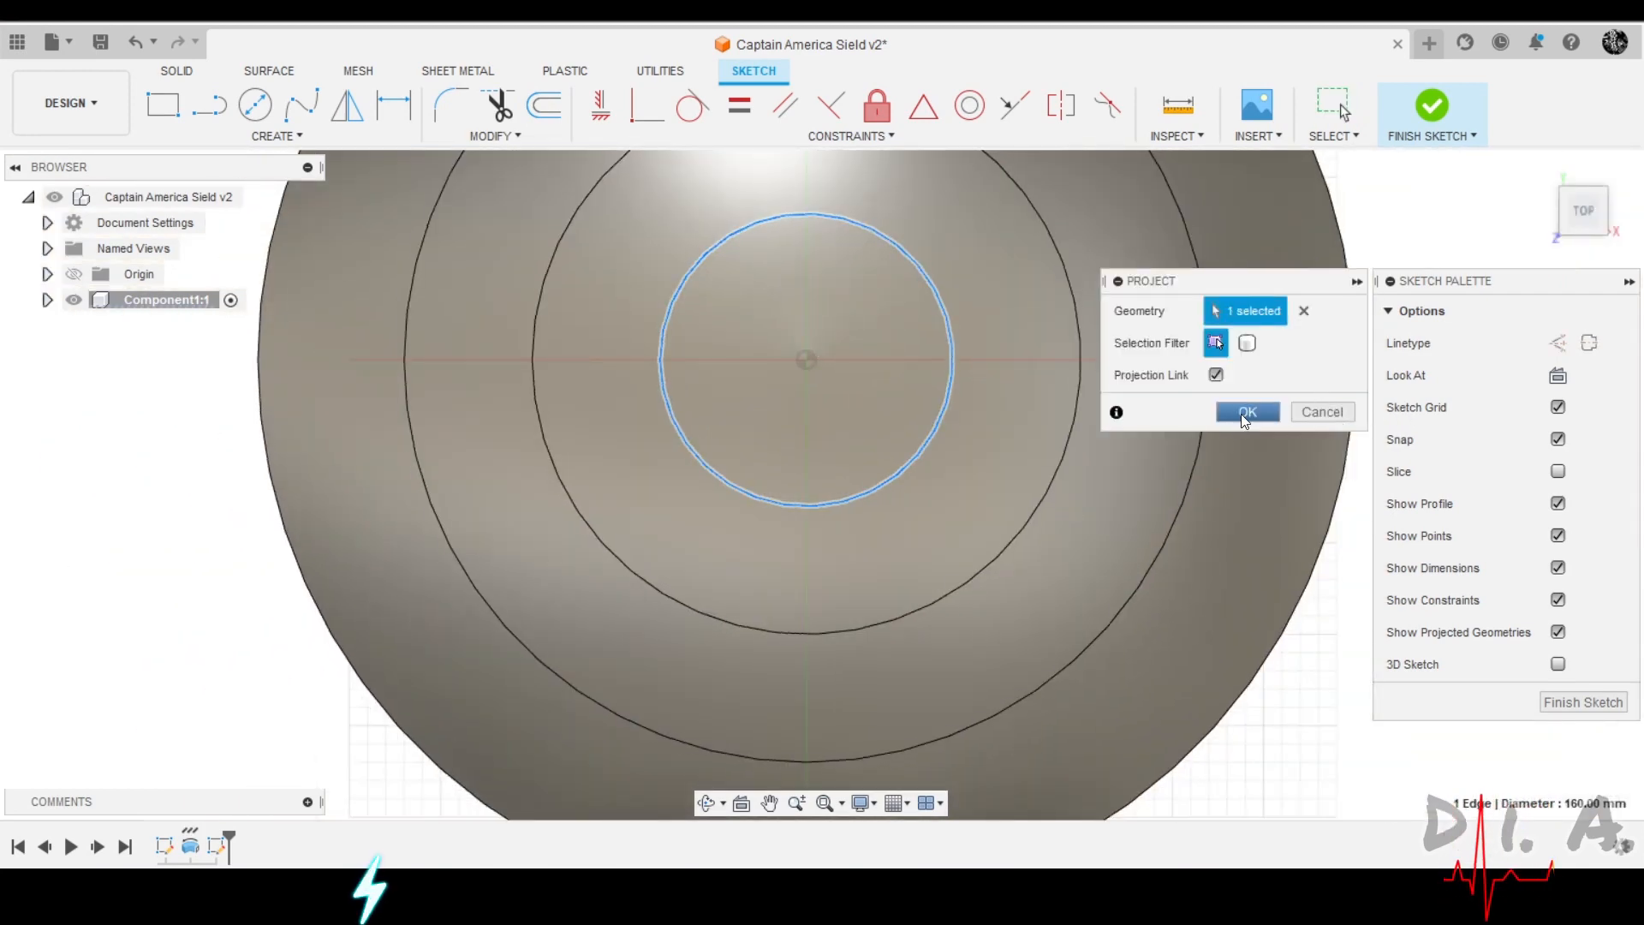
click(1247, 412)
click(918, 269)
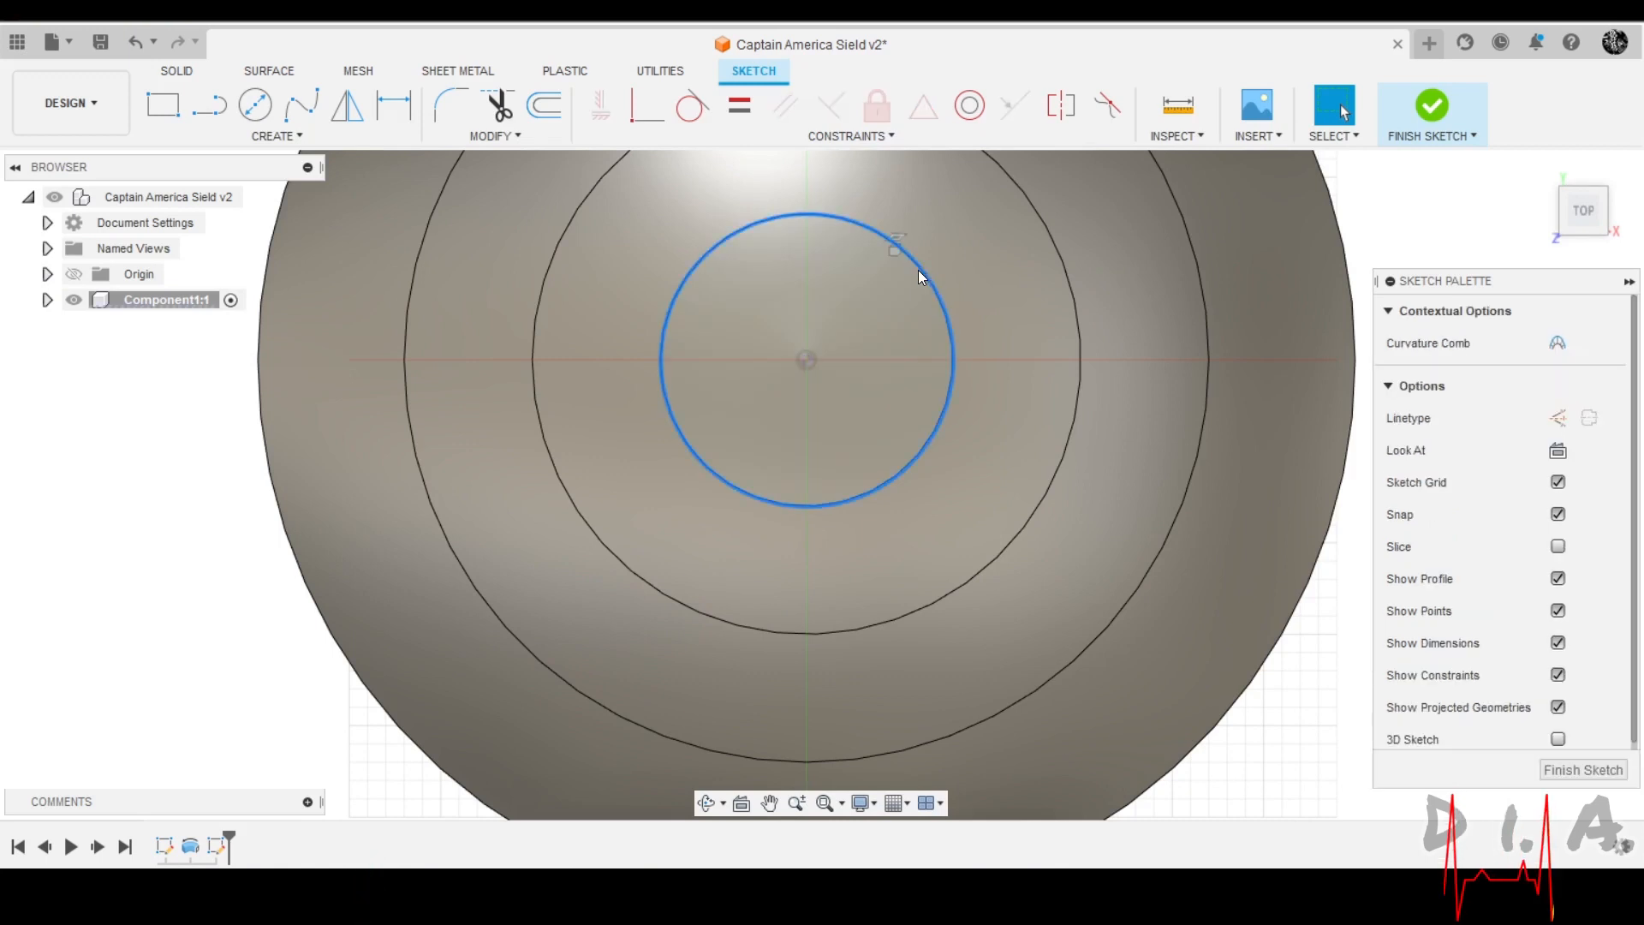
scroll(467, 396, down, 4)
click(206, 526)
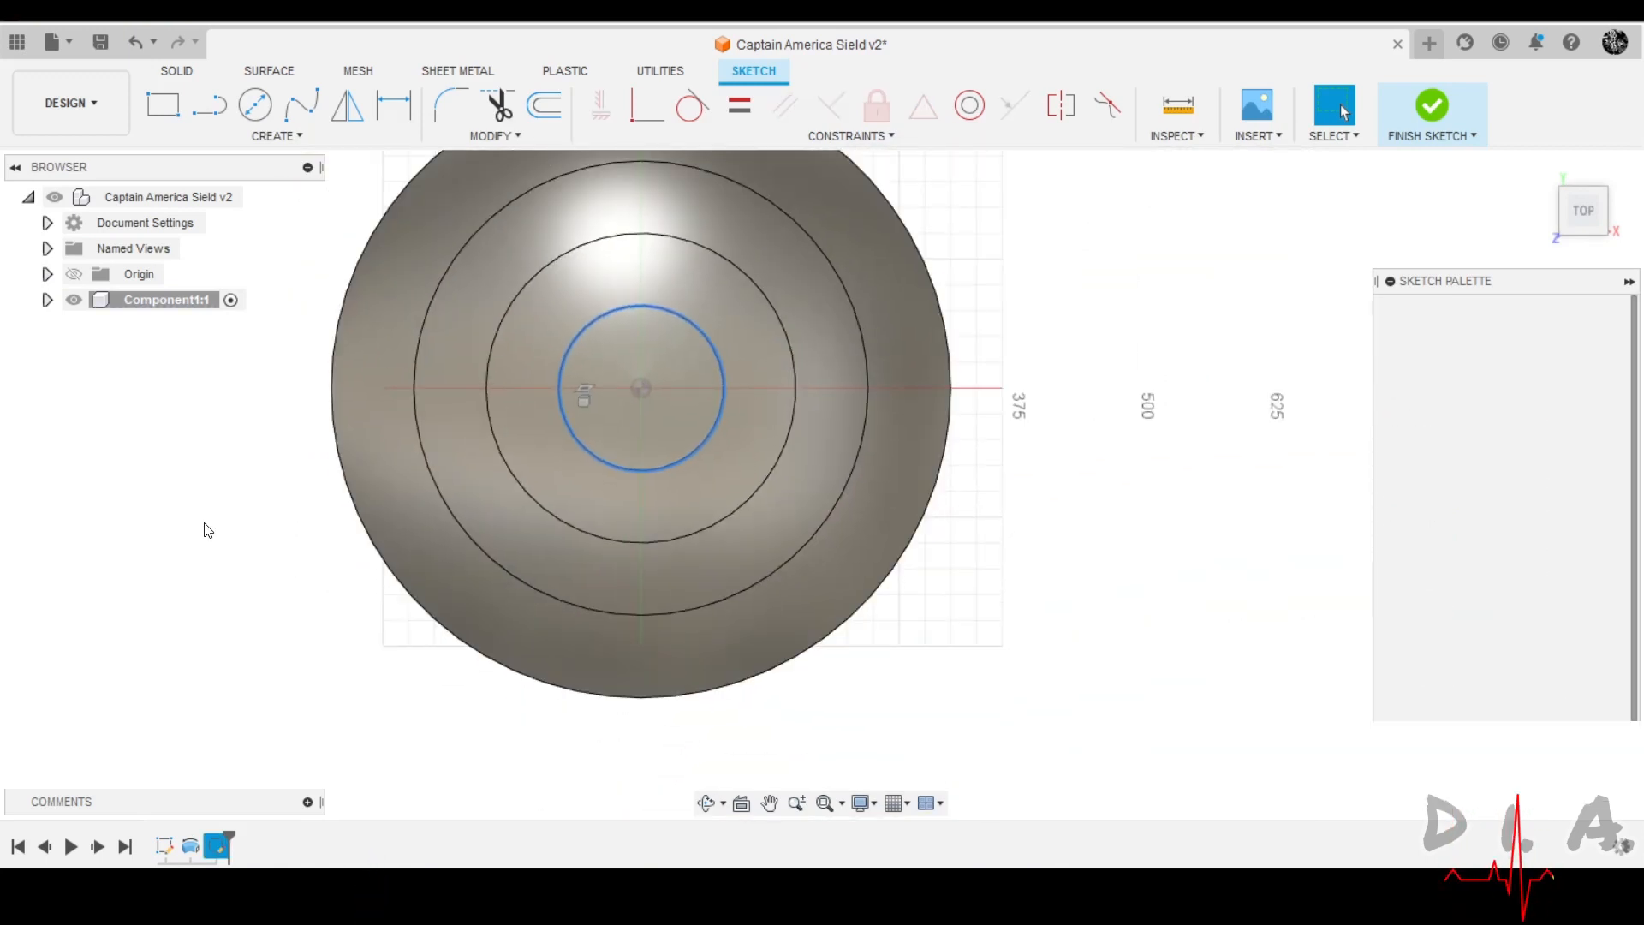
scroll(702, 390, up, 2)
scroll(800, 339, down, 1)
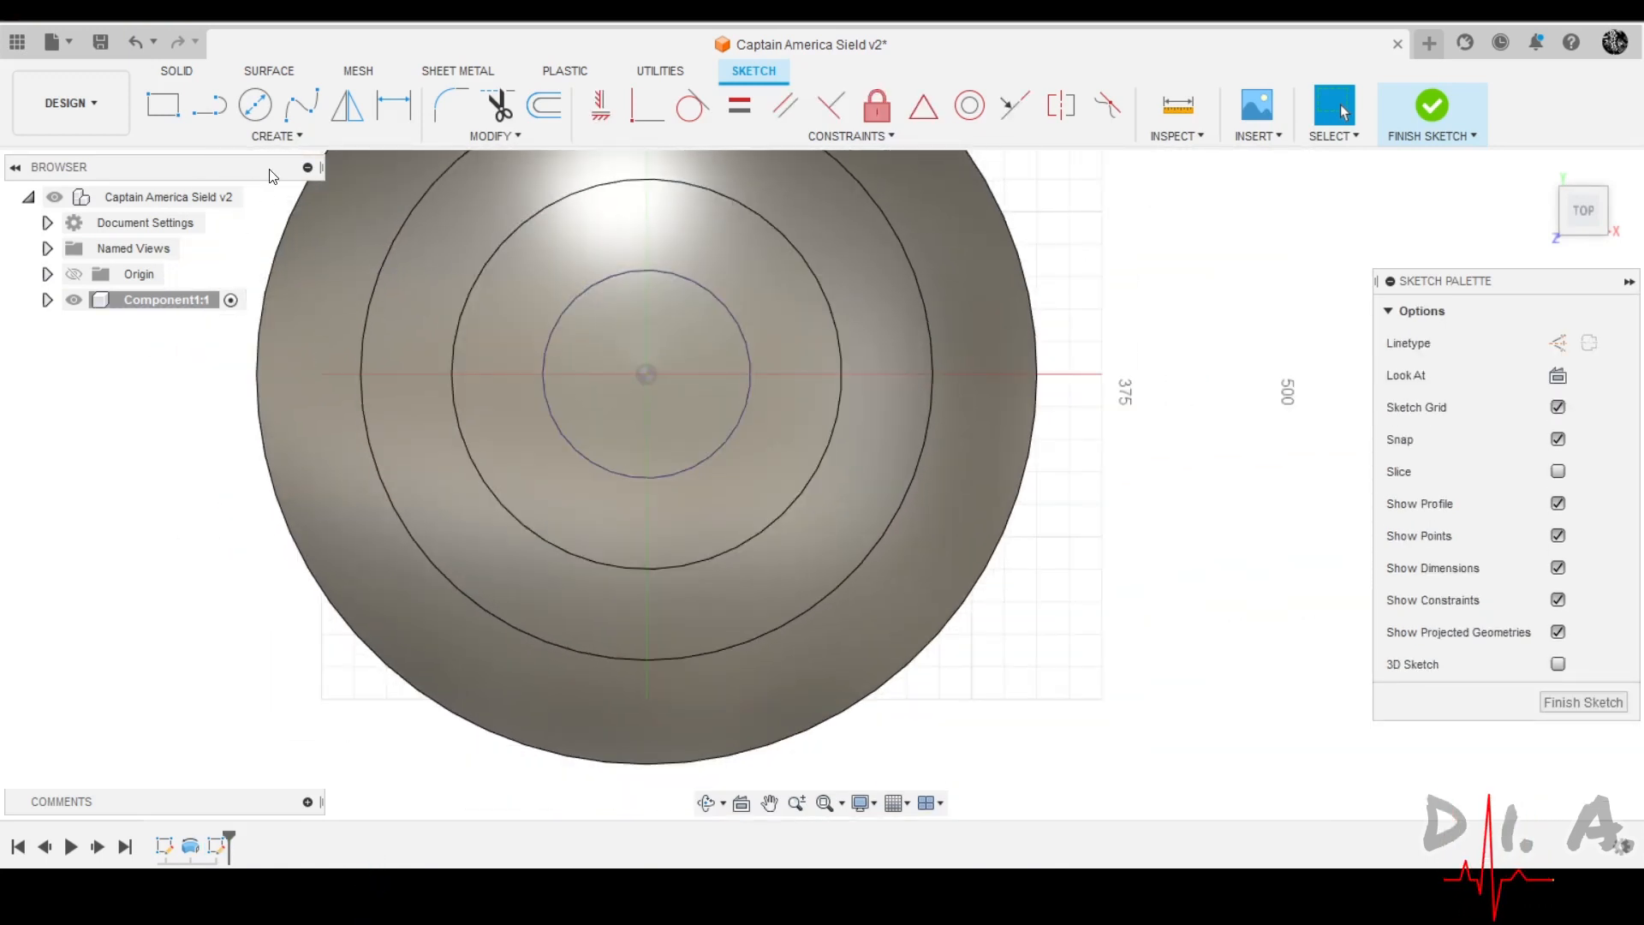
Draw a circle centred on the origin inside the projected circle and dimension its diameter at 150 mm.
click(255, 104)
click(646, 374)
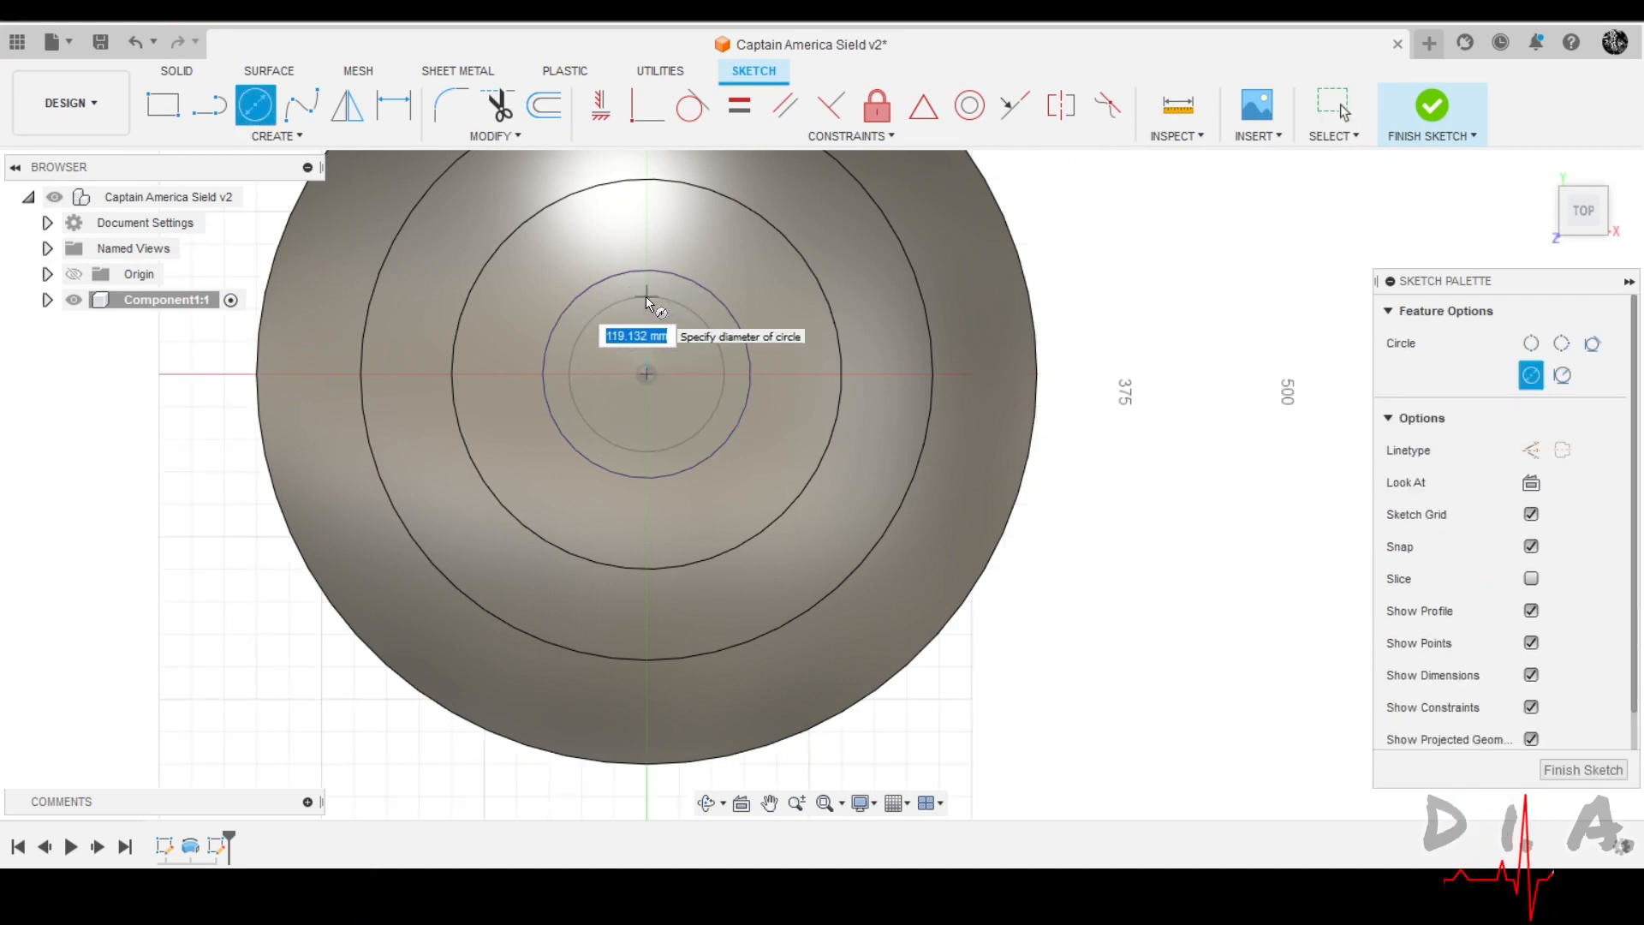
click(650, 295)
key(d)
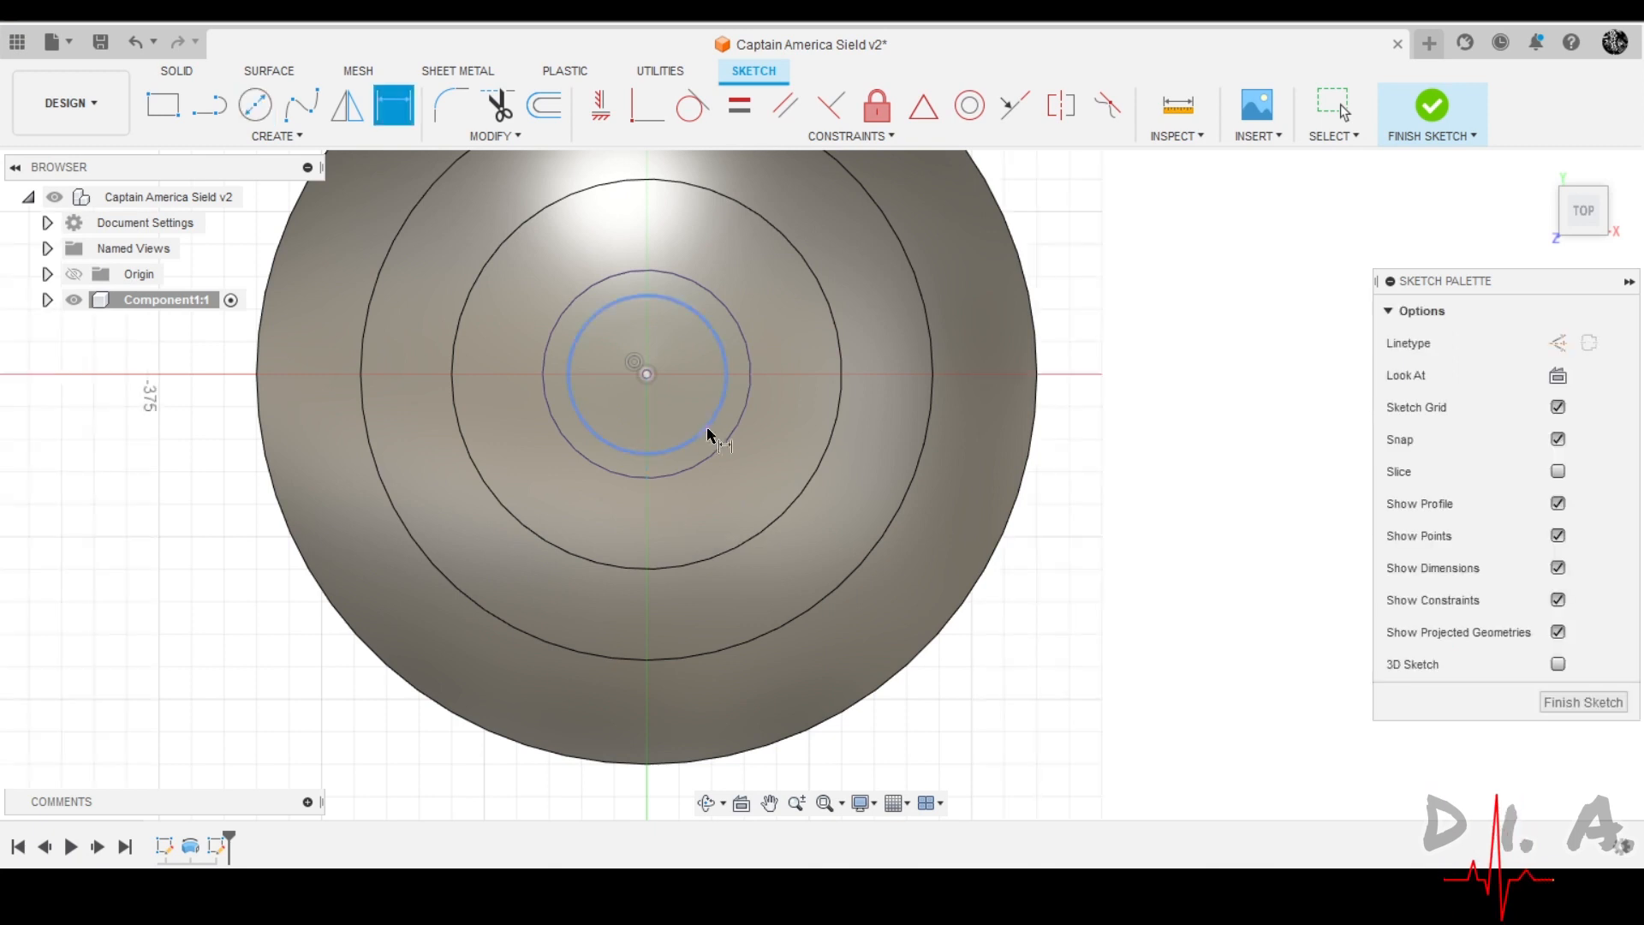
click(708, 435)
click(1108, 224)
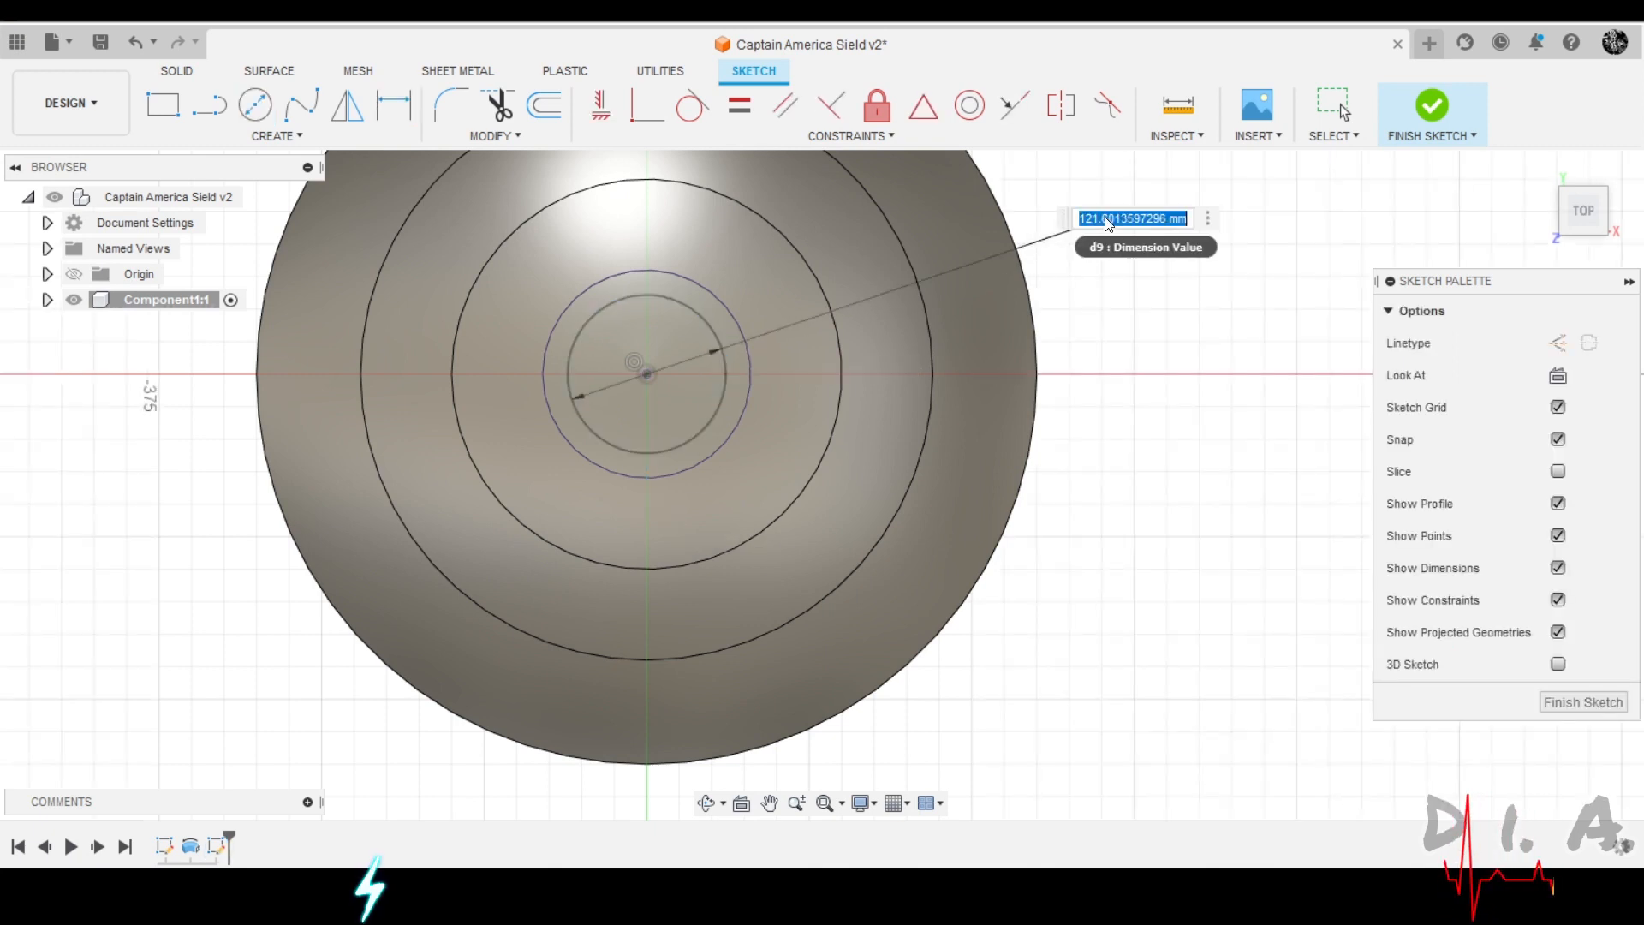
text(150)
key(Return)
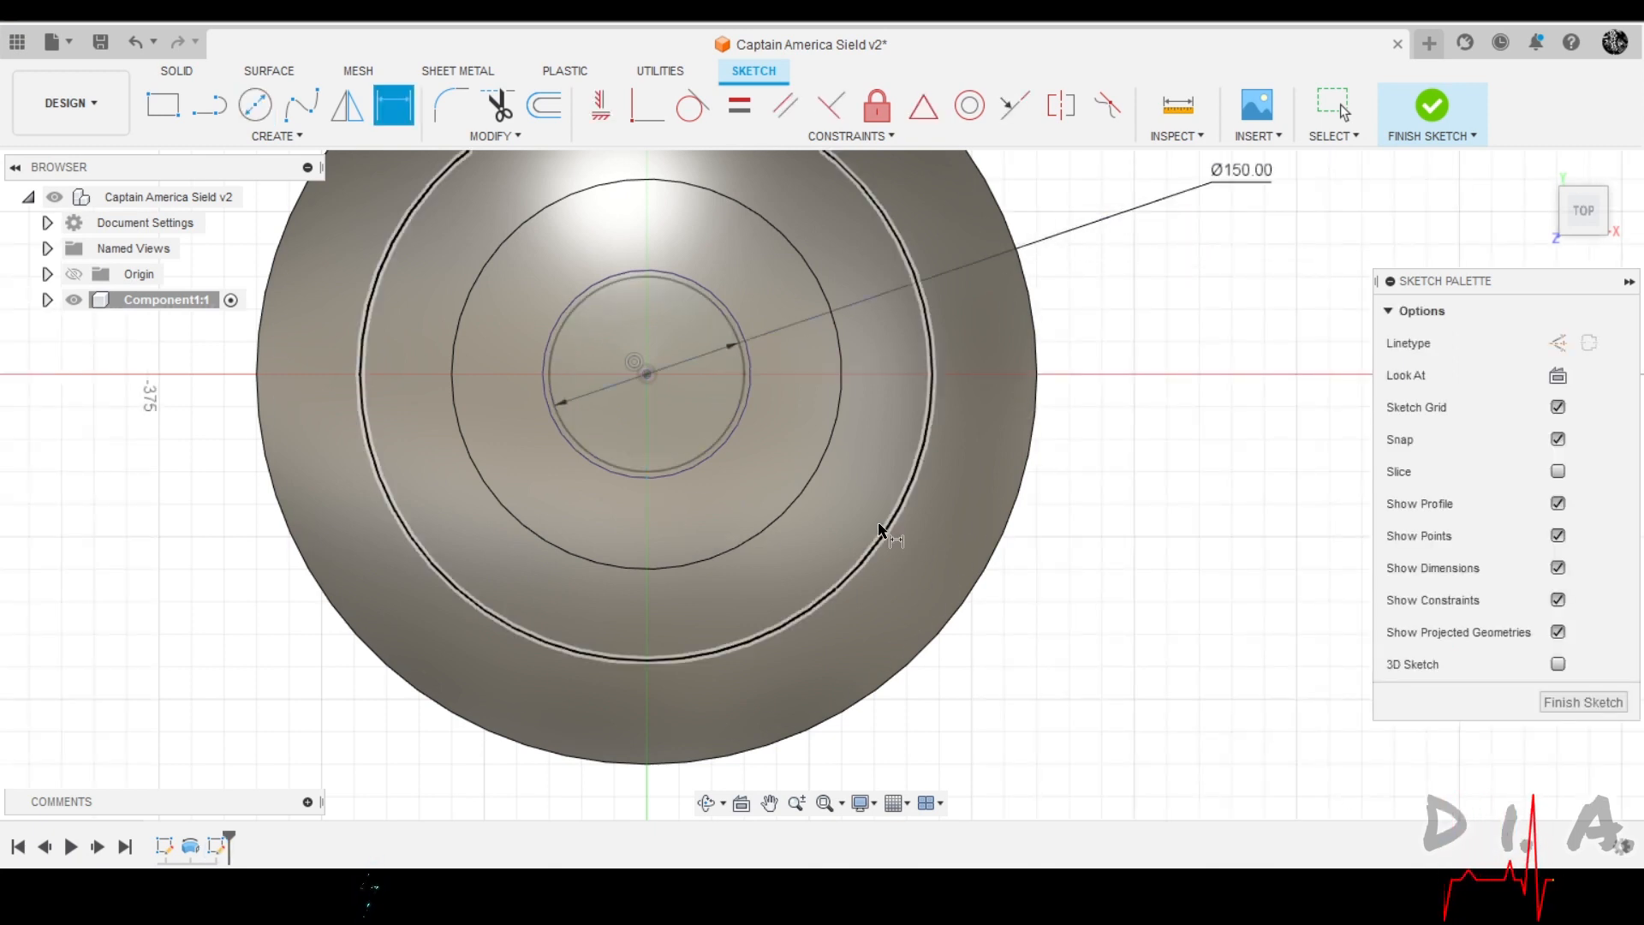
key(l)
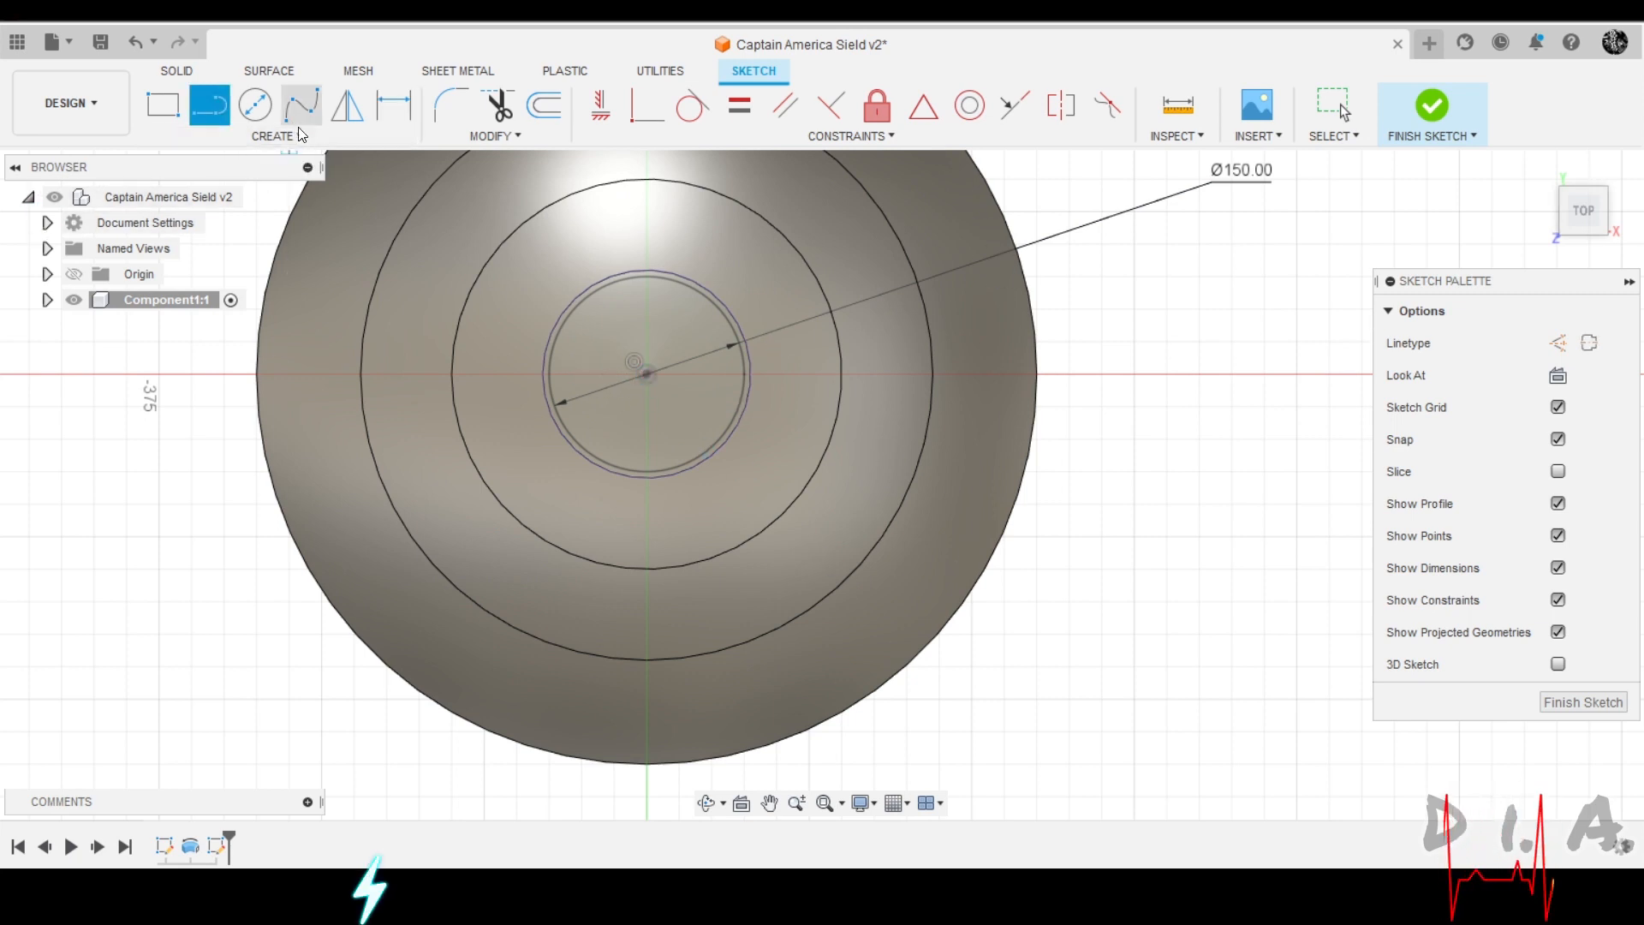
click(276, 135)
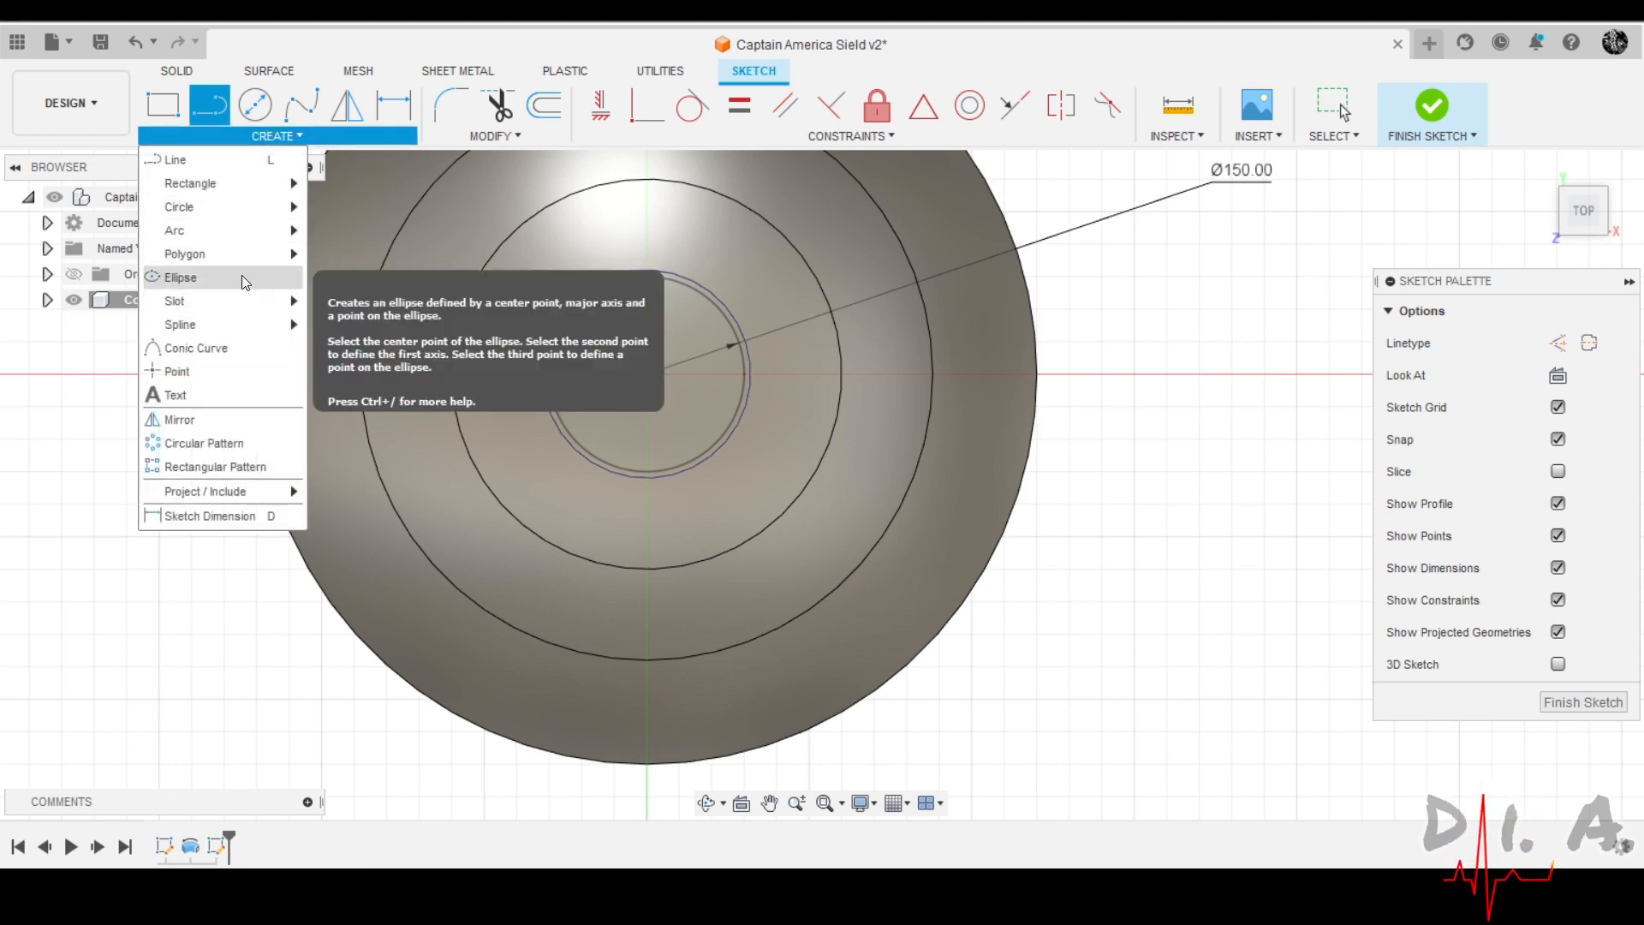
mouse_move(257, 239)
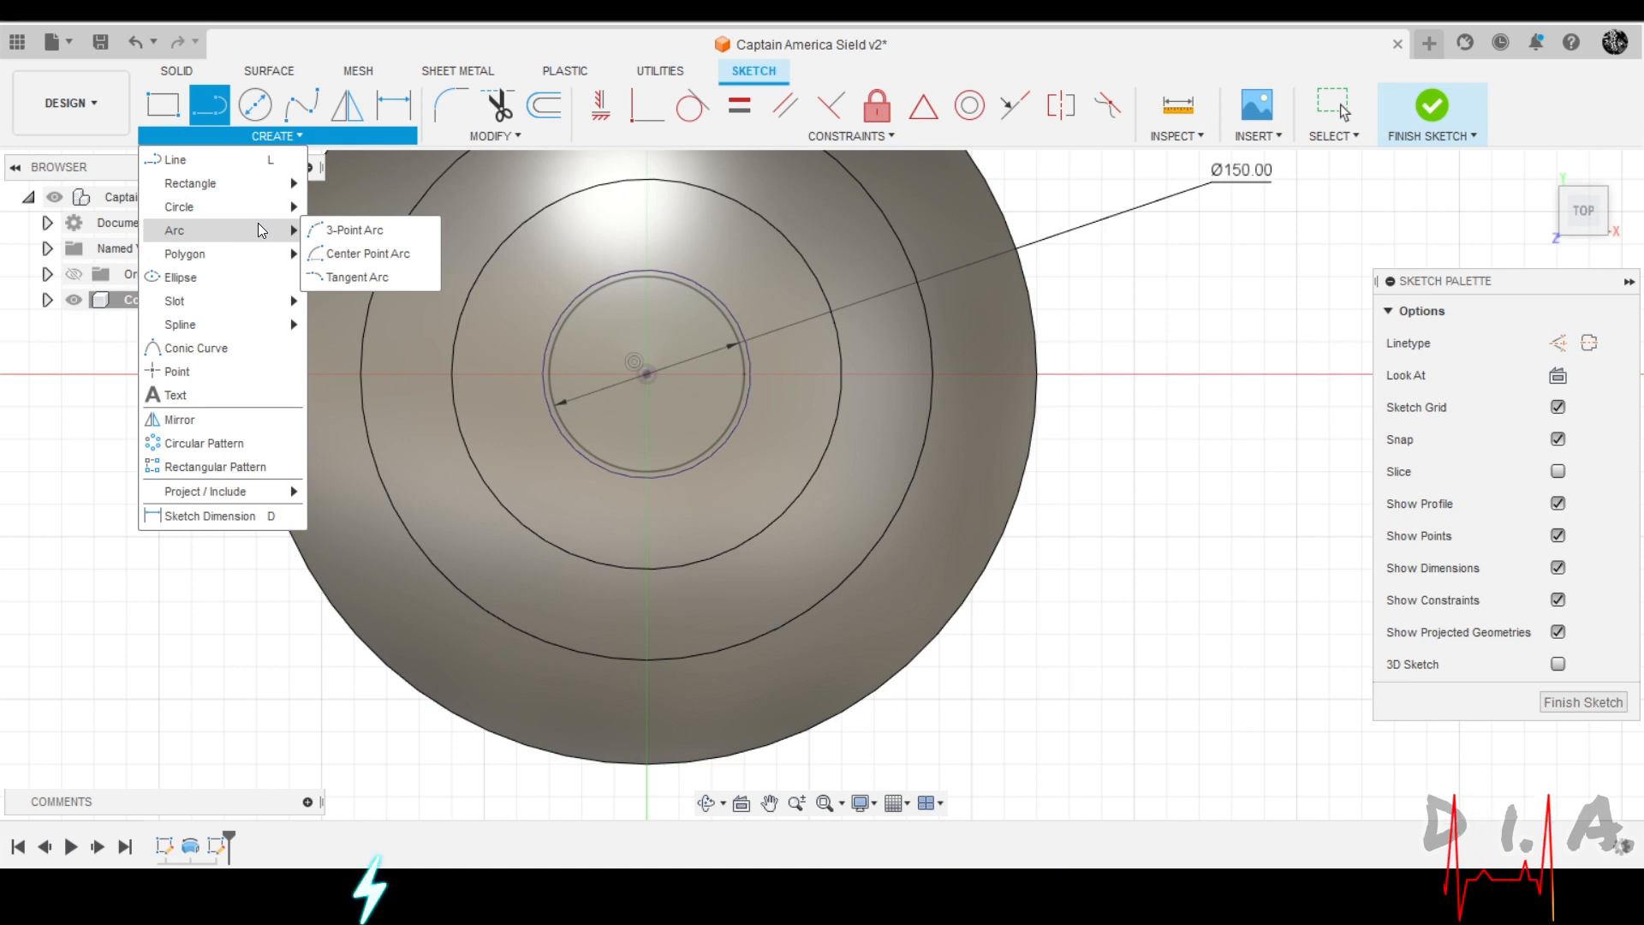
mouse_move(255, 254)
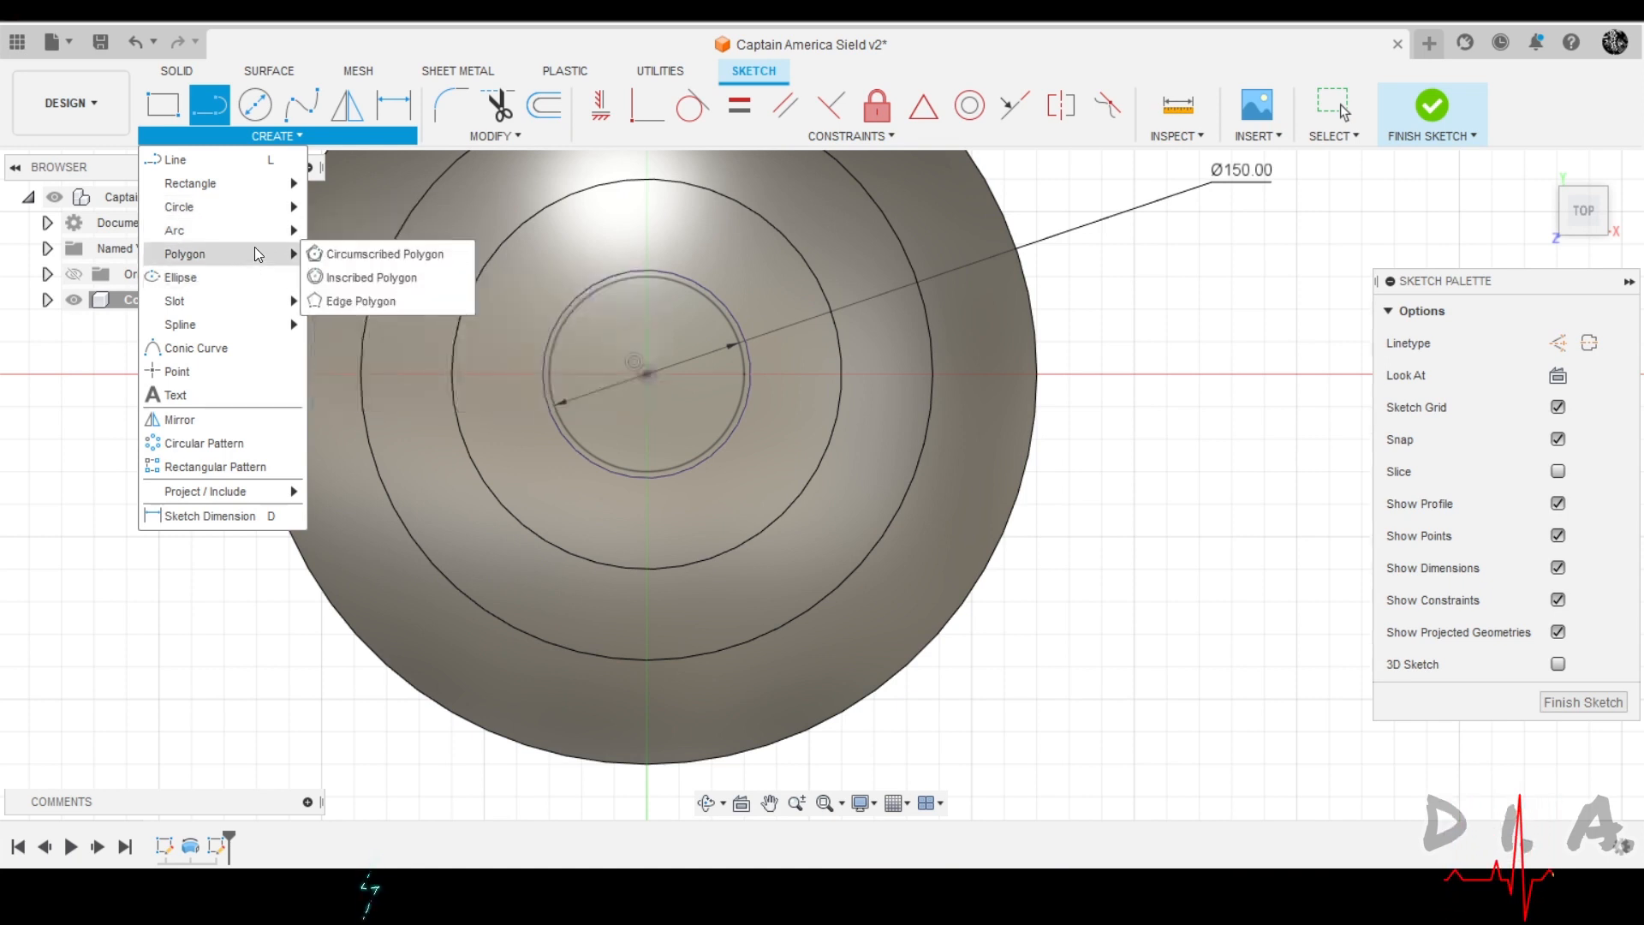
click(366, 277)
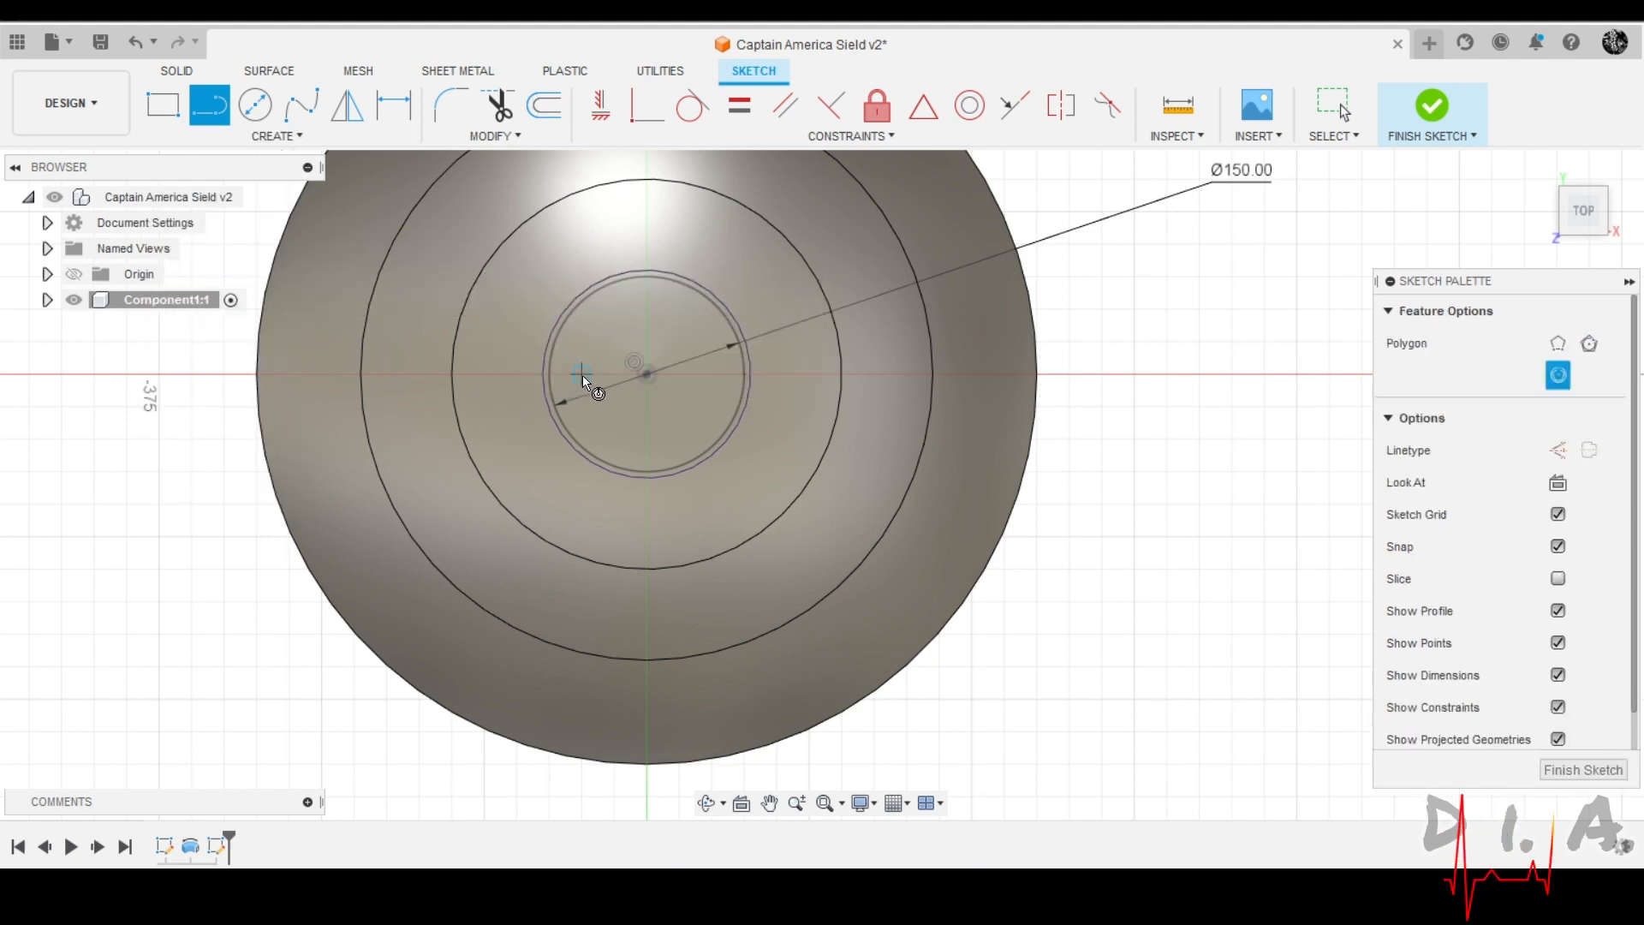
click(645, 372)
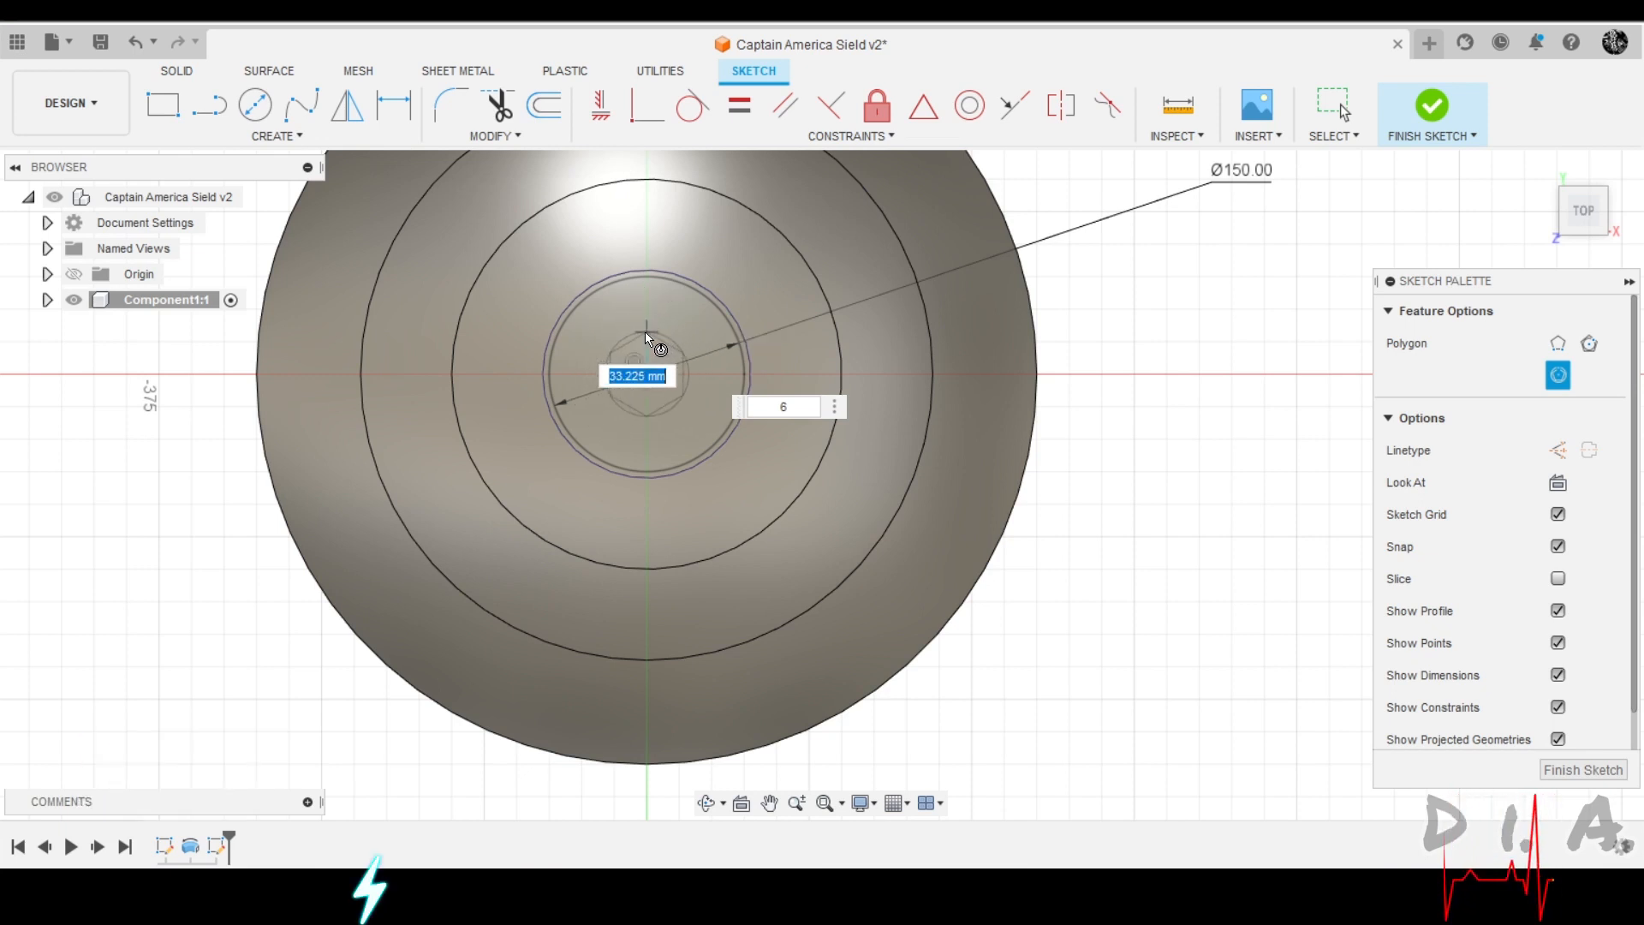
key(Escape)
Draw three lines from the origin to the 150 mm circle: one vertical upward and two slanting down to either side.
click(209, 105)
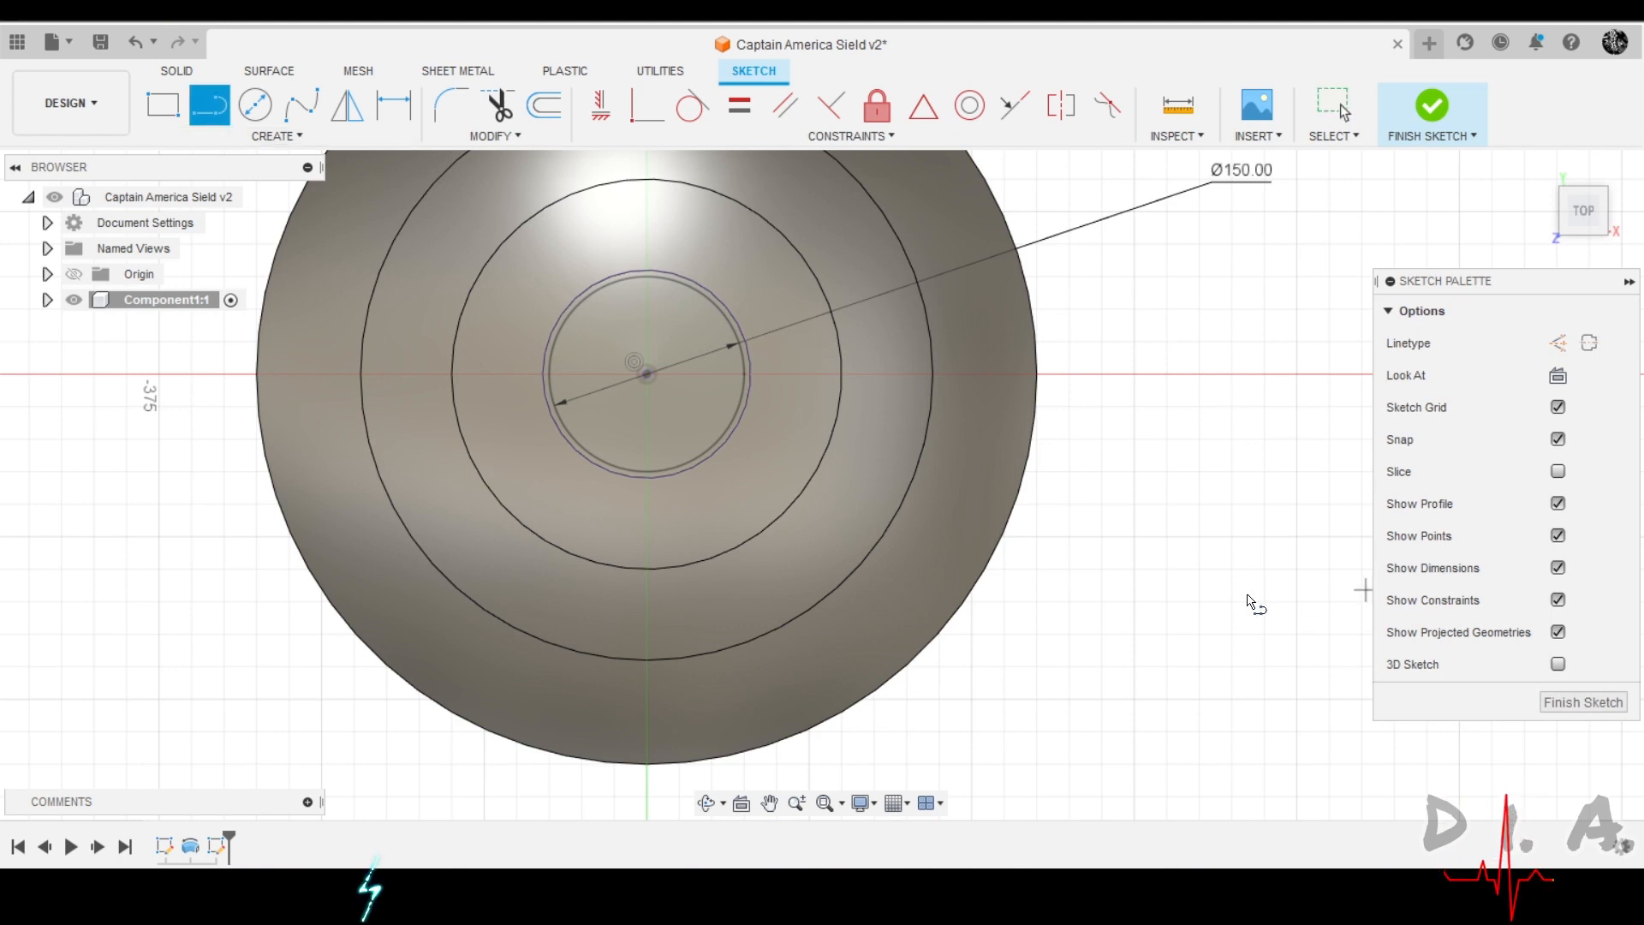
click(647, 374)
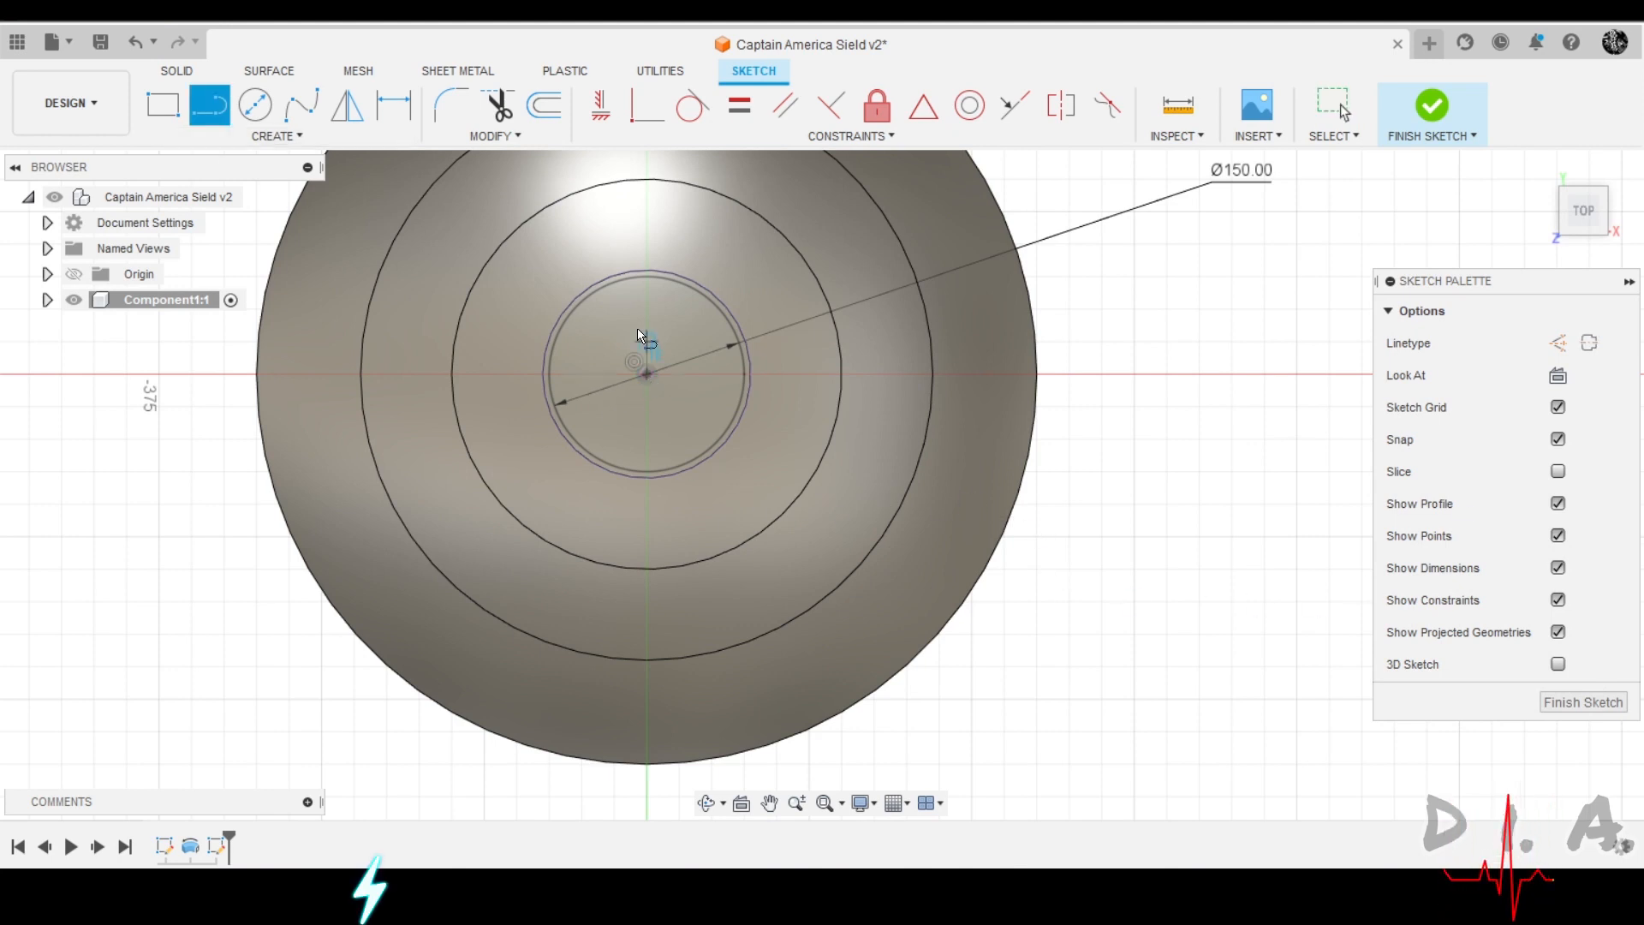
double_click(647, 275)
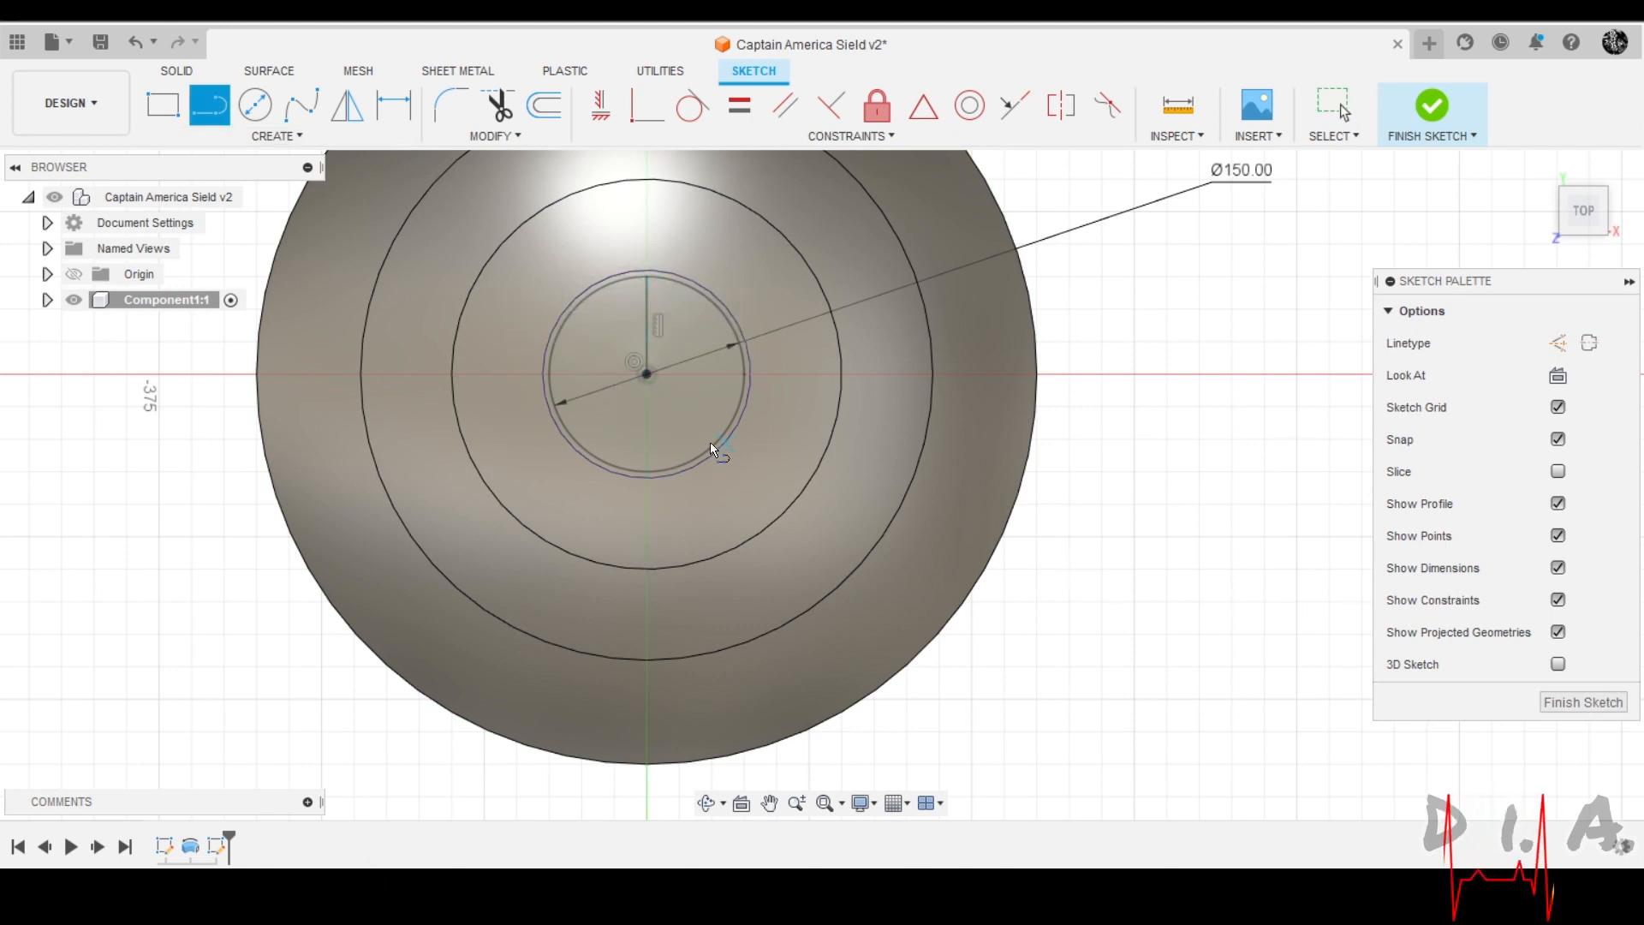
click(651, 377)
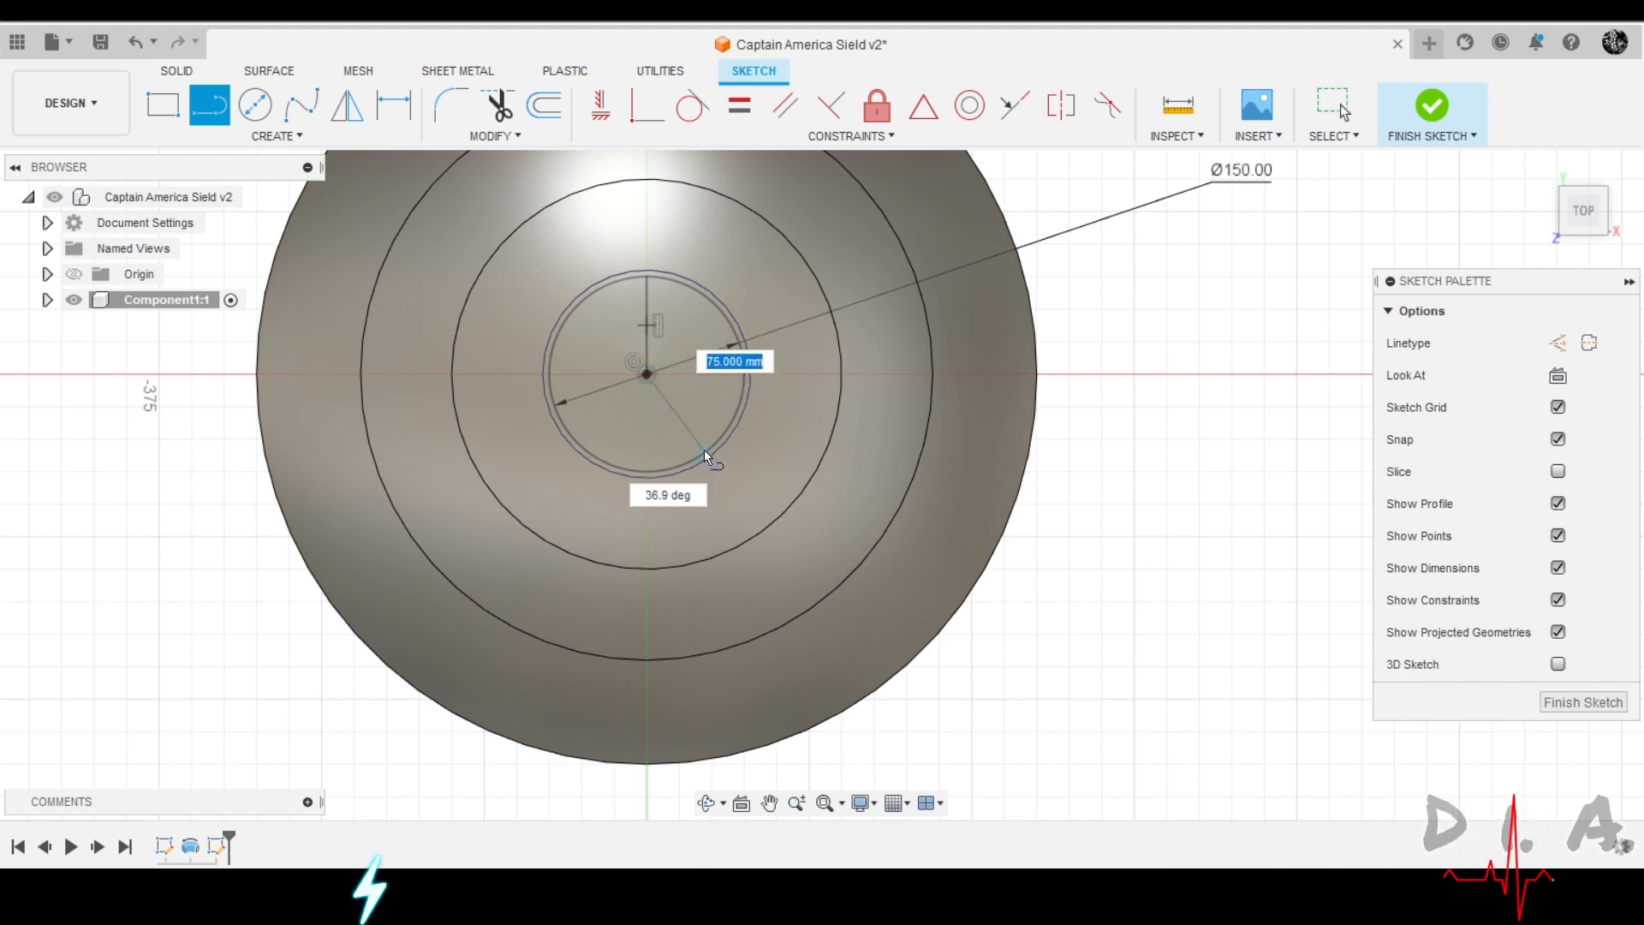
double_click(704, 450)
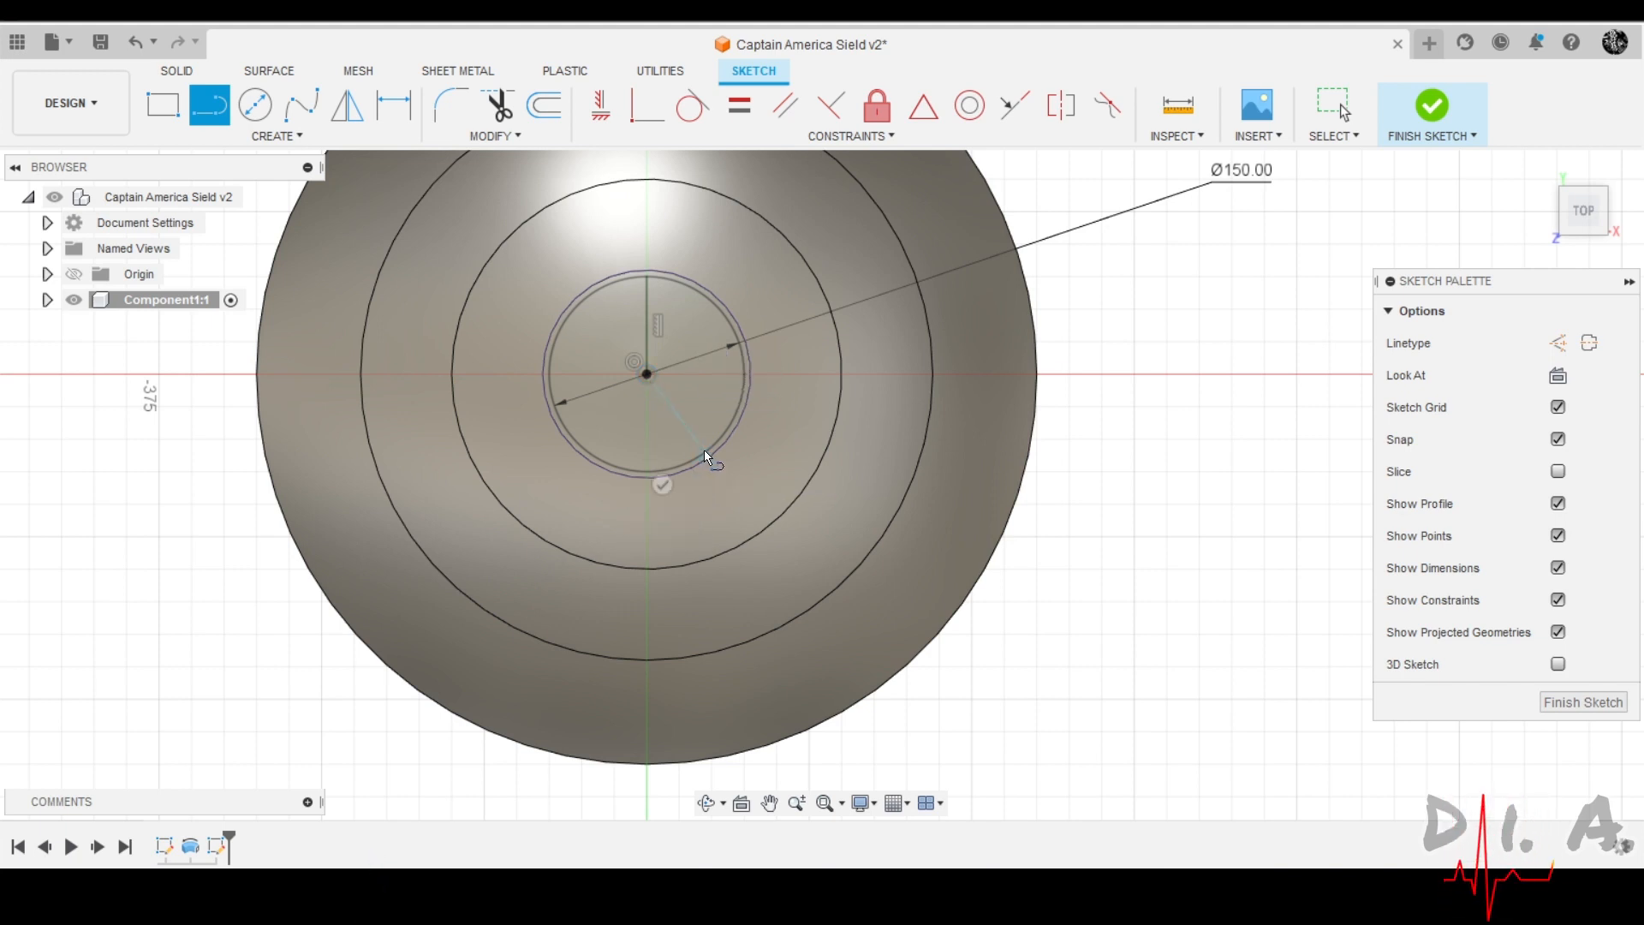
click(647, 374)
double_click(584, 455)
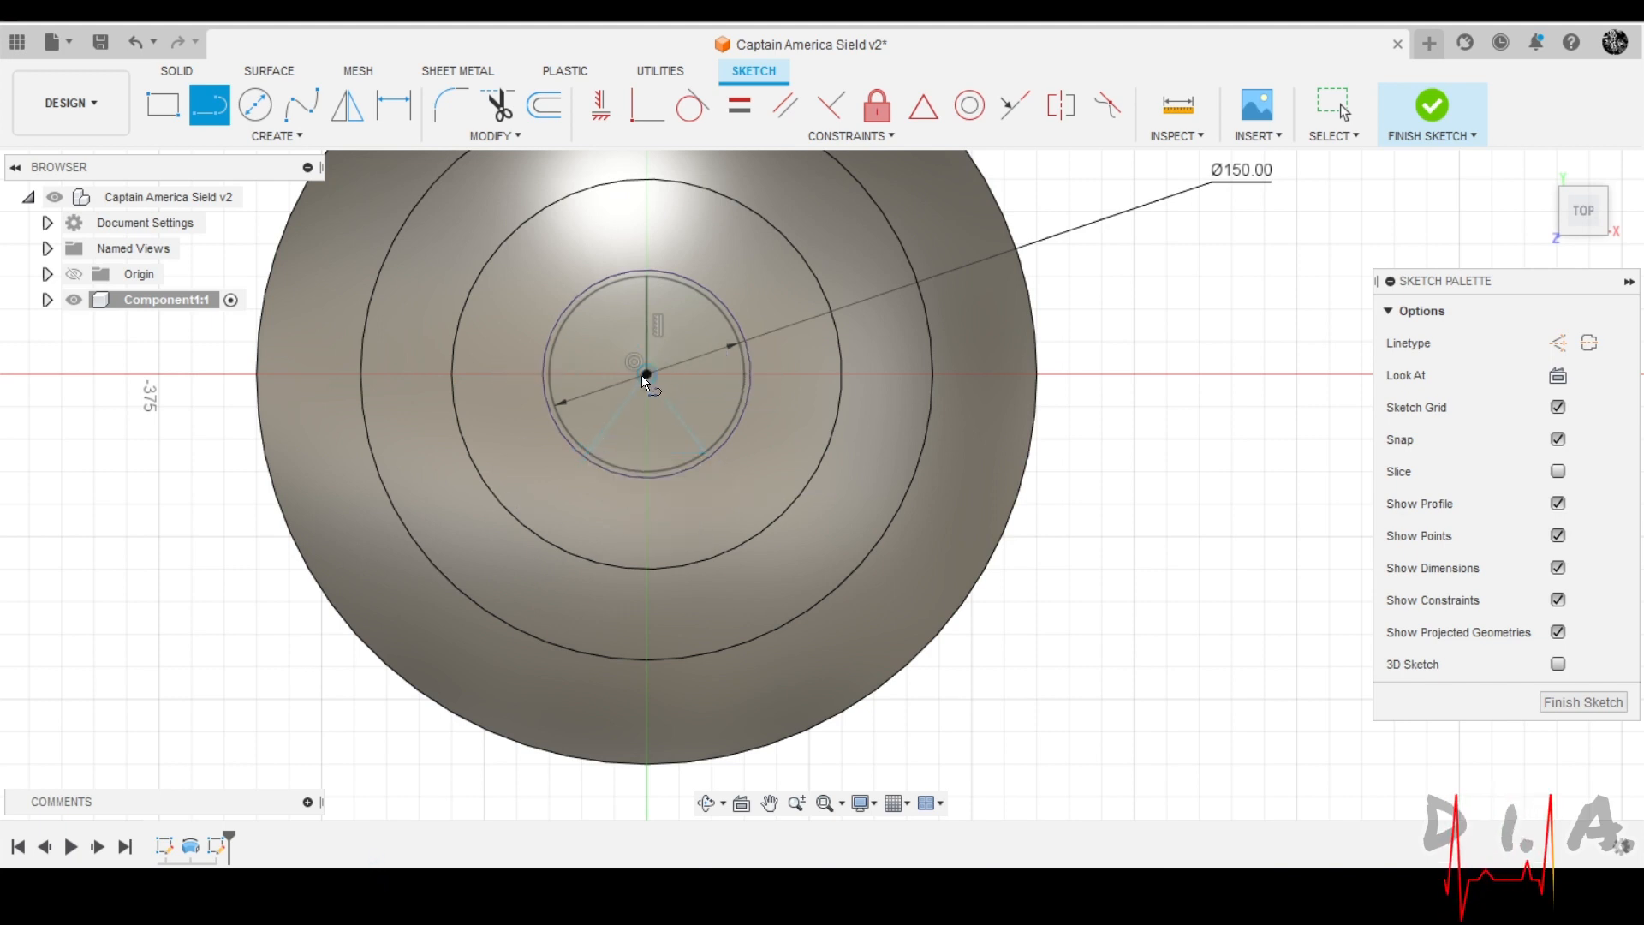
Draw two more lines from the origin to the 150 mm circle, slanting upward to either side and ending level with each other.
click(646, 374)
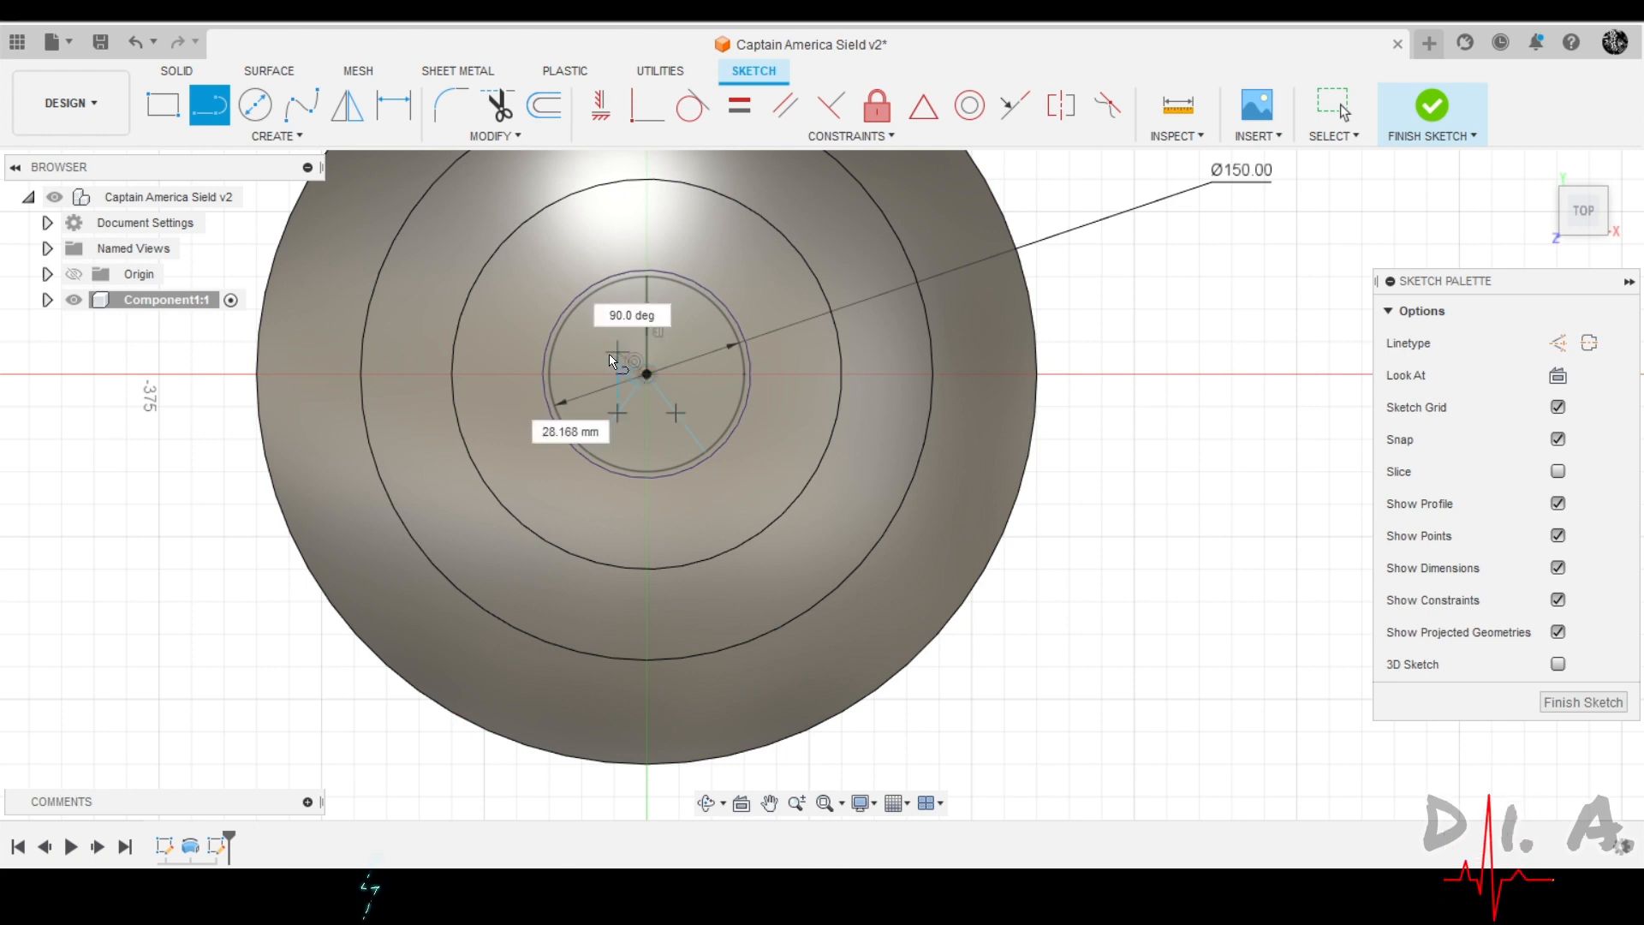
double_click(573, 313)
click(647, 373)
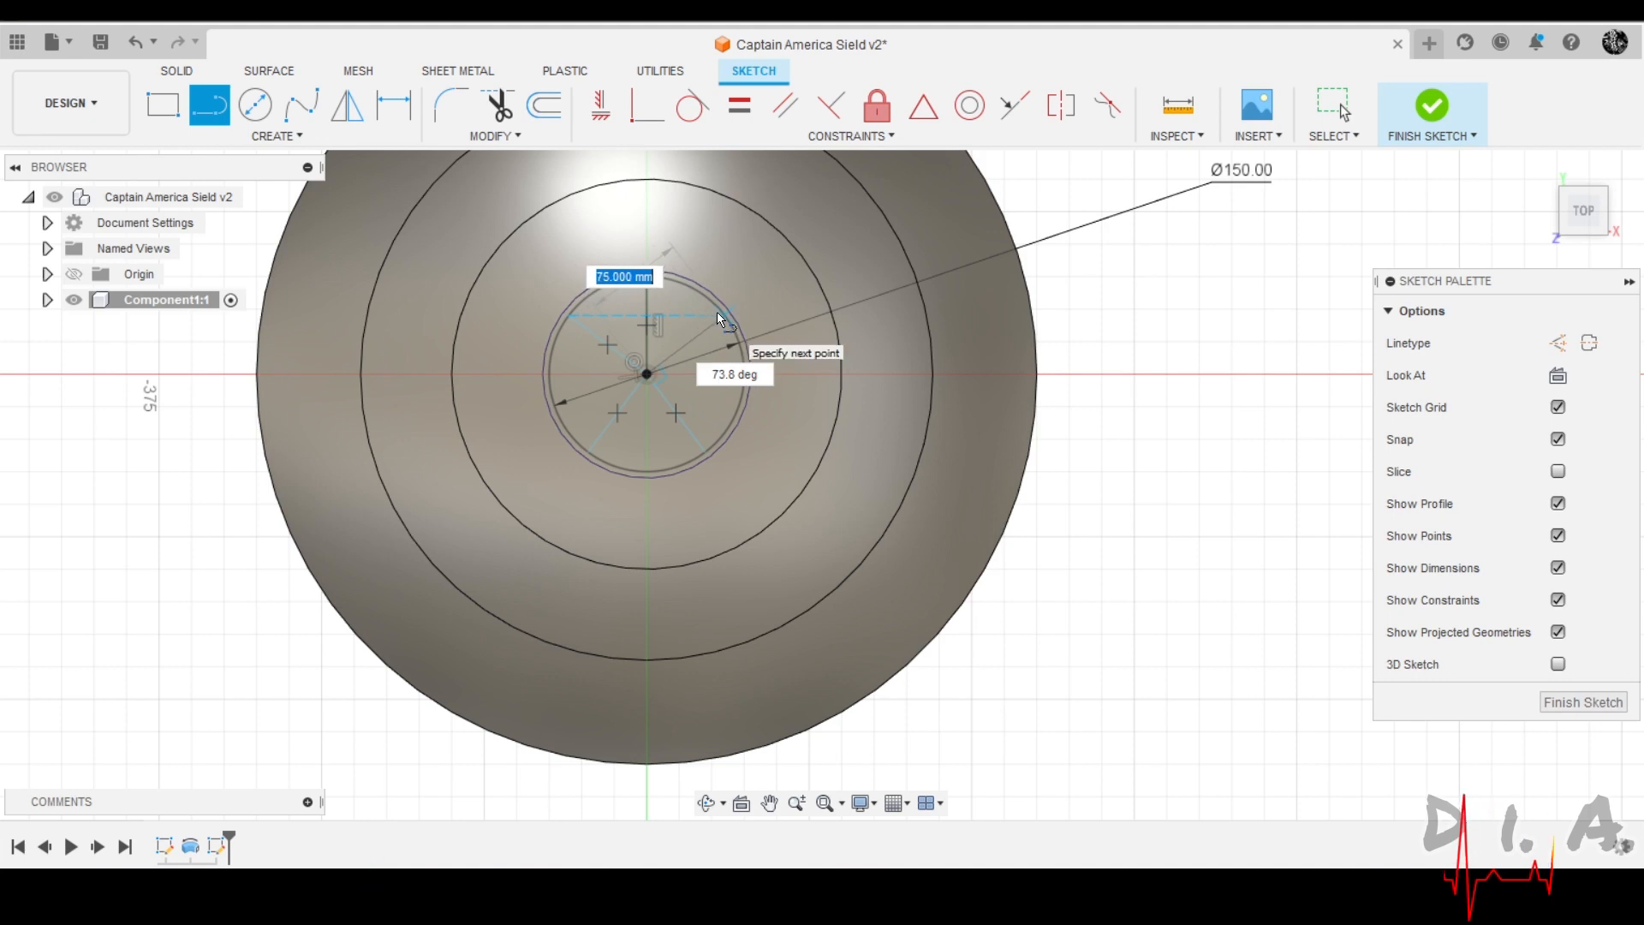
key(Escape)
Convert the 150 mm circle into construction geometry.
scroll(543, 430, up, 3)
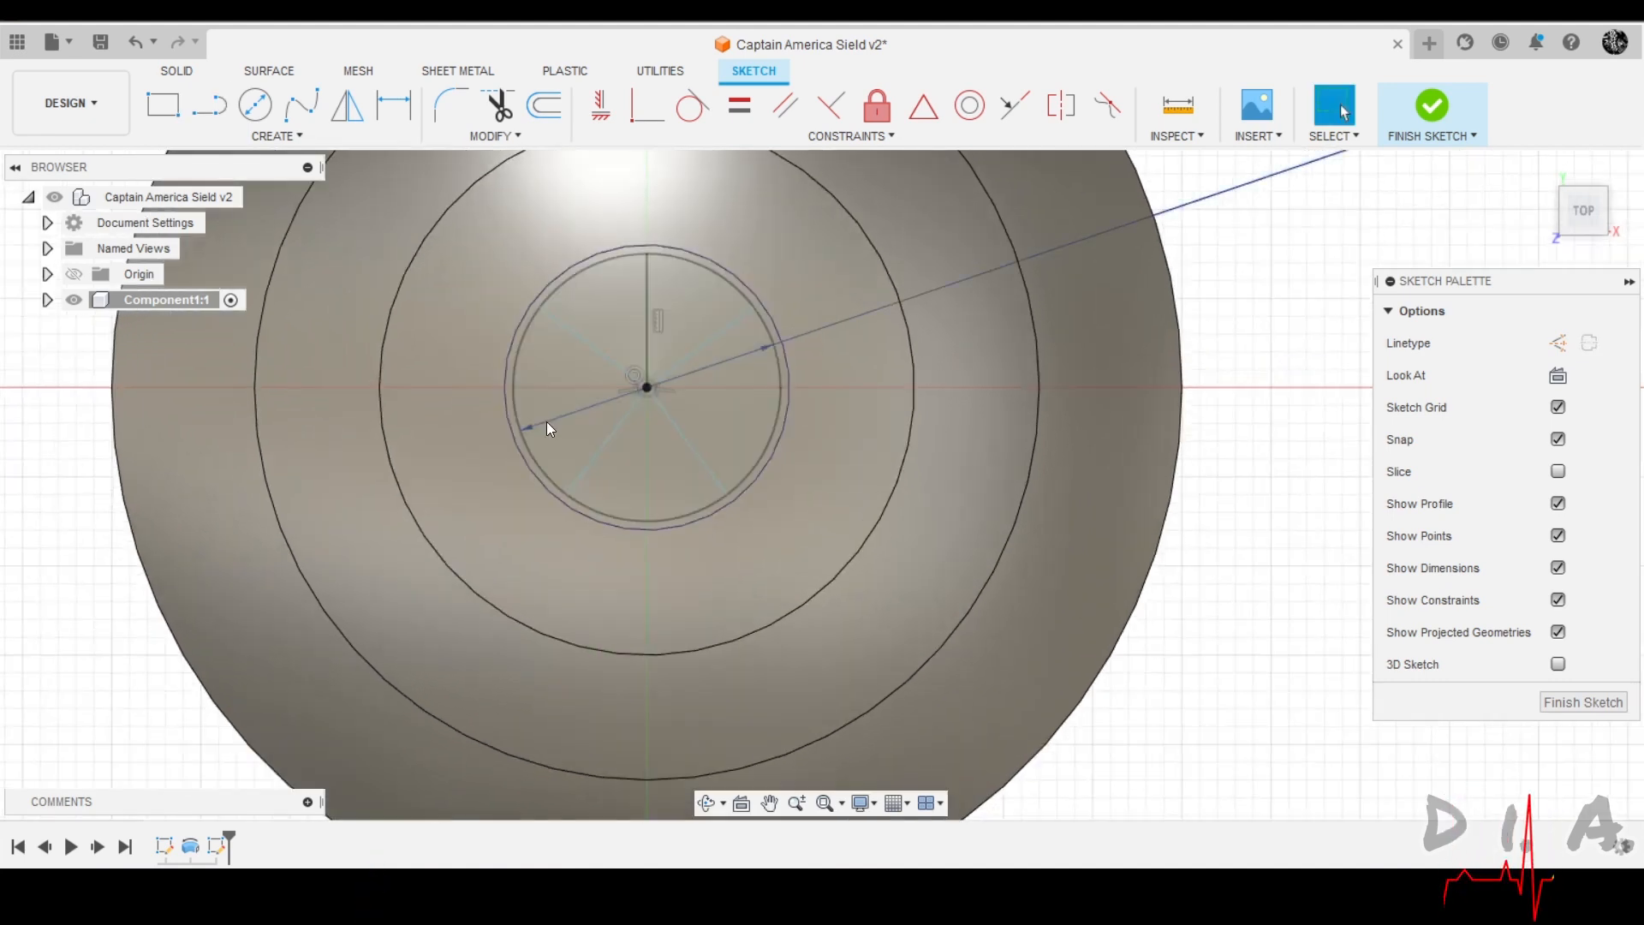
click(515, 360)
click(1559, 418)
click(213, 389)
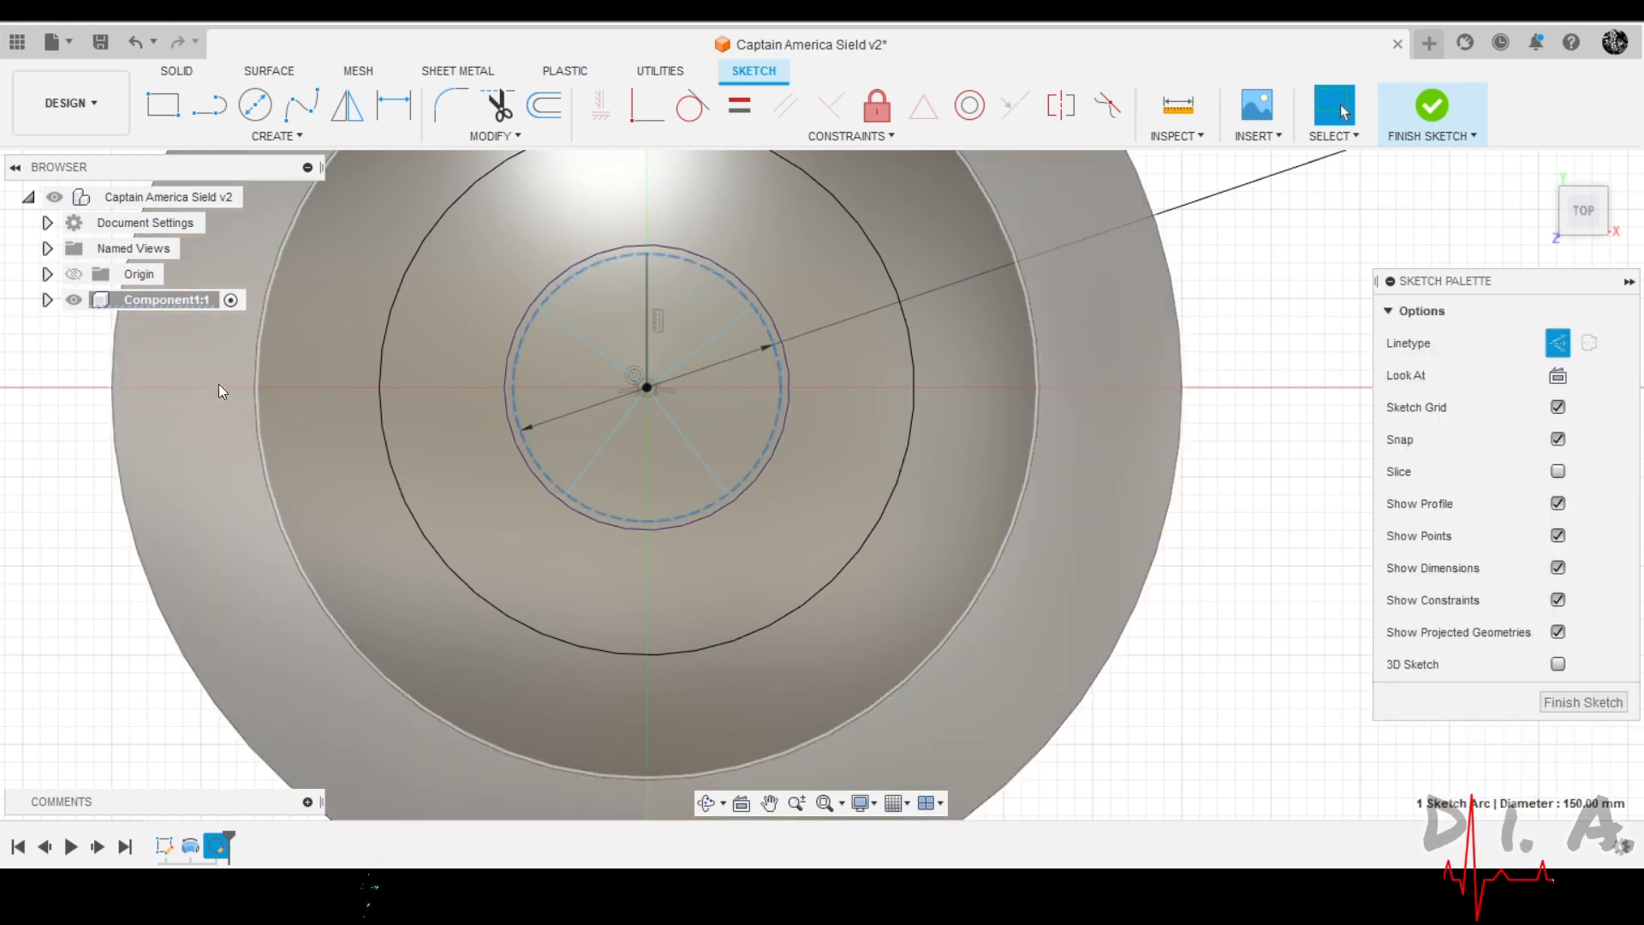
scroll(550, 303, down, 3)
scroll(557, 295, up, 2)
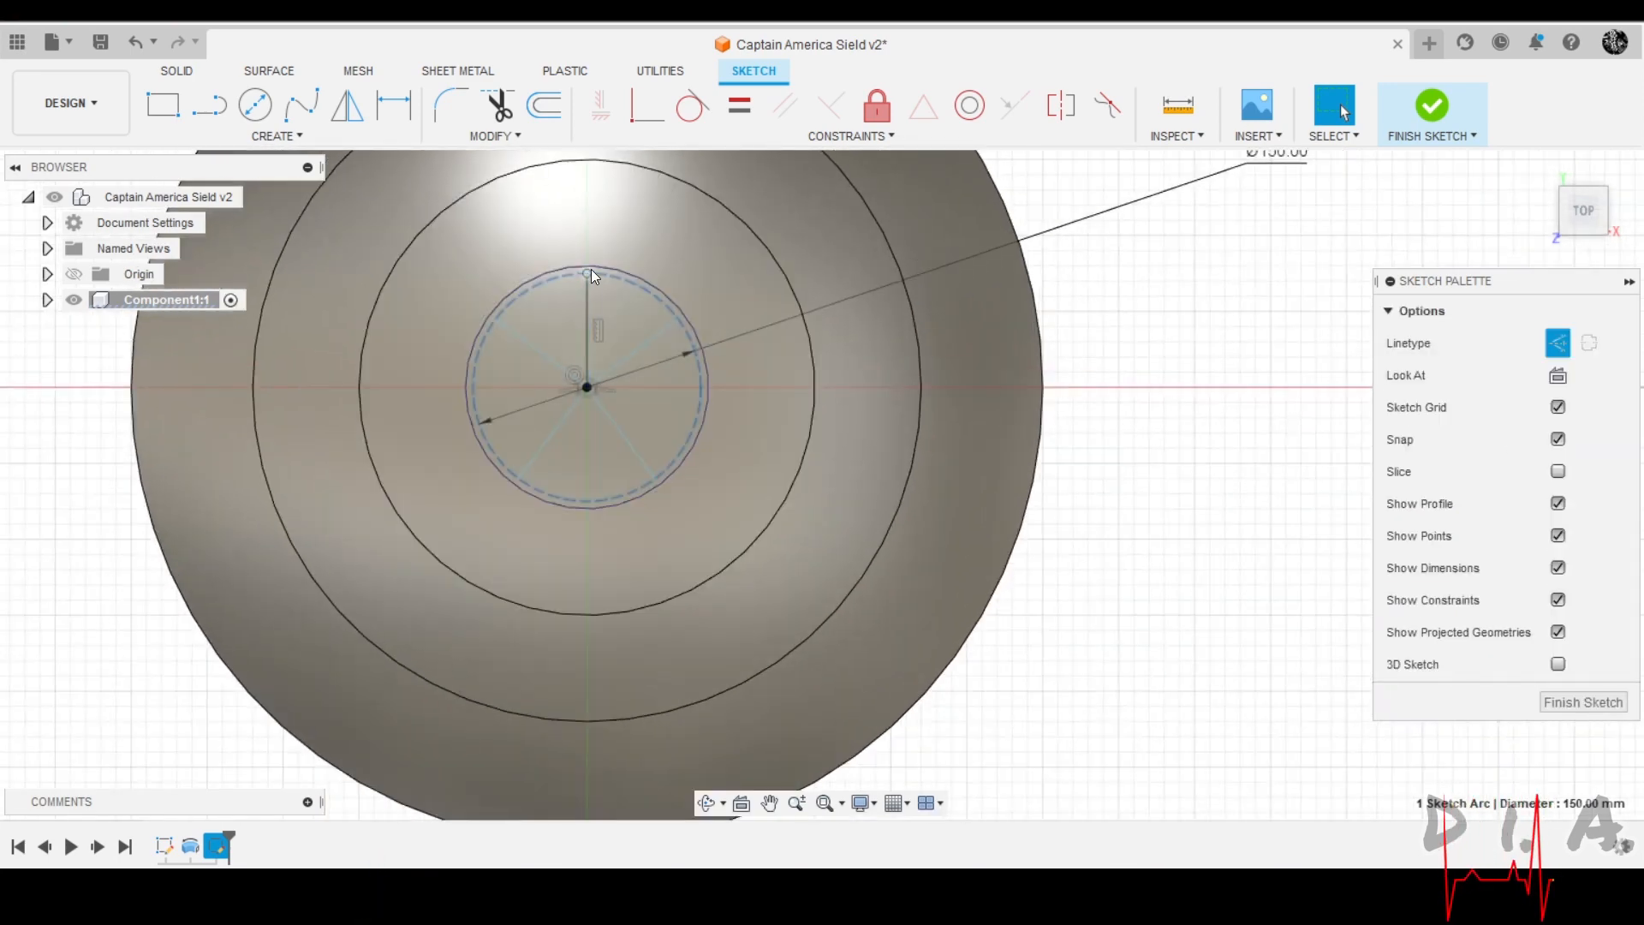
click(495, 363)
scroll(495, 371, down, 3)
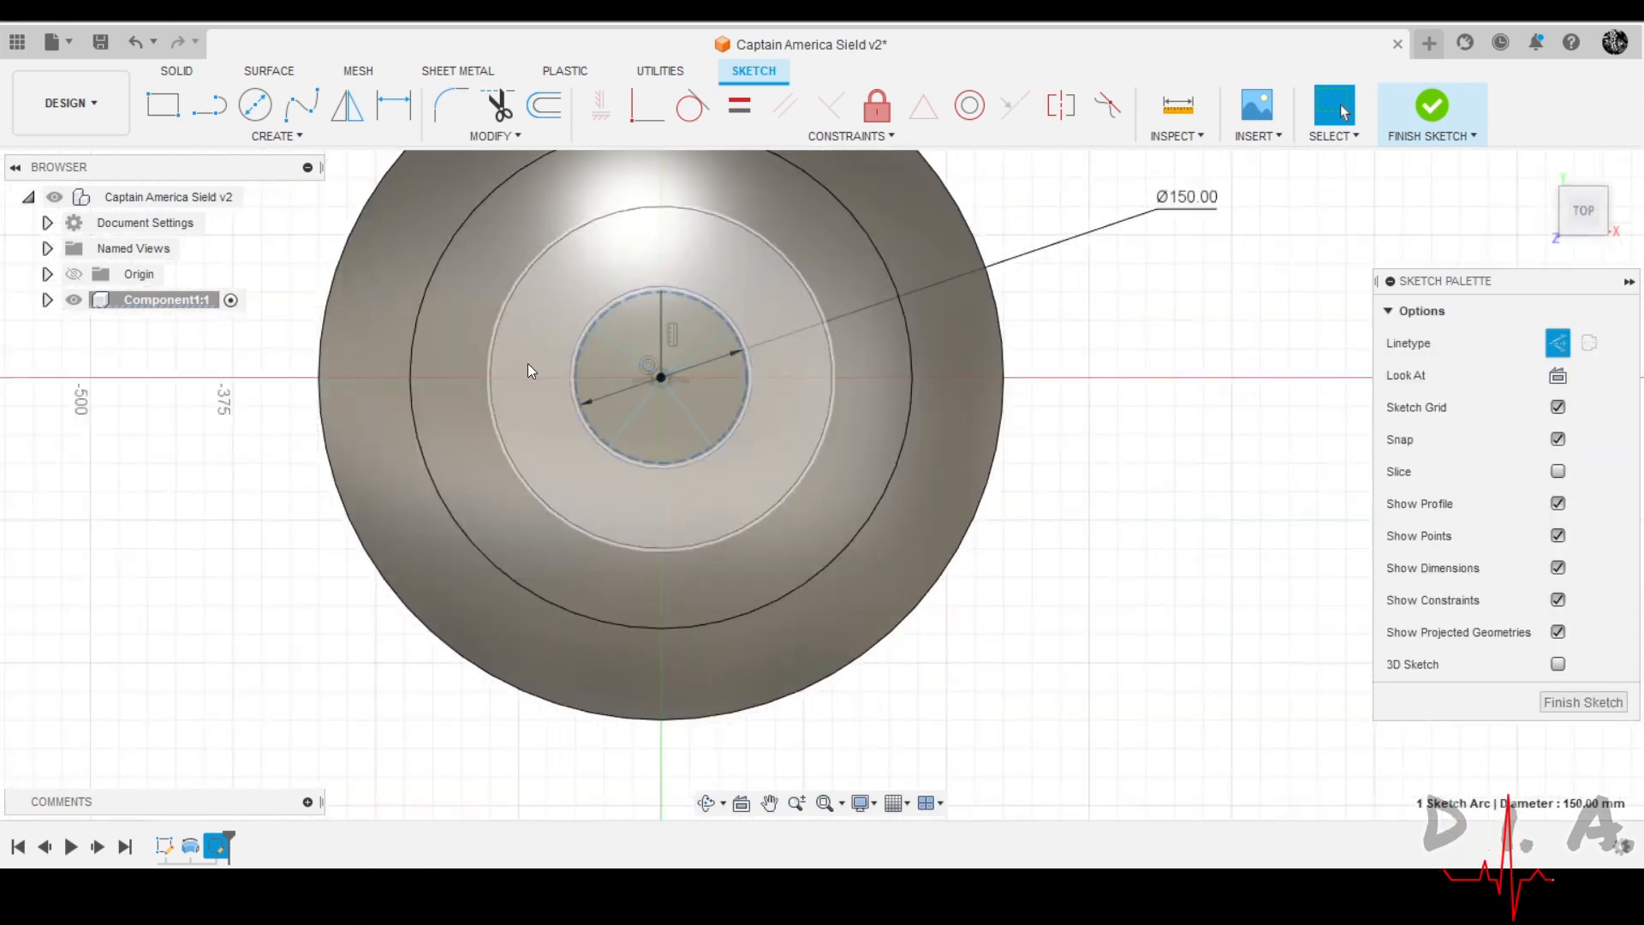
scroll(654, 336, up, 4)
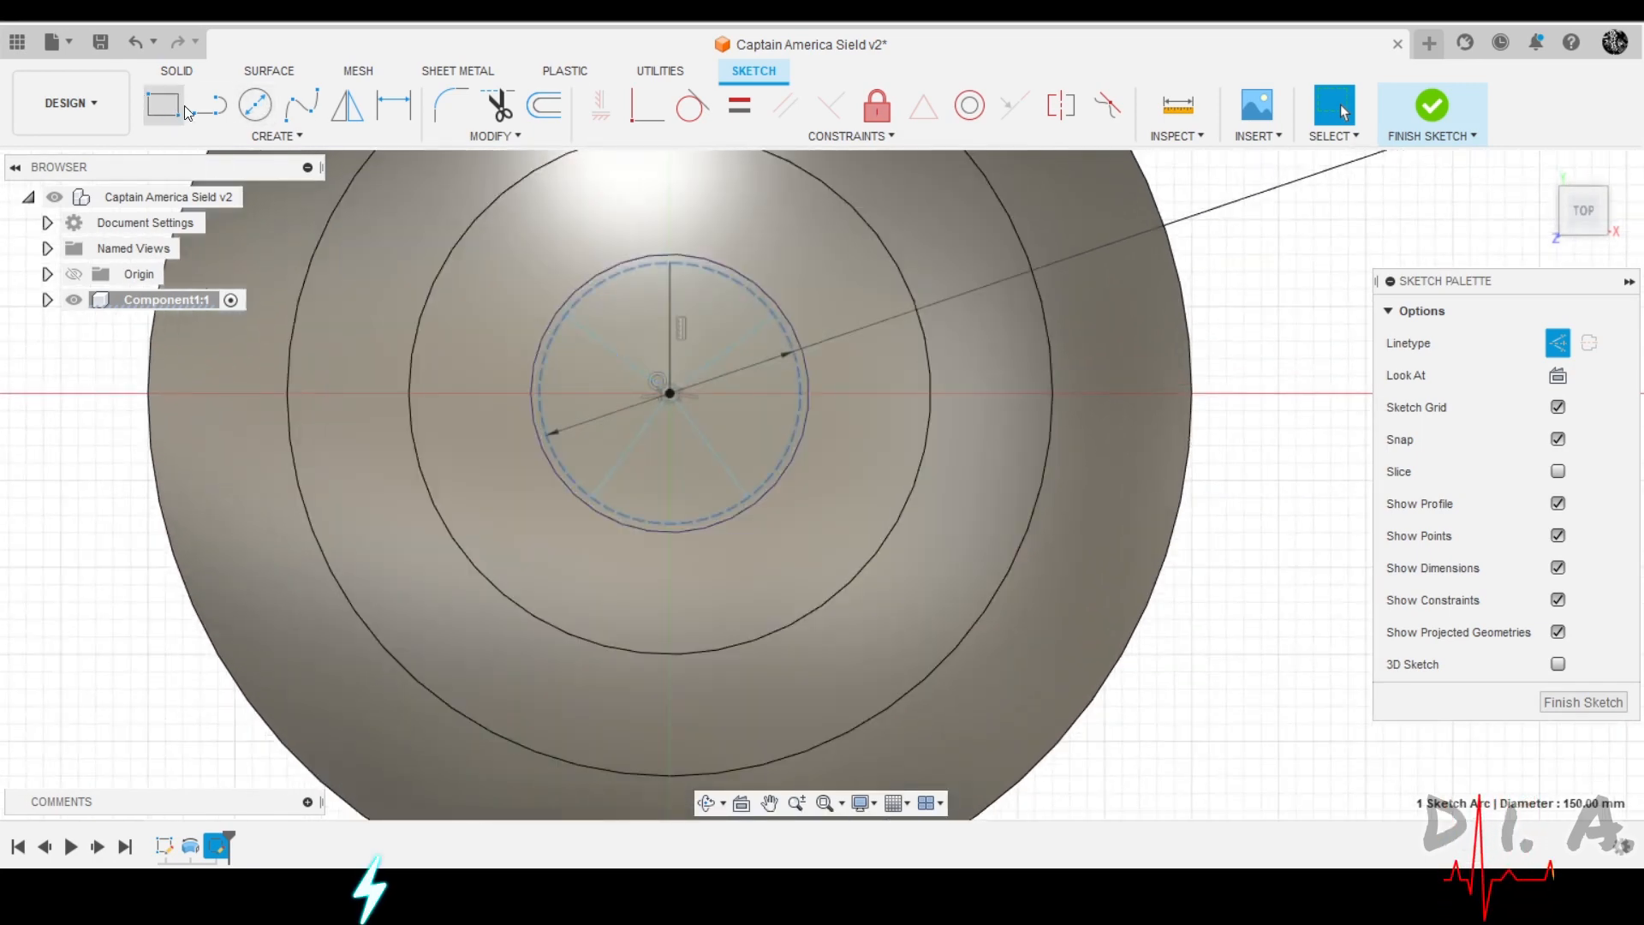
Draw a horizontal line joining the outer ends of the two upper slanted lines.
click(206, 105)
click(571, 305)
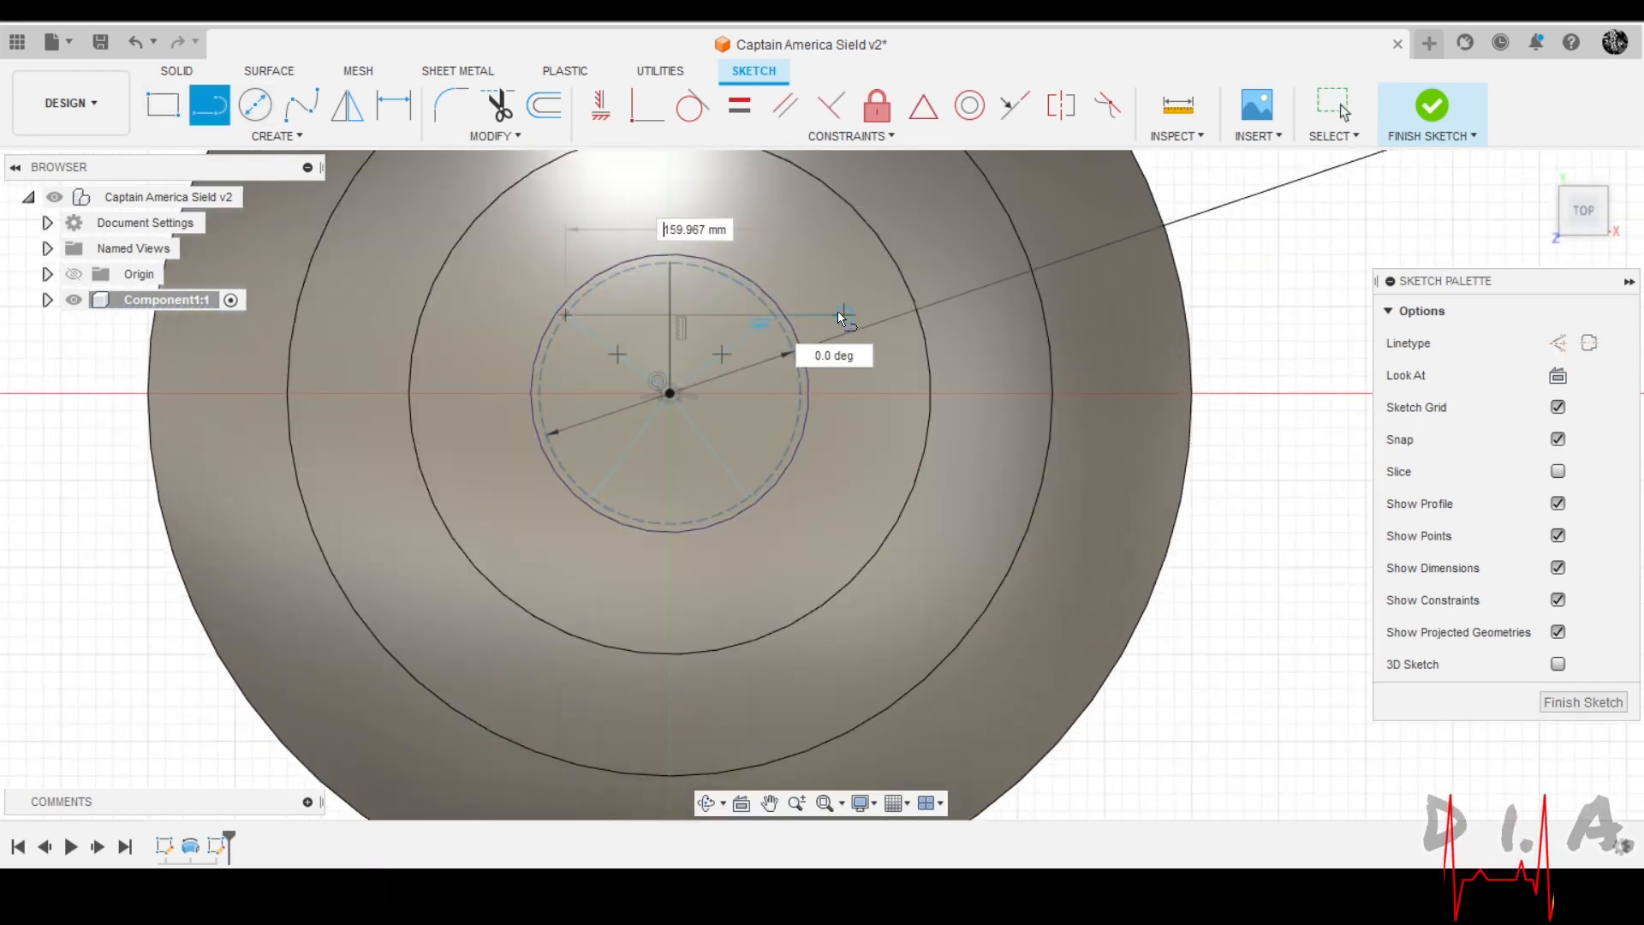
click(775, 312)
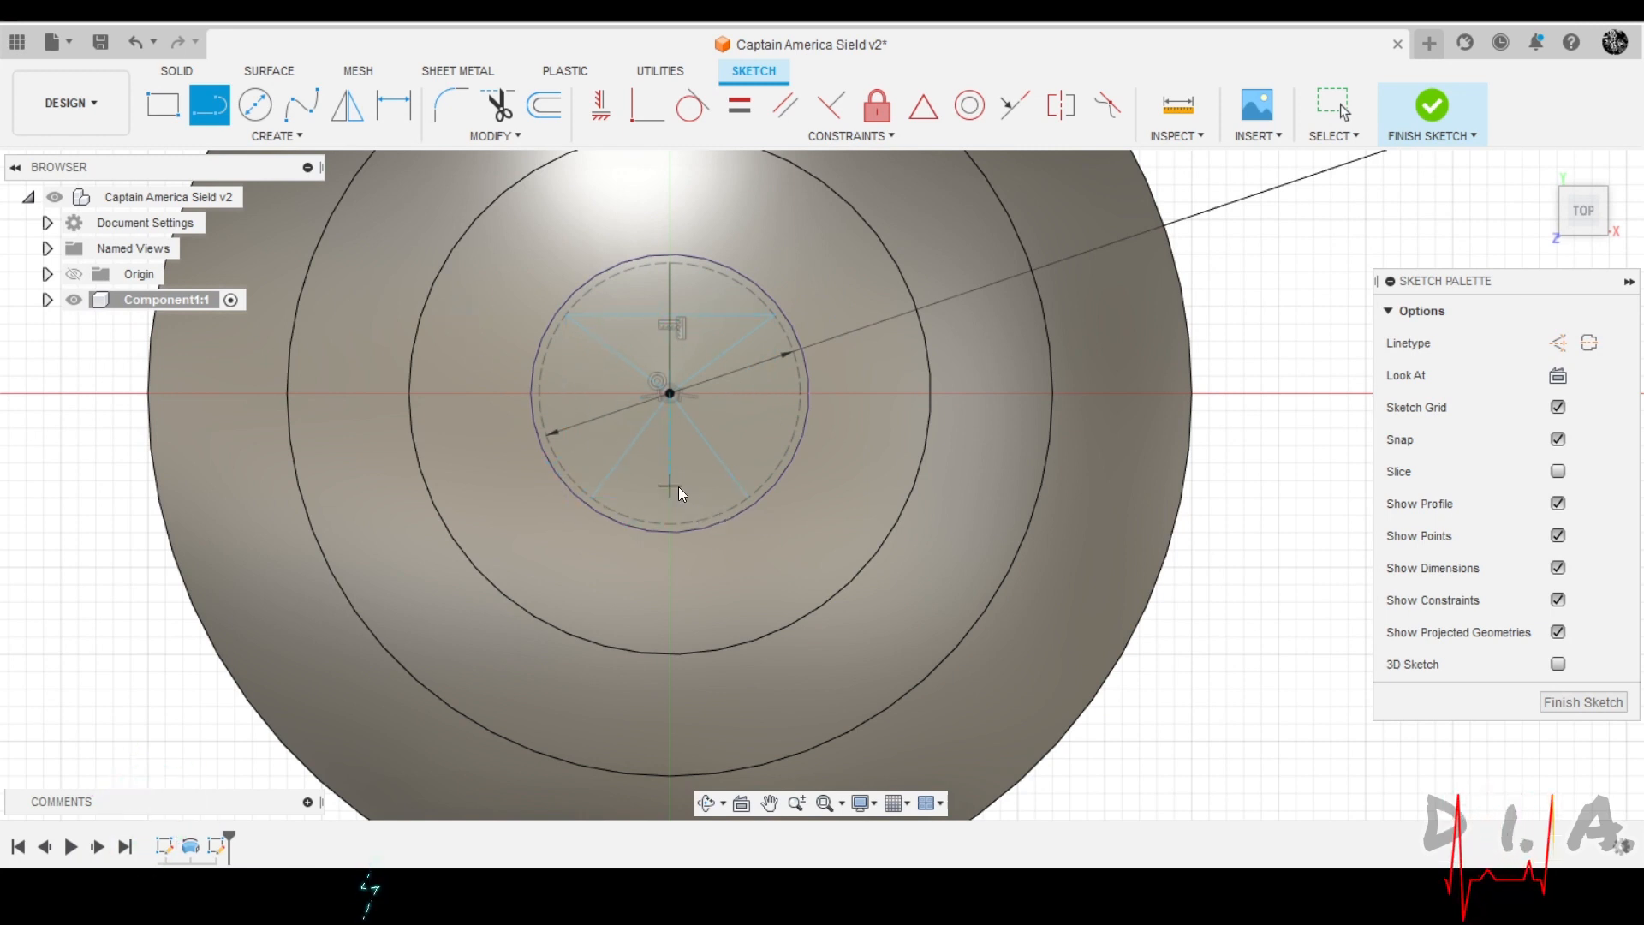
key(Escape)
Dimension the angle between the two lower slanted lines at 72 degrees.
key(d)
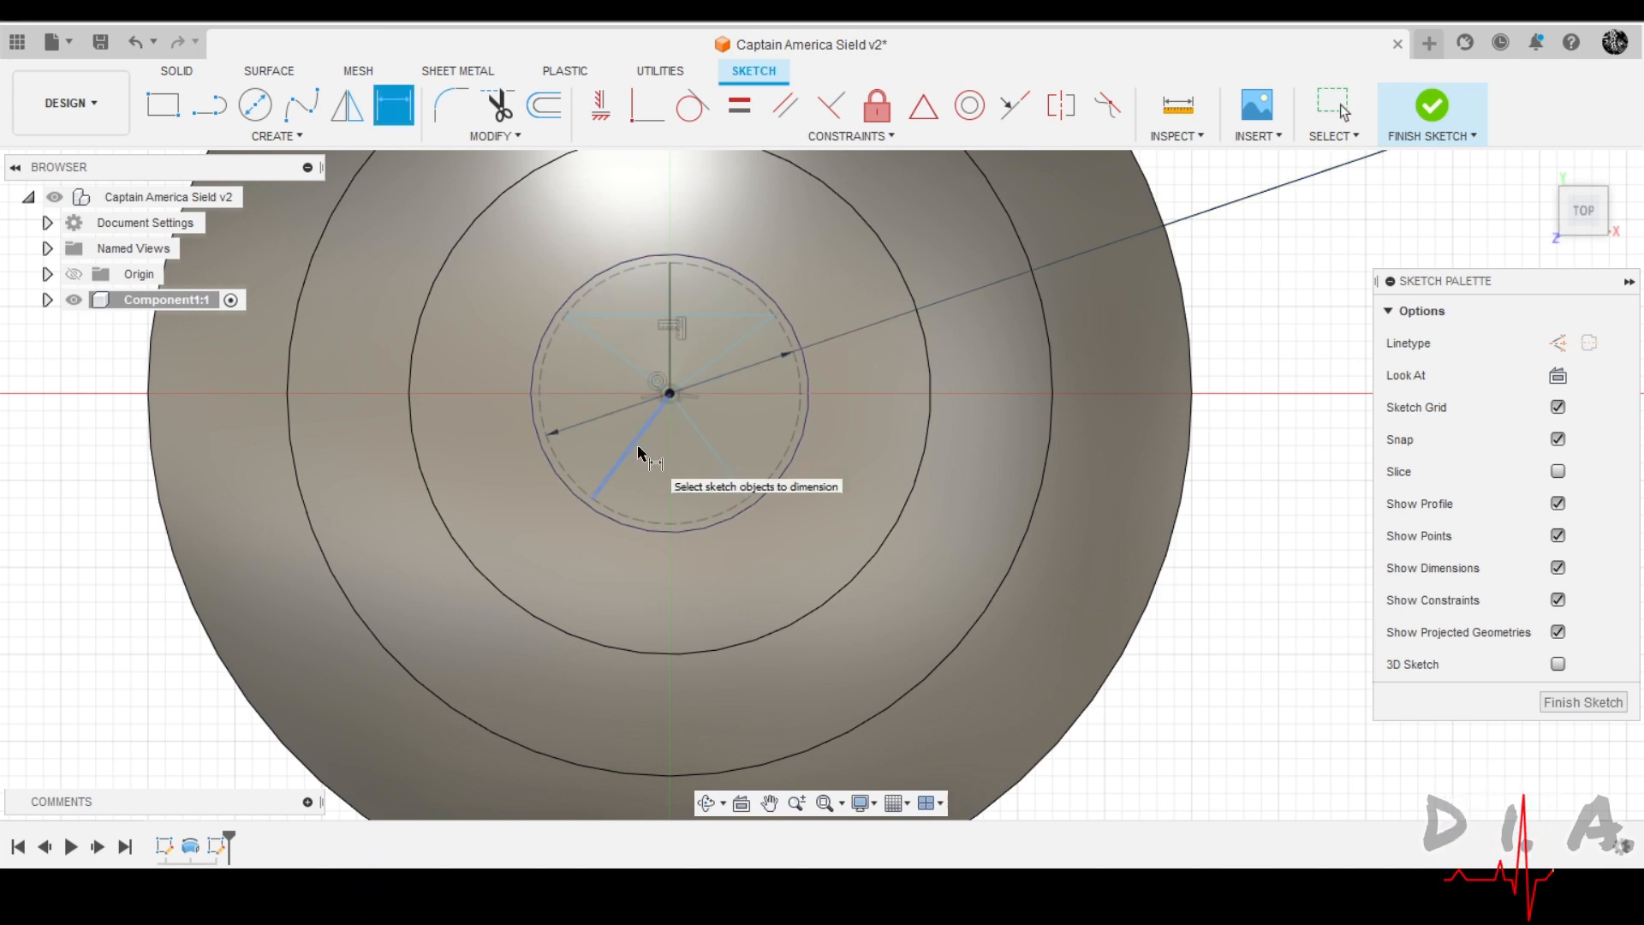
click(702, 441)
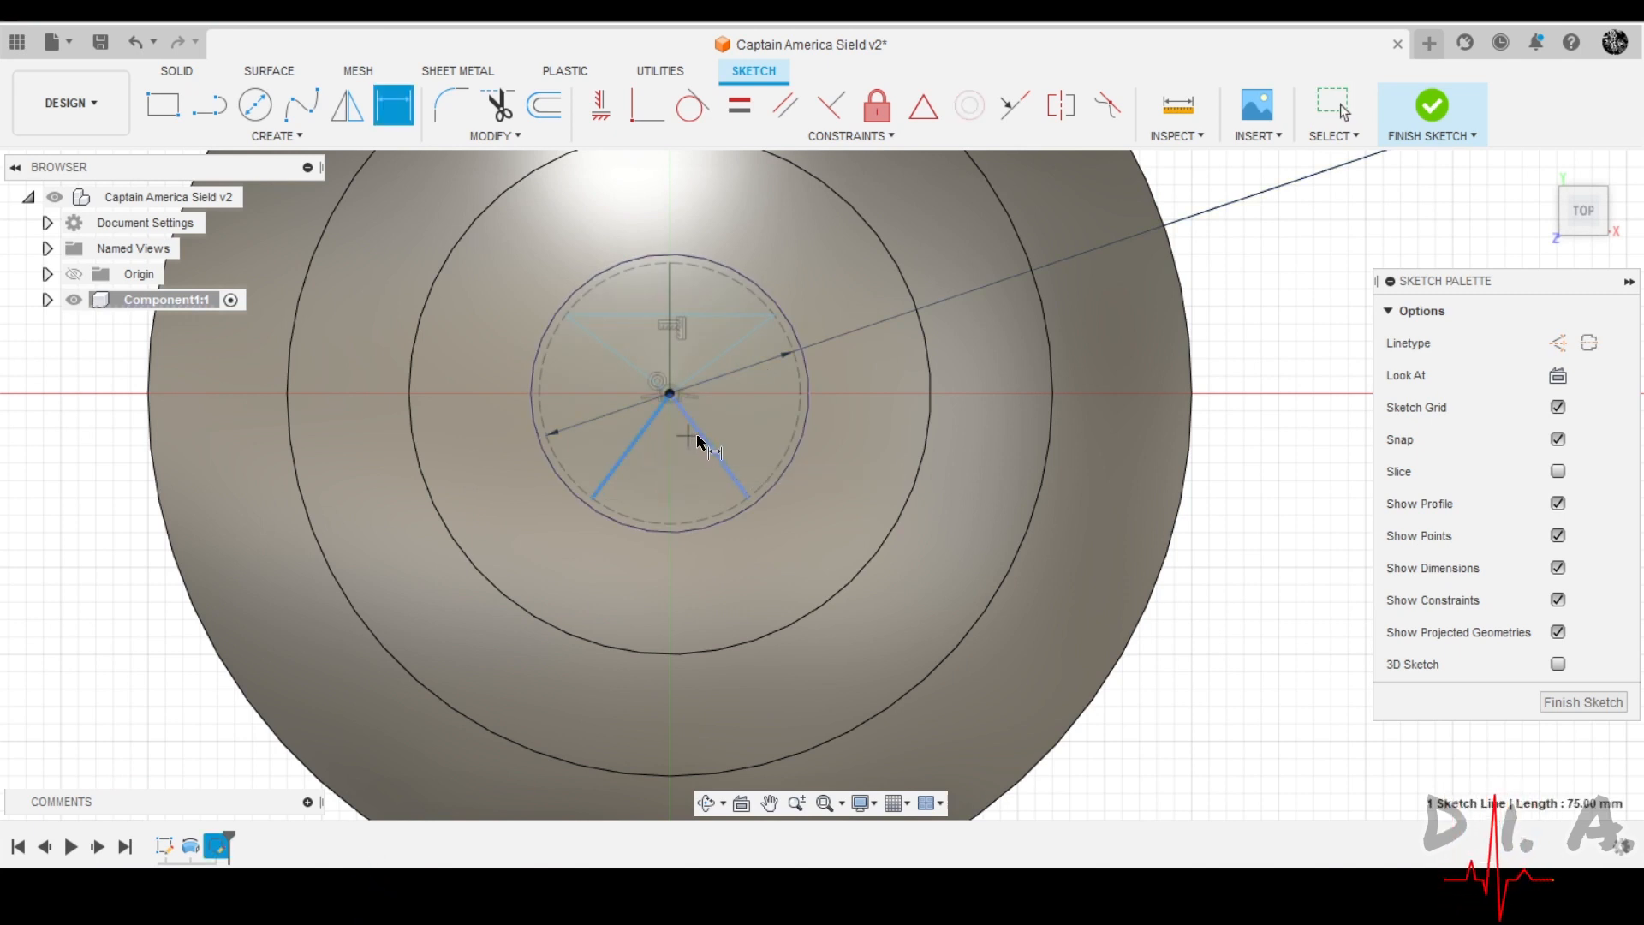
click(673, 462)
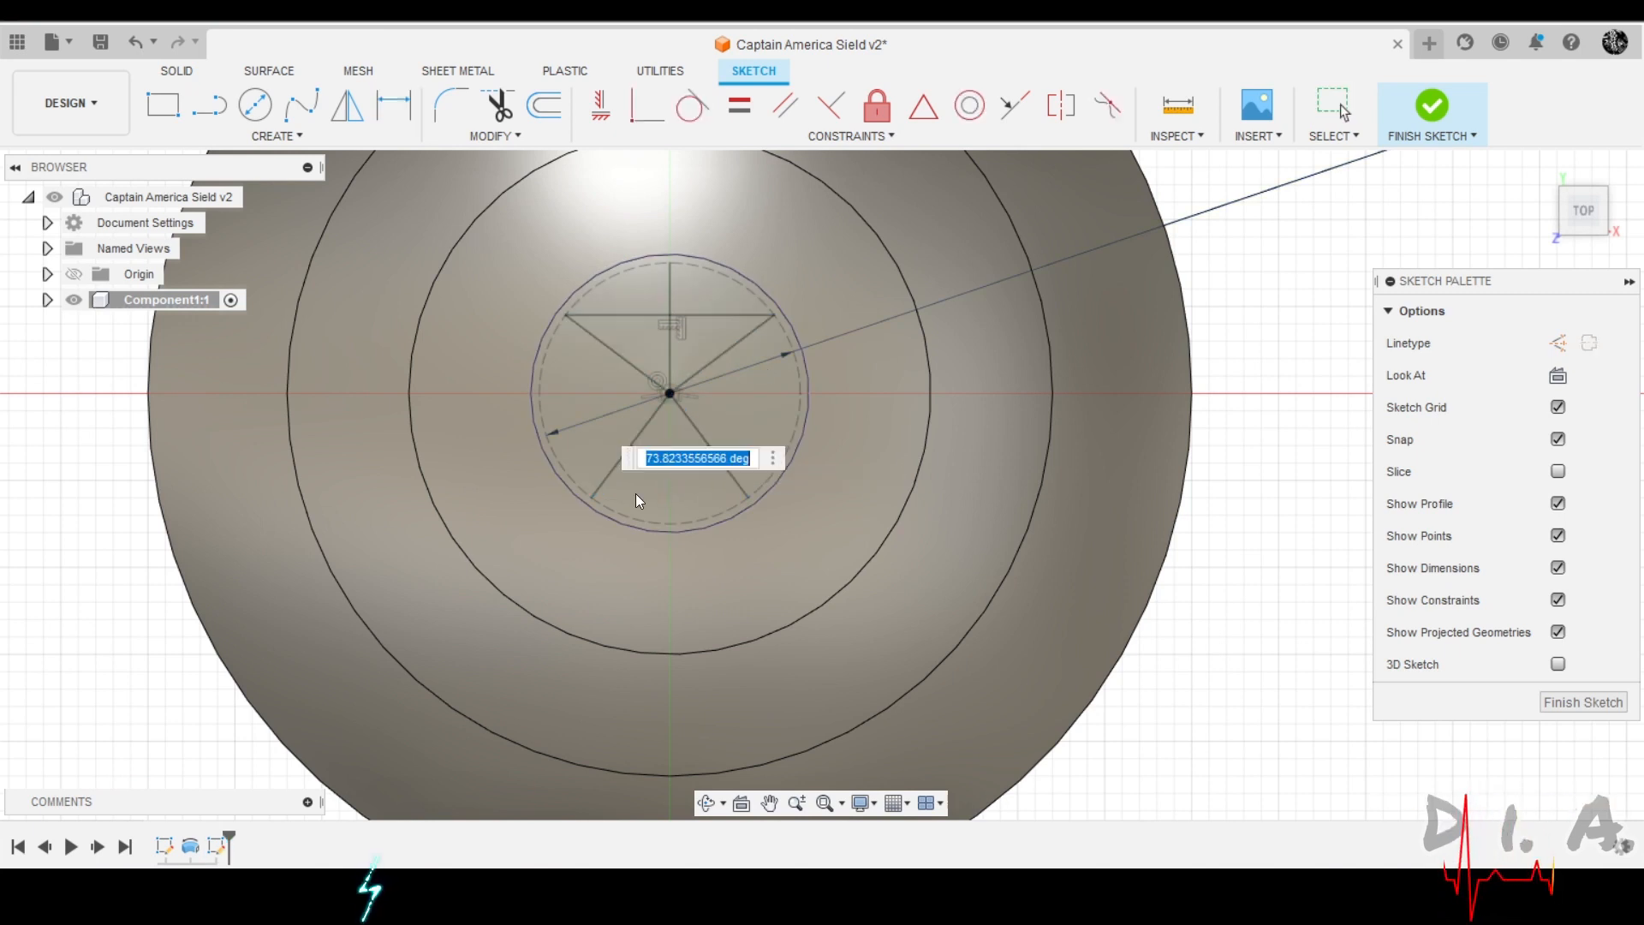
text(72)
key(Return)
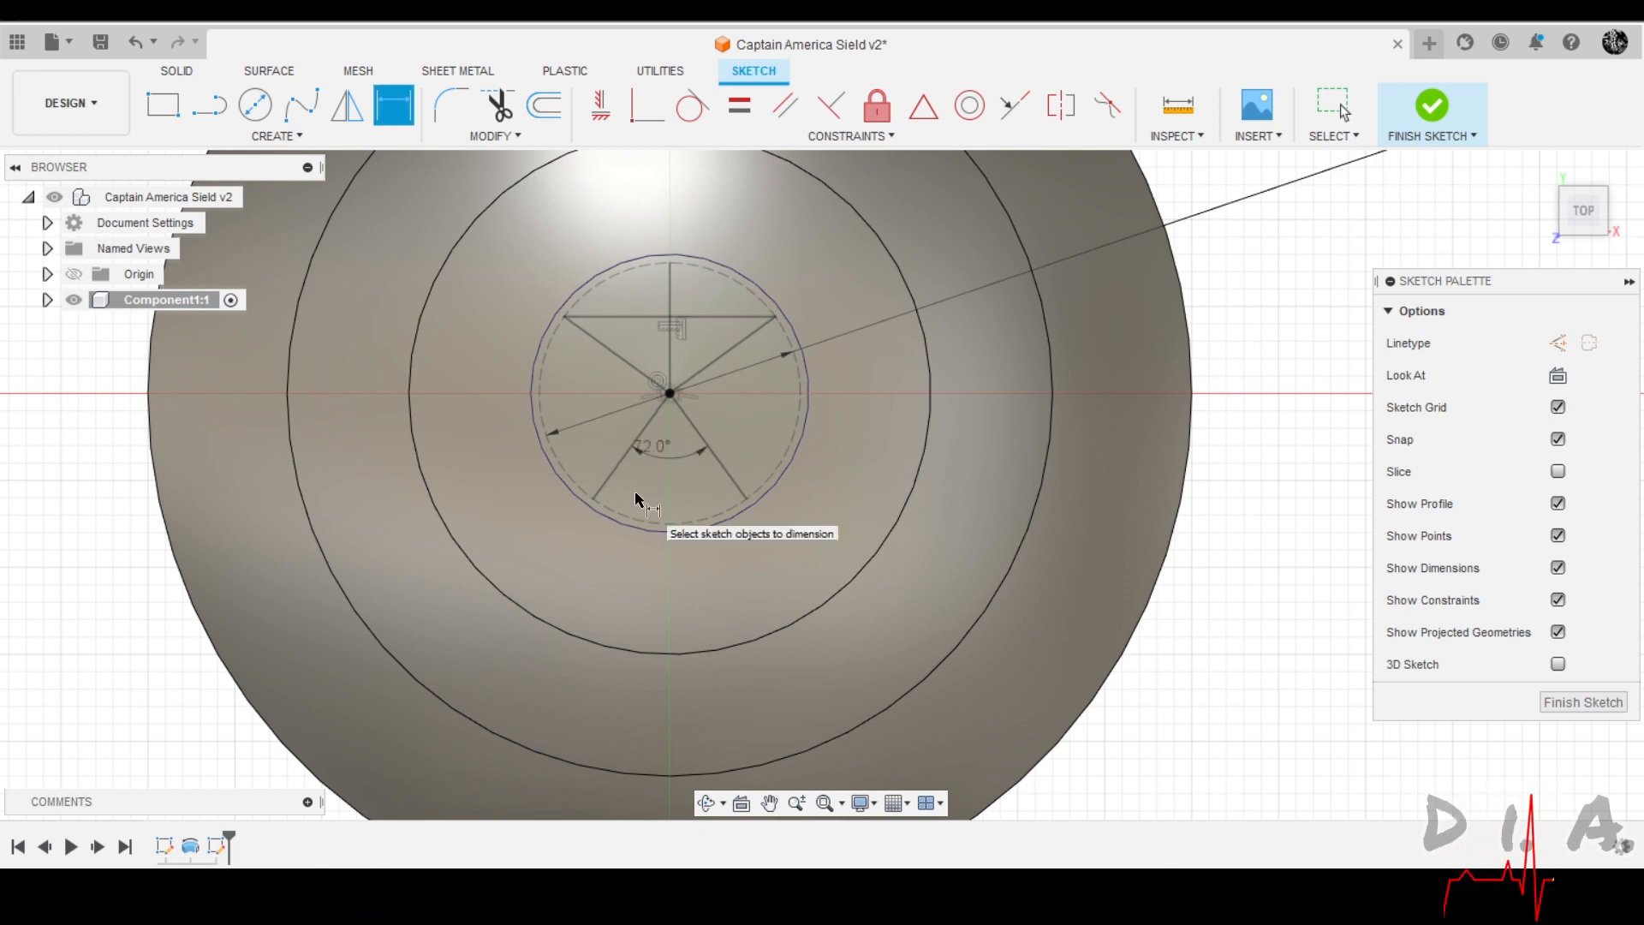
Try to dimension the angles between the upper and lower slanted lines on either side of the origin.
click(713, 363)
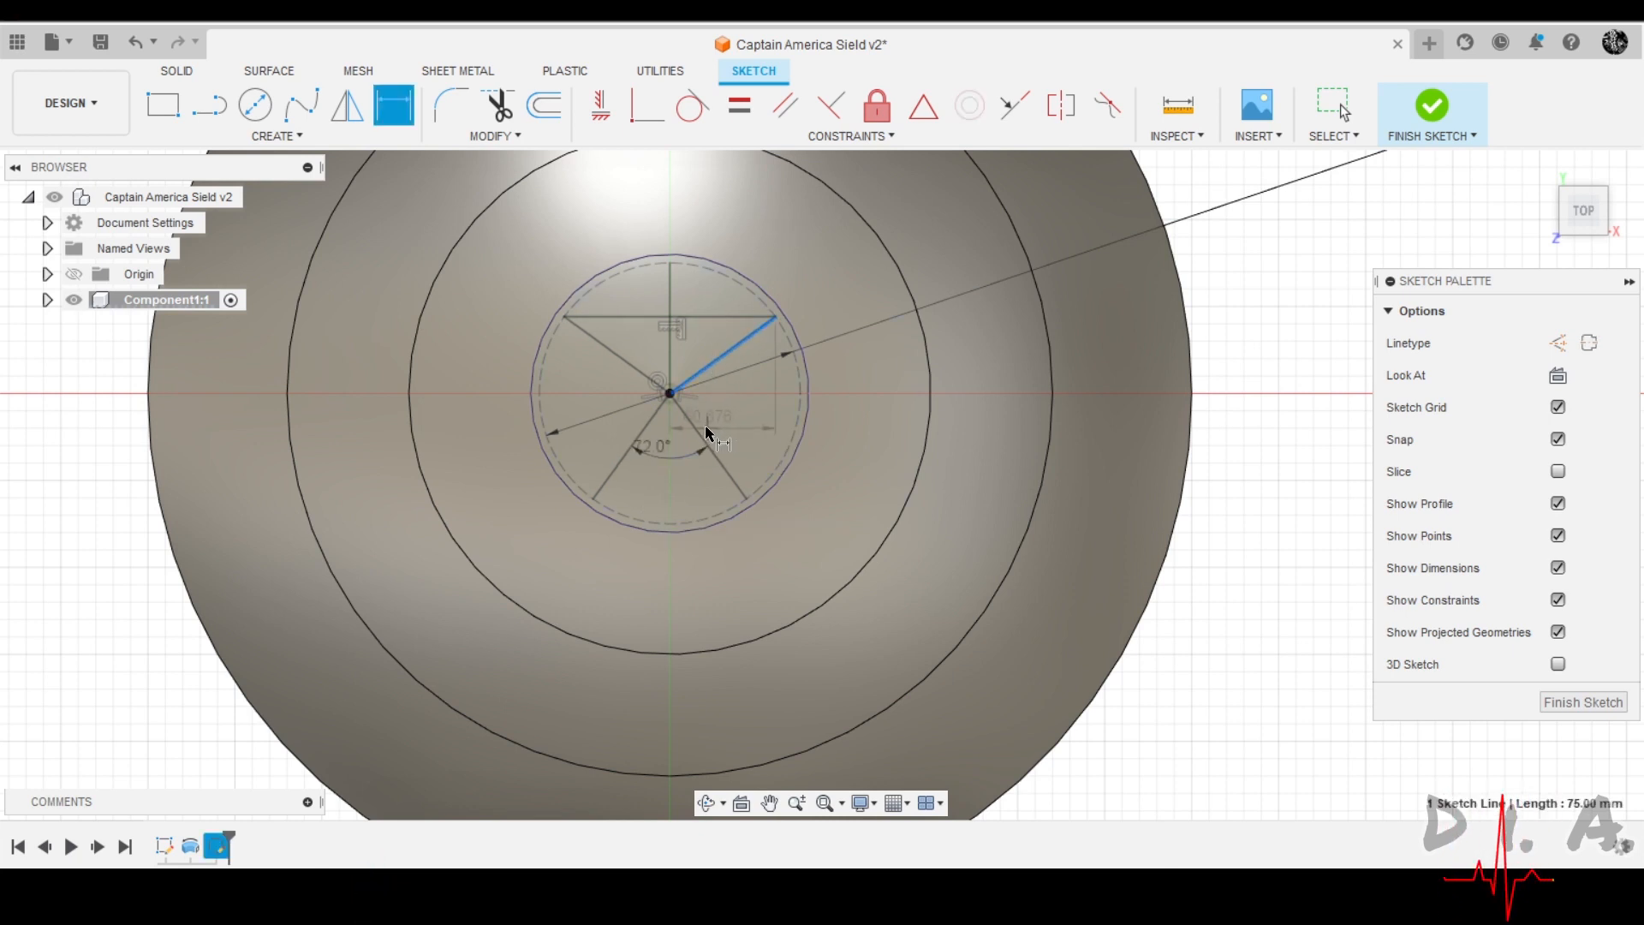
click(705, 429)
click(749, 415)
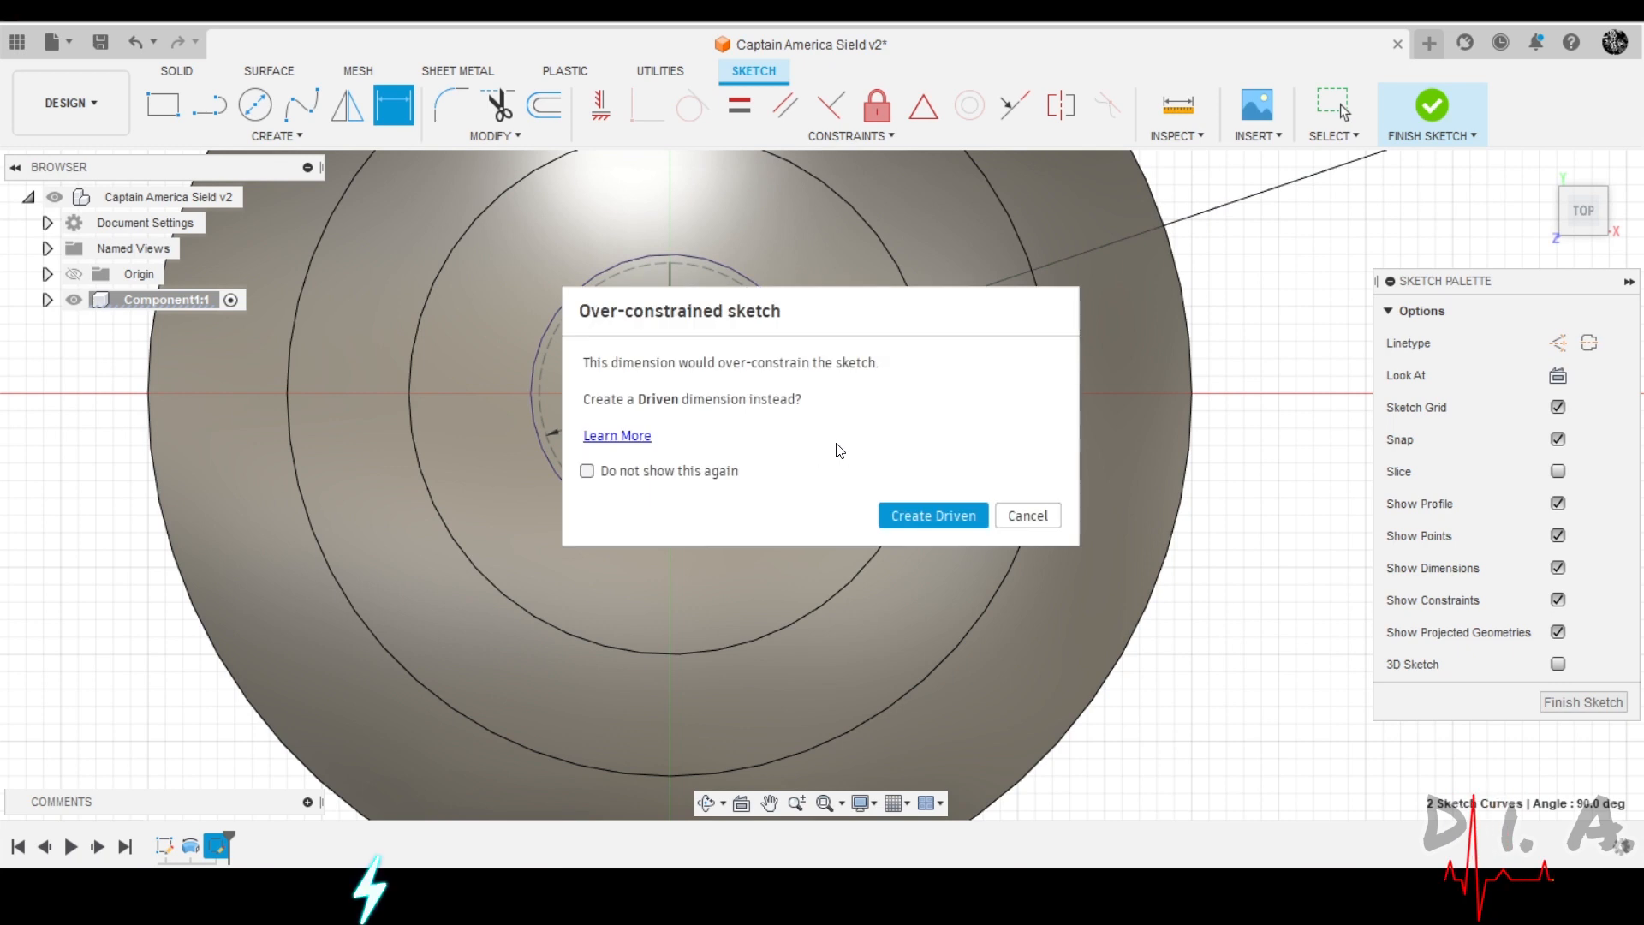
key(Escape)
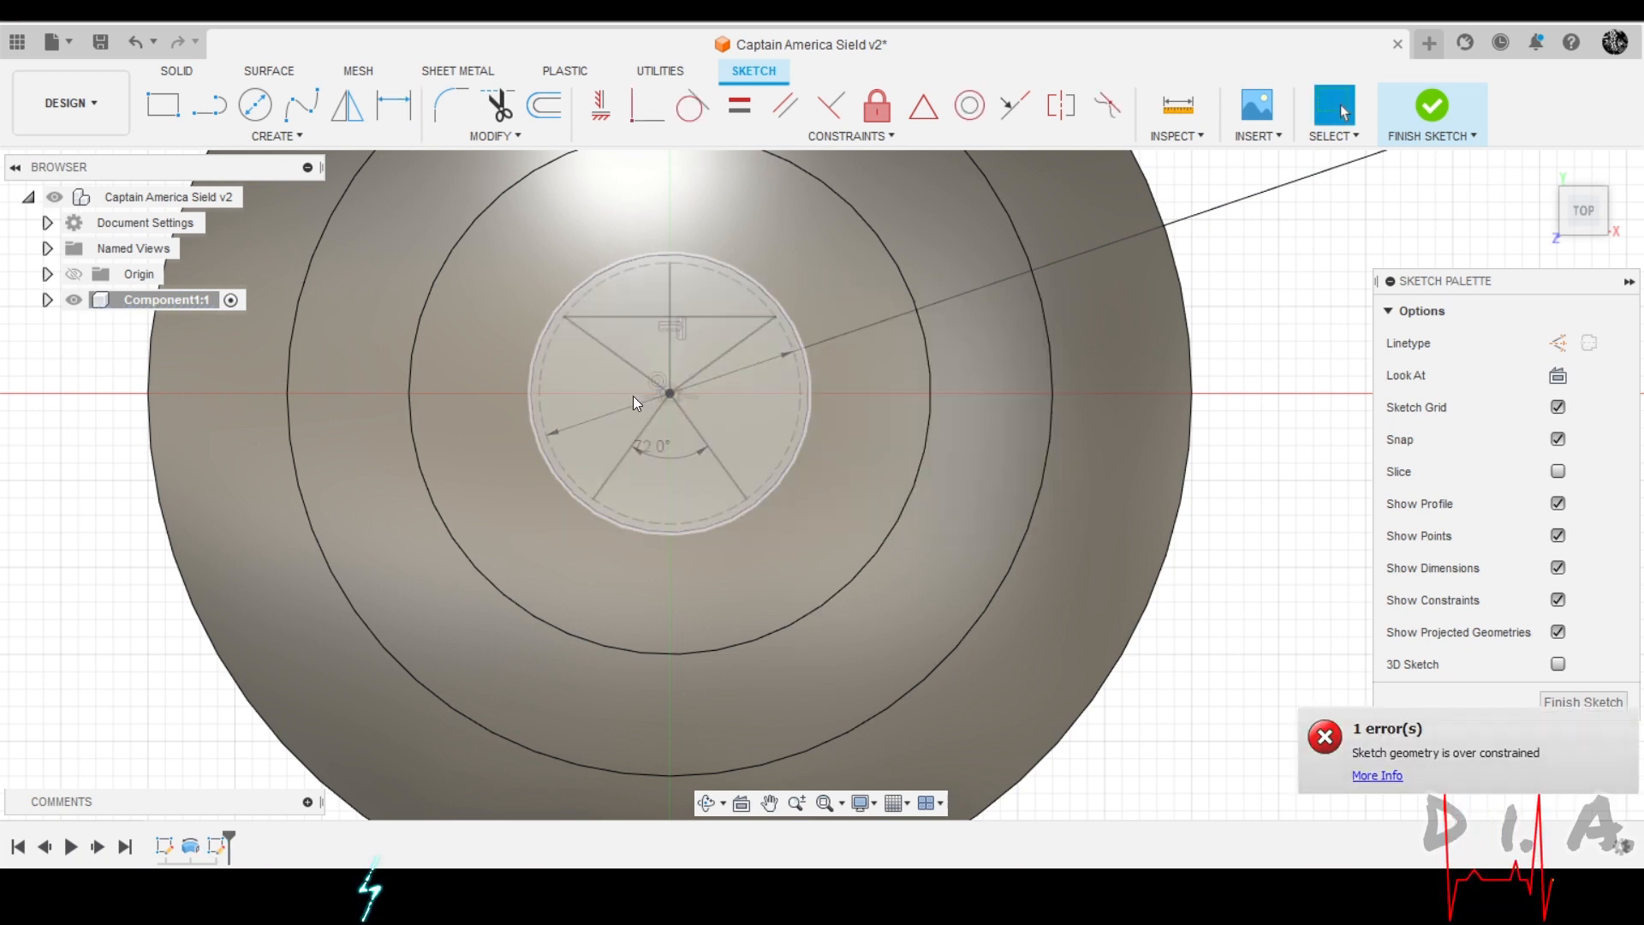
scroll(634, 395, up, 2)
key(d)
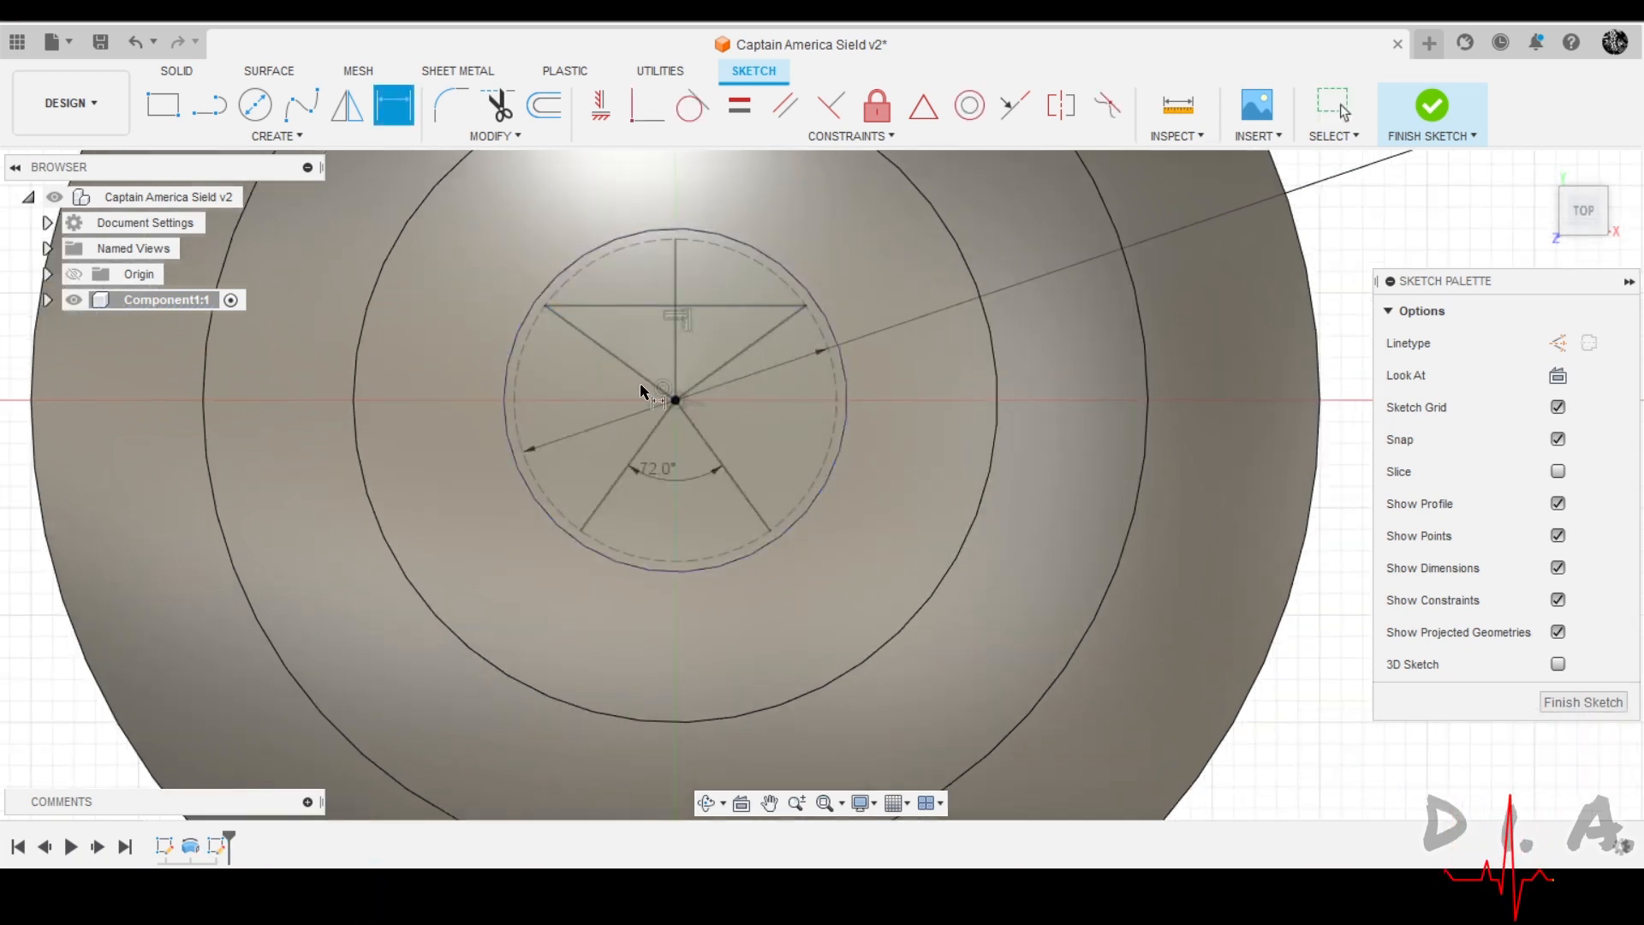
click(632, 373)
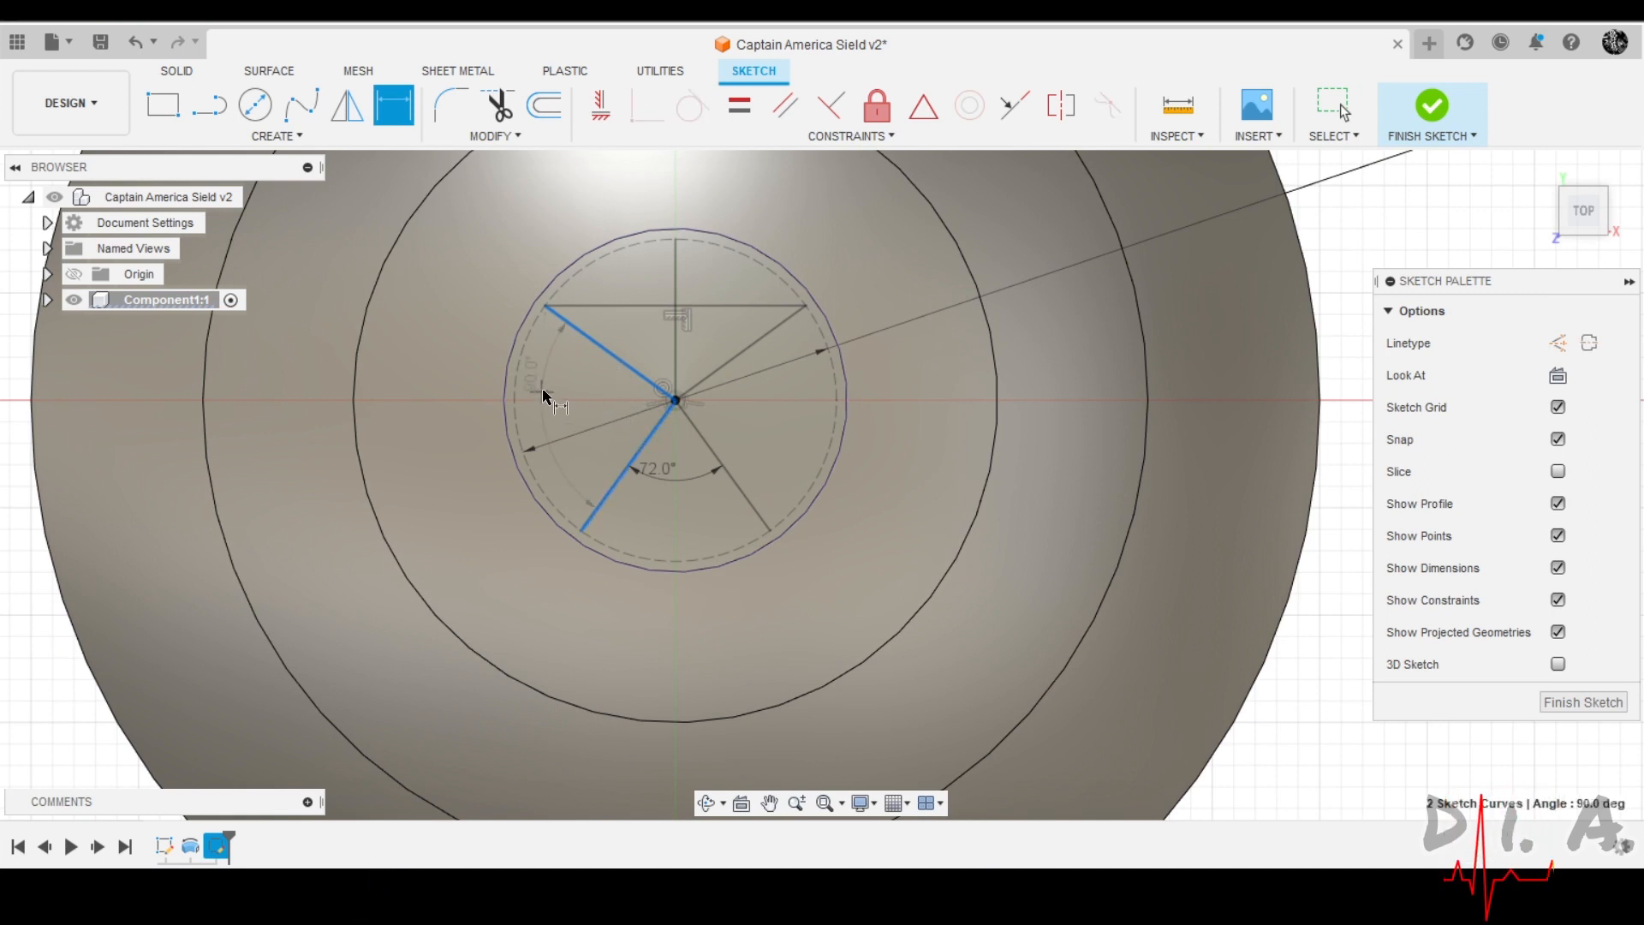
key(Escape)
Delete the horizontal line between the upper slanted lines and move an upper line's outer end to rotate the slanted lines slightly counterclockwise.
click(613, 305)
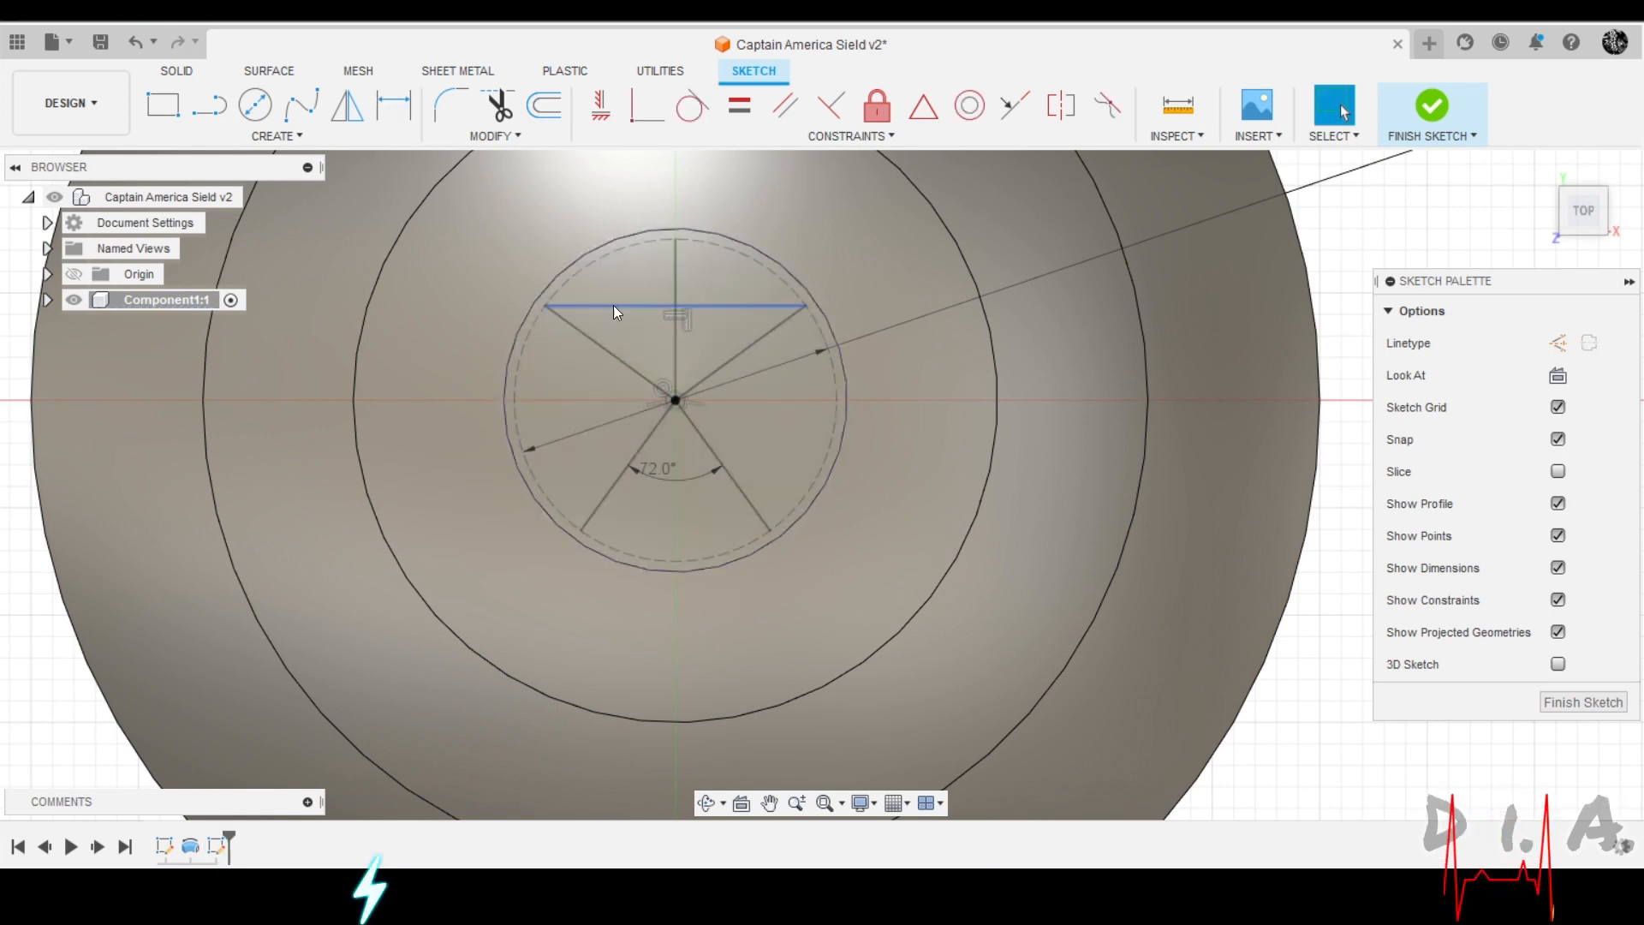
key(Delete)
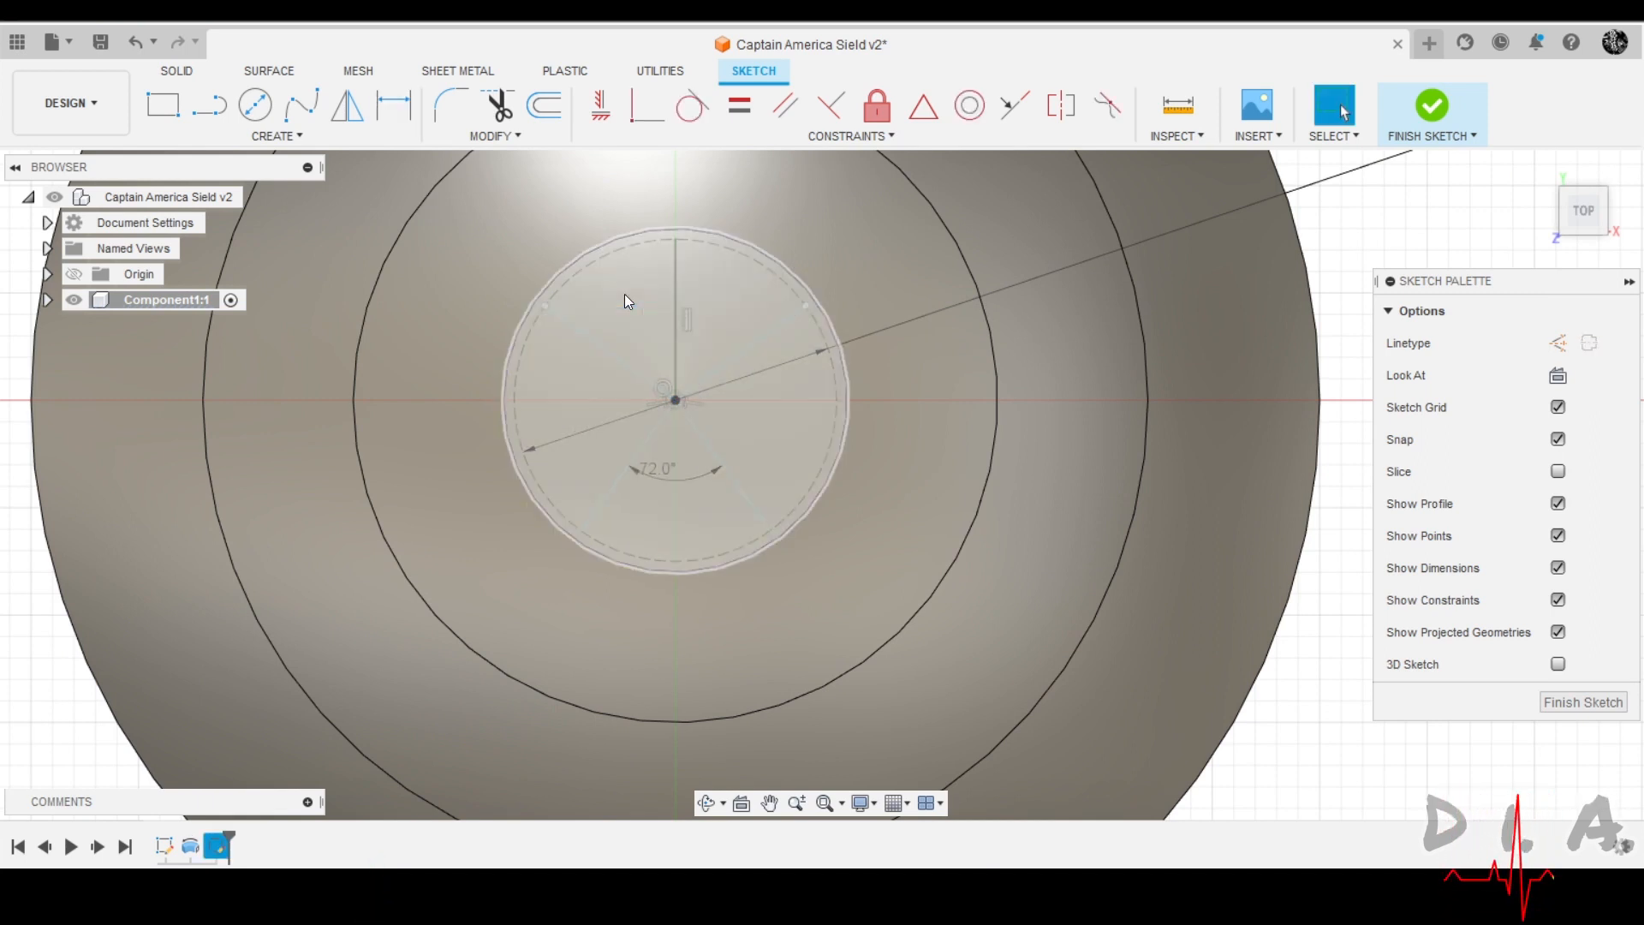
mouse_move(545, 308)
mouse_down()
mouse_move(548, 332)
mouse_move(496, 294)
mouse_up()
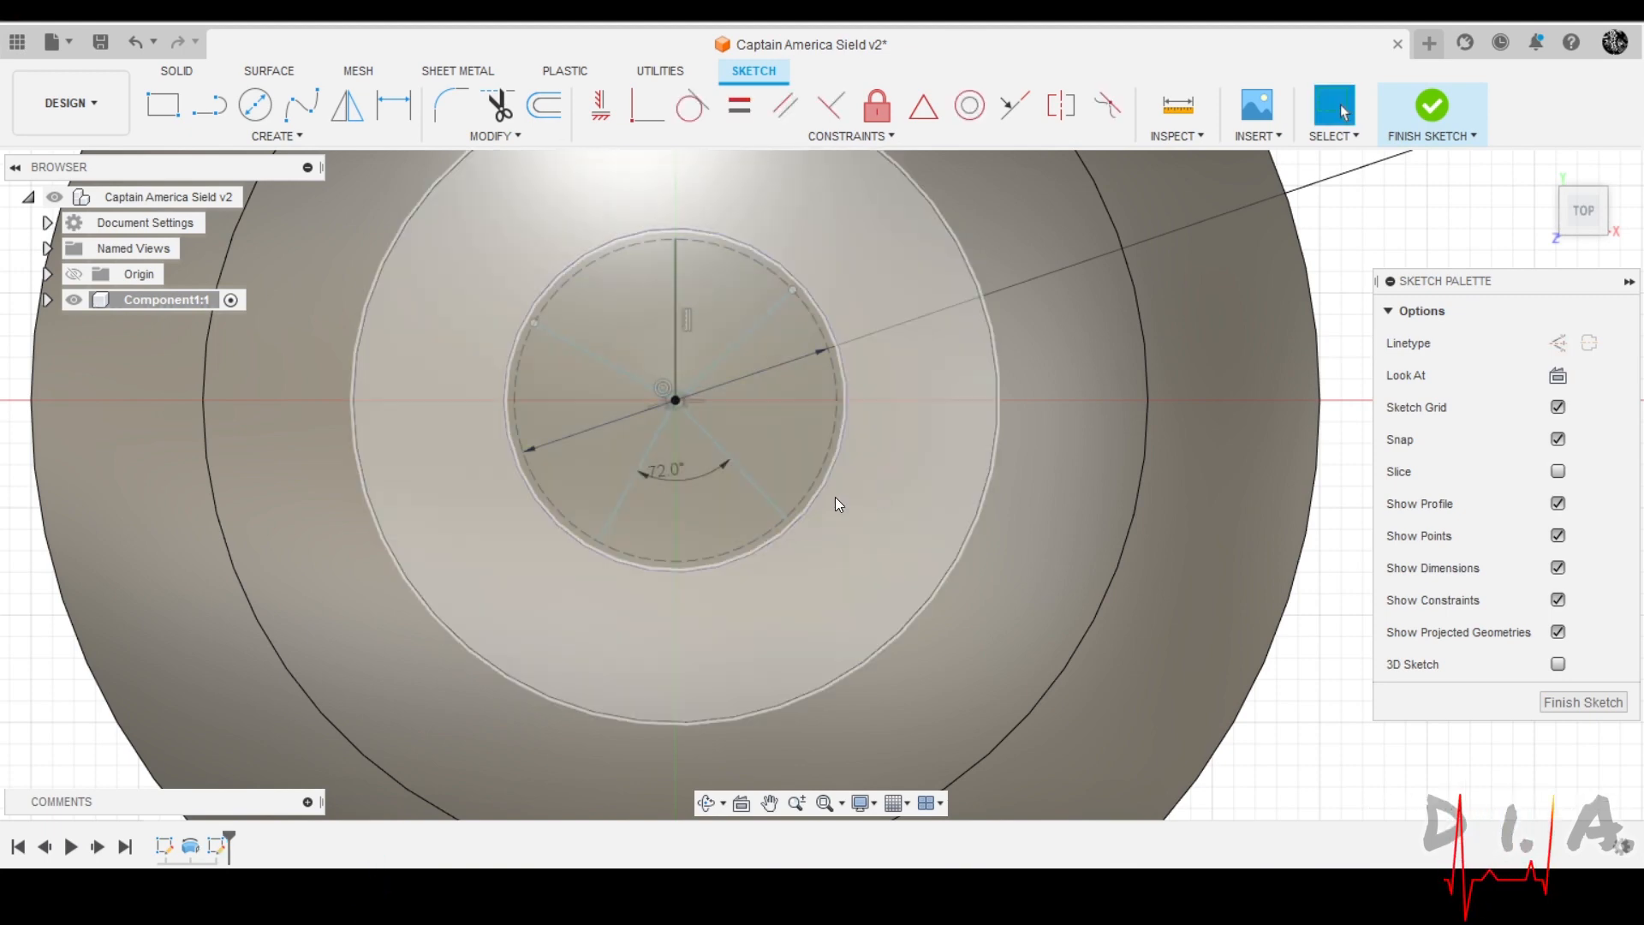
click(671, 415)
key(Escape)
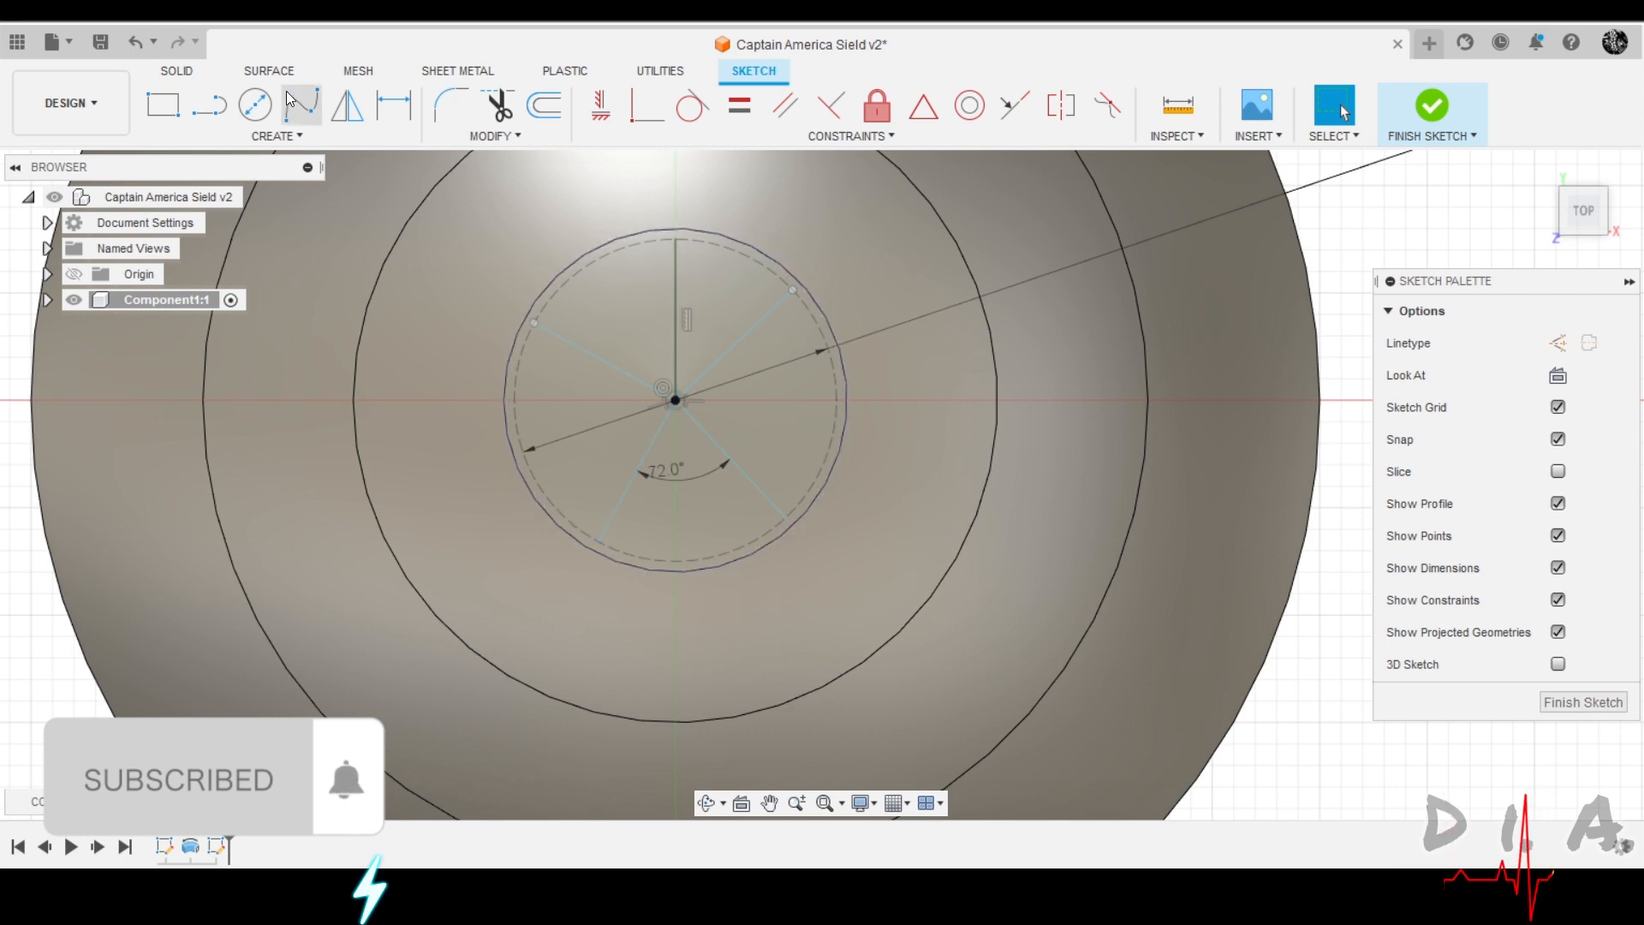
Draw a vertical construction line about 75 mm long from the origin straight down to the dashed circle.
key(l)
click(675, 399)
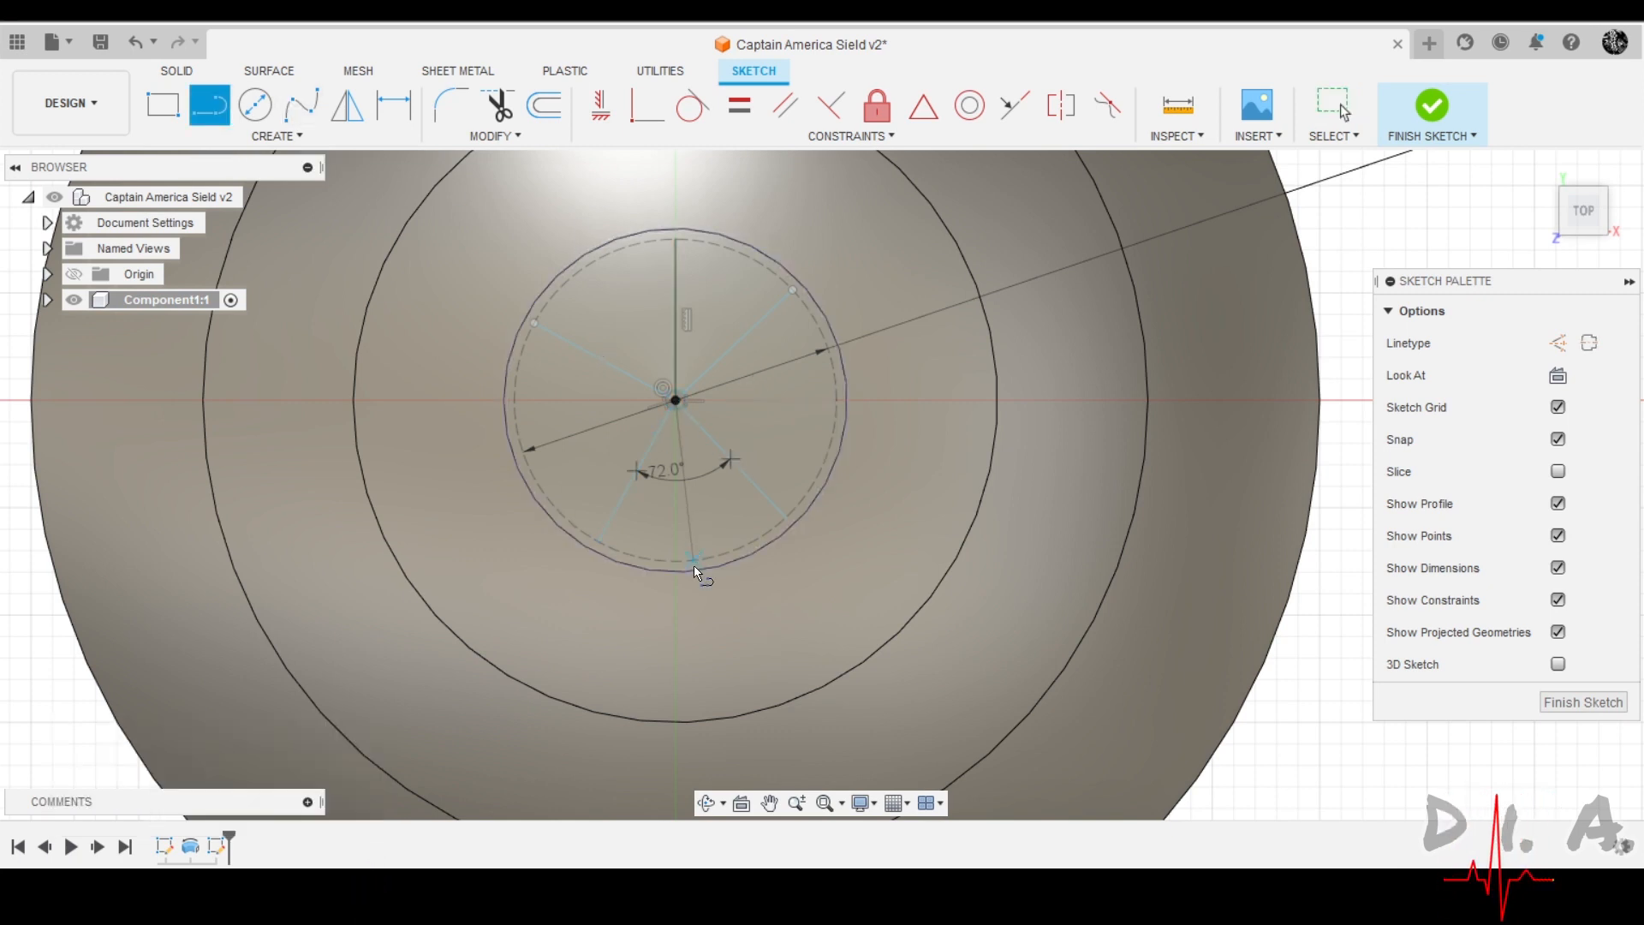
click(675, 558)
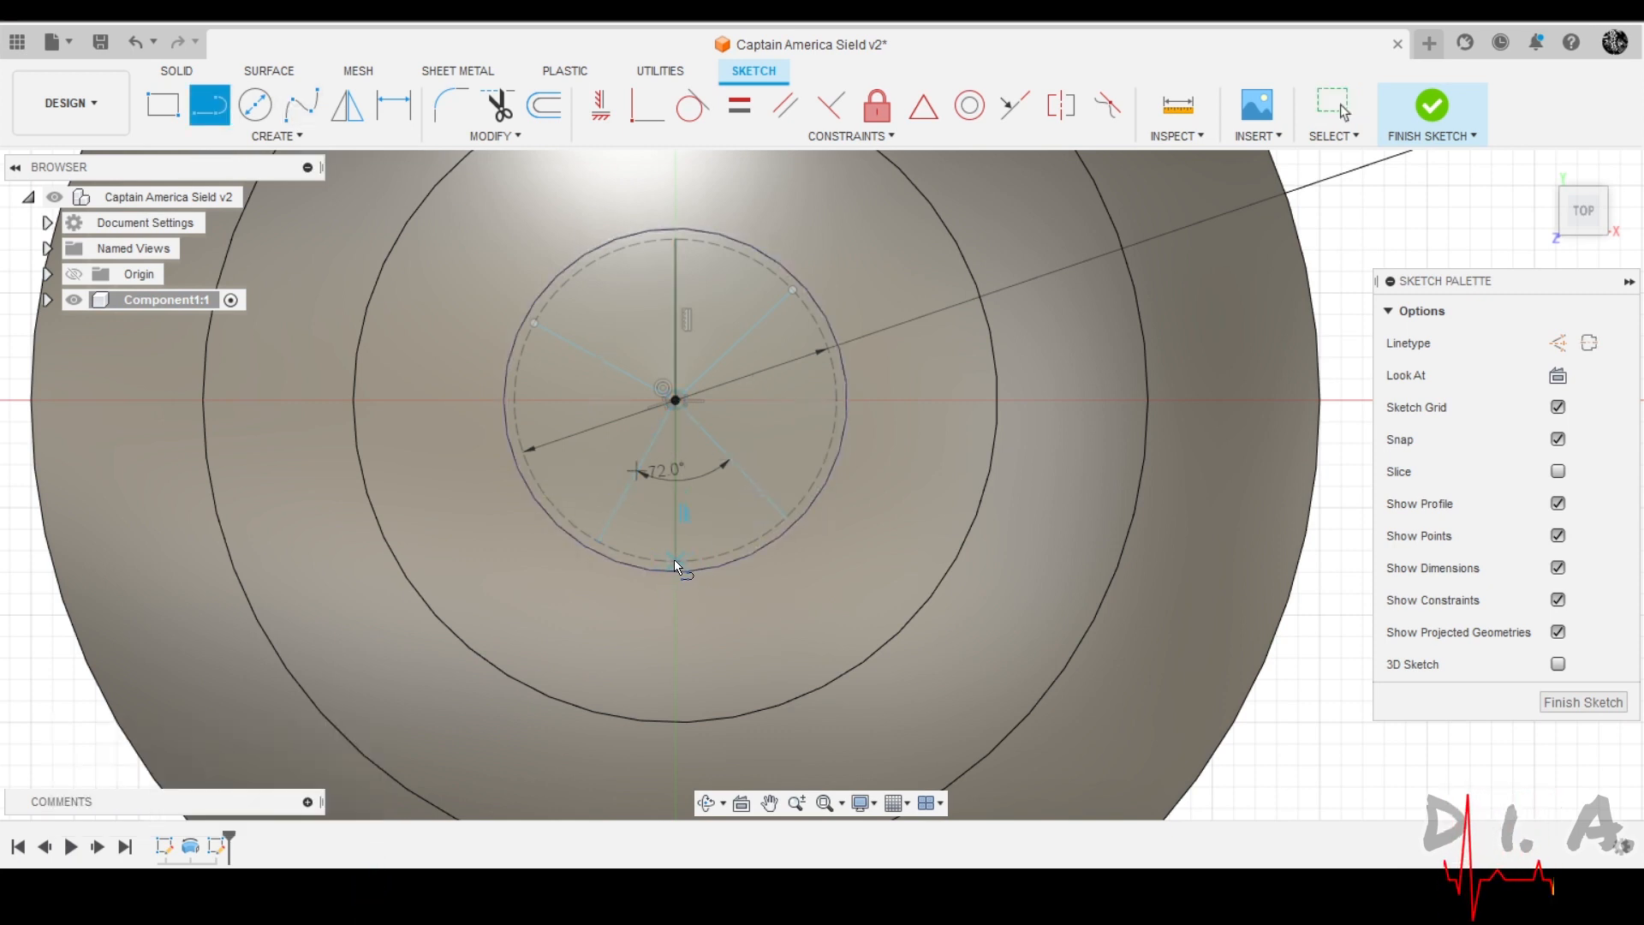
key(Escape)
click(677, 496)
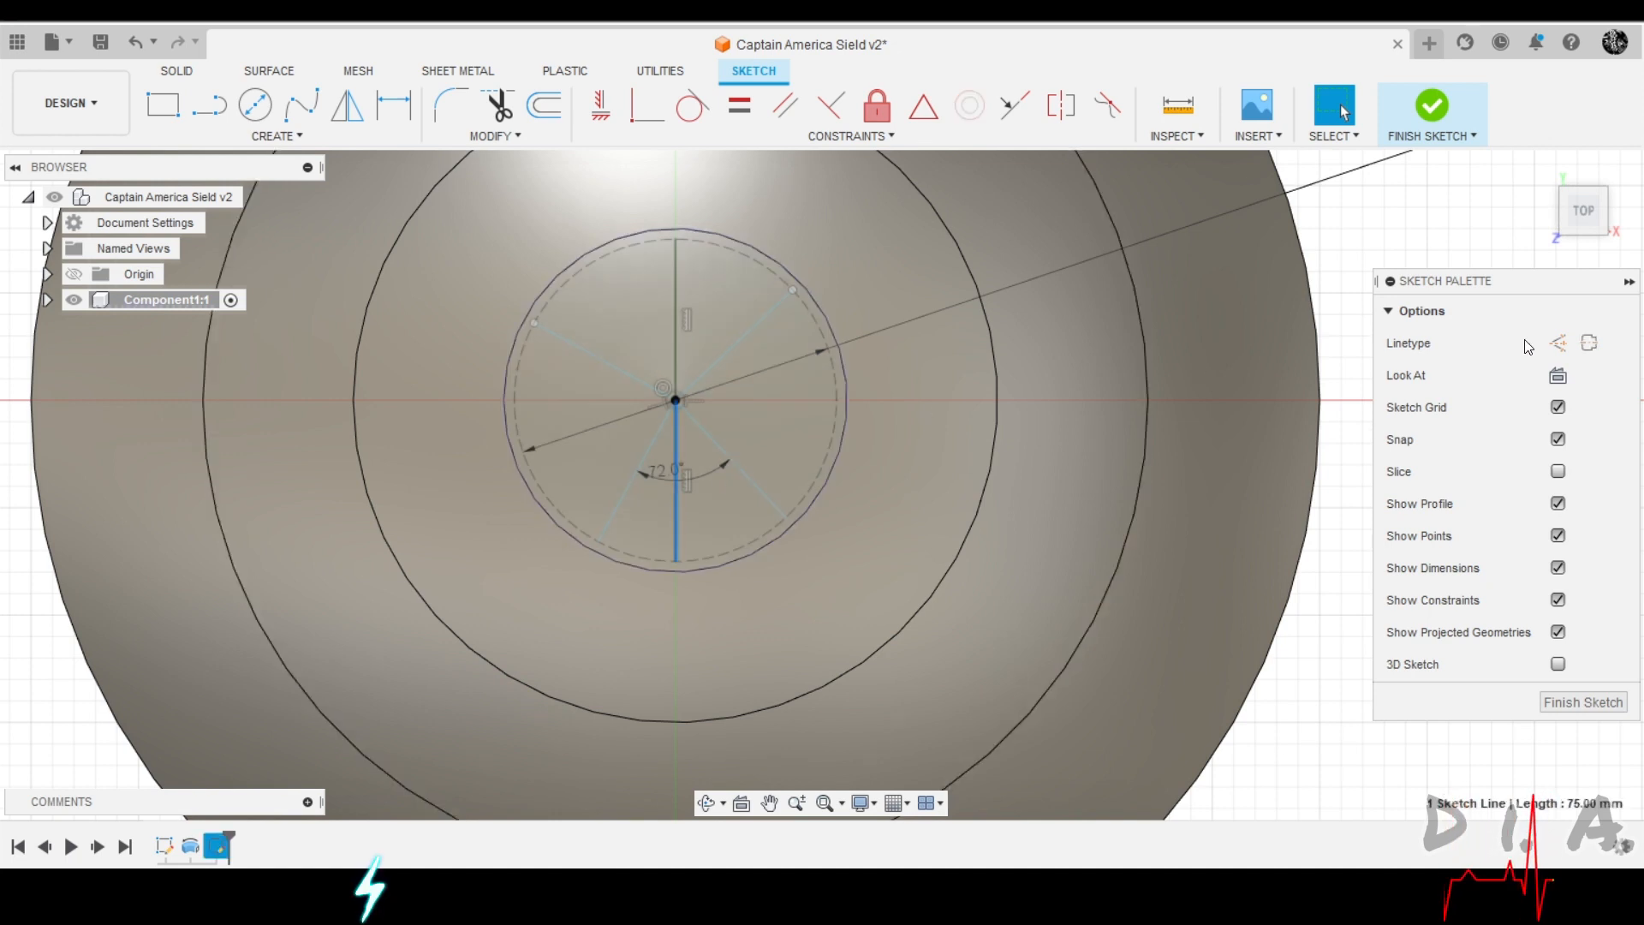
key(x)
key(d)
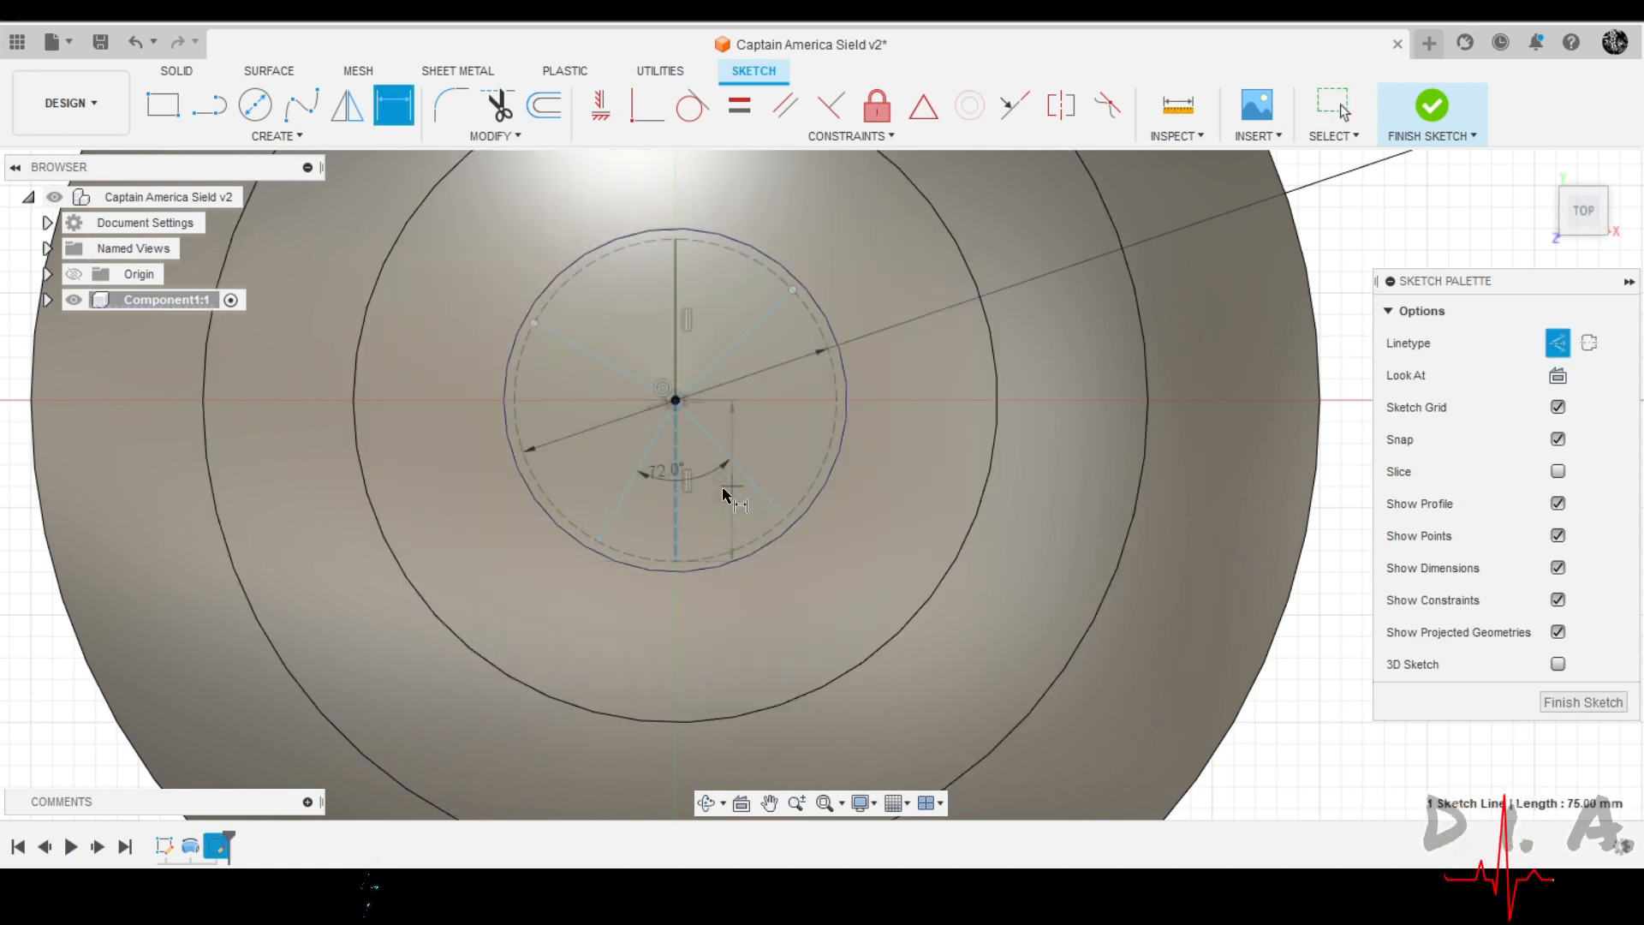
key(Escape)
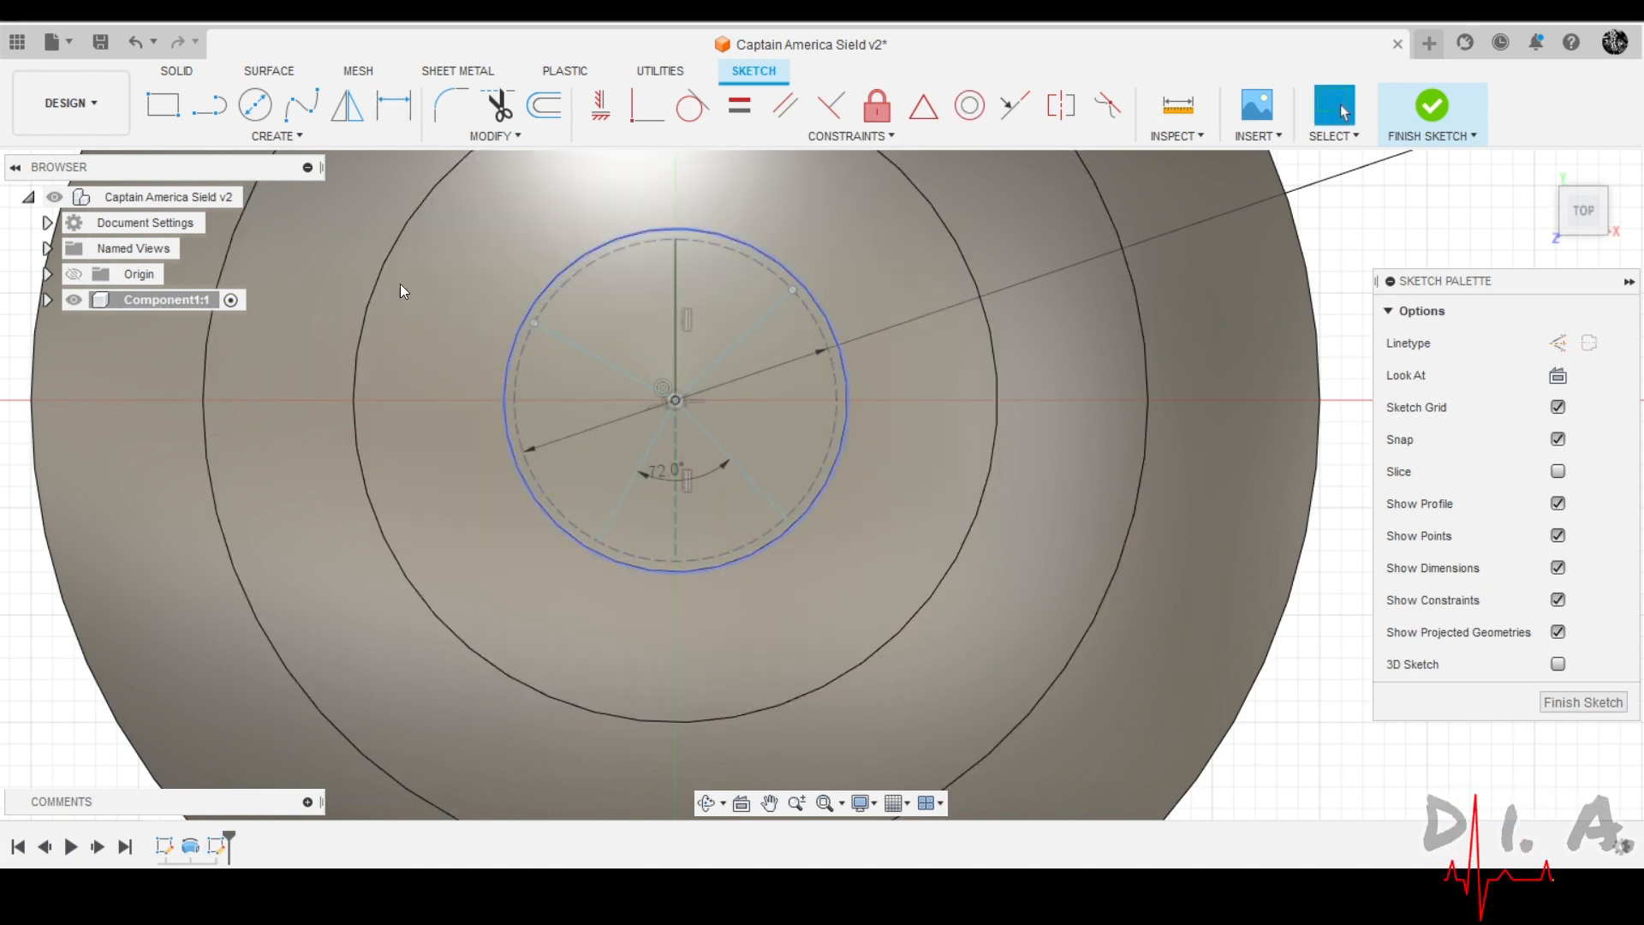
Dimension the angle between the vertical construction line and the lower-right slanted line as d10/2.
click(395, 110)
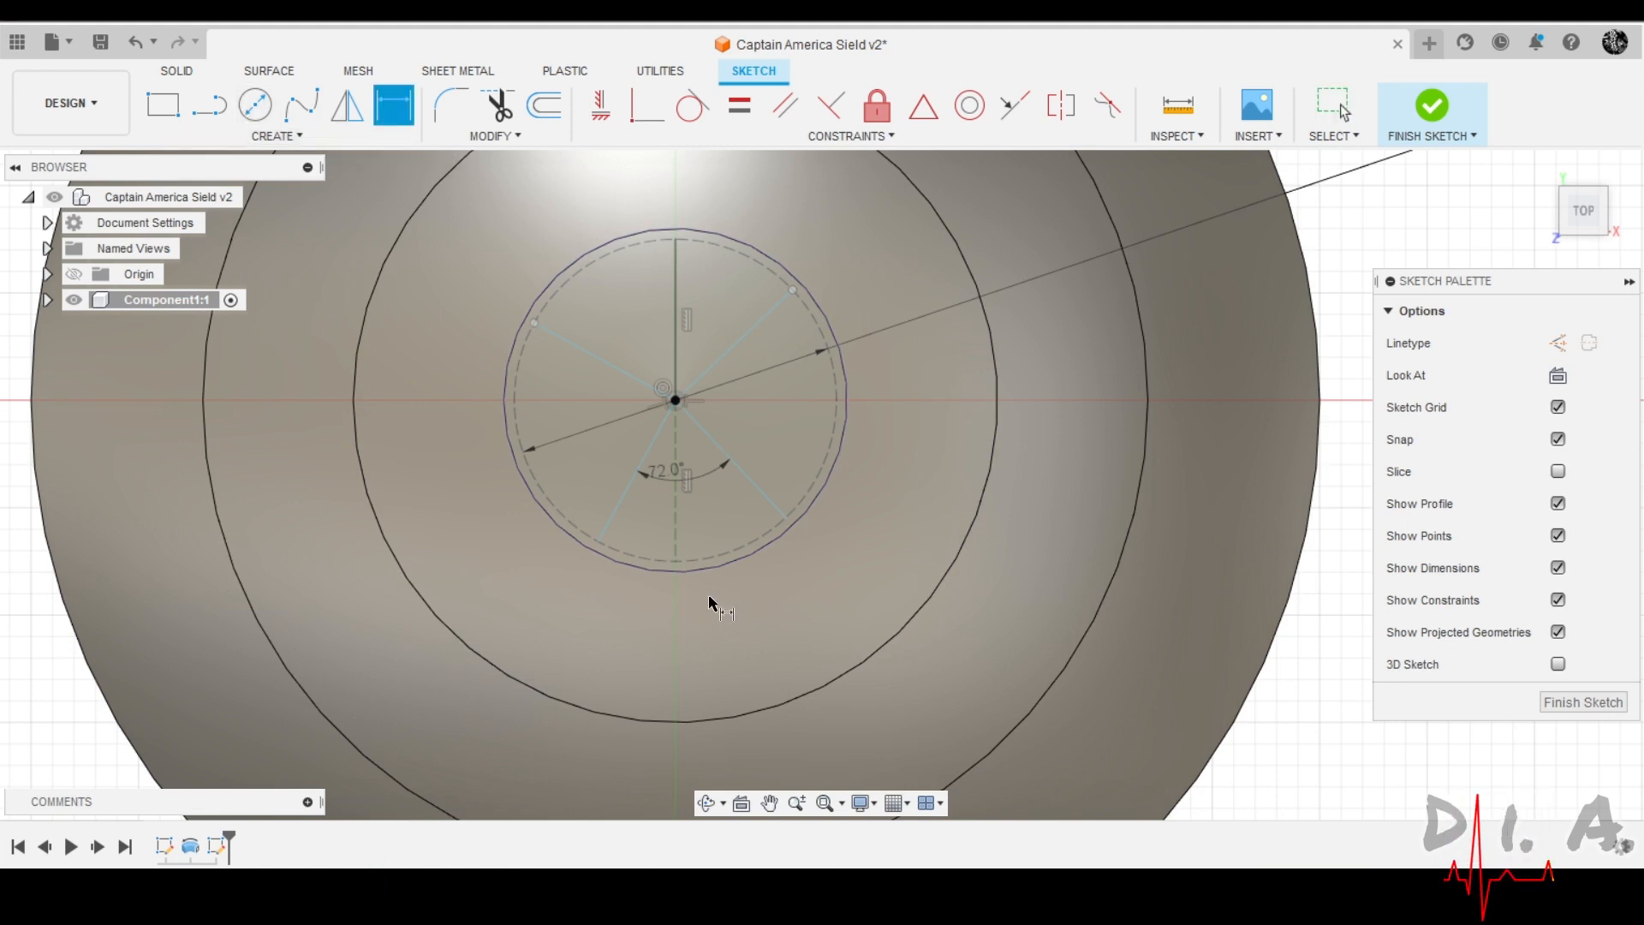
click(677, 509)
click(753, 482)
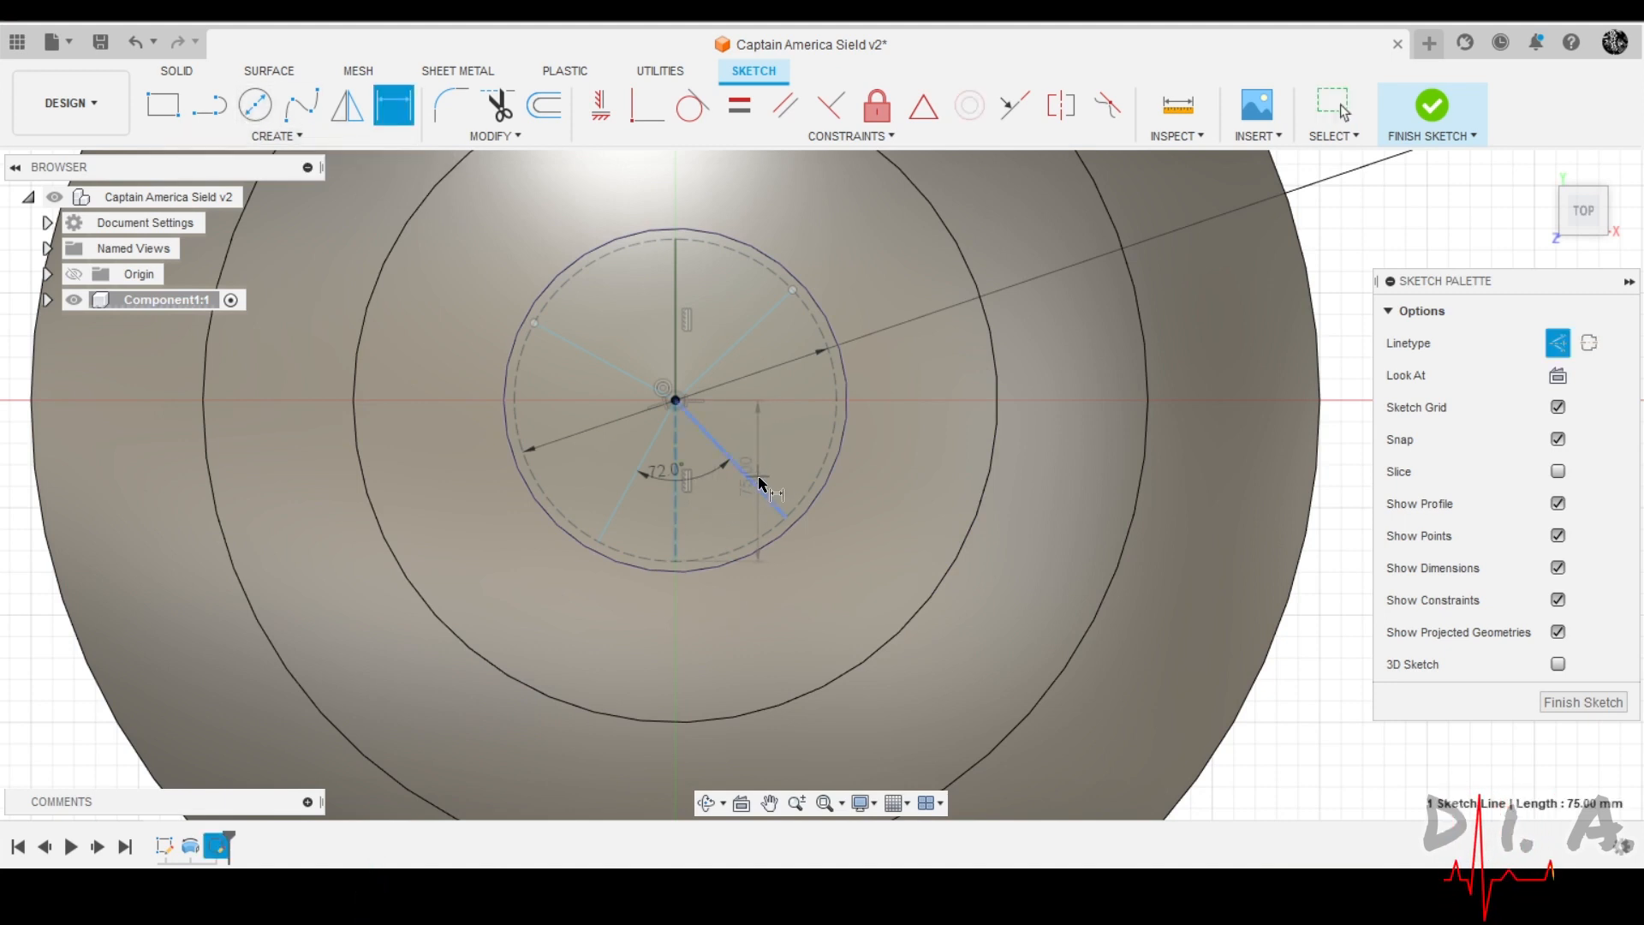
click(713, 514)
text(d10)
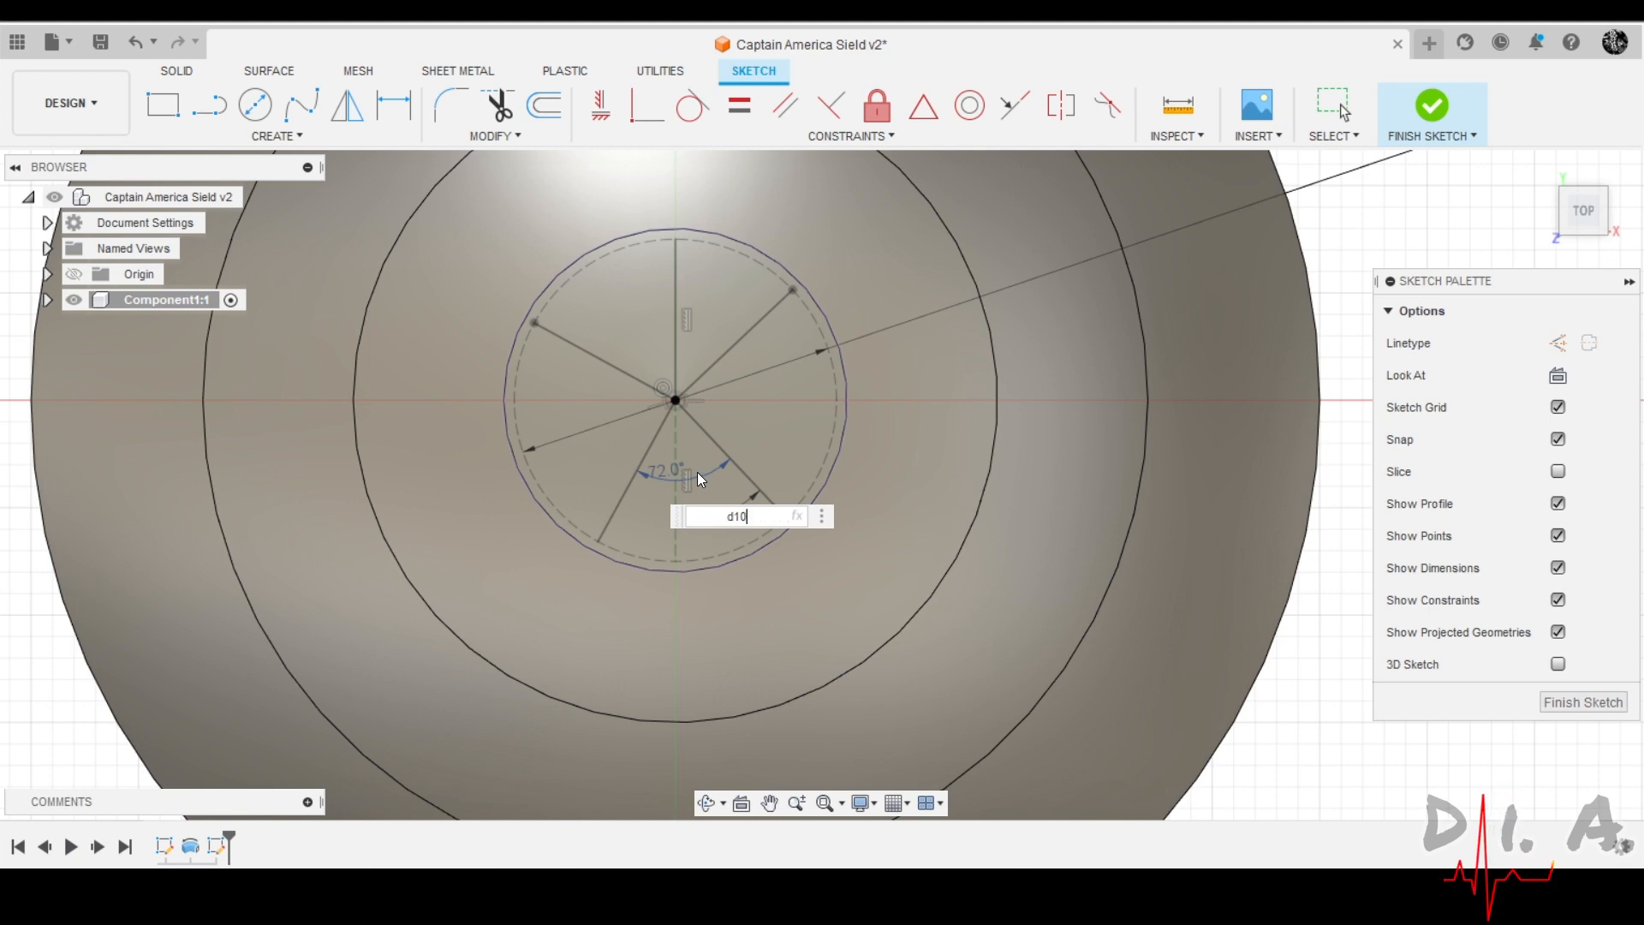
text(/2)
key(Return)
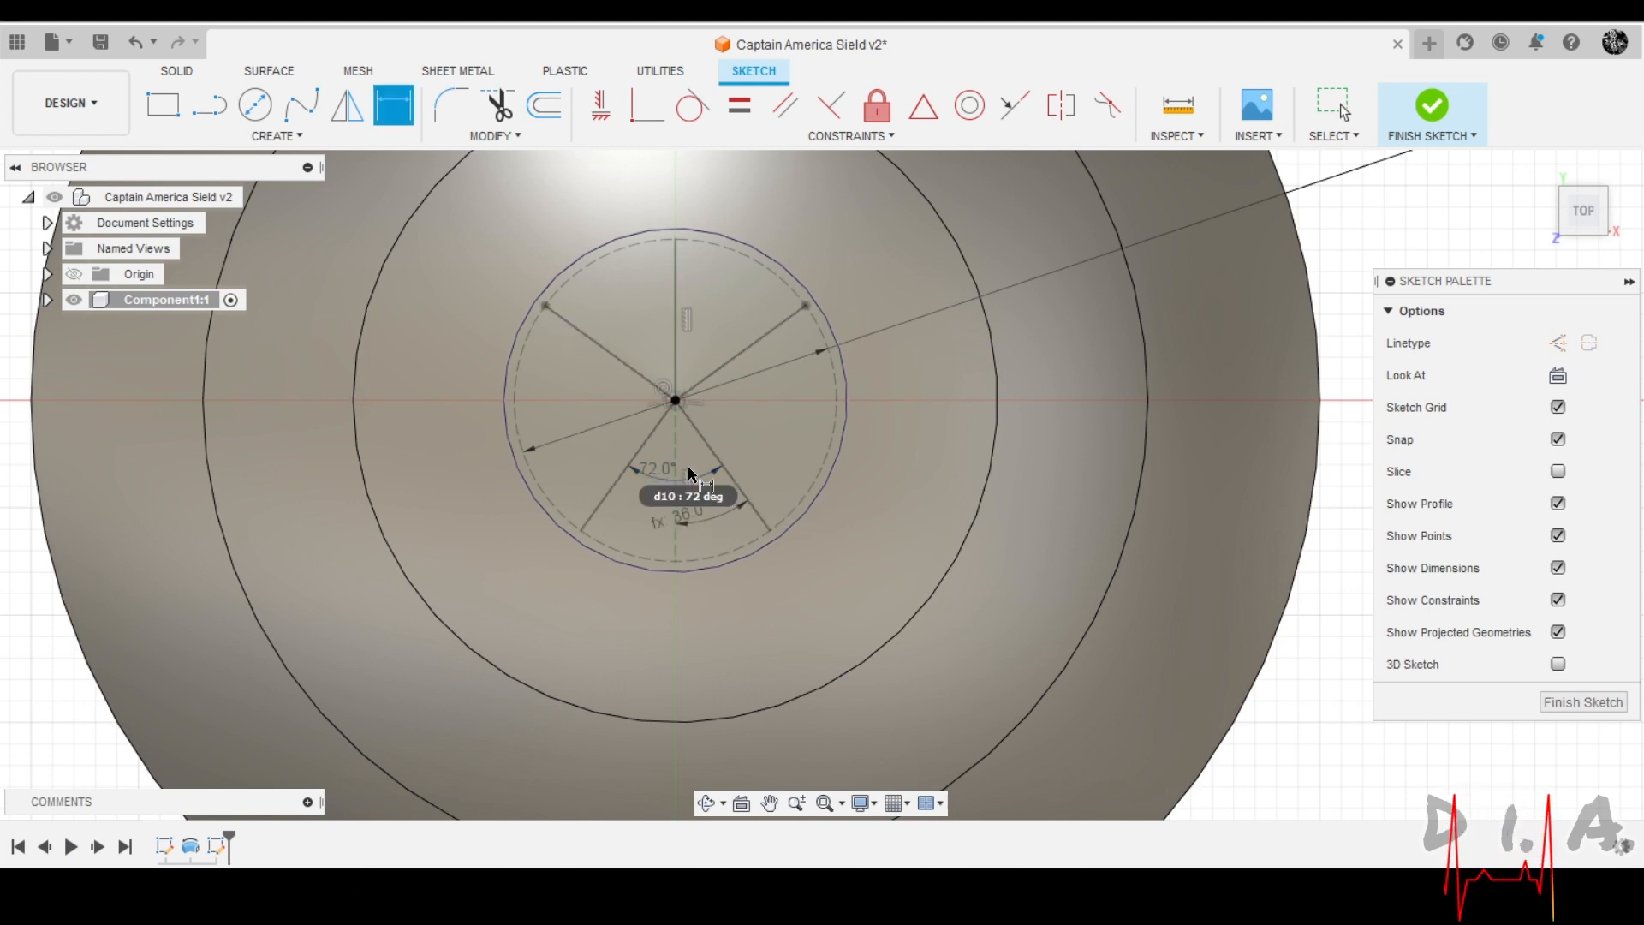
key(Escape)
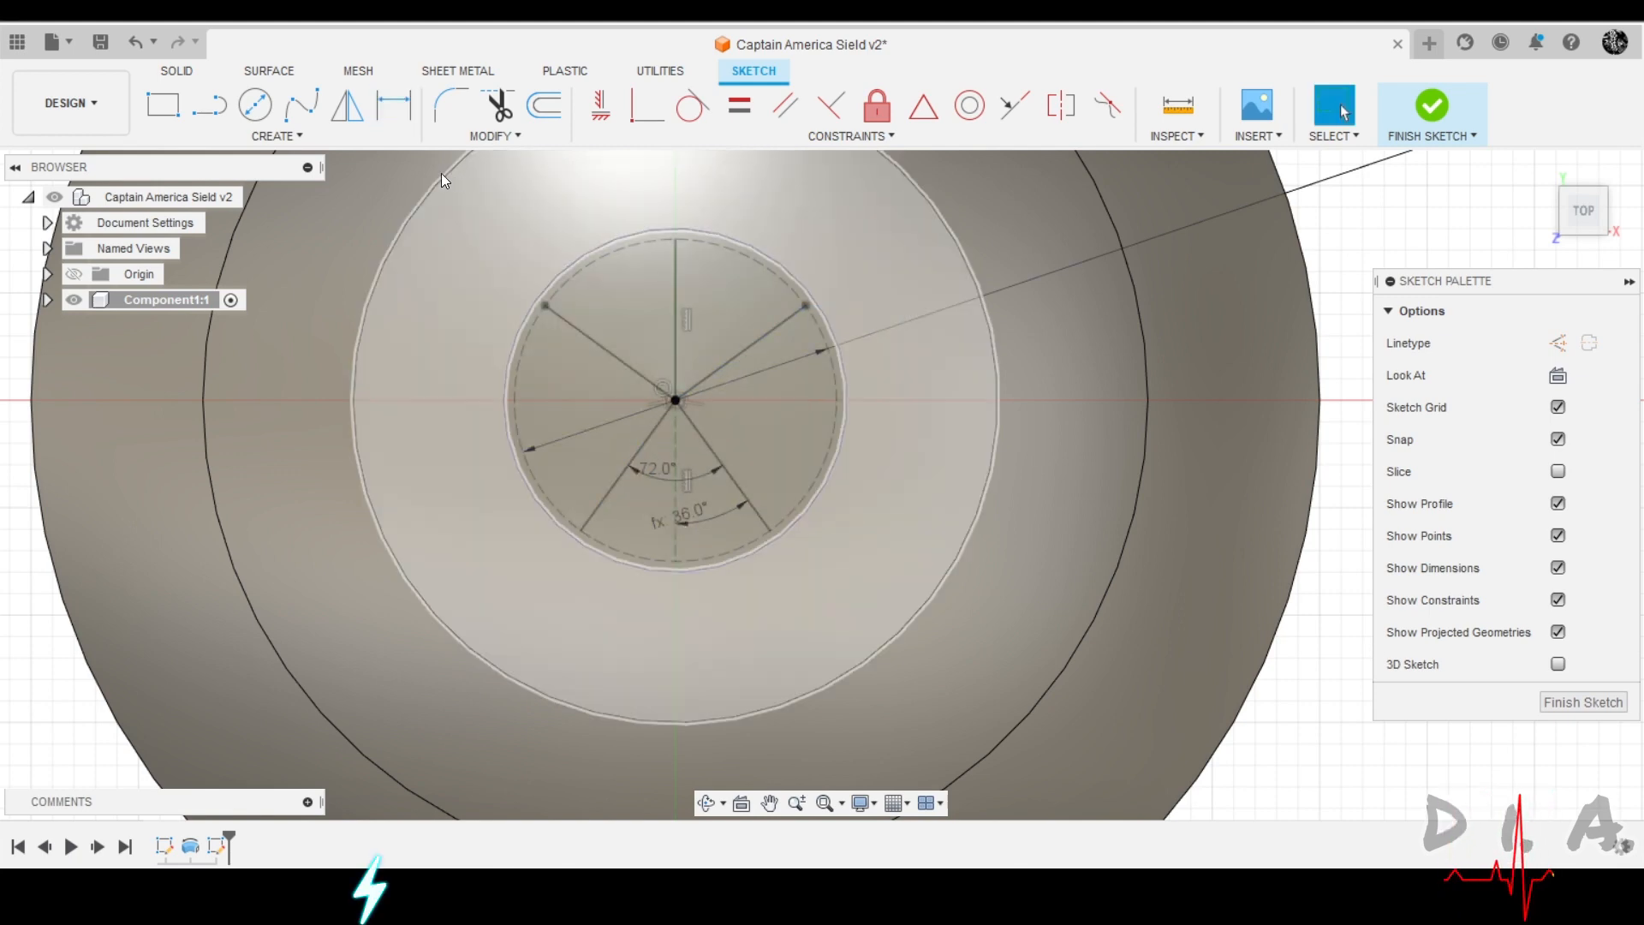
key(d)
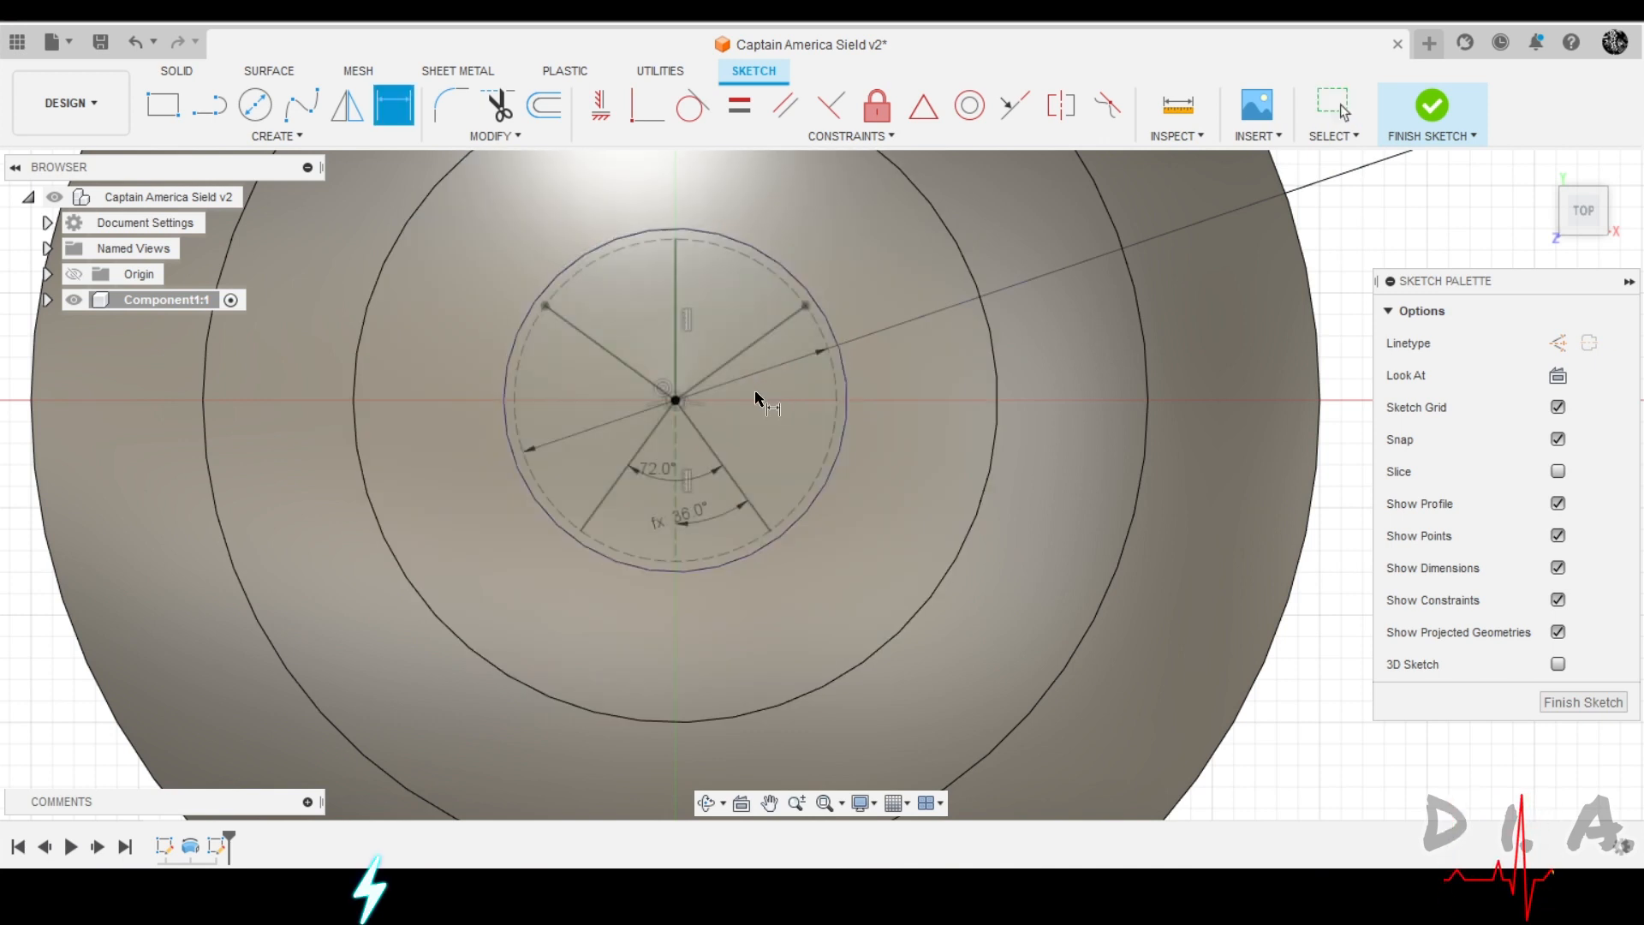
click(742, 348)
click(716, 457)
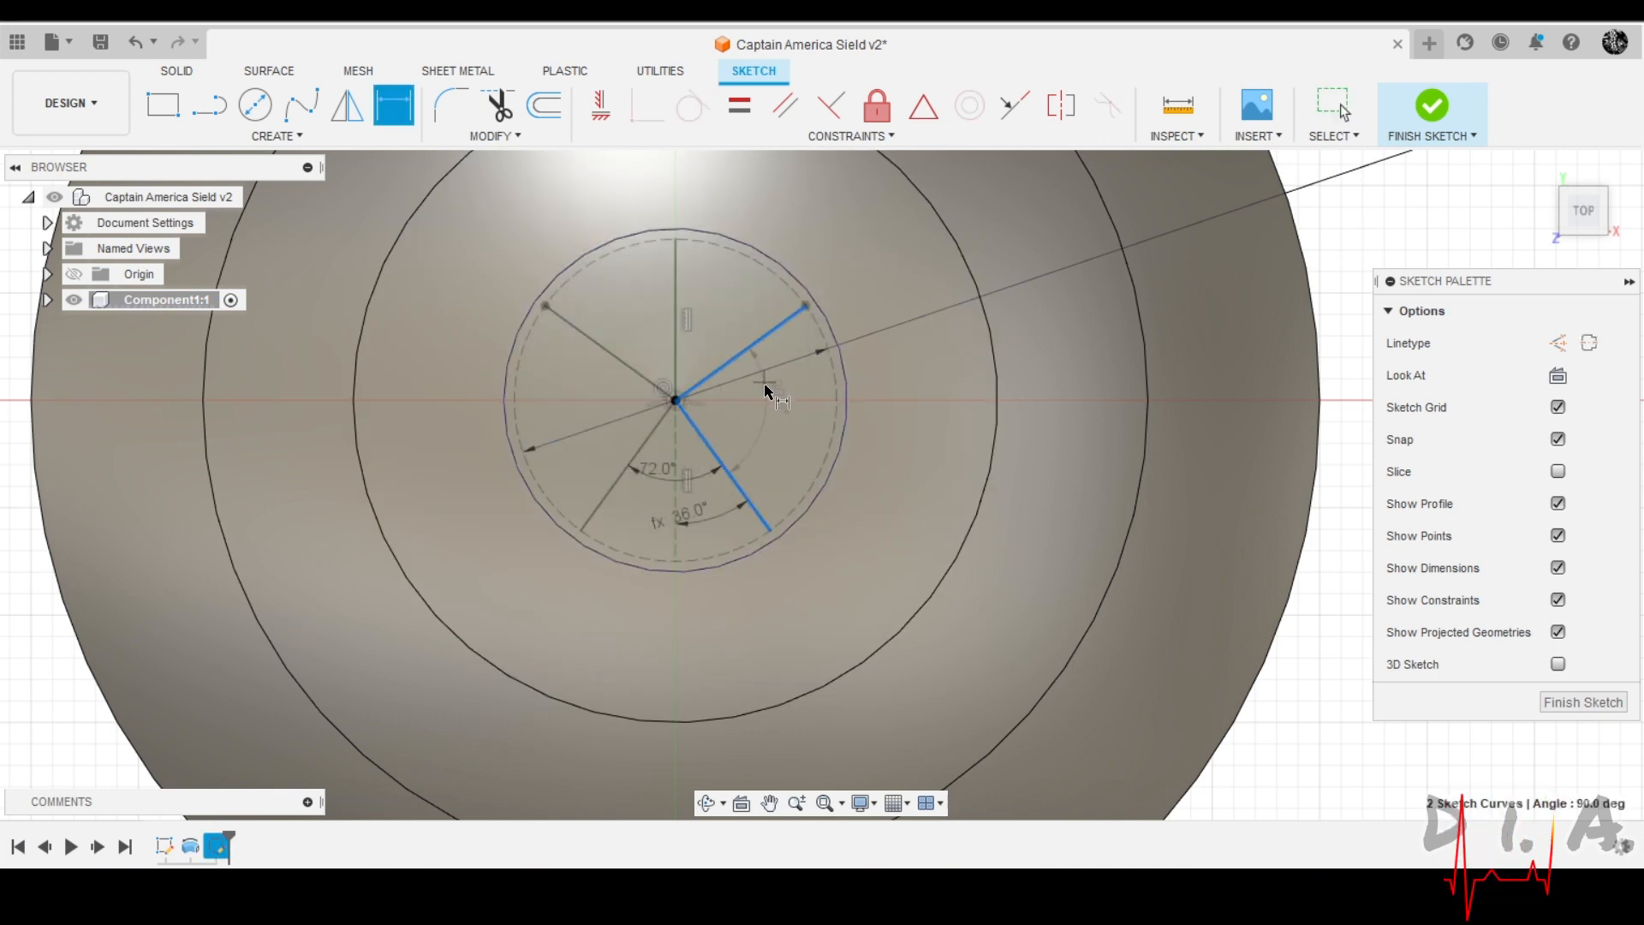
key(Escape)
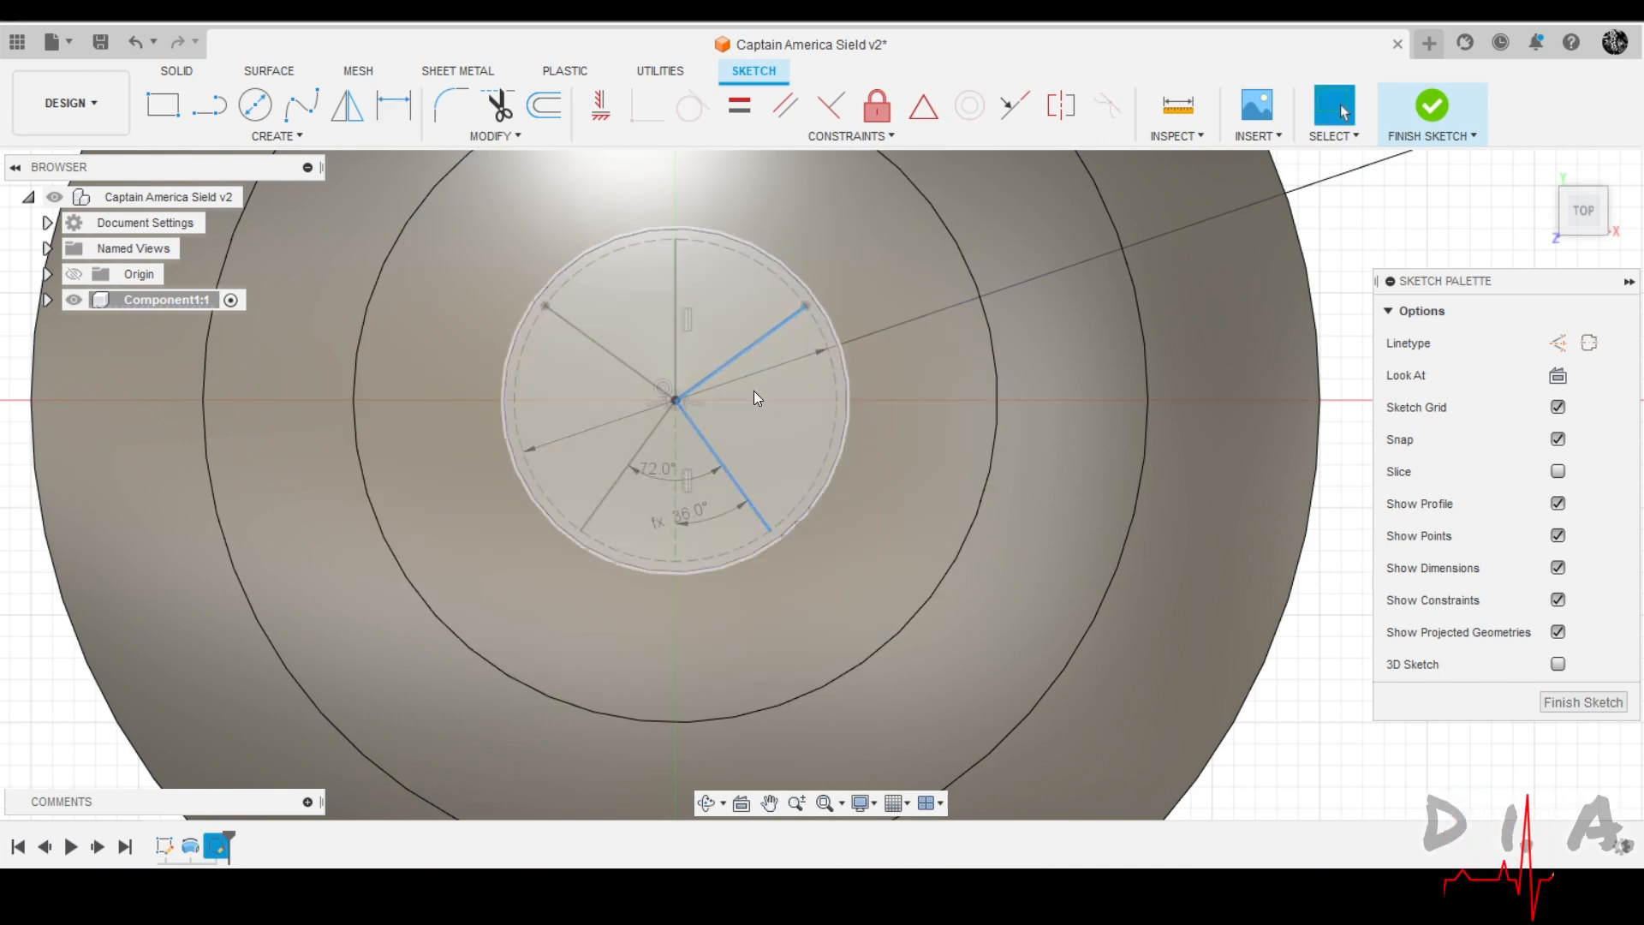
Delete the upper-right and upper-left slanted lines from the sketch.
click(769, 335)
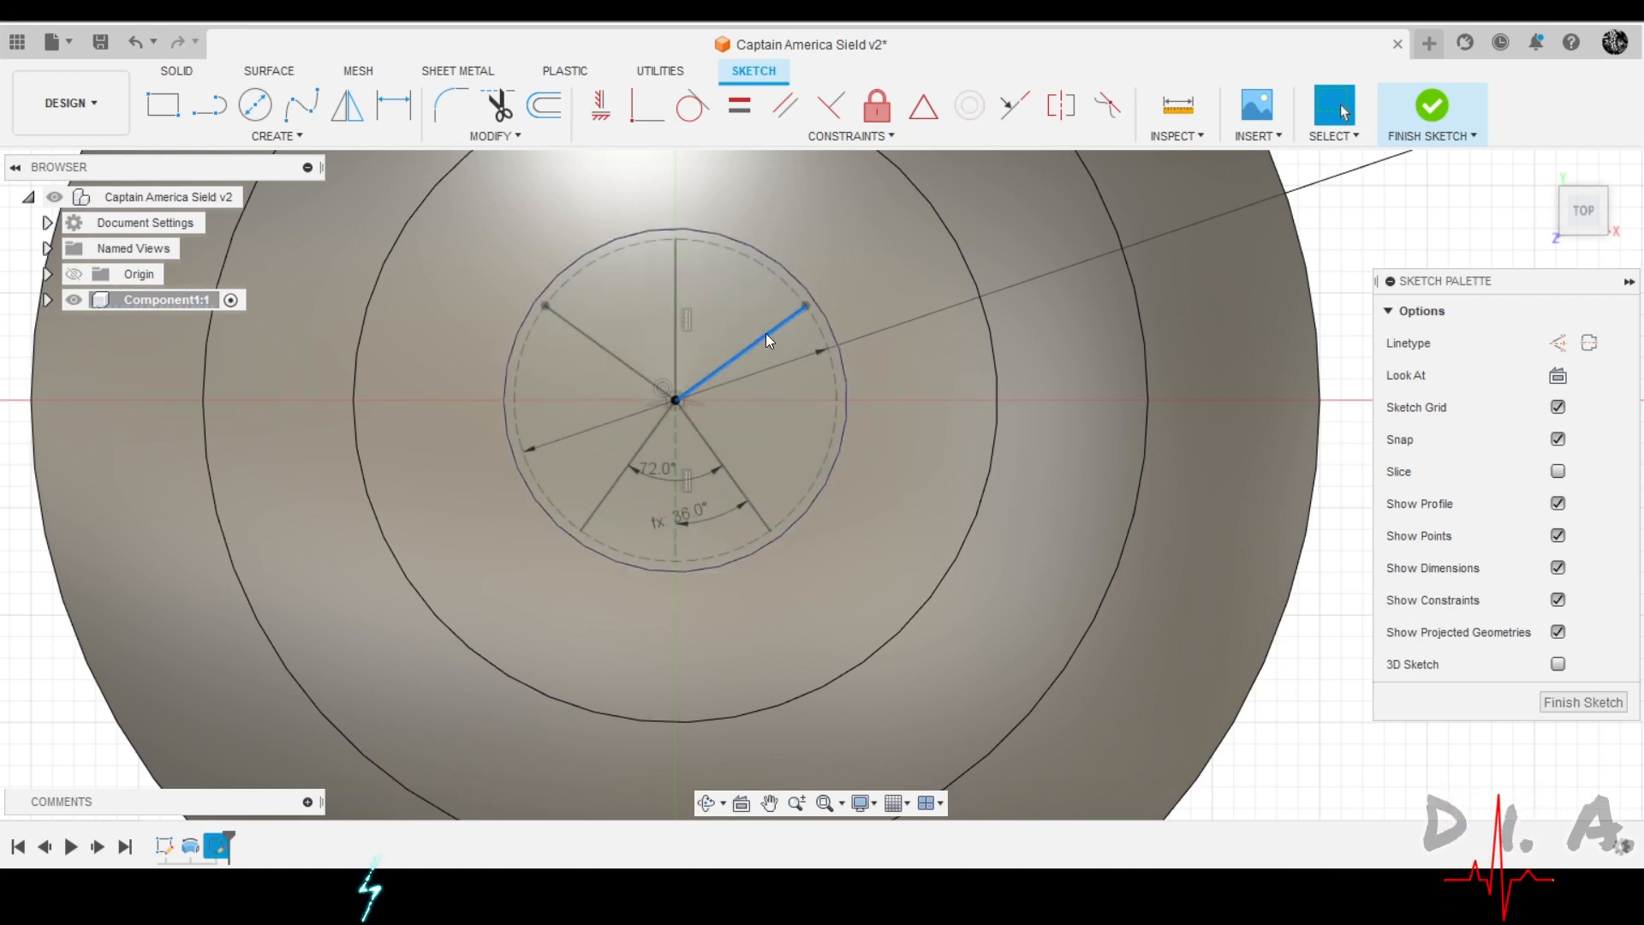
key(Delete)
click(615, 354)
key(Delete)
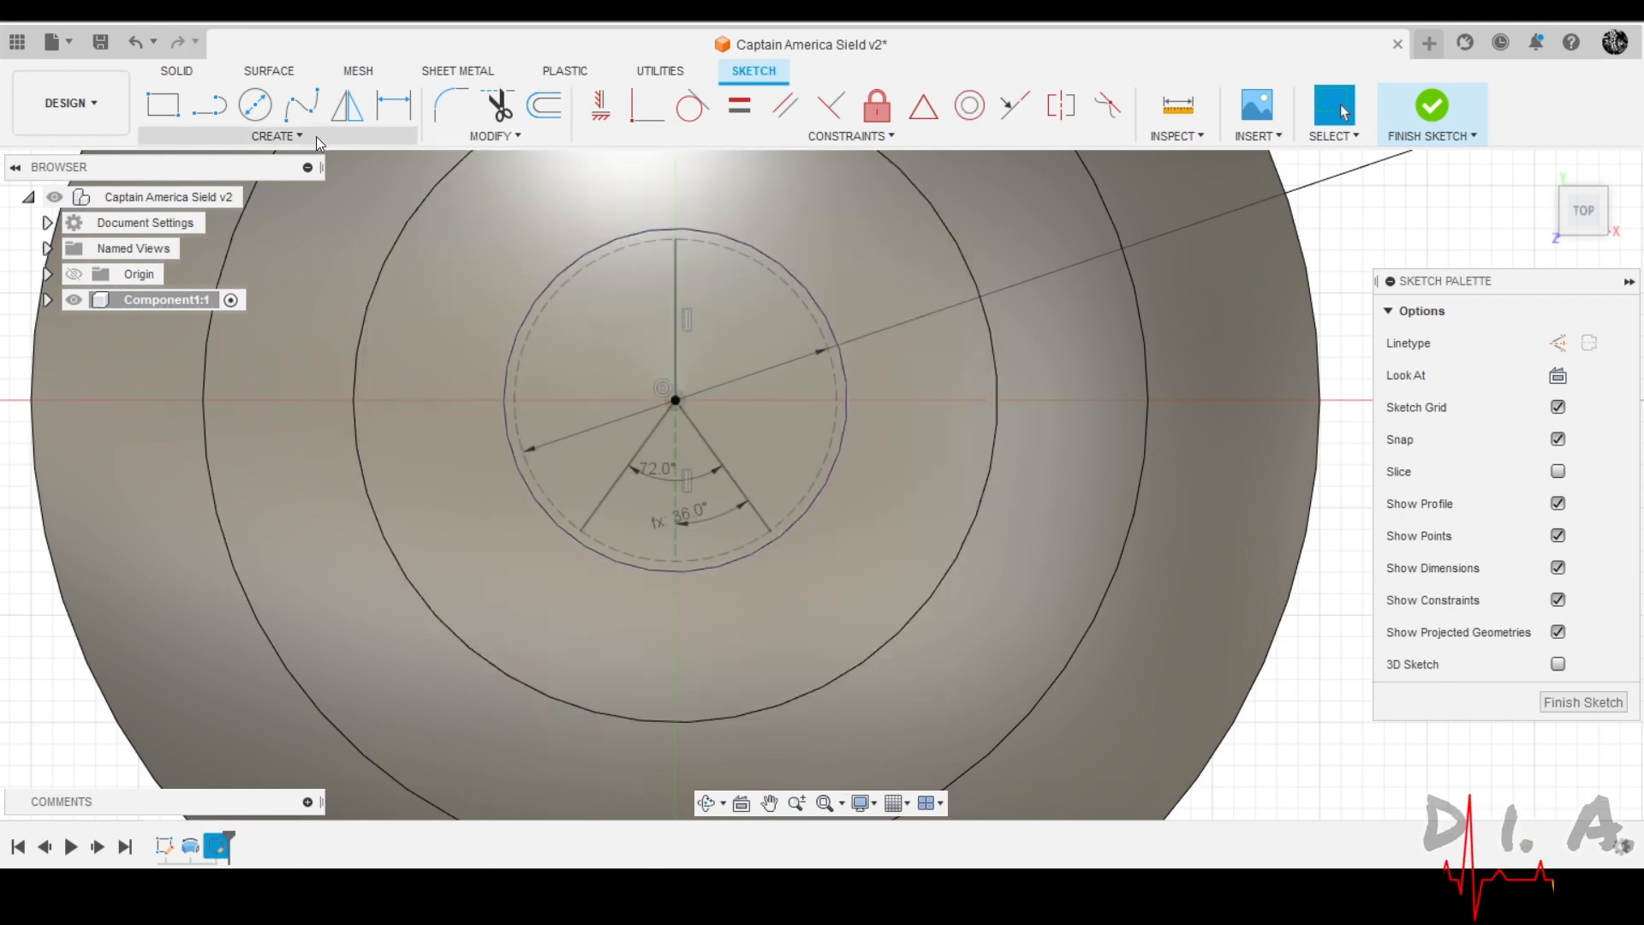
Draw a slanted line from the origin to the upper-left part of the dashed circle.
click(207, 117)
click(675, 400)
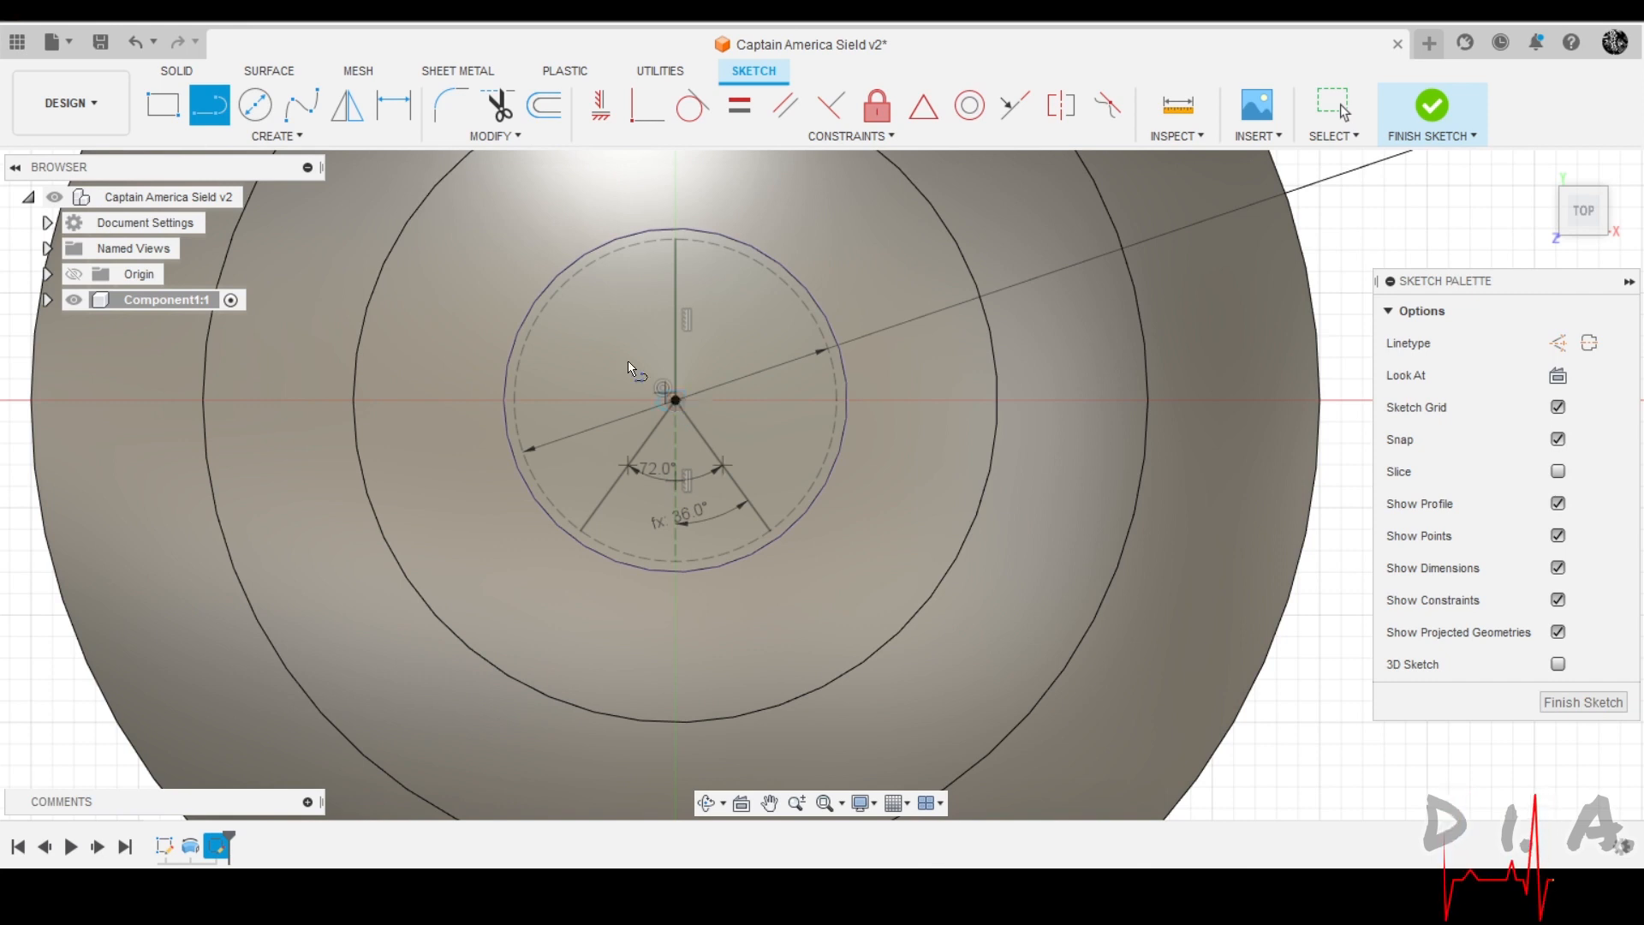
click(548, 311)
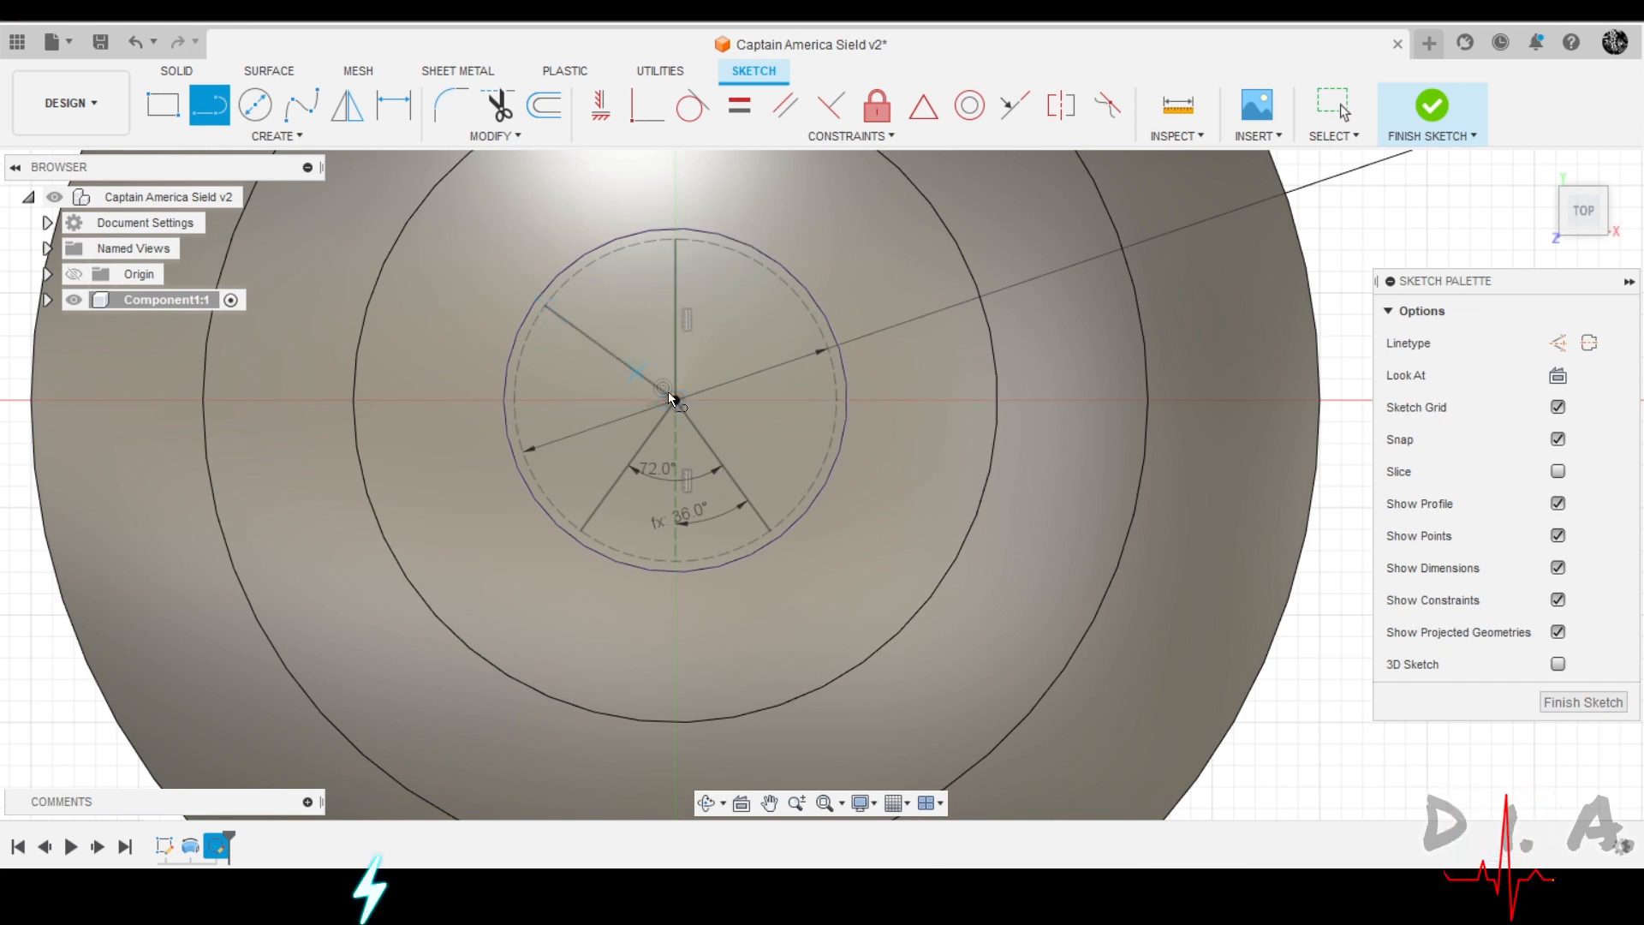
key(Escape)
Try to dimension the angle between the upper-left and lower-left slanted lines.
key(d)
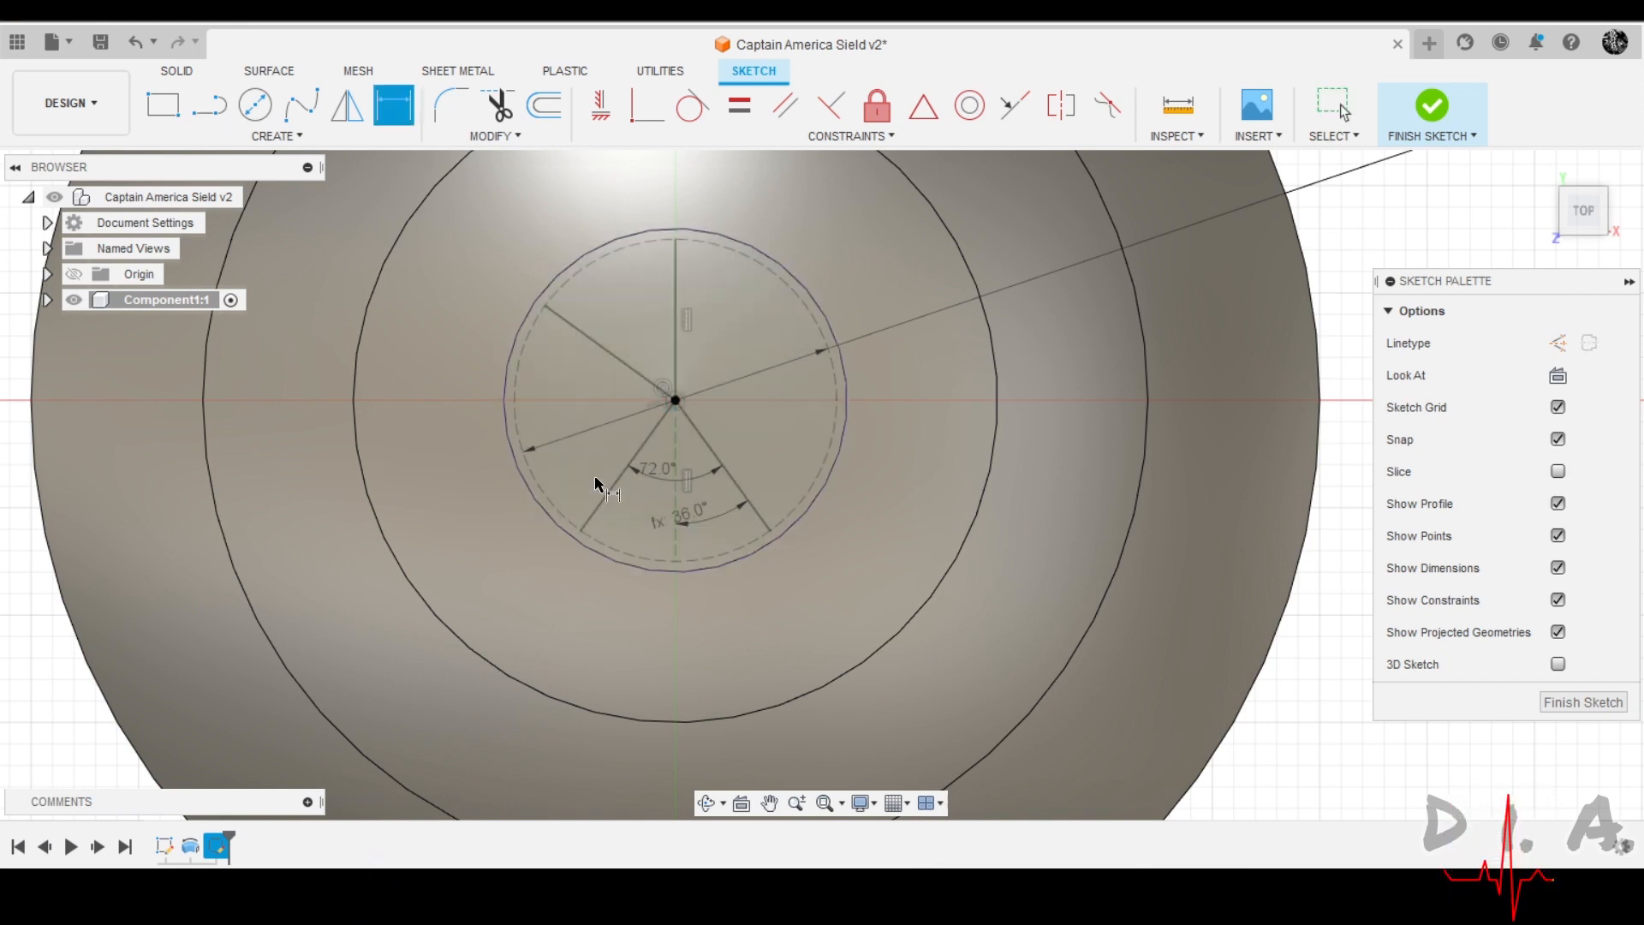
click(618, 356)
click(649, 434)
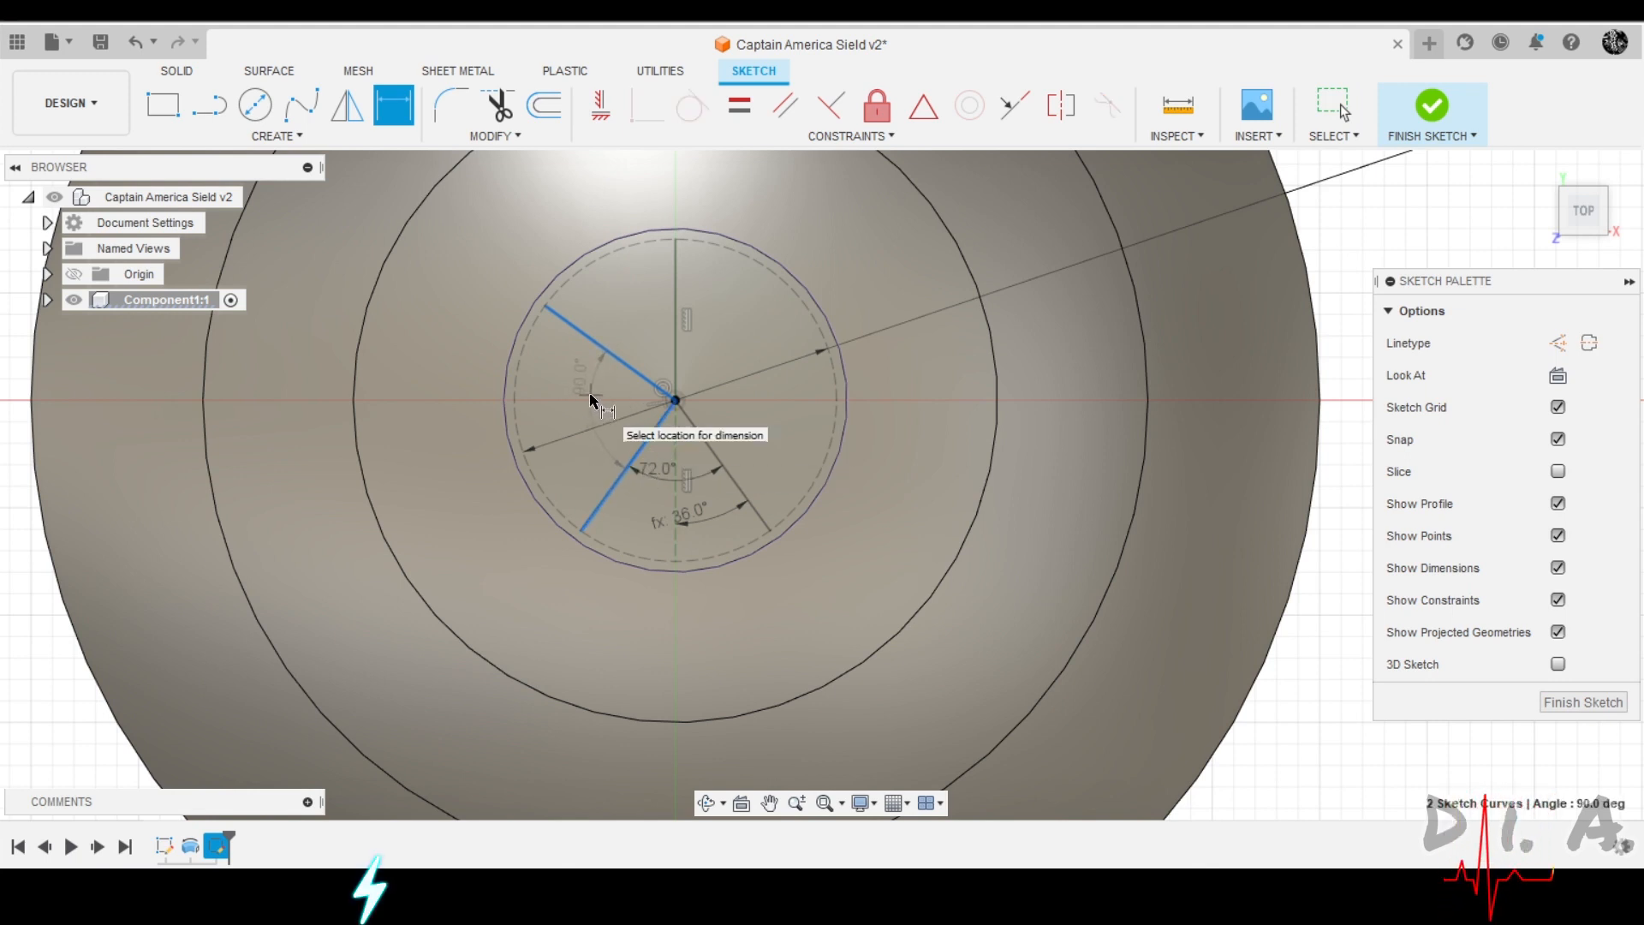
click(591, 399)
key(Escape)
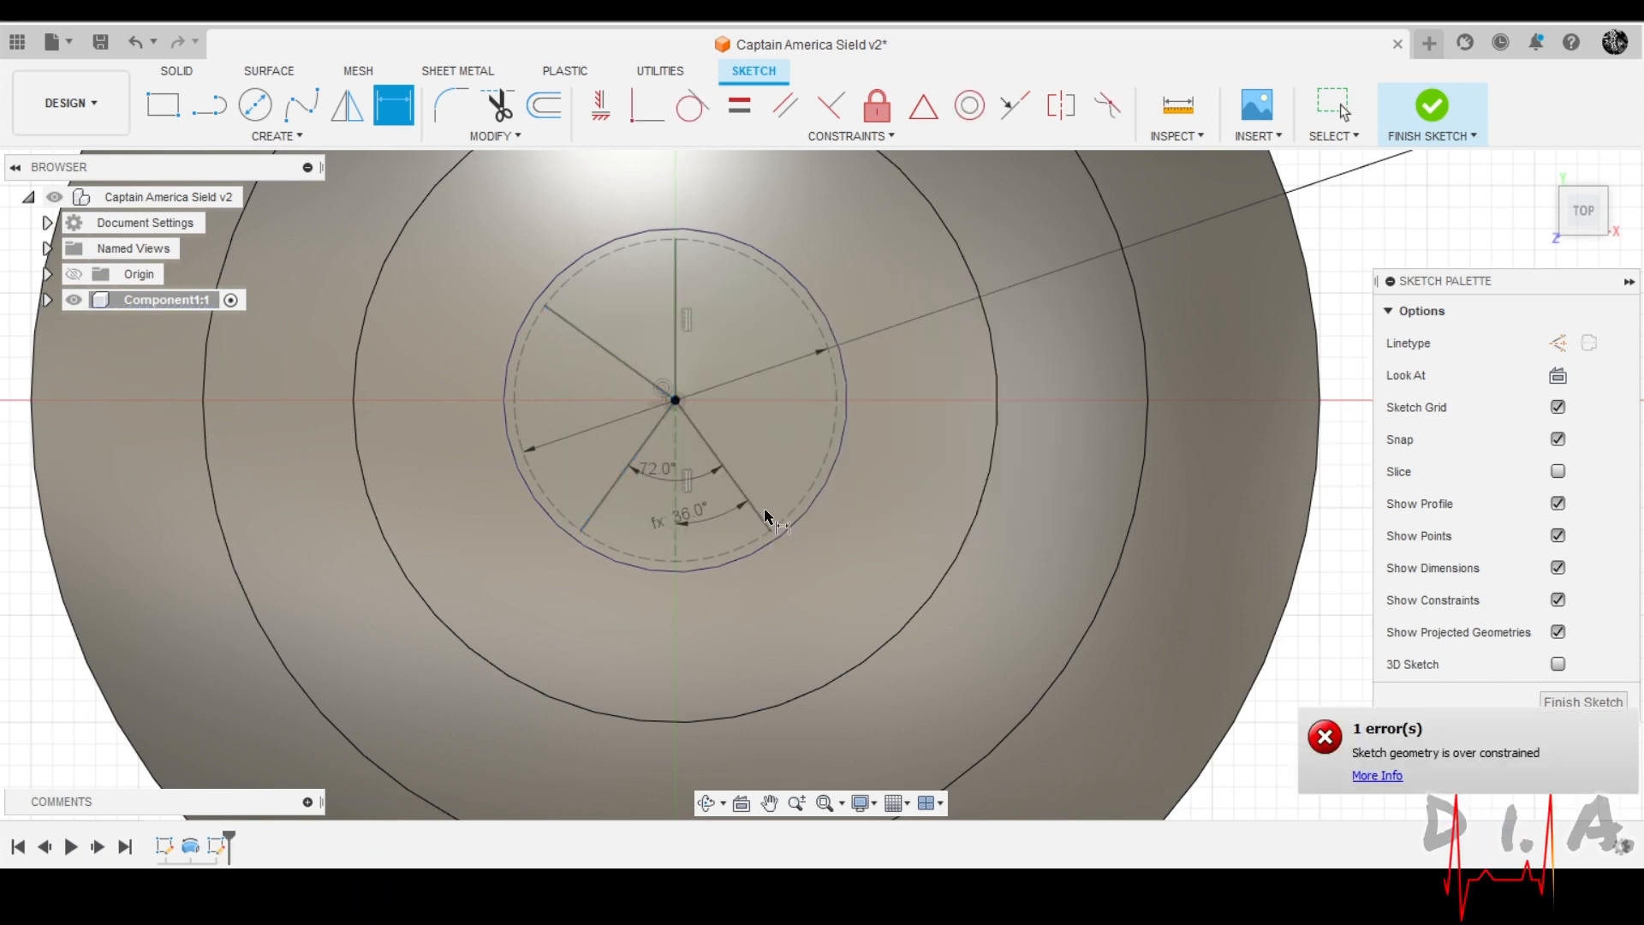
Delete the upper-left slanted line.
click(545, 306)
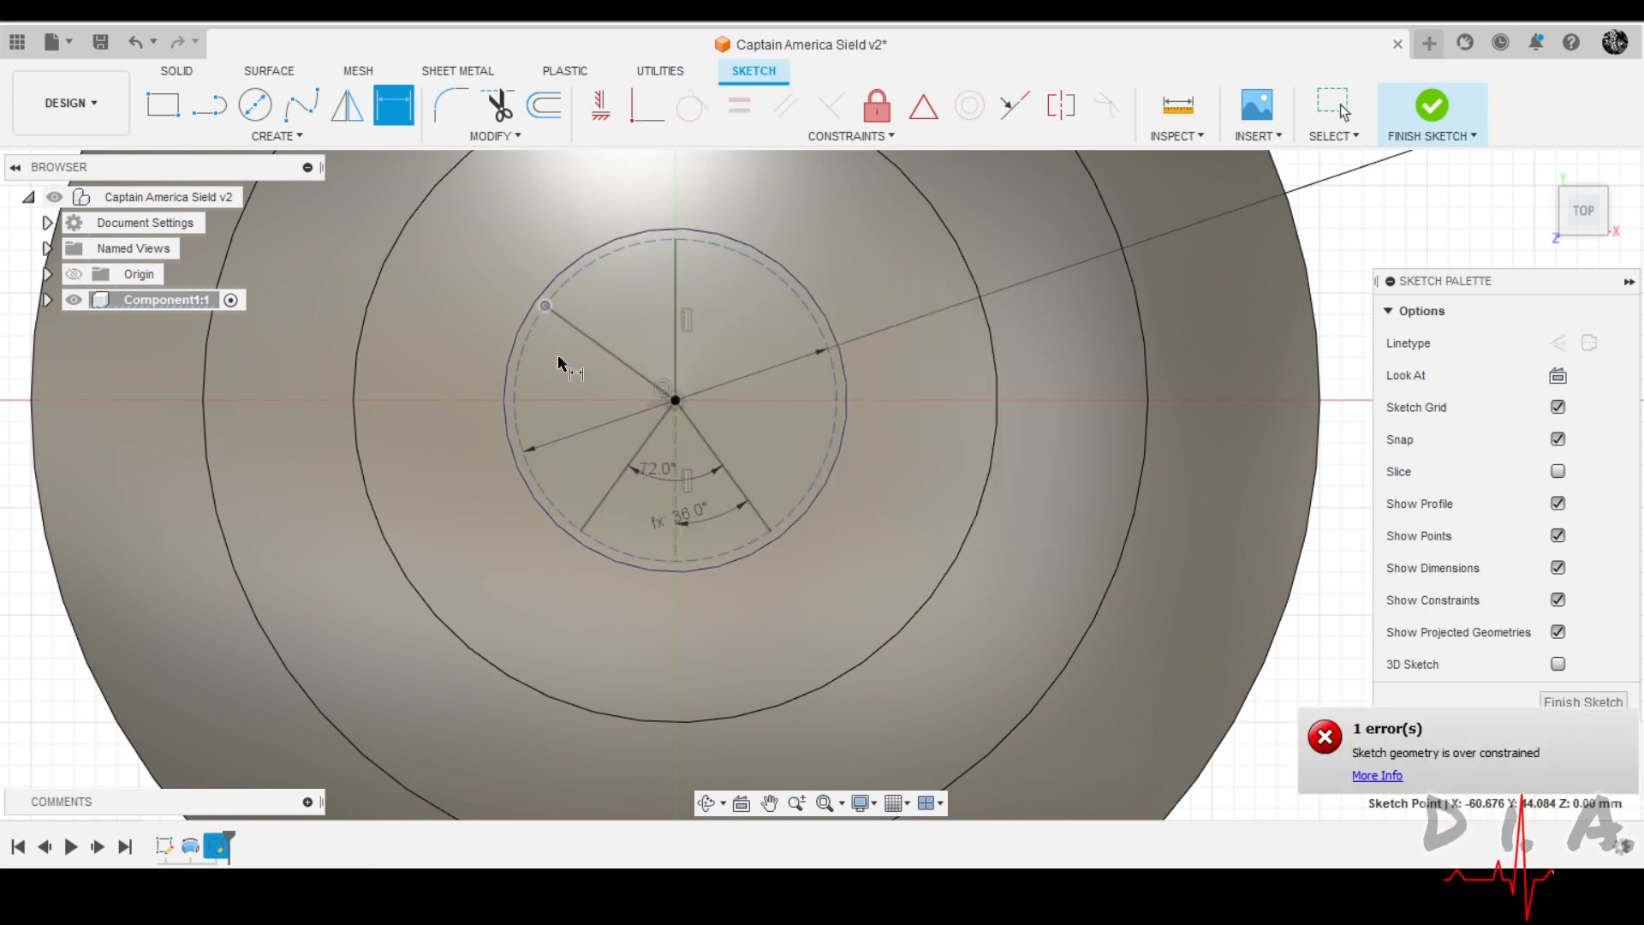
key(Escape)
click(592, 343)
key(Delete)
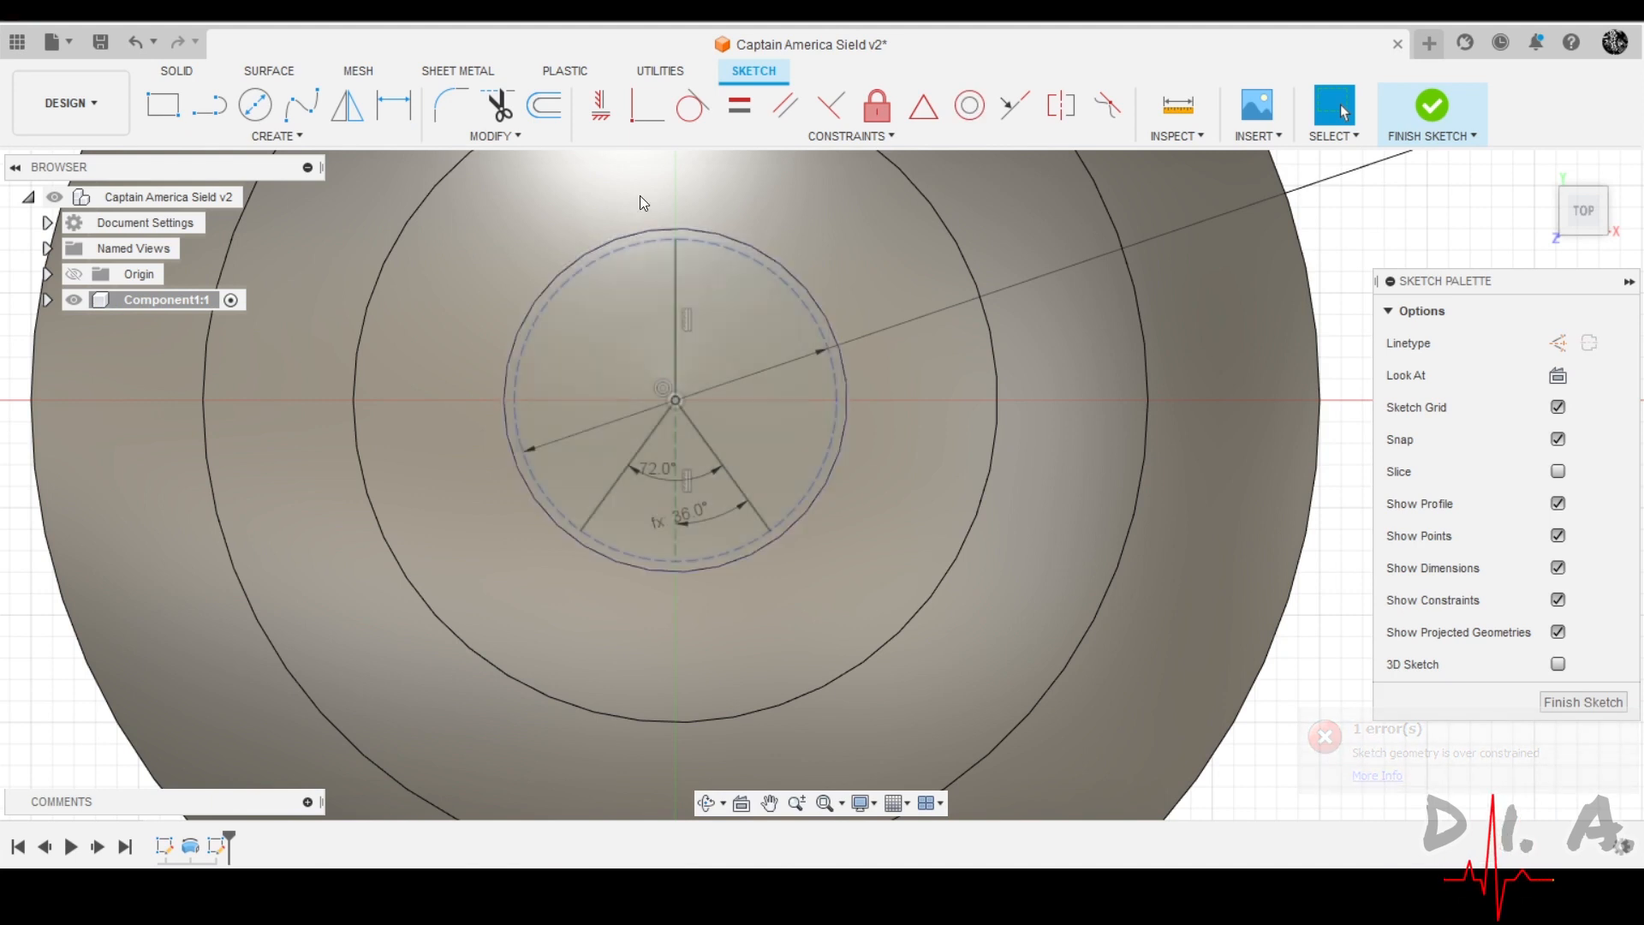
Draw a steeper line from the origin to the dashed circle, just left of the upper vertical line.
key(l)
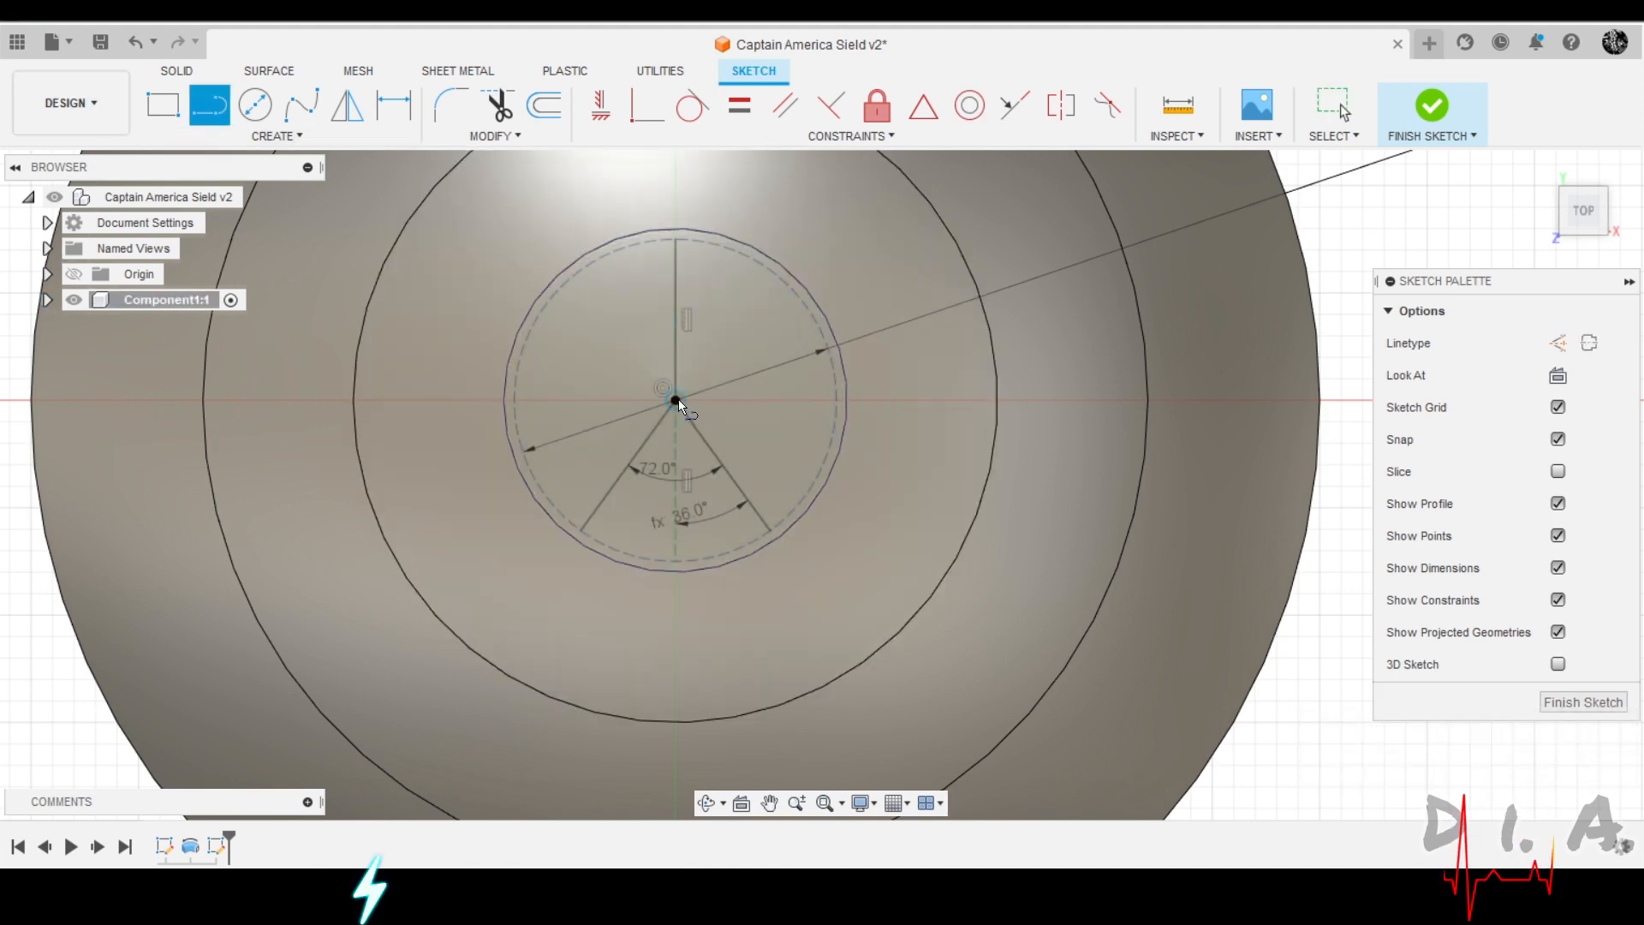
click(678, 399)
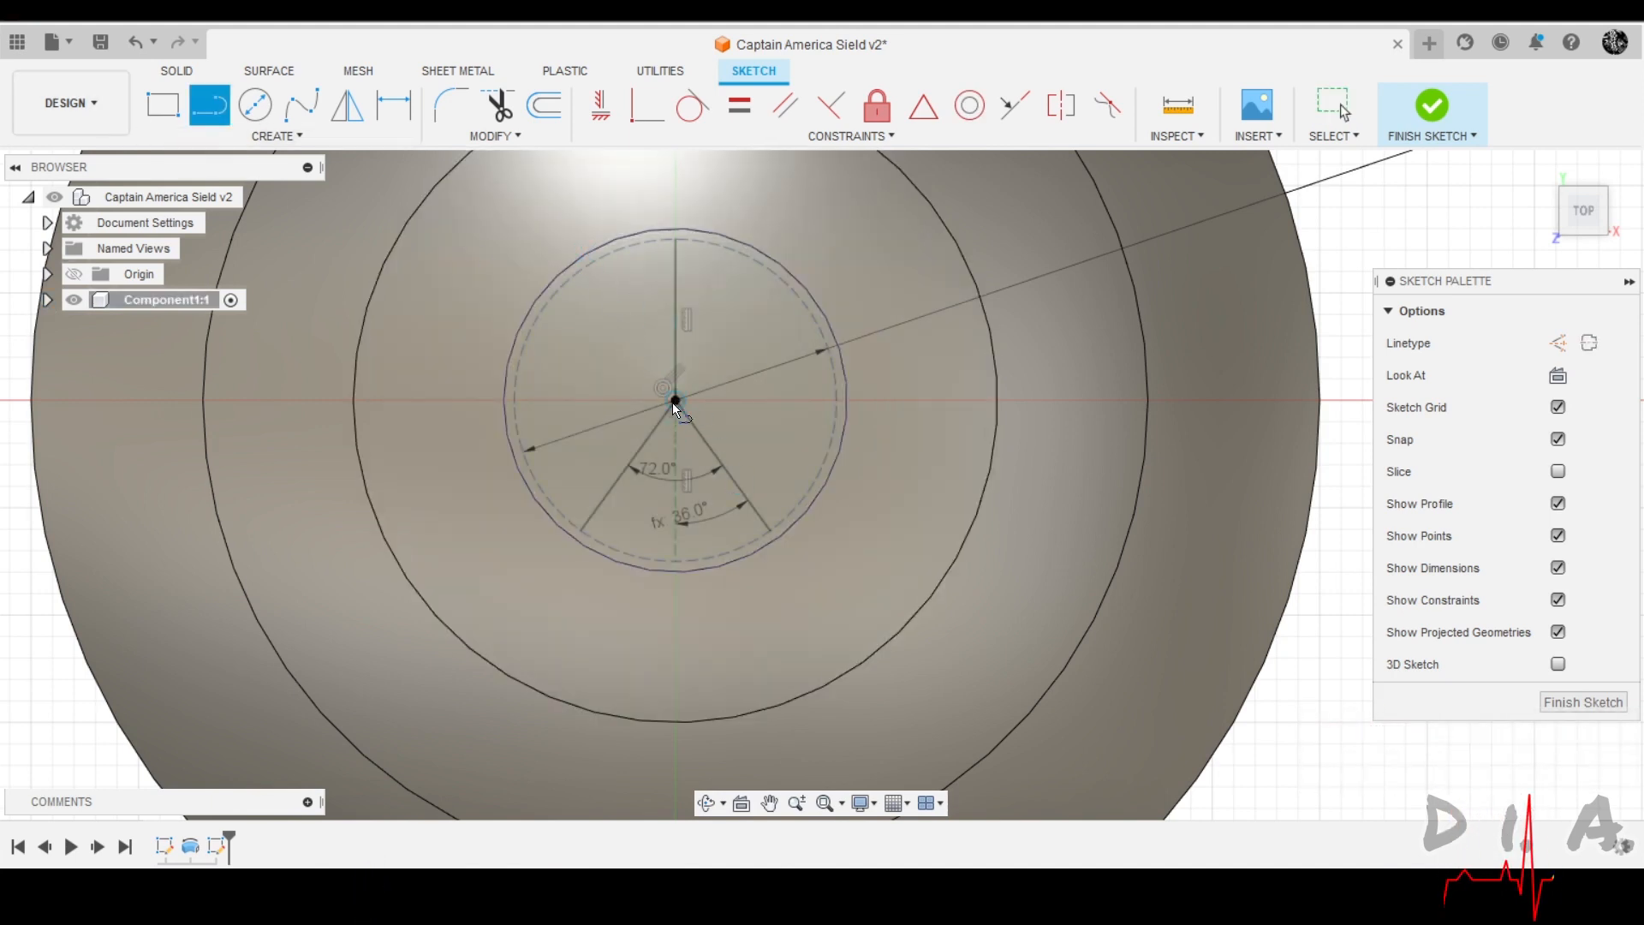
click(608, 253)
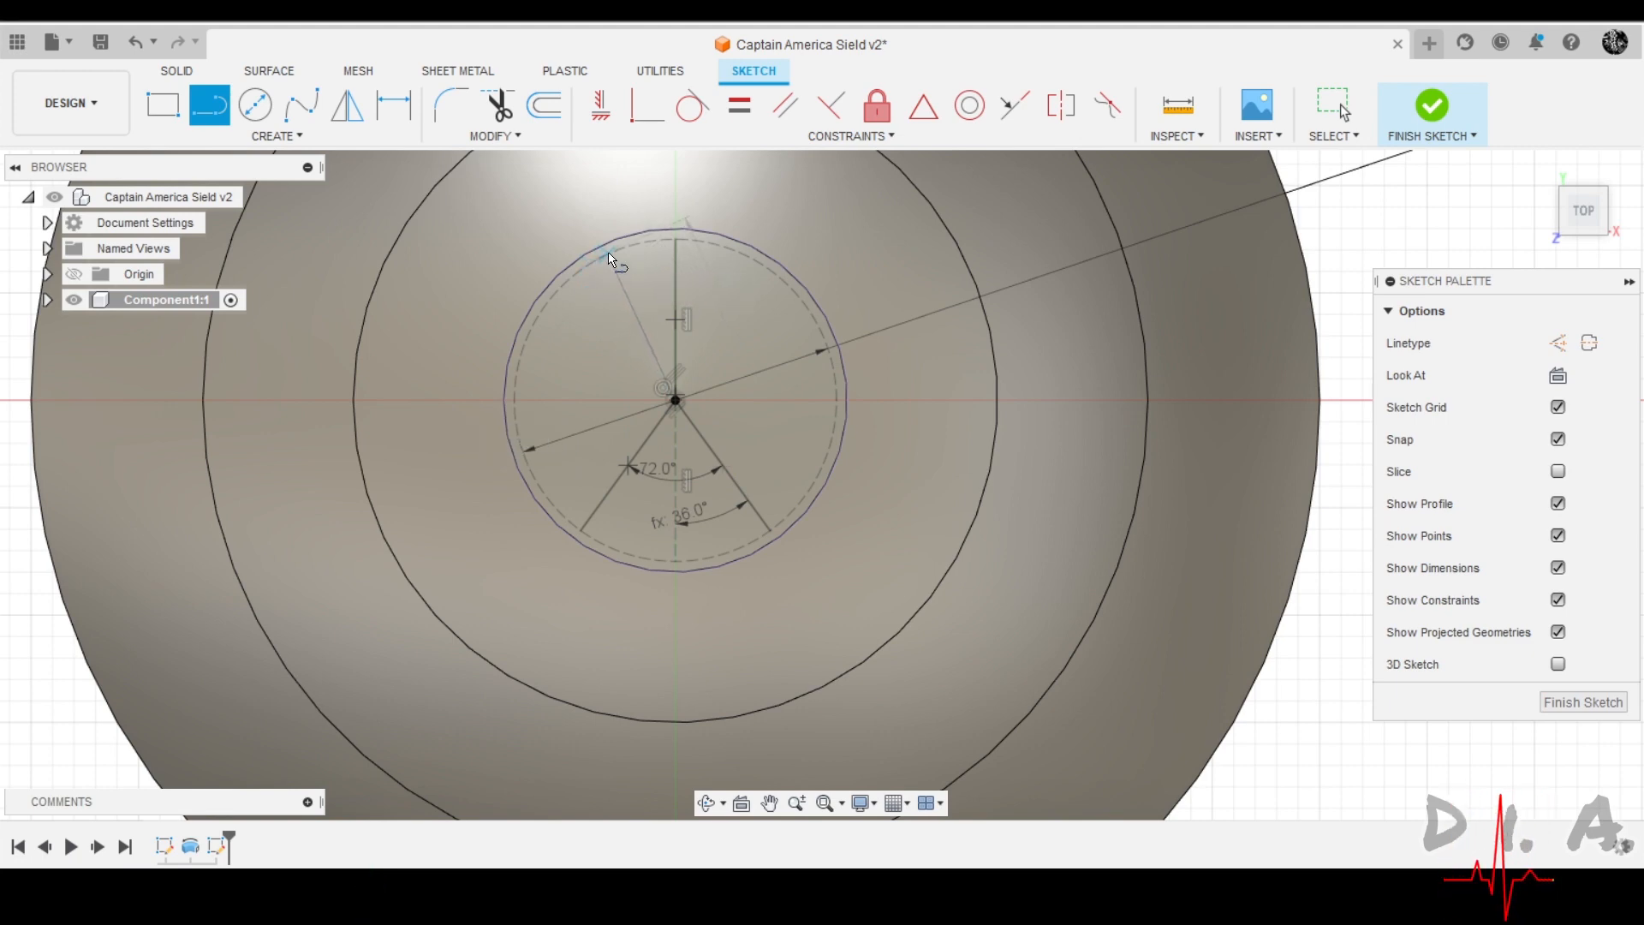
key(Escape)
Dimension the angle between the new upper-left line and the lower-left slanted line at 72 degrees.
key(d)
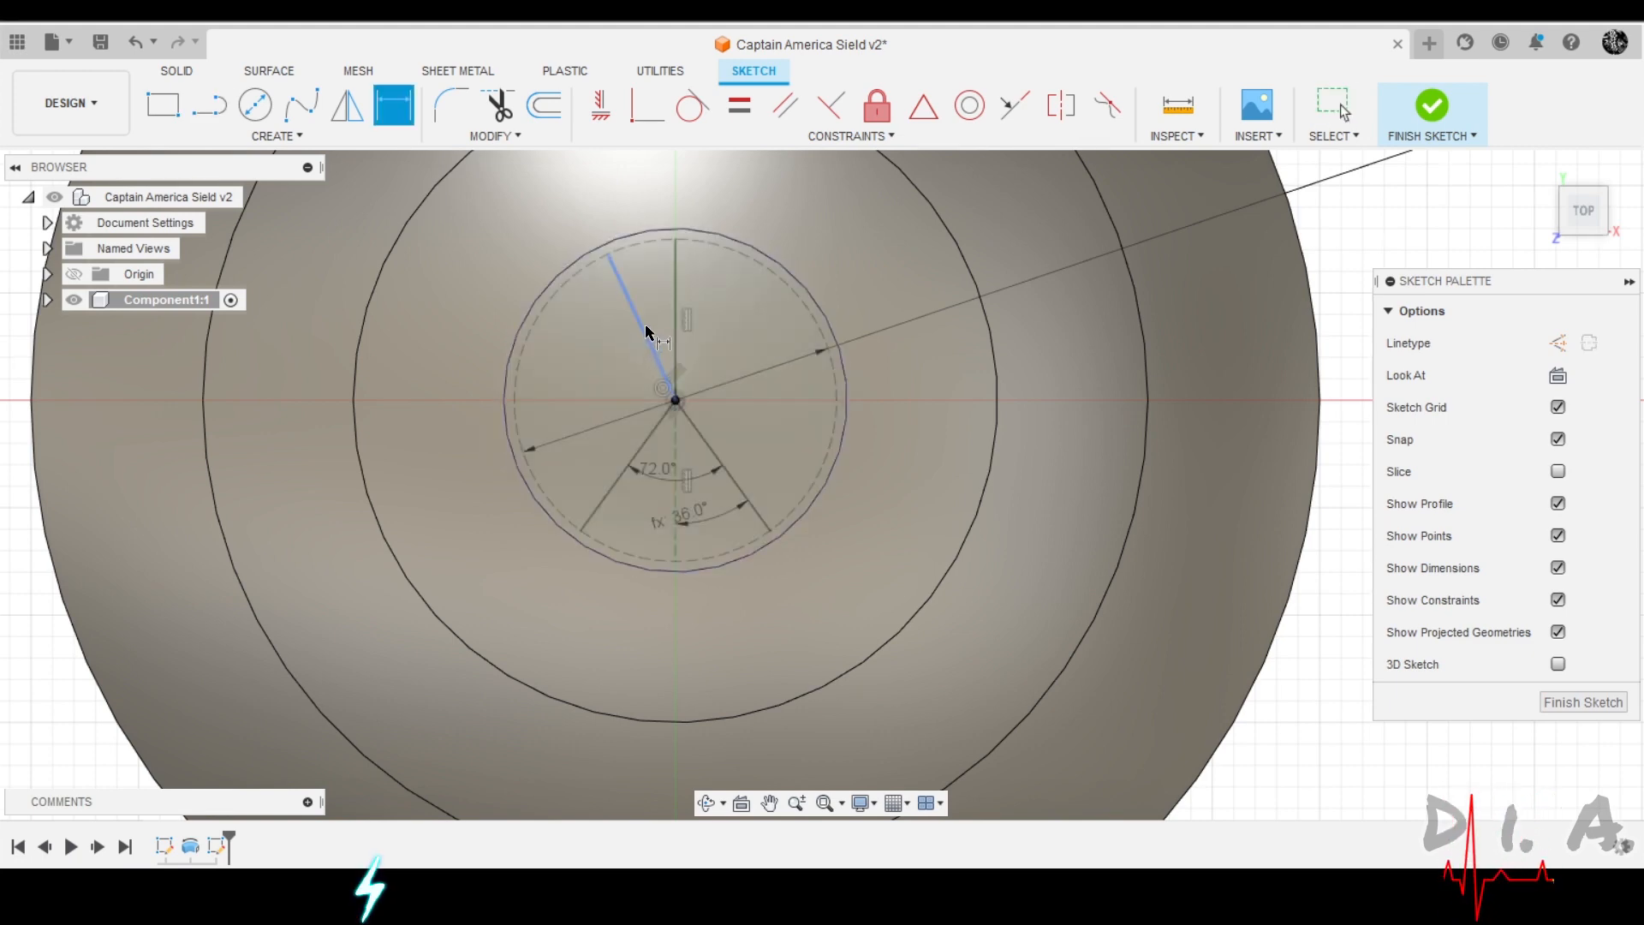
click(645, 328)
click(638, 456)
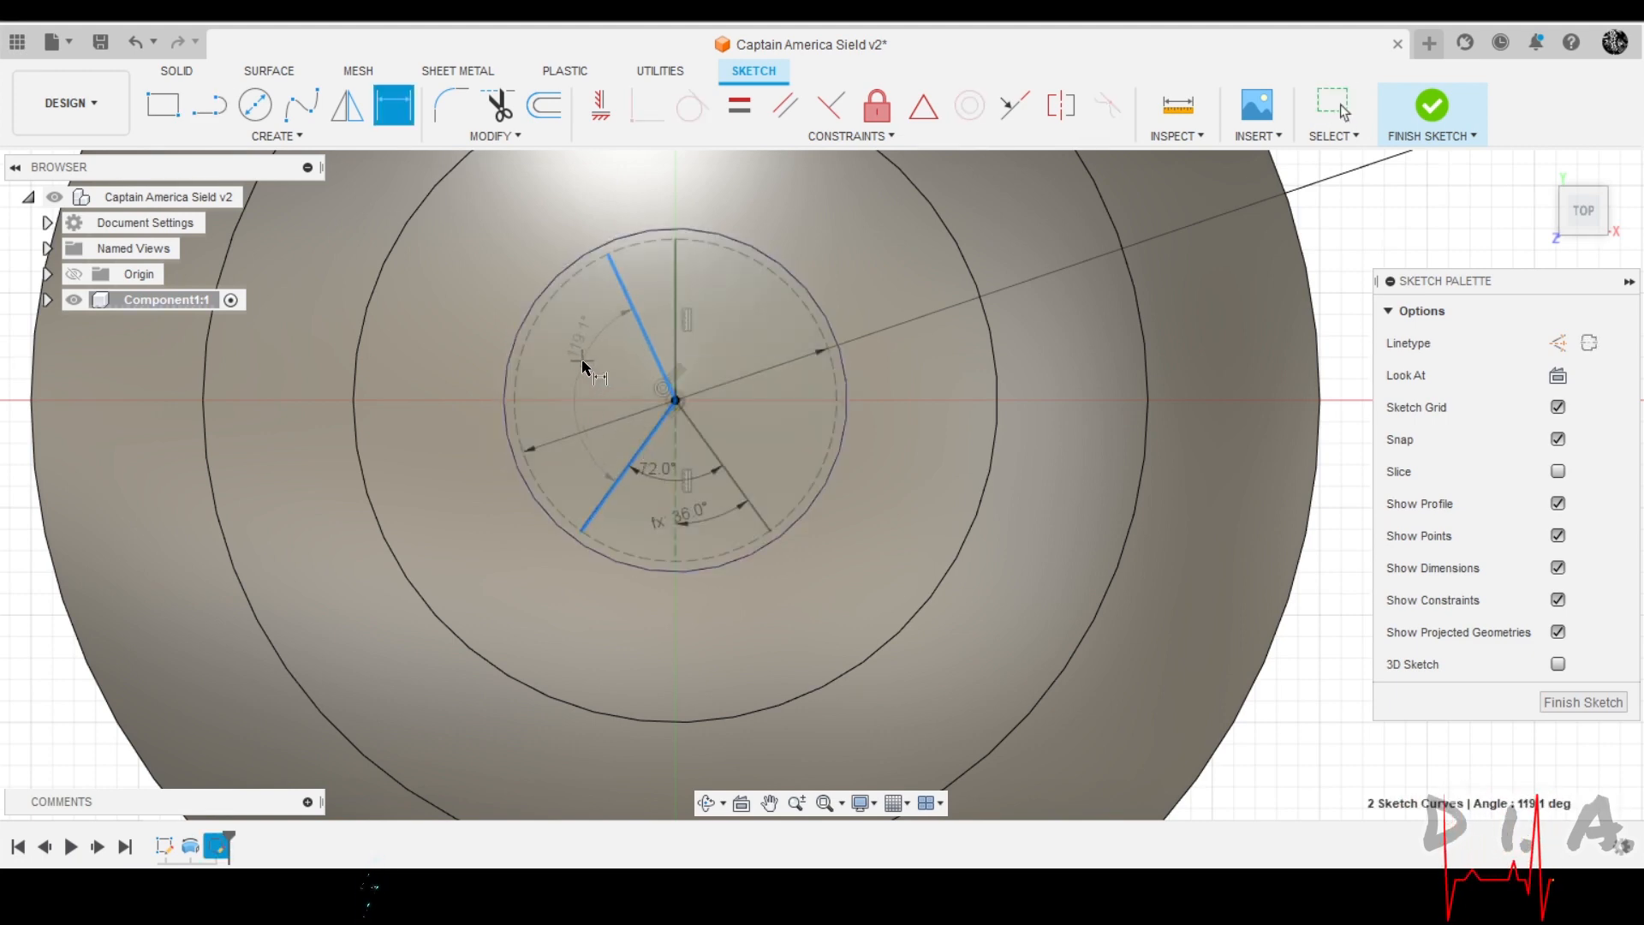
click(581, 366)
text(72)
key(Return)
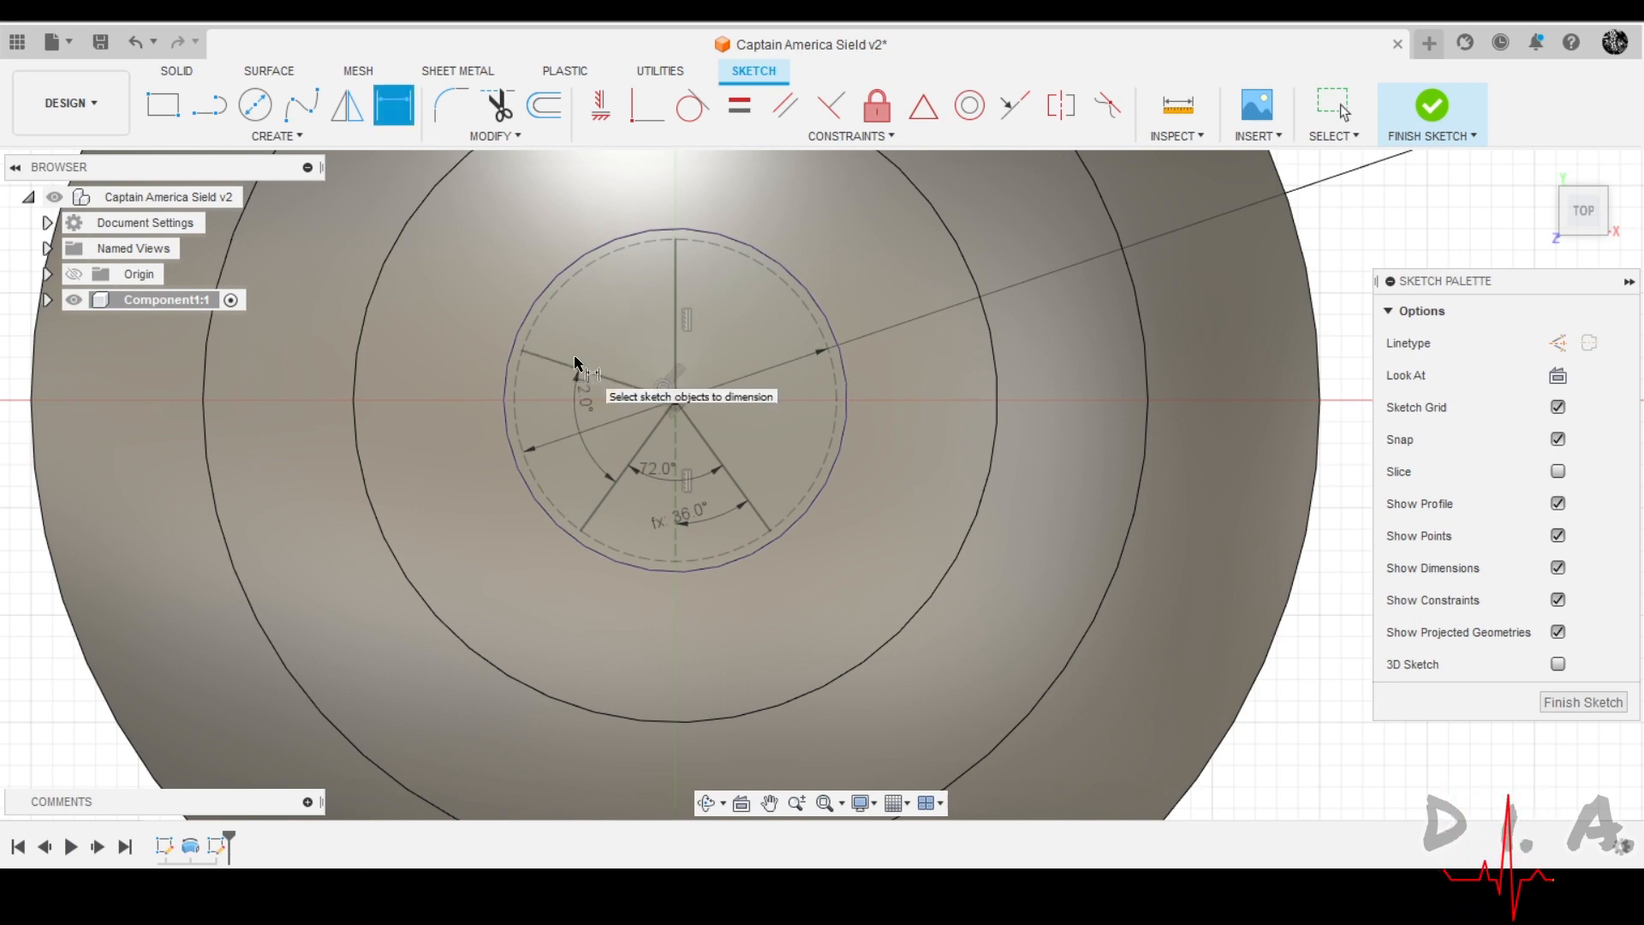
key(Escape)
Mirror the upper-left spoke across the upper vertical line to create the matching upper-right spoke.
click(618, 383)
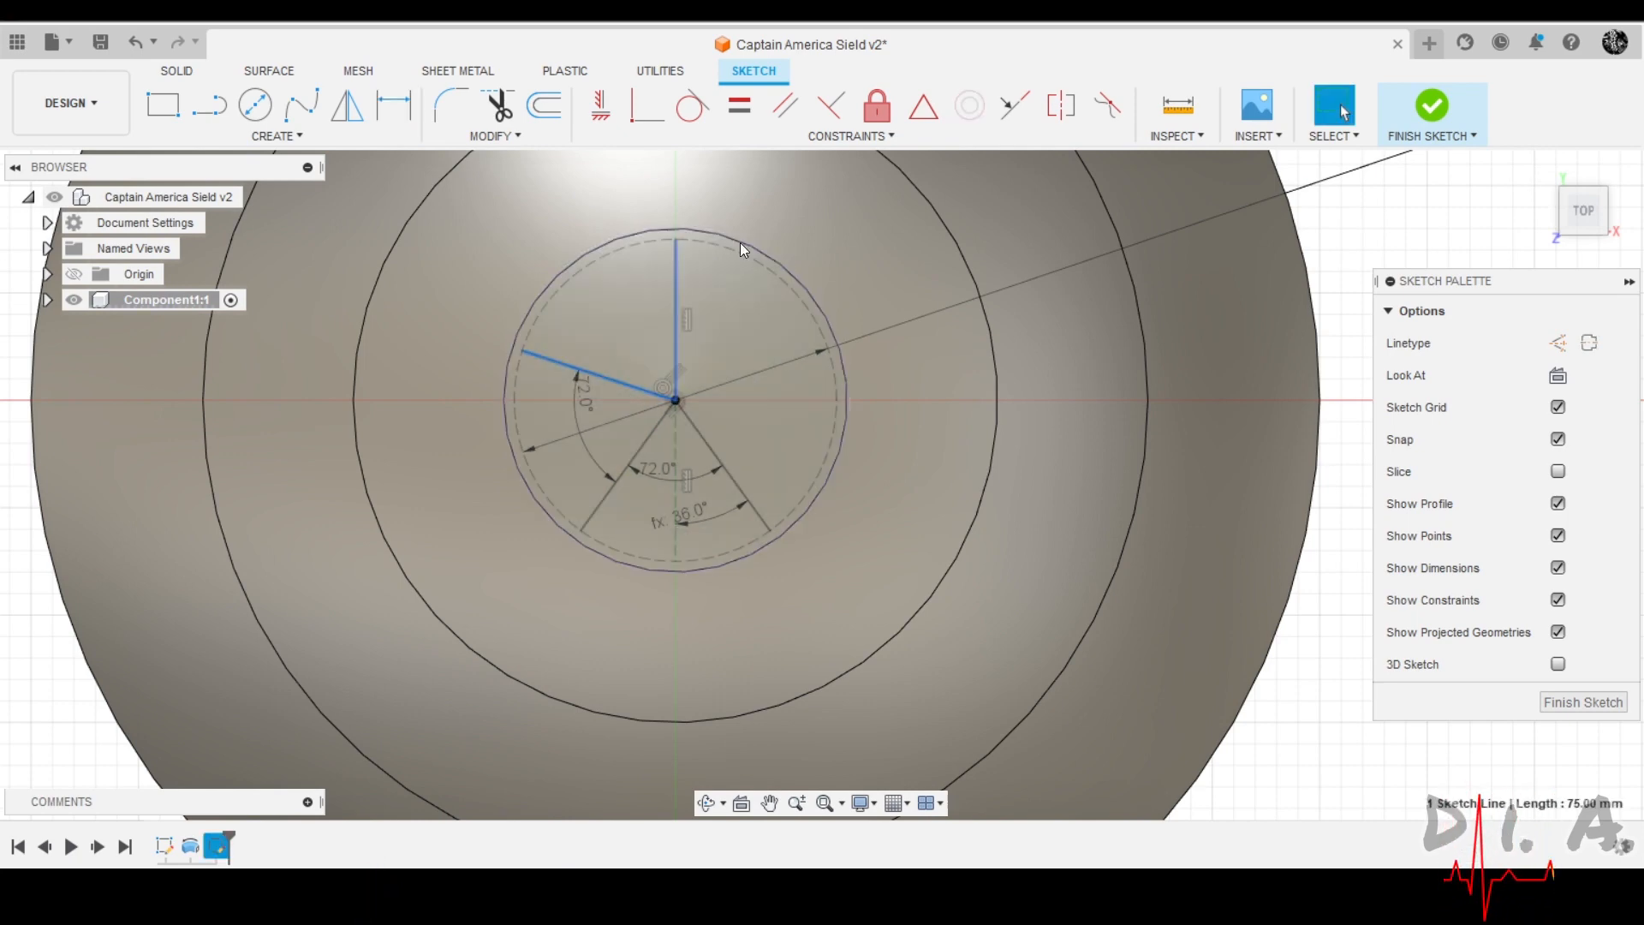
click(347, 105)
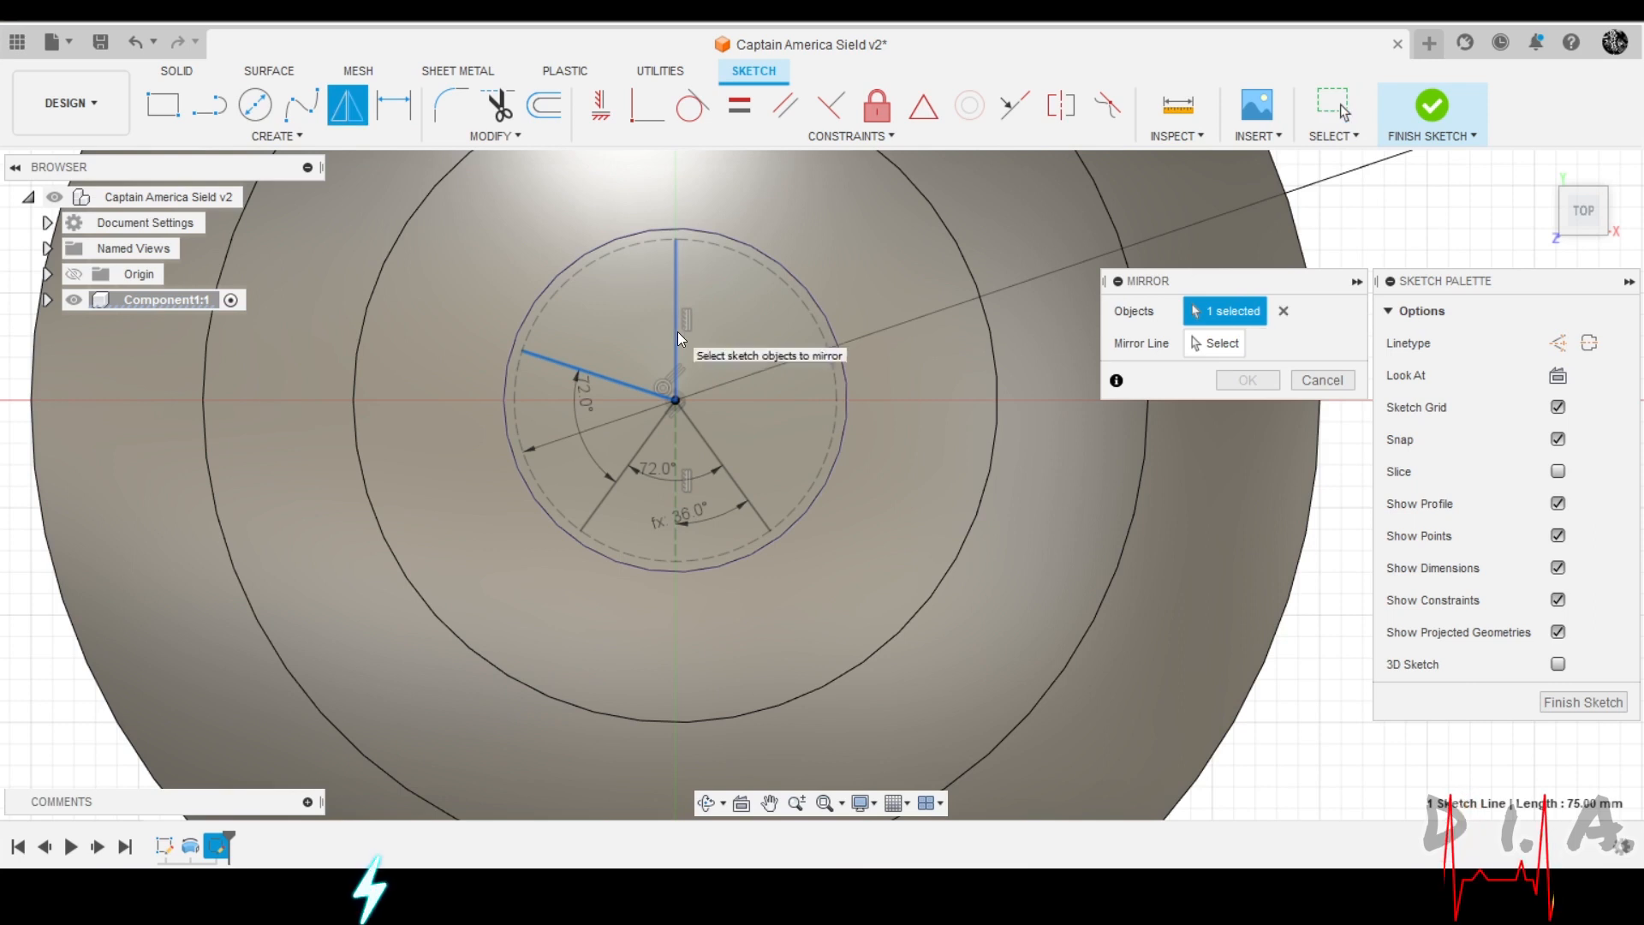
click(677, 333)
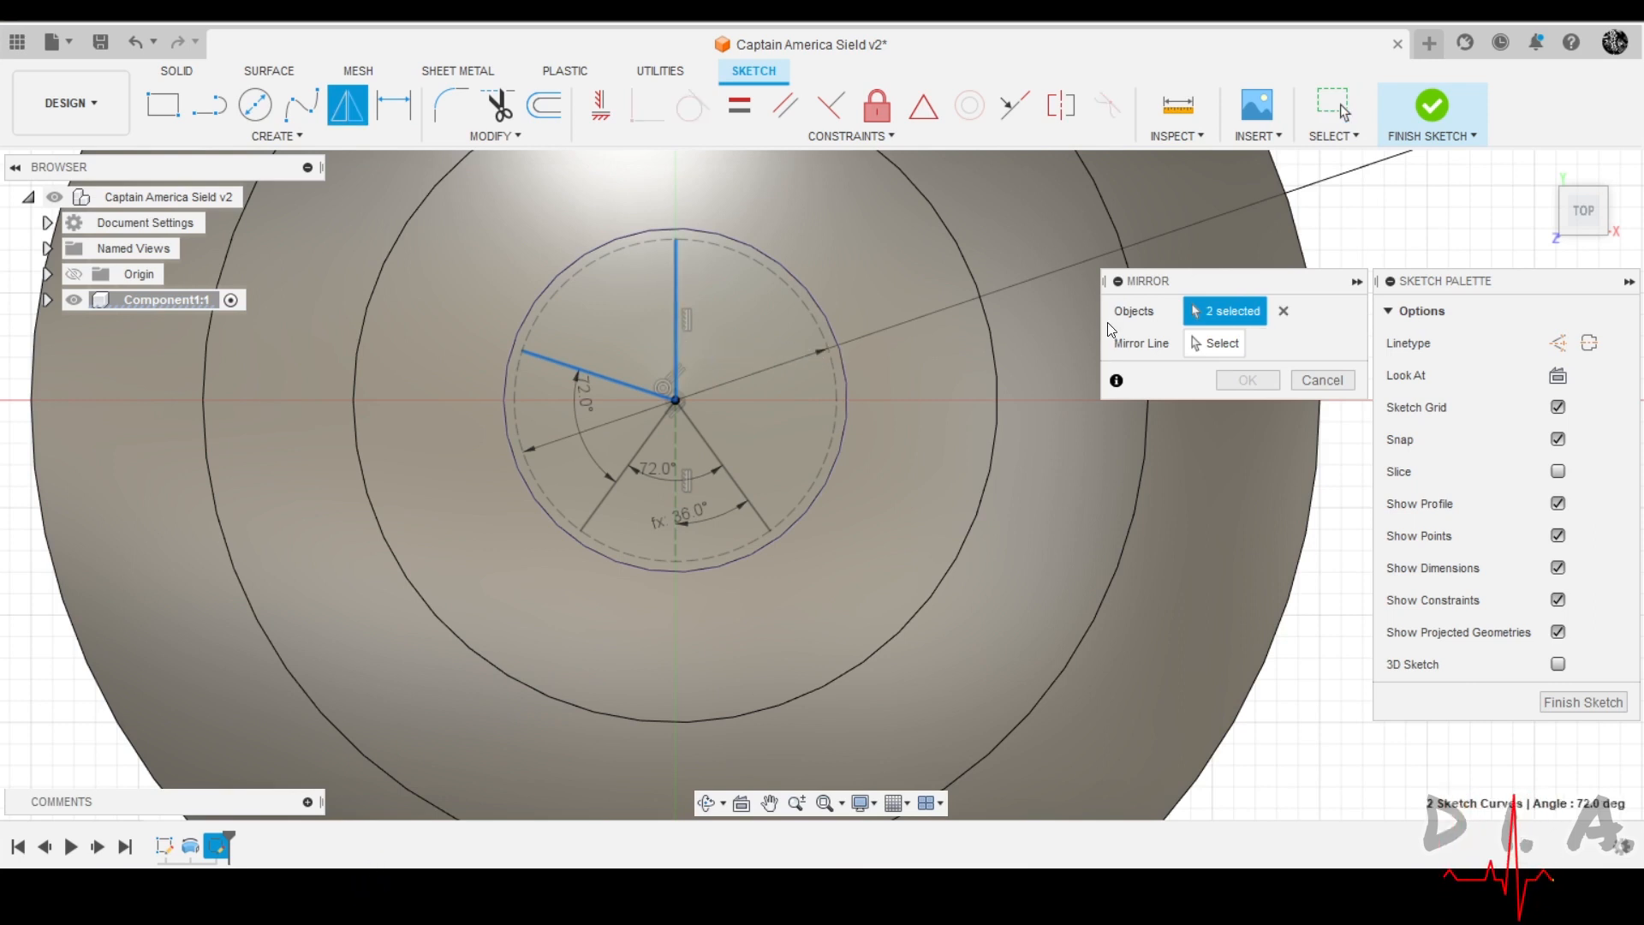
click(1282, 311)
click(629, 384)
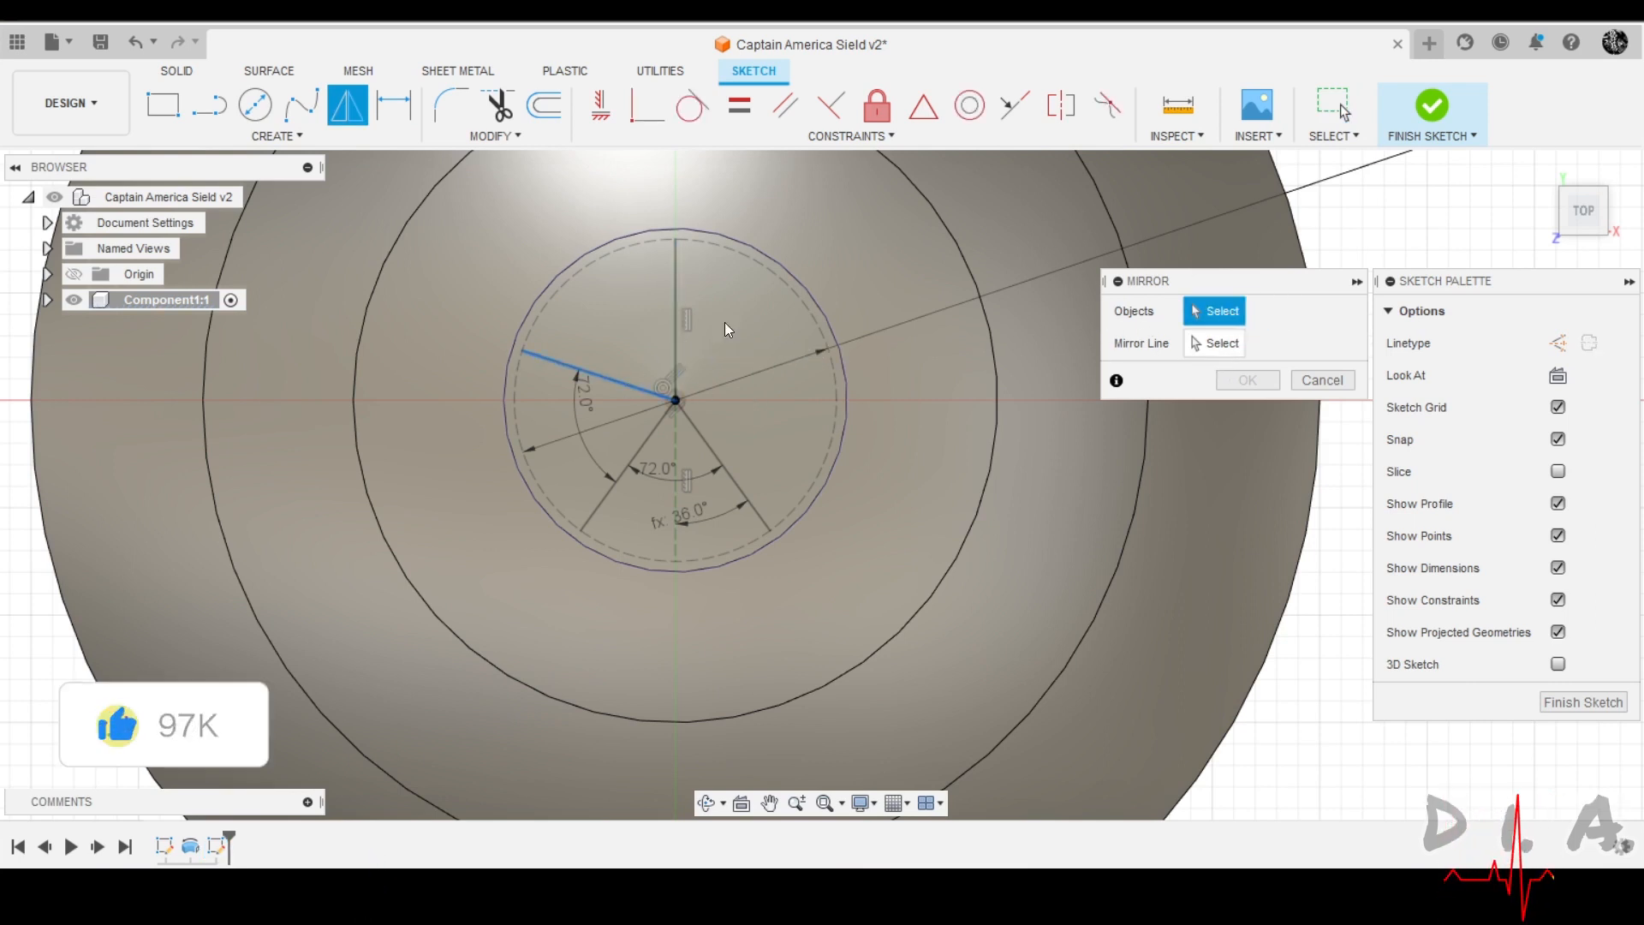
click(1196, 348)
click(676, 310)
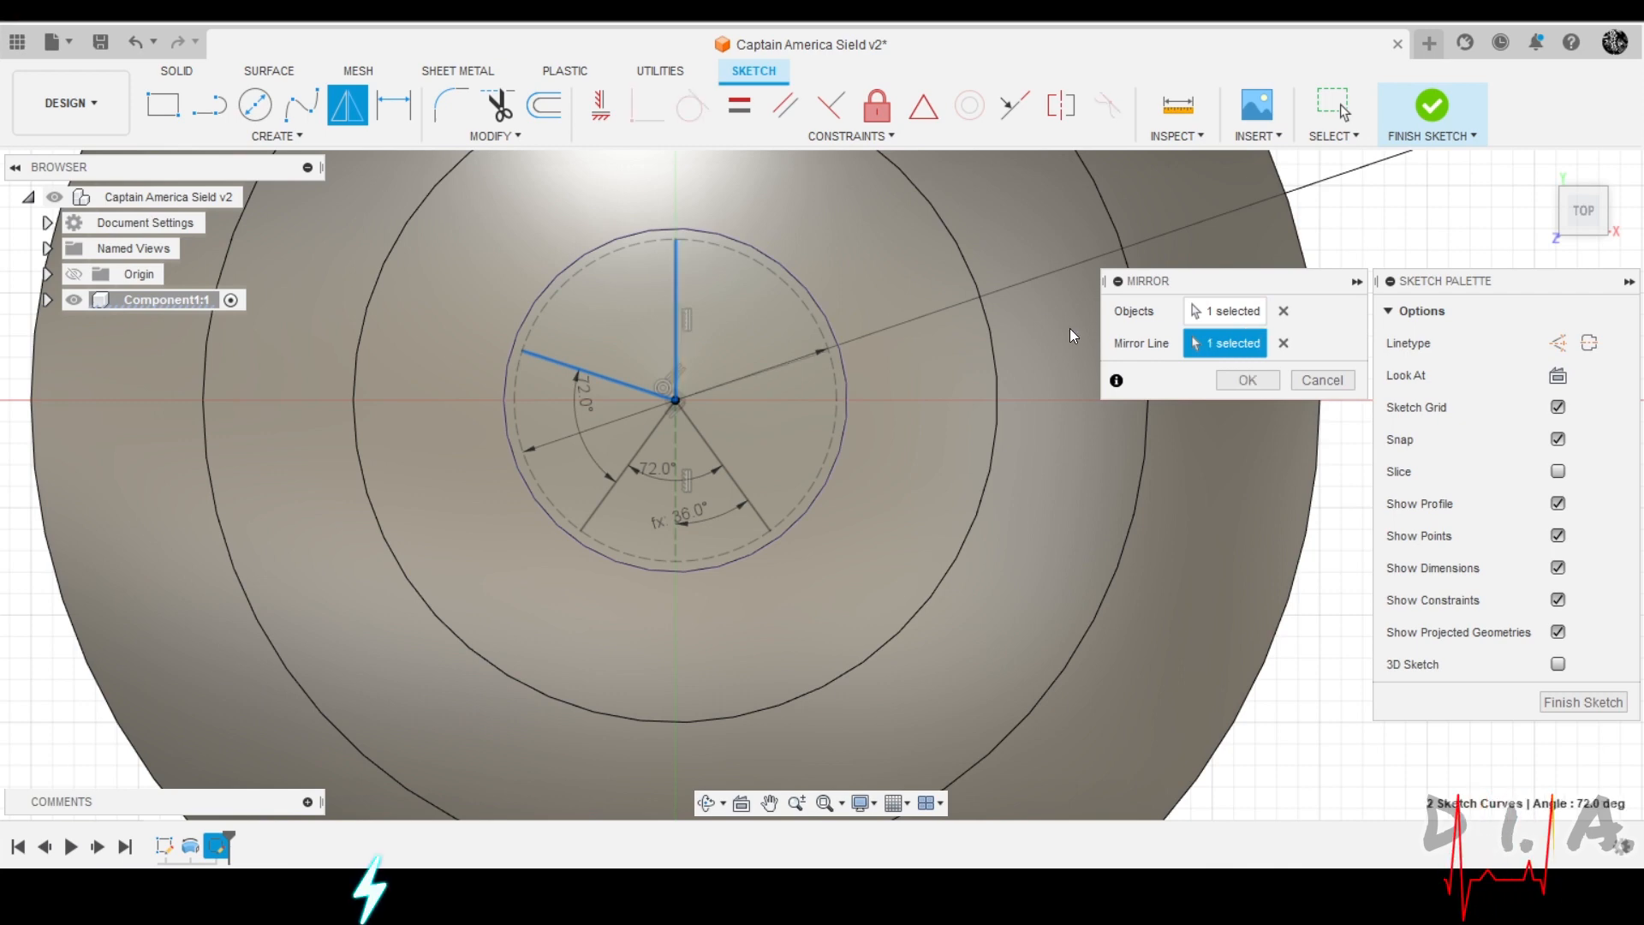
click(1240, 380)
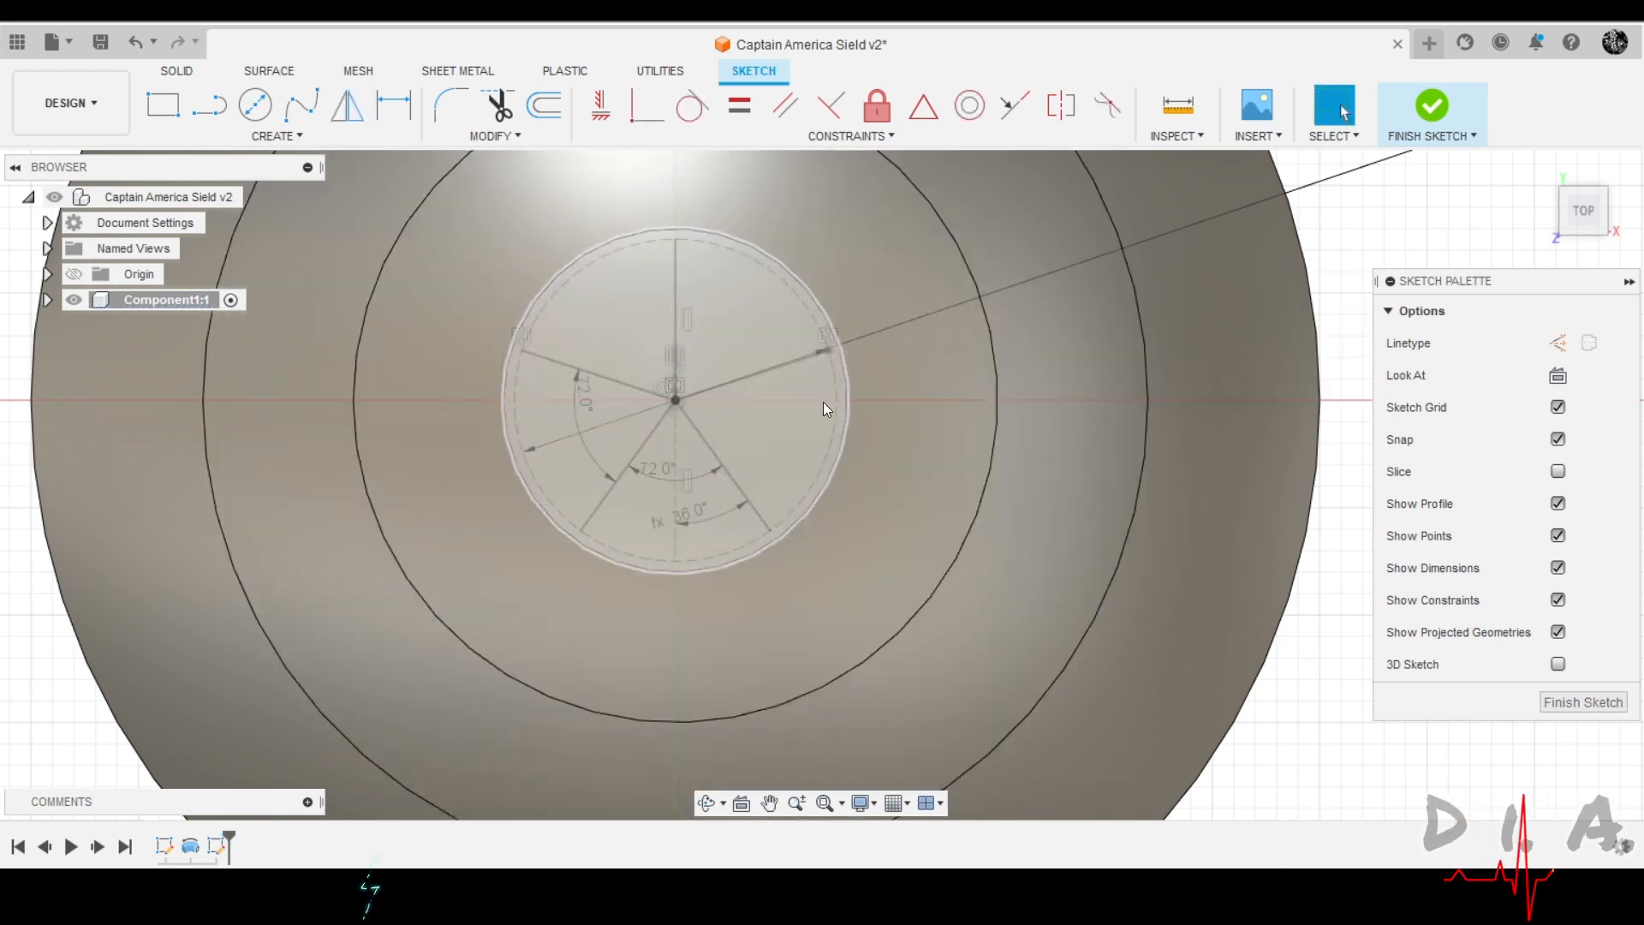
scroll(700, 422, up, 2)
scroll(712, 400, down, 2)
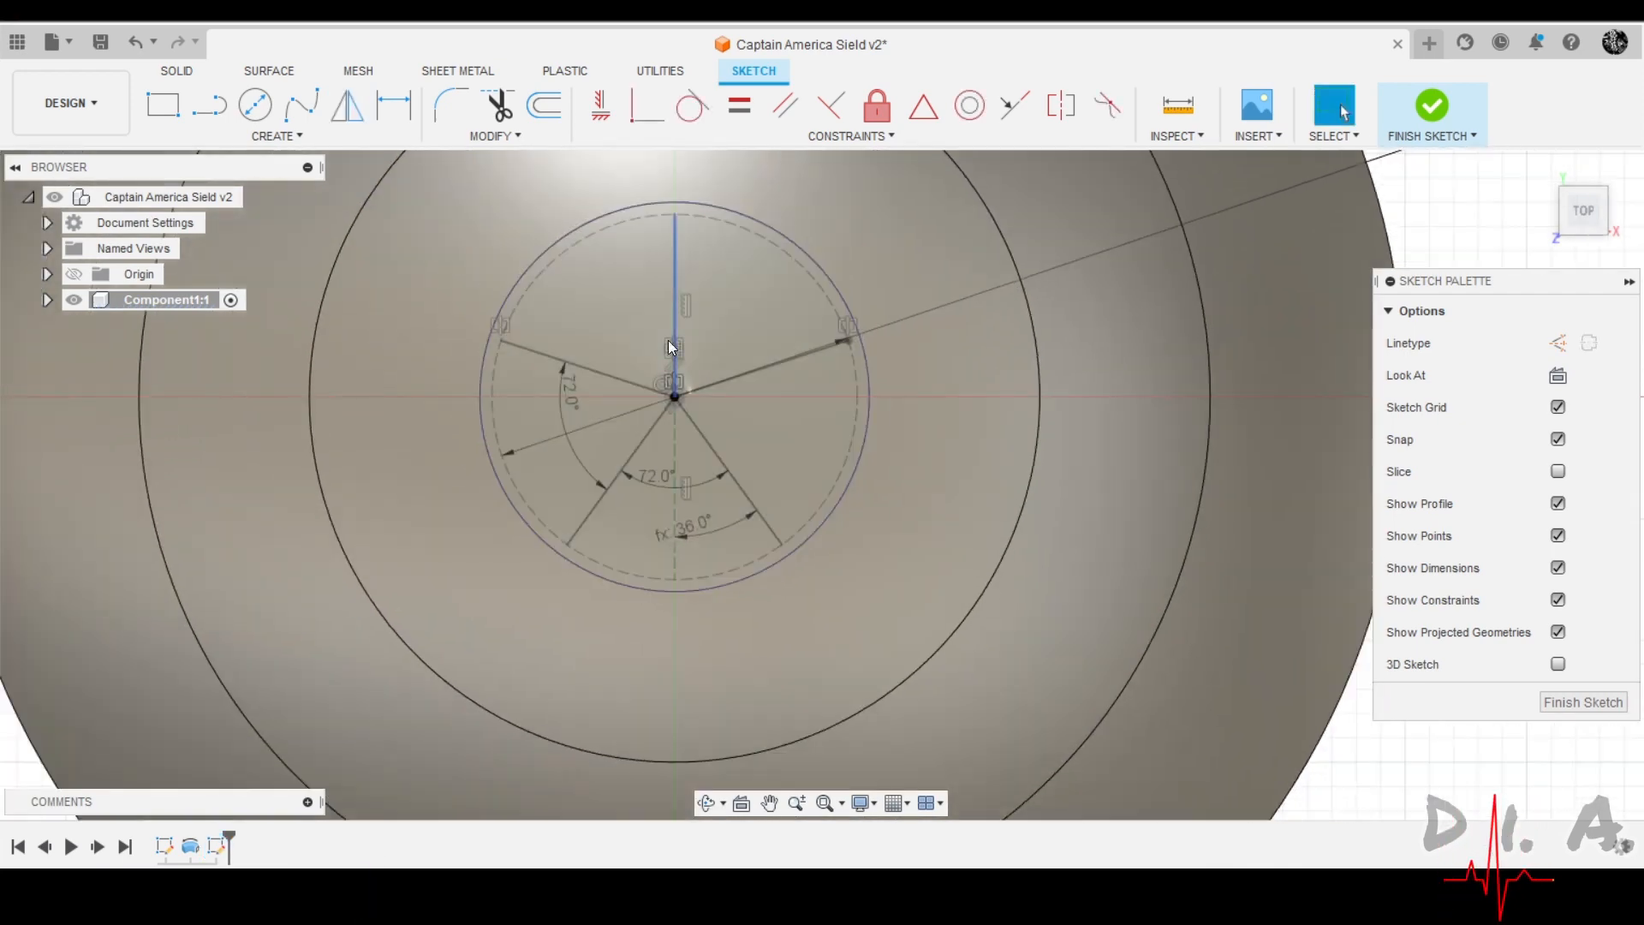
Check the angle between the upper-left spoke and the upper vertical spoke, and the length of the upper-right spoke.
click(394, 106)
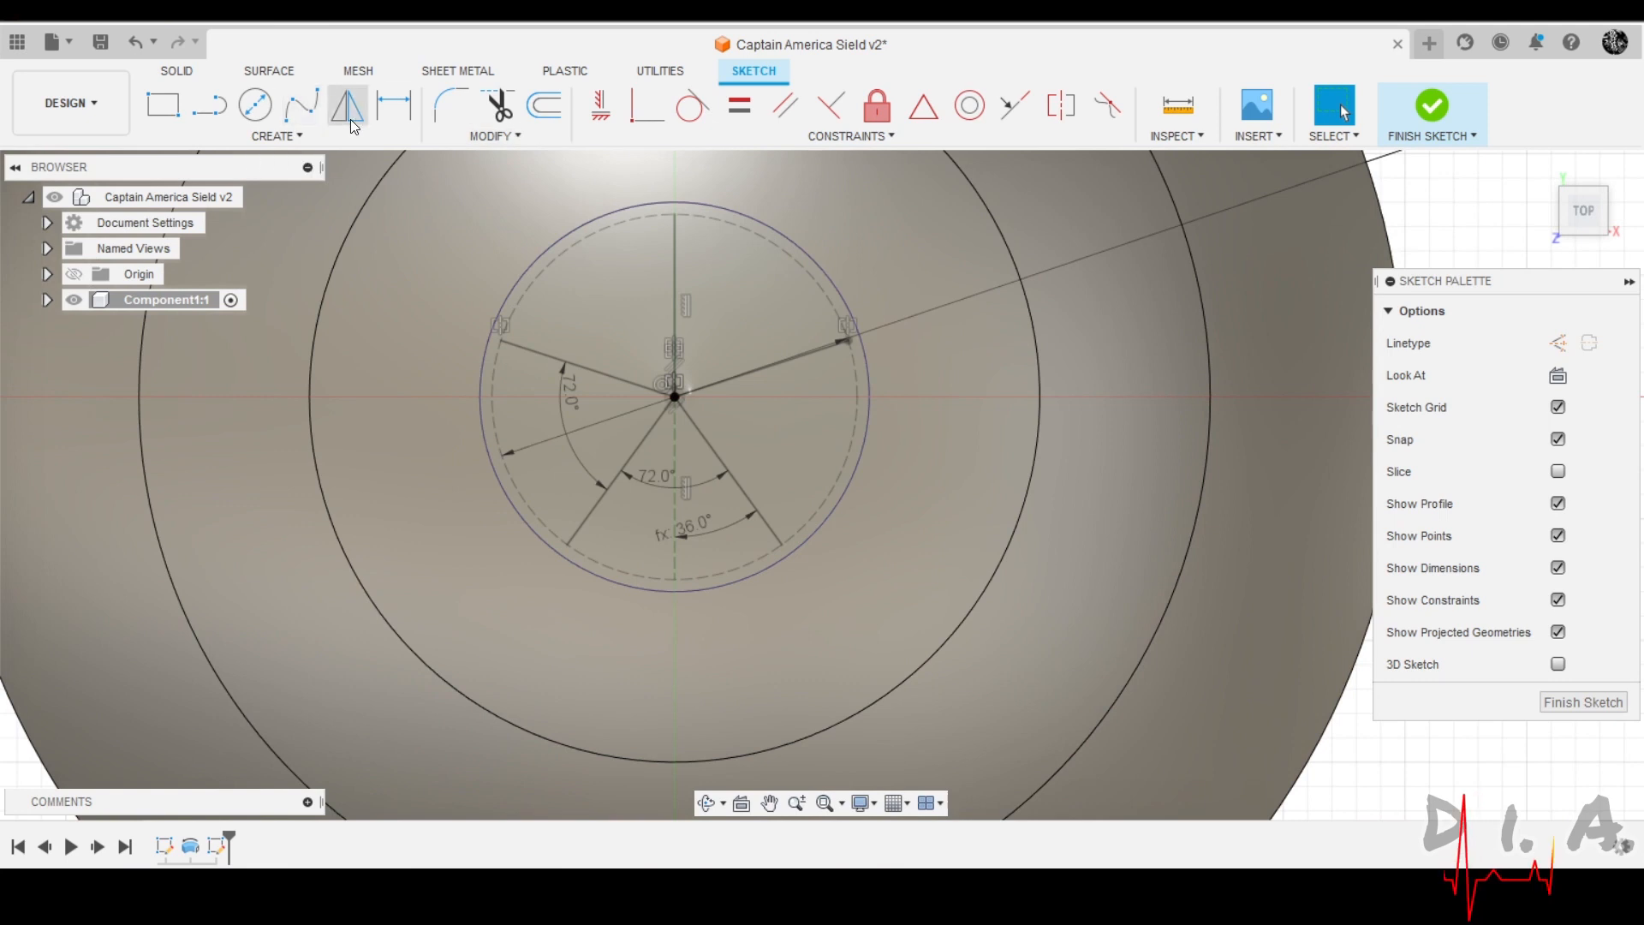
click(630, 382)
click(676, 282)
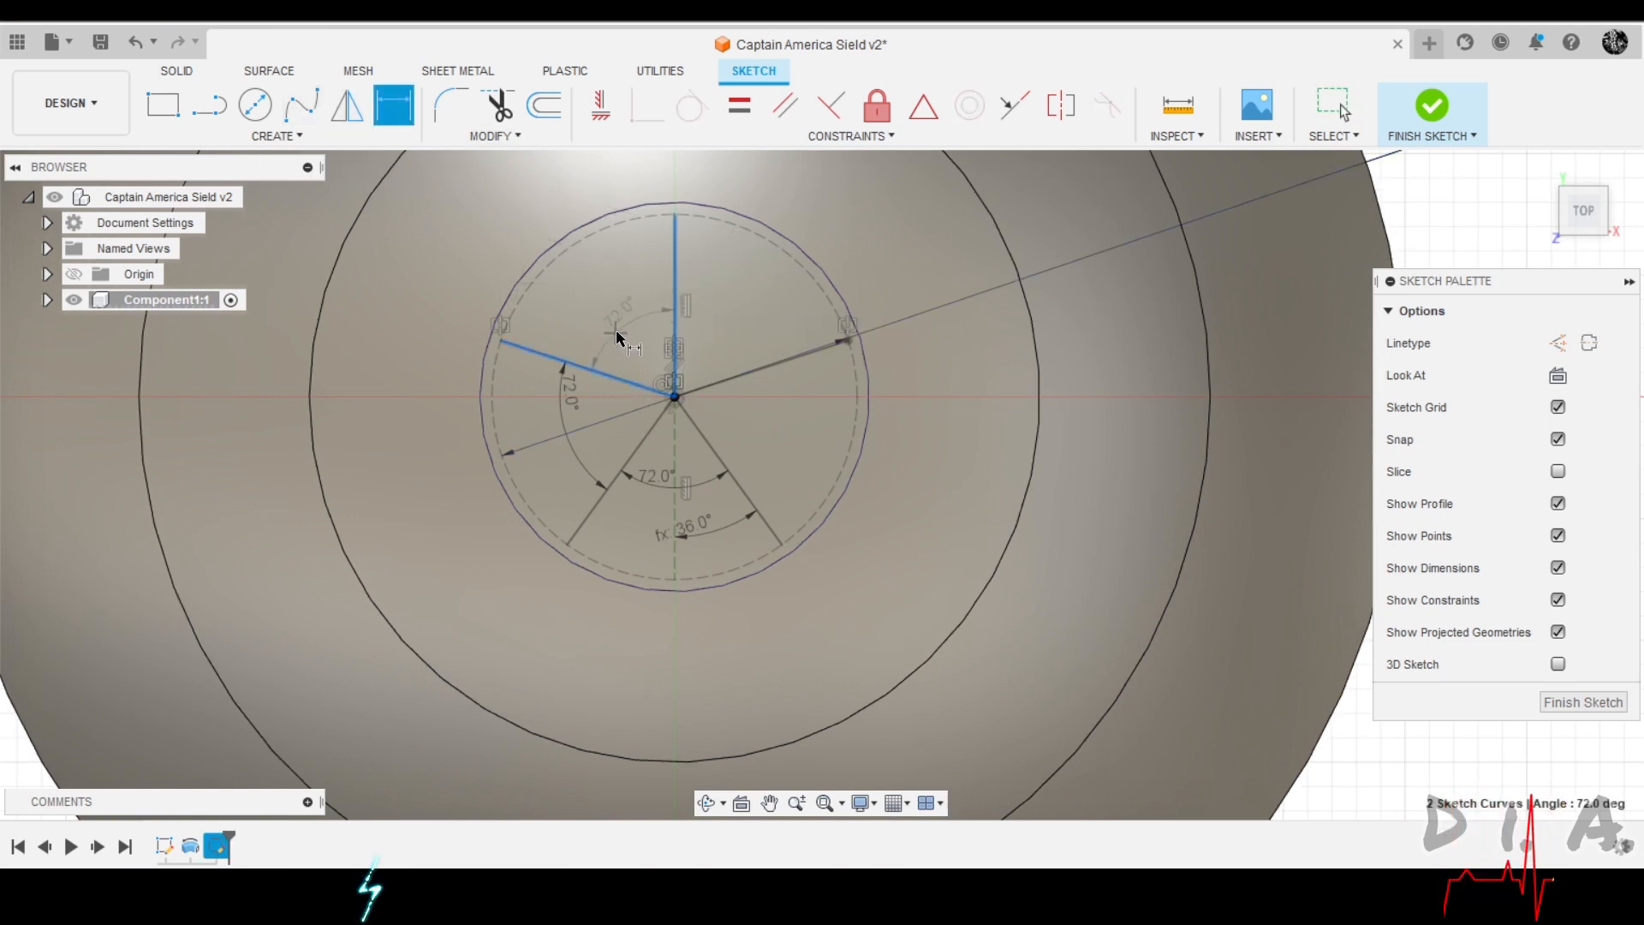
key(Escape)
scroll(634, 503, down, 1)
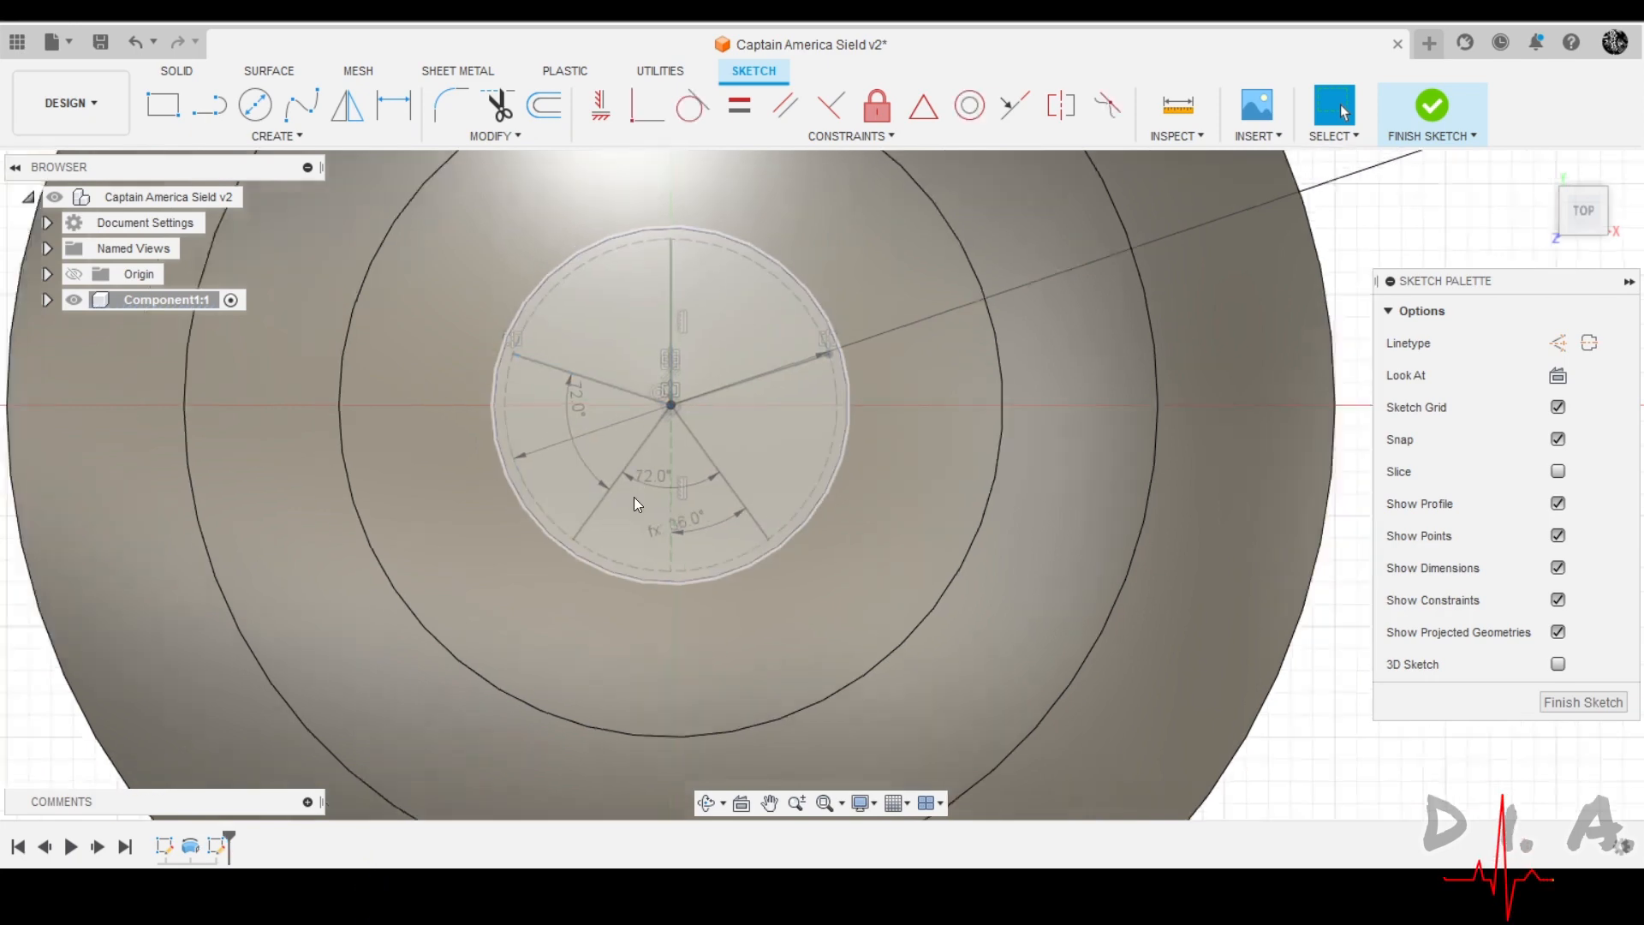
scroll(637, 504, down, 2)
scroll(783, 342, up, 1)
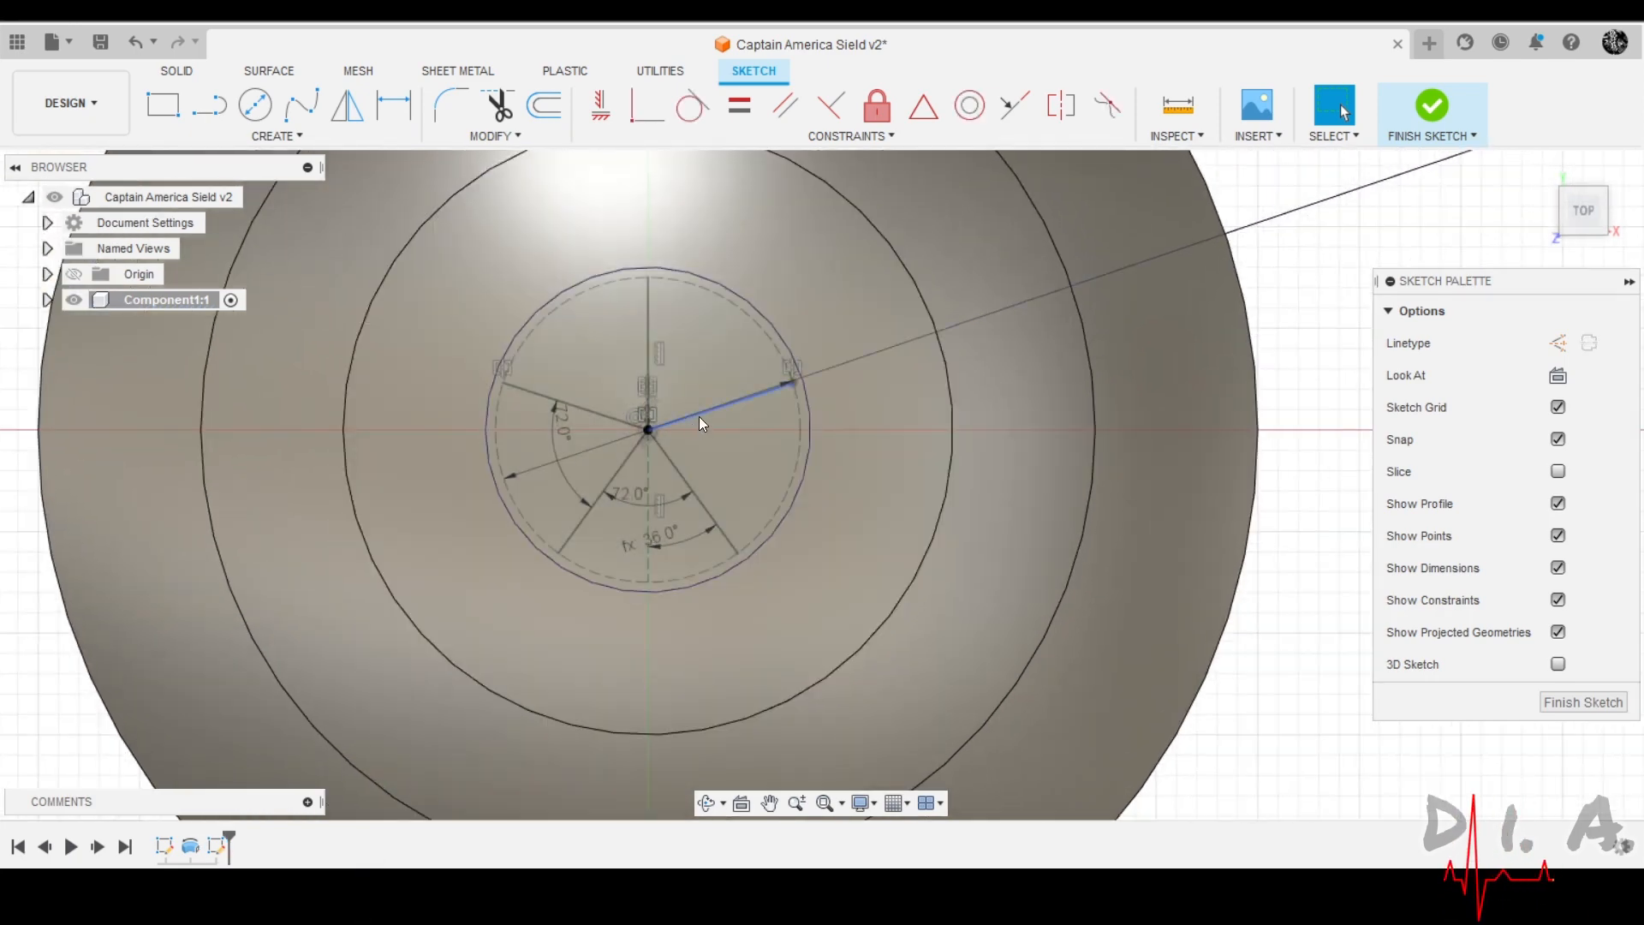
click(728, 400)
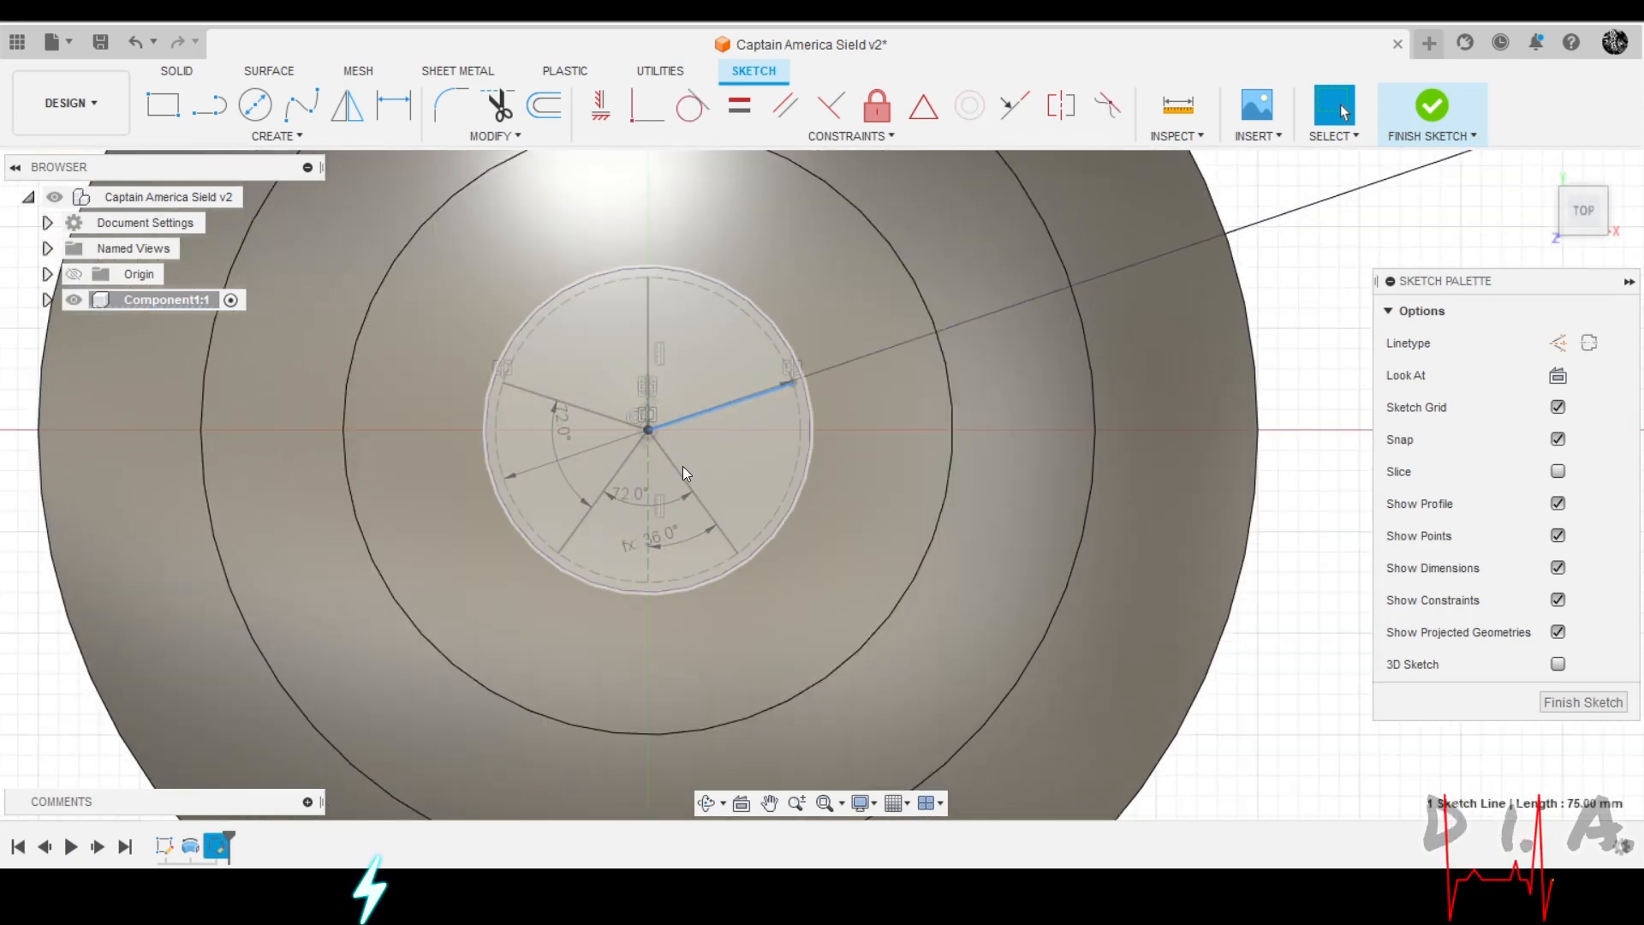
key(Escape)
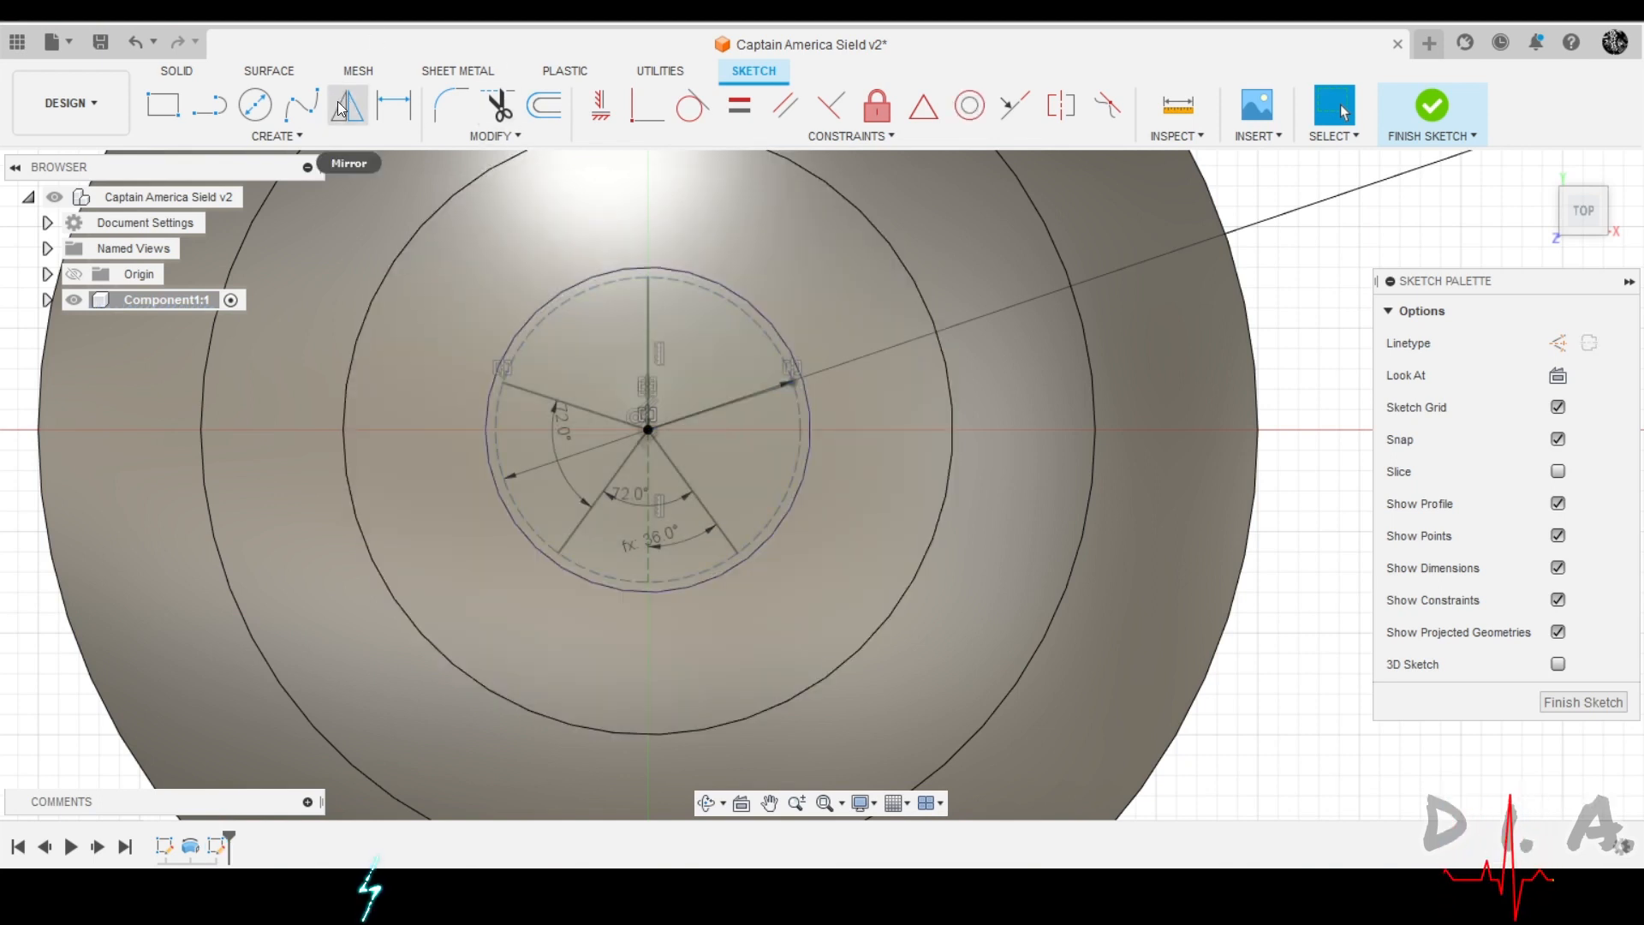
Draw two connected lines from the top spoke's tip to the upper-right spoke's tip, and constrain the roughly 51 mm lower one horizontal.
click(209, 105)
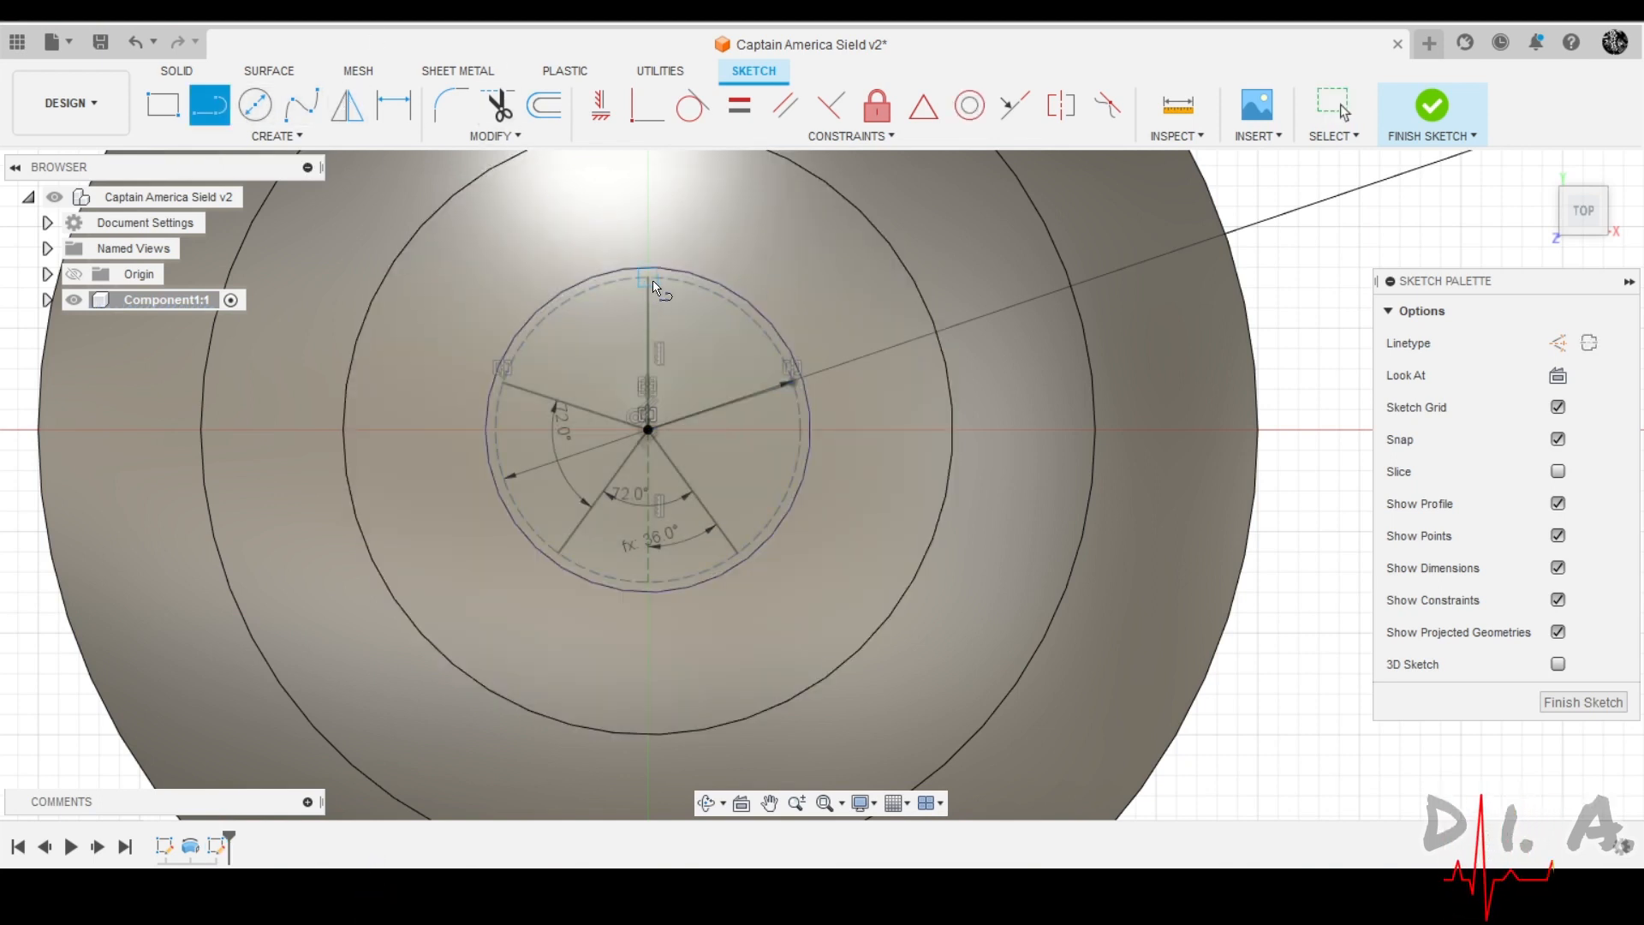
click(688, 387)
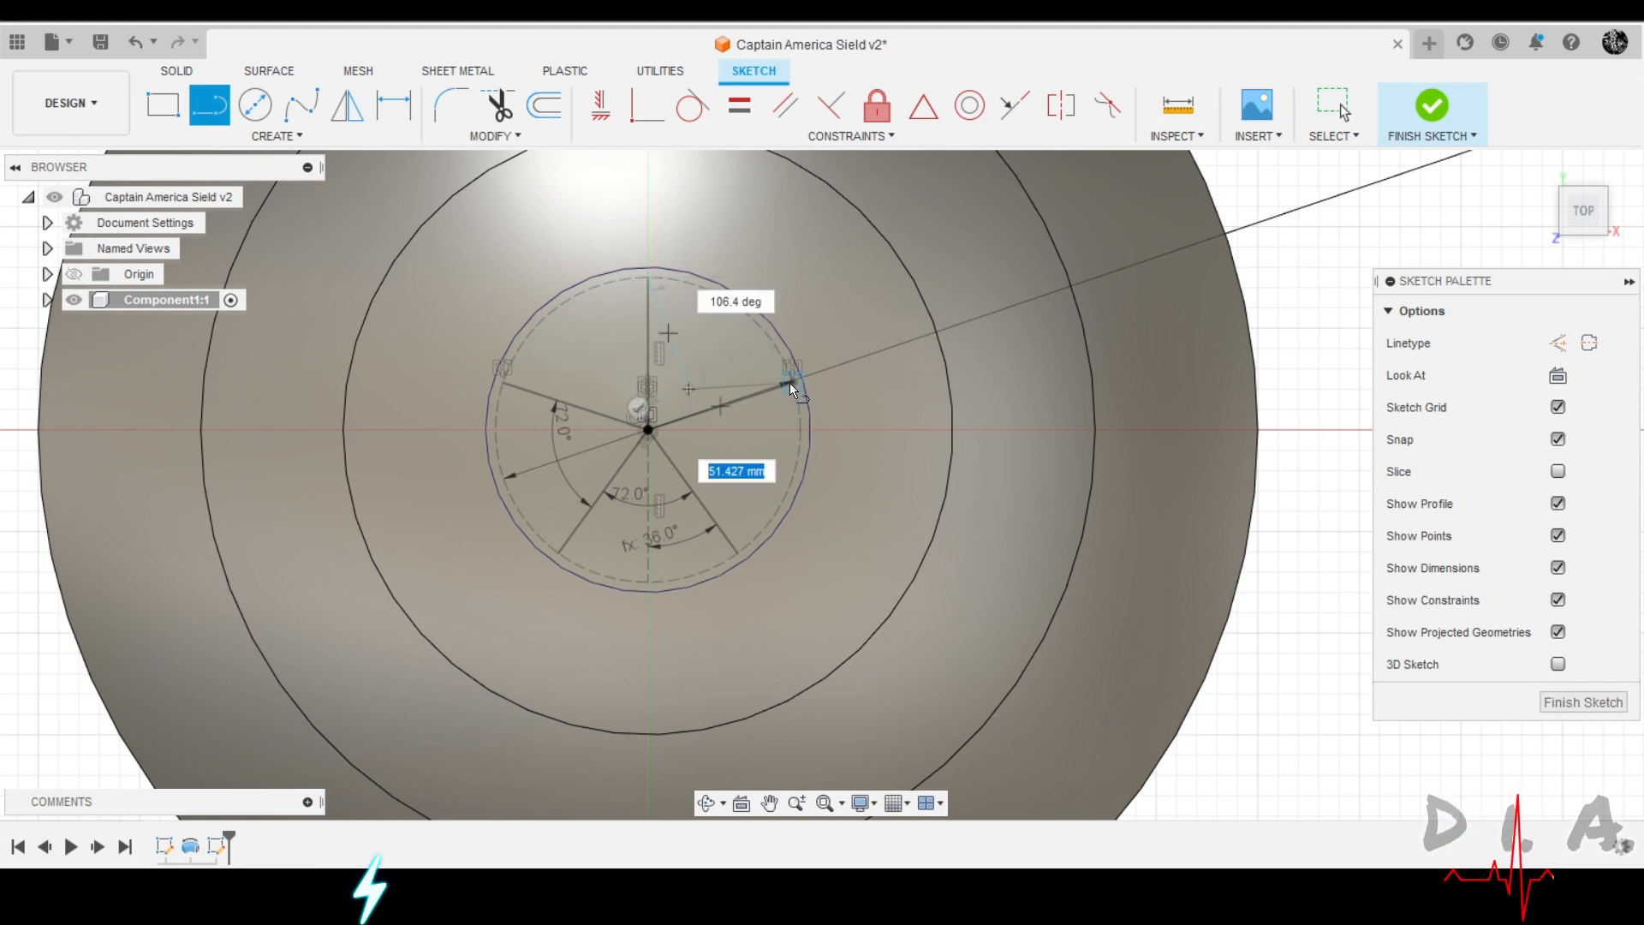
click(790, 383)
key(Escape)
click(717, 387)
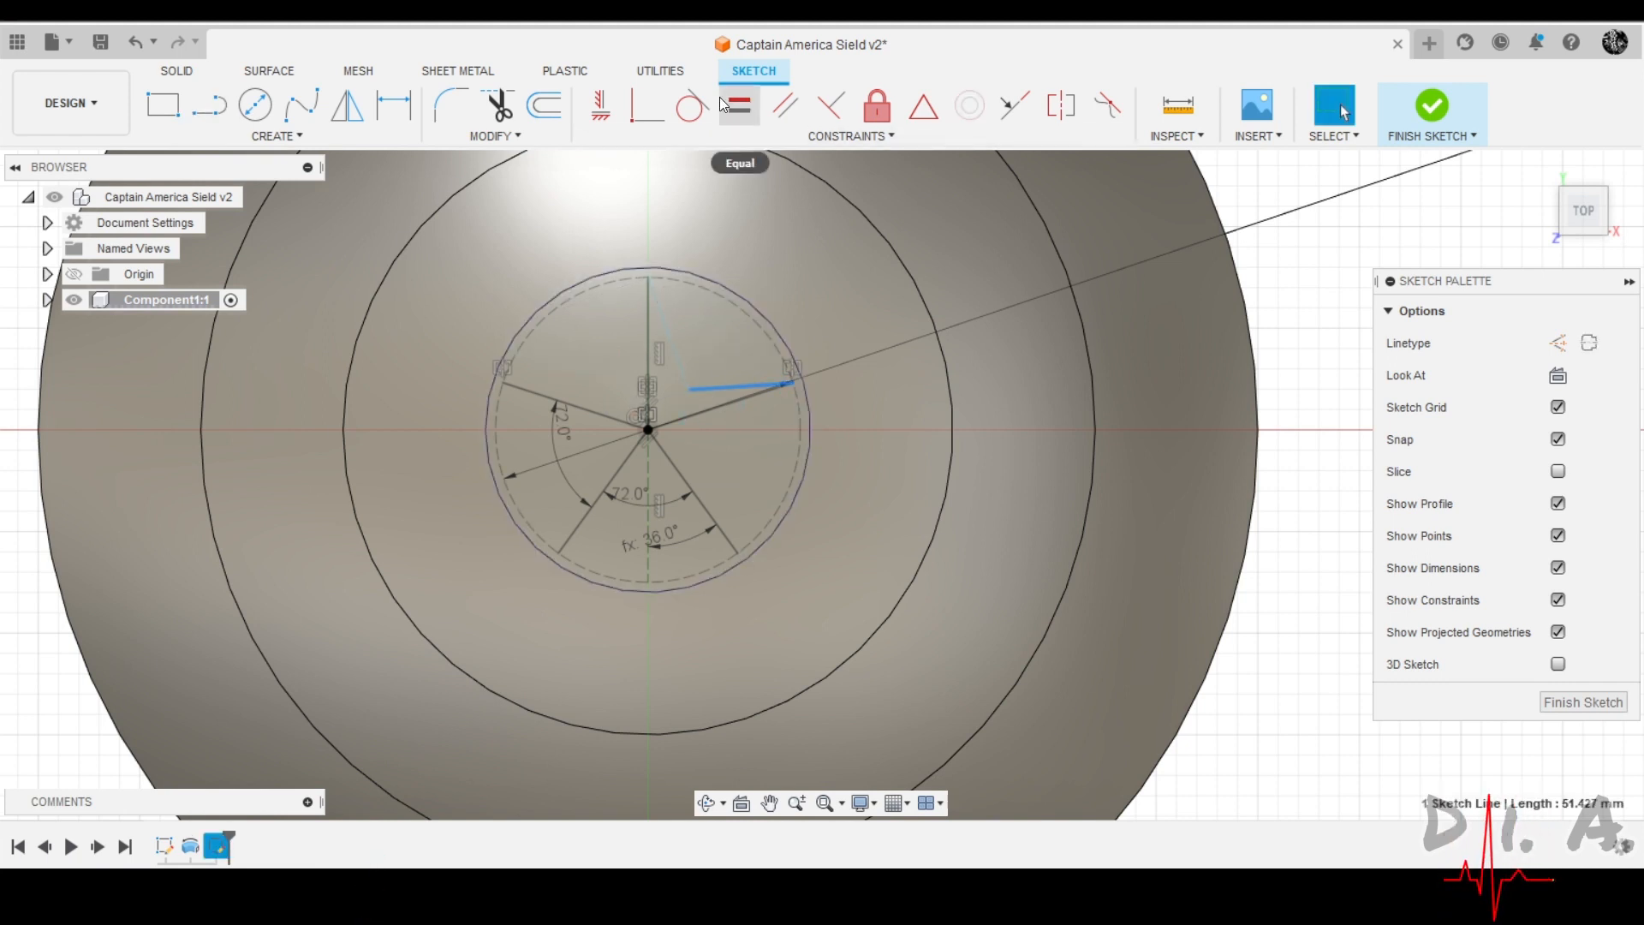
click(601, 104)
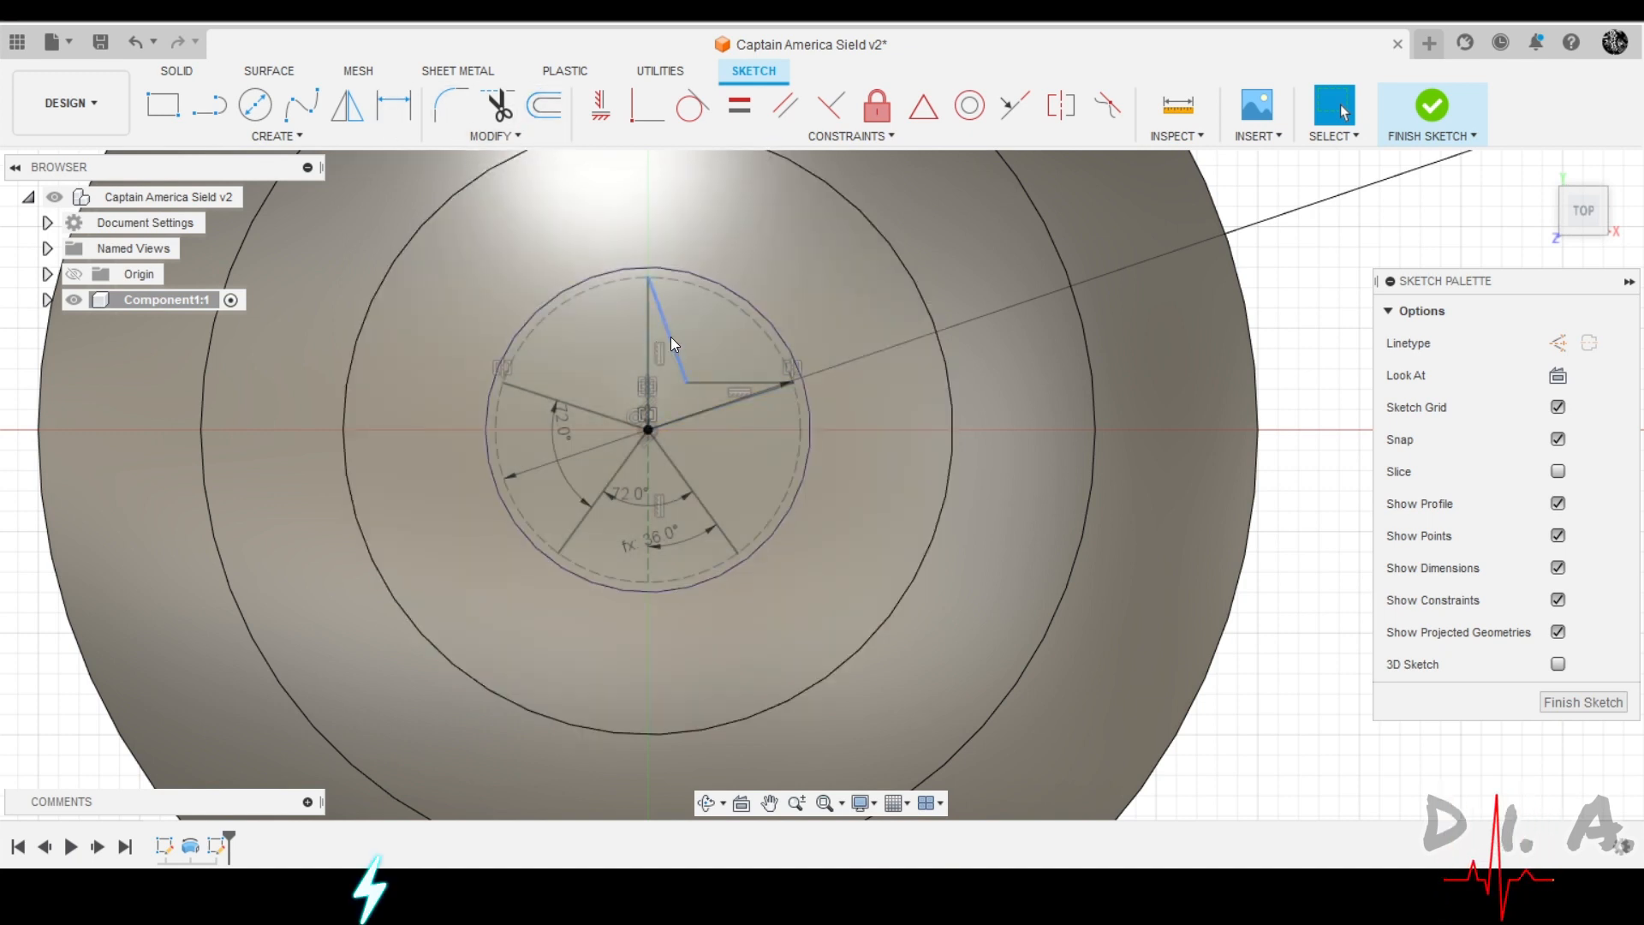
Dimension the angle between the upper vertical spoke and the new slanted star edge at 18 degrees.
click(671, 339)
key(Delete)
key(d)
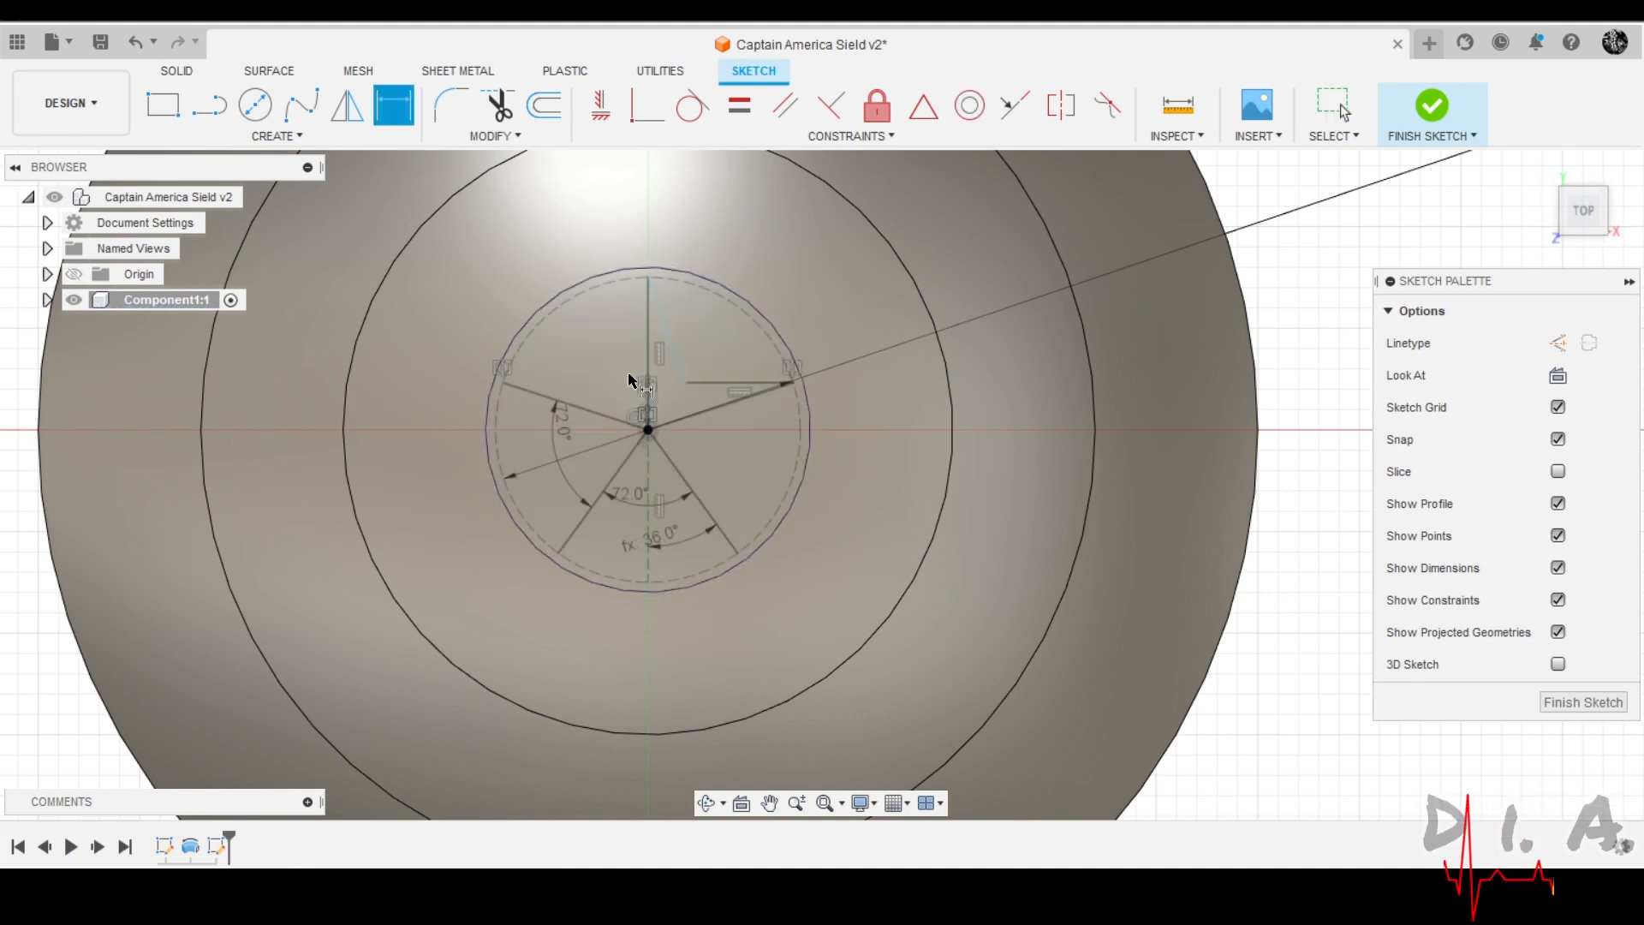
click(651, 351)
click(668, 320)
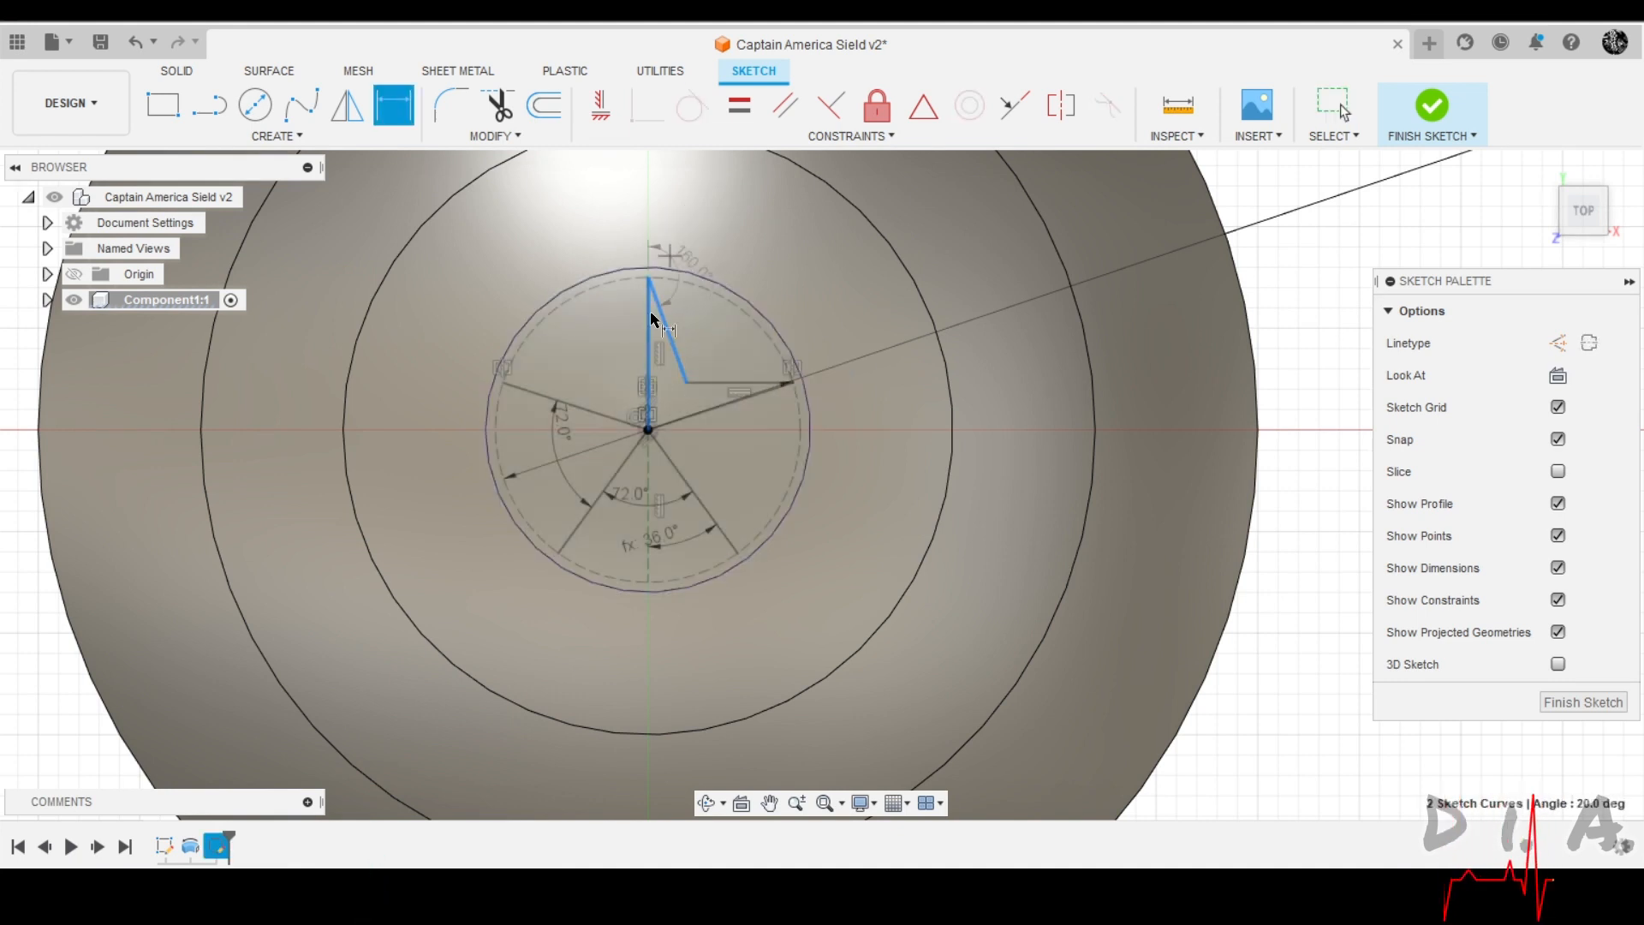
click(670, 379)
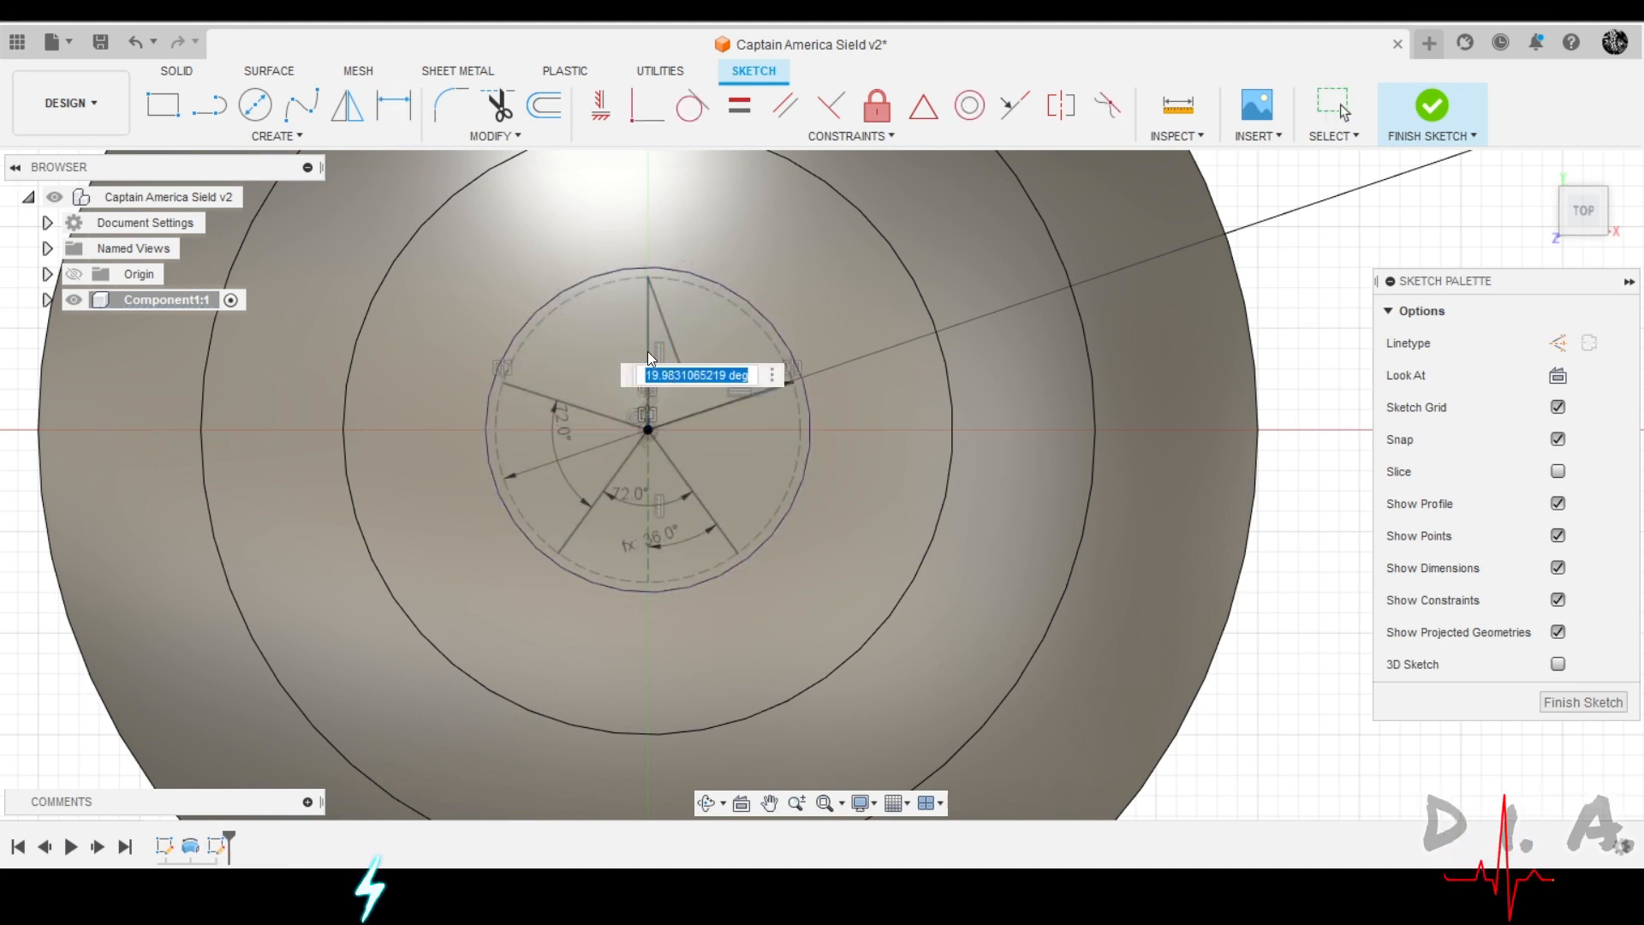
text(18)
key(Return)
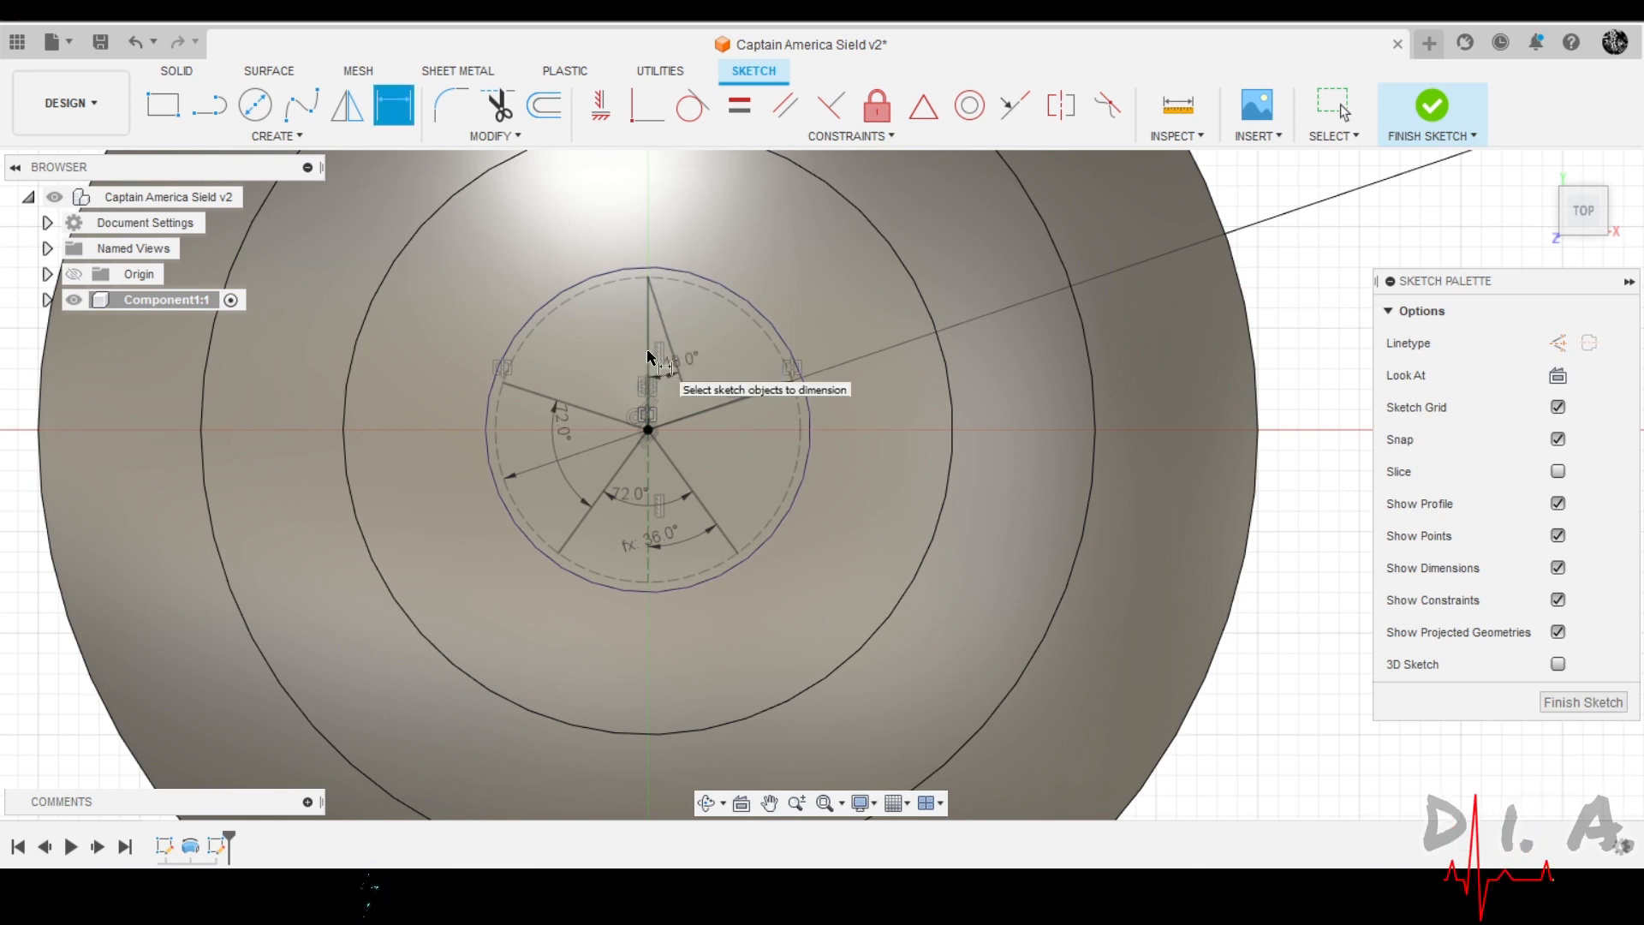
key(Escape)
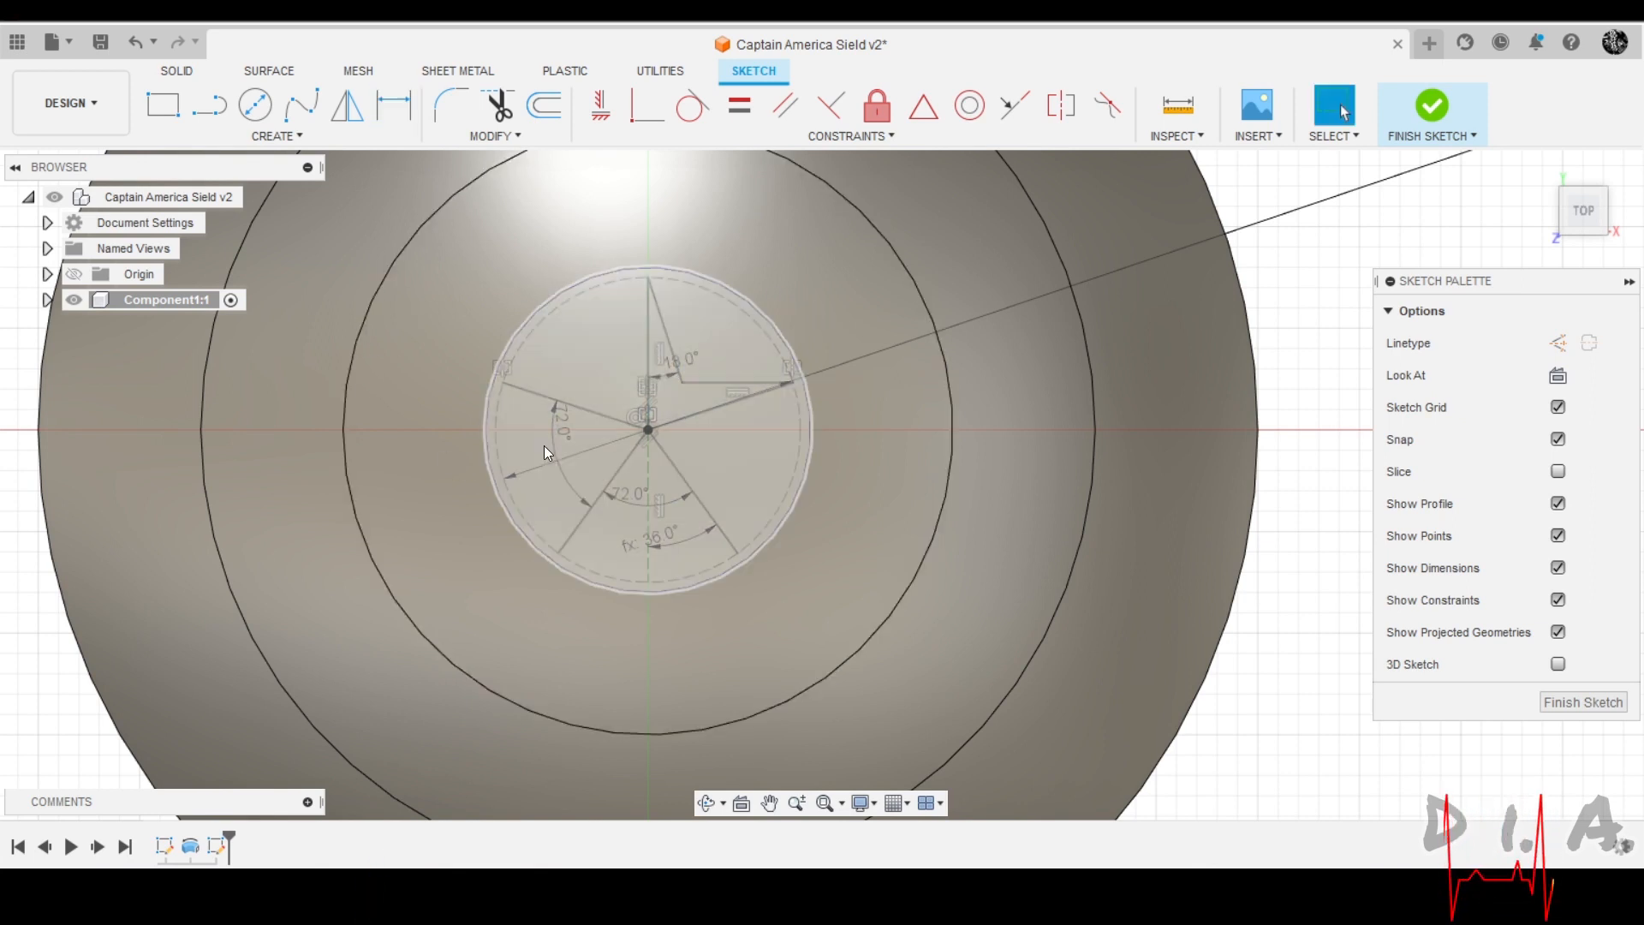
Mirror the horizontal and slanted star edges across the upper vertical spoke.
click(725, 379)
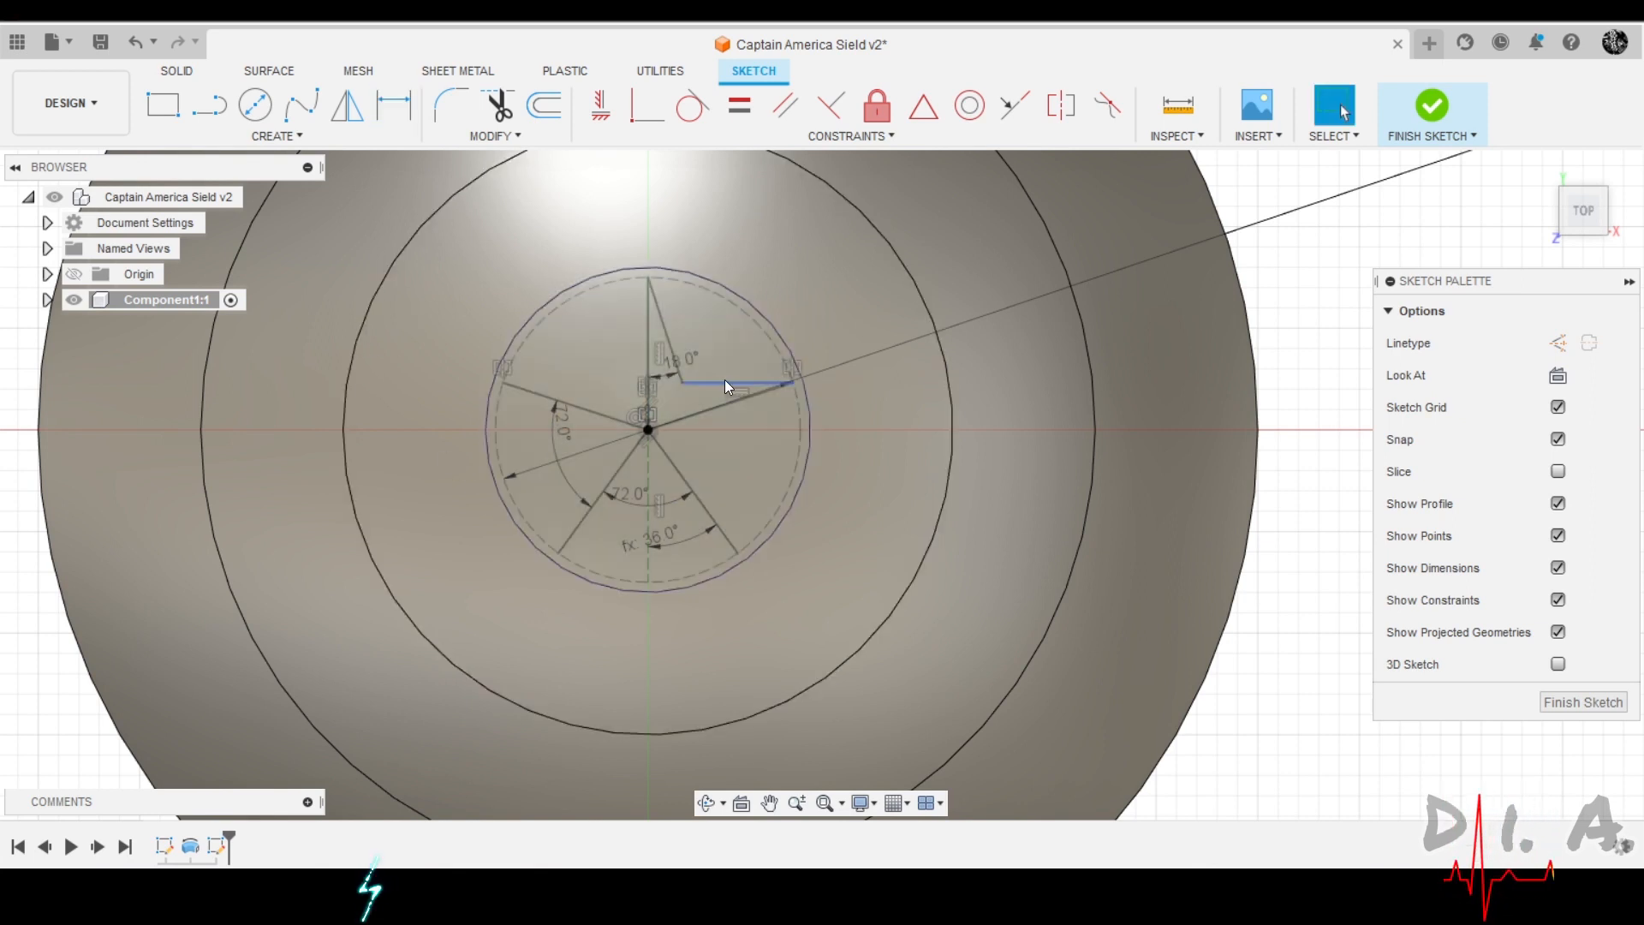
shift+click(668, 332)
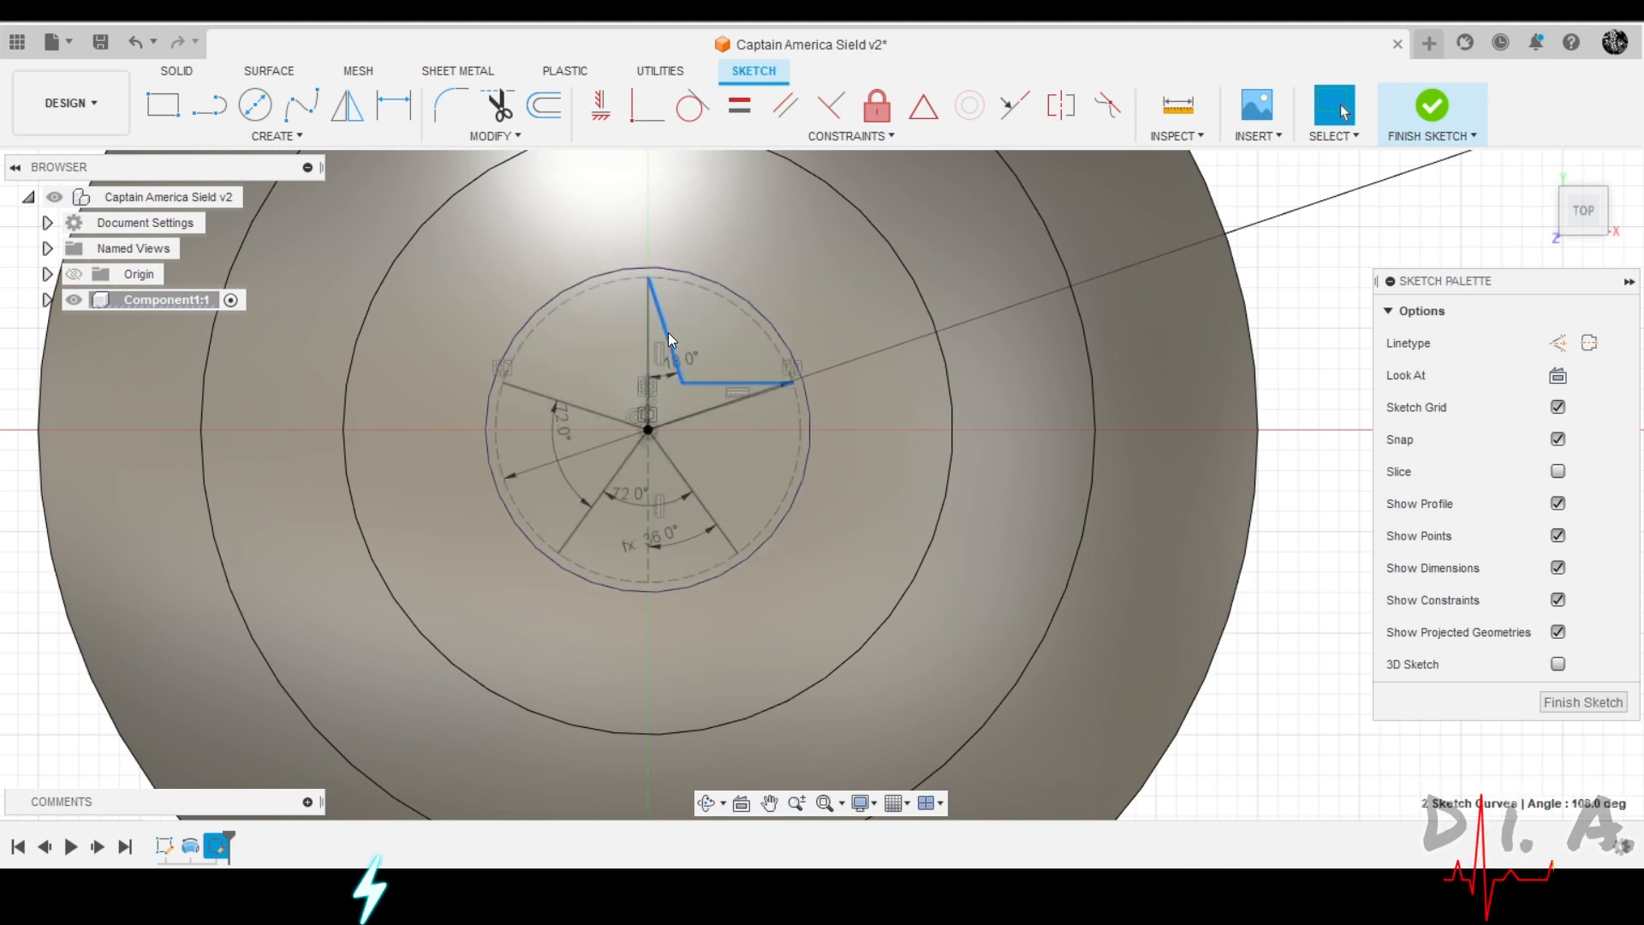
click(347, 105)
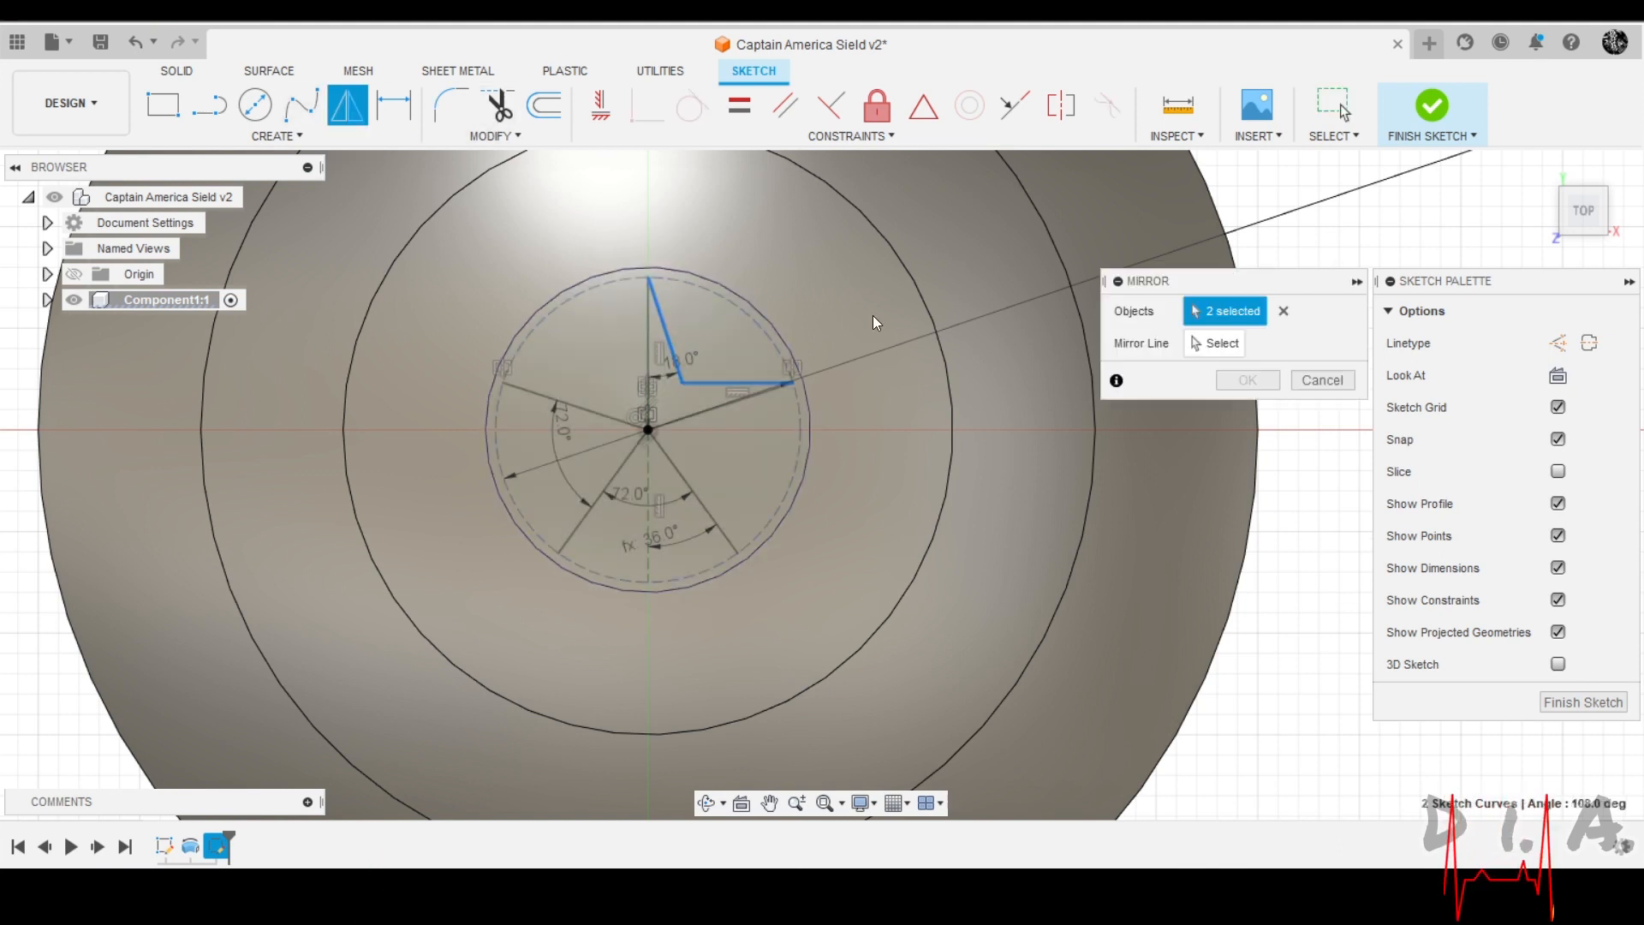
click(649, 346)
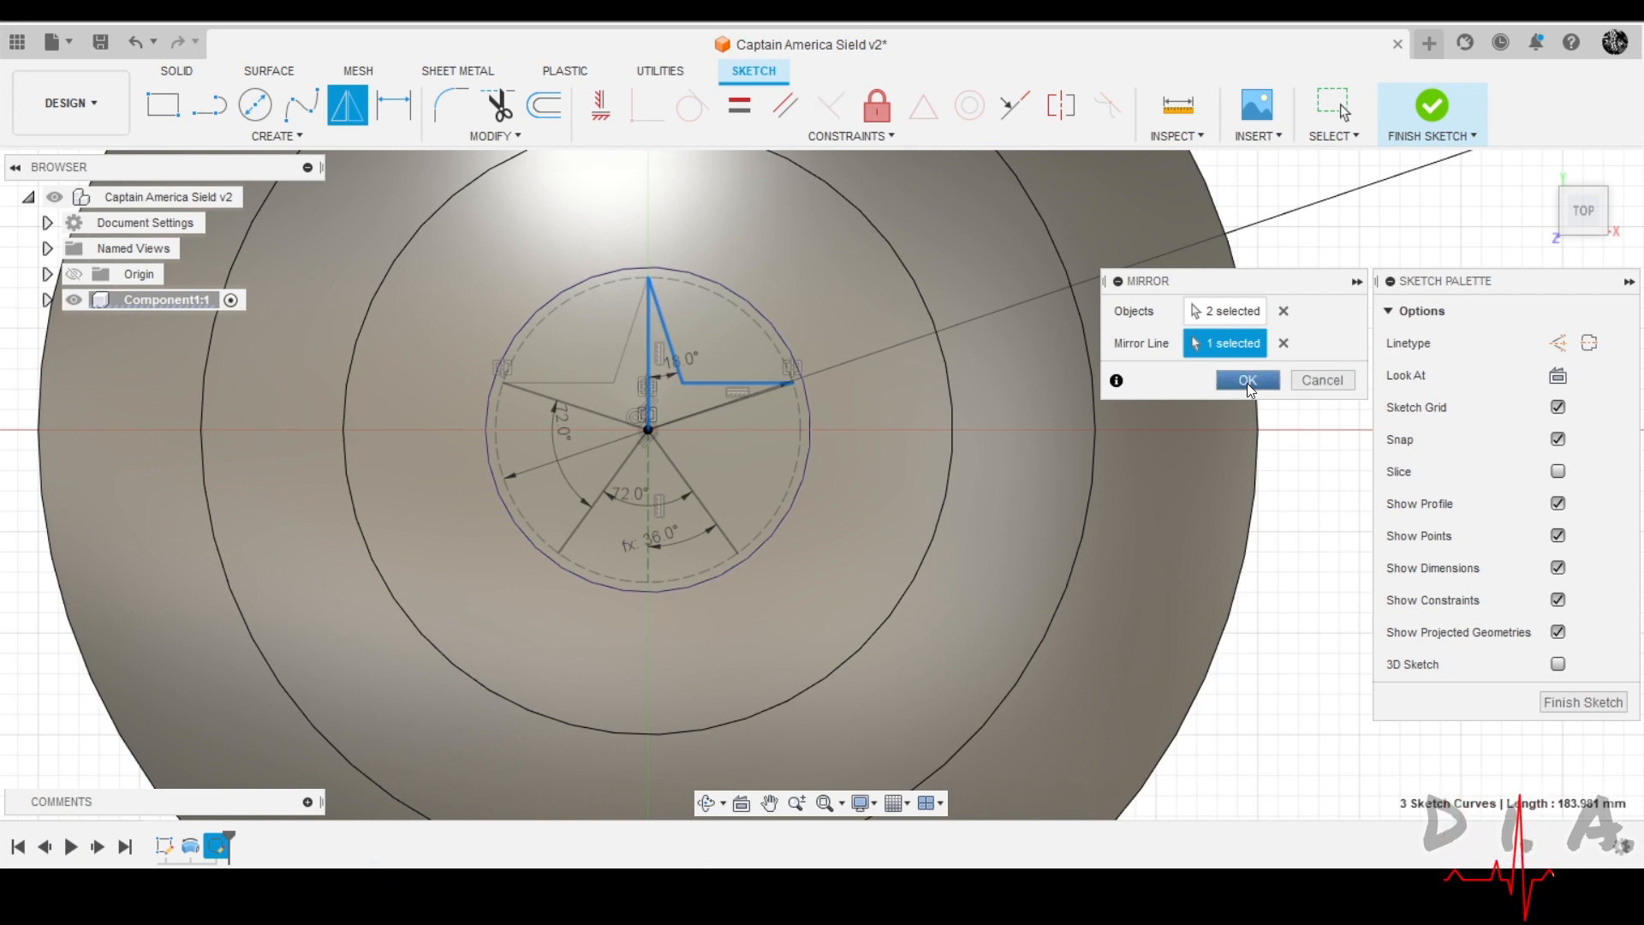
click(1247, 380)
Convert the upper-left, upper vertical and upper-right spokes to construction lines.
scroll(651, 406, down, 3)
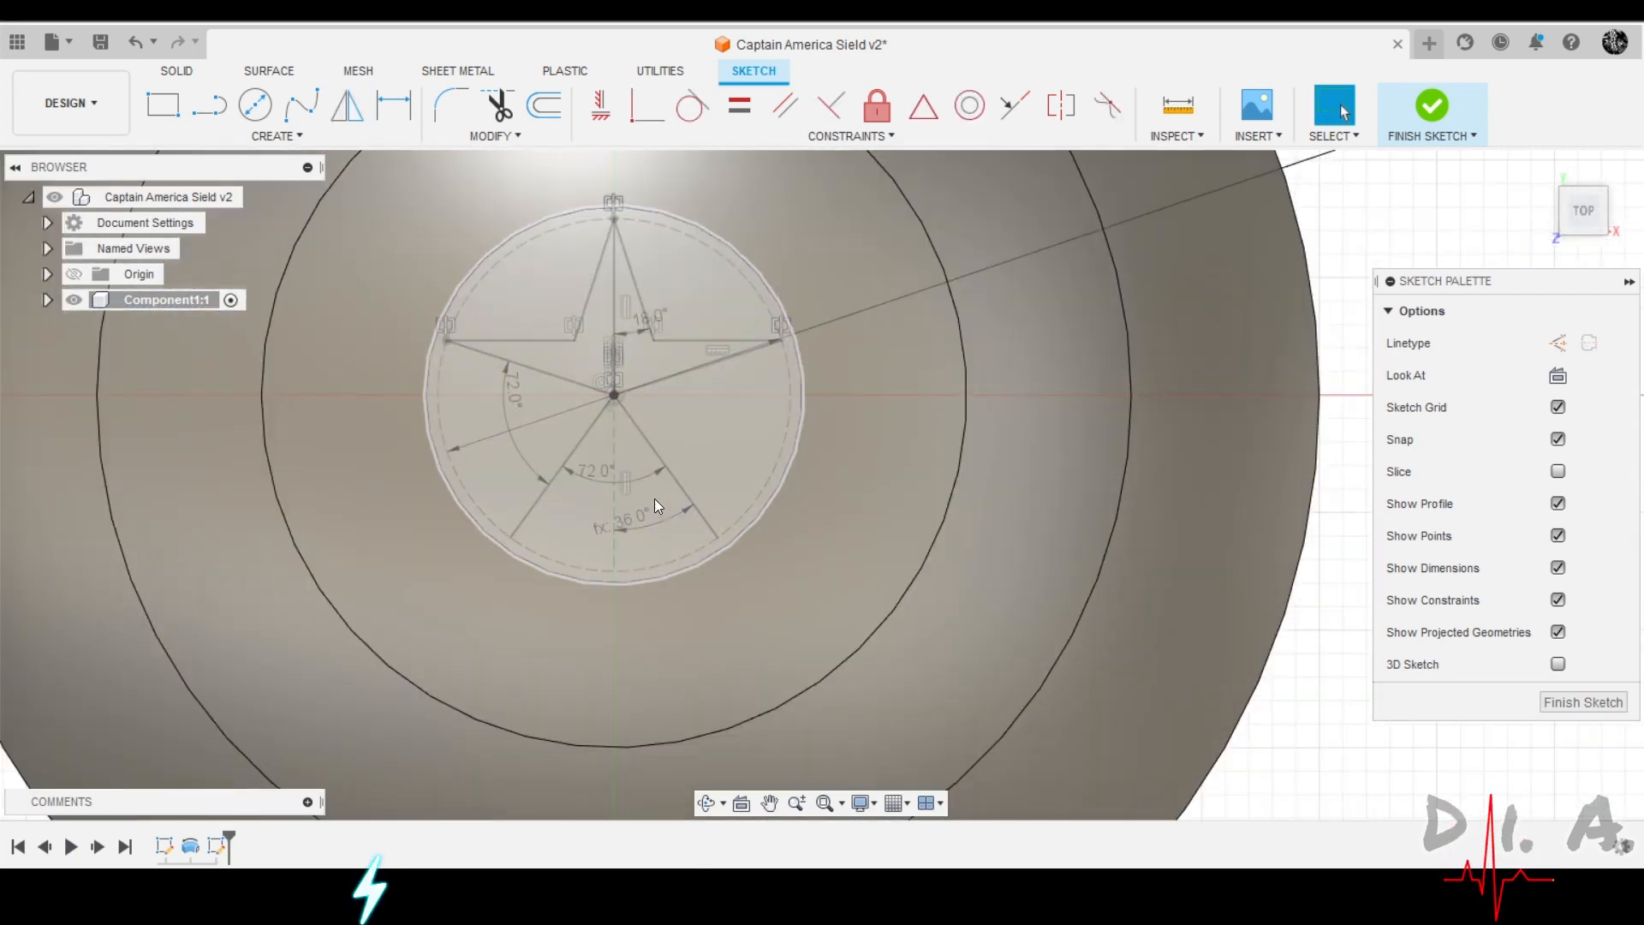
scroll(724, 369, up, 6)
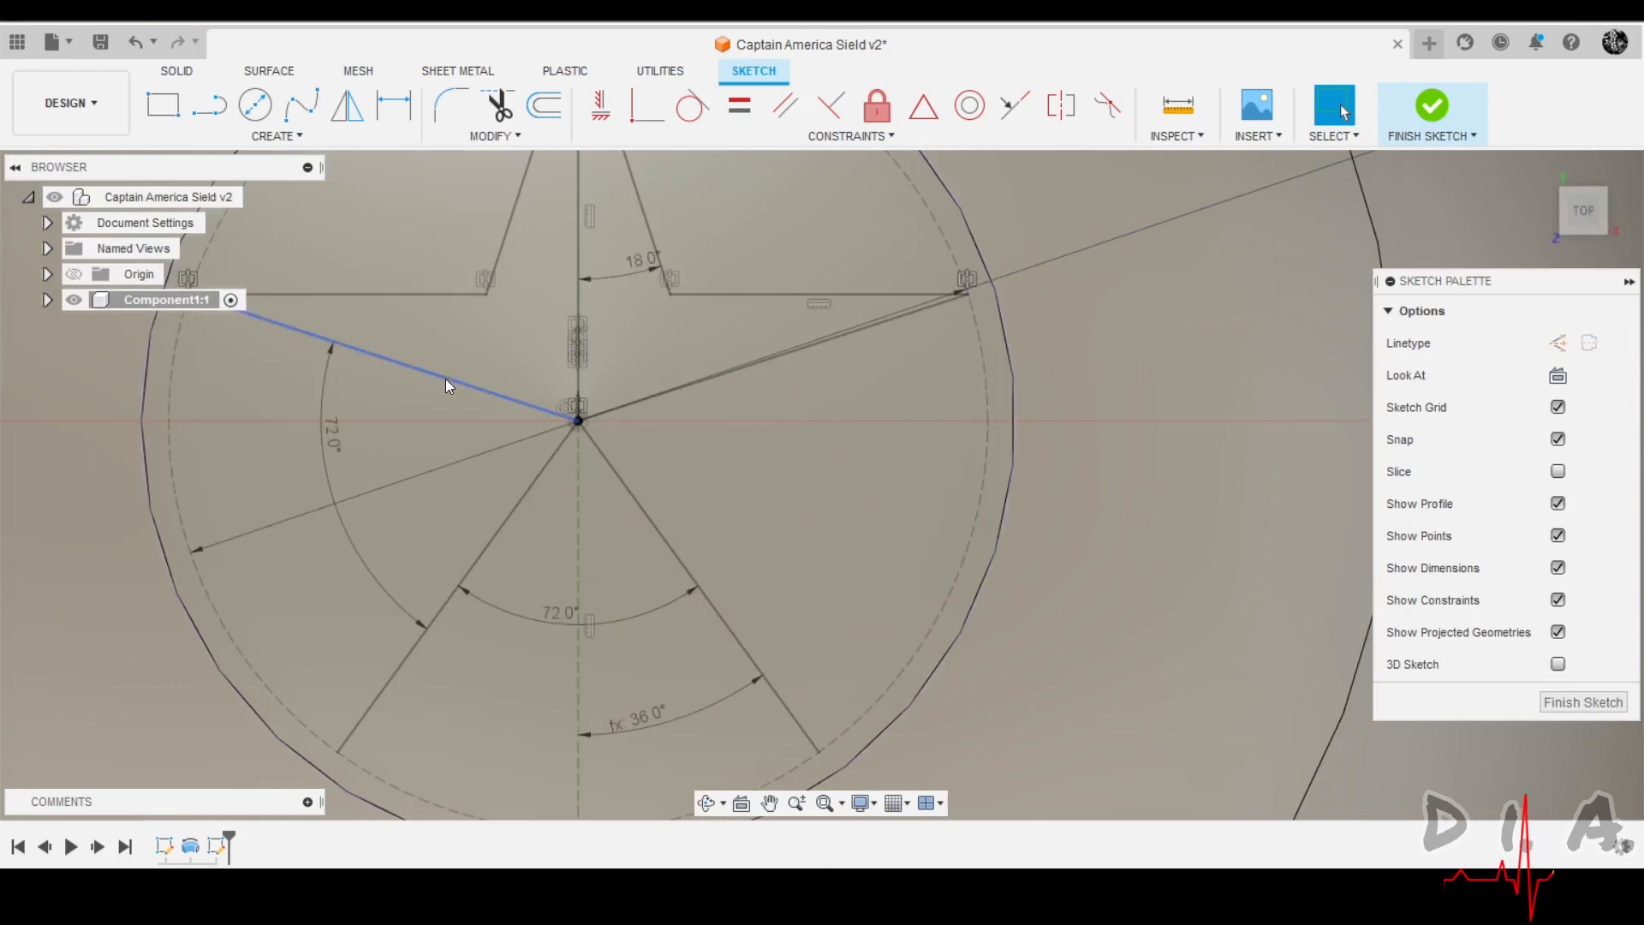
click(447, 382)
scroll(476, 378, down, 5)
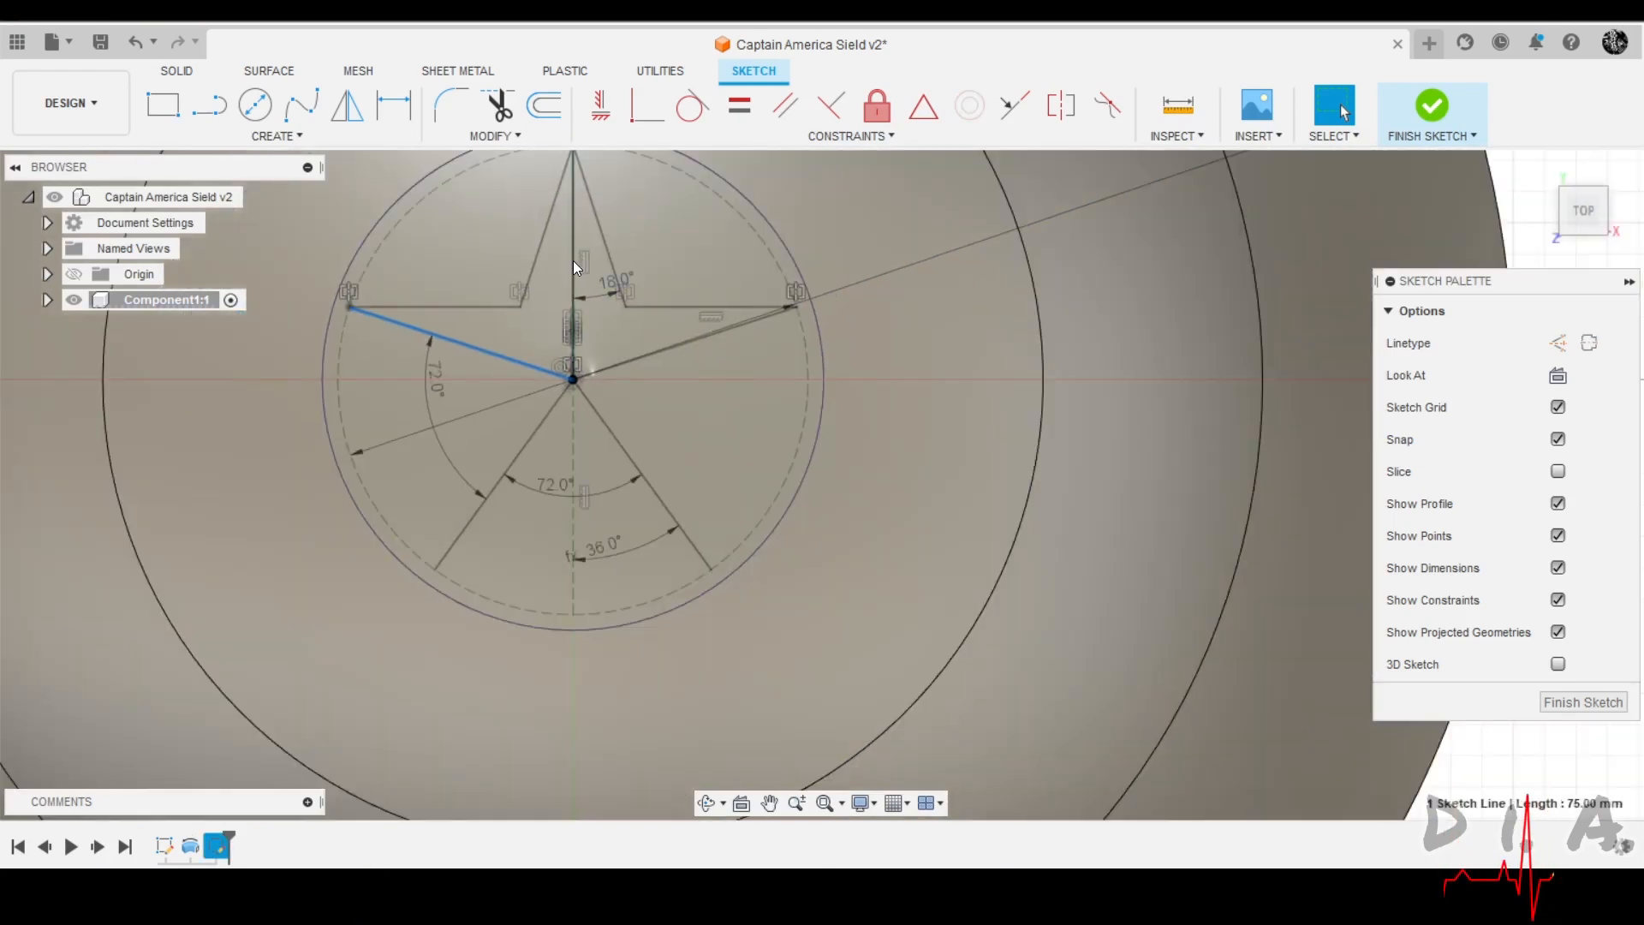
shift+click(574, 260)
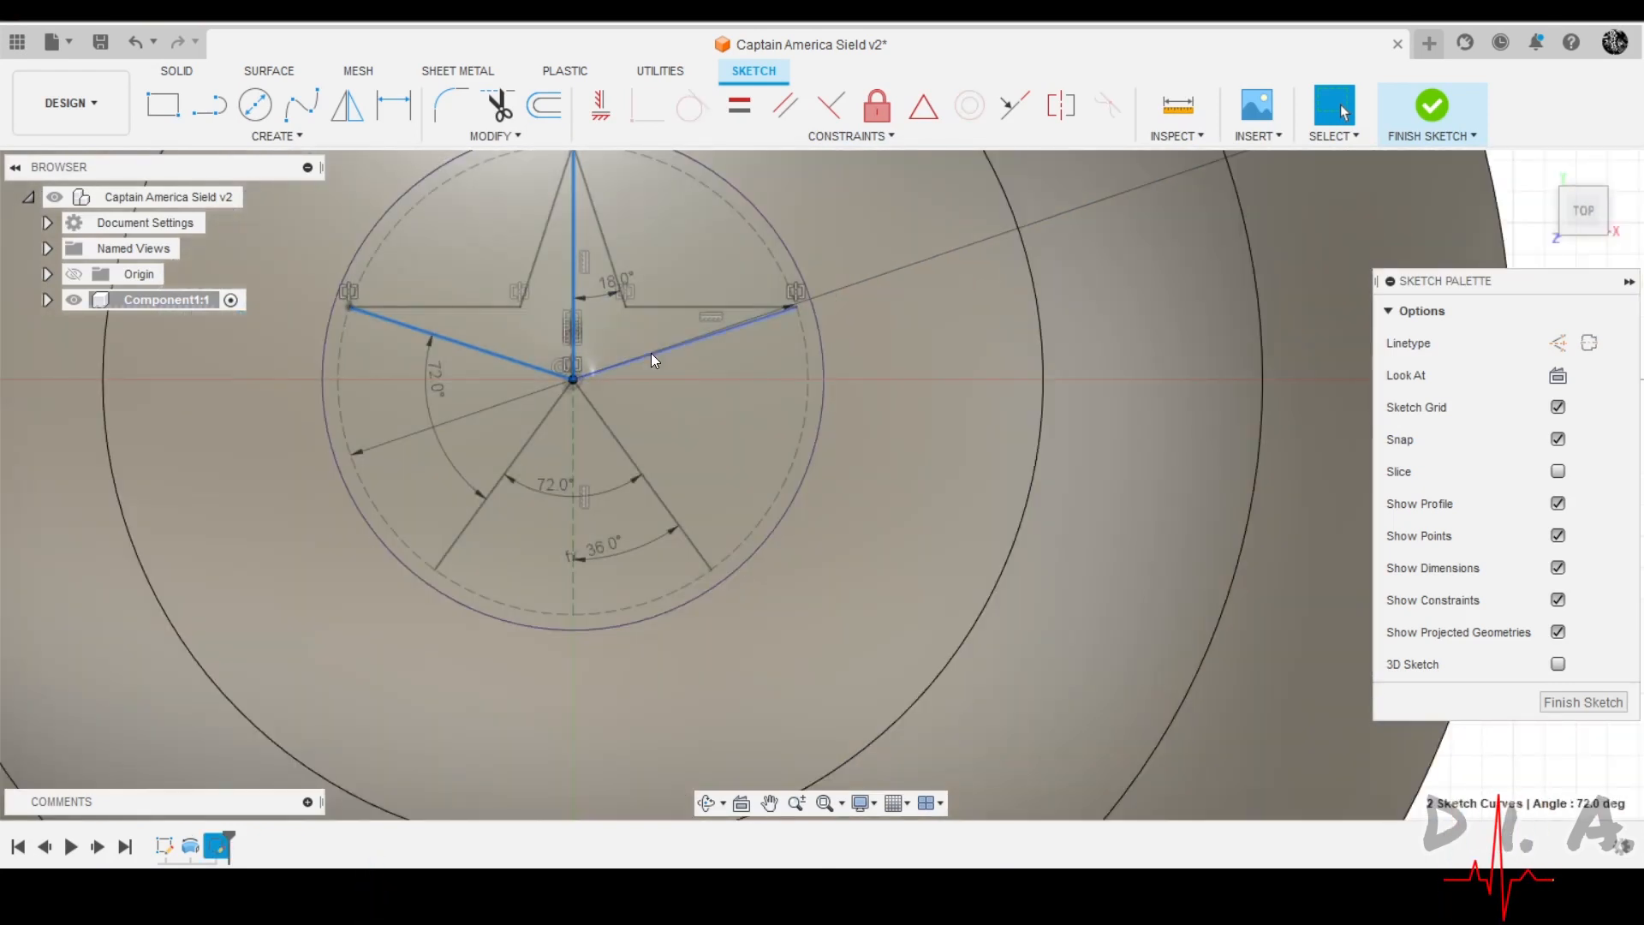
shift+click(651, 353)
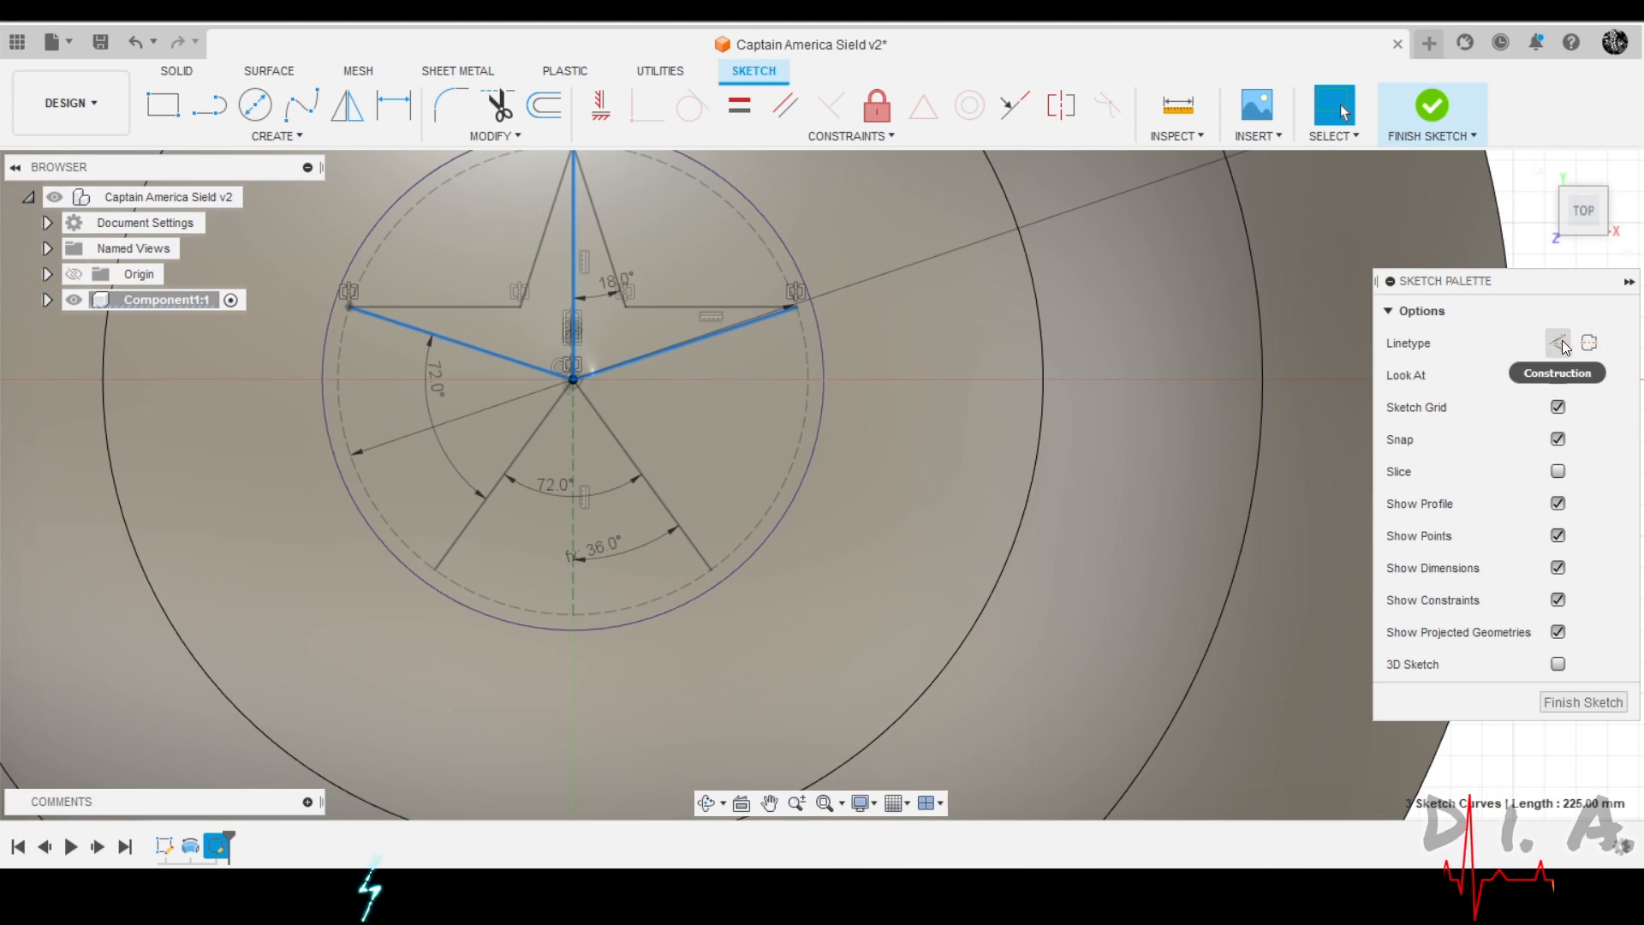
click(1562, 342)
scroll(514, 463, down, 3)
scroll(557, 463, up, 1)
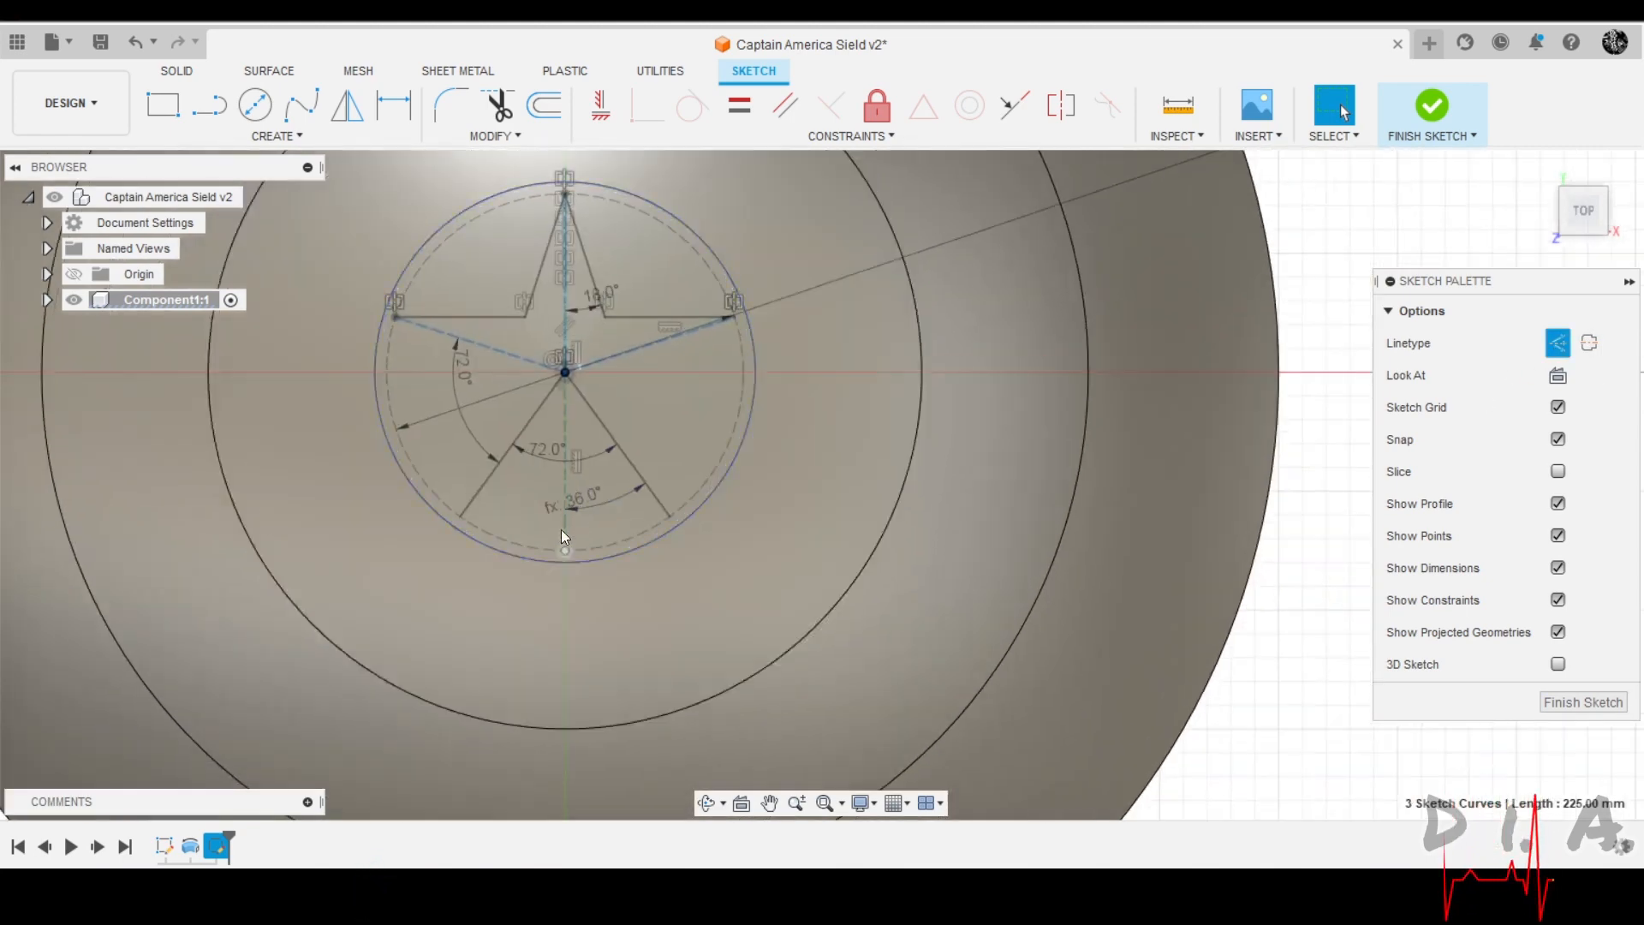
Convert the lower-left and lower-right spokes to construction lines.
scroll(562, 536, up, 2)
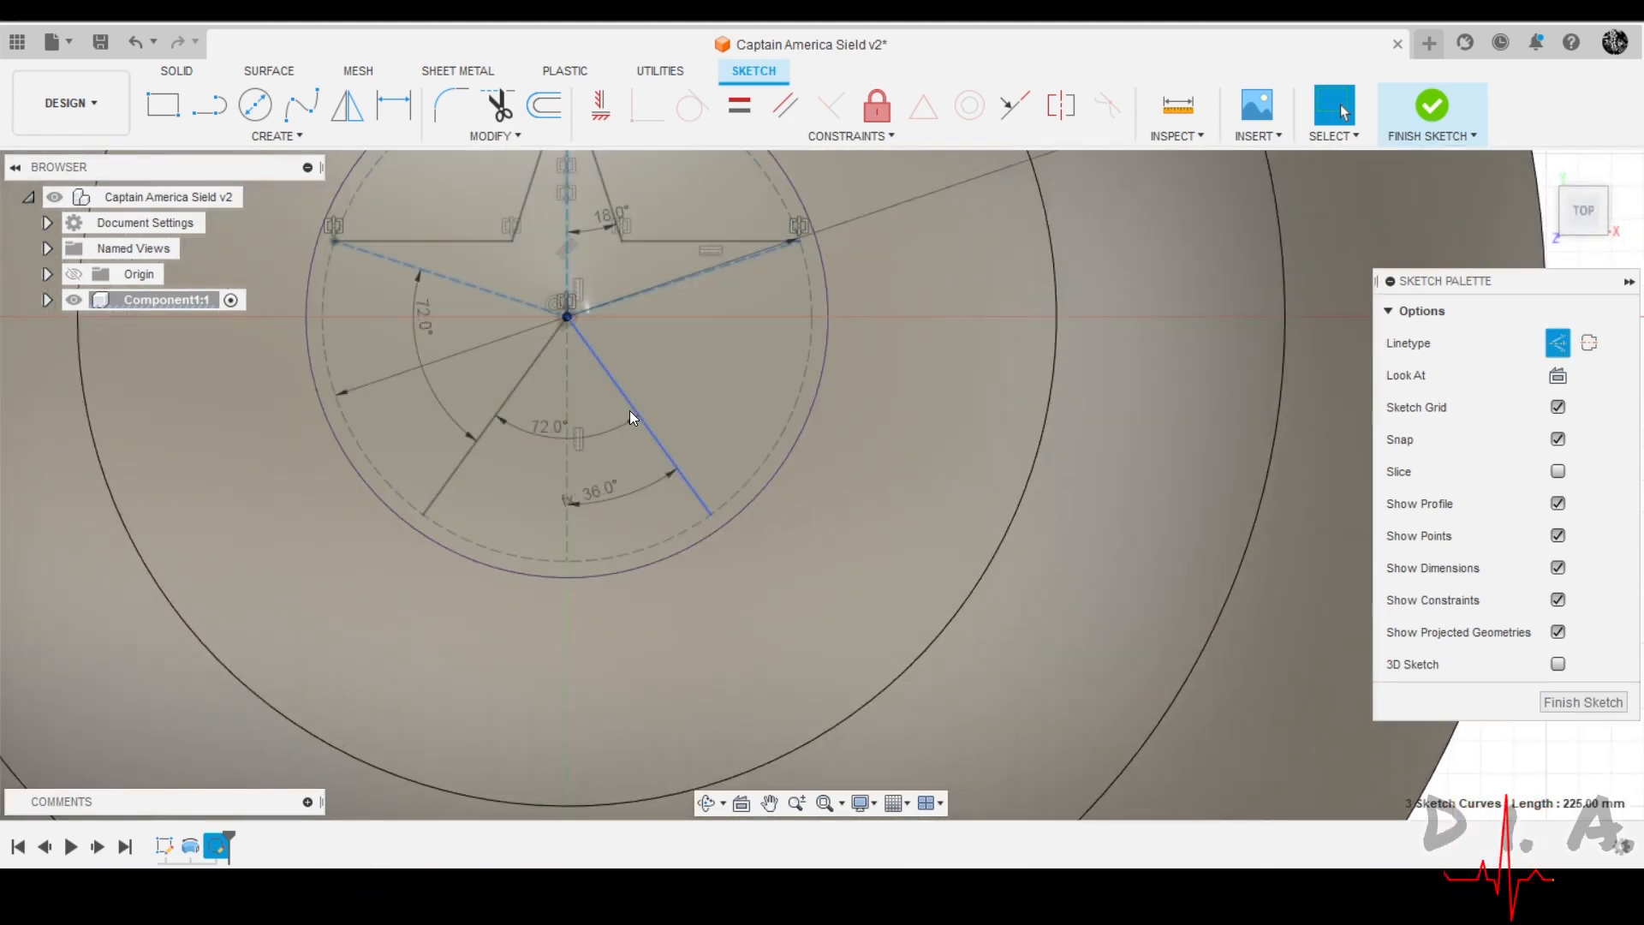
click(628, 397)
shift+click(462, 463)
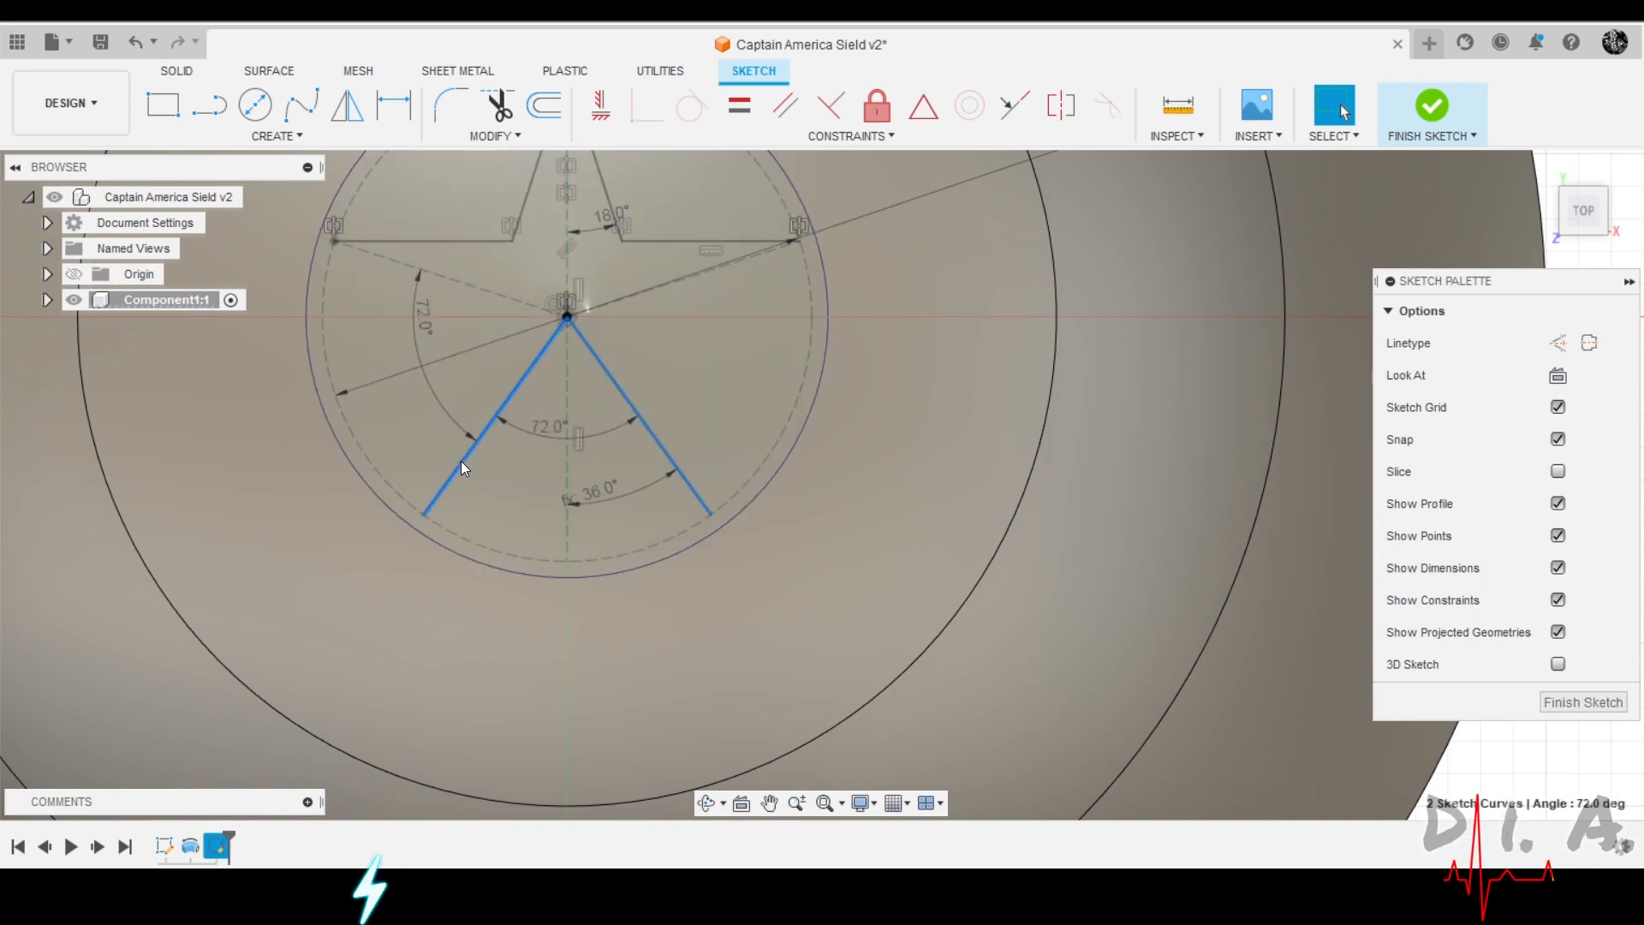
click(1558, 342)
scroll(752, 424, down, 1)
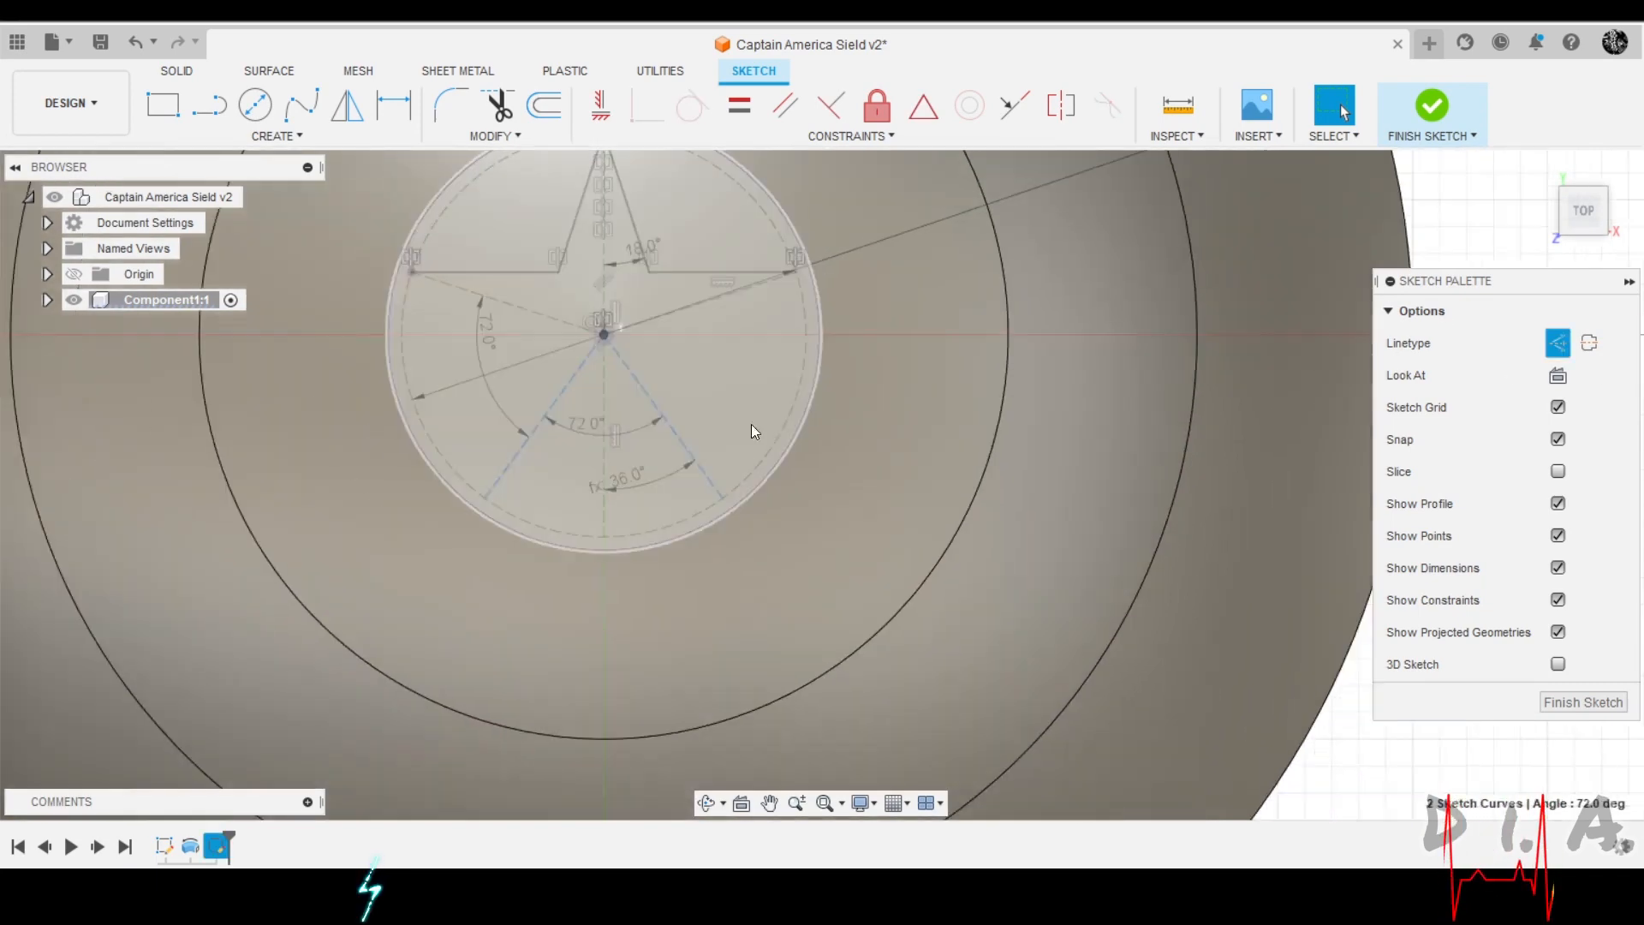
key(Escape)
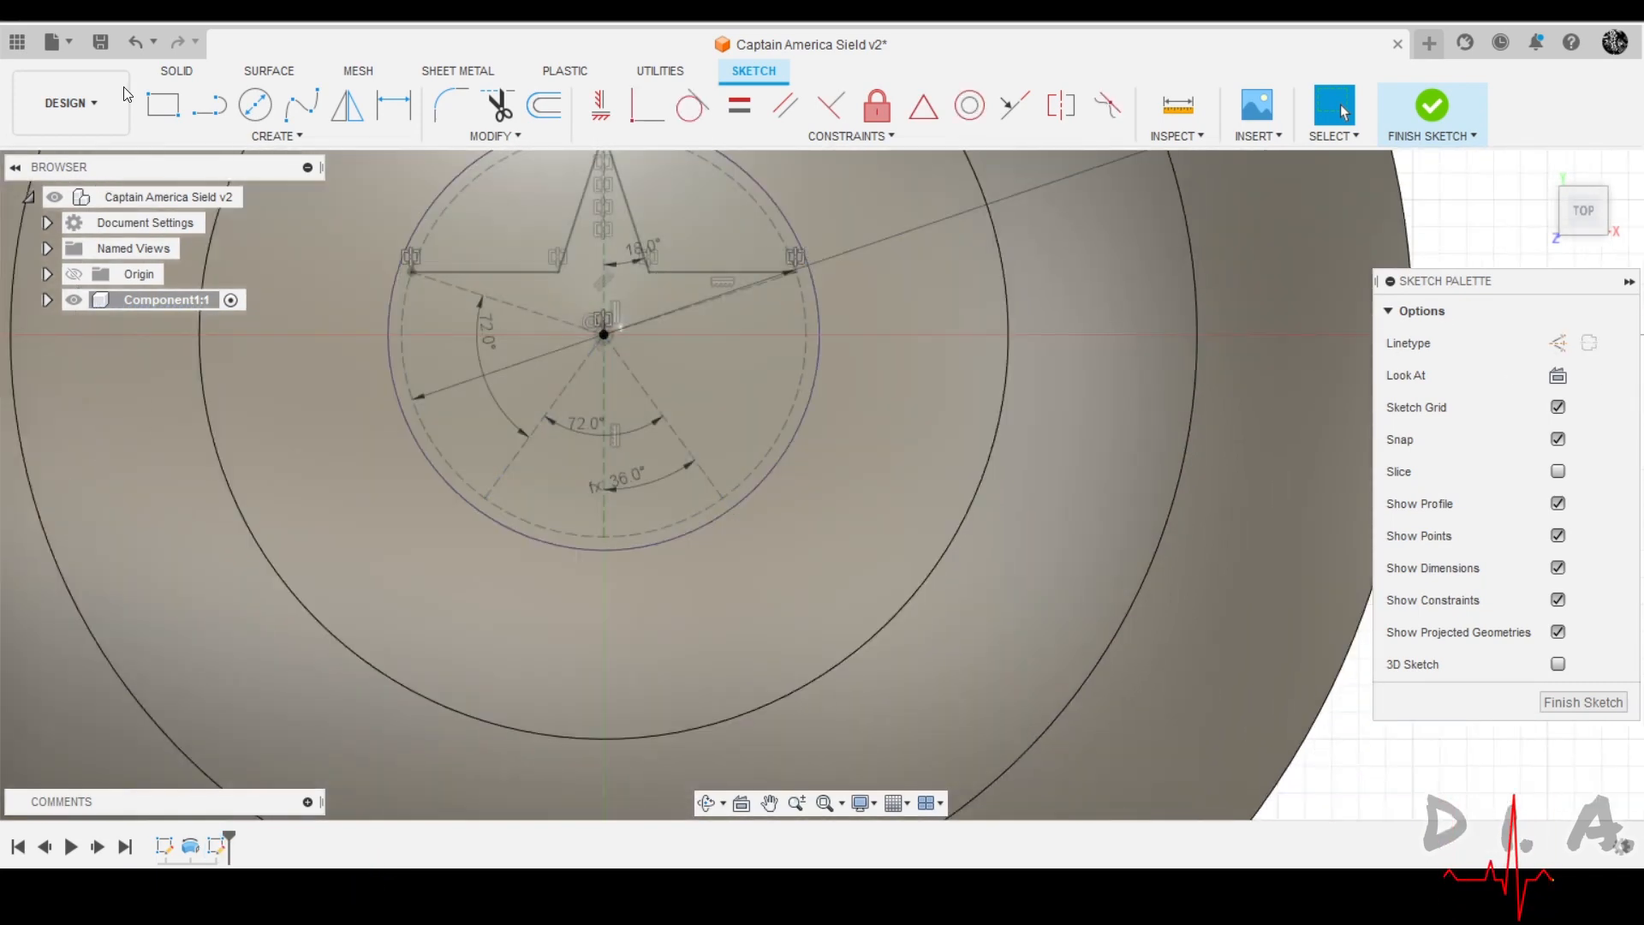
Draw two connected lines from the lower-right spoke's tip through an inner corner to the star's upper-right tip.
click(221, 122)
click(723, 496)
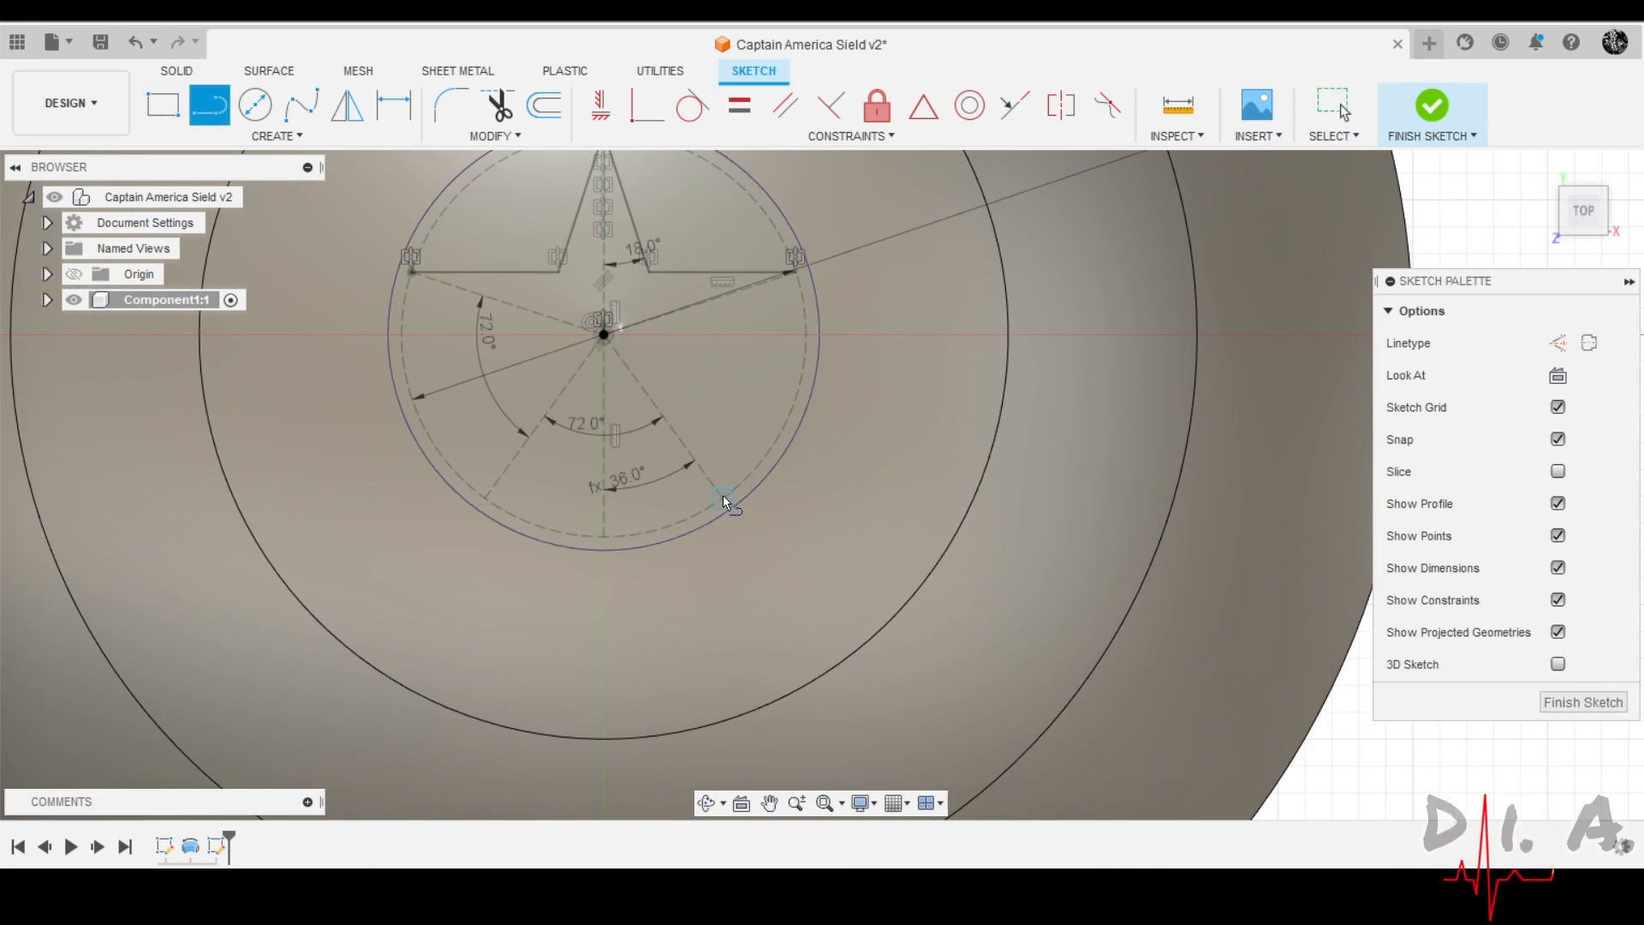
click(687, 372)
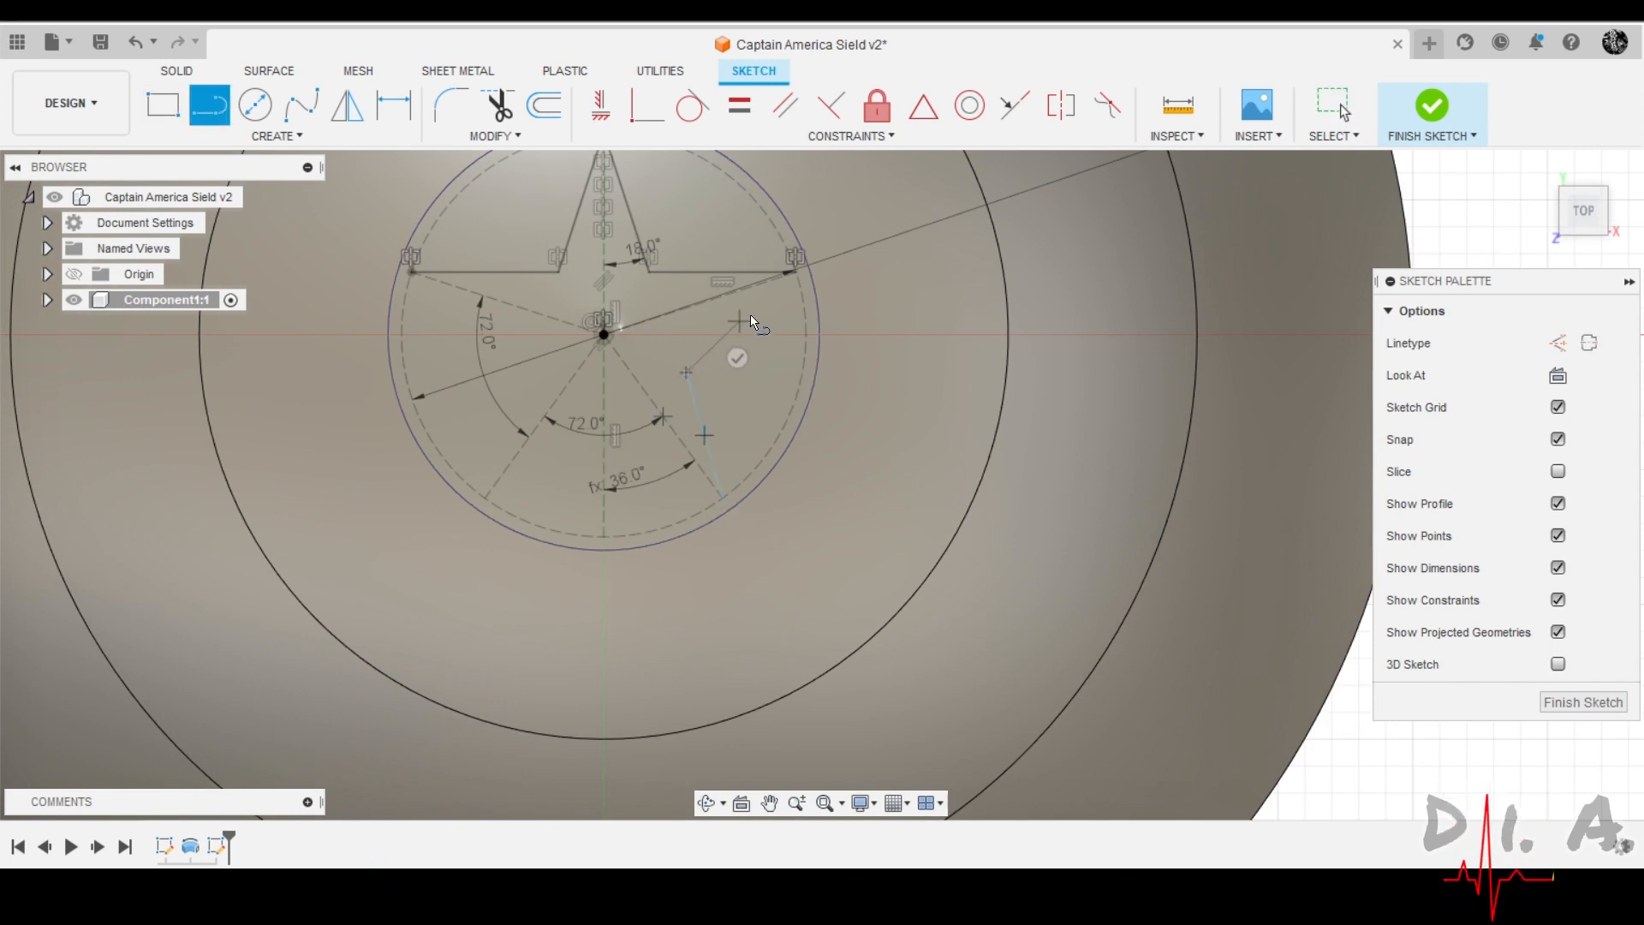
click(790, 273)
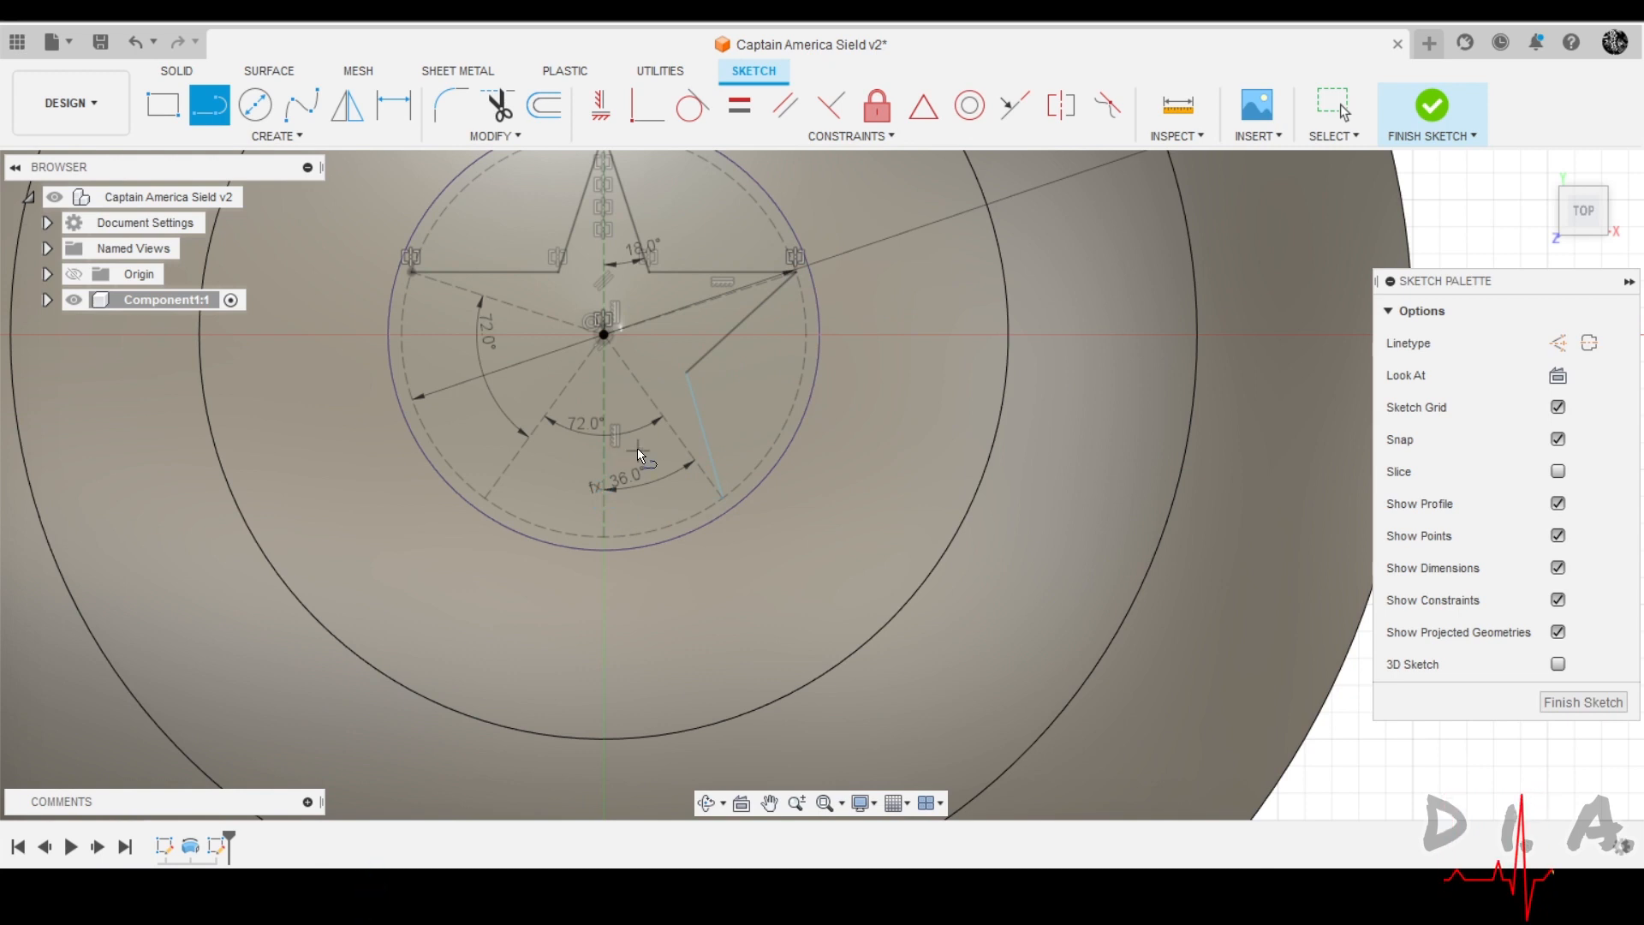
Draw lines from the lower-right and lower-left spoke tips that meet at a point on the vertical centre line below the origin.
click(724, 499)
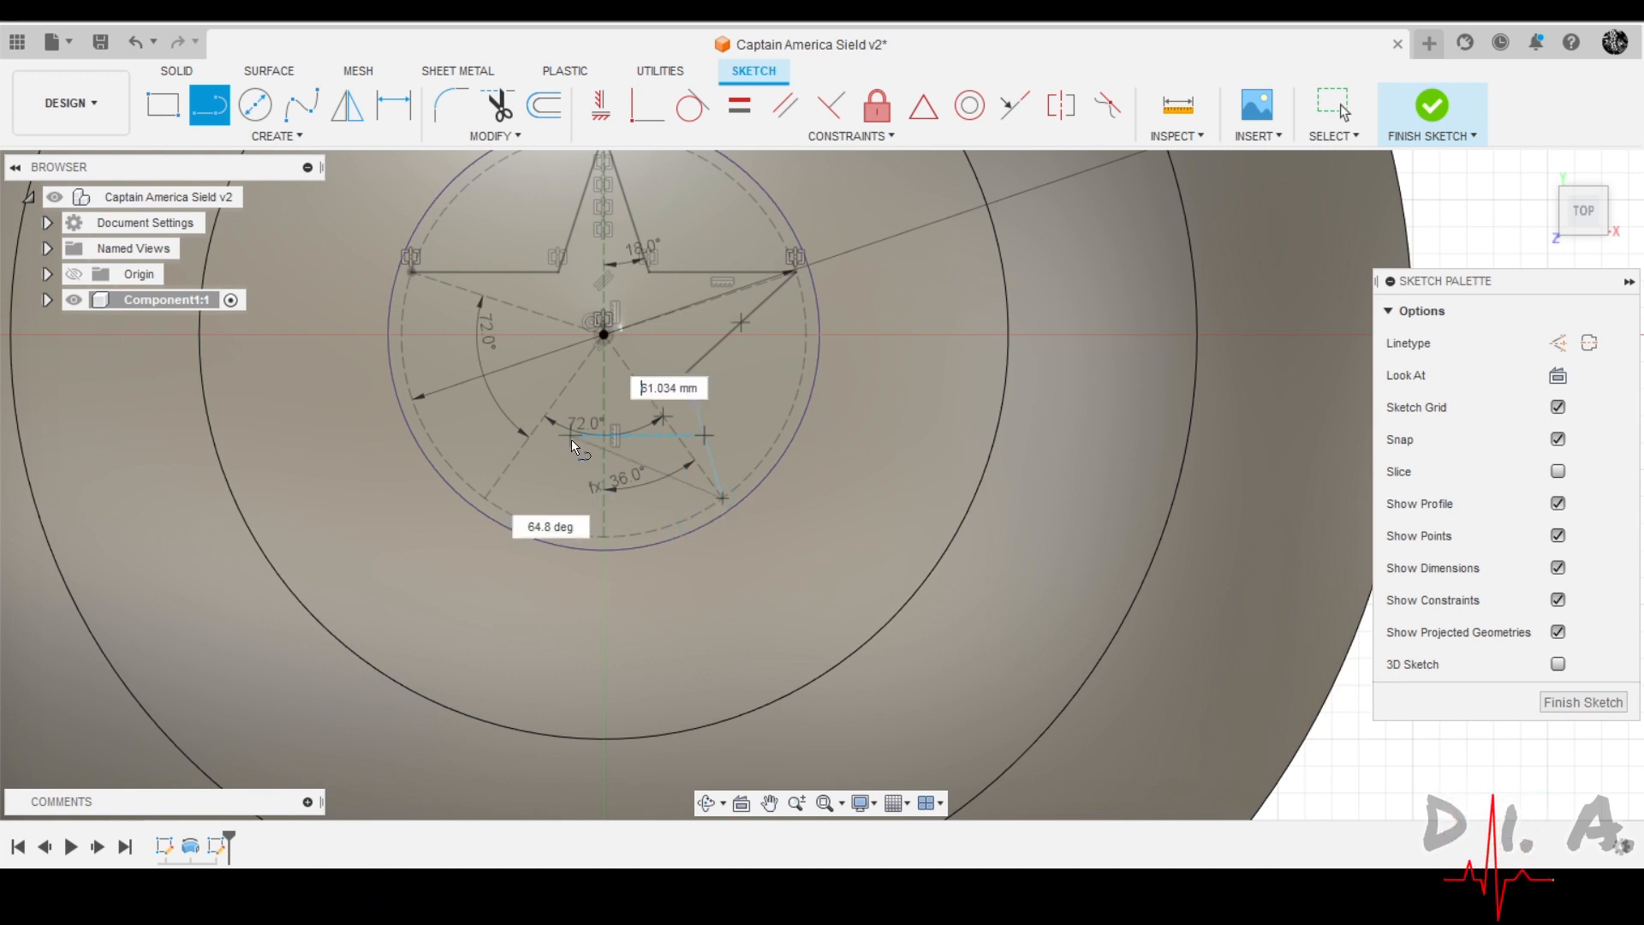
click(604, 456)
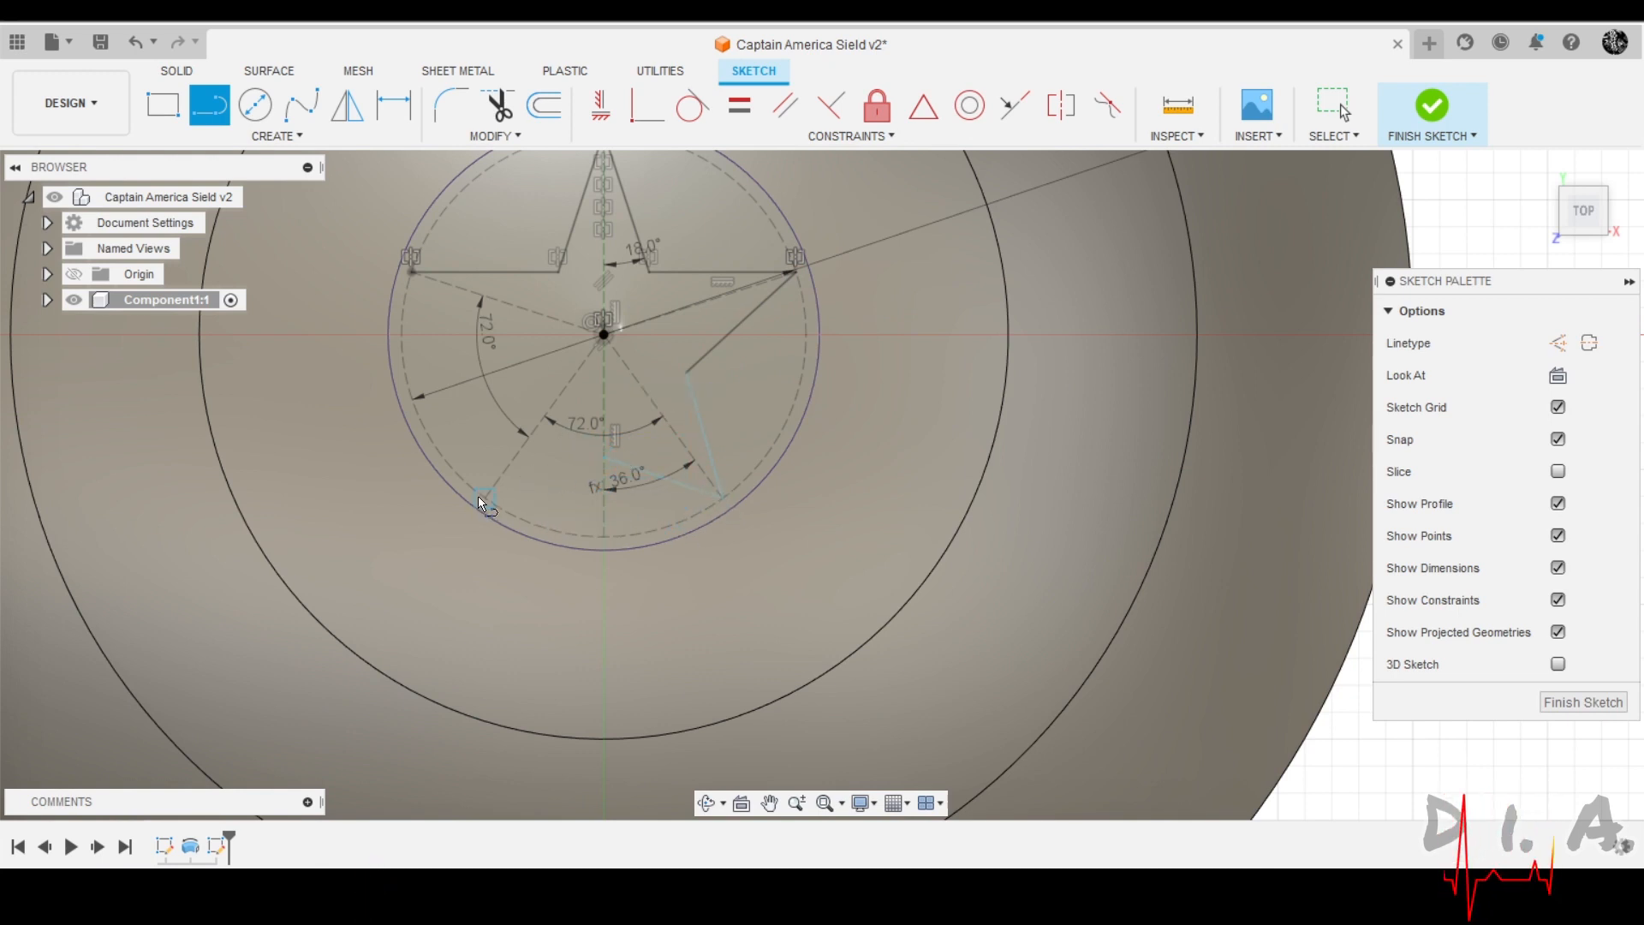
click(484, 497)
click(604, 455)
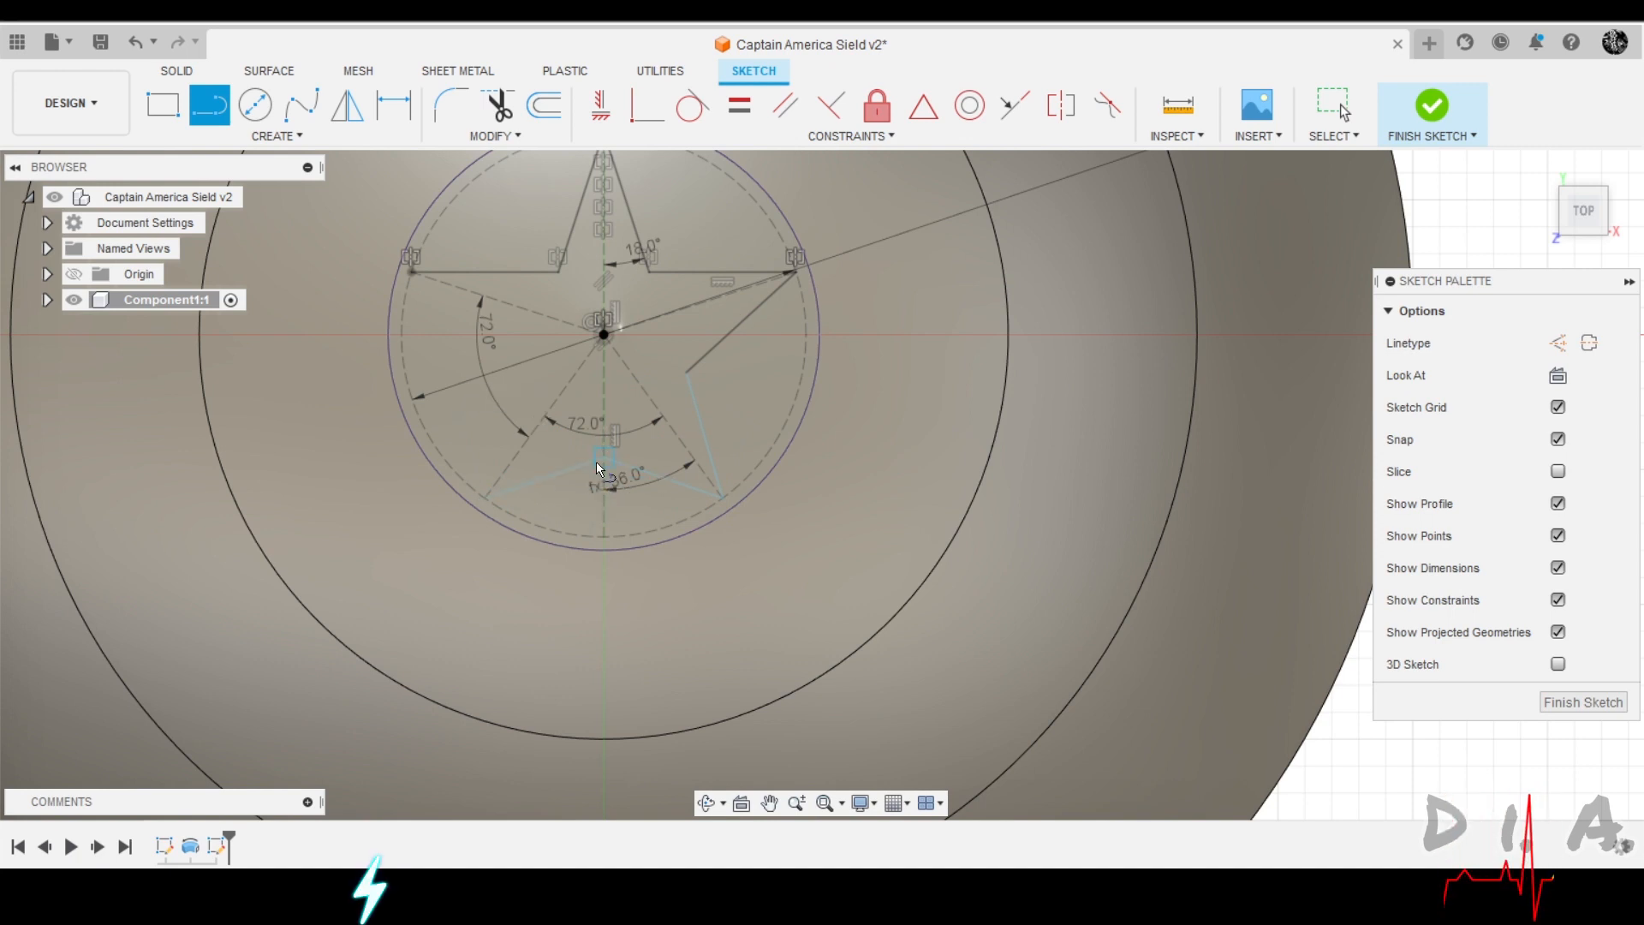
Draw two connected lines from the lower-left spoke's tip through an inner corner to the star's upper-left tip.
click(485, 498)
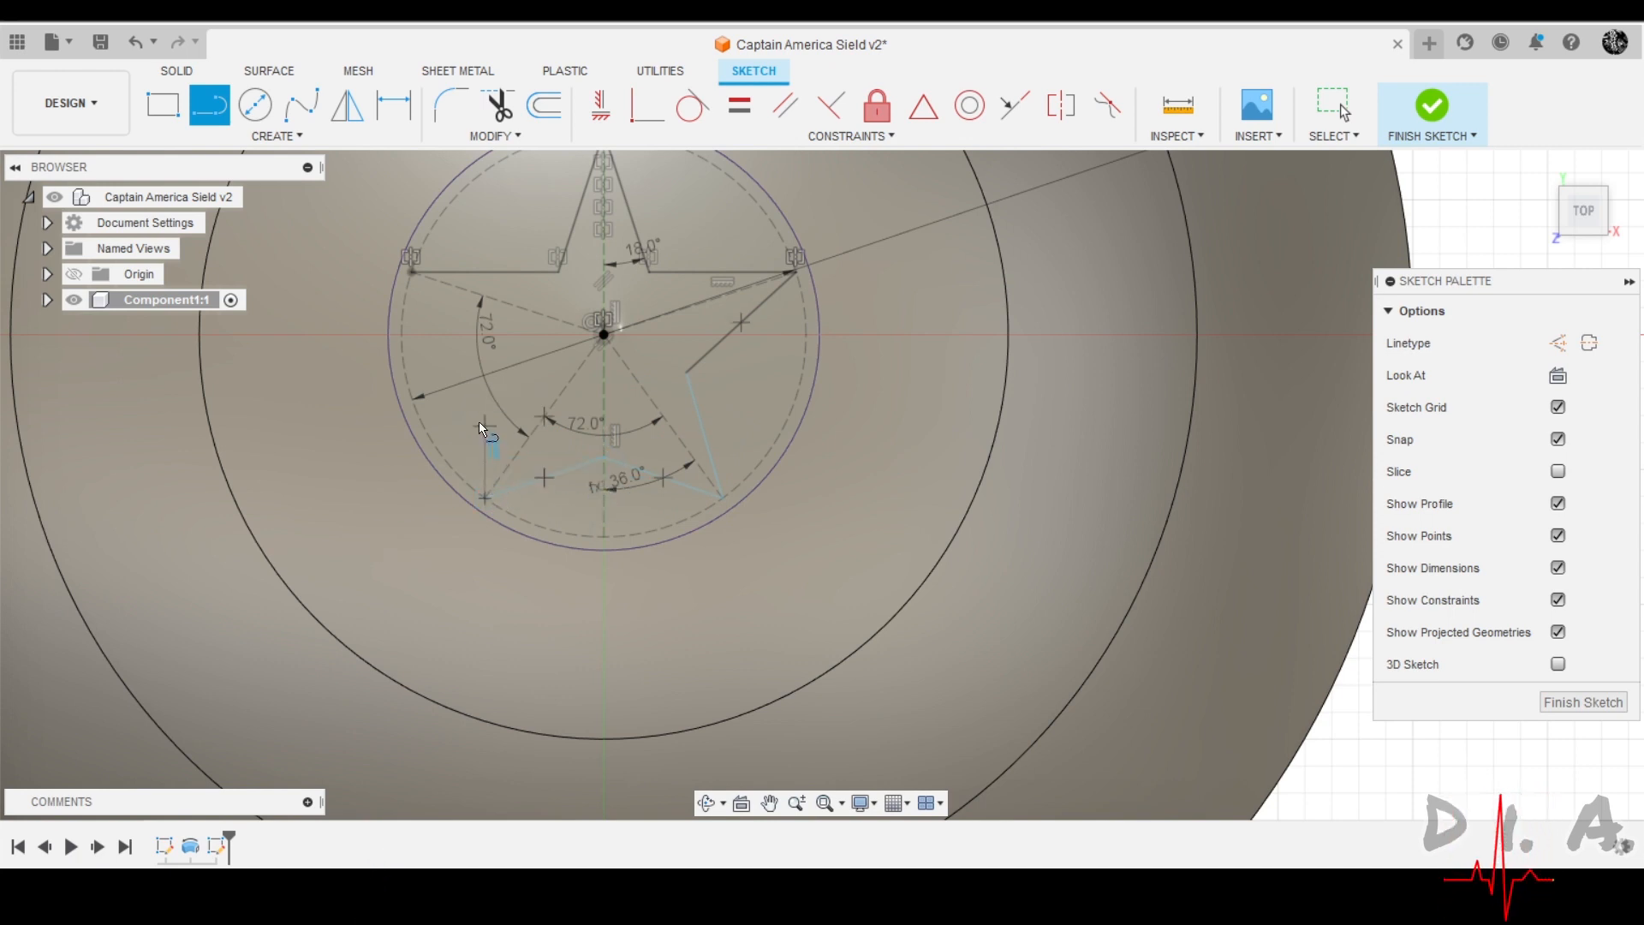
click(519, 388)
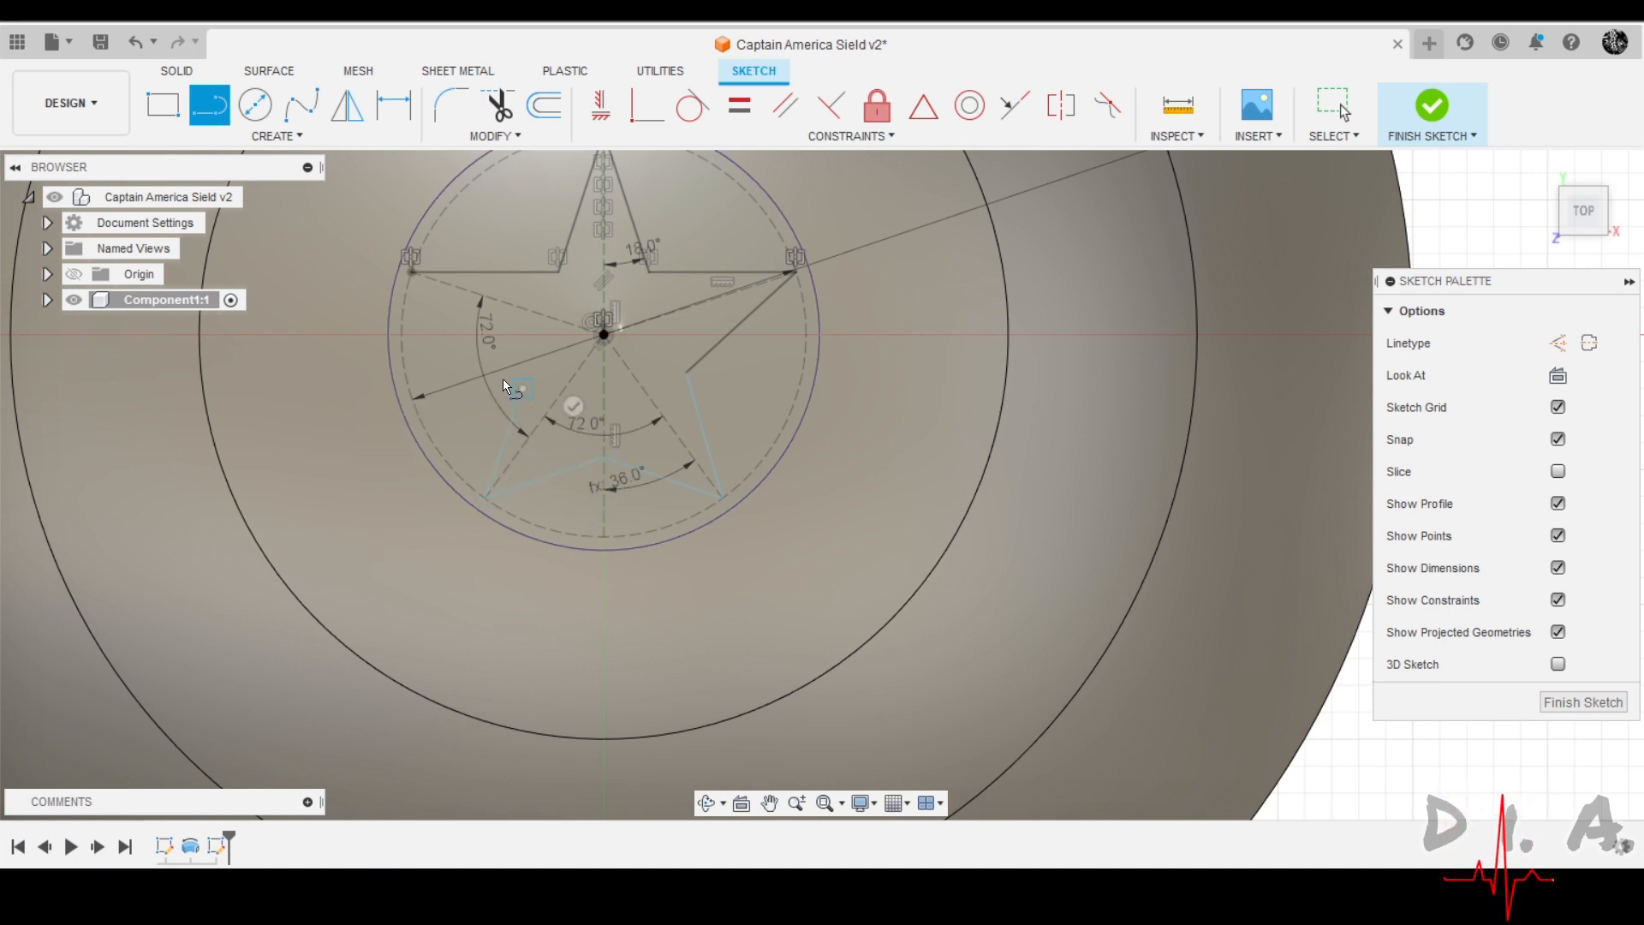
click(412, 271)
key(Escape)
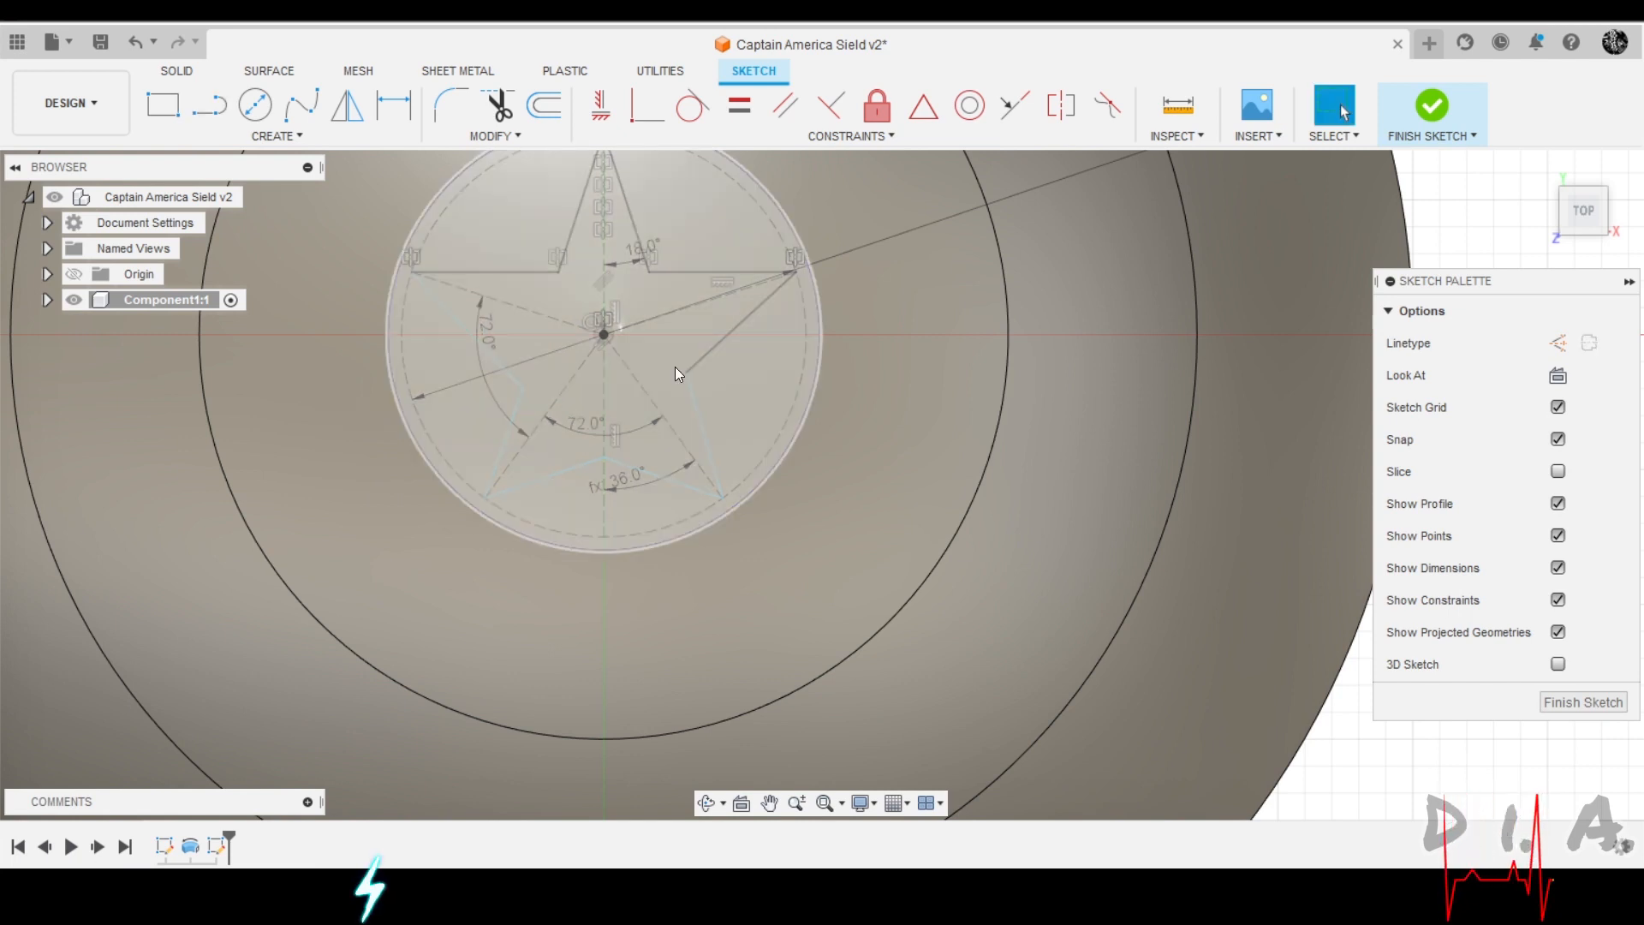
Dimension the angle between the star's upper-left lower edge and the upper-left spoke, linking it to the 18° dimension d13.
key(d)
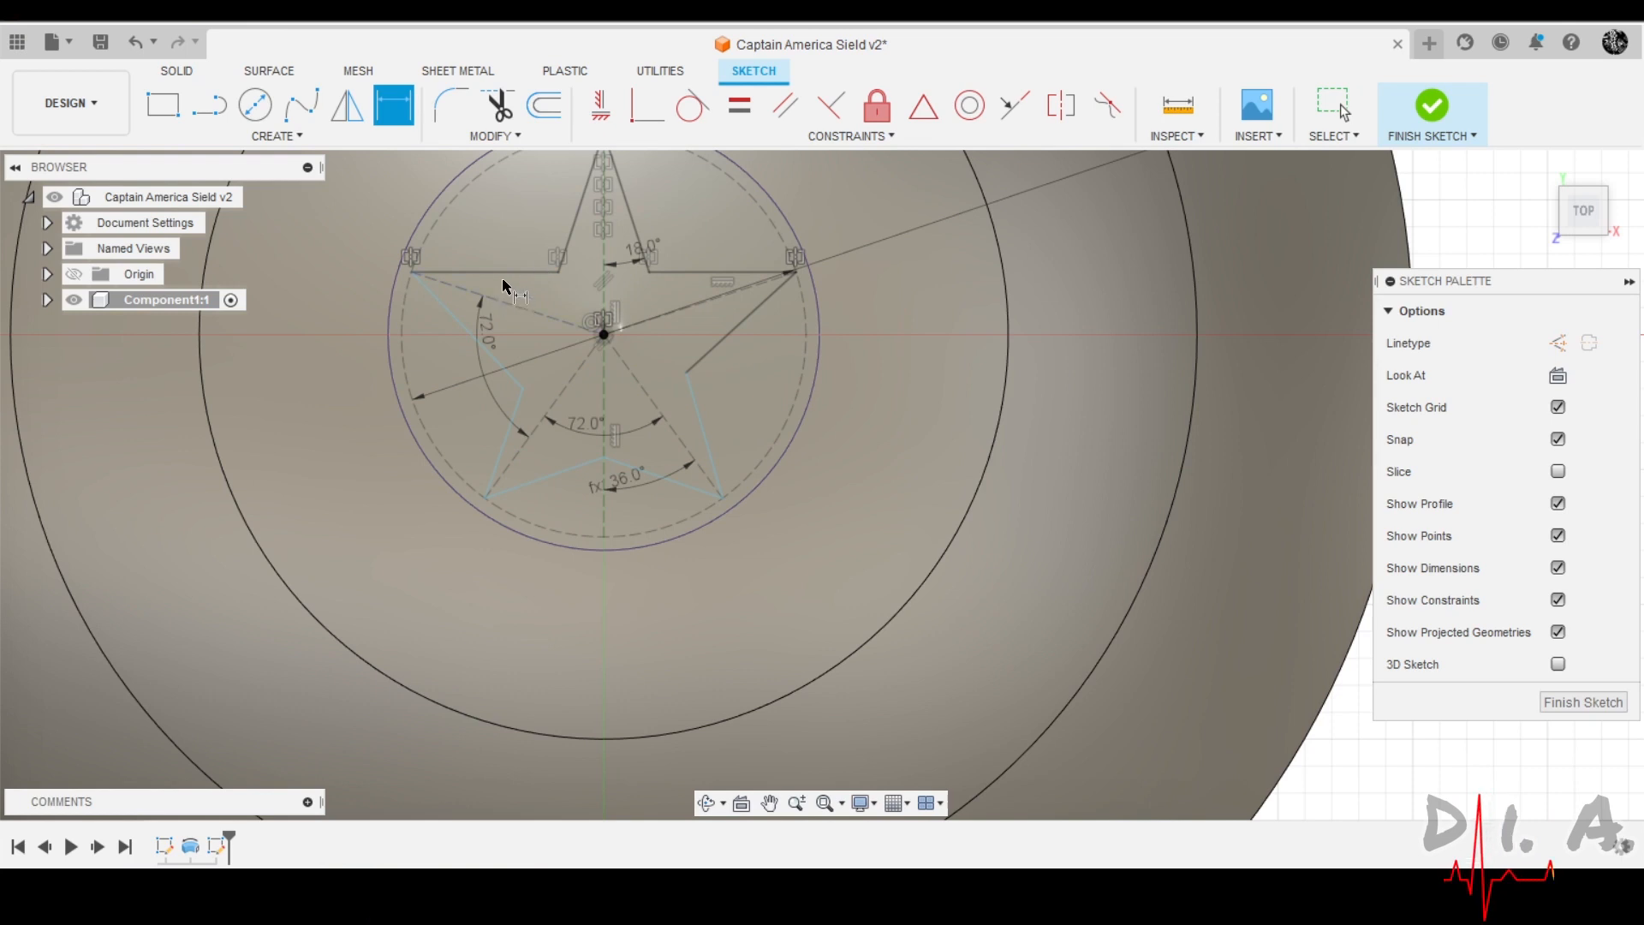
click(486, 352)
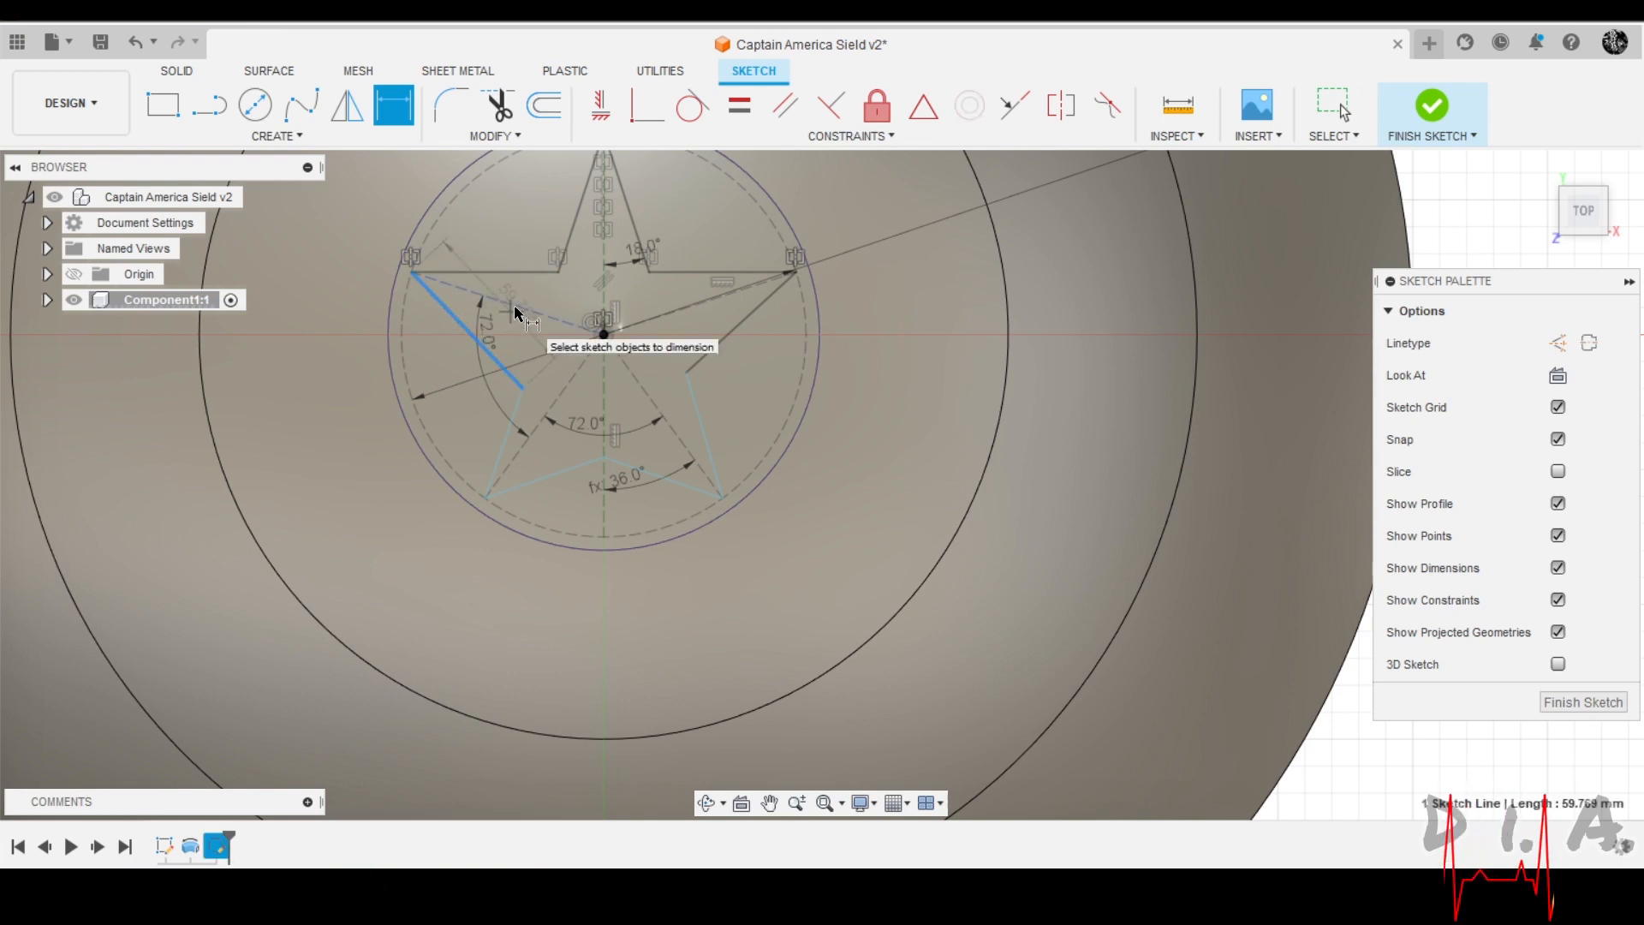
click(527, 310)
click(525, 345)
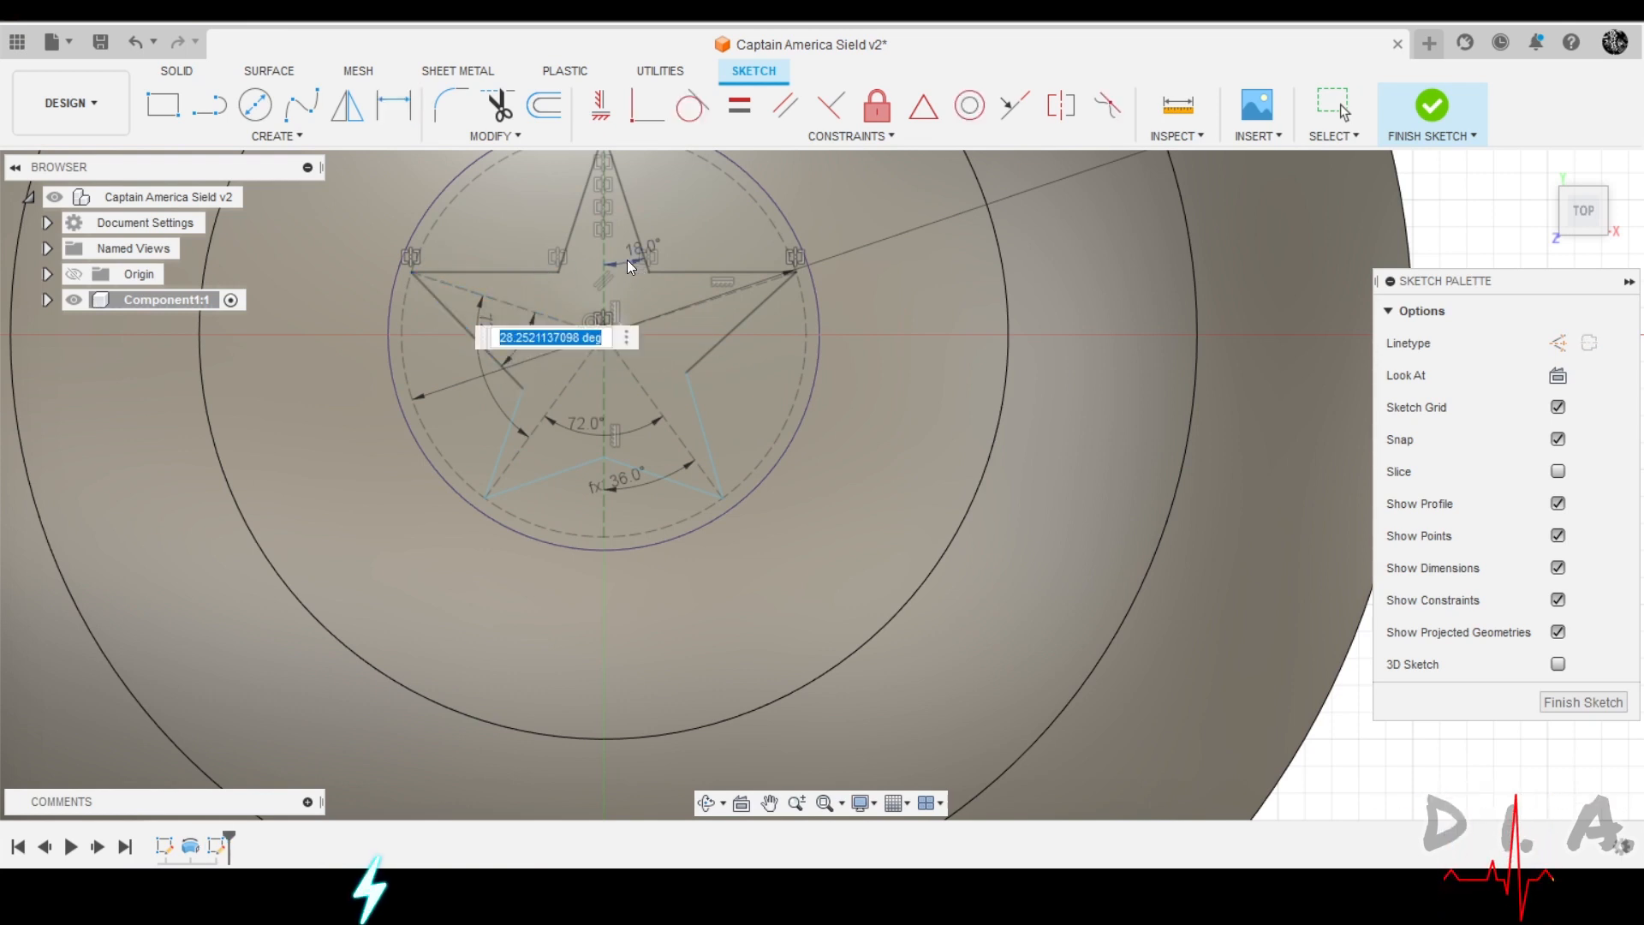
text(d13)
key(Return)
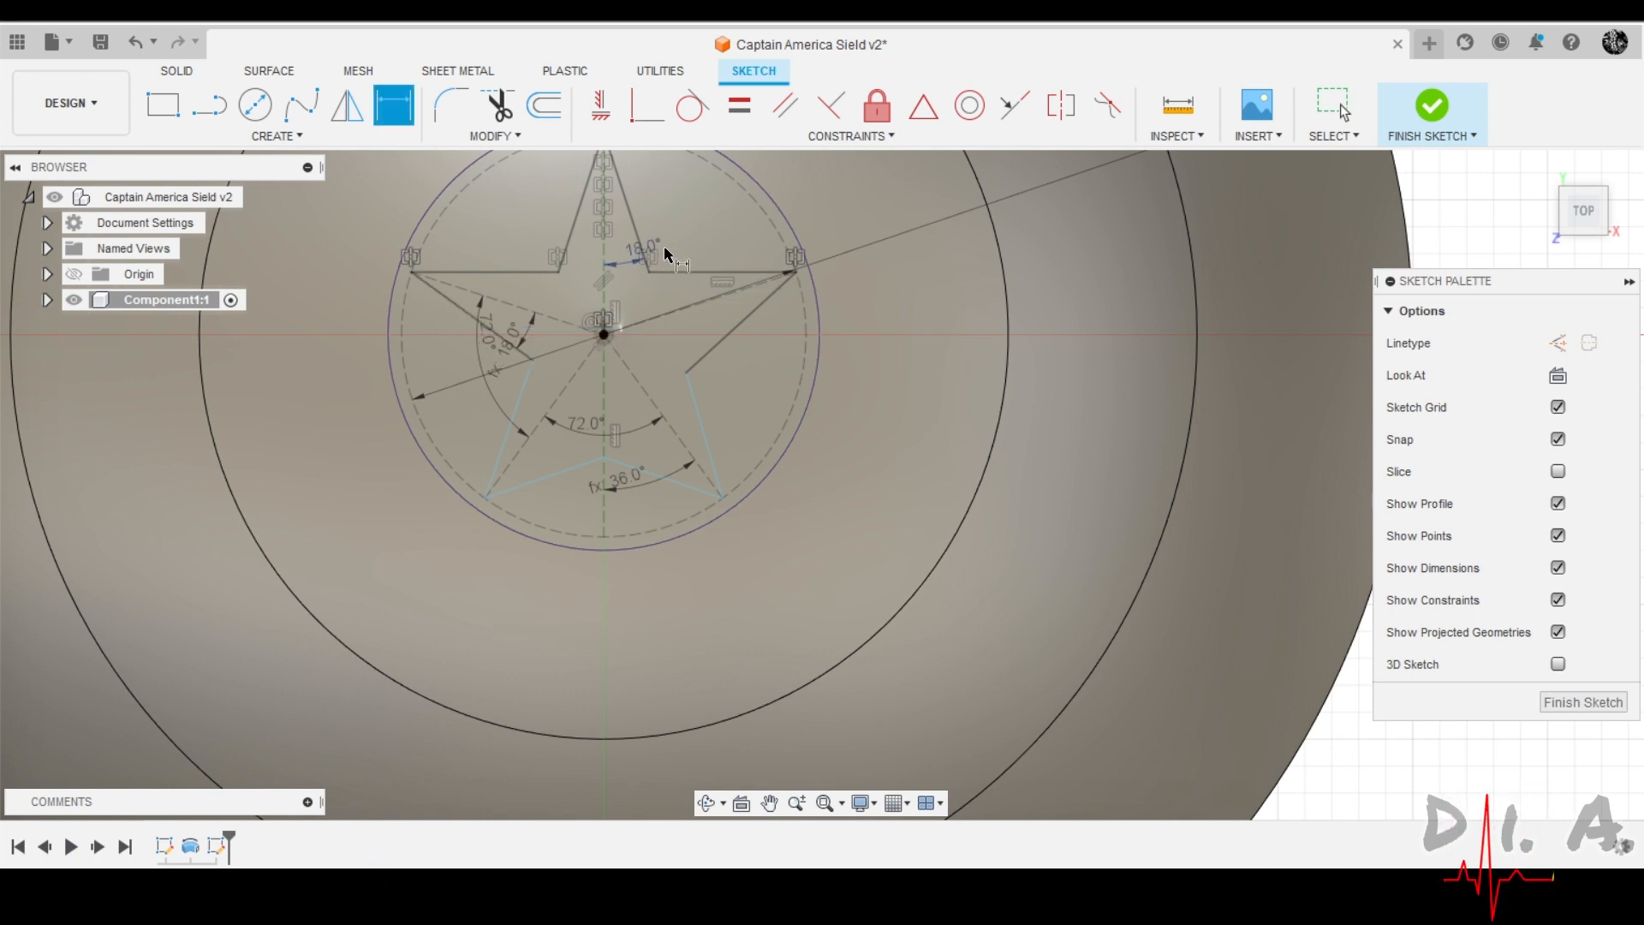
Dimension the angle between the lower-left point's outer edge and its spoke, linking it to dimension d13.
click(523, 393)
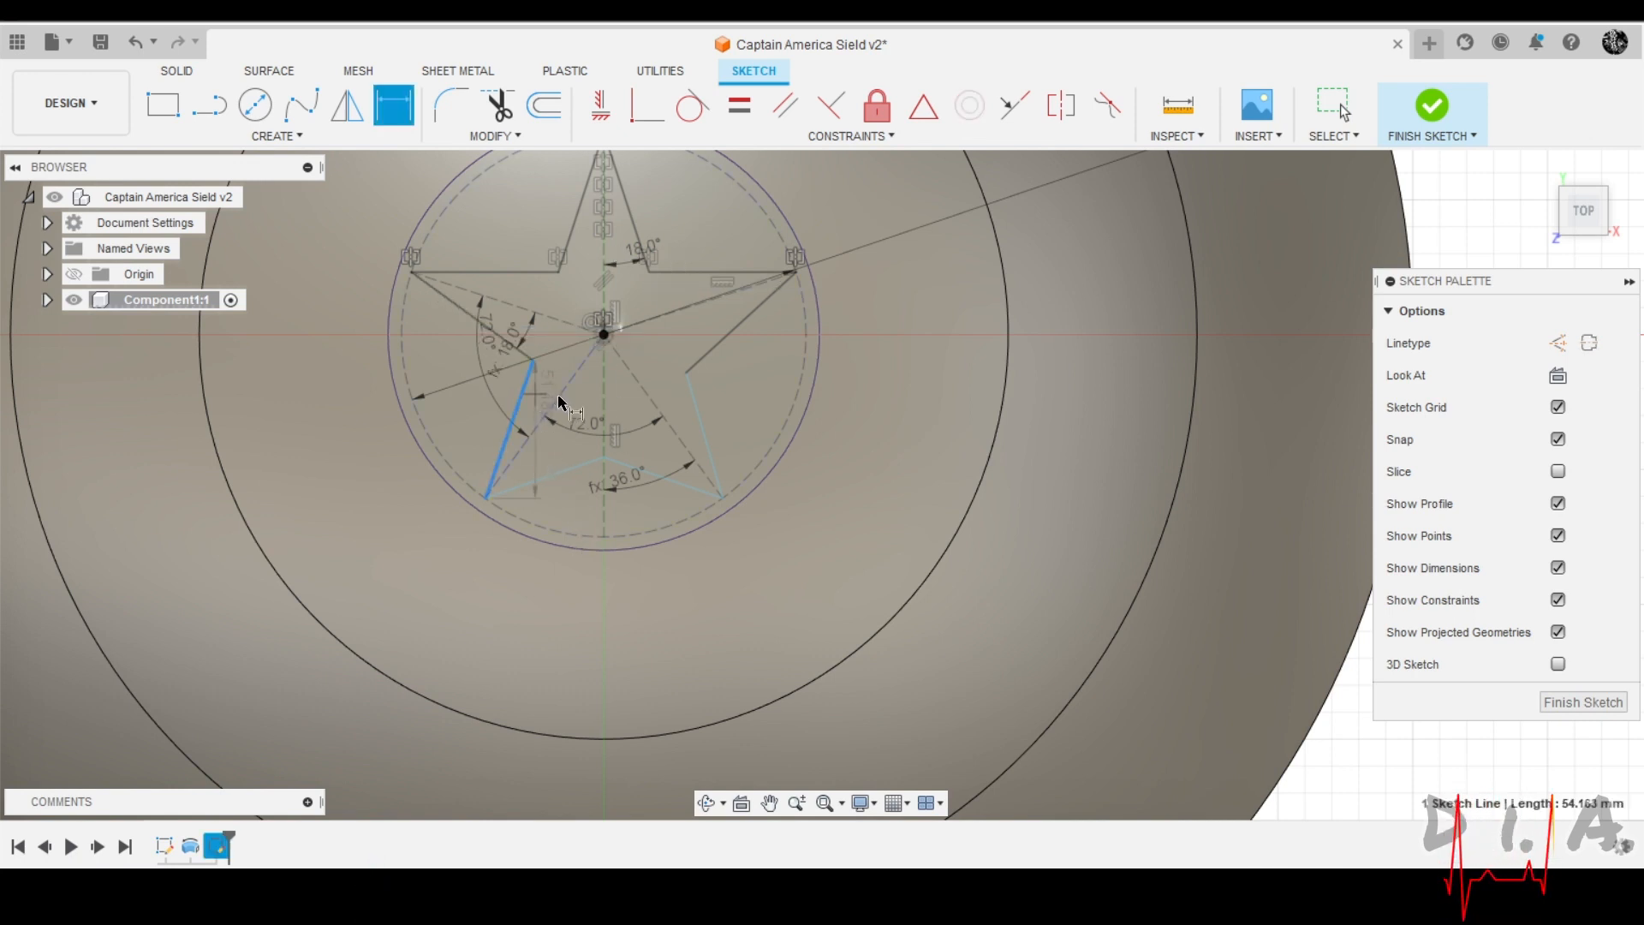
click(558, 395)
click(543, 388)
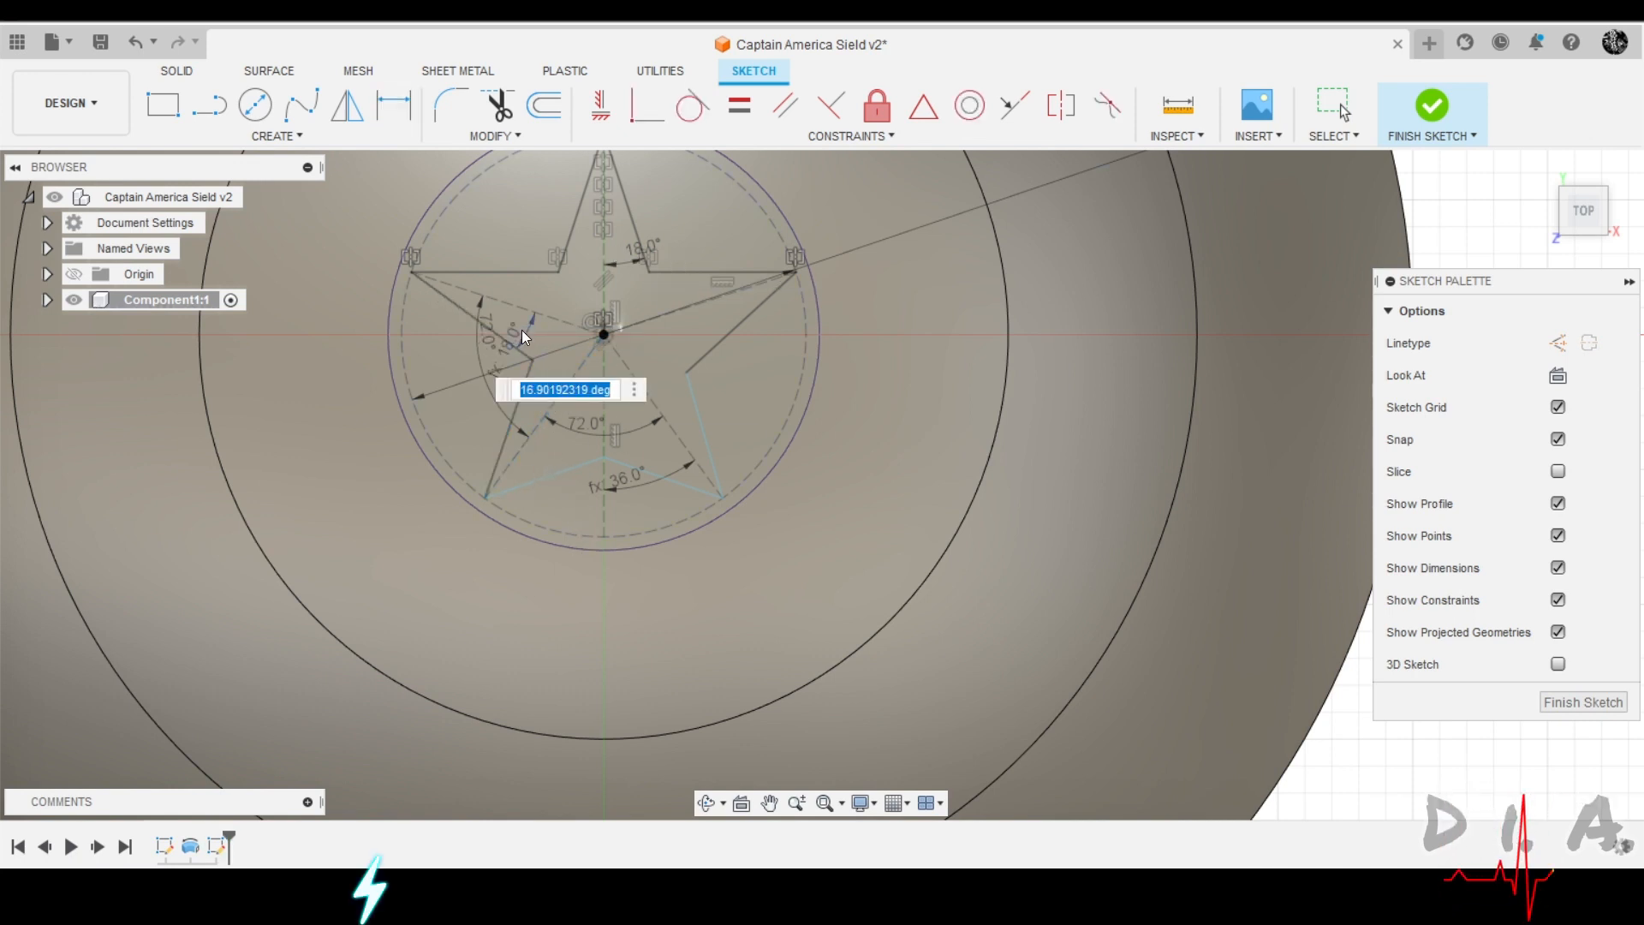
text(d13)
key(Return)
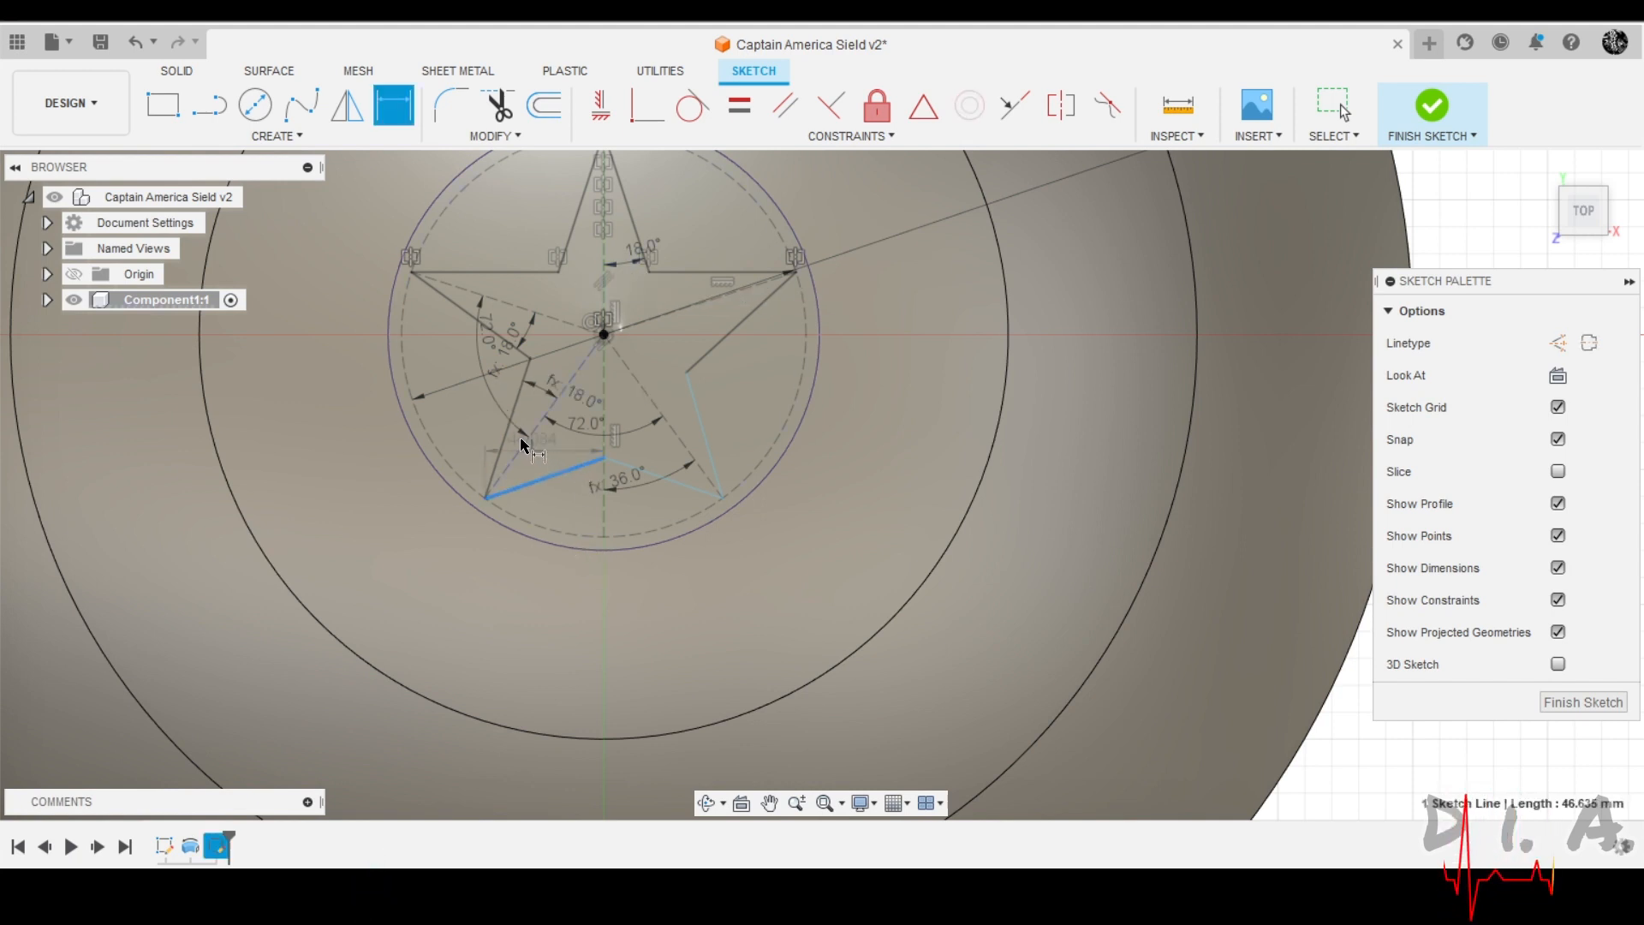
Dimension the angle between the lower-left point's inner edge and its spoke, linking it to dimension d13.
click(522, 455)
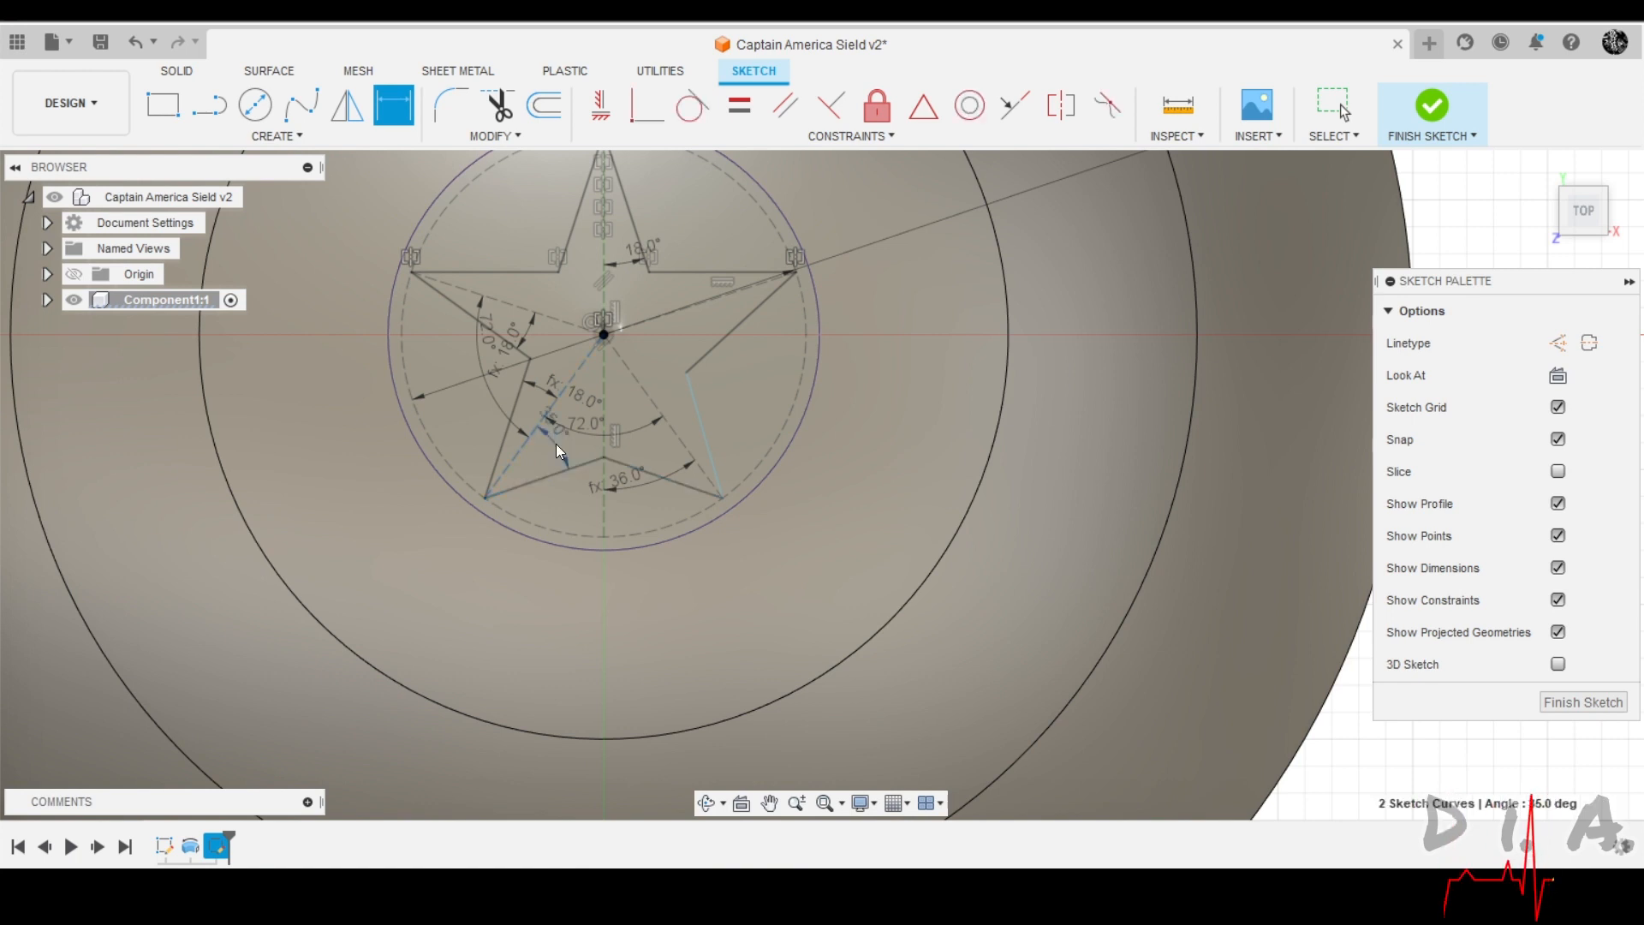
click(556, 444)
text(d13)
key(Return)
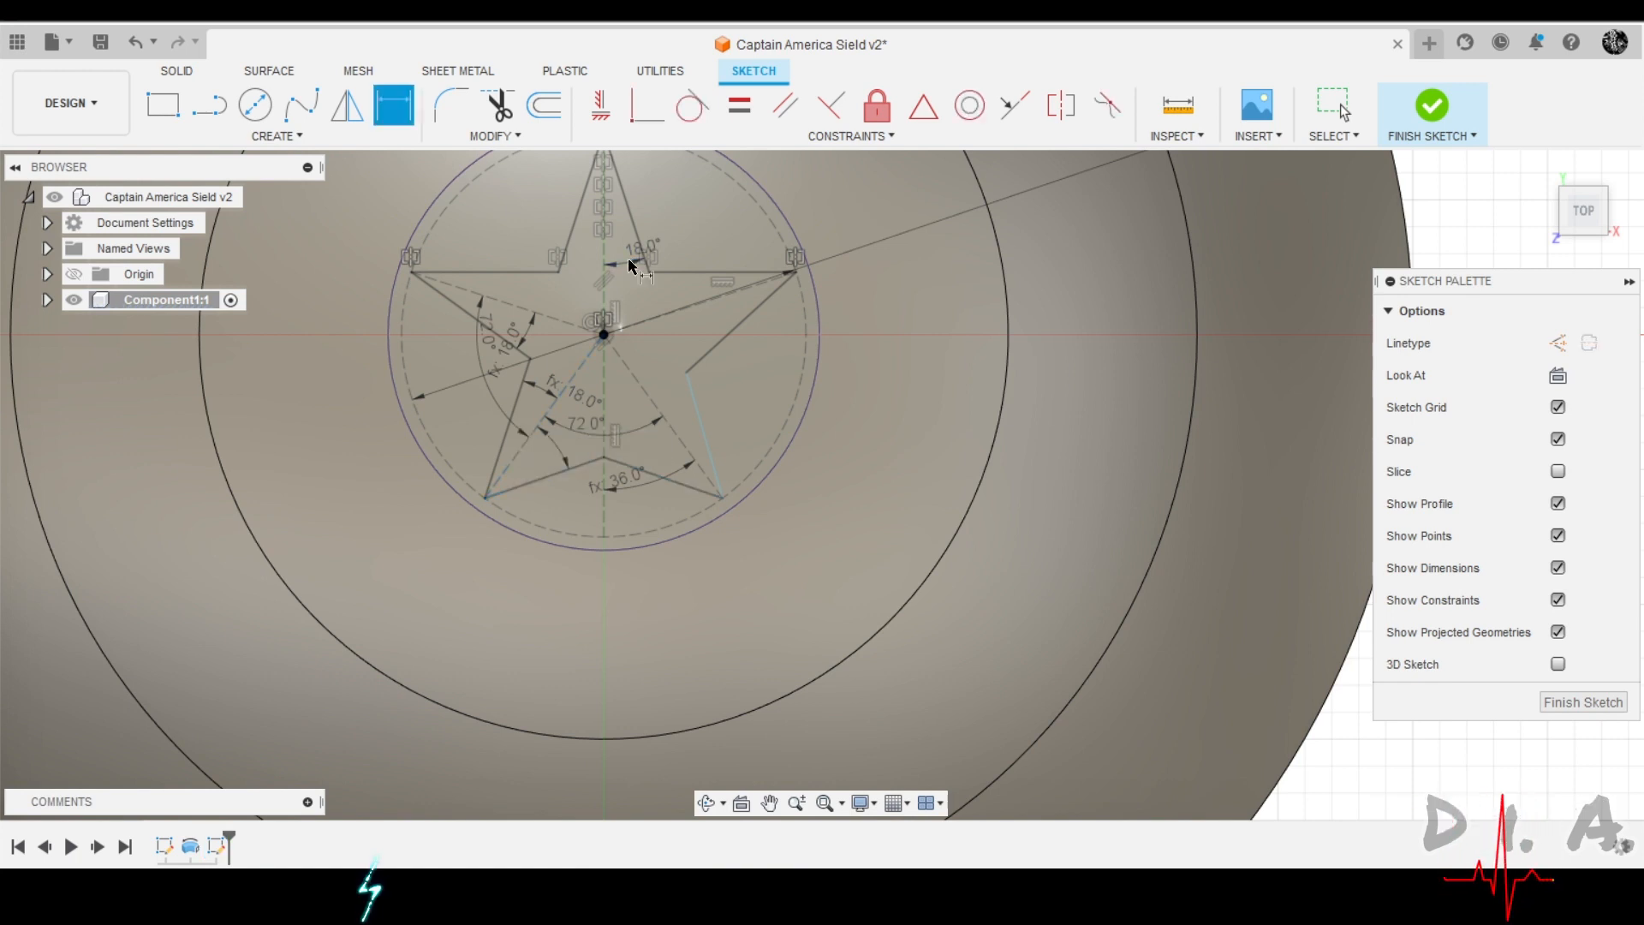
Dimension the angle between the lower-right point's outer edge and its spoke, linked to the existing 18° angle.
click(699, 408)
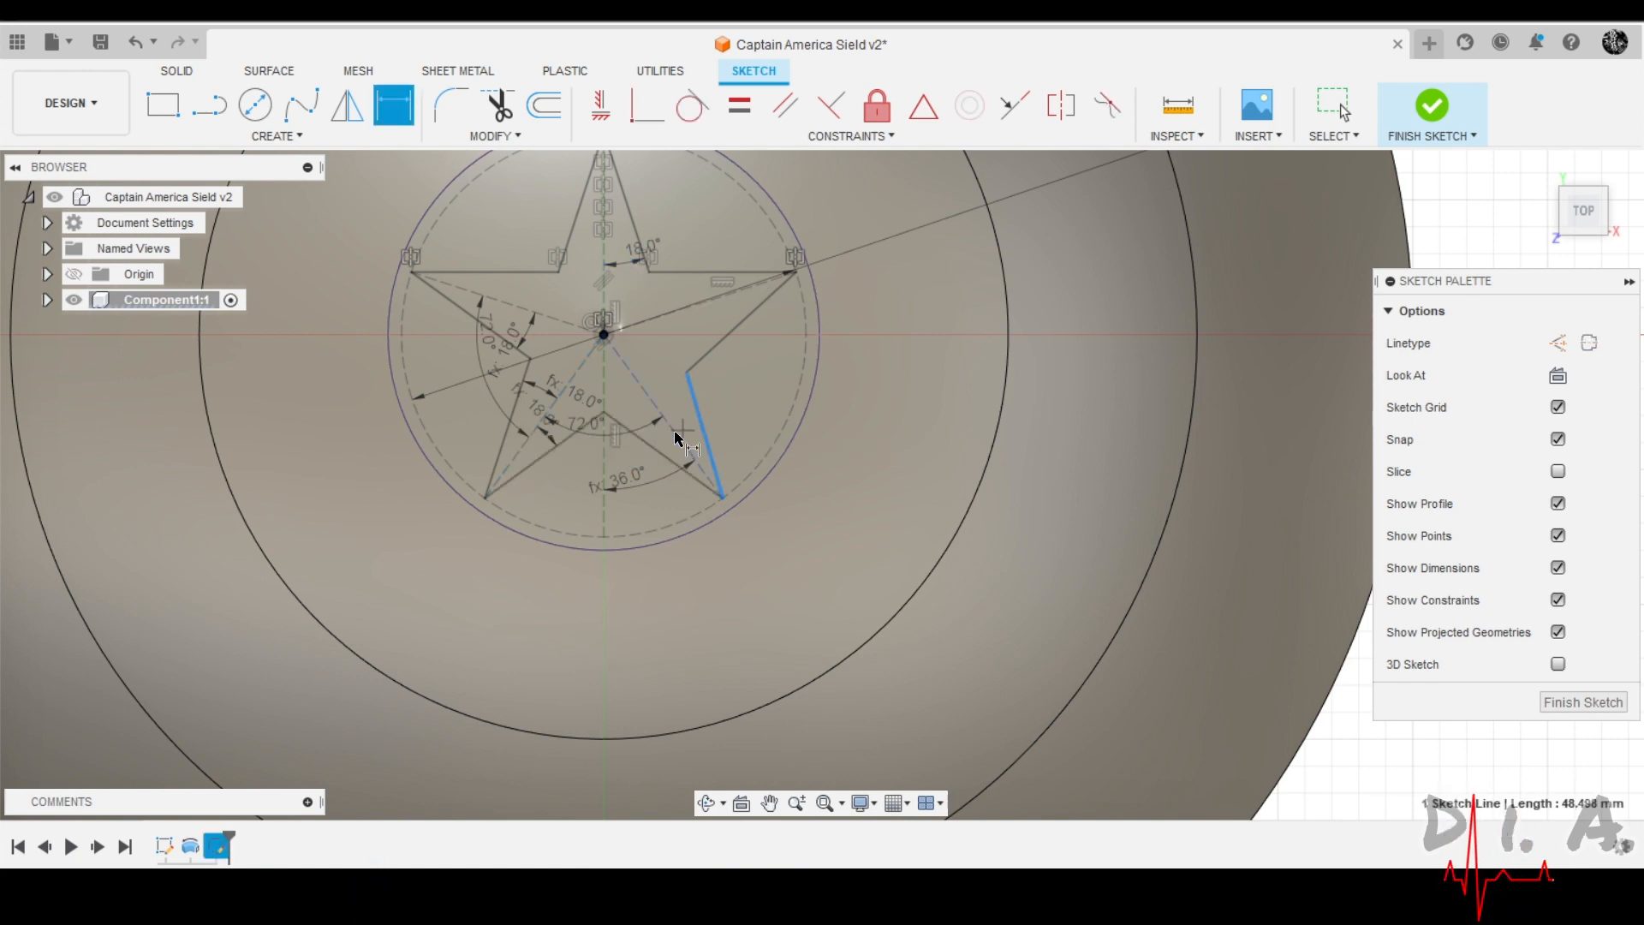
shift+click(675, 403)
click(677, 396)
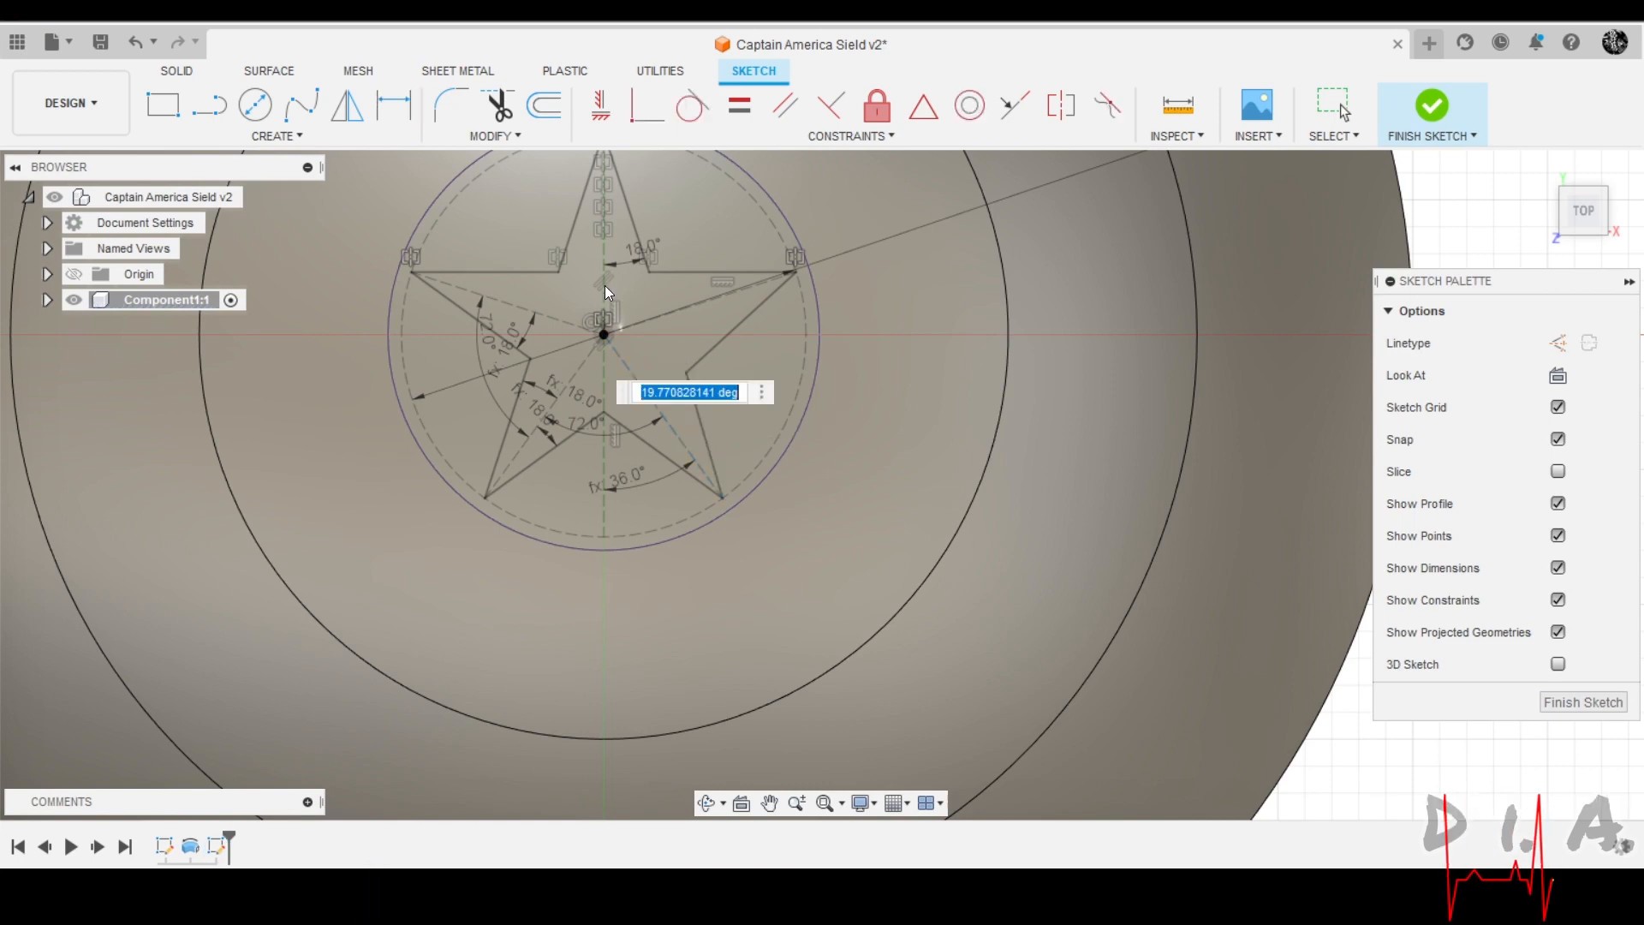
text(18)
key(Return)
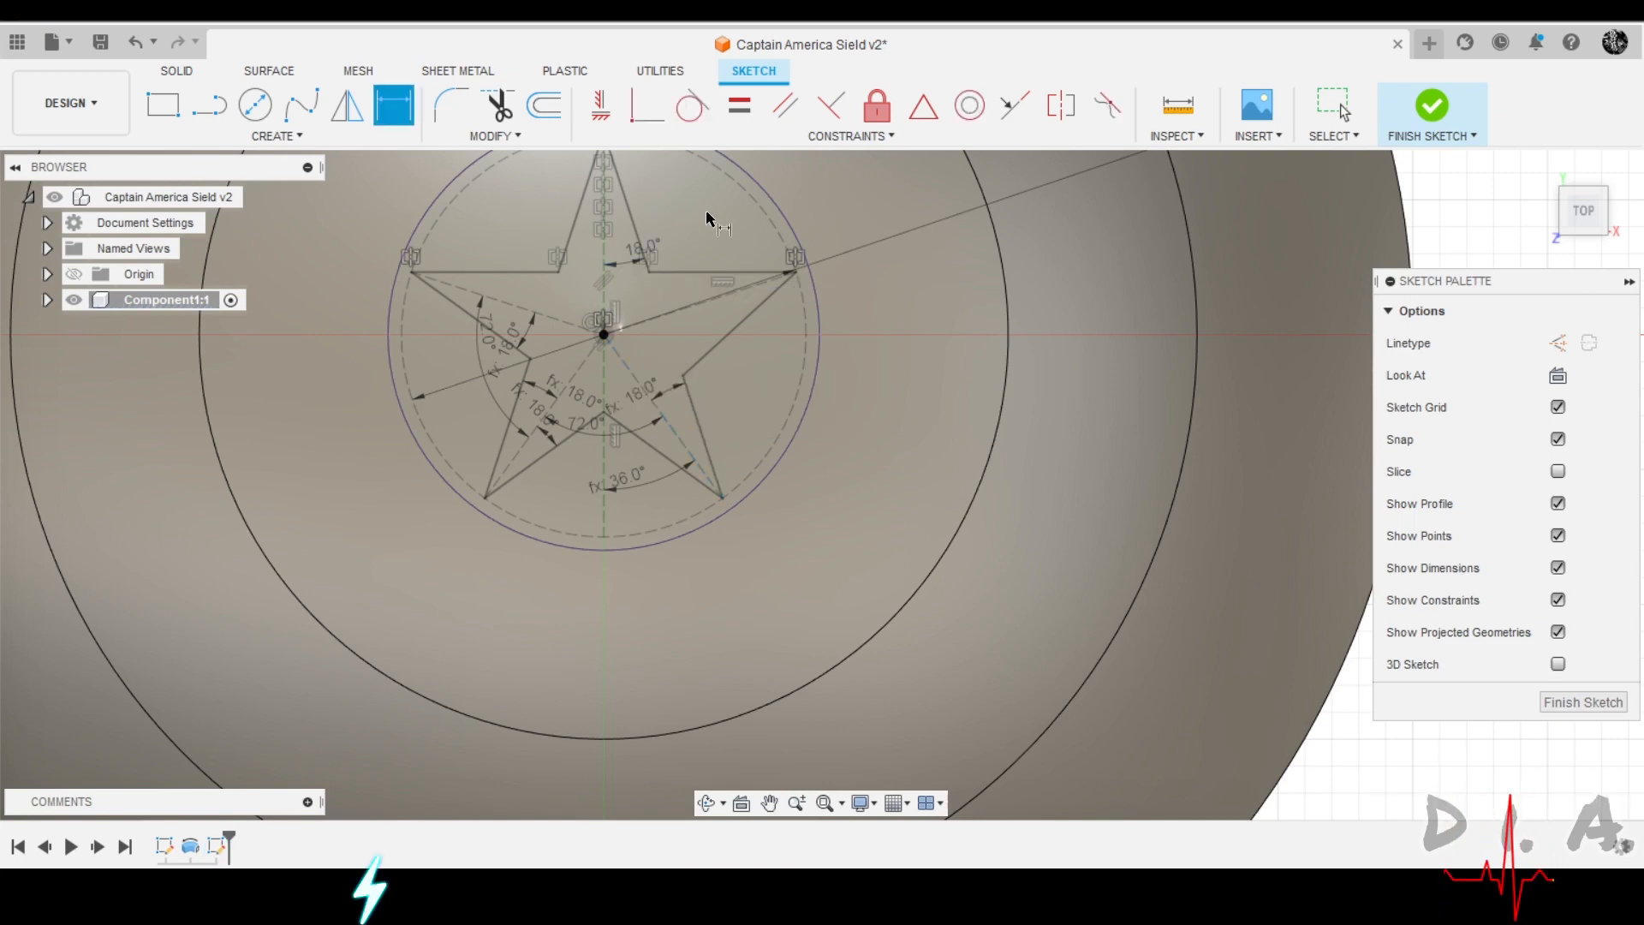
Extrude the star profile upward 125 mm and join it to the shield body.
scroll(728, 579, down, 2)
scroll(727, 579, down, 1)
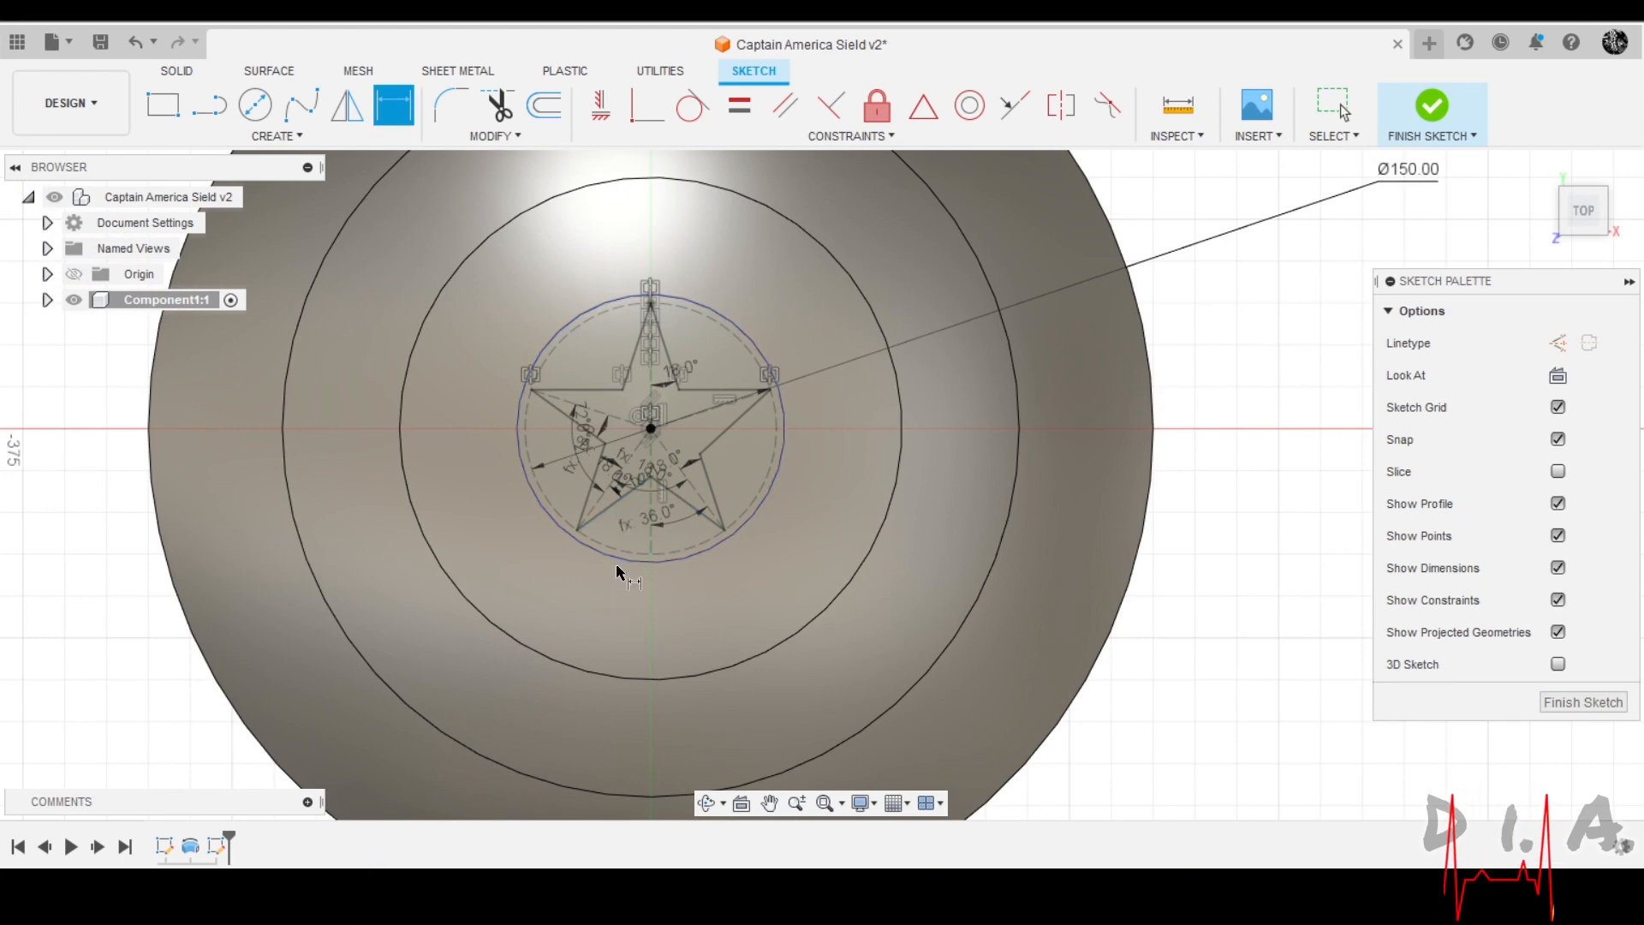
shift+middle_drag(615, 564, 565, 428)
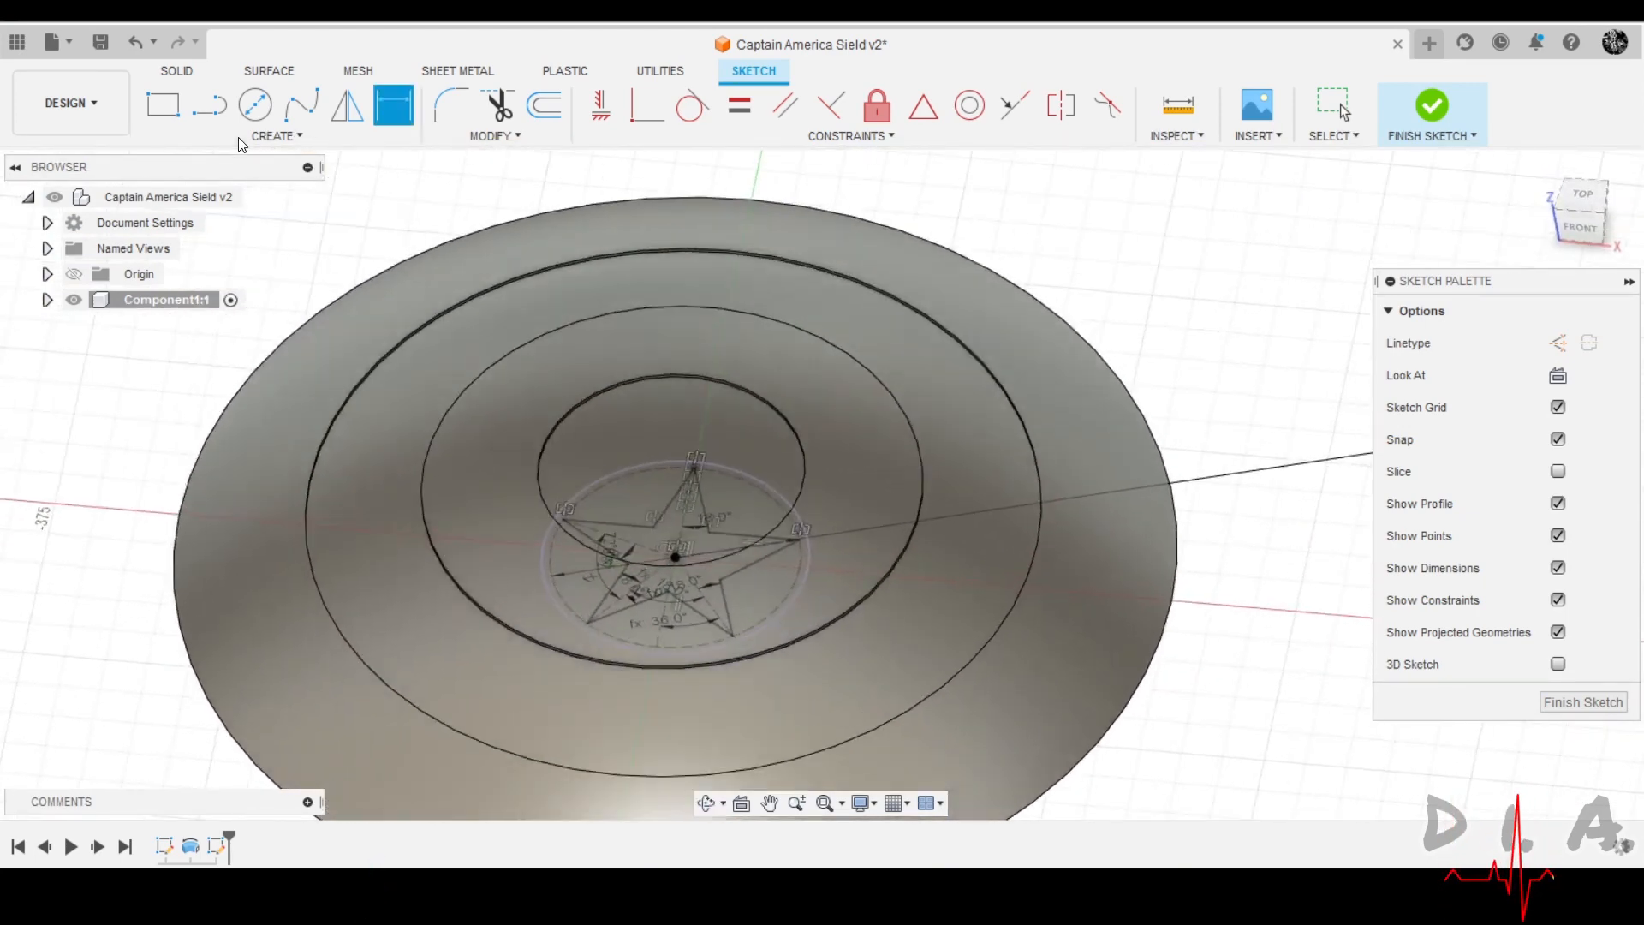
click(177, 70)
click(211, 106)
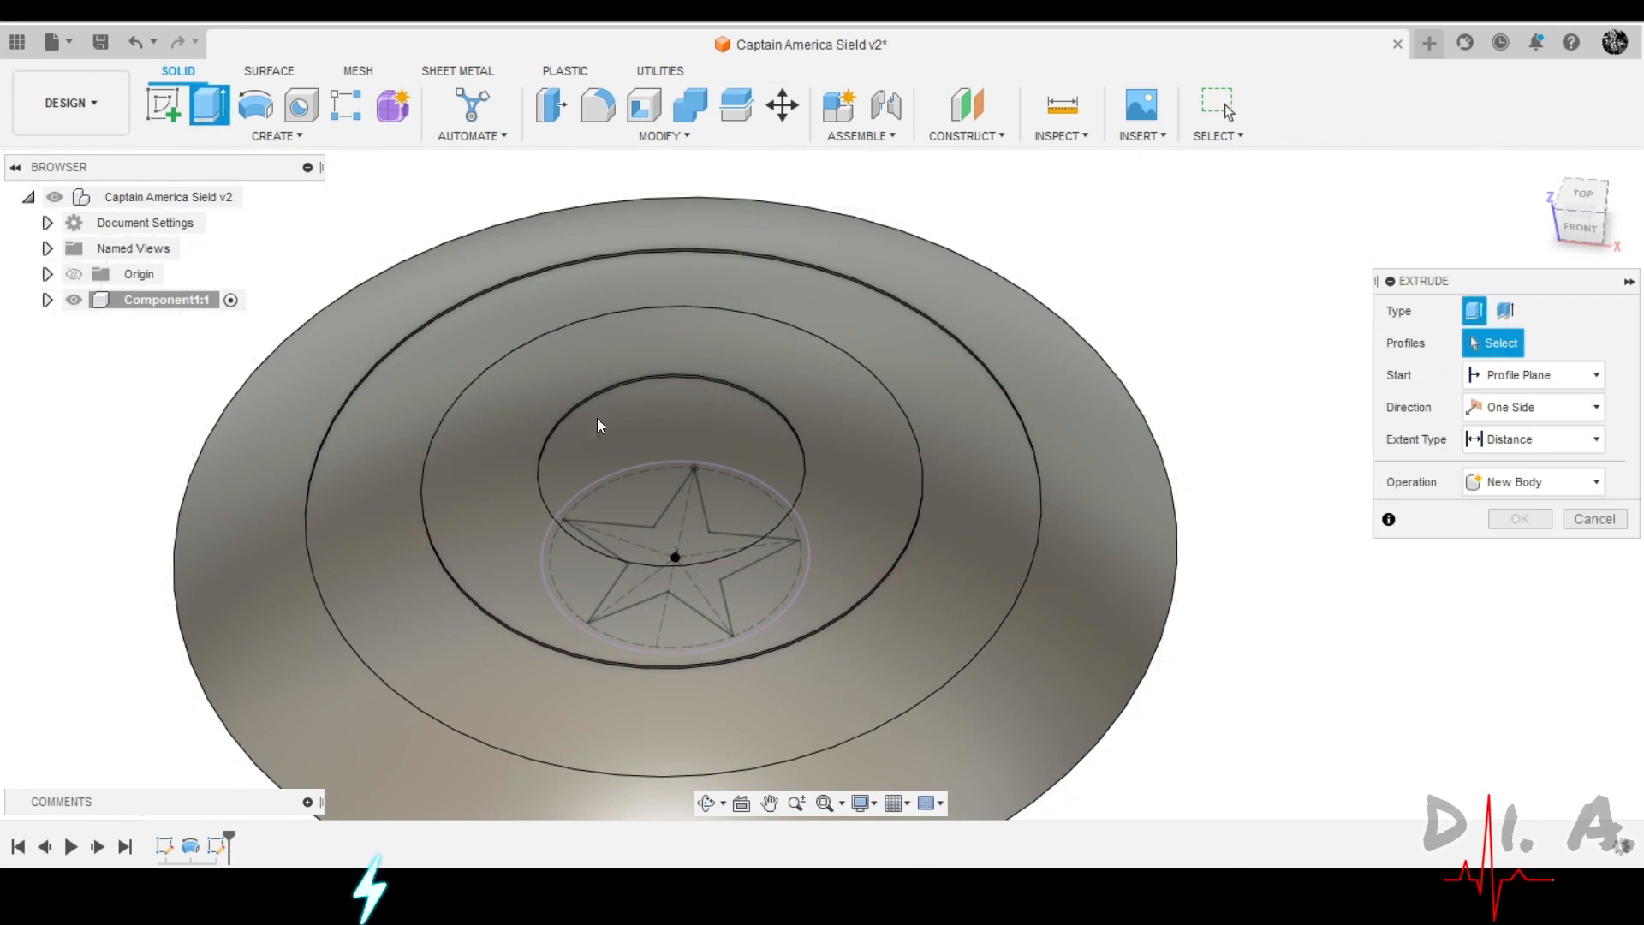
click(700, 597)
drag(677, 538, 674, 384)
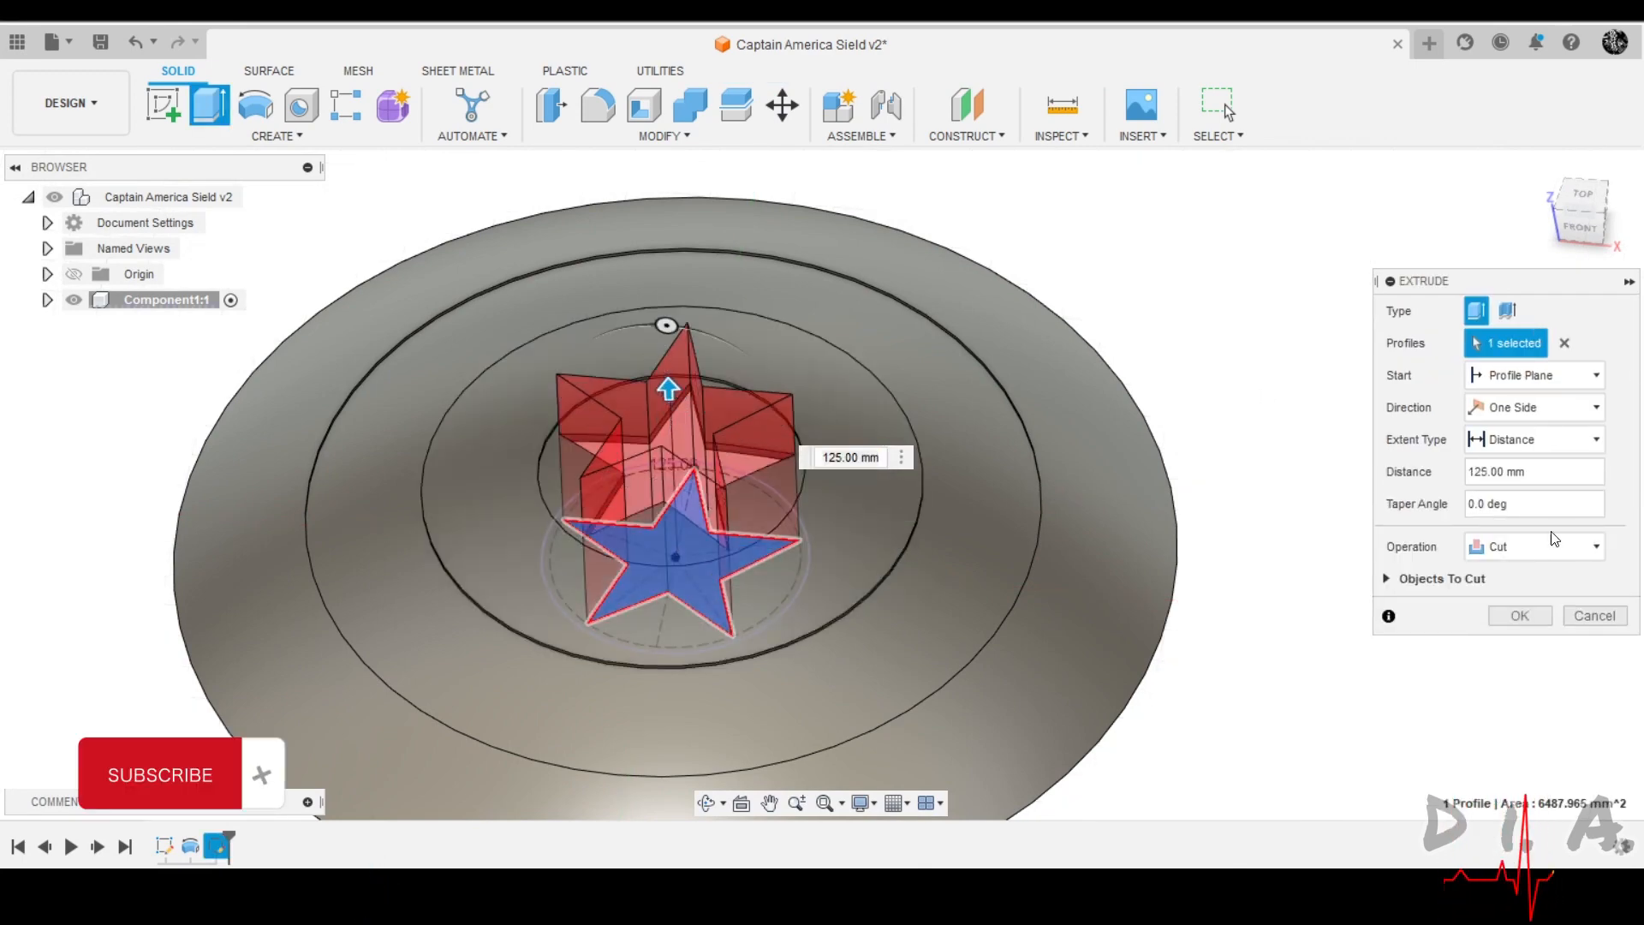
click(1512, 544)
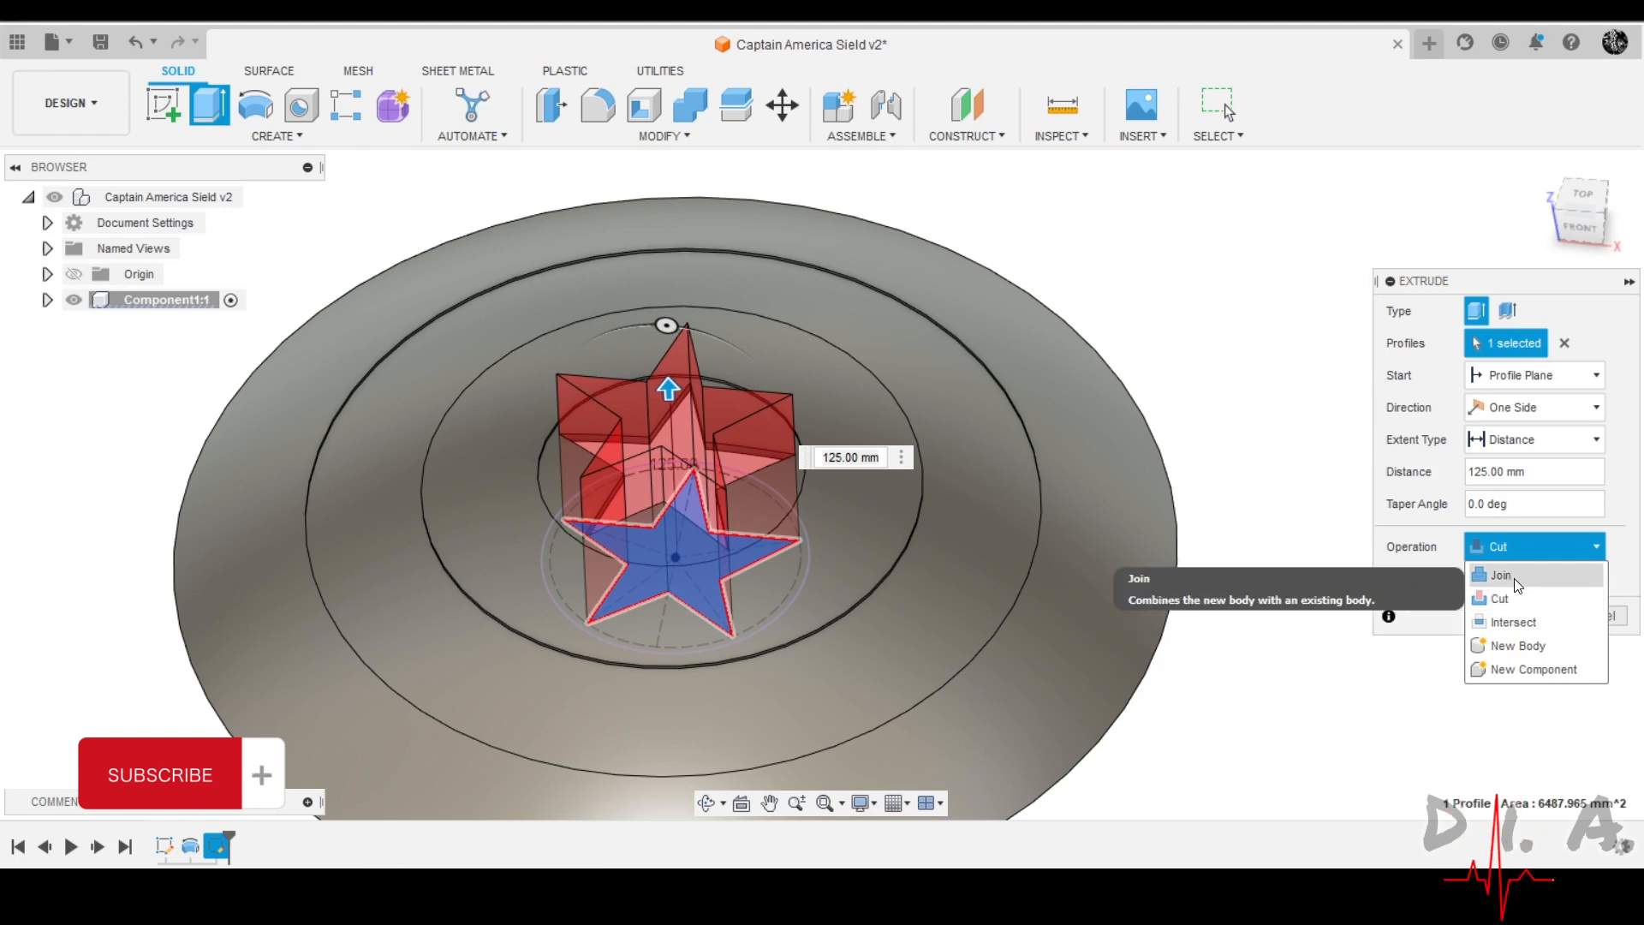
click(1514, 578)
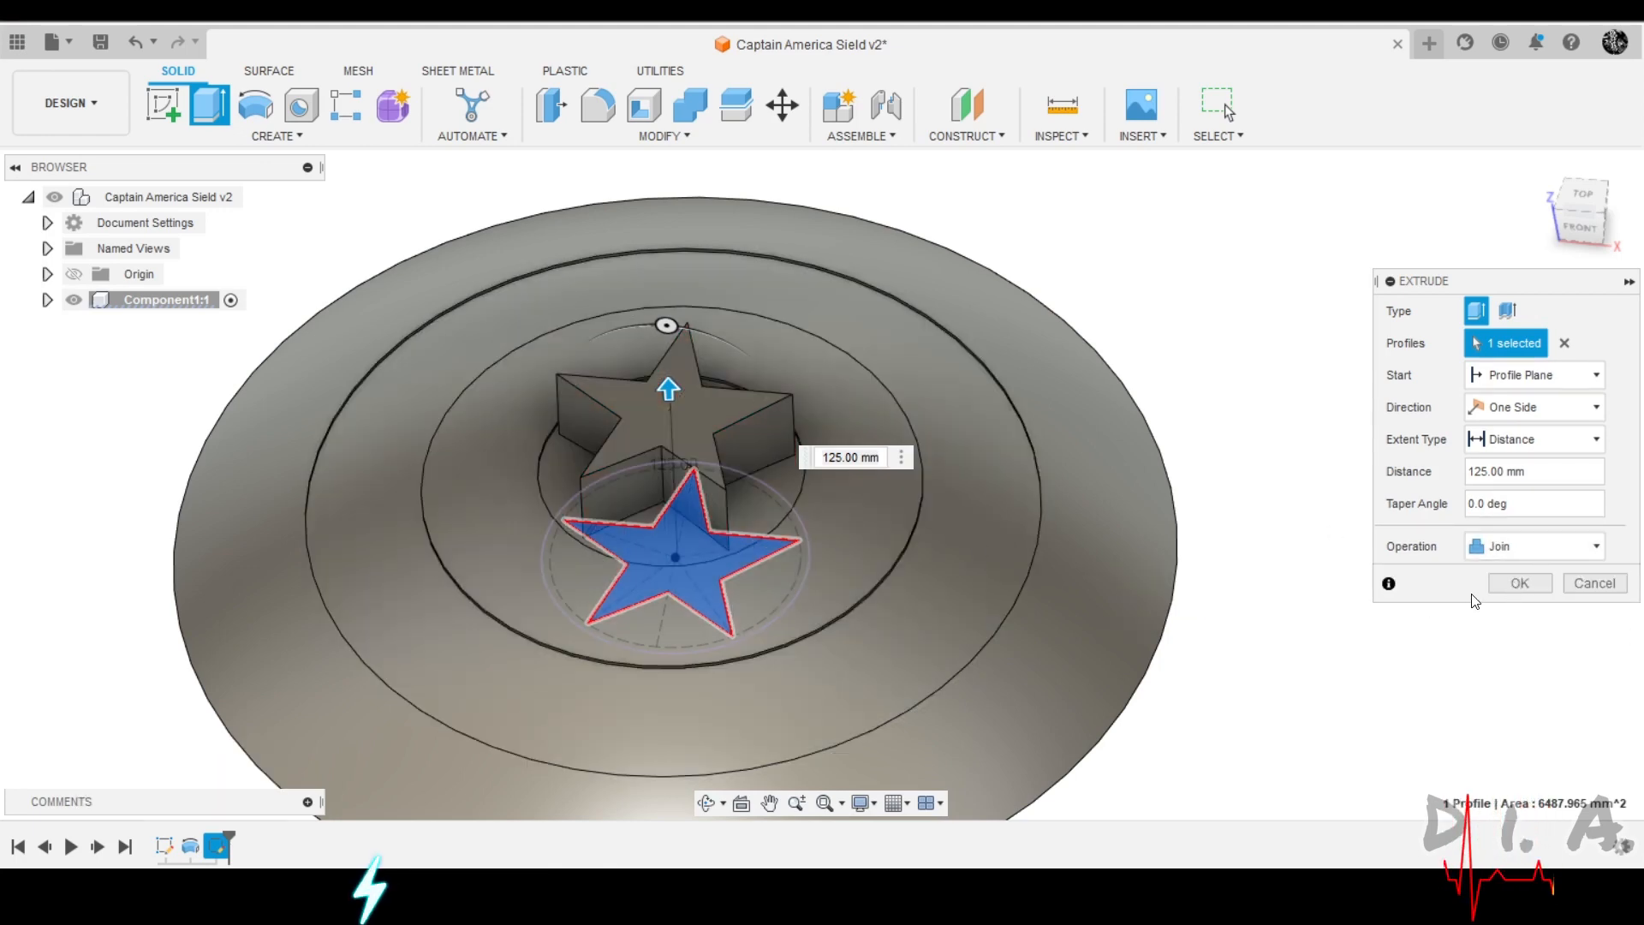
click(1513, 583)
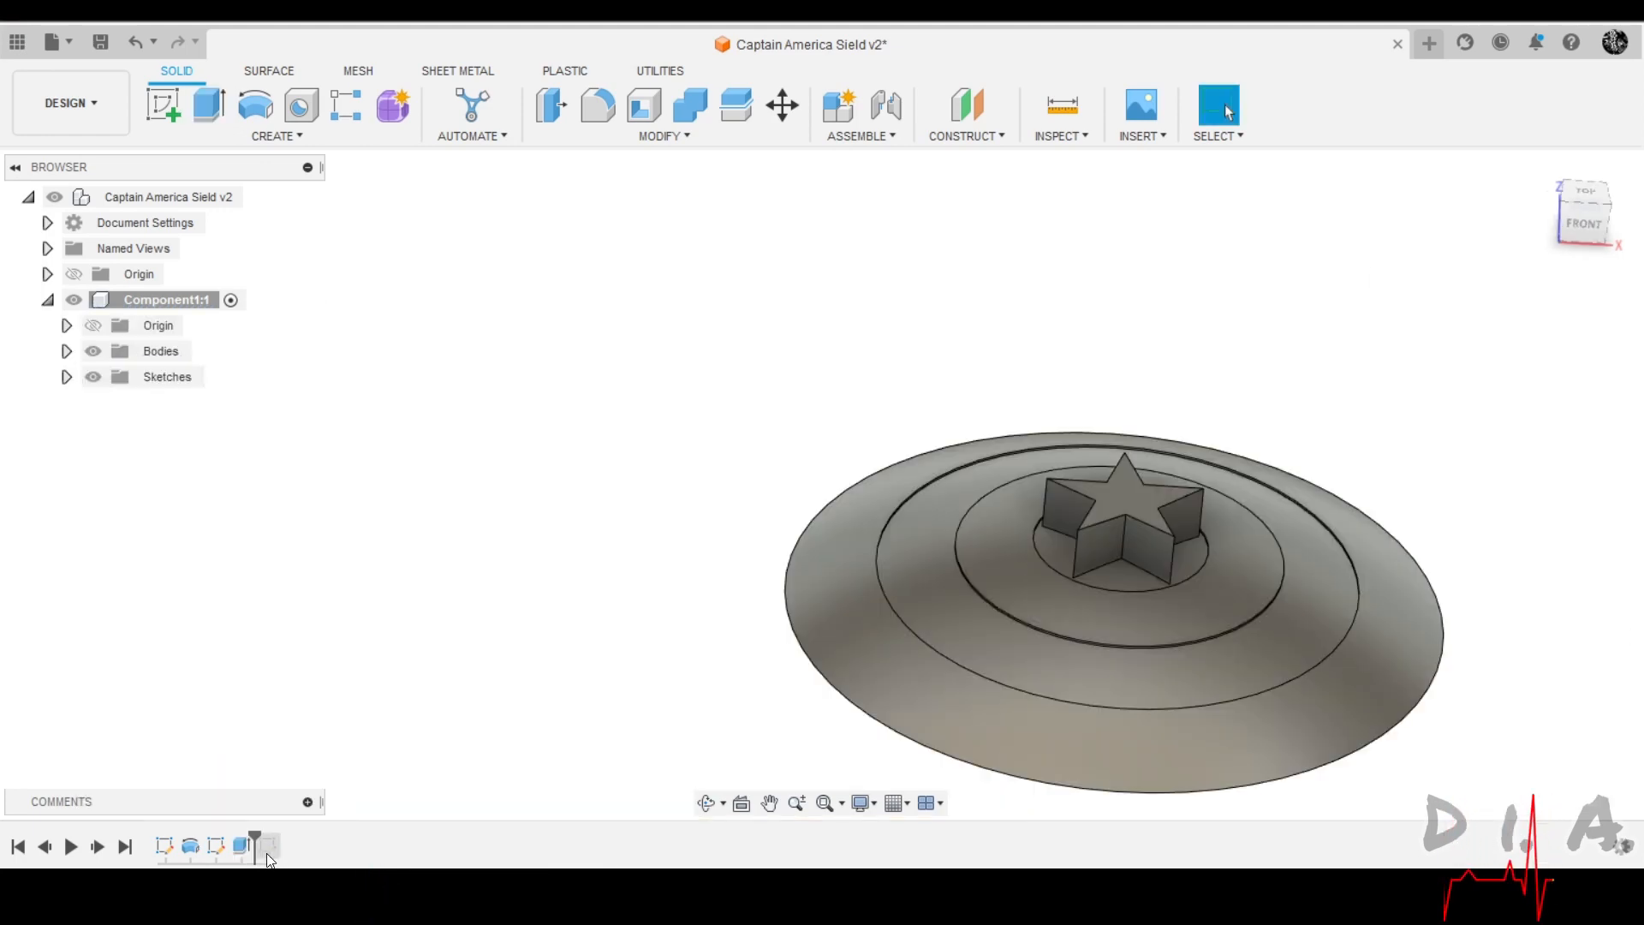
Delete the leftover timeline feature after the star extrusion and examine where the star meets the shield.
key(Delete)
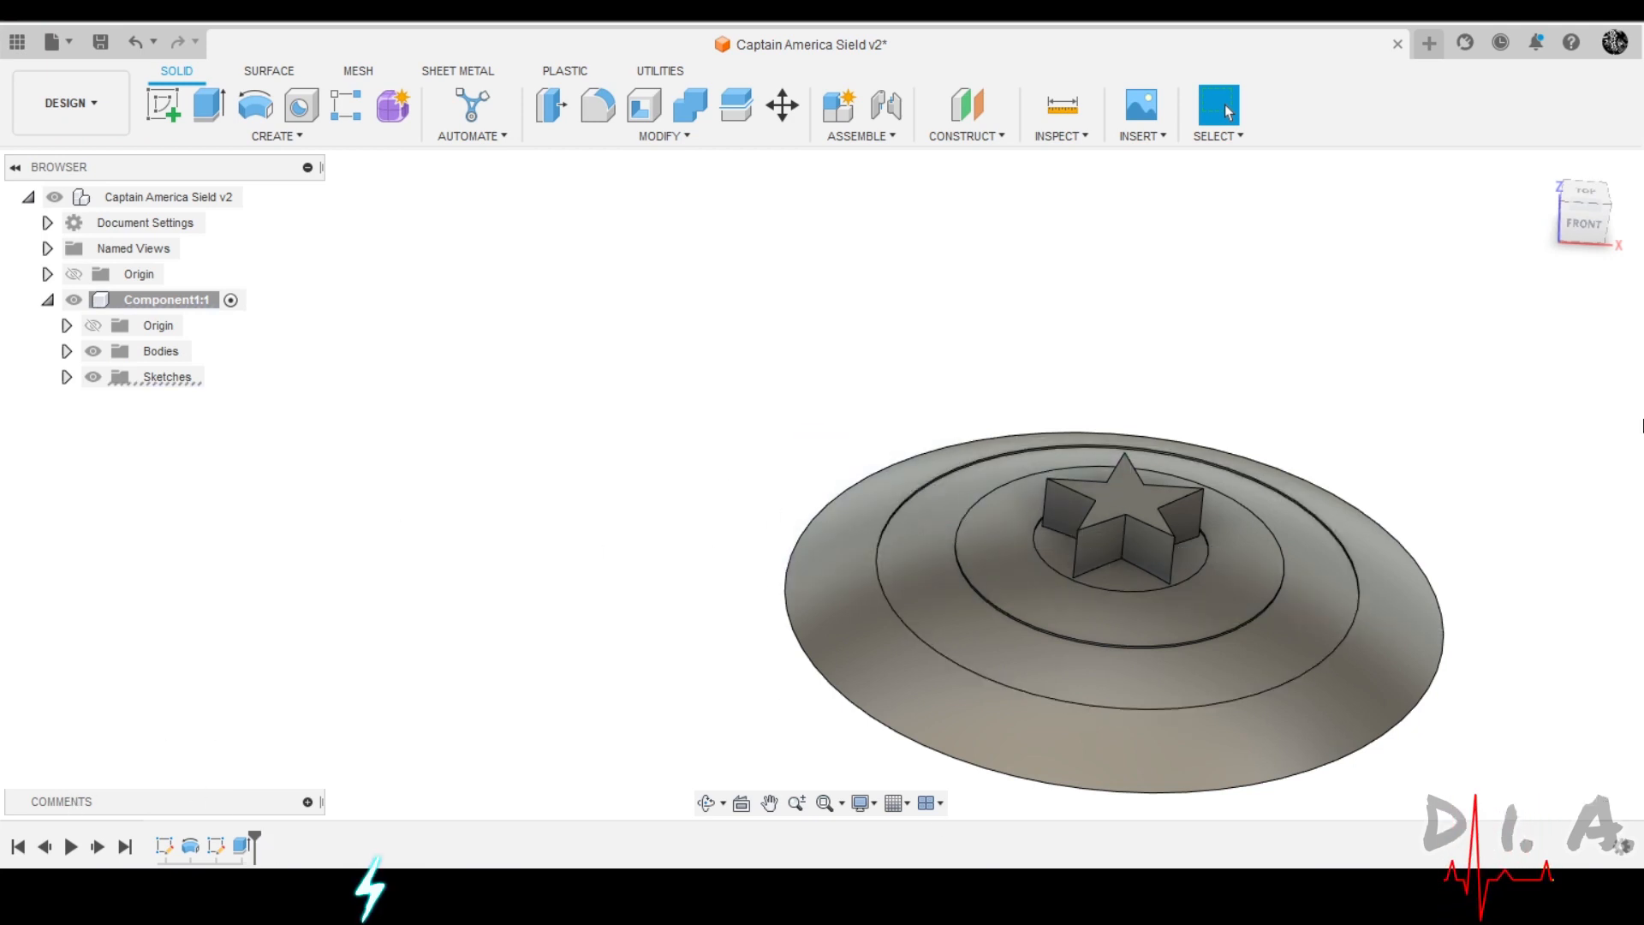
click(1542, 168)
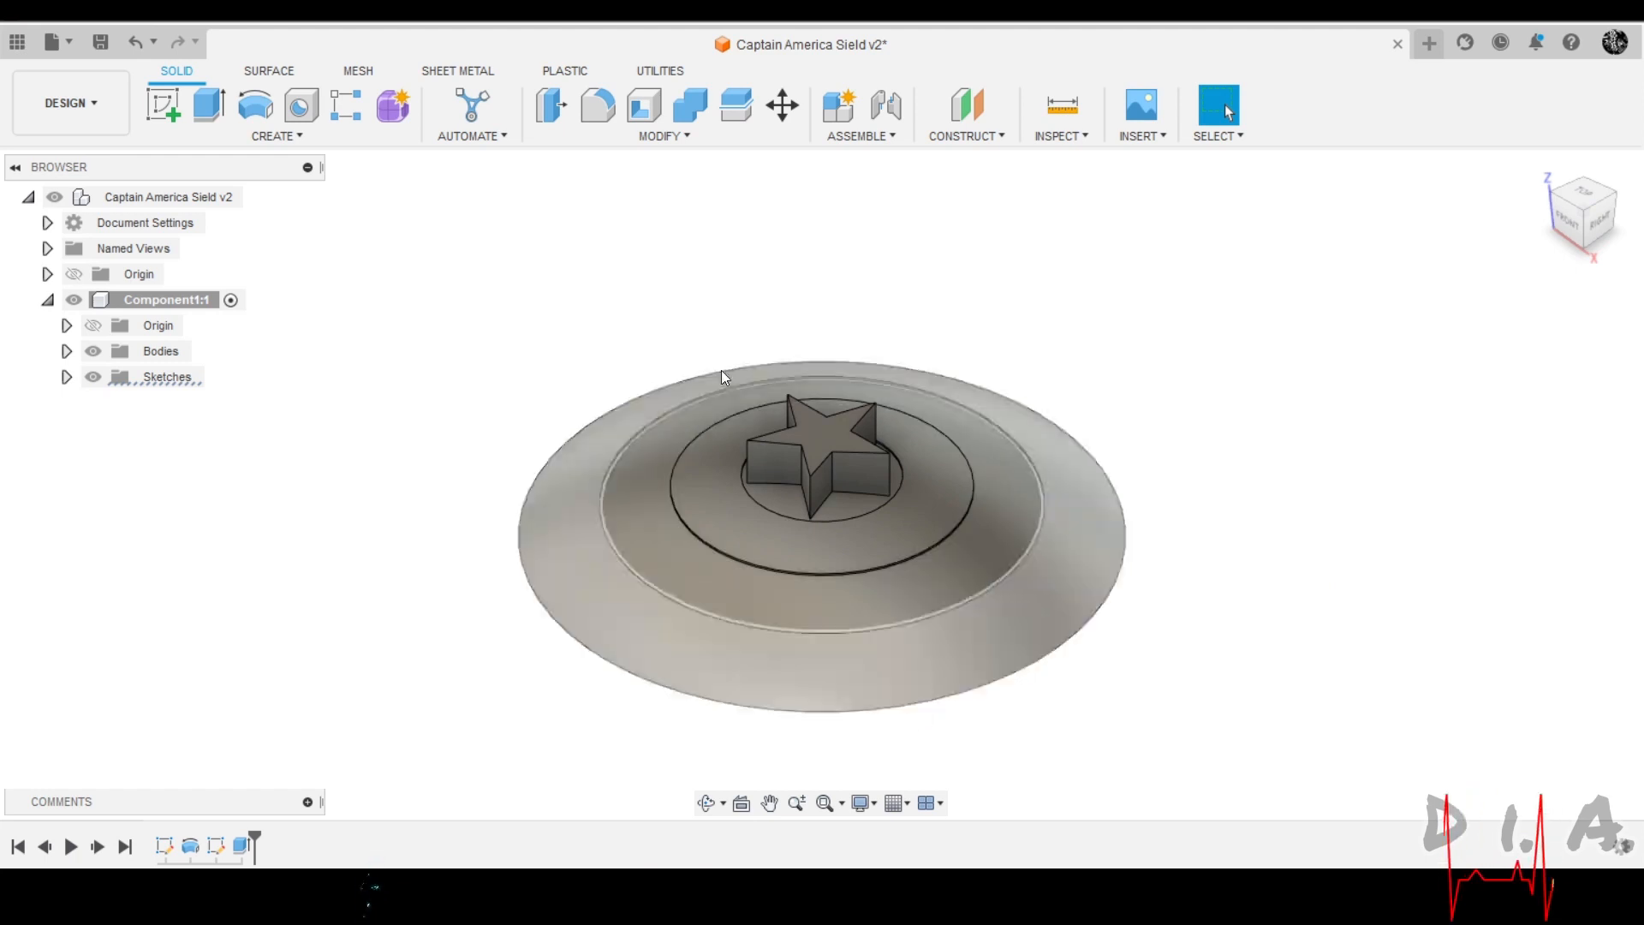
scroll(815, 451, up, 3)
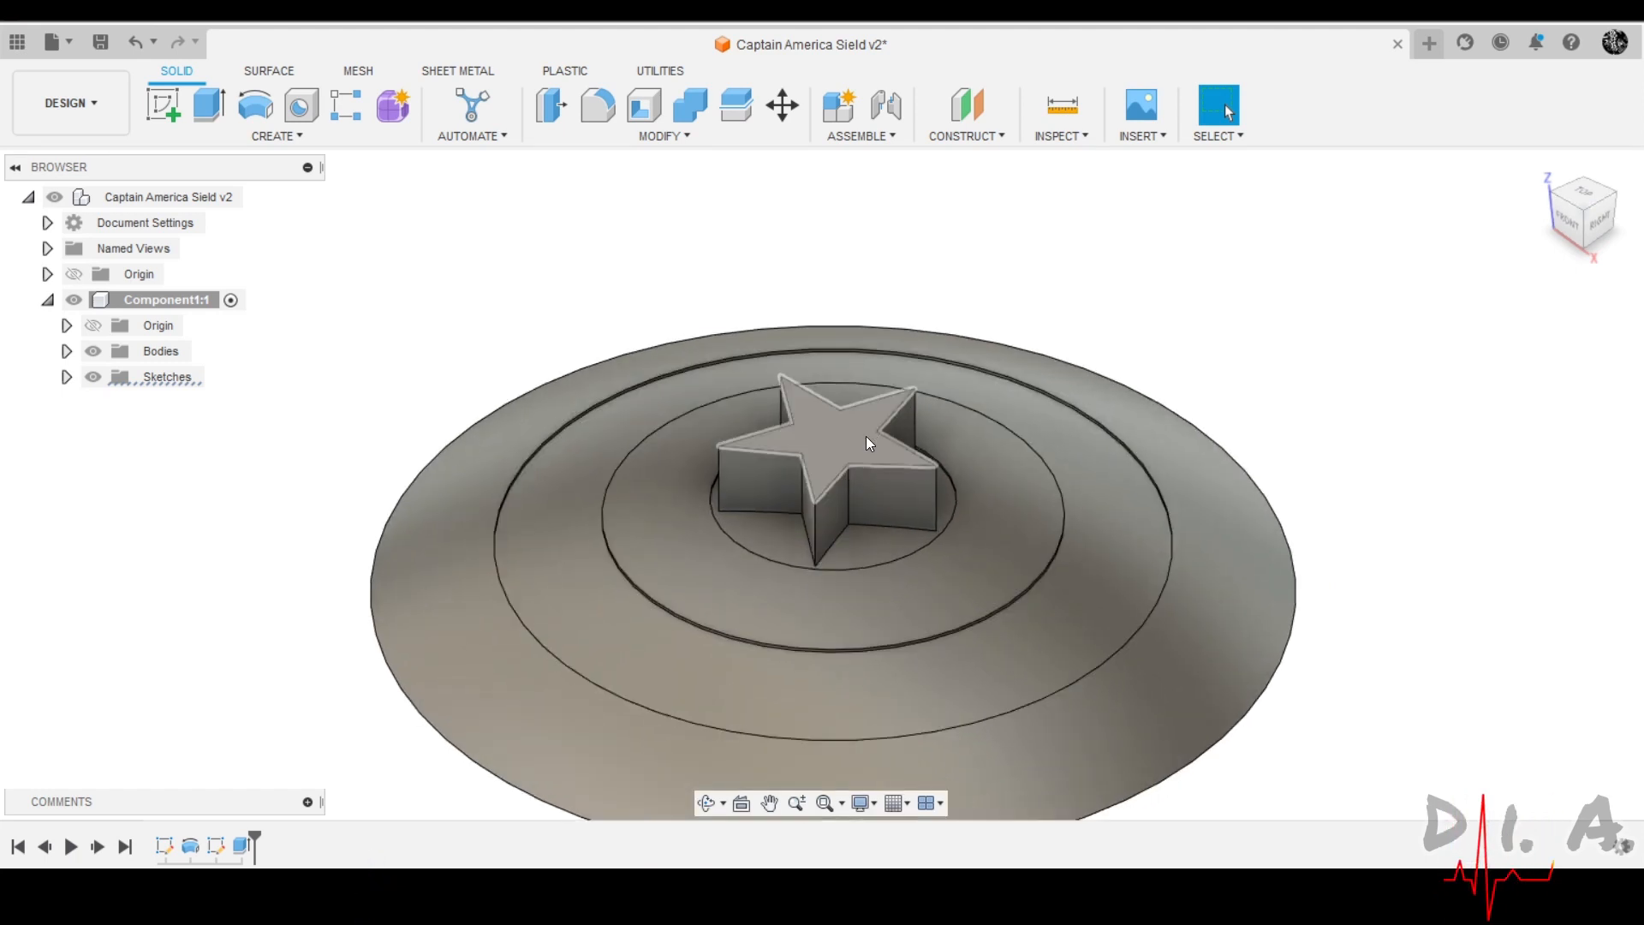
click(1569, 221)
scroll(867, 534, up, 5)
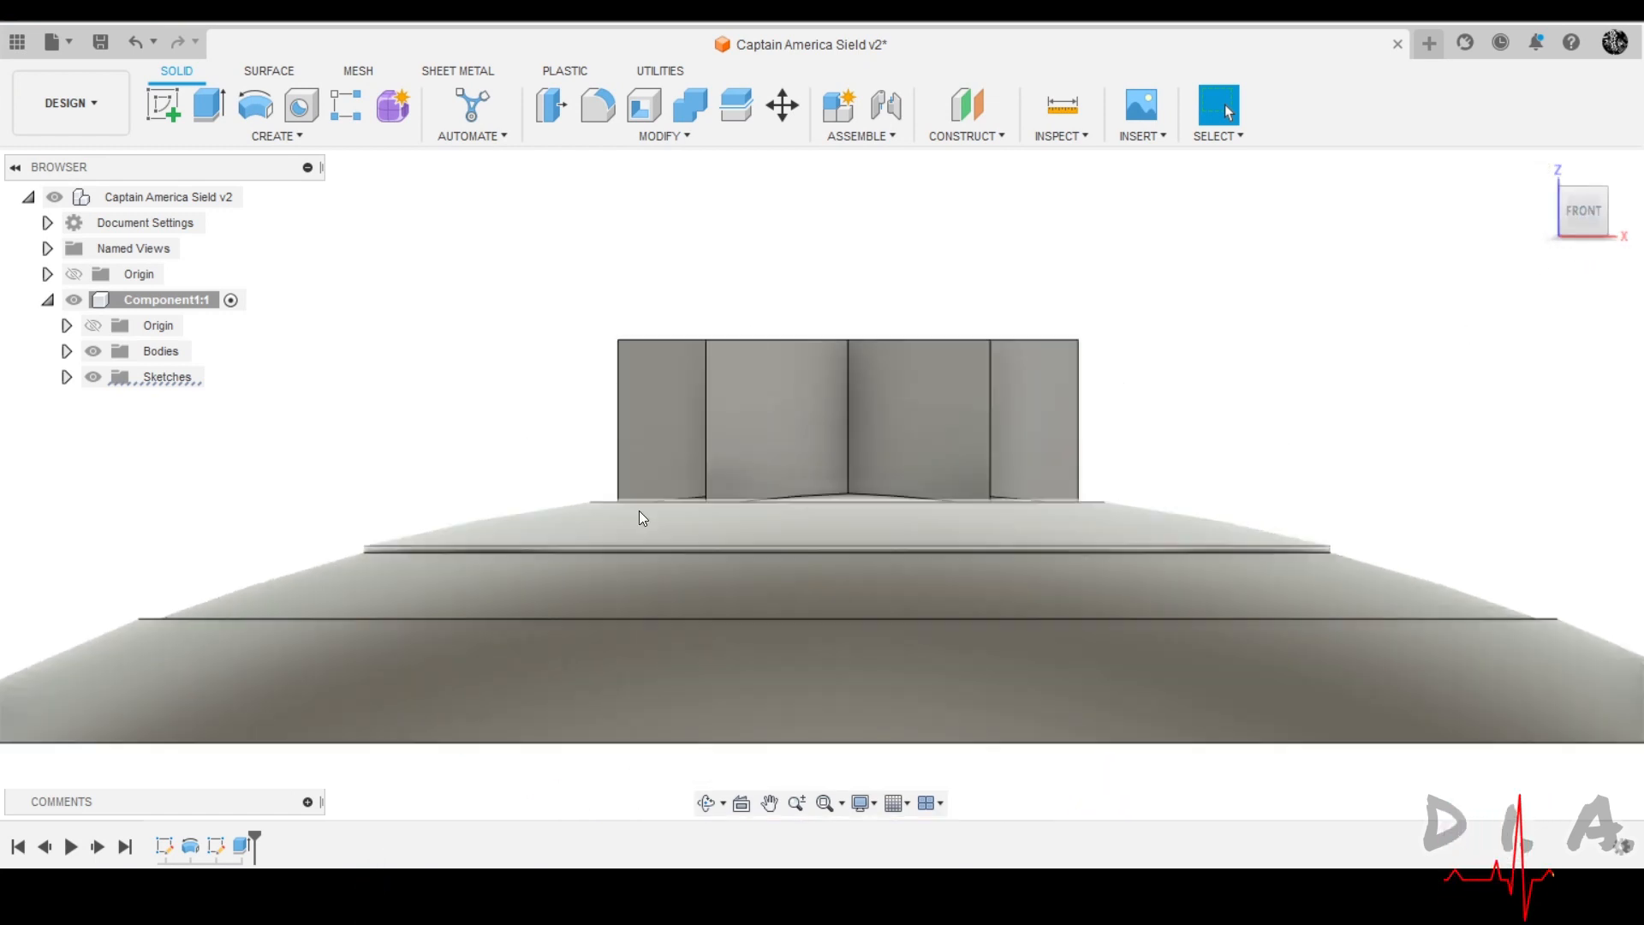
shift+middle_drag(640, 491, 650, 520)
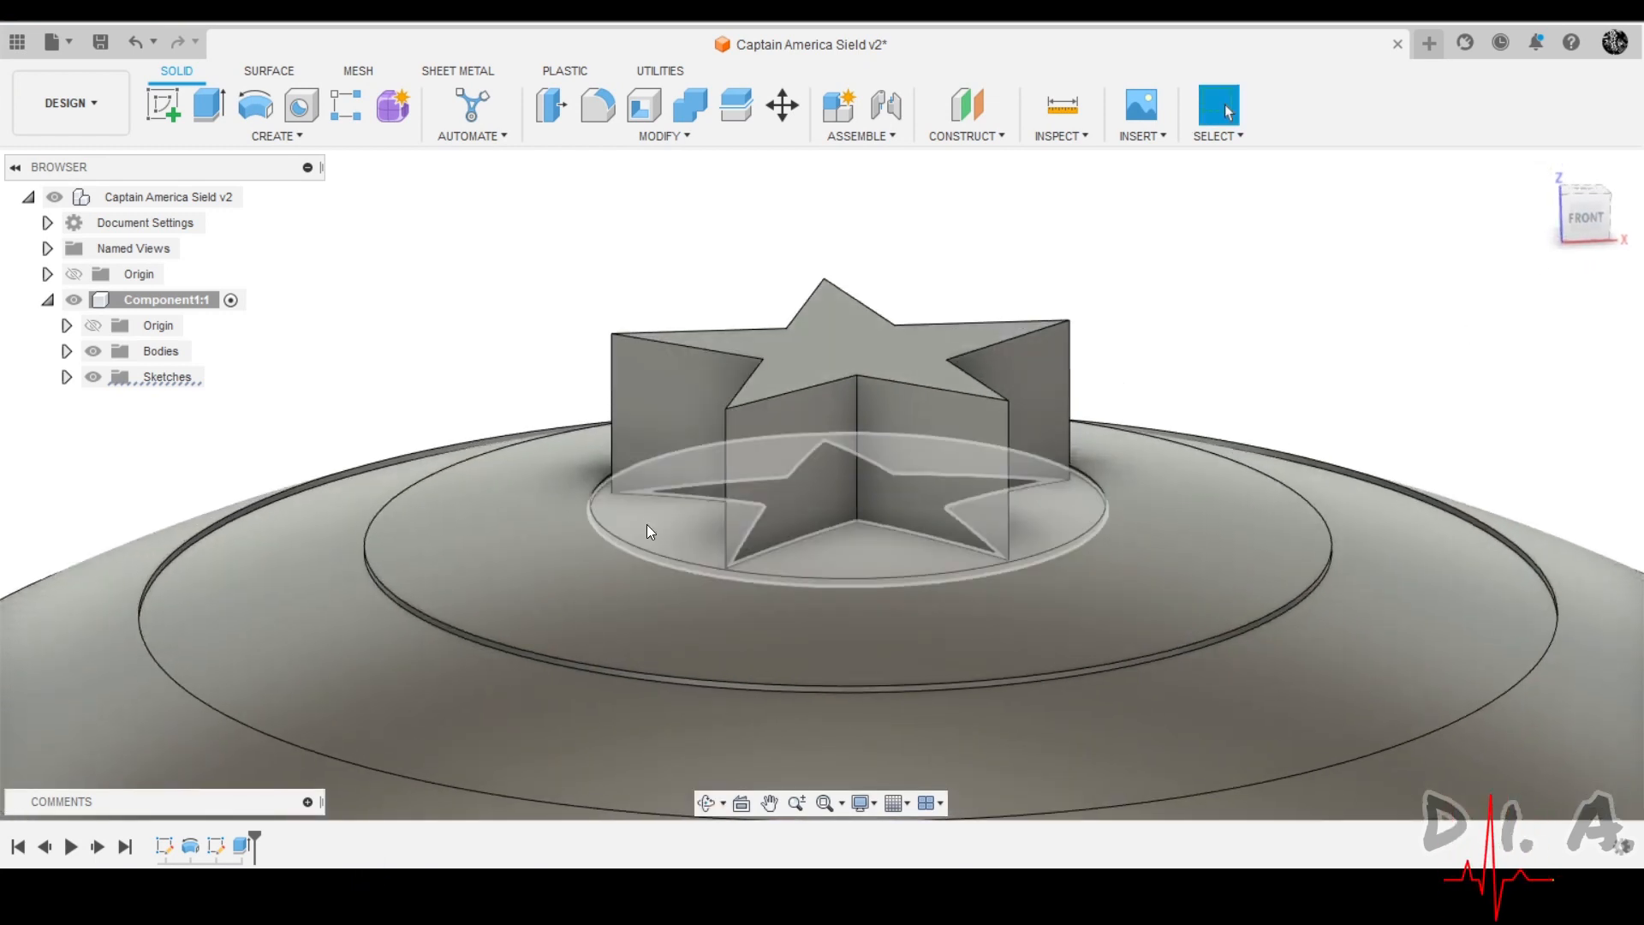
scroll(650, 527, down, 1)
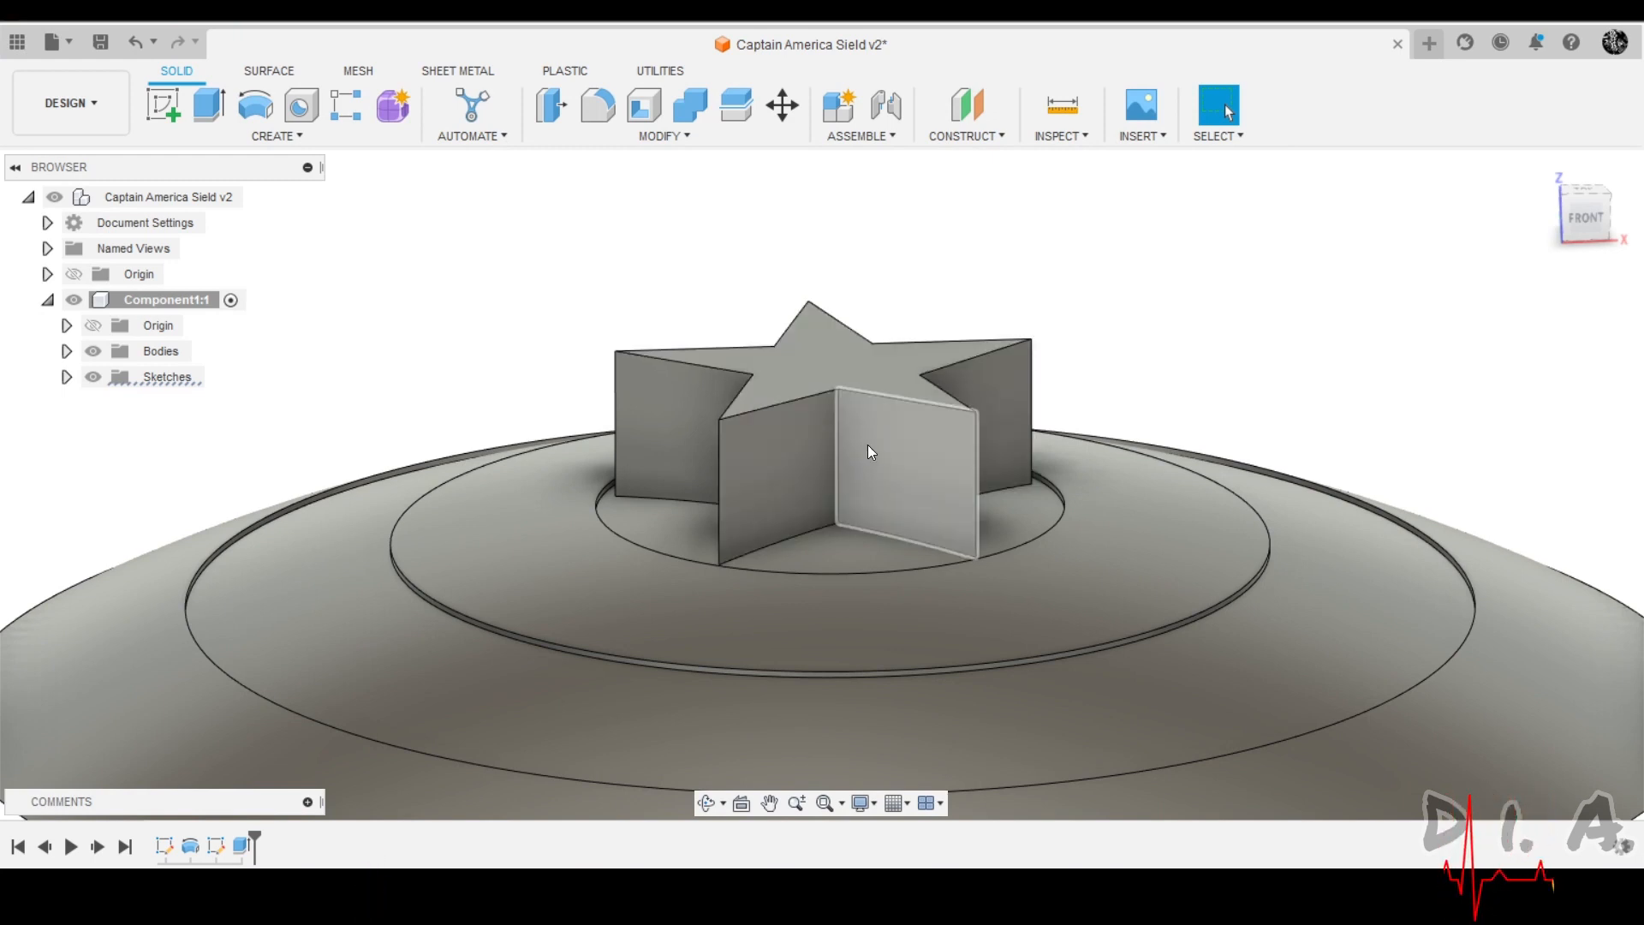
Create a new sketch on the vertical front origin plane through the shield's centre.
click(178, 101)
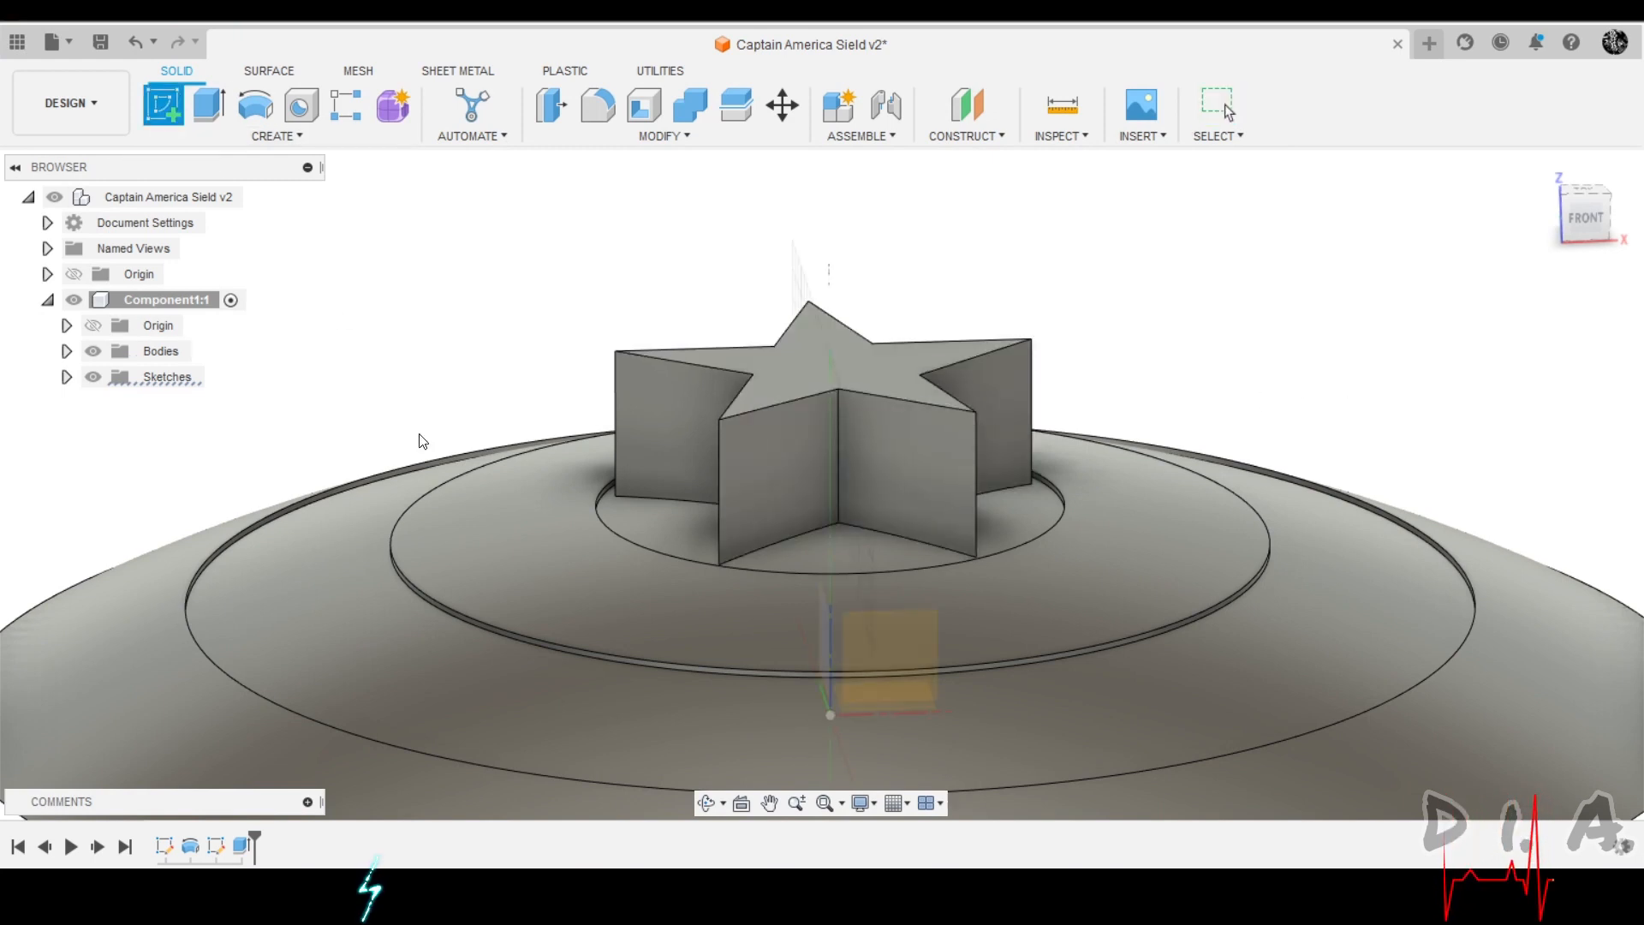
scroll(984, 531, down, 4)
scroll(1071, 524, down, 6)
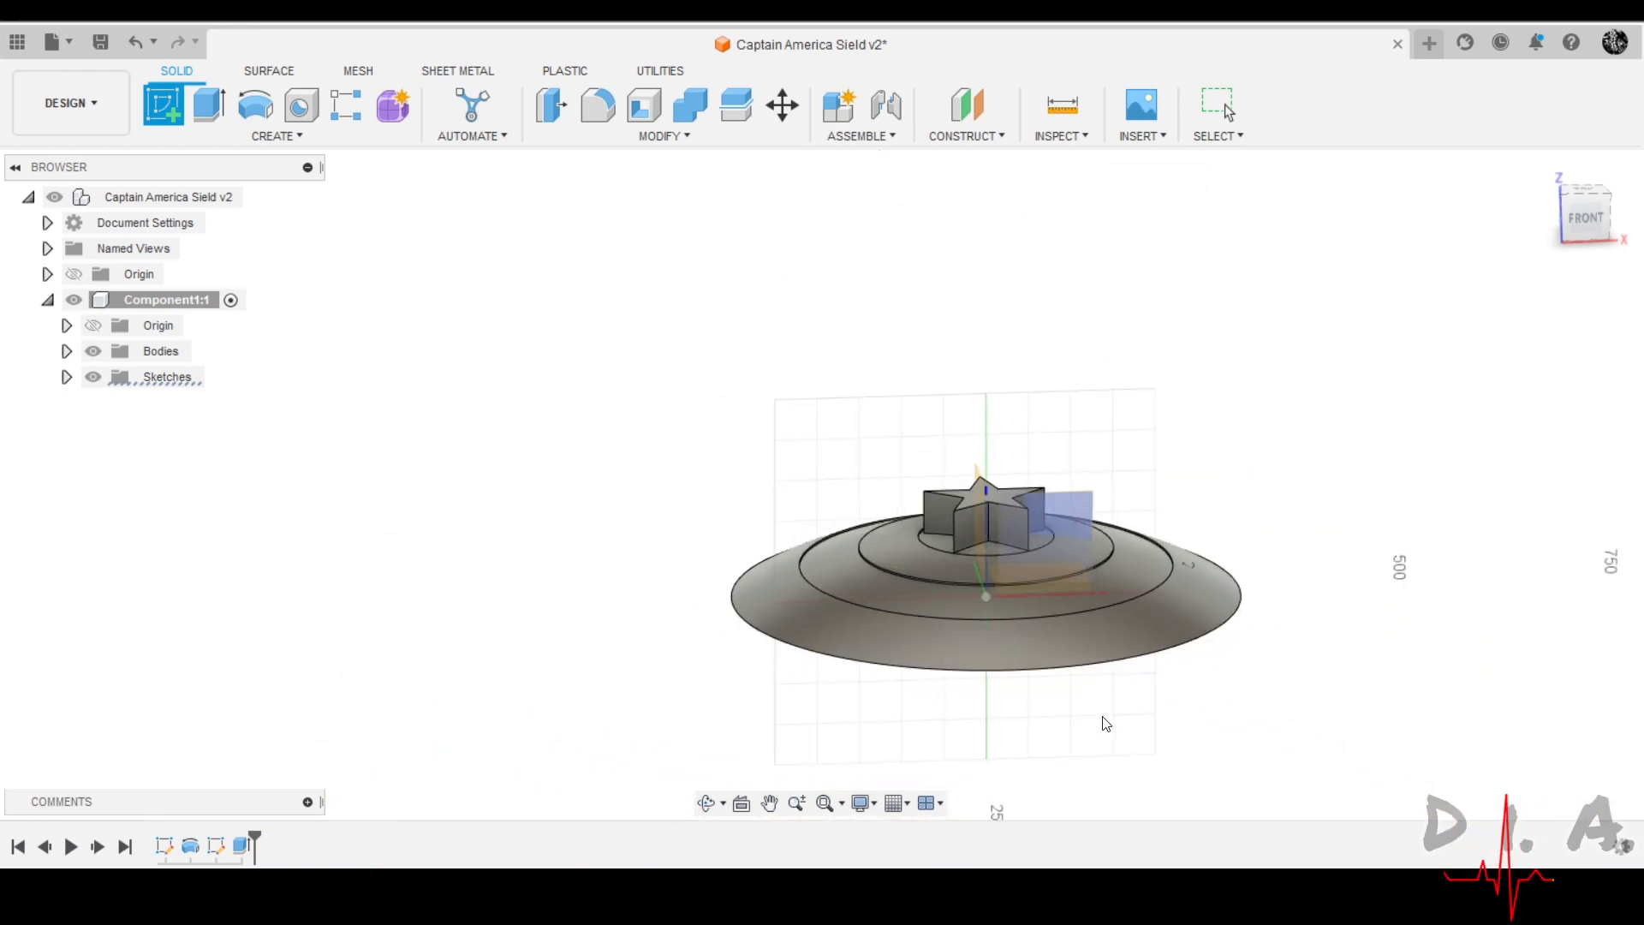
click(1126, 576)
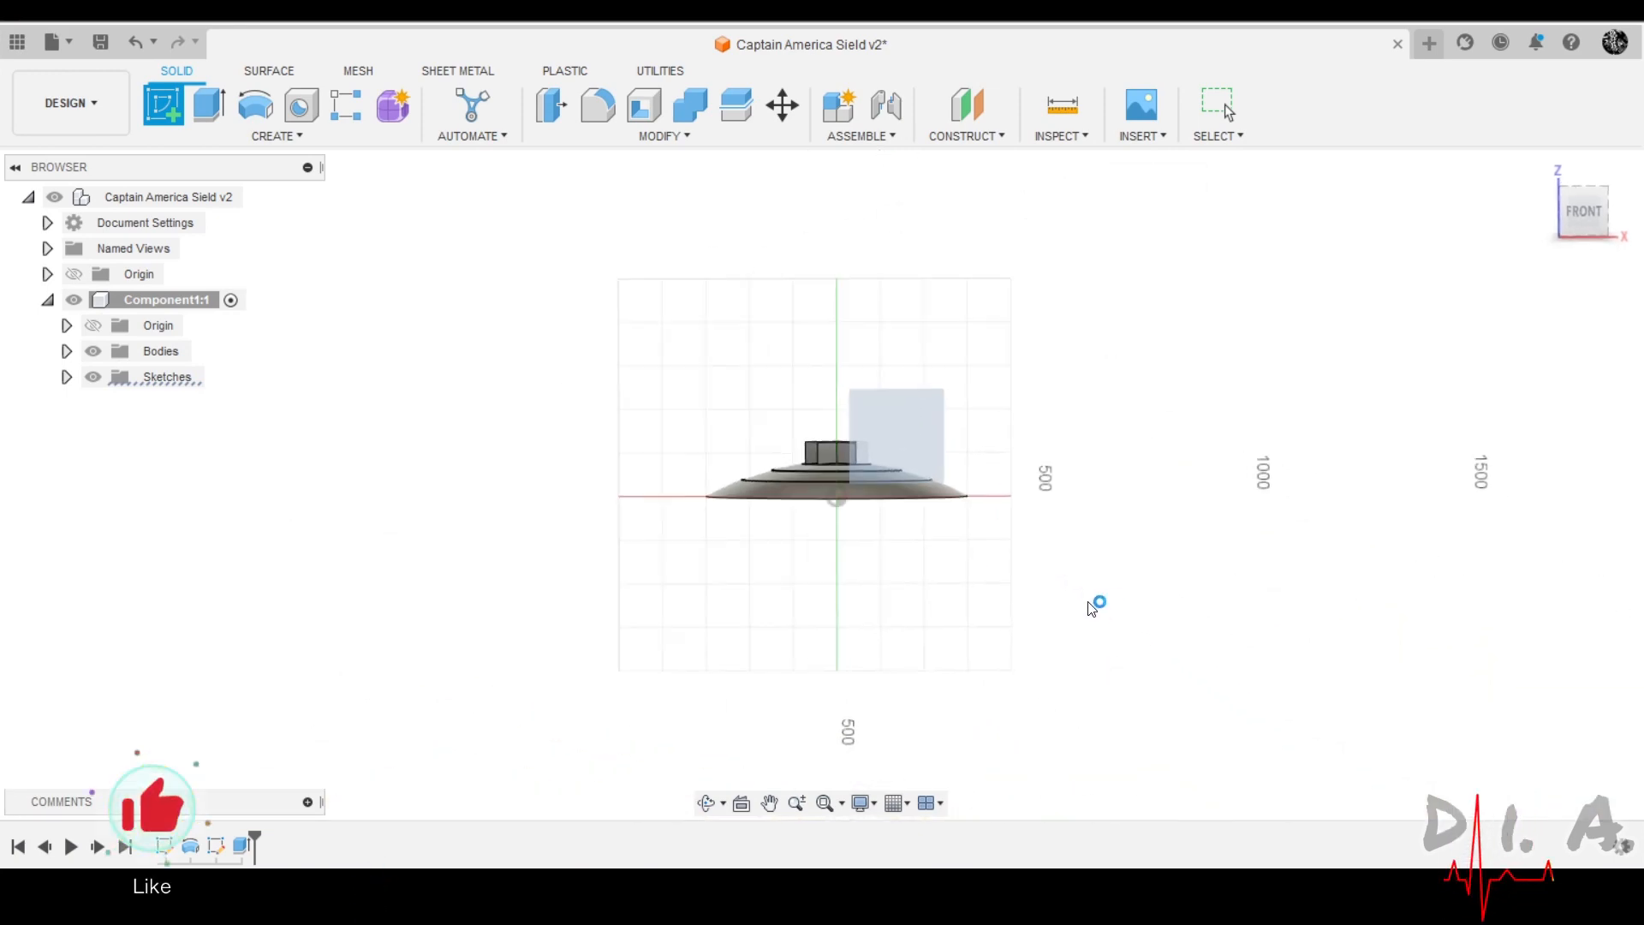
scroll(861, 463, up, 2)
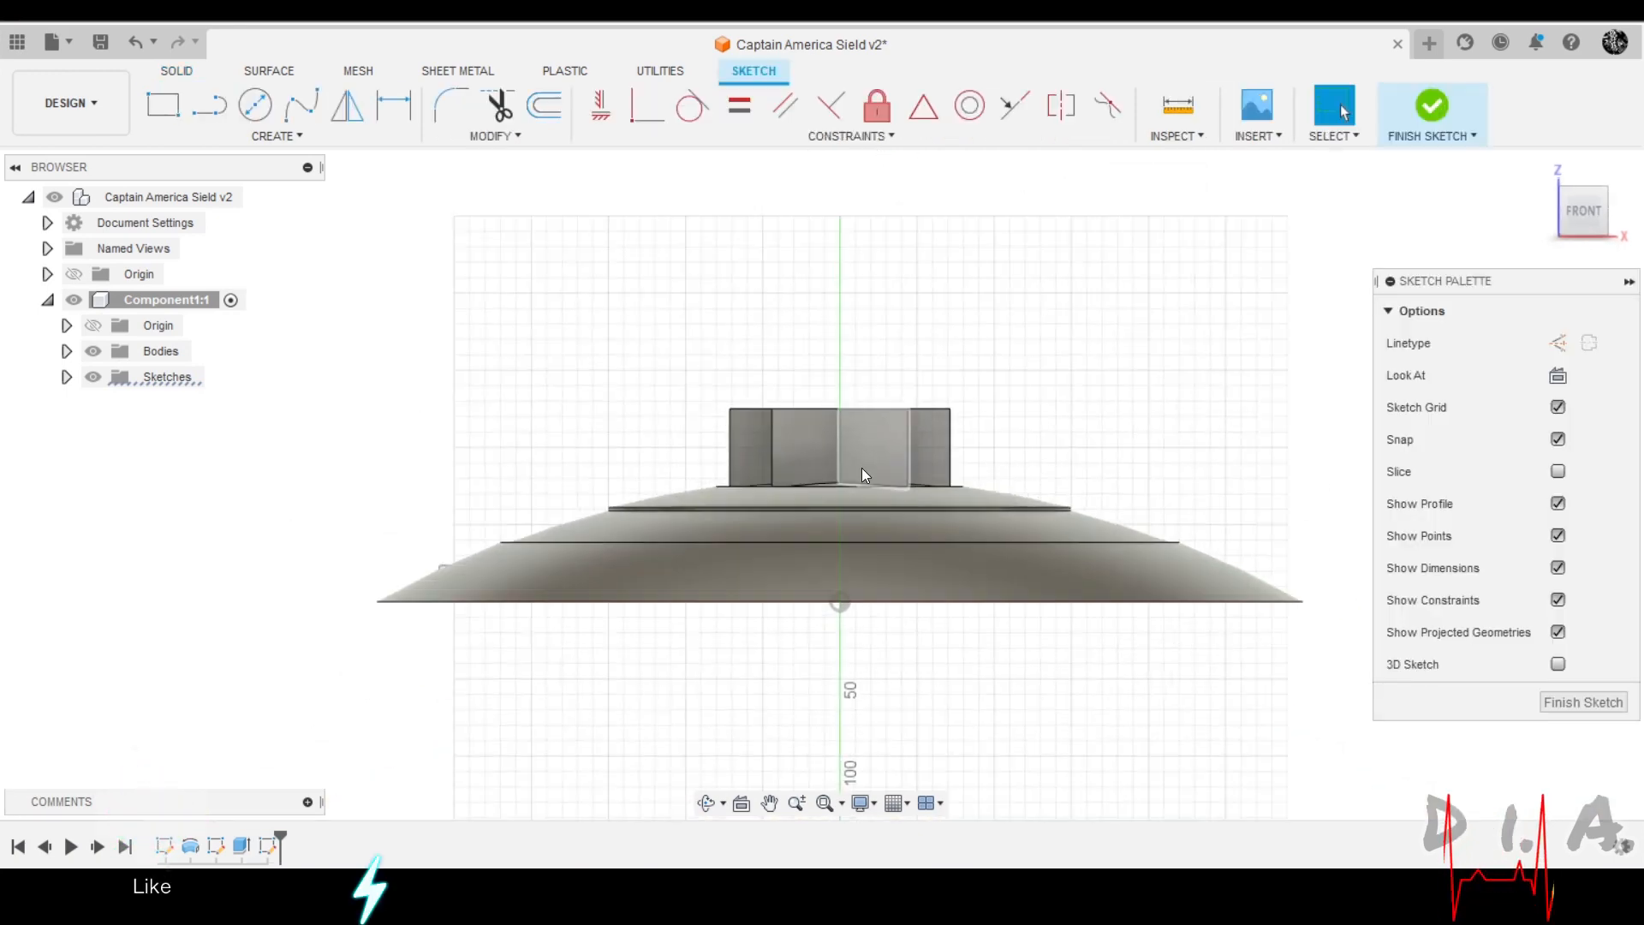
Intersect the shield's outermost ring, raised inner ring and underside faces with the sketch plane to bring their profile curves into the sketch.
click(230, 137)
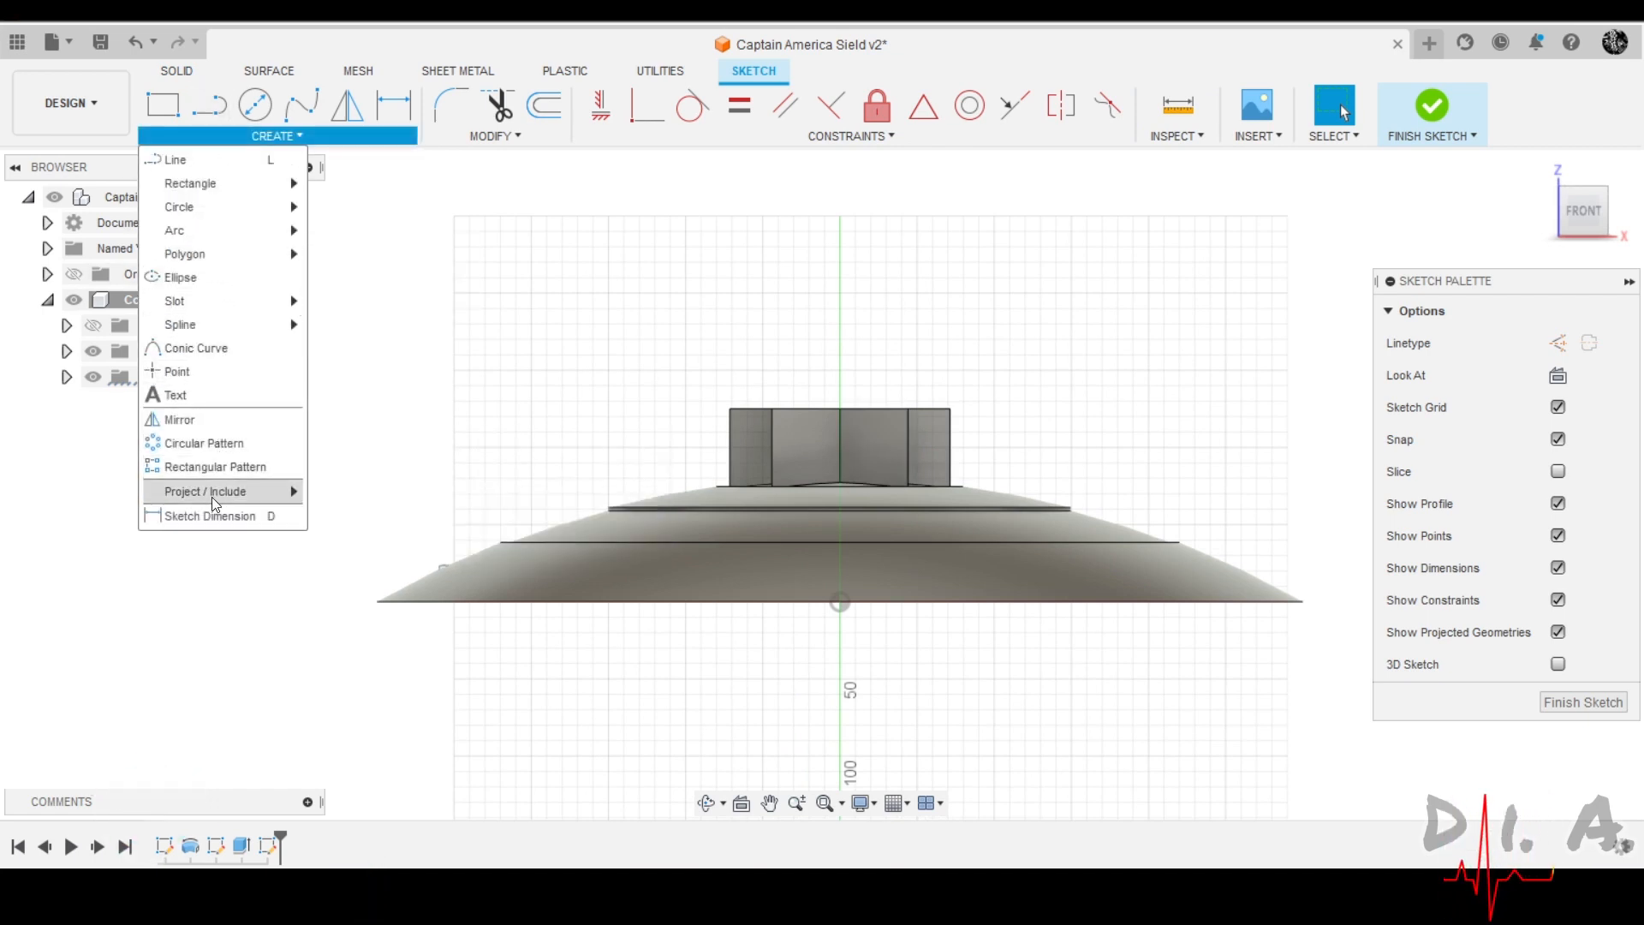
mouse_move(212, 496)
click(358, 520)
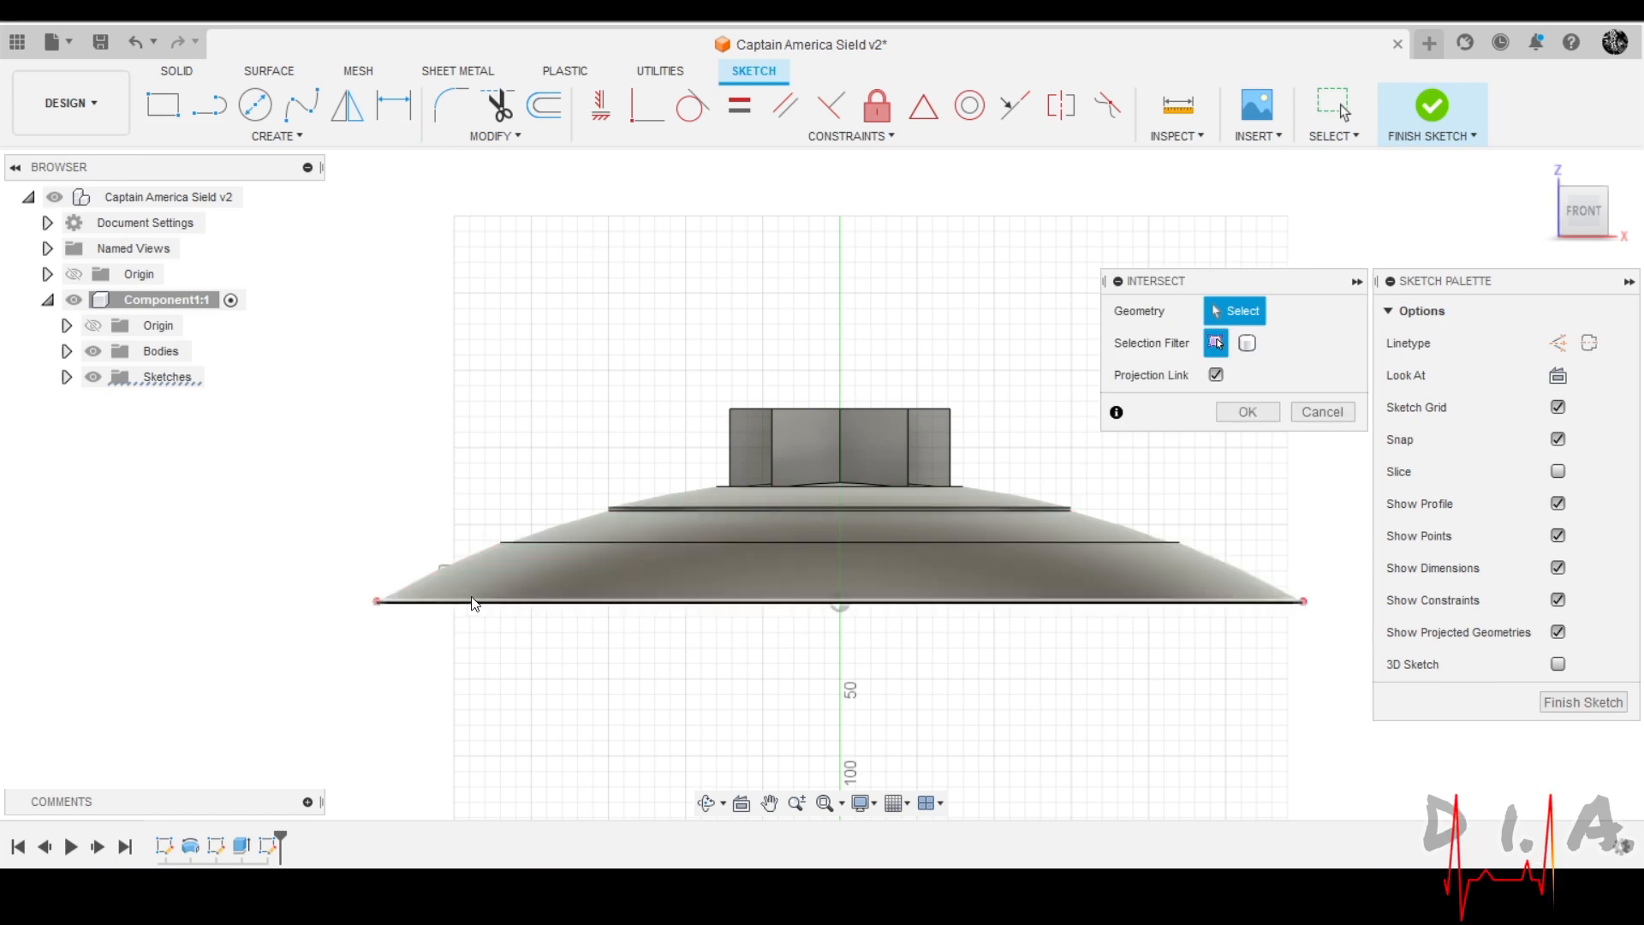
click(465, 564)
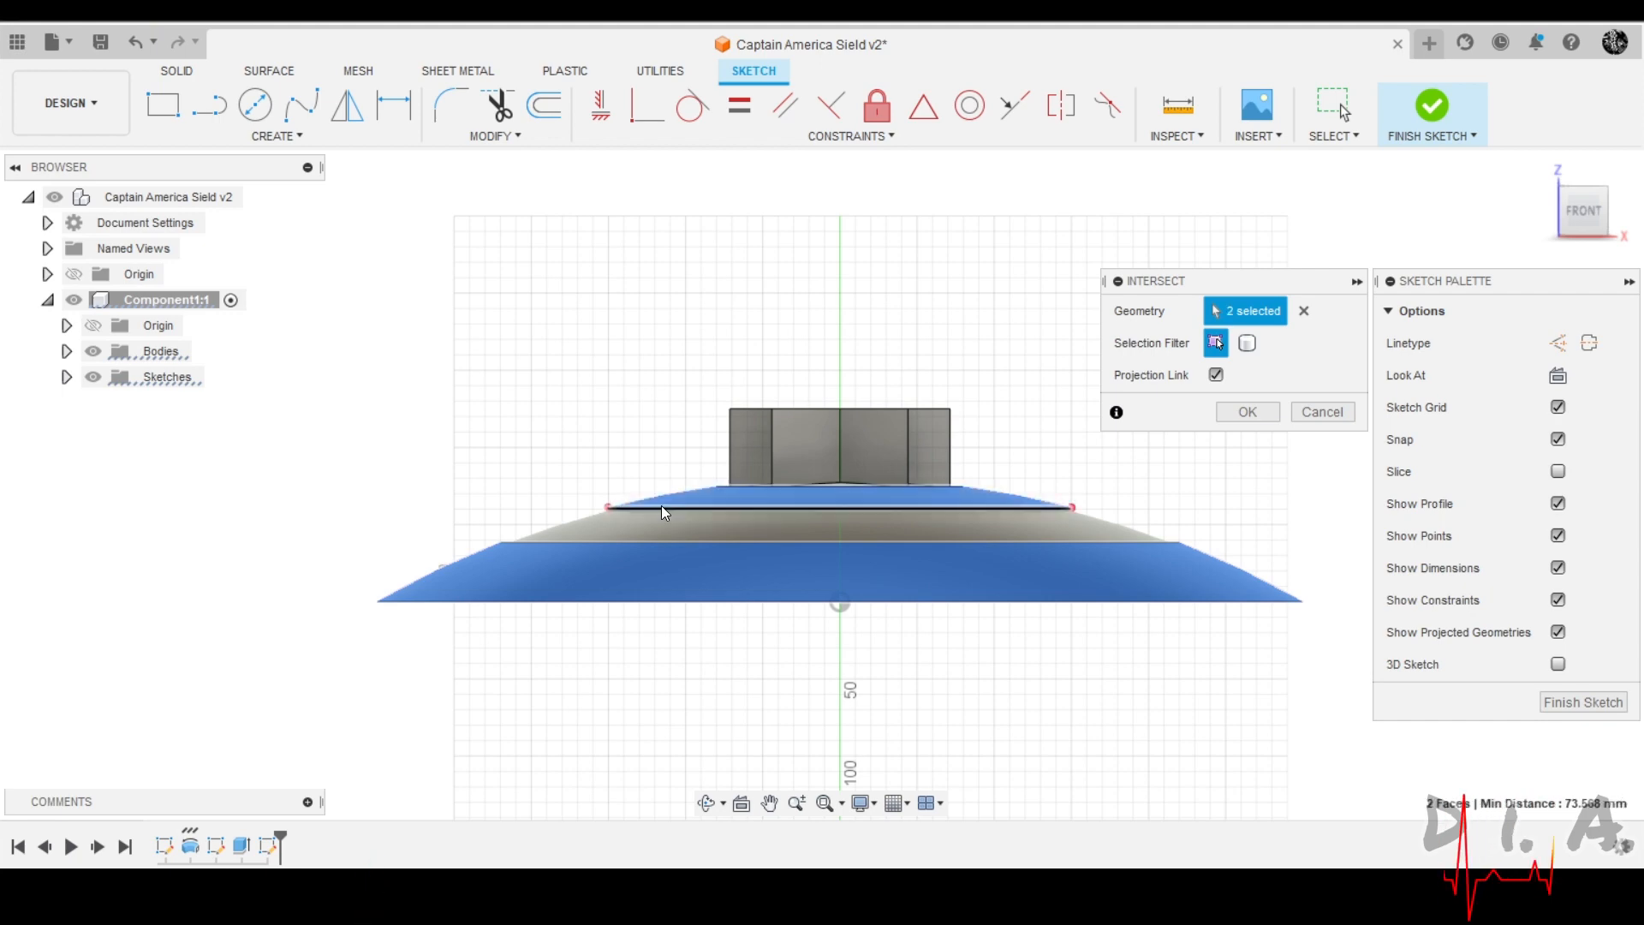
click(878, 504)
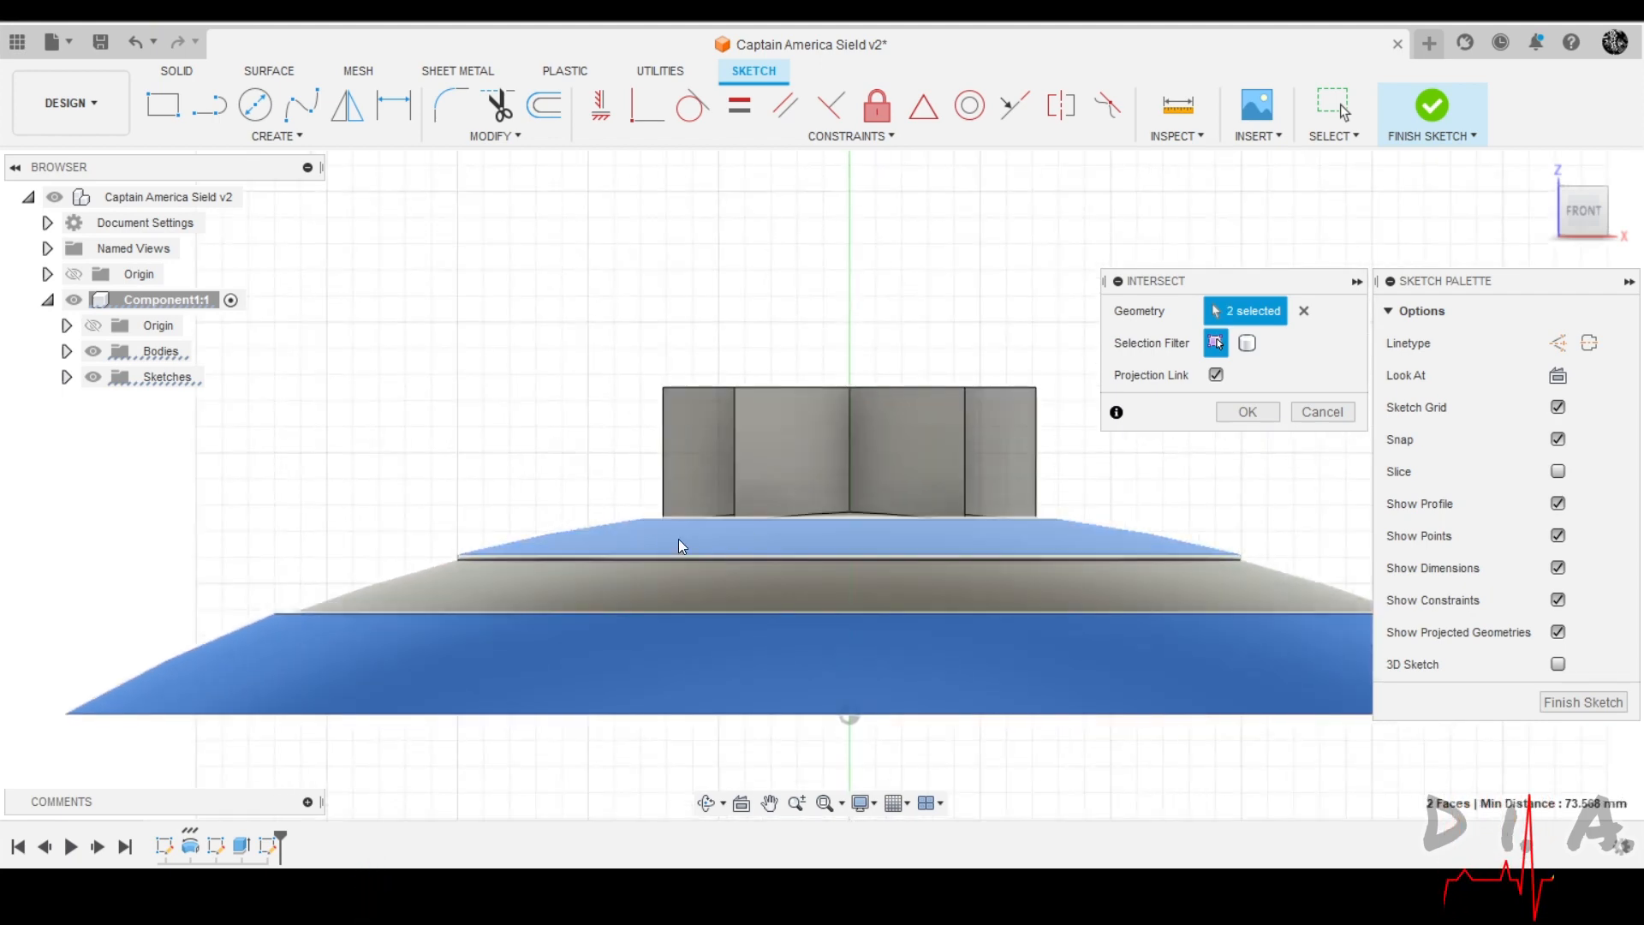
scroll(476, 552, down, 3)
shift+middle_drag(507, 531, 492, 465)
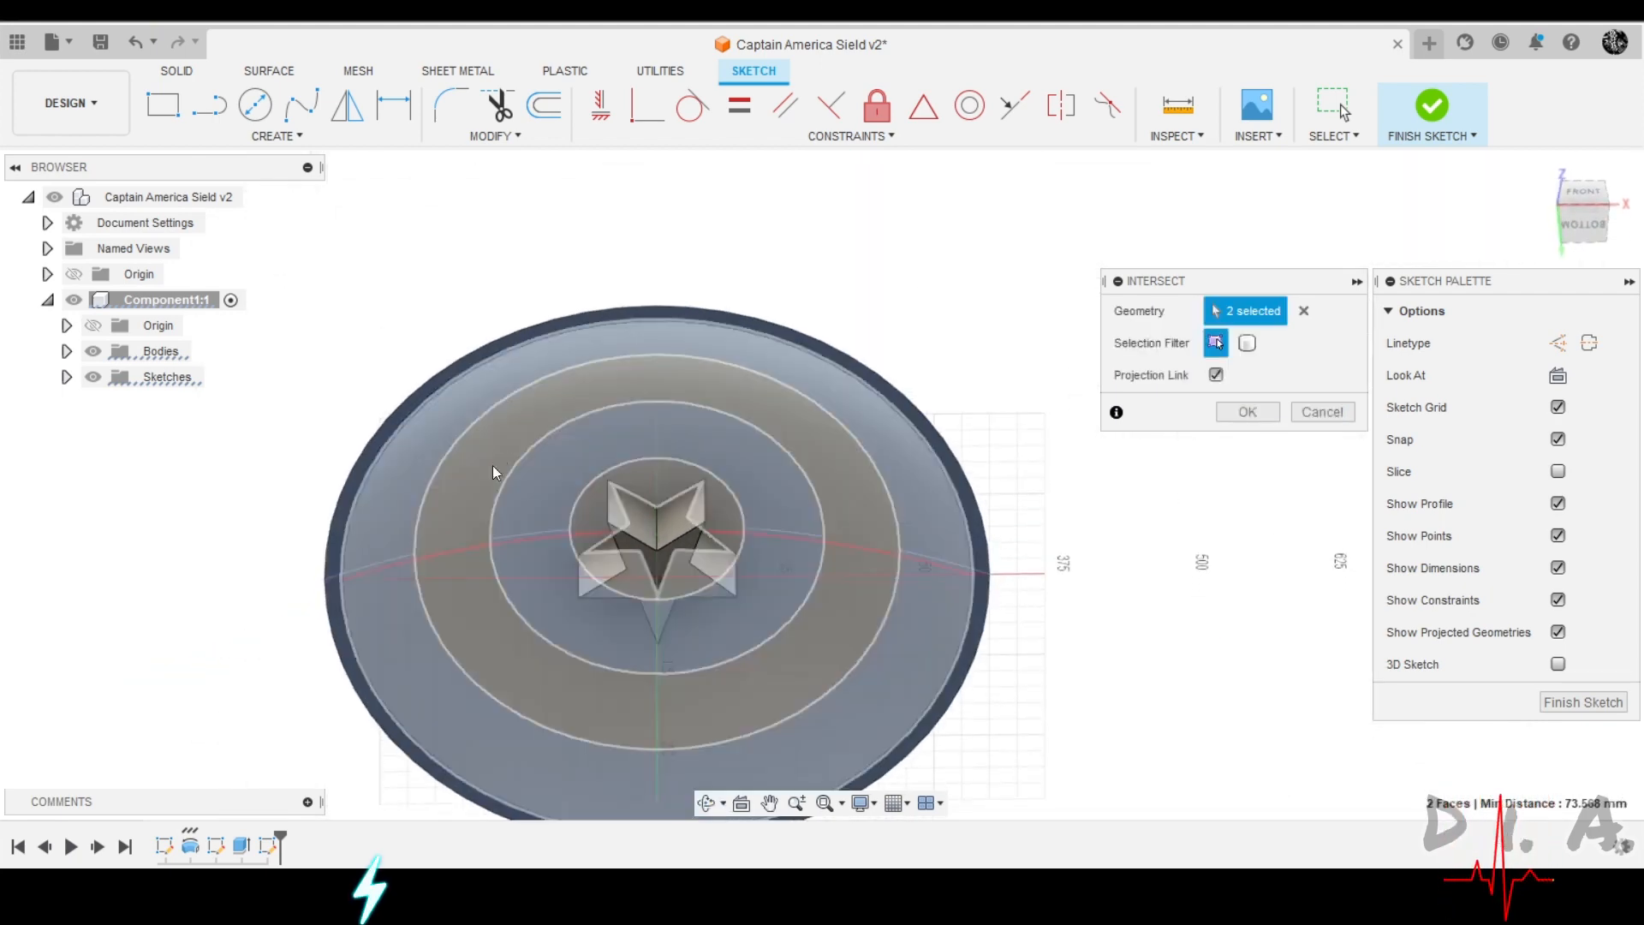
click(953, 592)
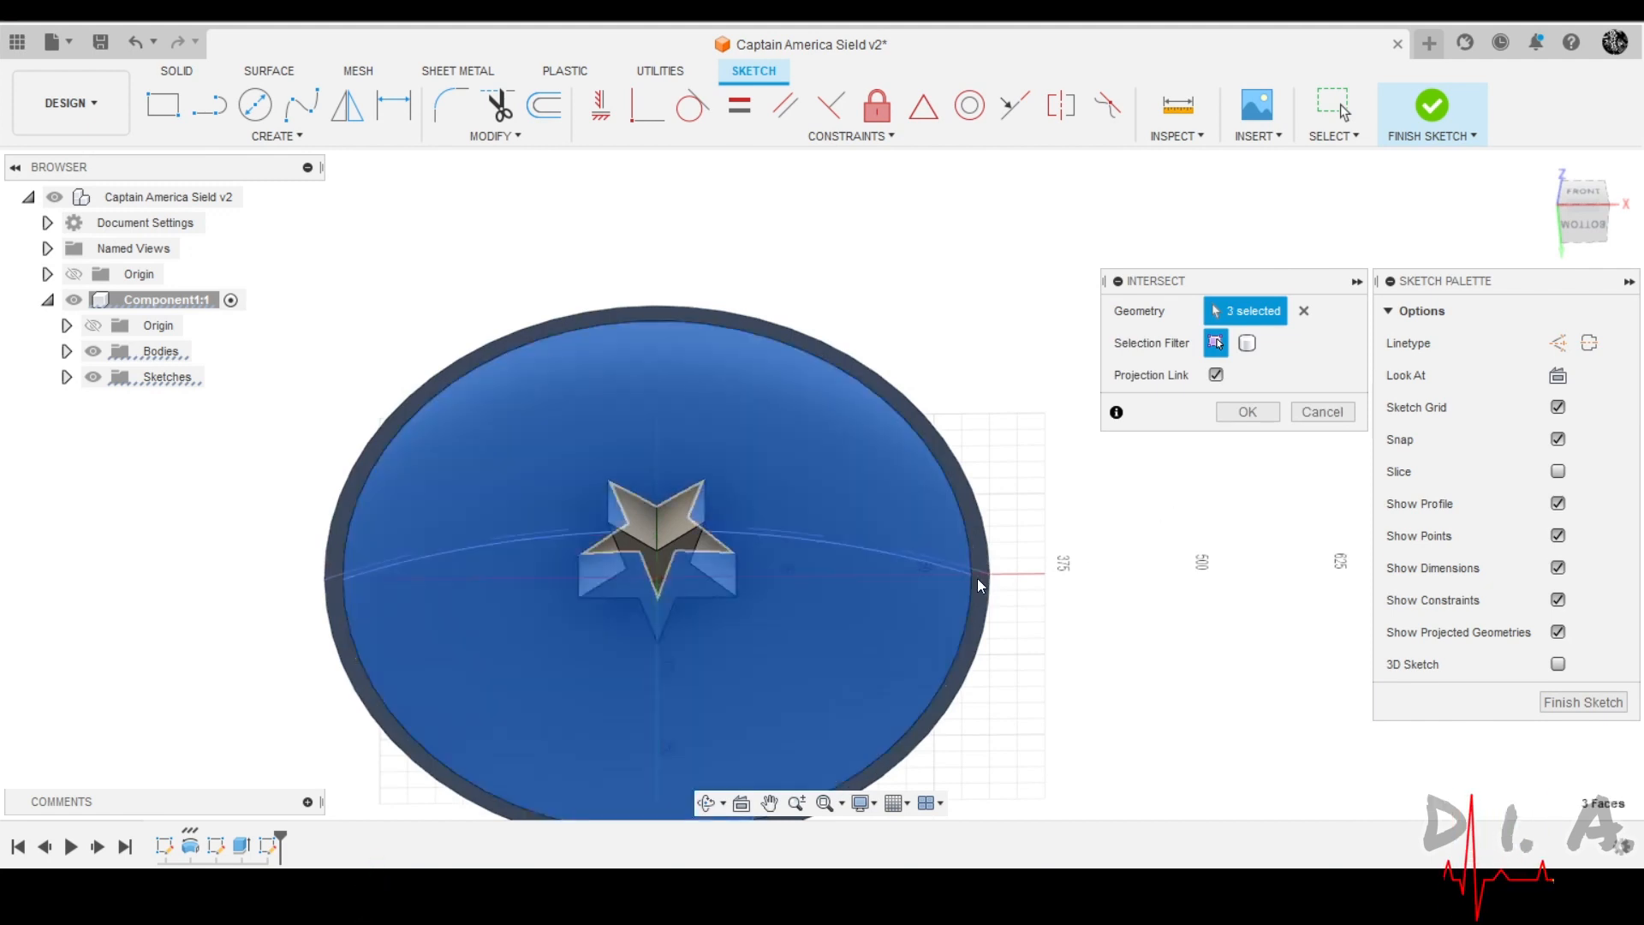
shift+middle_drag(952, 593, 725, 664)
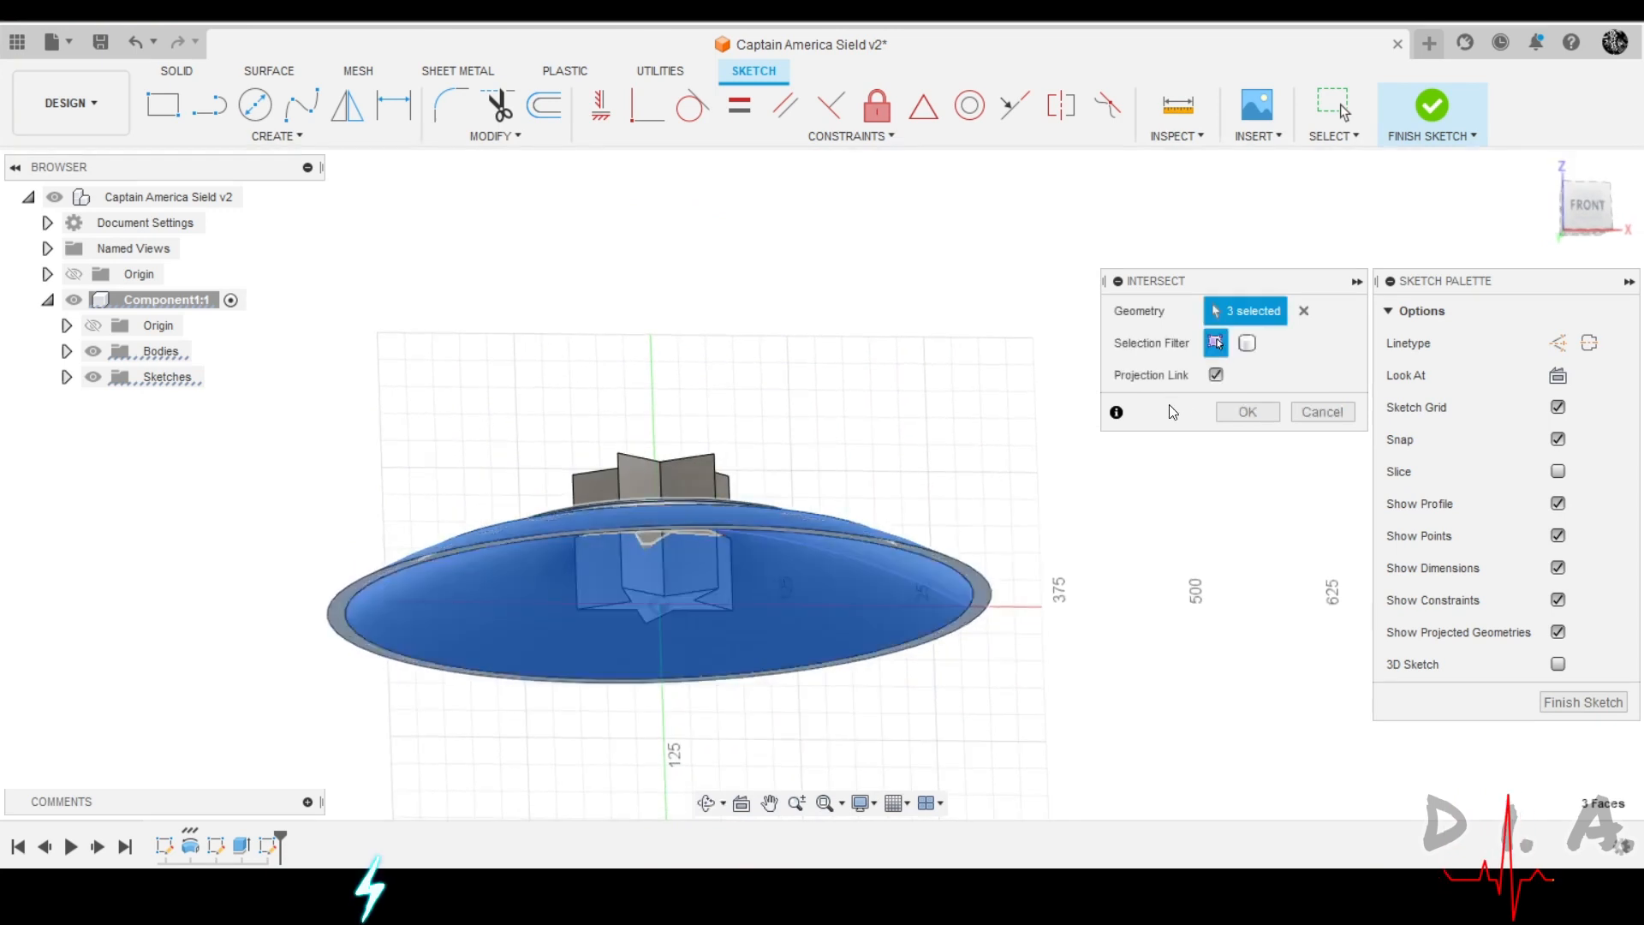
click(1246, 412)
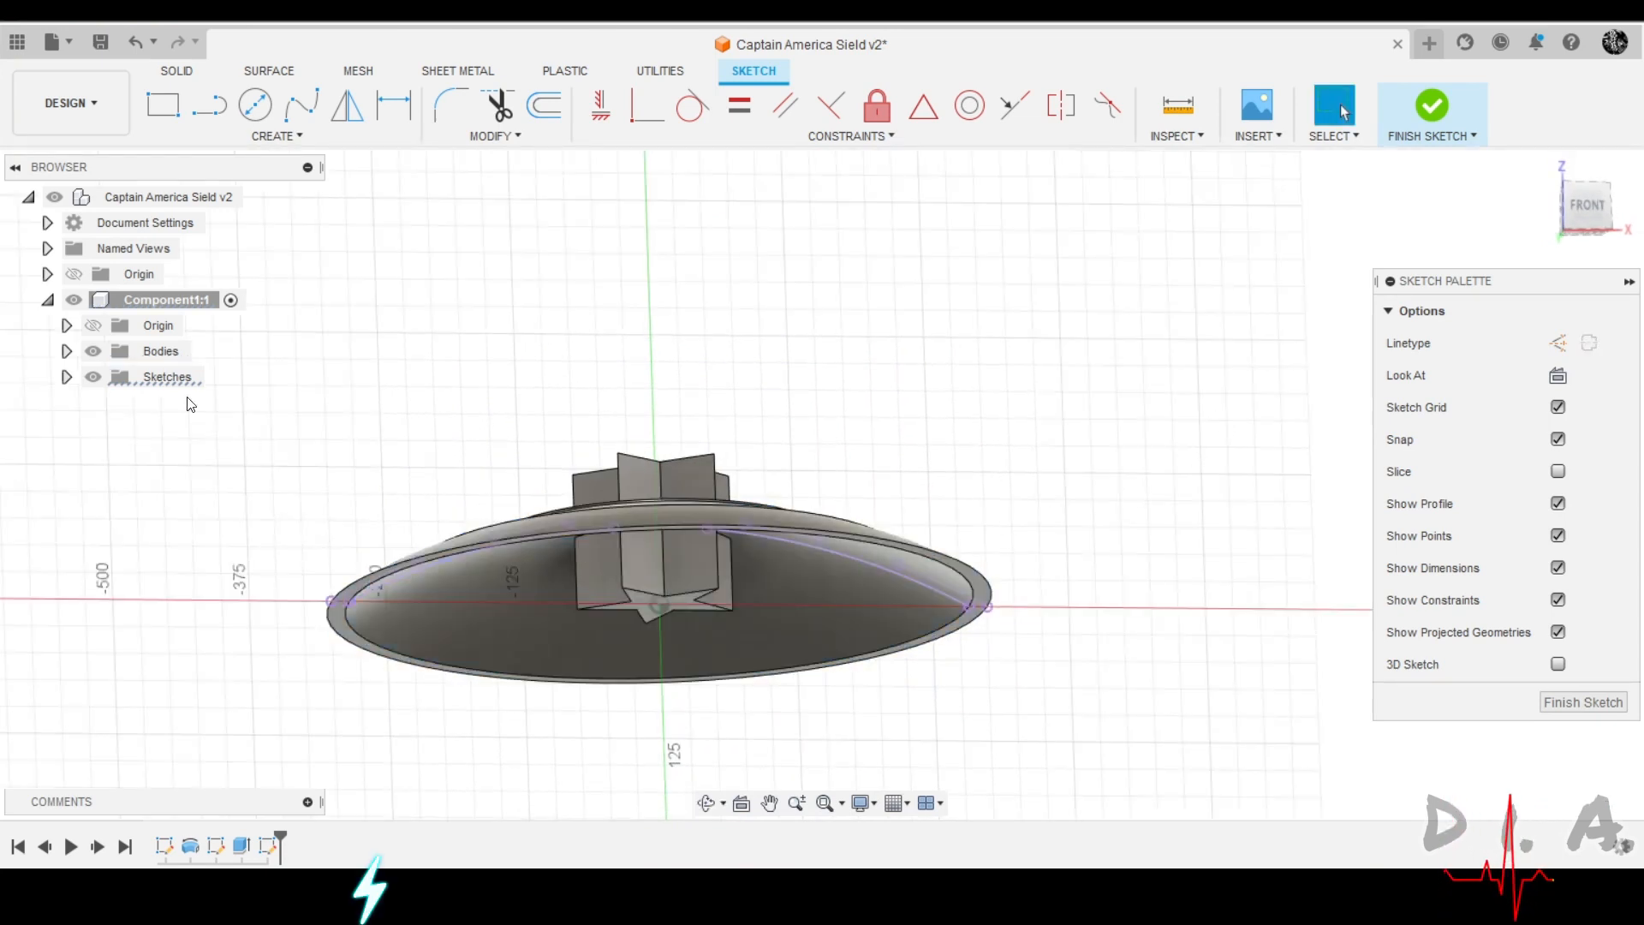
Hide the bodies of Component1, leaving only the intersected sketch curves on display.
click(94, 352)
shift+middle_drag(719, 405, 730, 399)
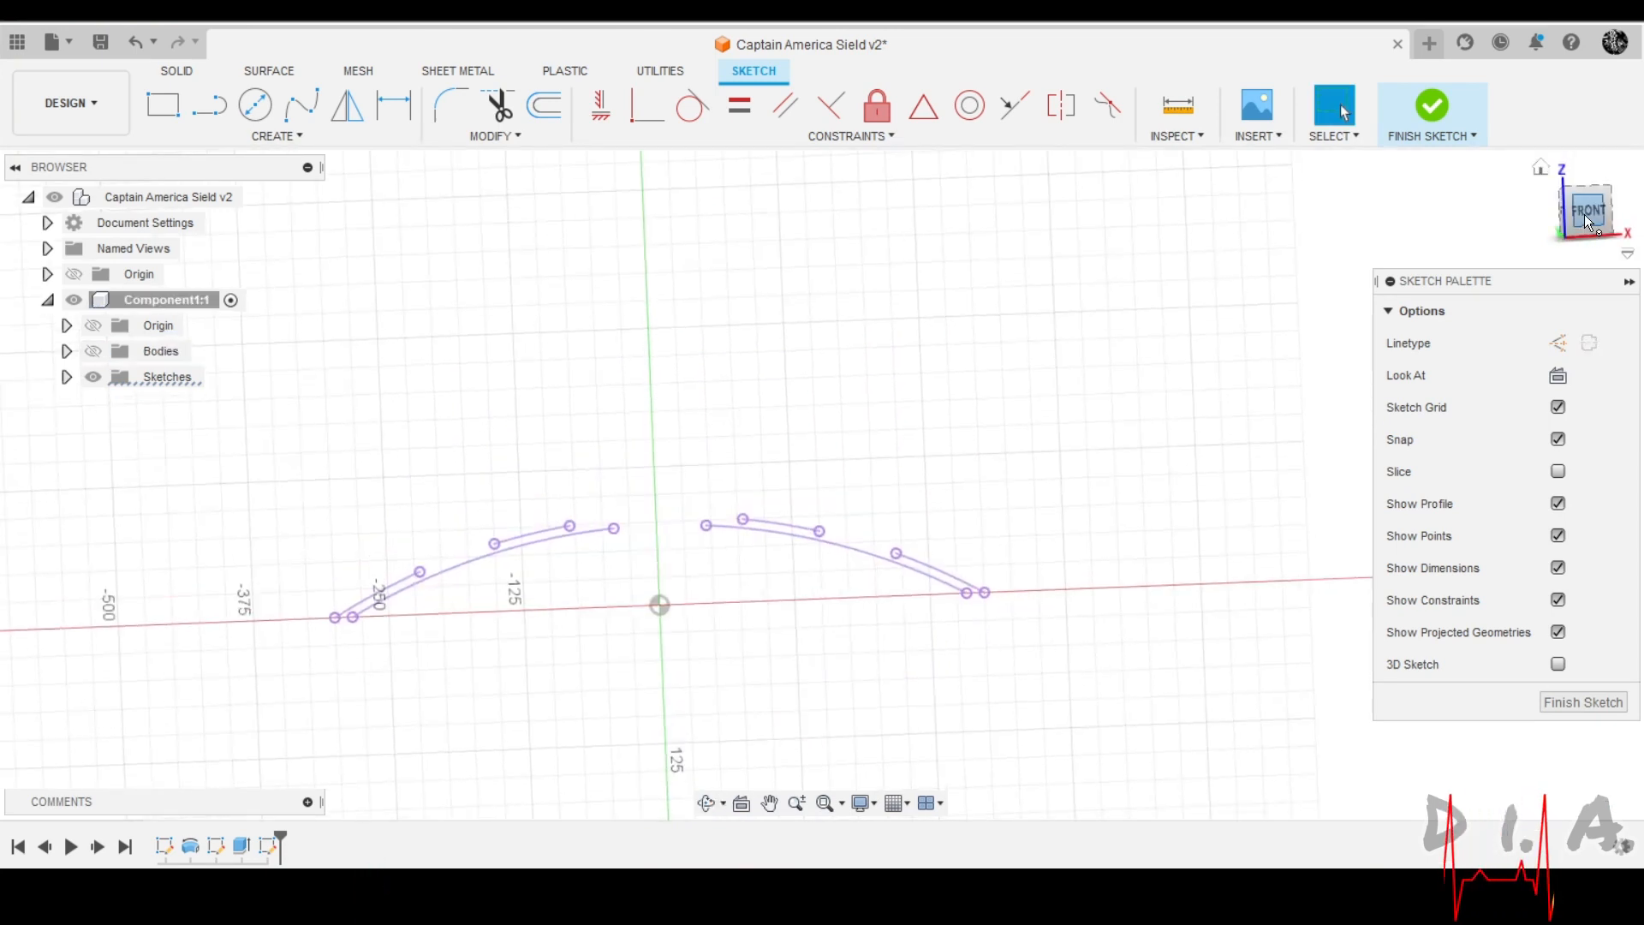
click(1585, 214)
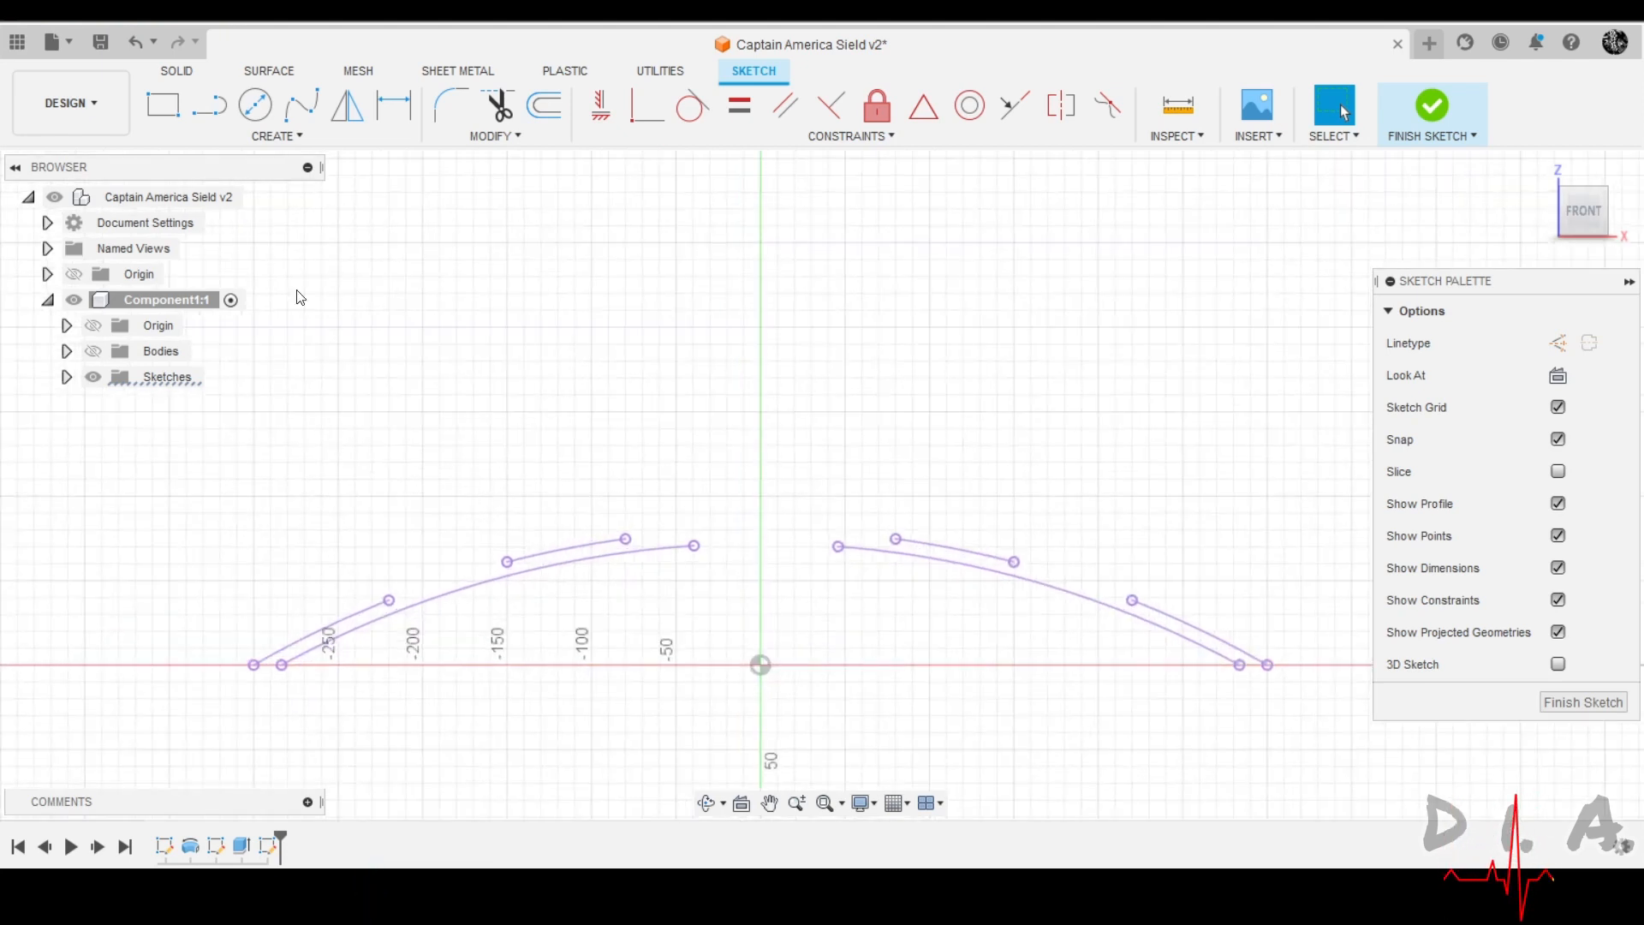
Draw a centre-diameter circle about 150 mm across, just below the origin and the intersected shield arcs.
click(533, 136)
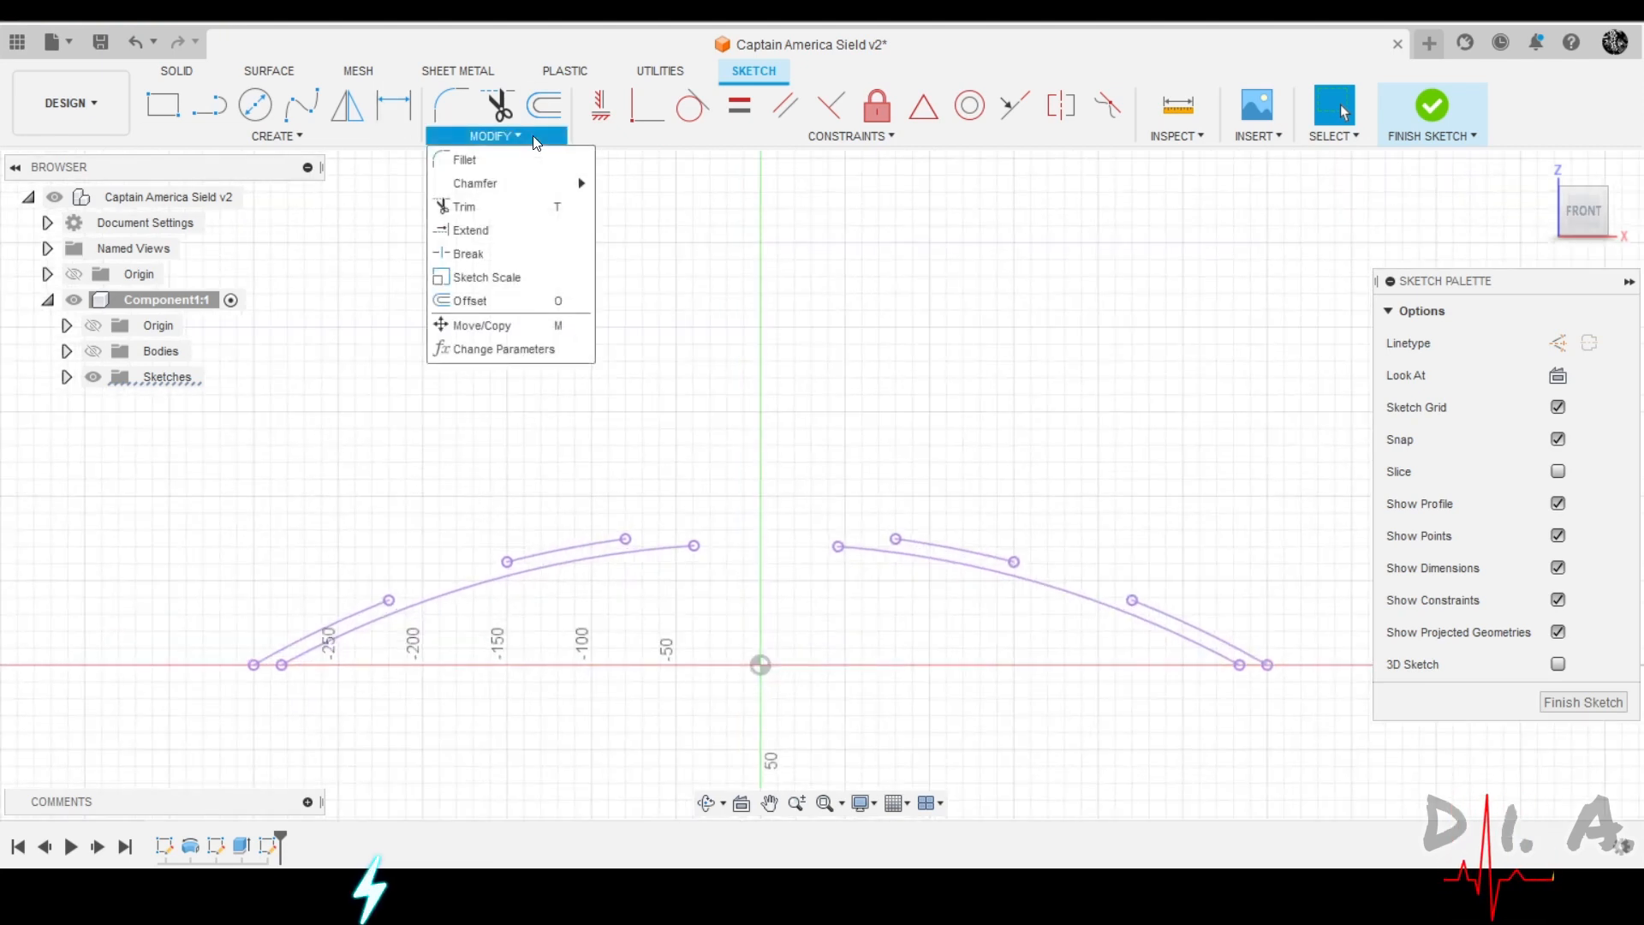
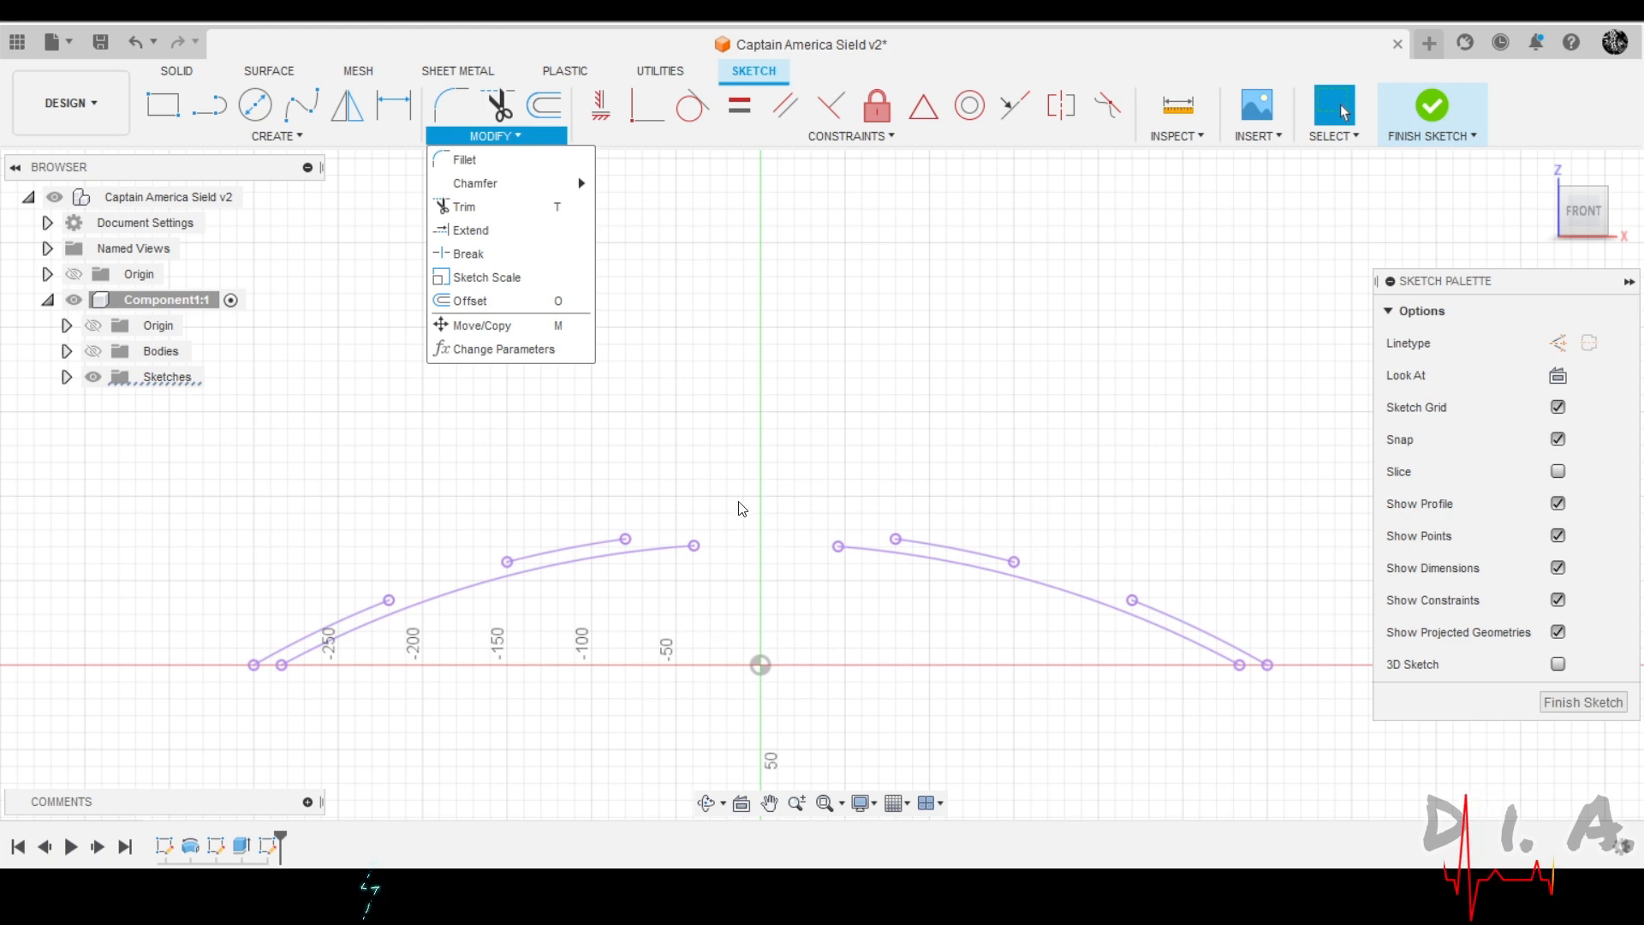
click(277, 135)
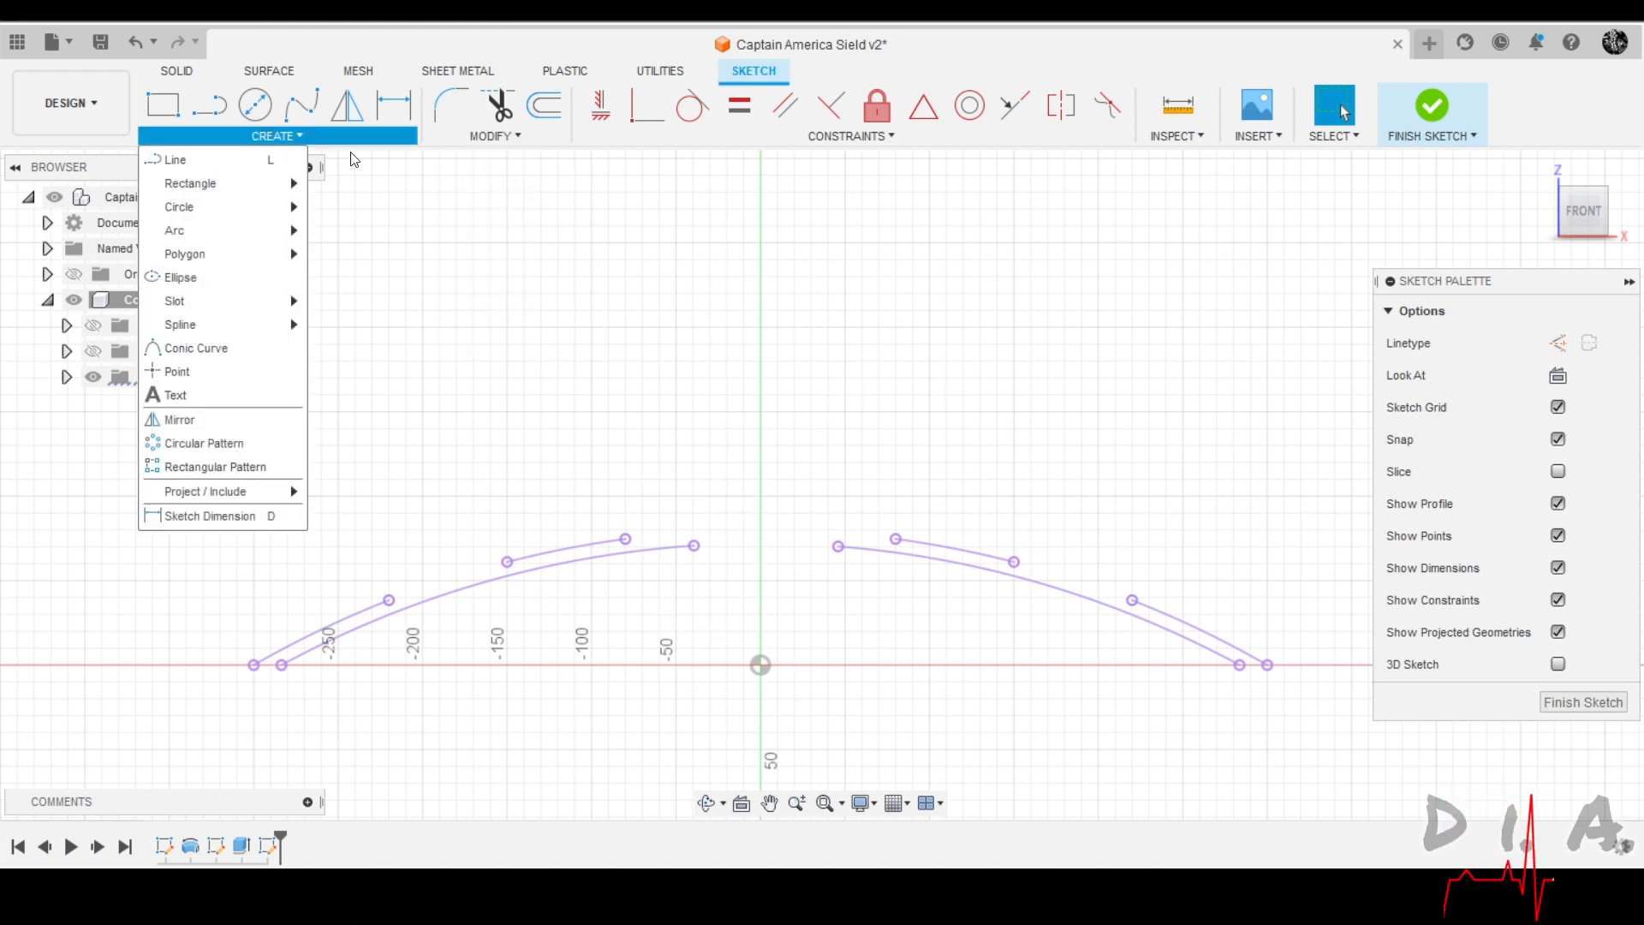
click(248, 111)
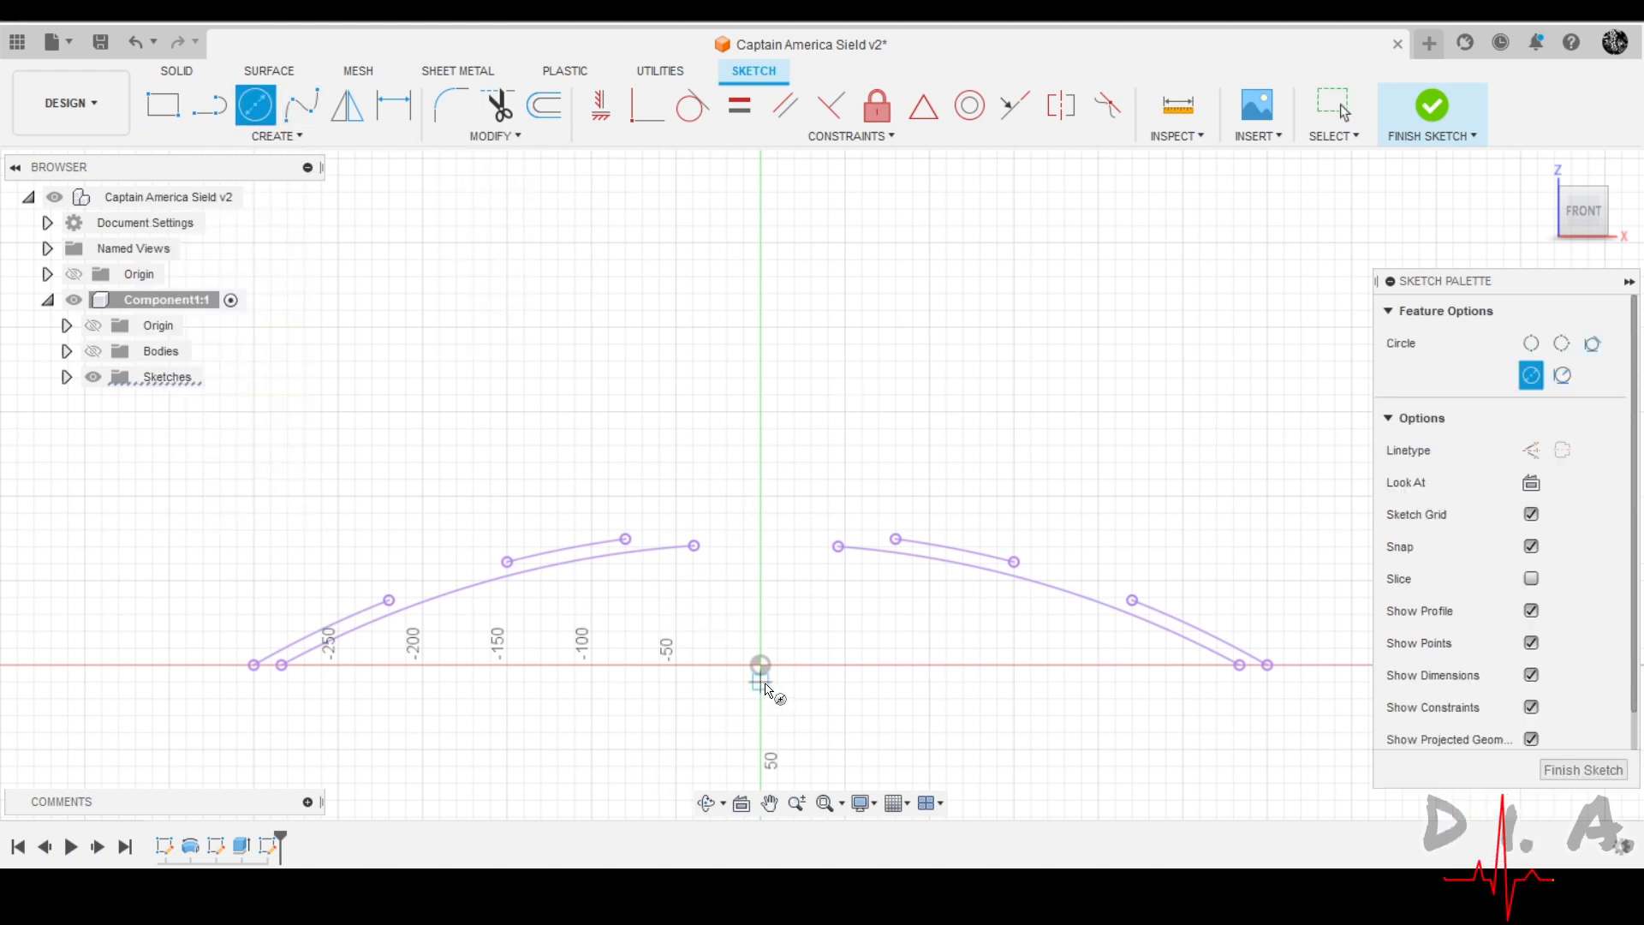
scroll(633, 407, down, 5)
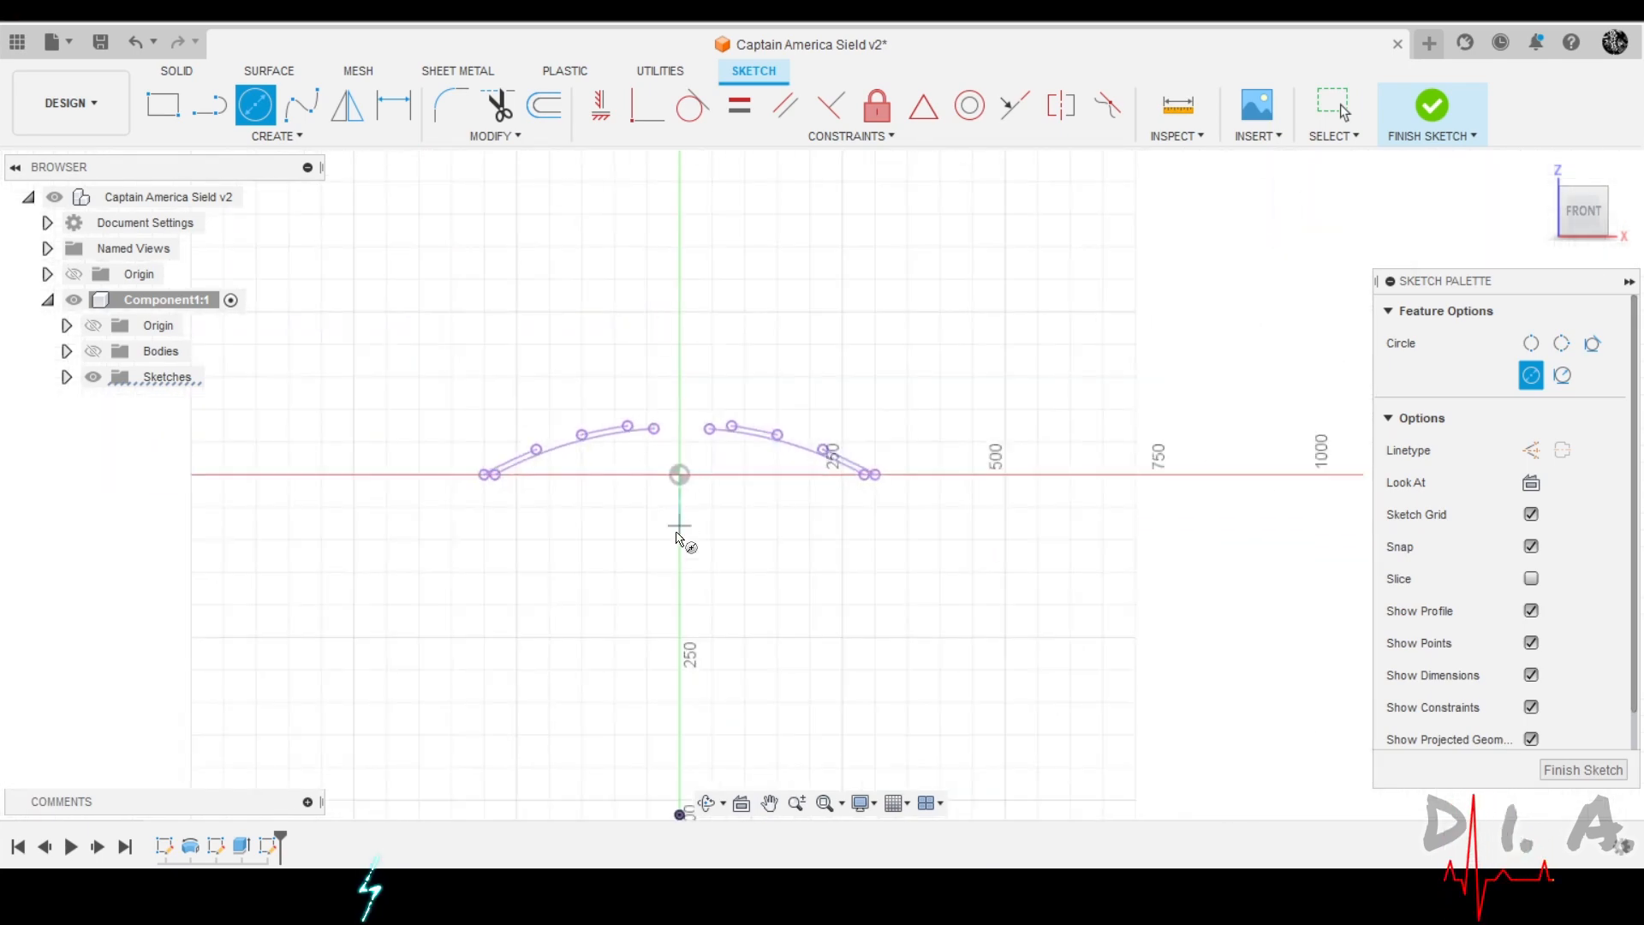
scroll(651, 519, up, 3)
click(693, 531)
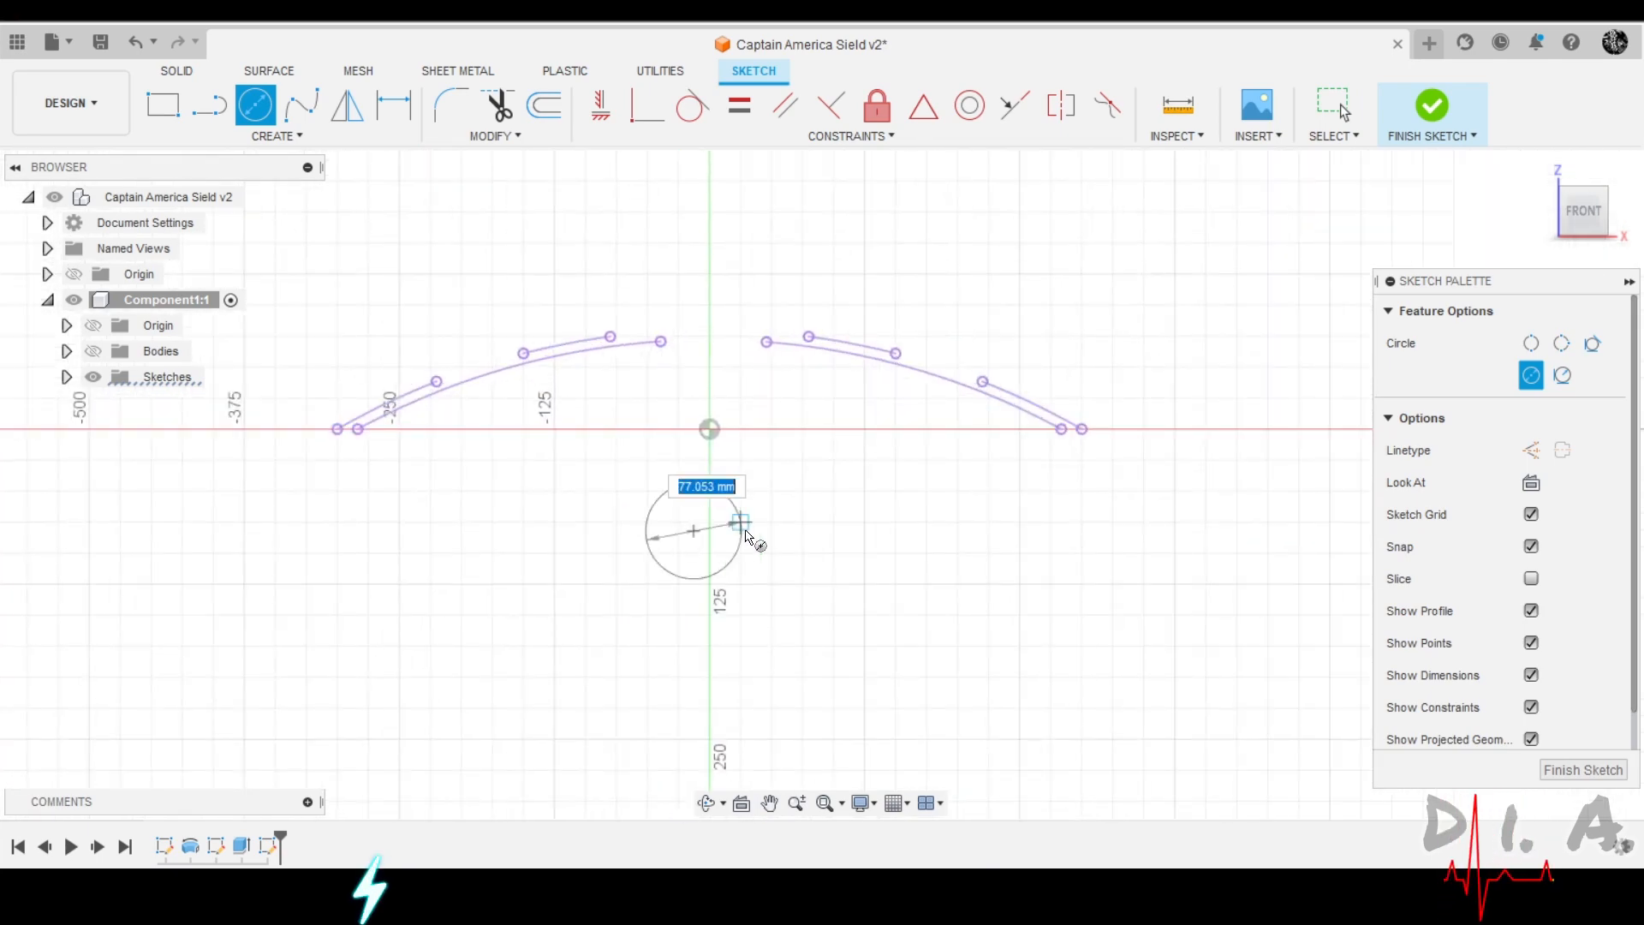
click(788, 534)
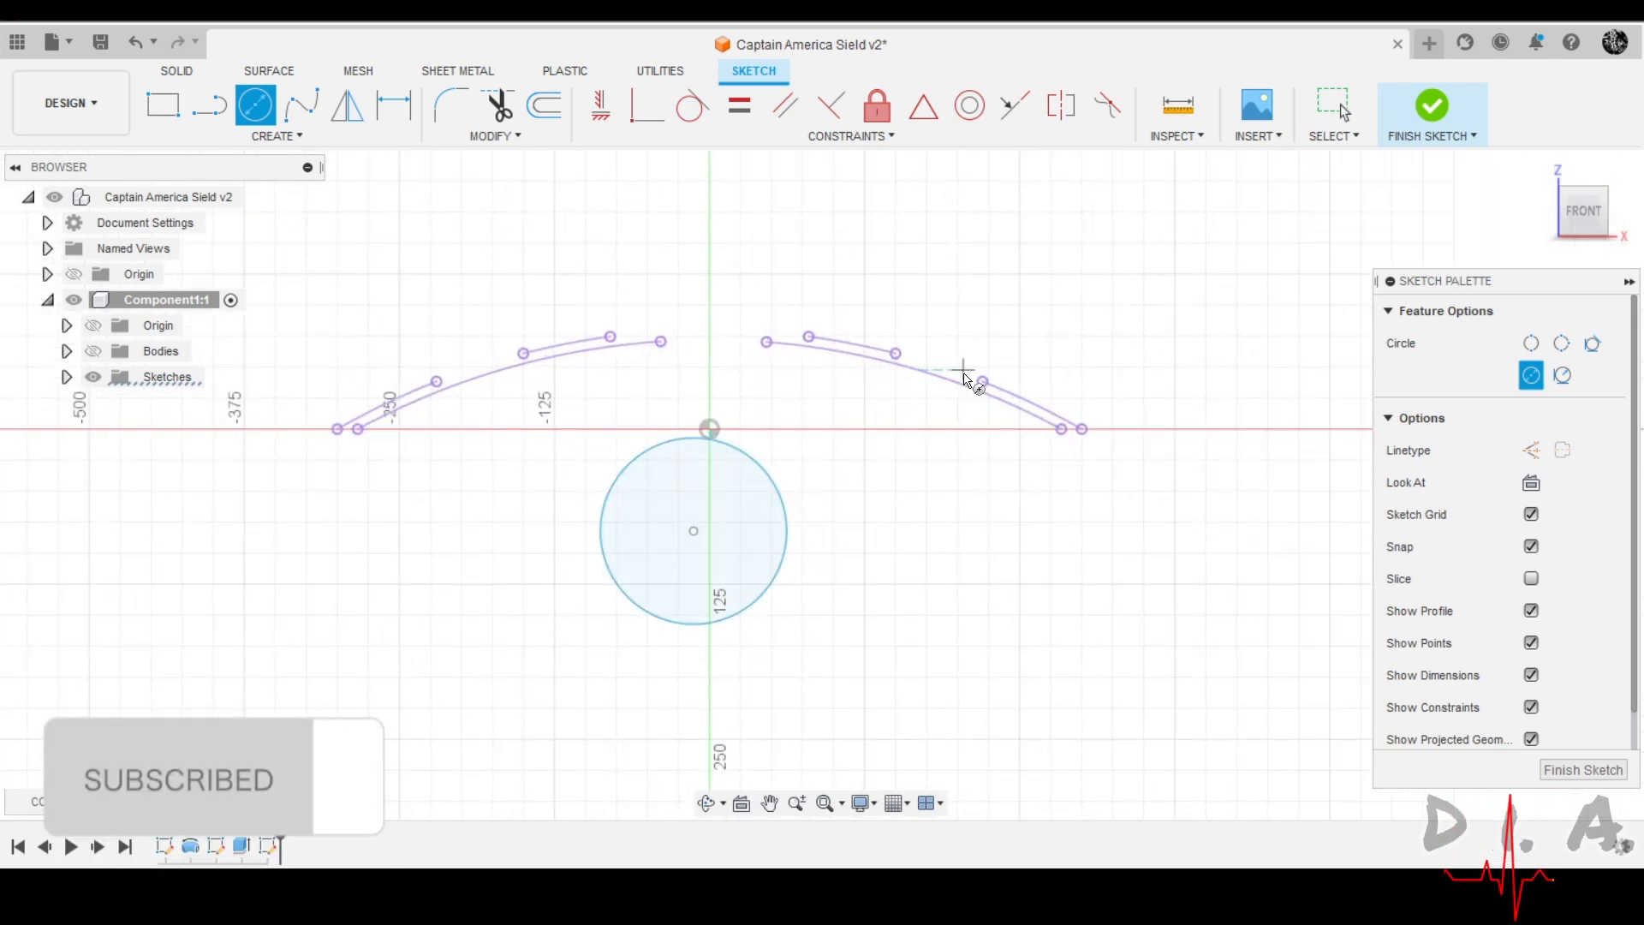
Make the new circle concentric with the intersected arc of the raised inner ring on the positive X side.
key(Escape)
click(769, 475)
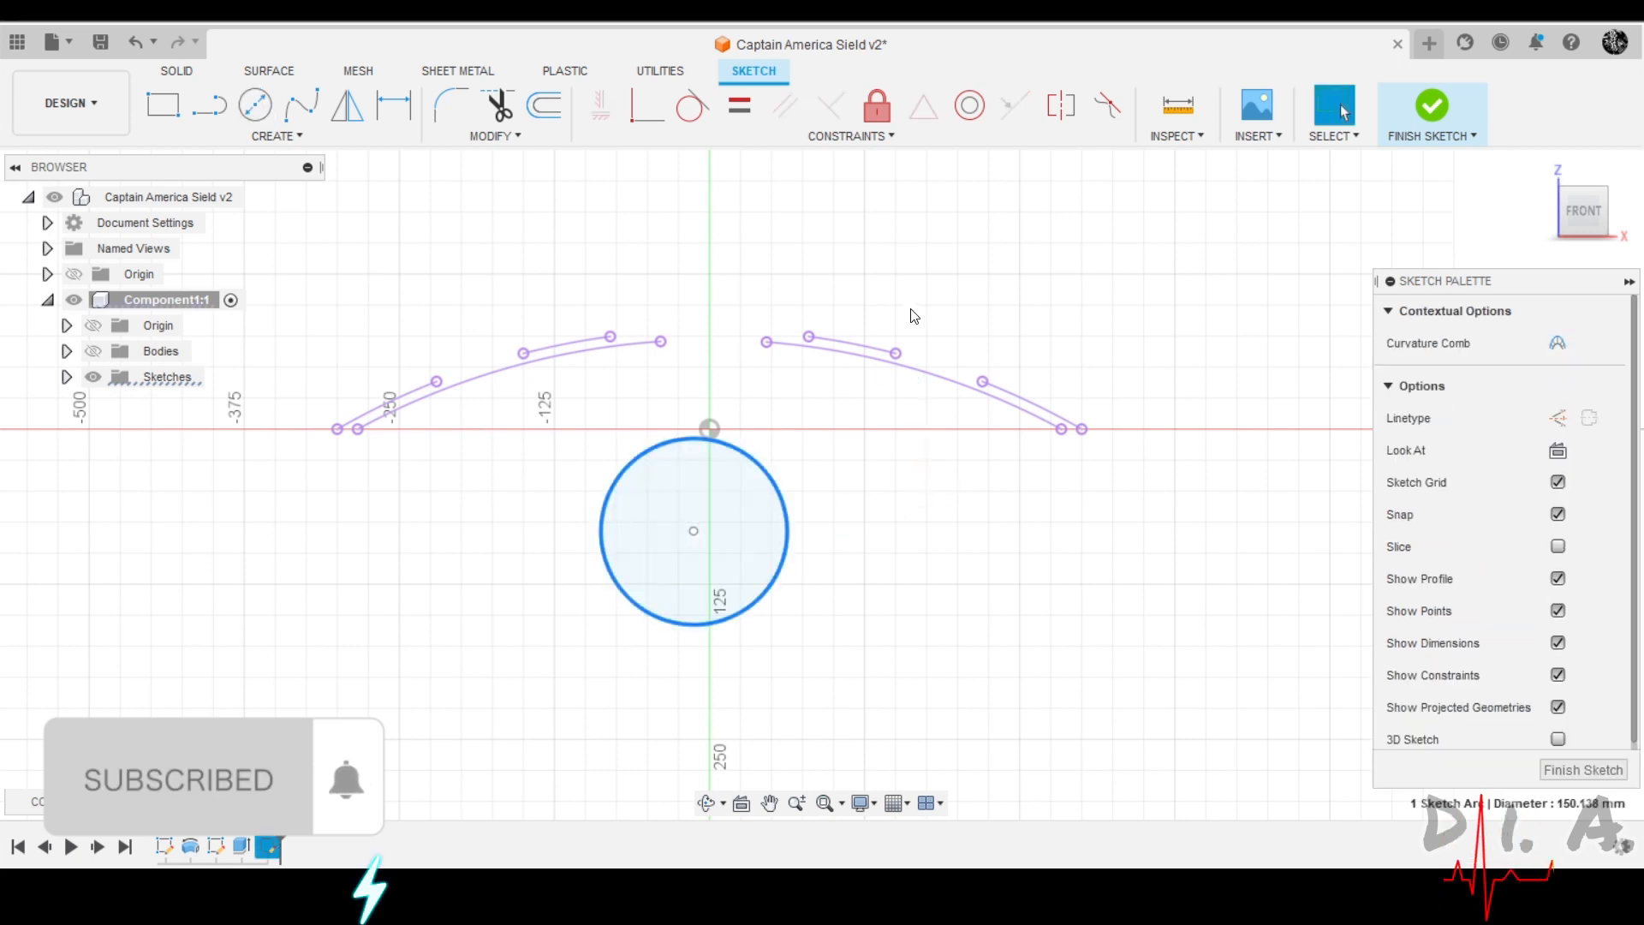
click(971, 106)
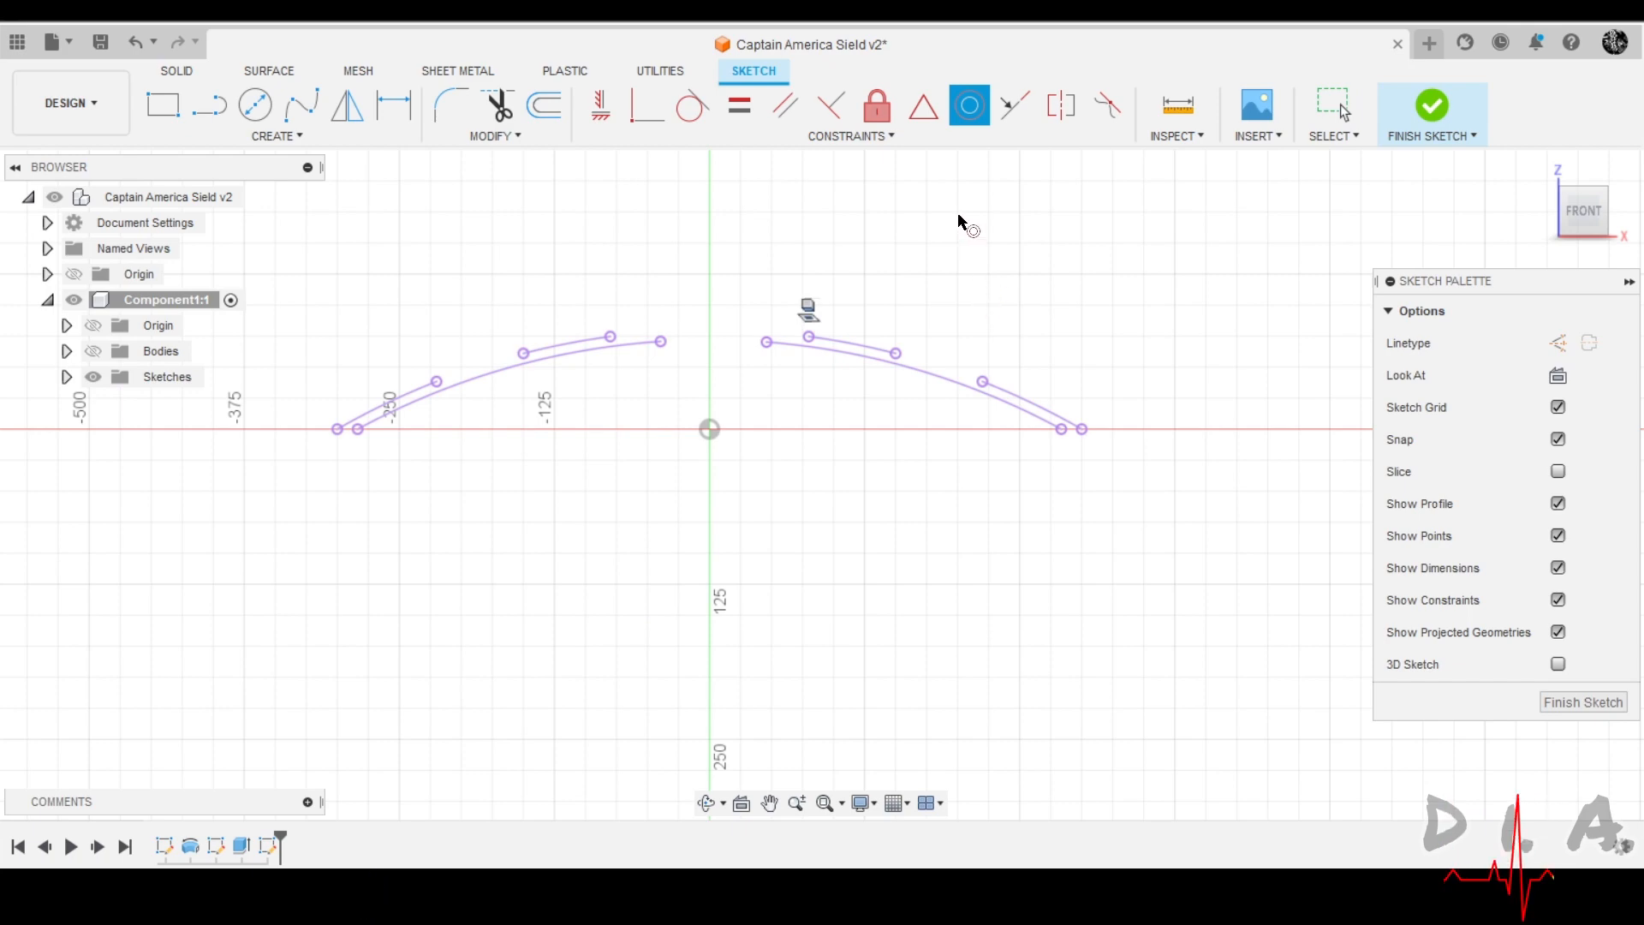
scroll(870, 471, down, 4)
scroll(866, 466, up, 3)
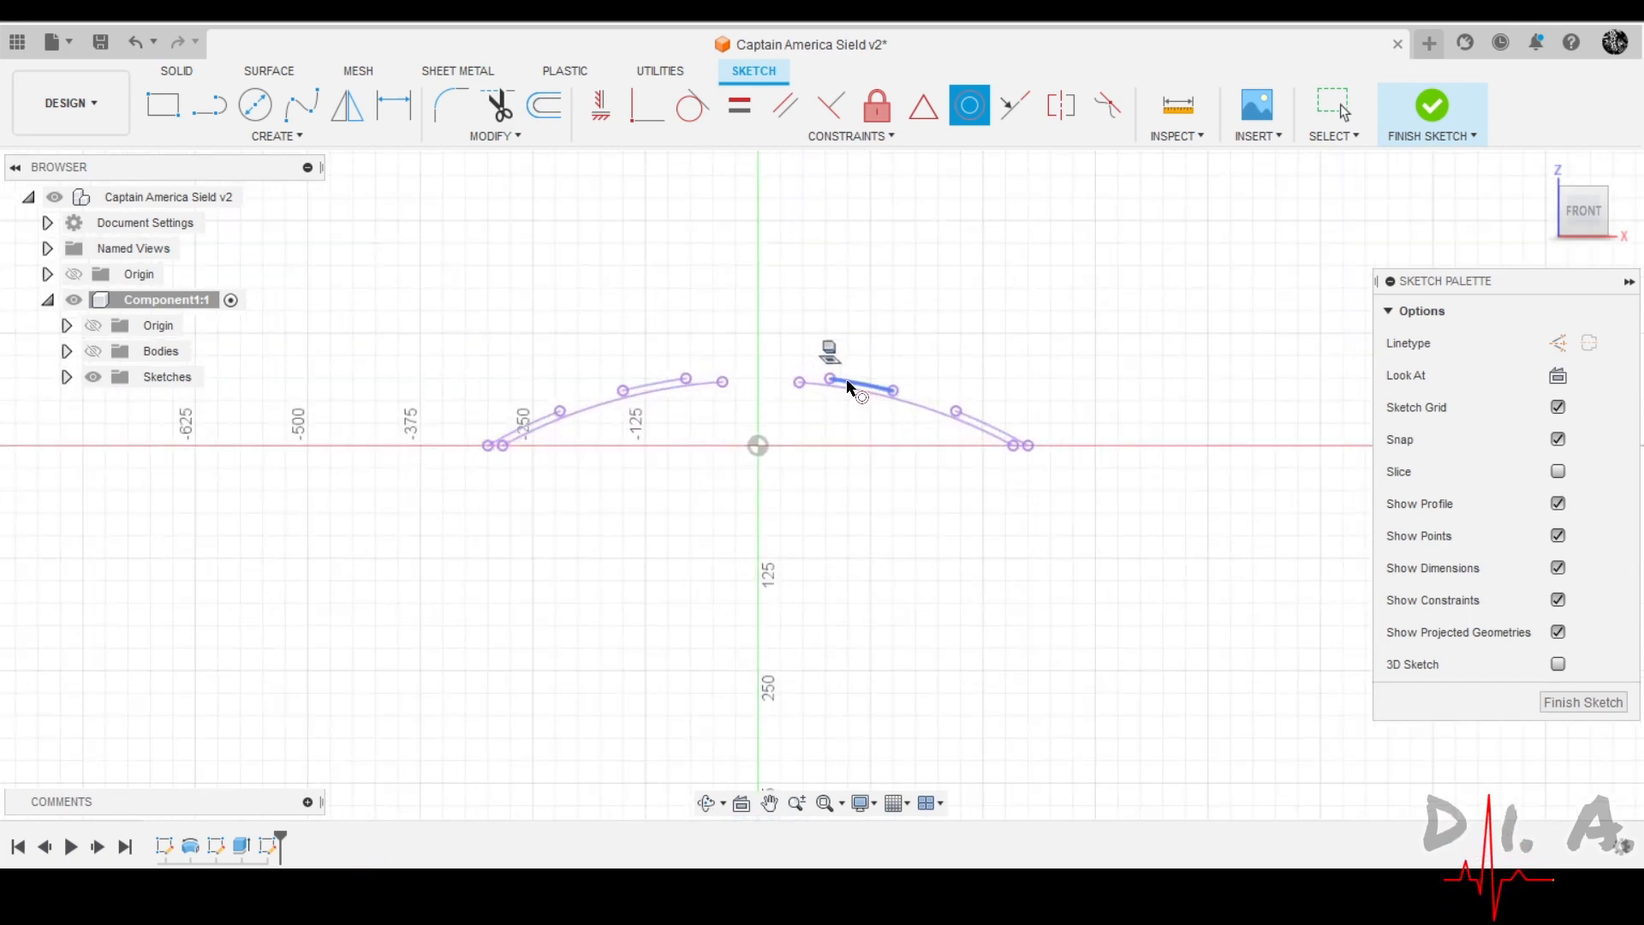
scroll(846, 382, down, 4)
key(Escape)
Enlarge the circle to about 1148 mm in diameter, then make it coincident with the raised inner ring arc's inner endpoint on the positive X side.
drag(822, 624, 838, 385)
scroll(856, 369, up, 4)
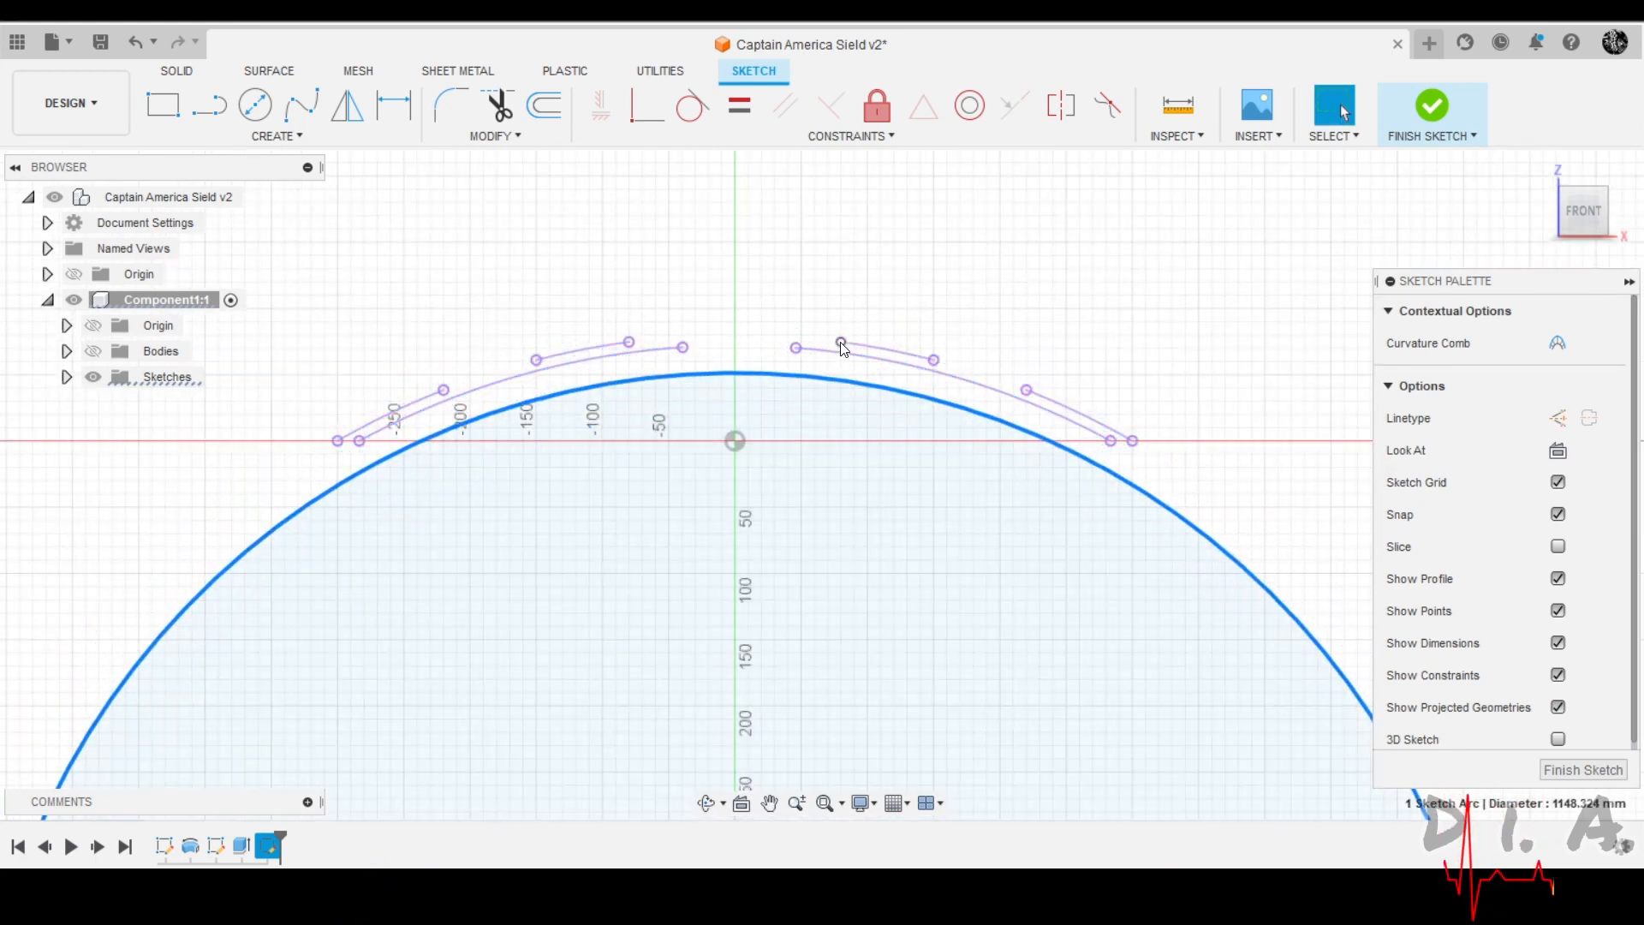
ctrl+click(841, 343)
click(644, 118)
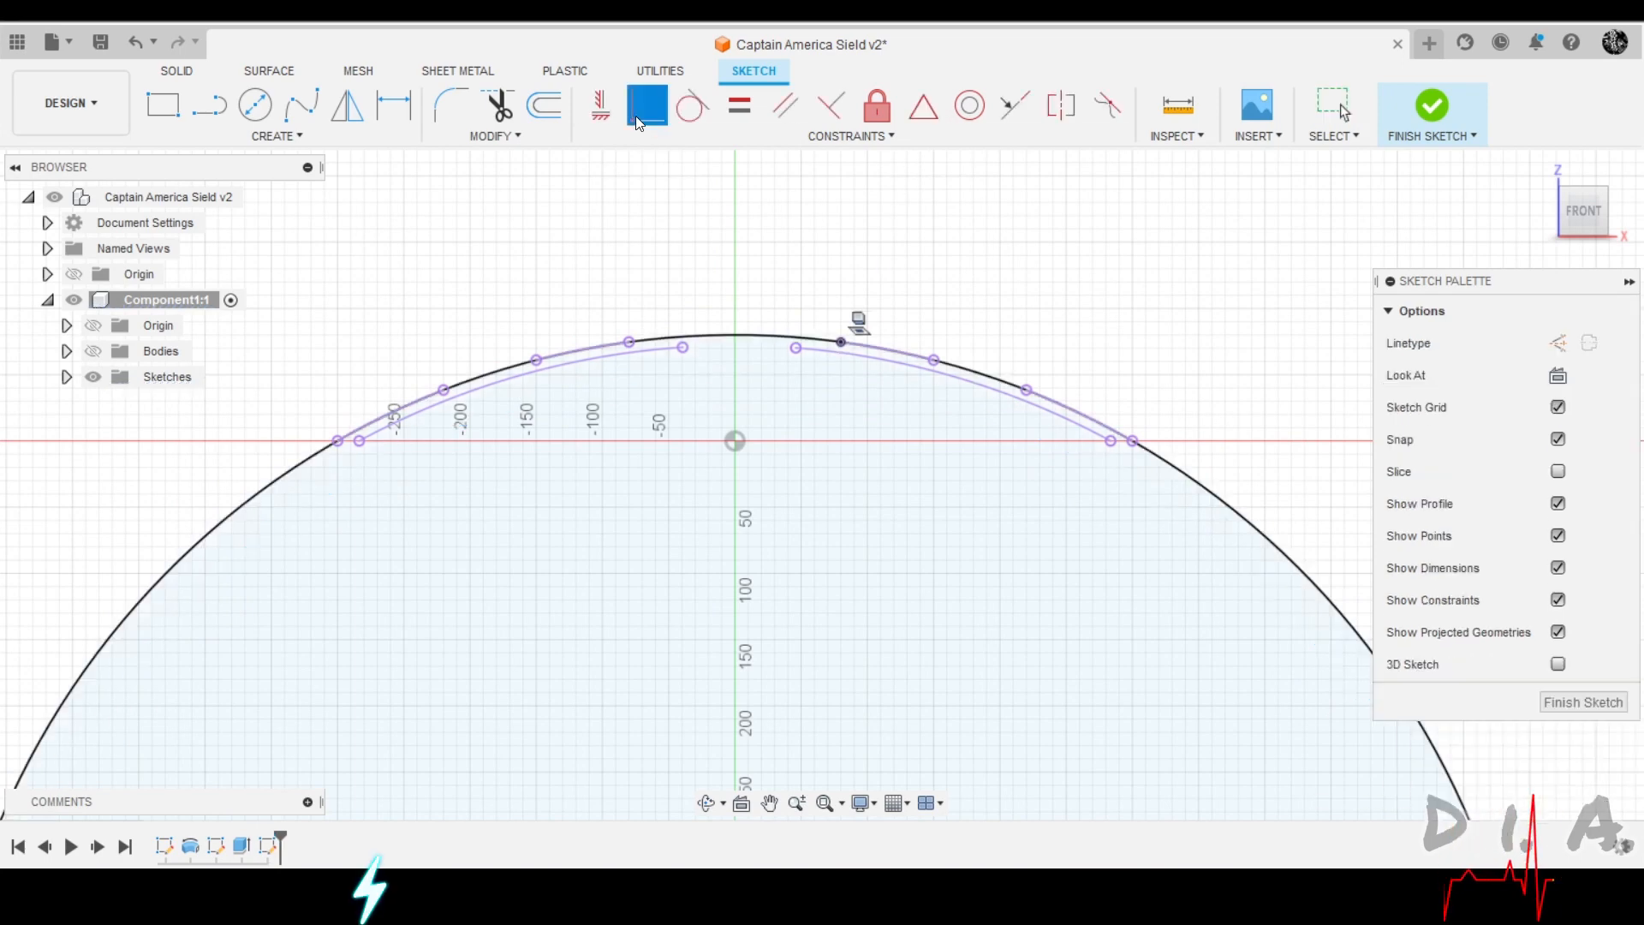
scroll(657, 279, down, 2)
scroll(397, 368, up, 3)
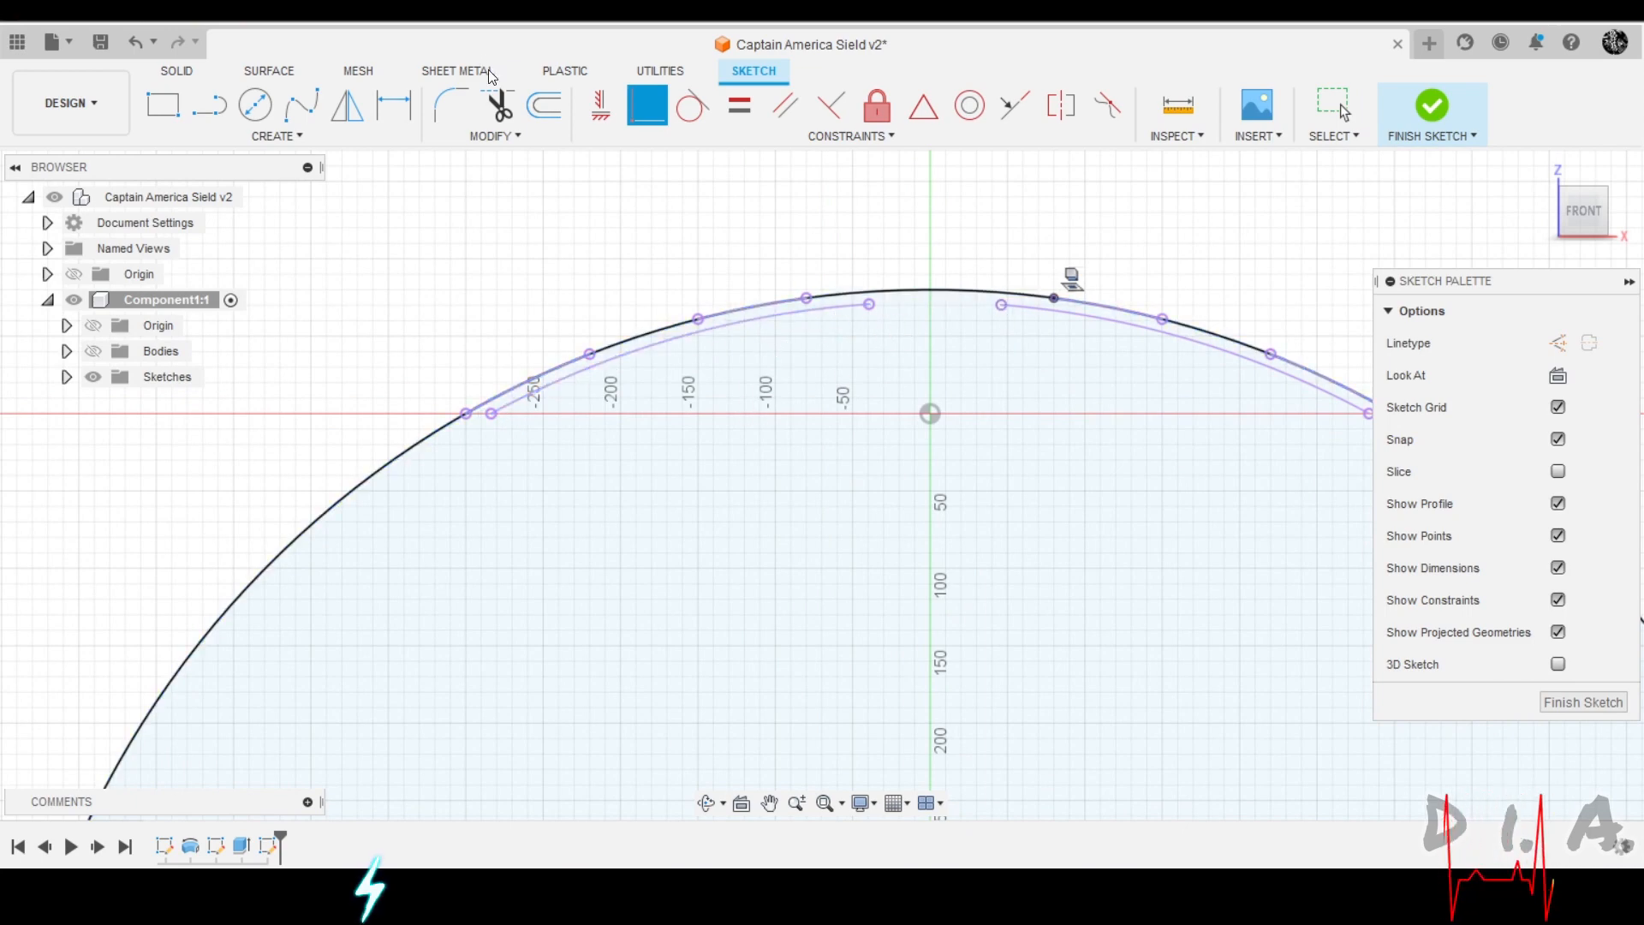
Bridge the central gap between the two underside arcs with a three-point arc that follows their curvature.
click(727, 132)
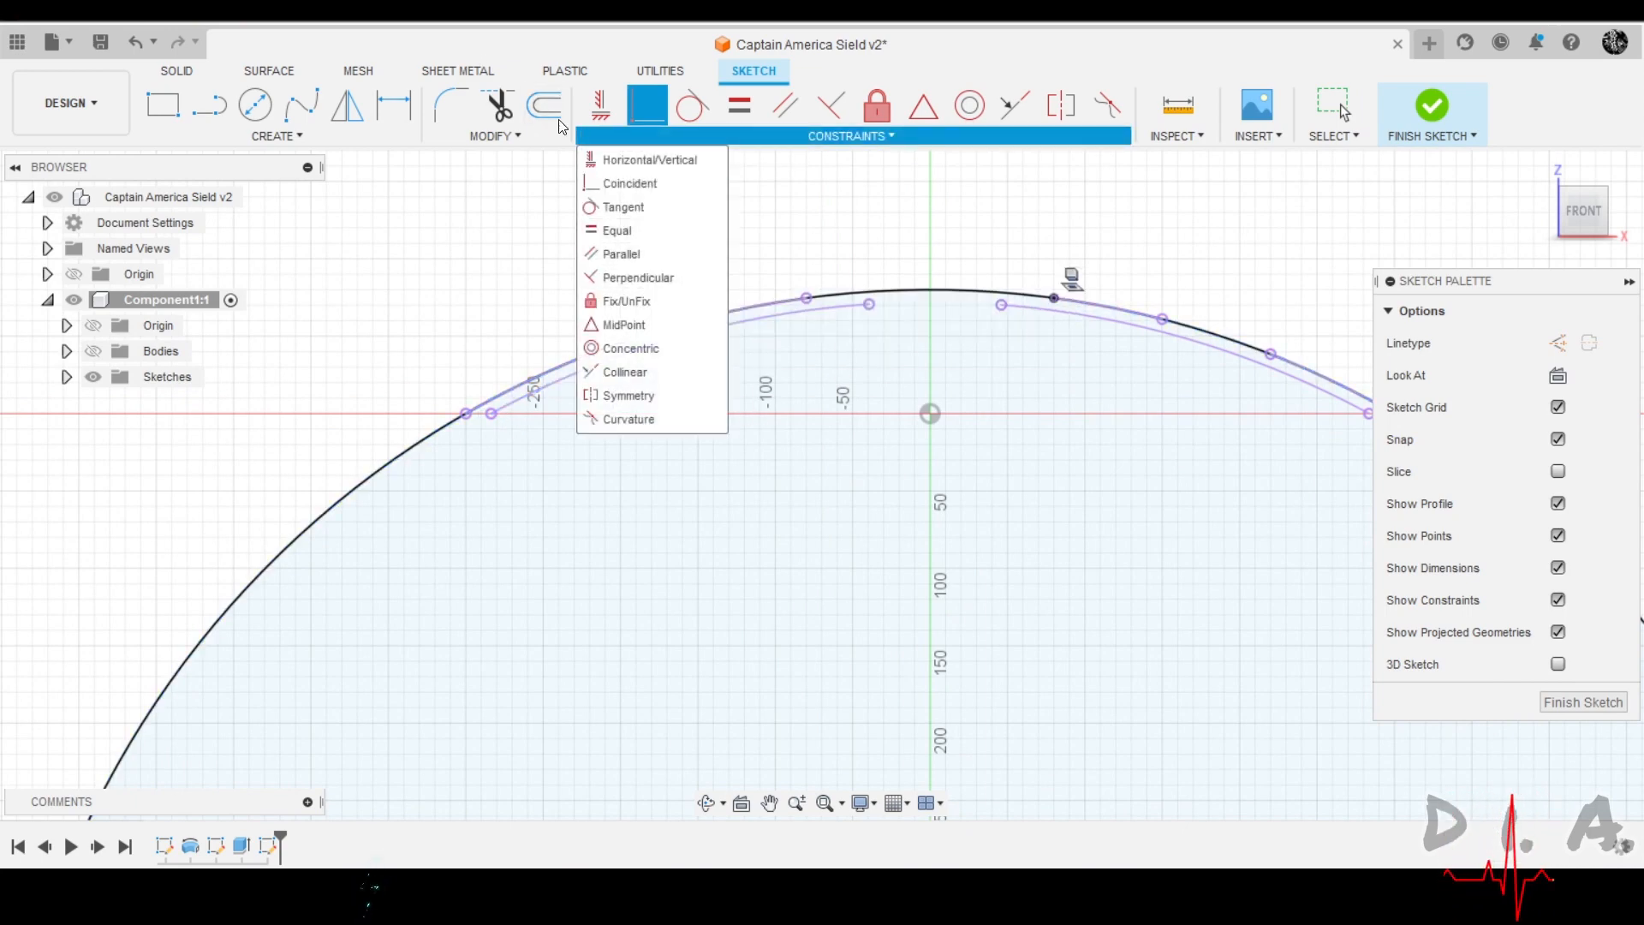
mouse_move(276, 135)
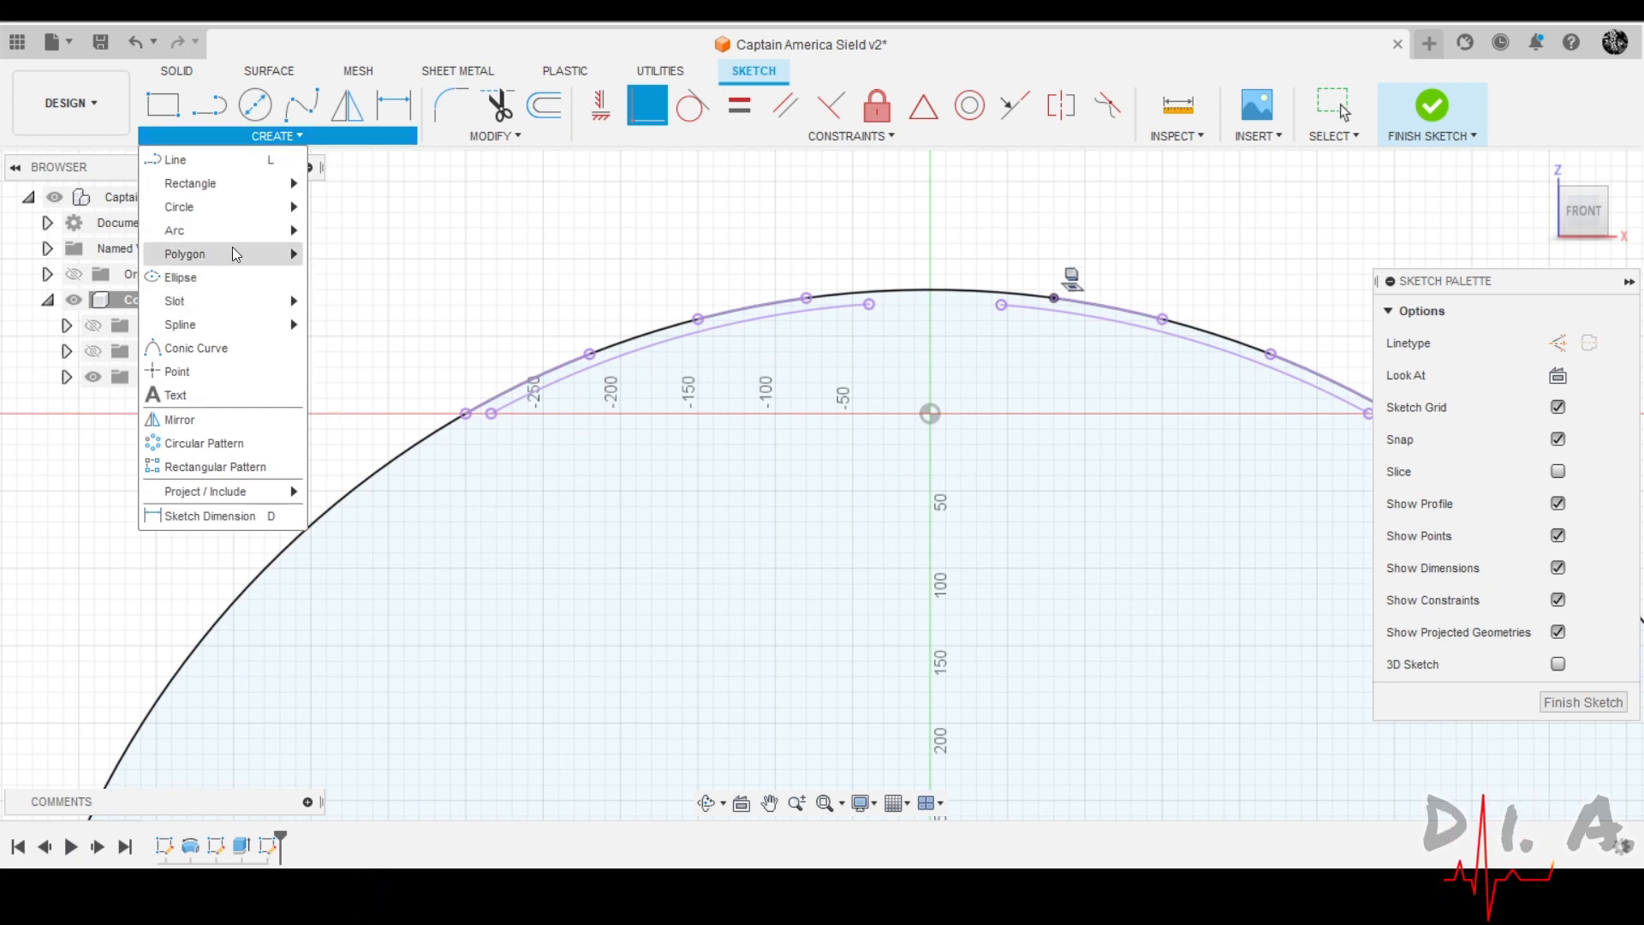
mouse_move(240, 243)
click(331, 235)
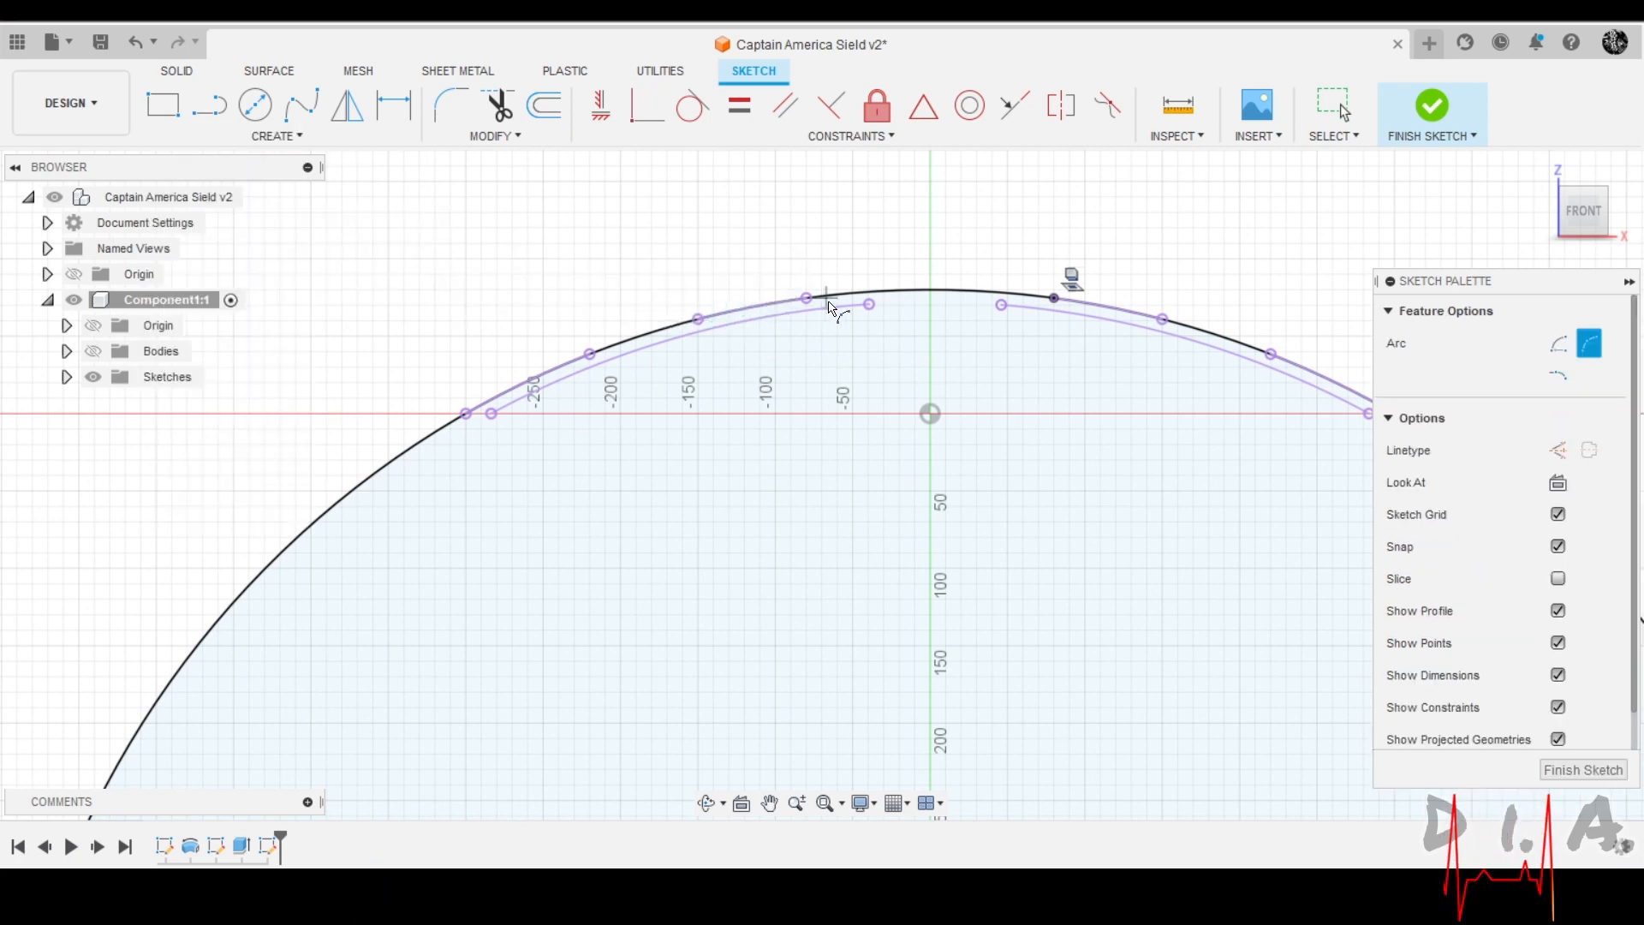
click(869, 305)
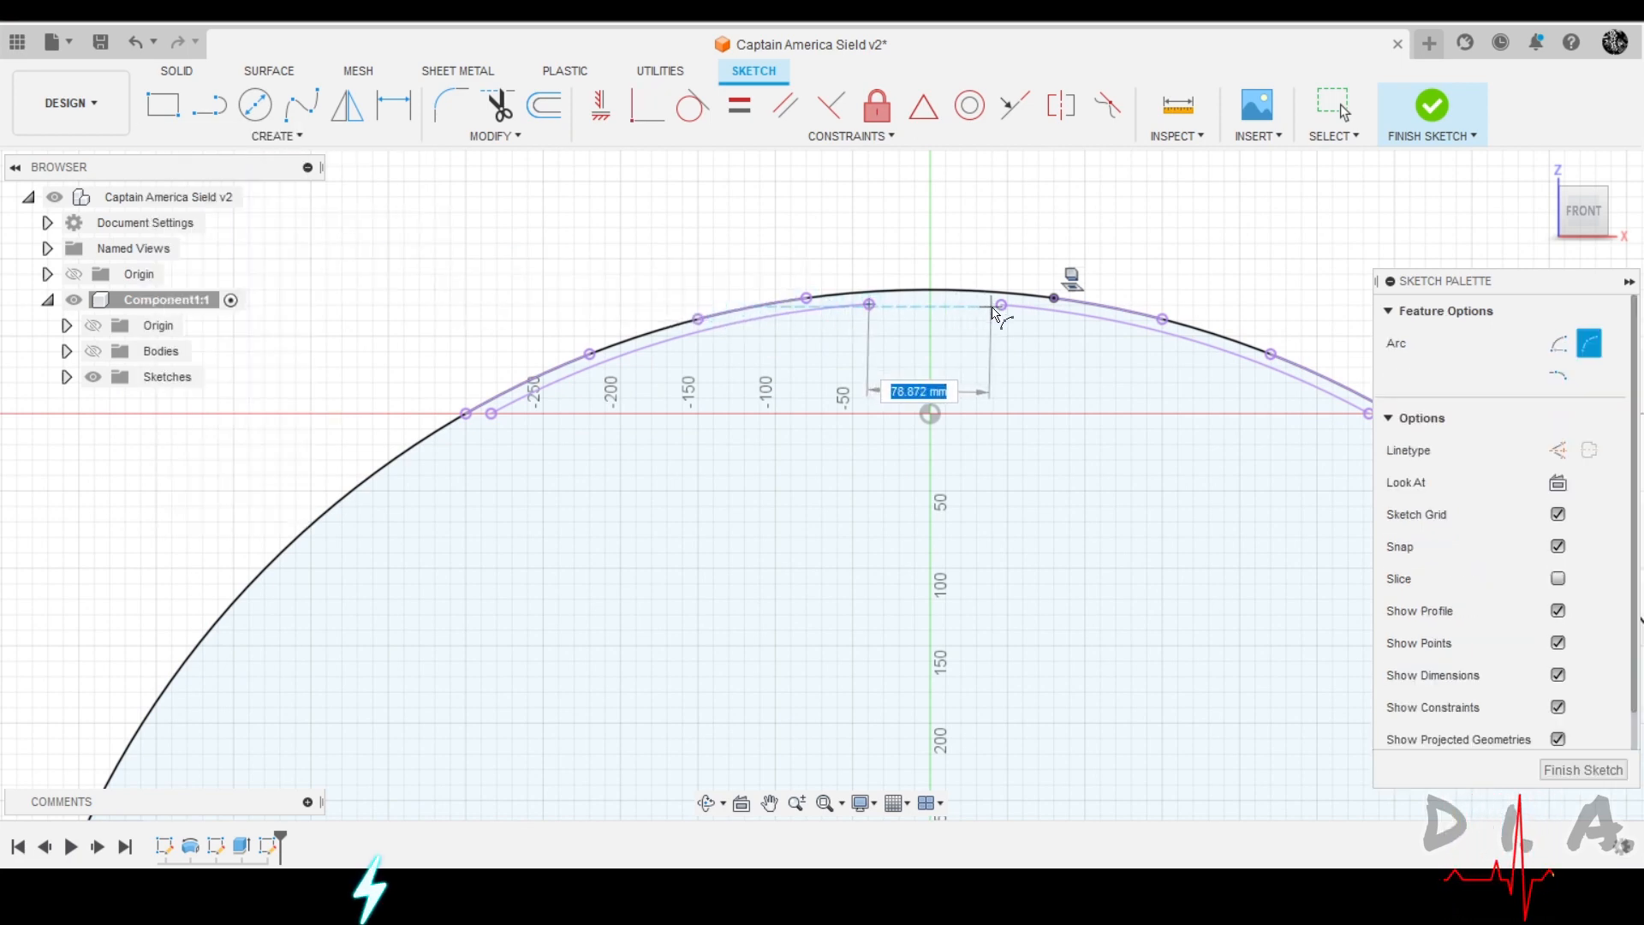
scroll(901, 296, up, 3)
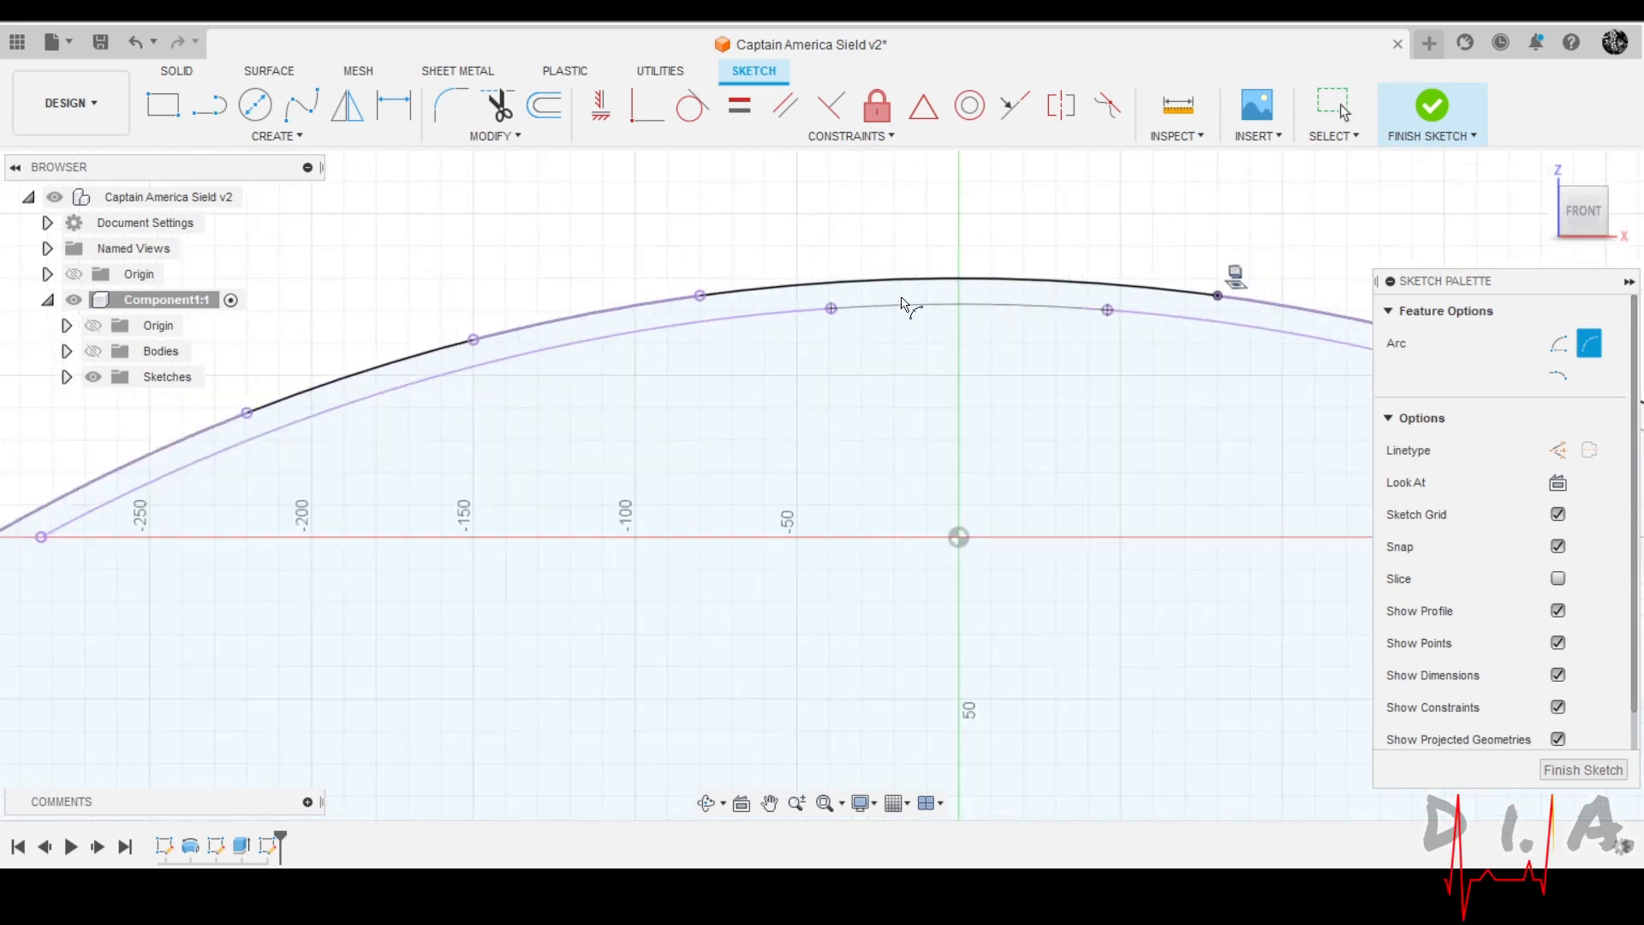
click(968, 306)
scroll(866, 404, down, 3)
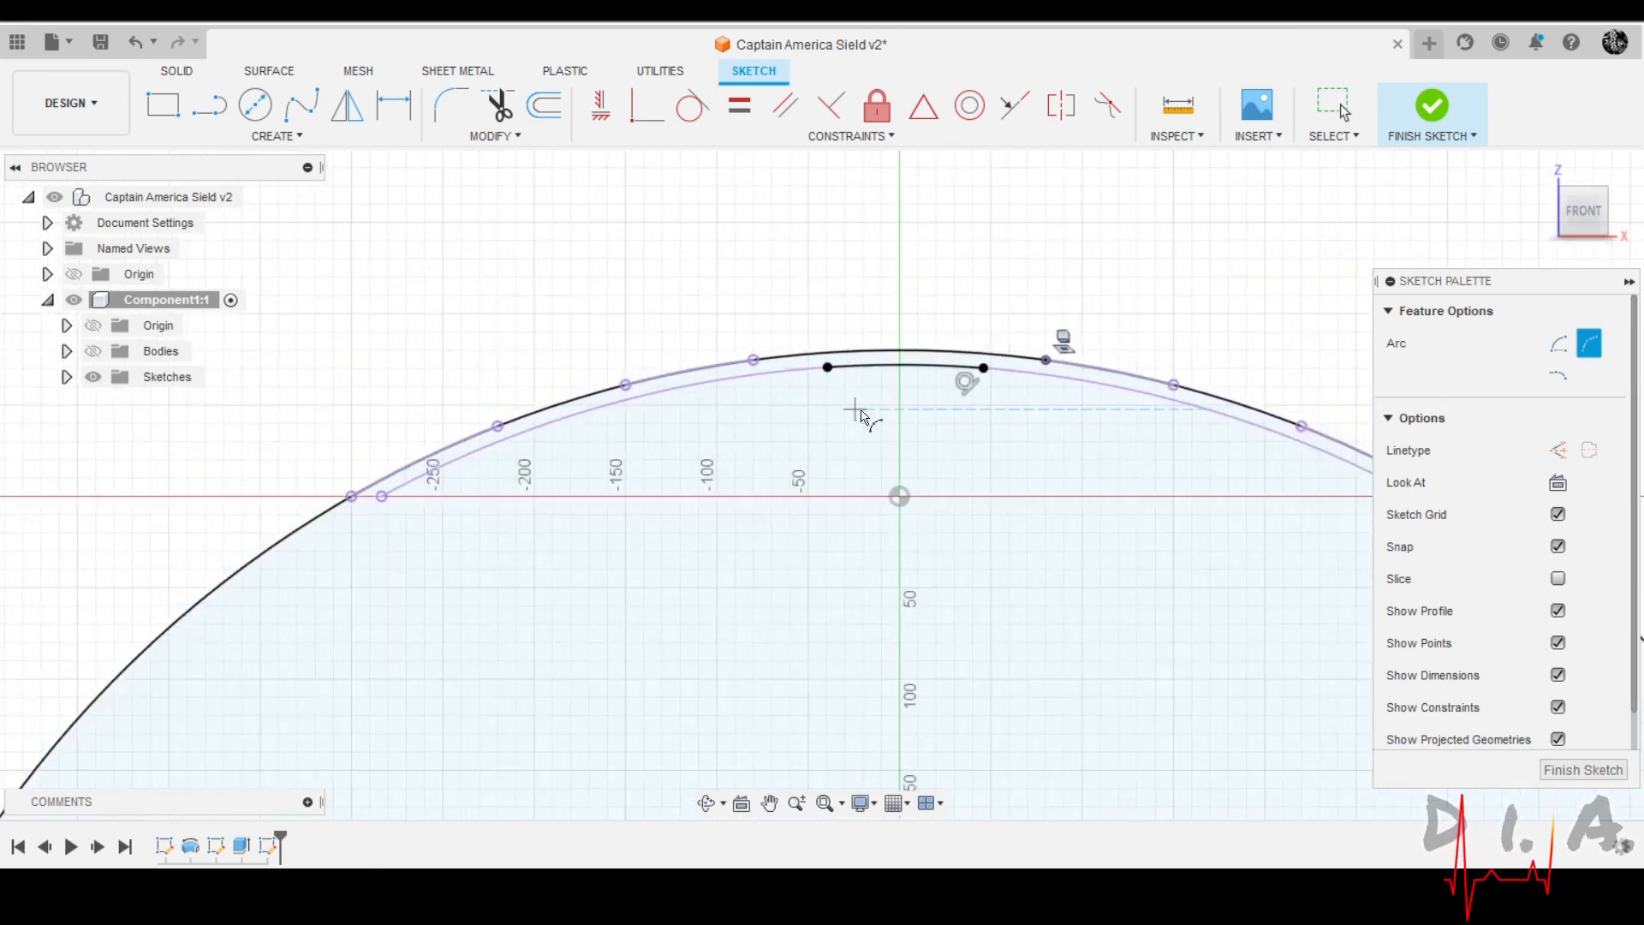
scroll(837, 389, up, 4)
key(Escape)
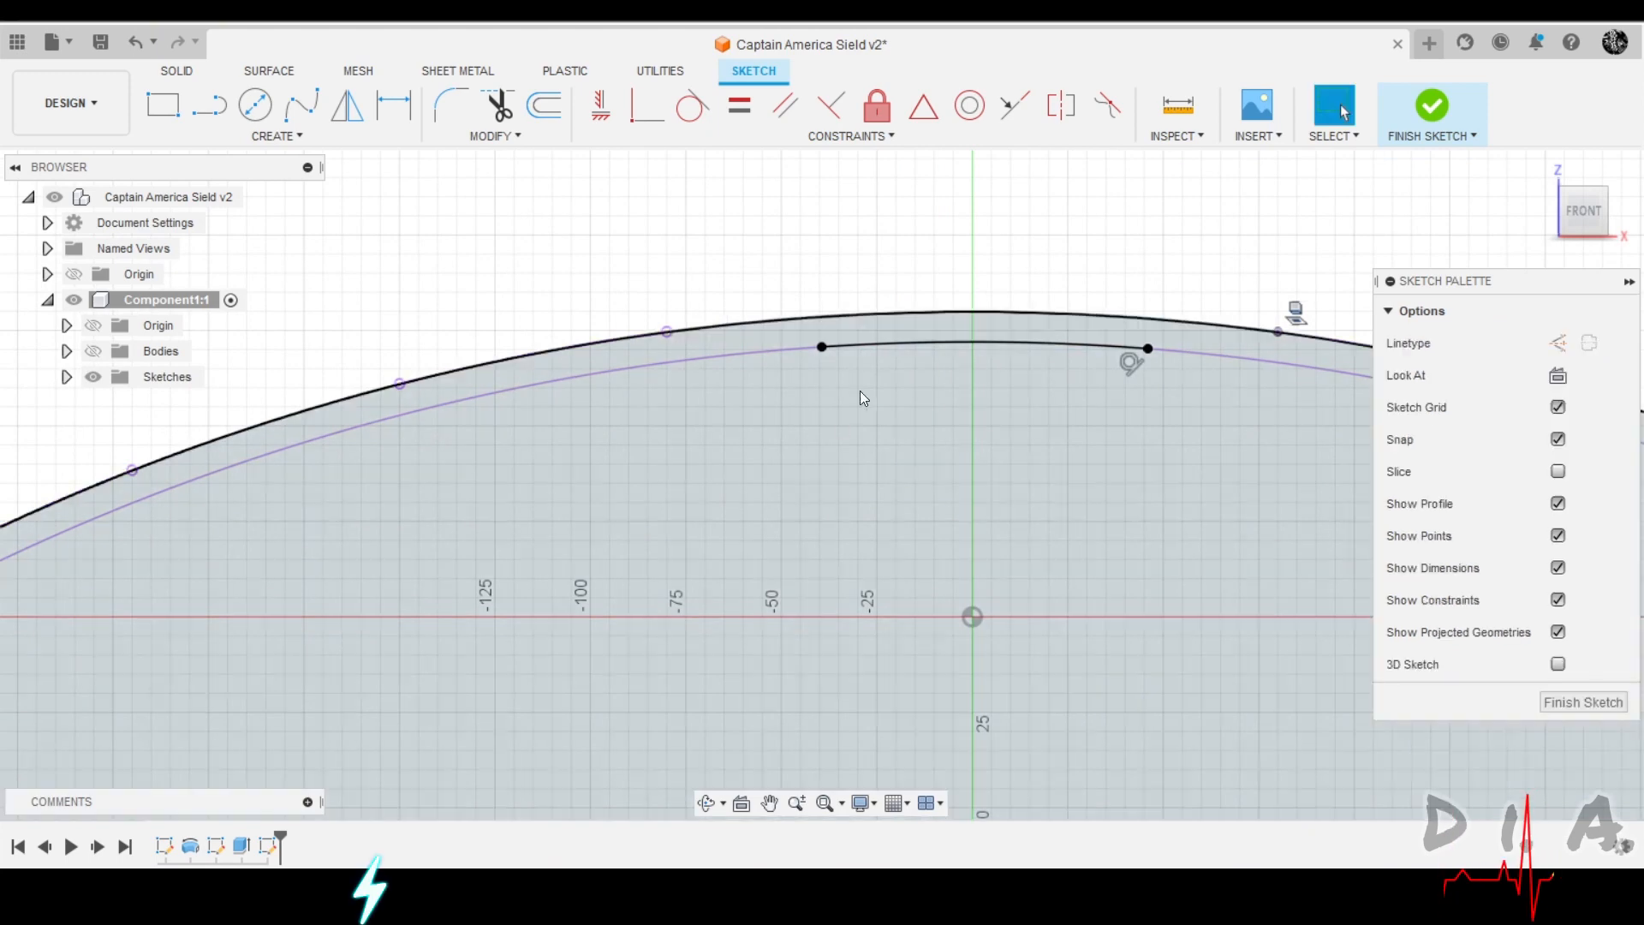
click(770, 358)
scroll(831, 351, down, 5)
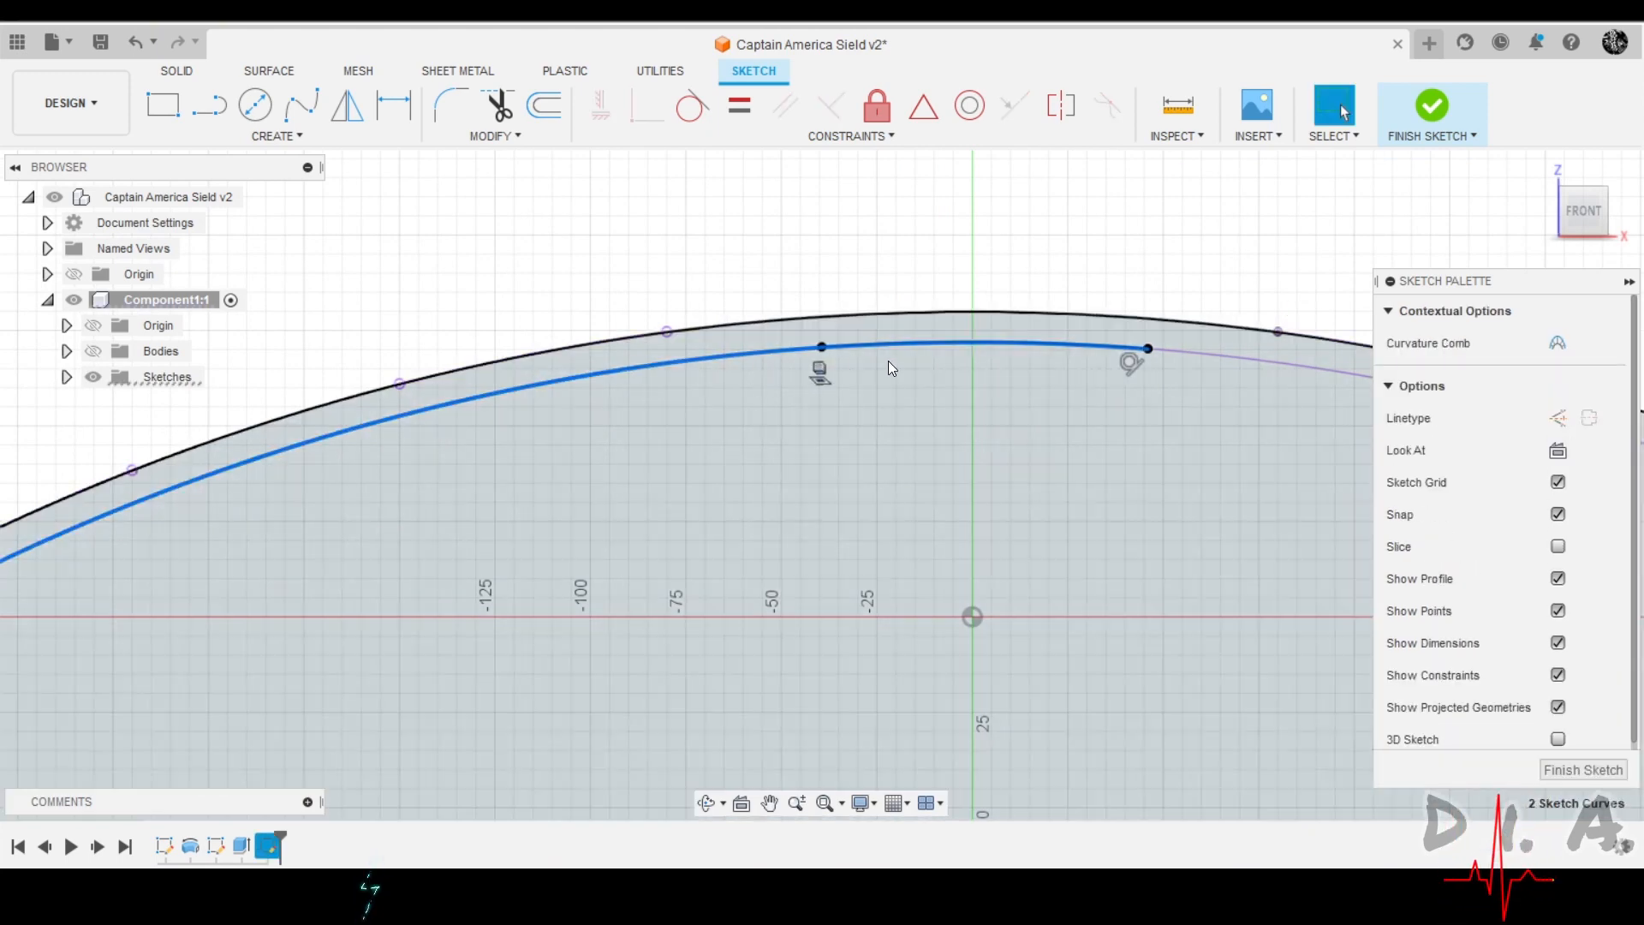
key(Escape)
Draw connected lines upward from the shield's outer edge on the negative X side, horizontally to the centre axis, and down about 95 mm to the circle's top.
scroll(945, 357, down, 2)
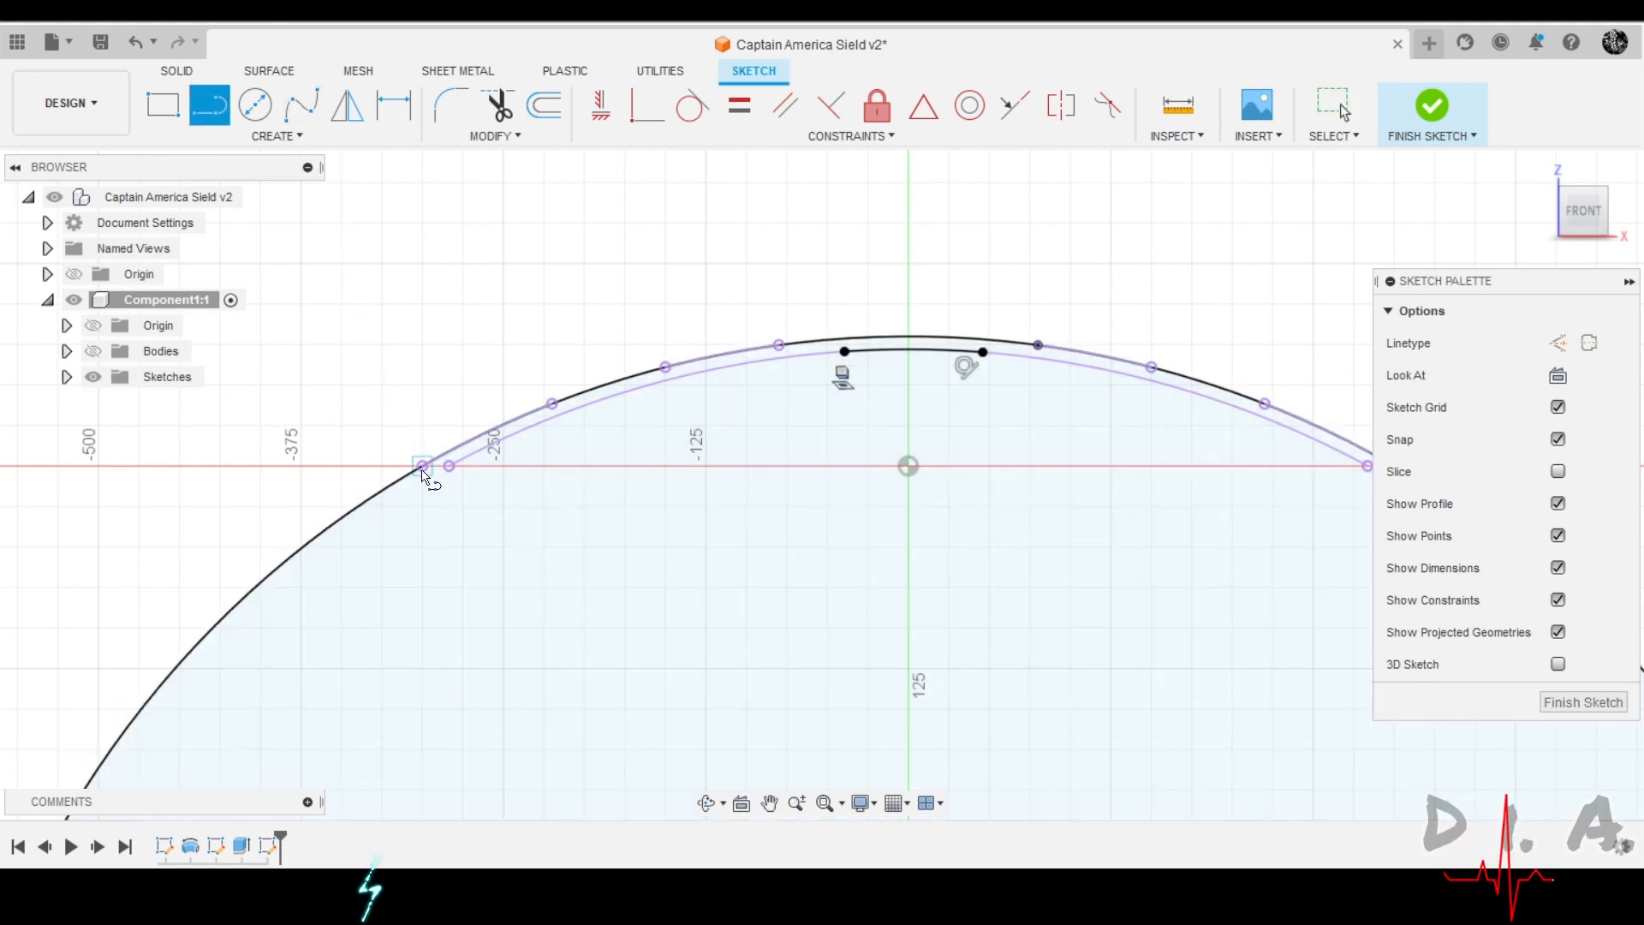
click(423, 183)
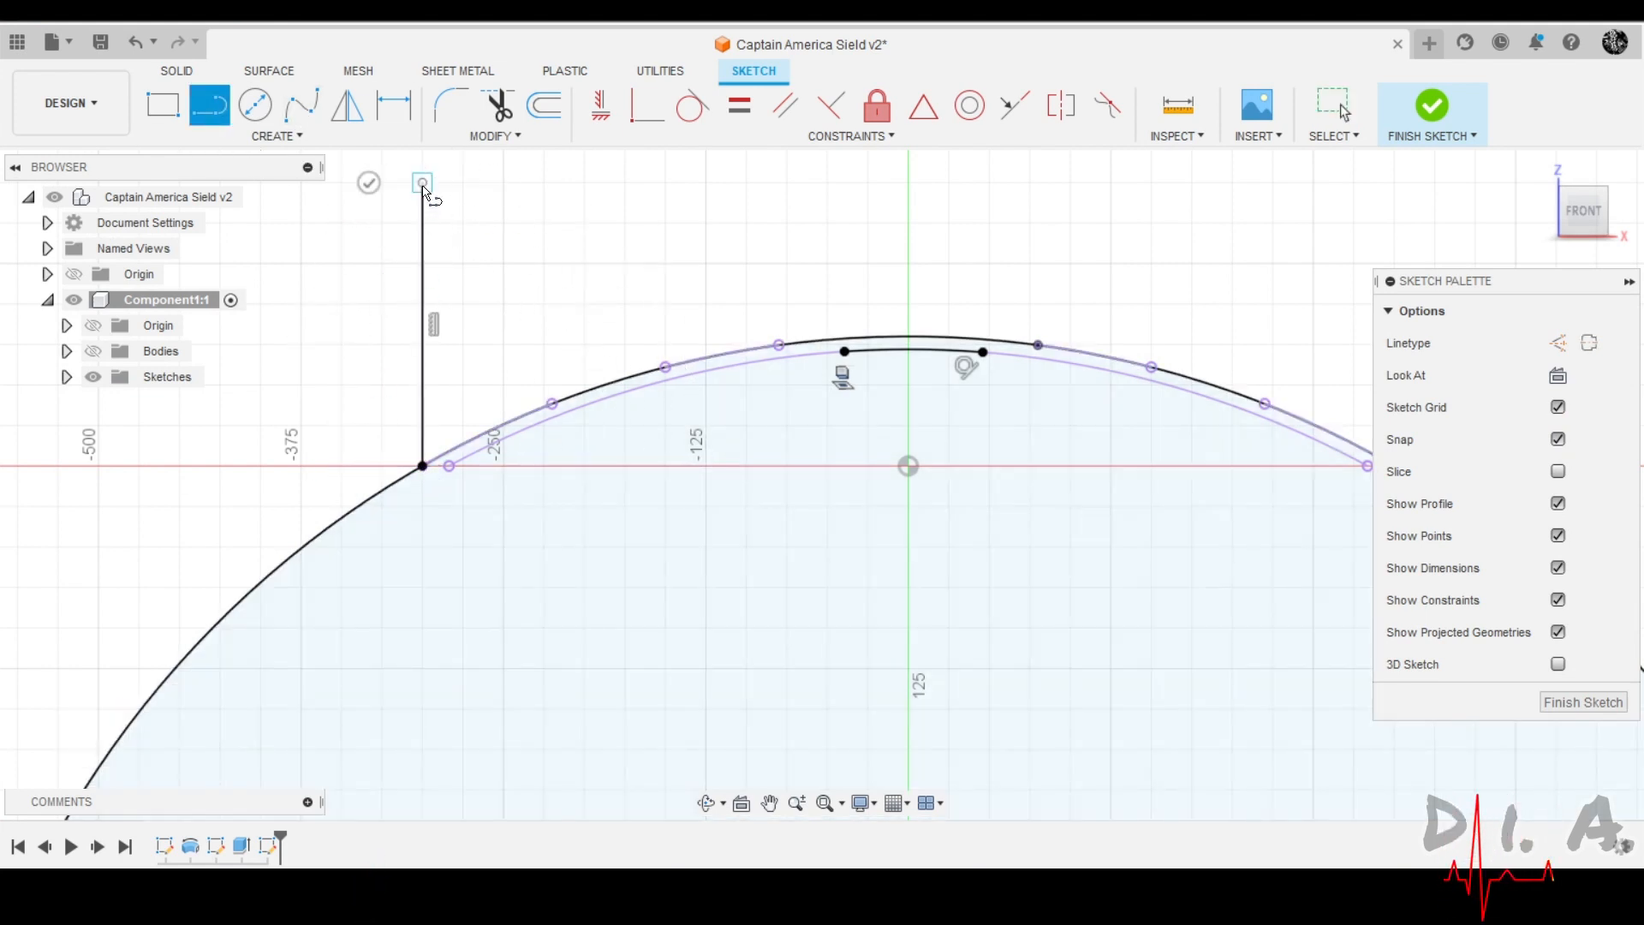
click(909, 194)
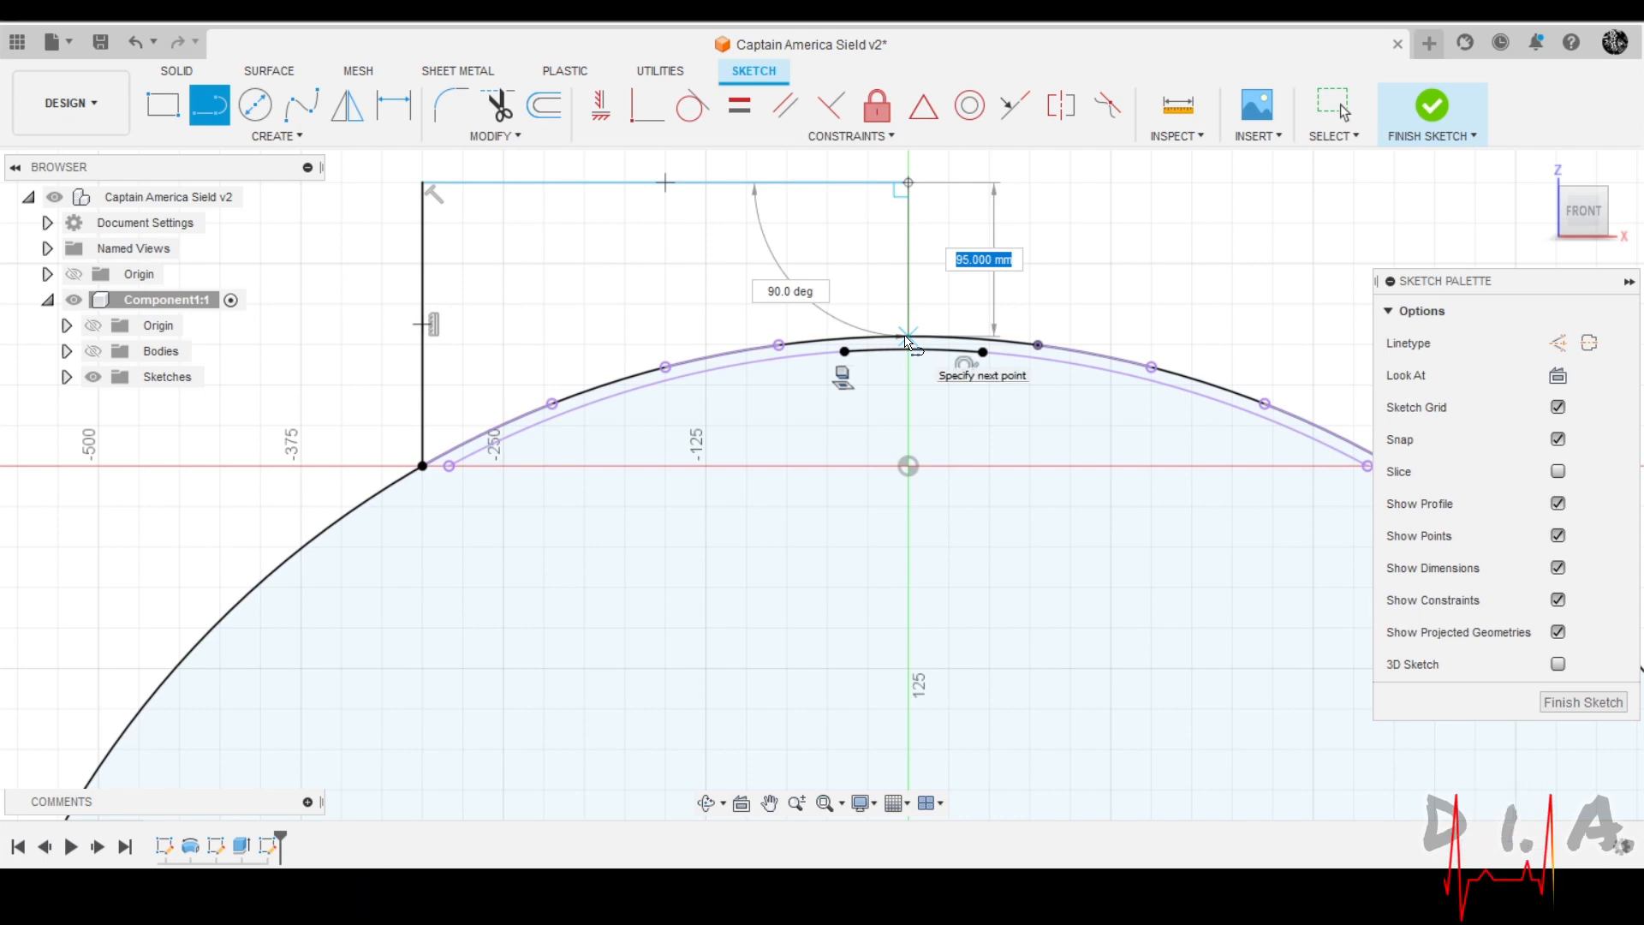
click(908, 338)
scroll(531, 270, down, 3)
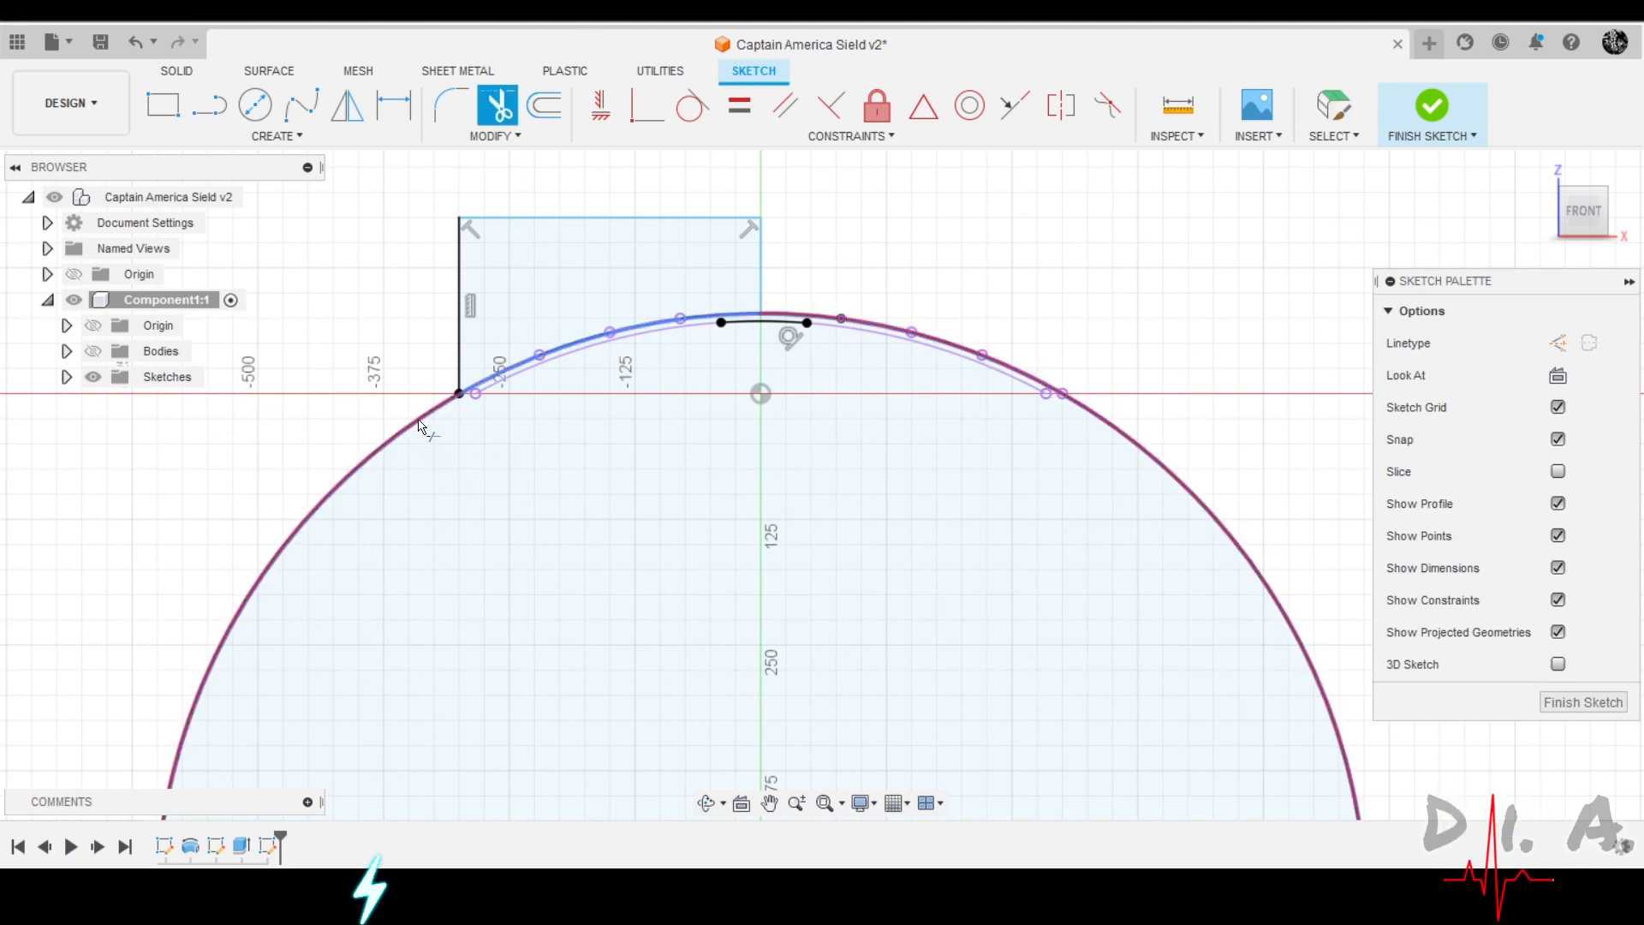
Trim the circle down to the arc between the shield's outer edge on the negative X side and the centre axis.
click(426, 430)
scroll(1023, 337, up, 2)
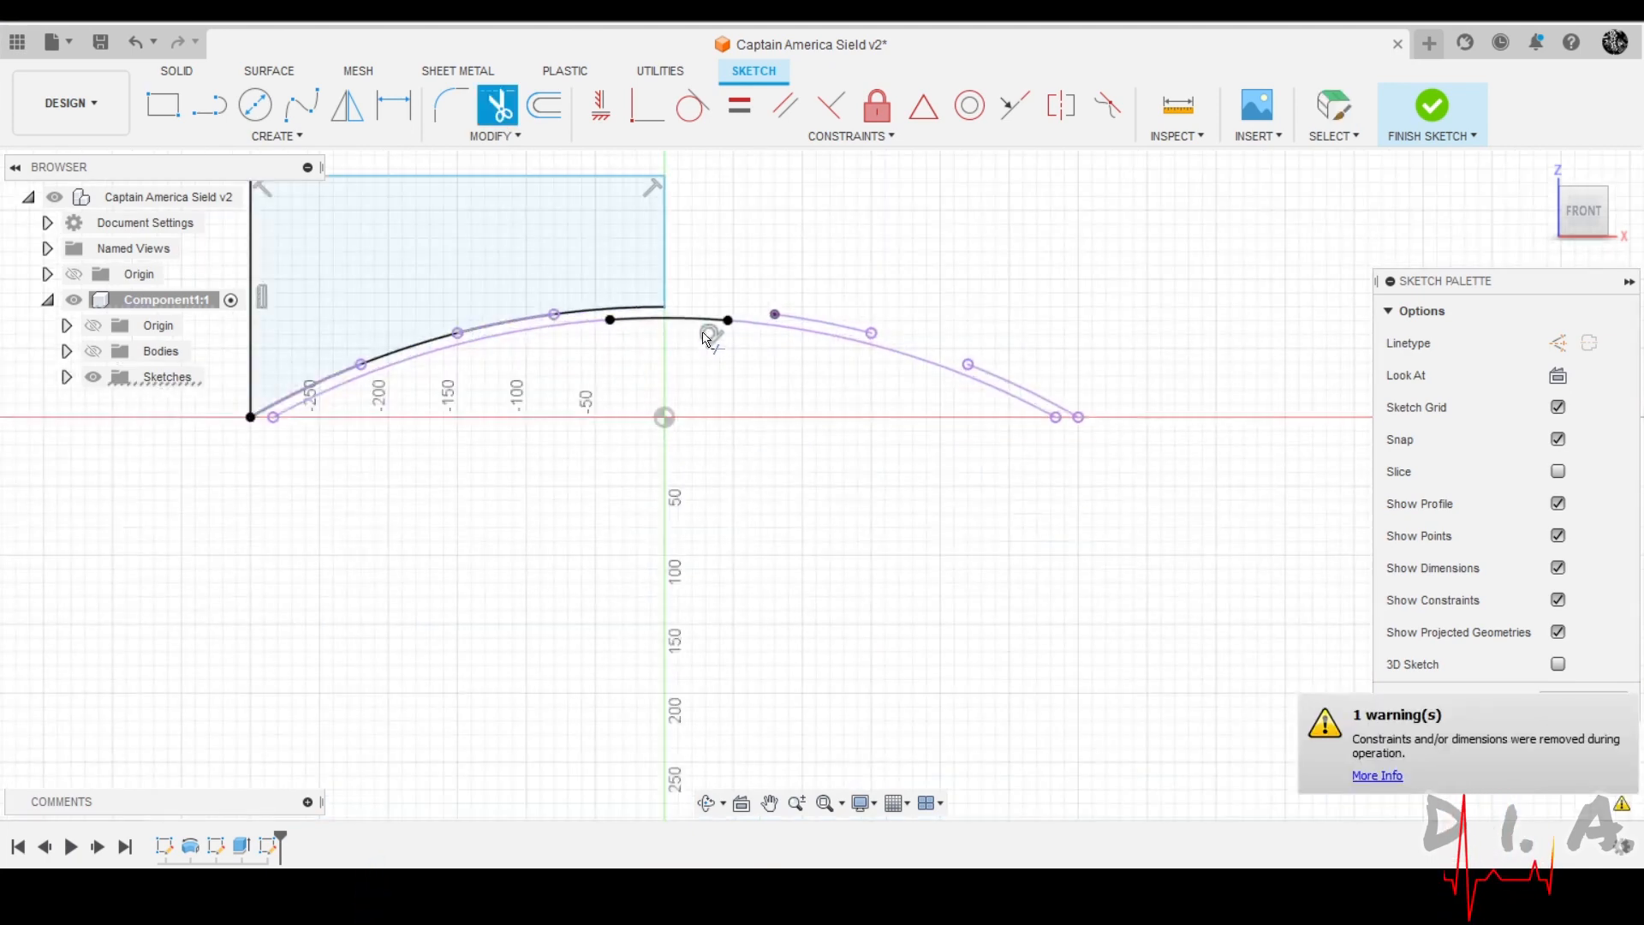
scroll(624, 308, up, 3)
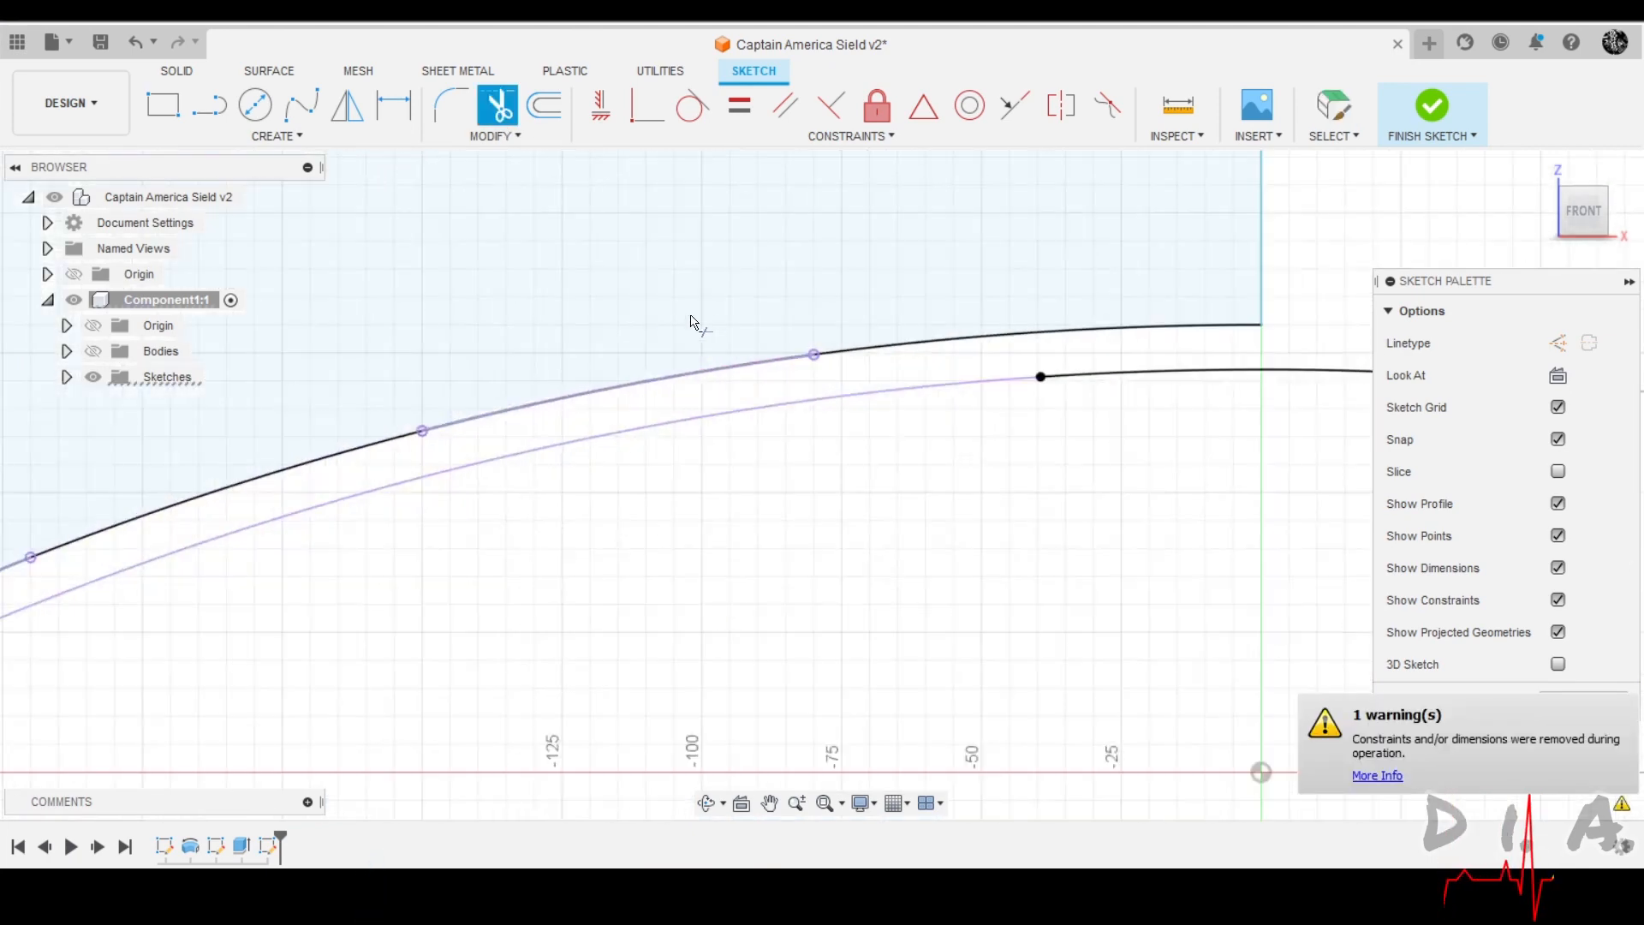
scroll(759, 284, down, 4)
Close the underside area with lines from the inner edge on the negative X side to the origin and about 72 mm up to the arc.
scroll(594, 308, up, 2)
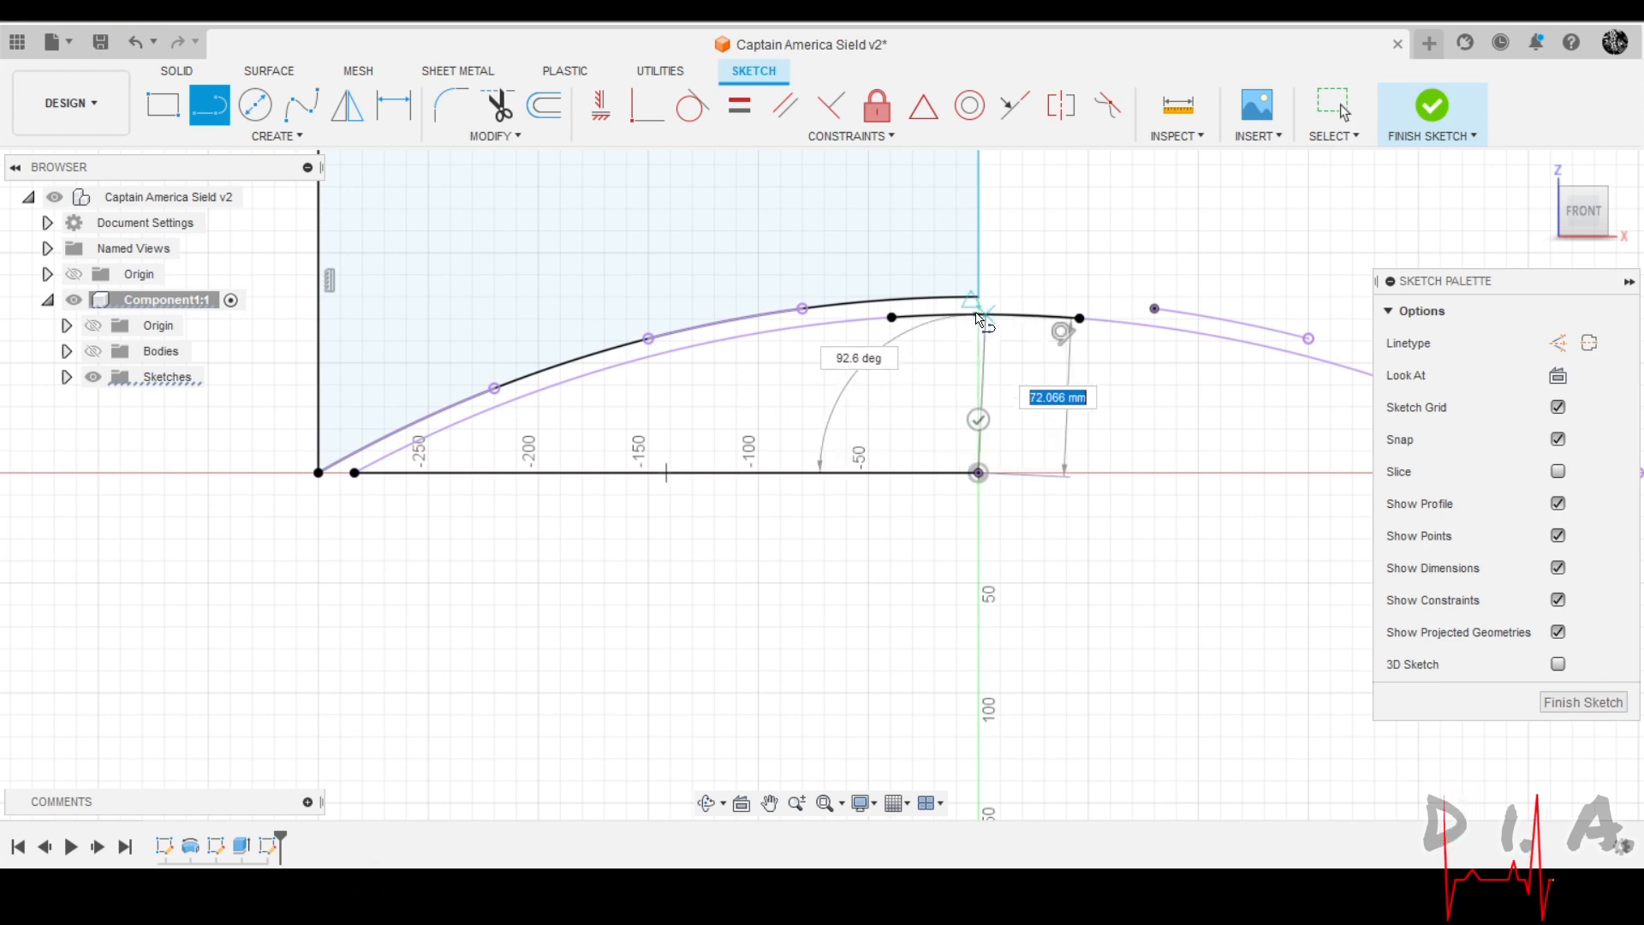
click(978, 316)
key(Escape)
scroll(834, 441, down, 3)
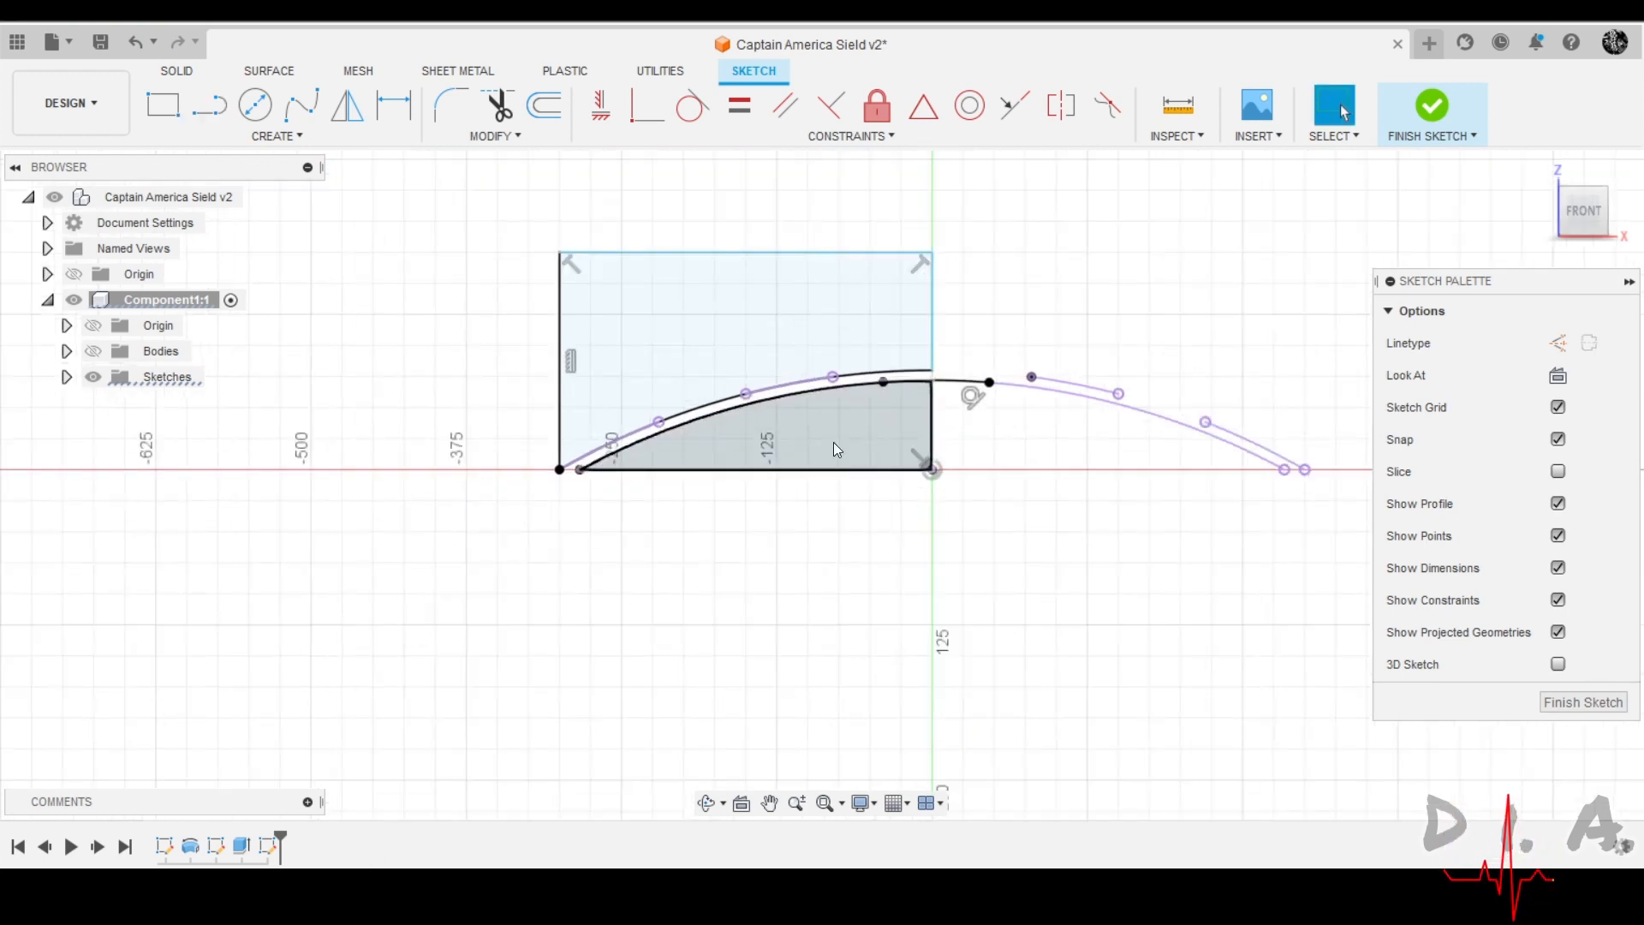
Show the bodies and start a Revolve using the closed profiles above the shield and beneath its underside.
click(93, 351)
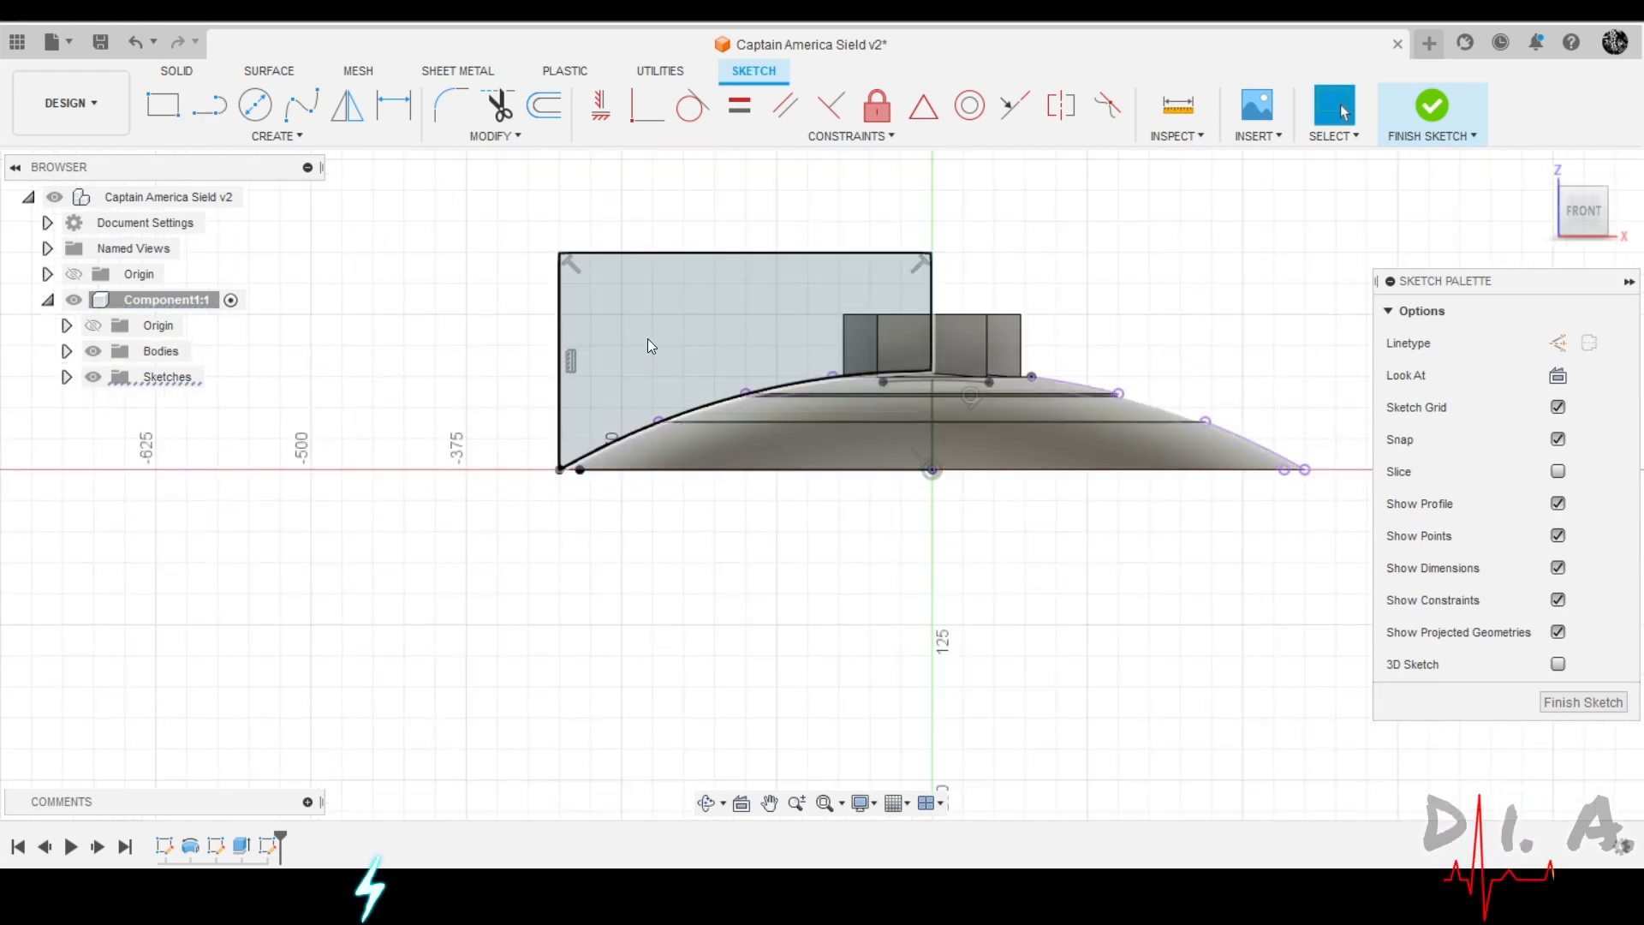
click(177, 71)
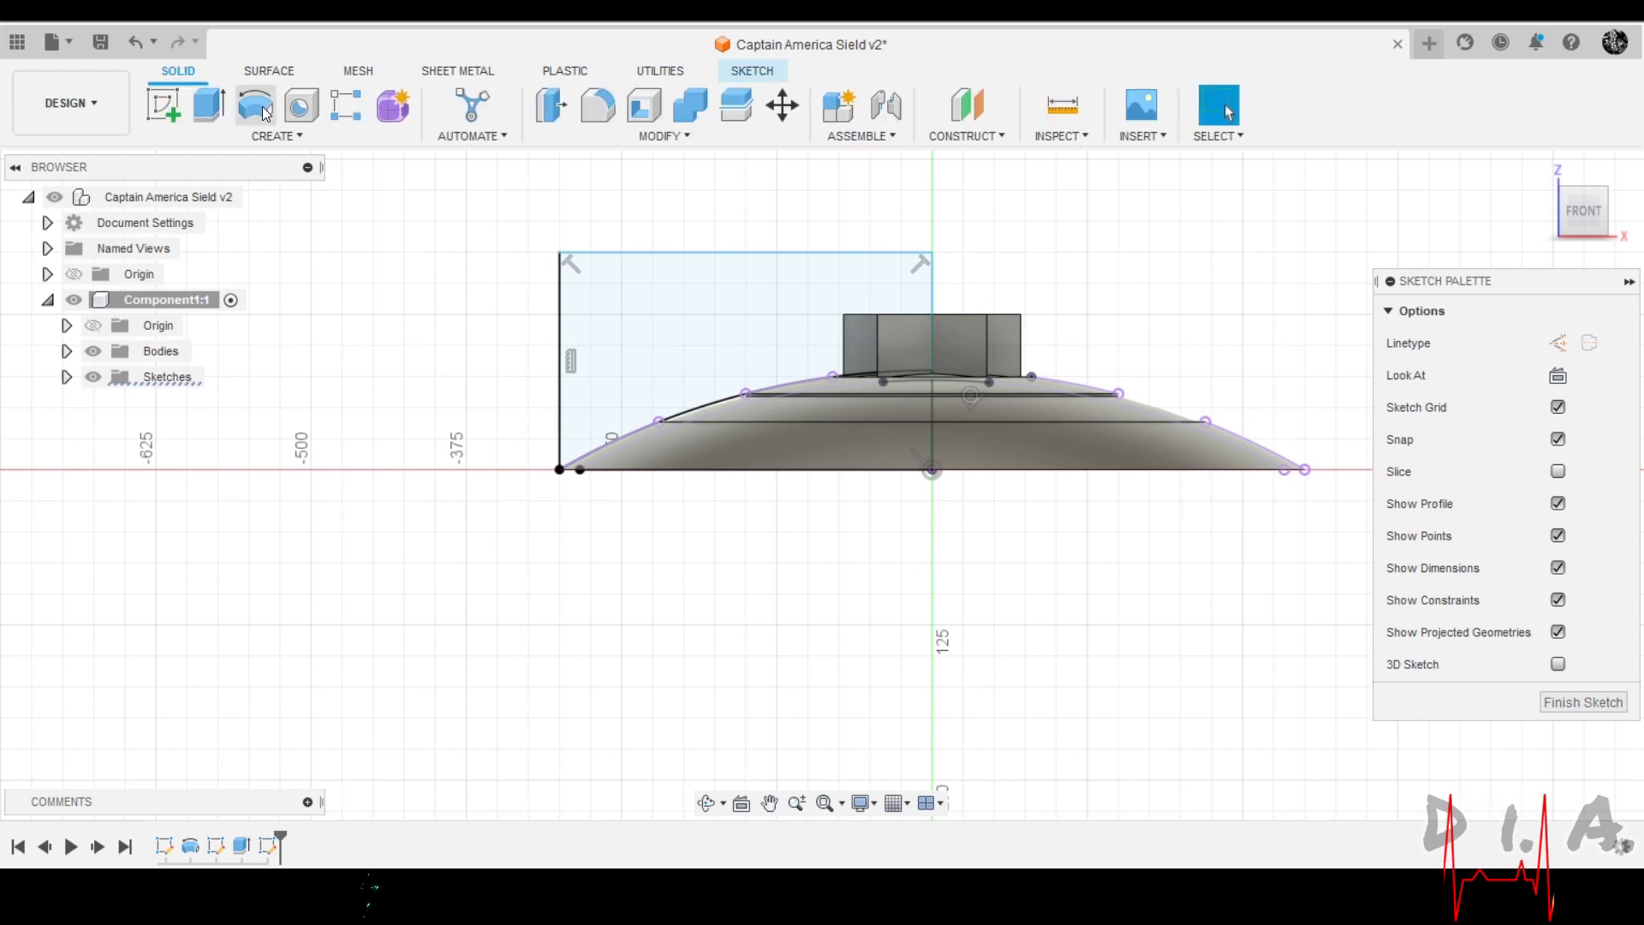
click(255, 107)
click(623, 305)
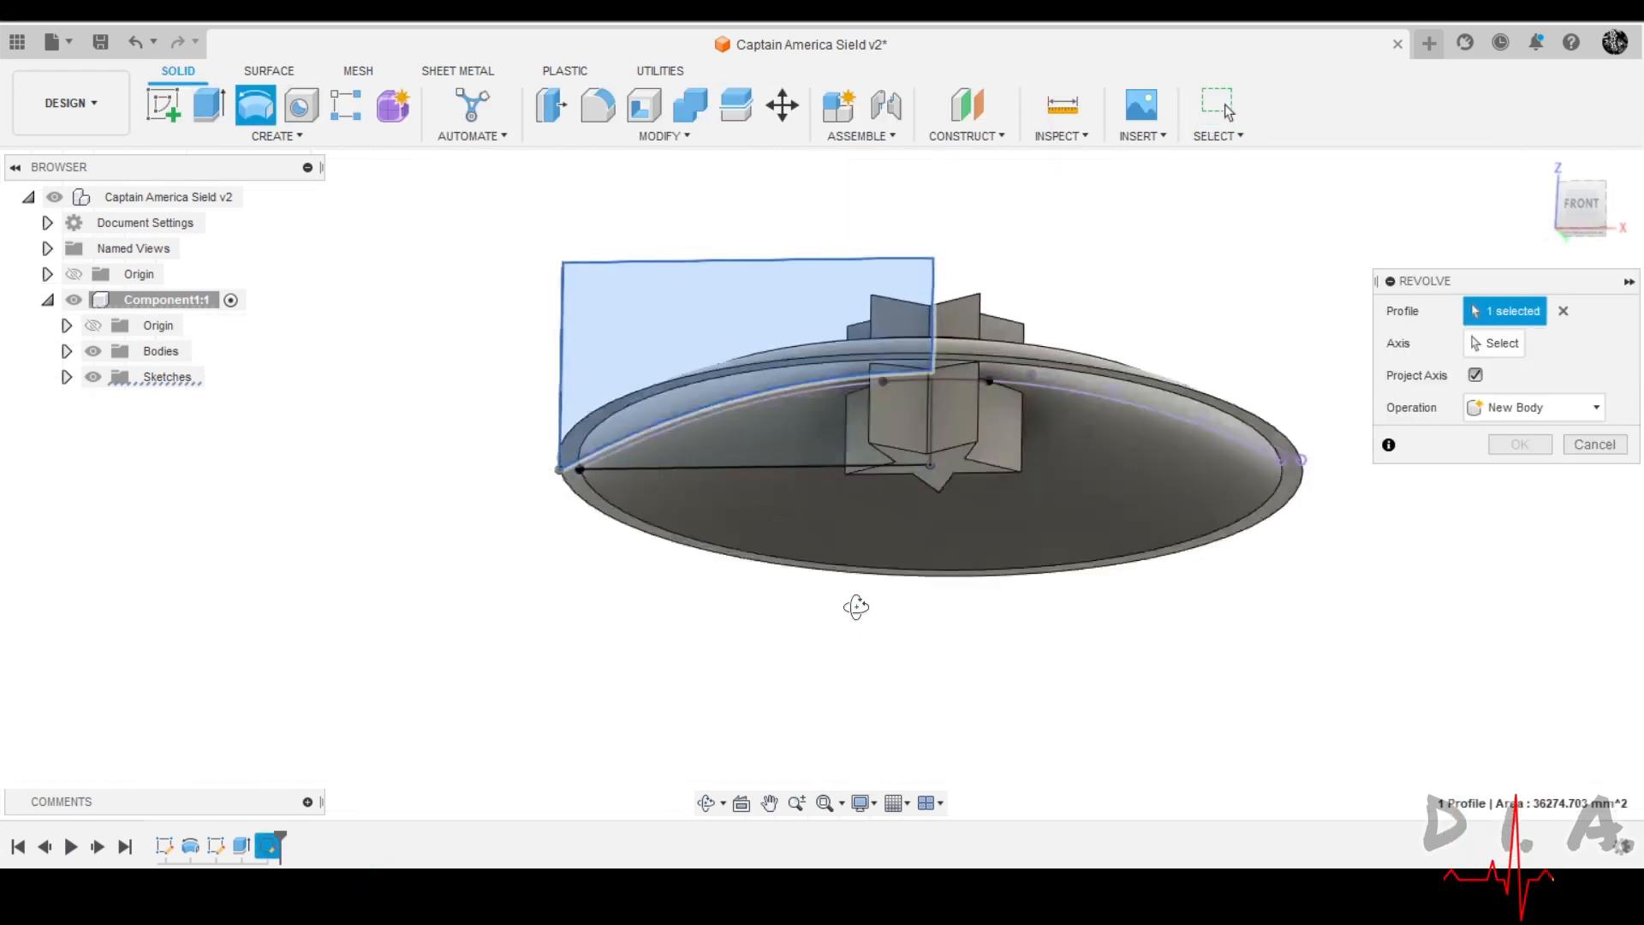
click(779, 449)
shift+middle_drag(778, 561, 782, 616)
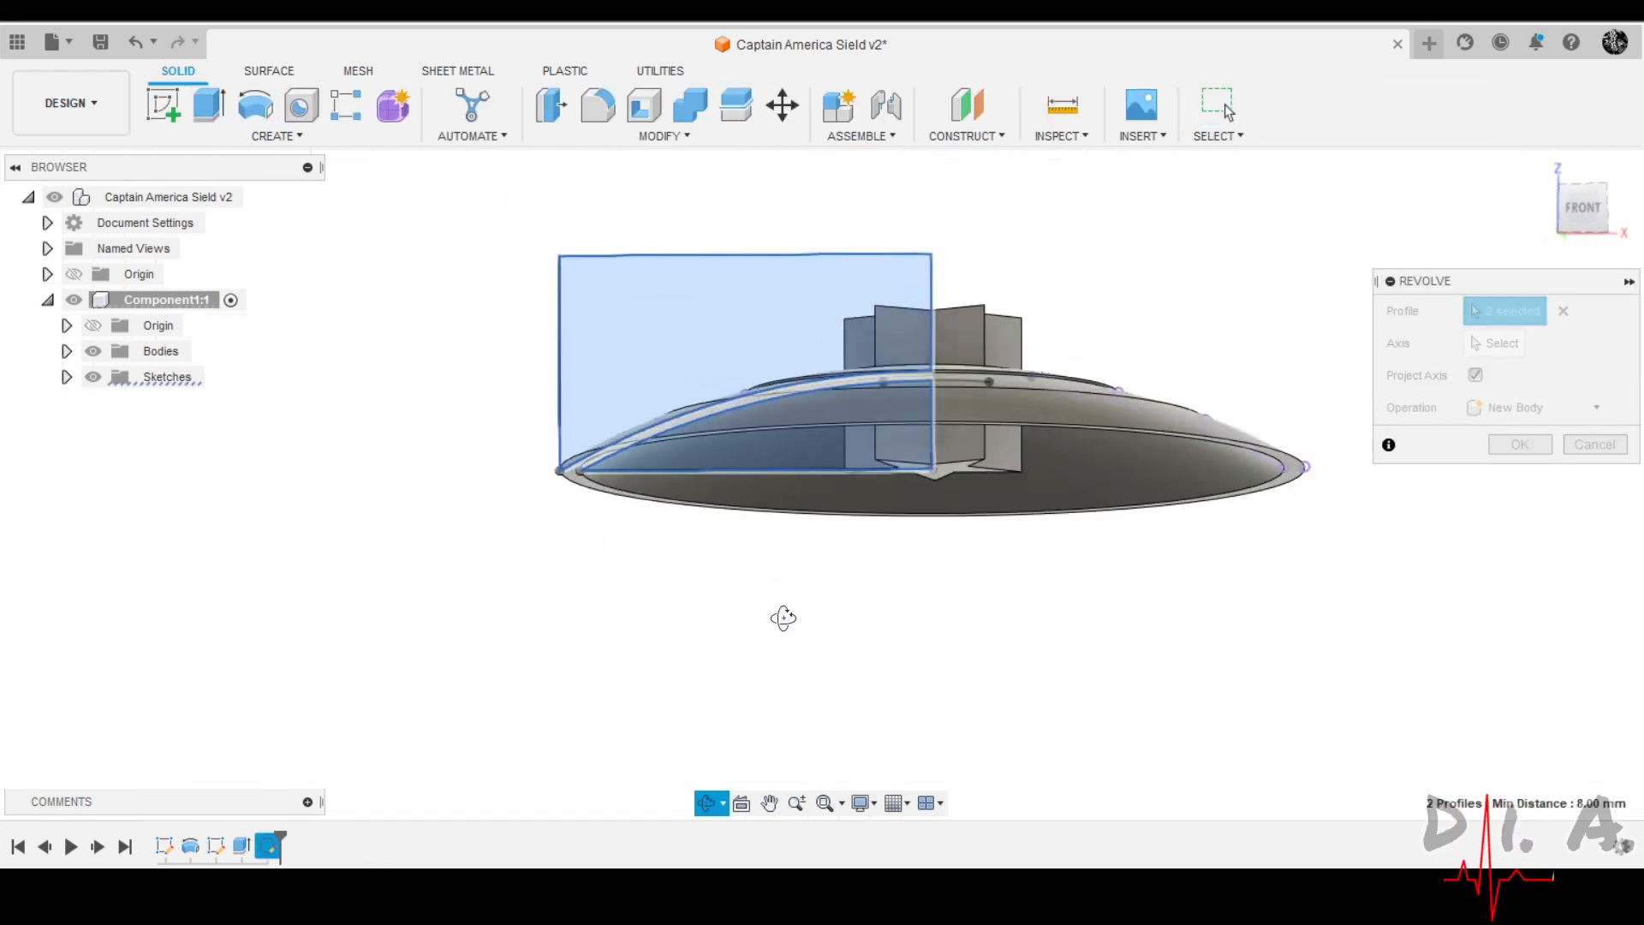
Revolve both profiles 360 degrees around the vertical centre line as a Cut, trimming the star to the shield's curvature.
scroll(974, 419, up, 5)
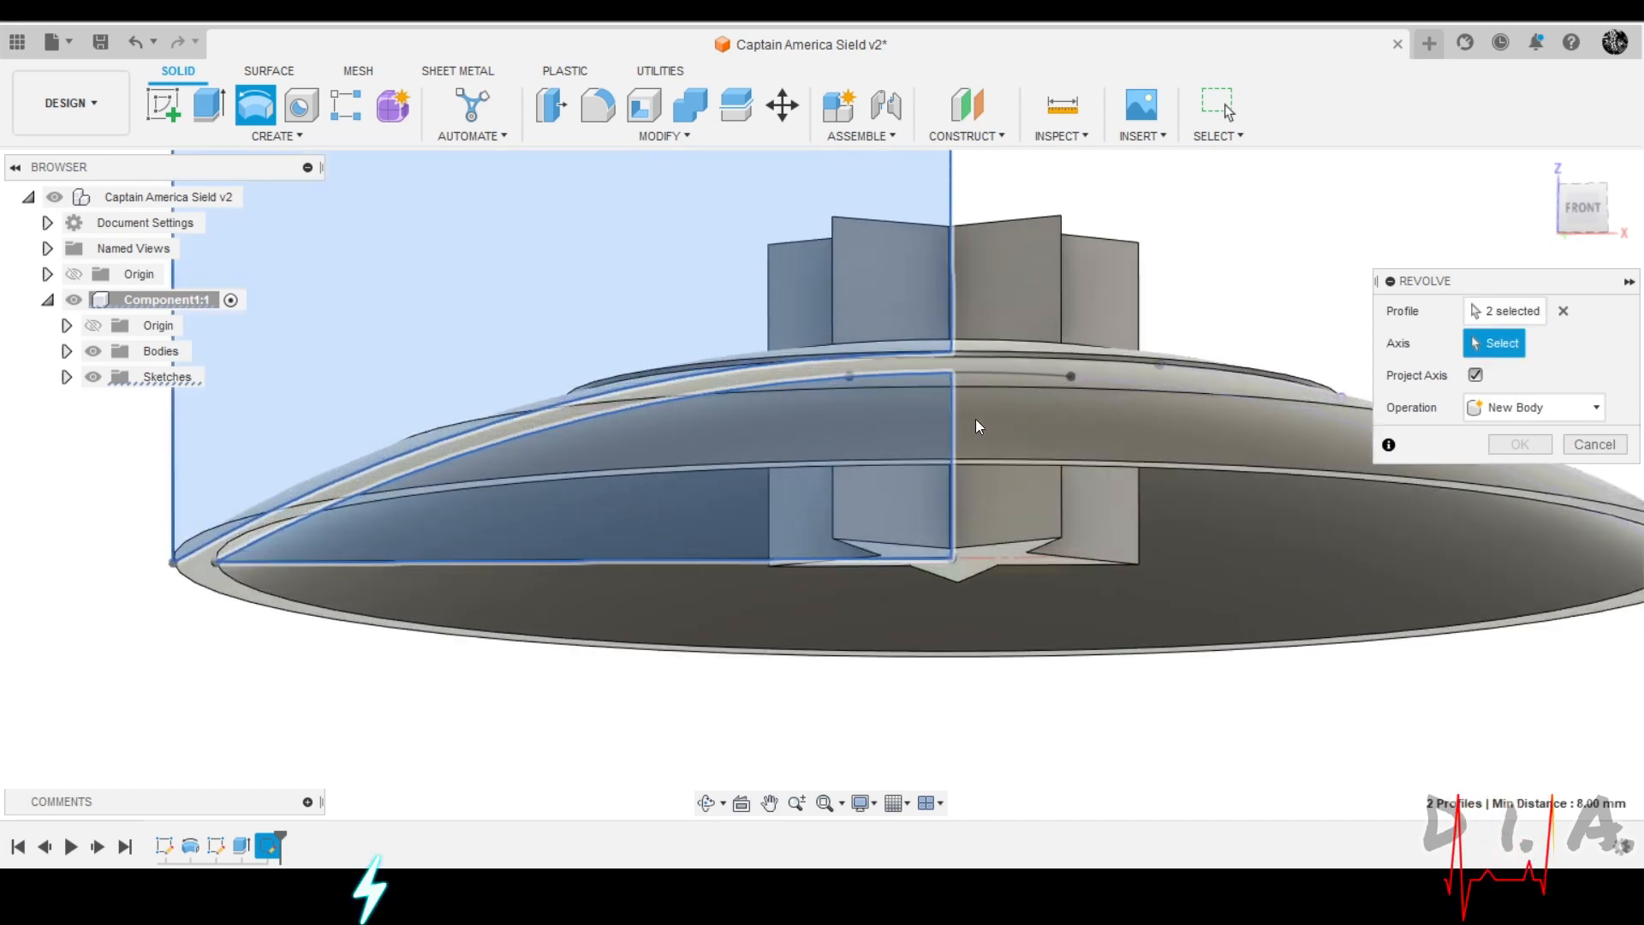
shift+middle_drag(975, 419, 976, 429)
scroll(985, 385, up, 6)
scroll(973, 435, down, 10)
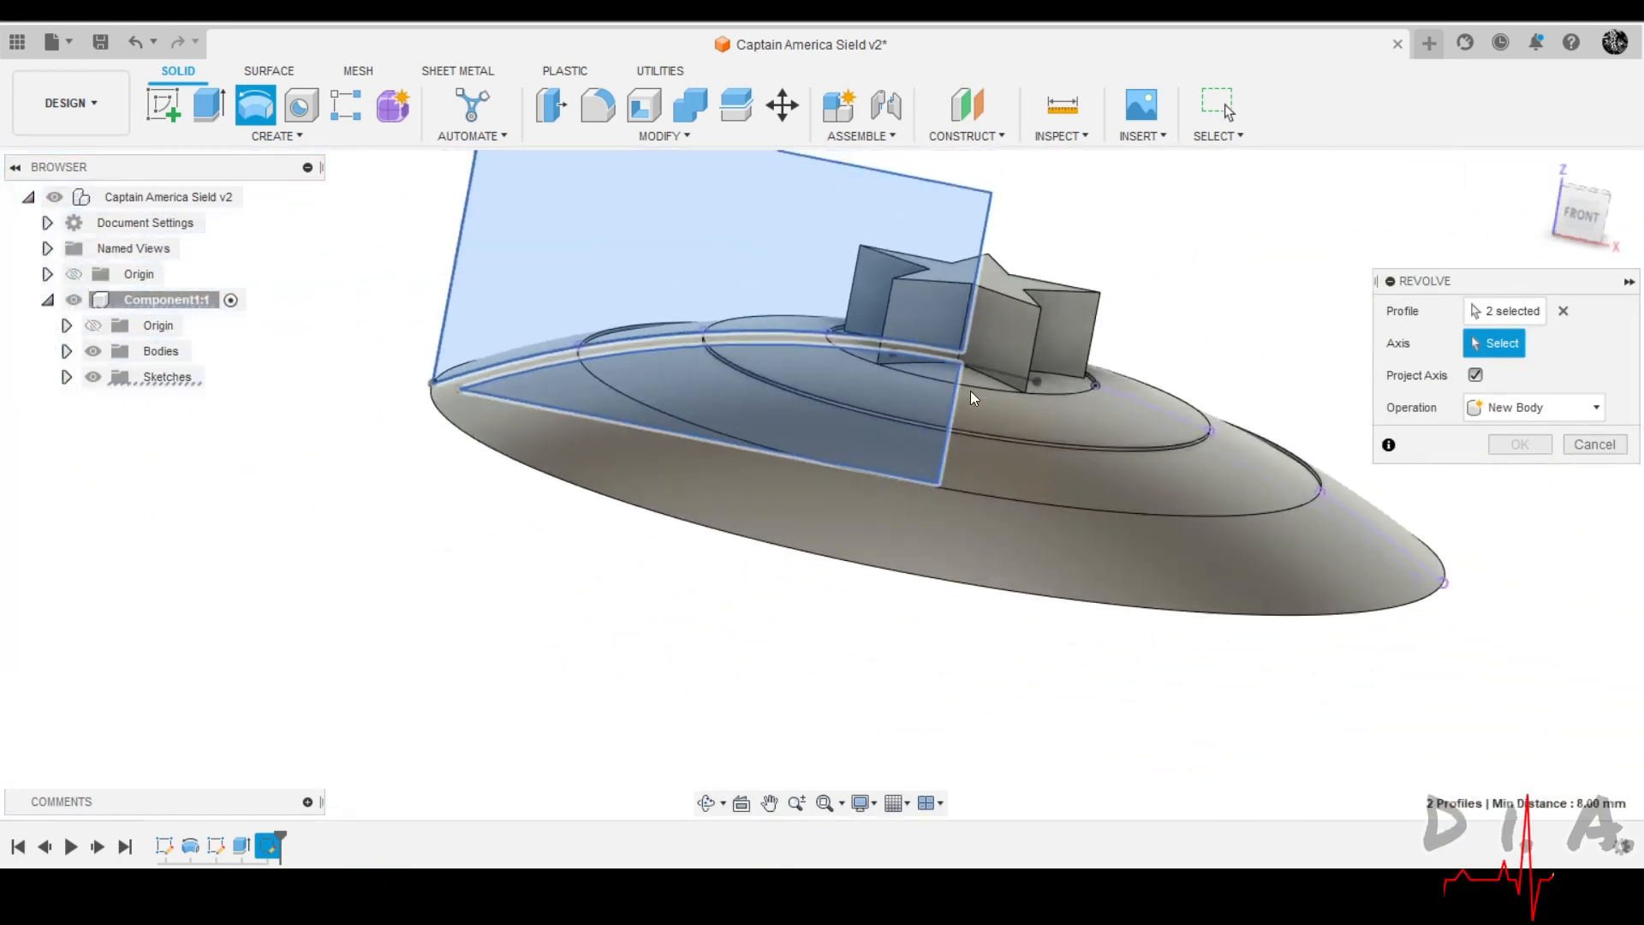
shift+middle_drag(969, 390, 1005, 351)
click(94, 351)
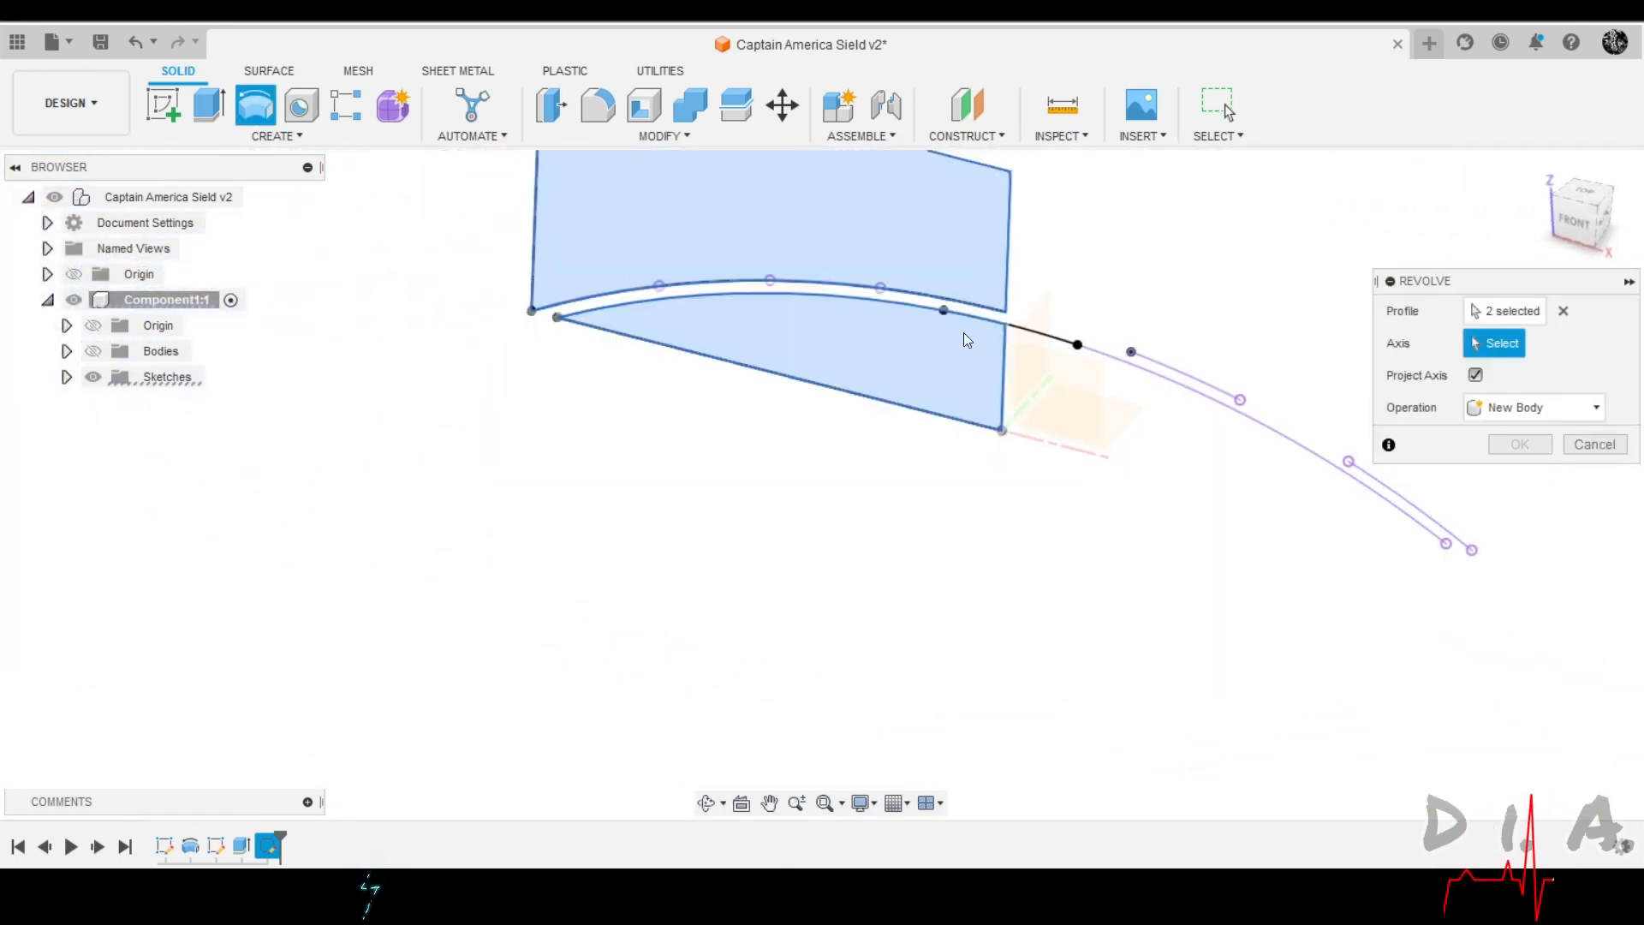
click(1008, 371)
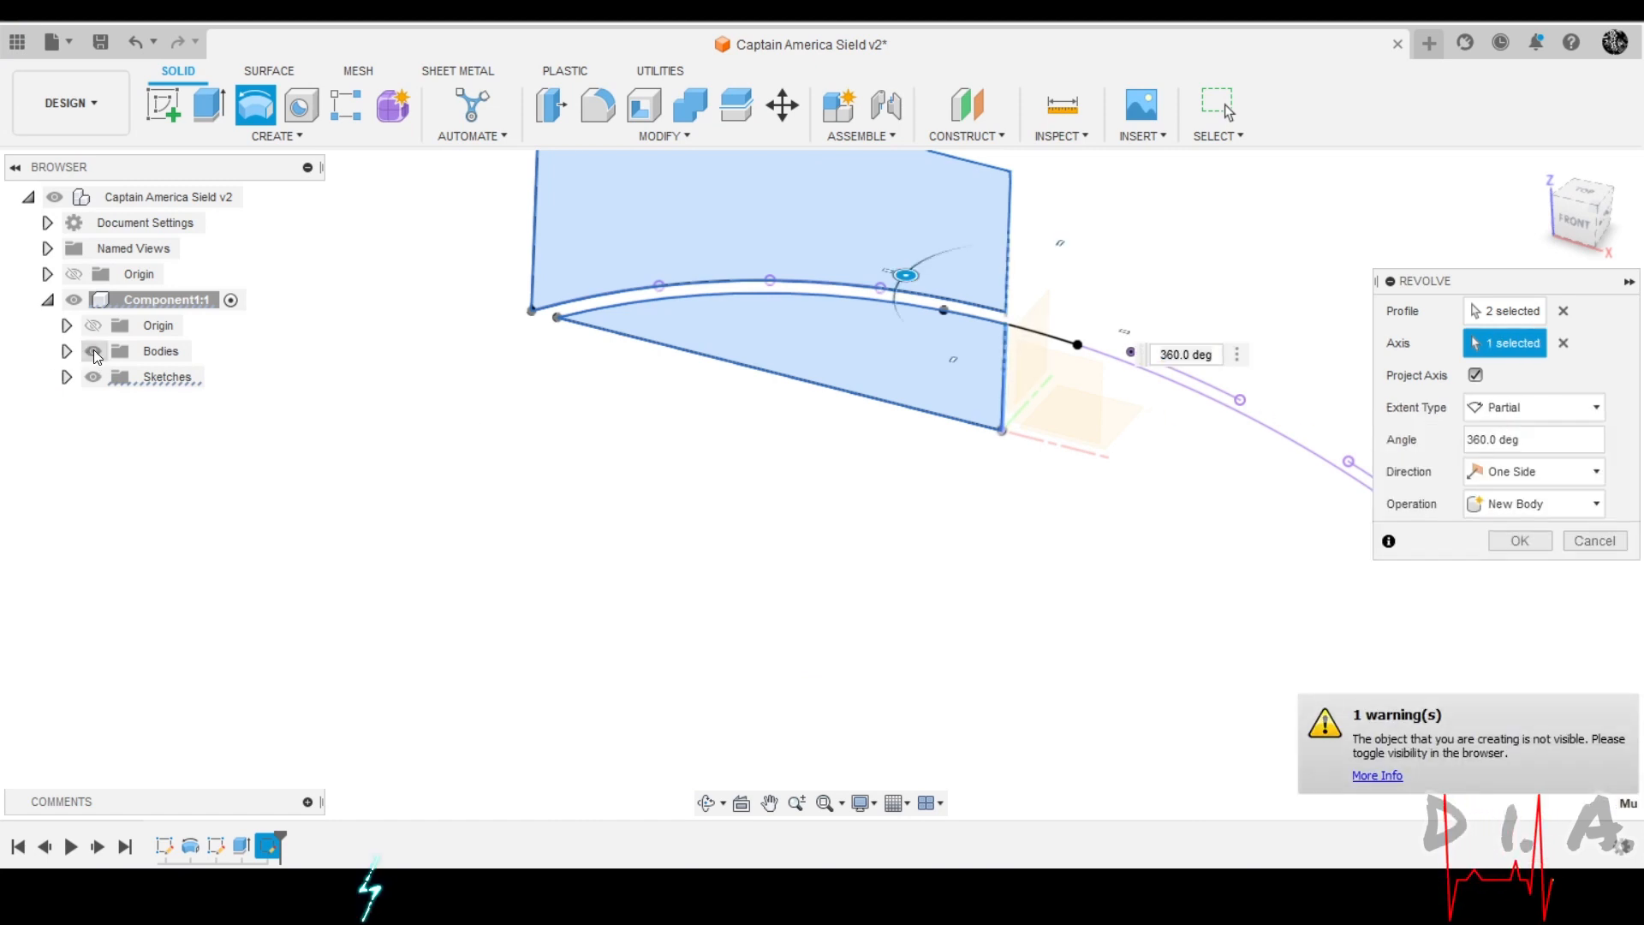
click(94, 351)
shift+middle_drag(503, 573, 1304, 521)
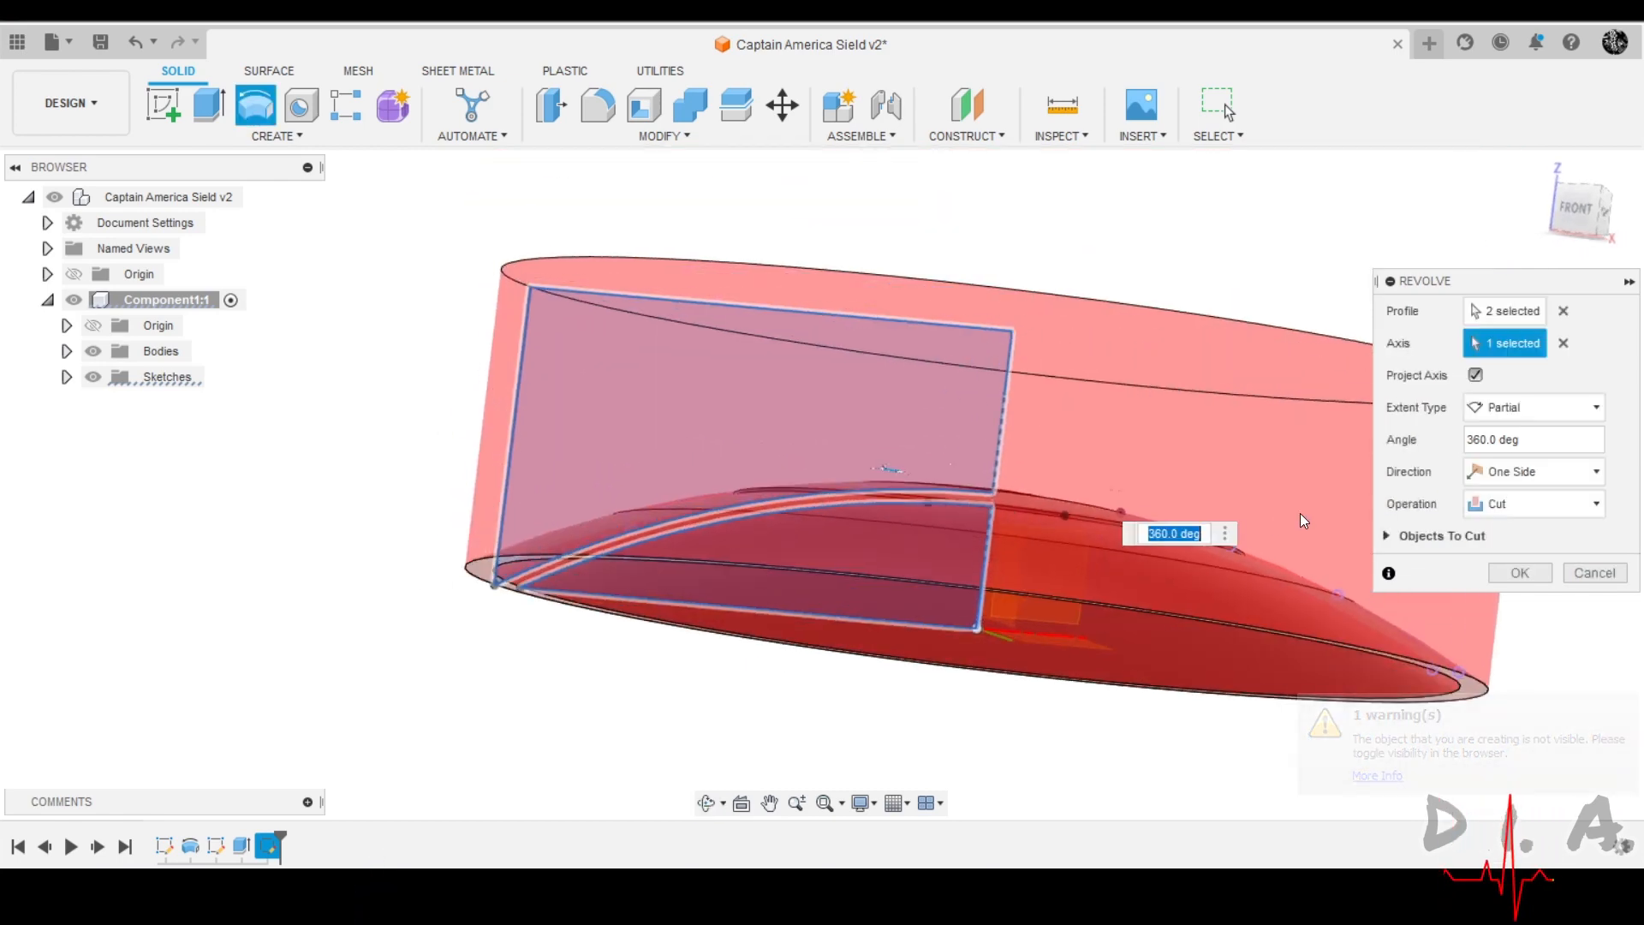
click(1520, 573)
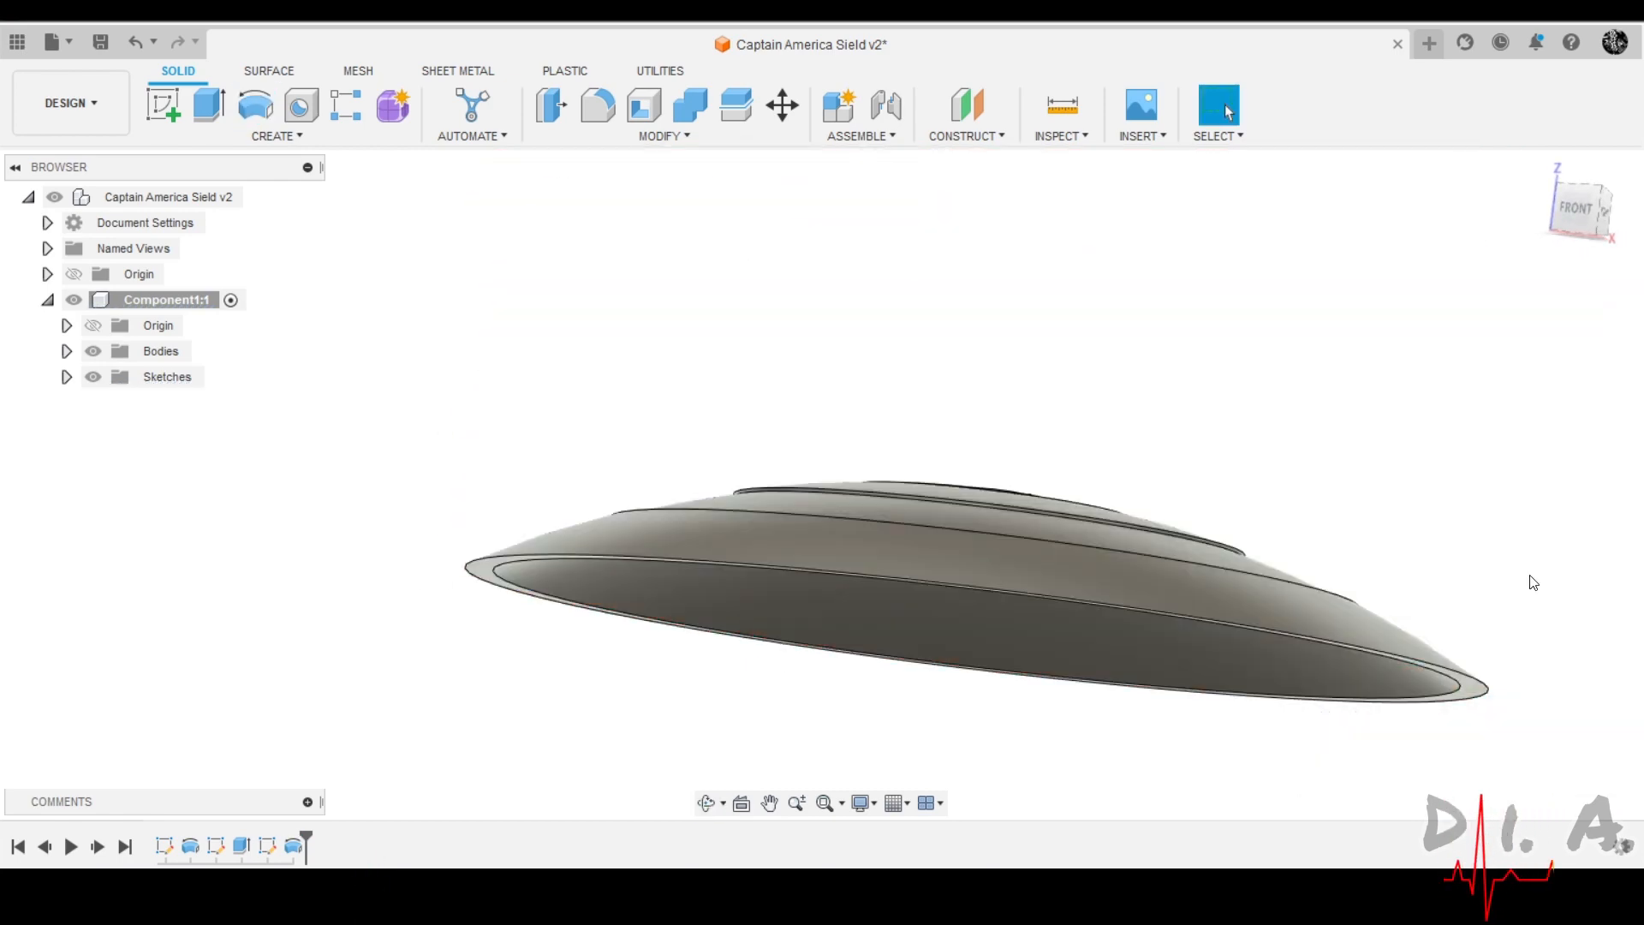
Return the shield to the home view and save a new version with the description User Saved.
shift+middle_drag(925, 466, 941, 557)
scroll(958, 490, up, 4)
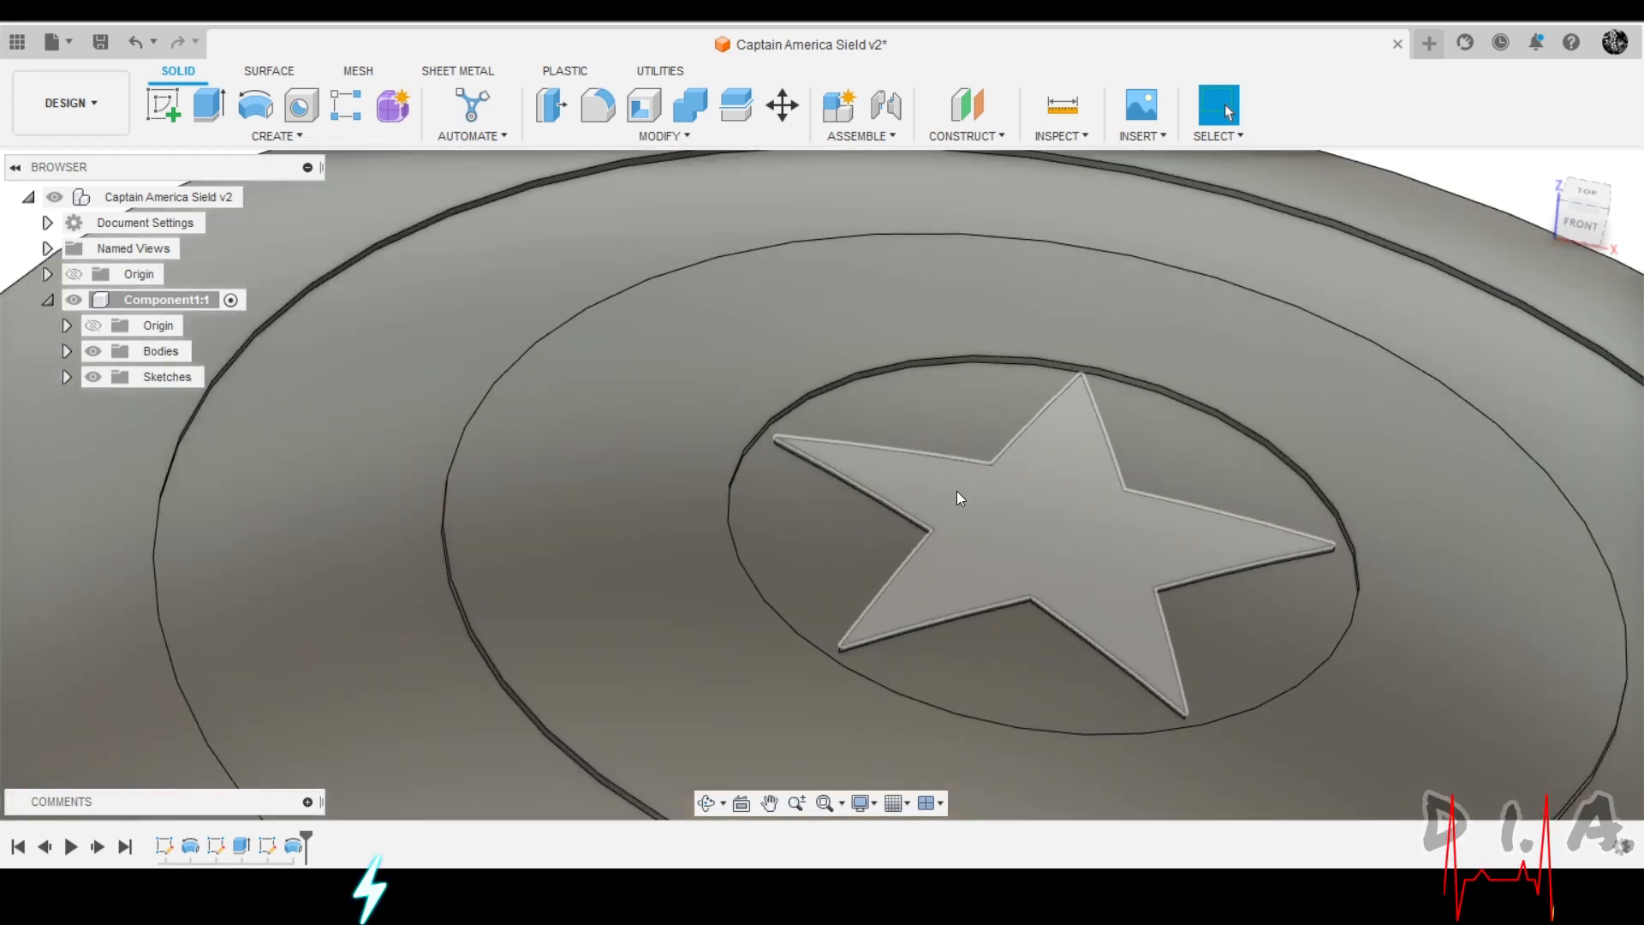
shift+middle_drag(957, 490, 1126, 529)
scroll(932, 533, down, 4)
scroll(1126, 530, down, 4)
click(1544, 168)
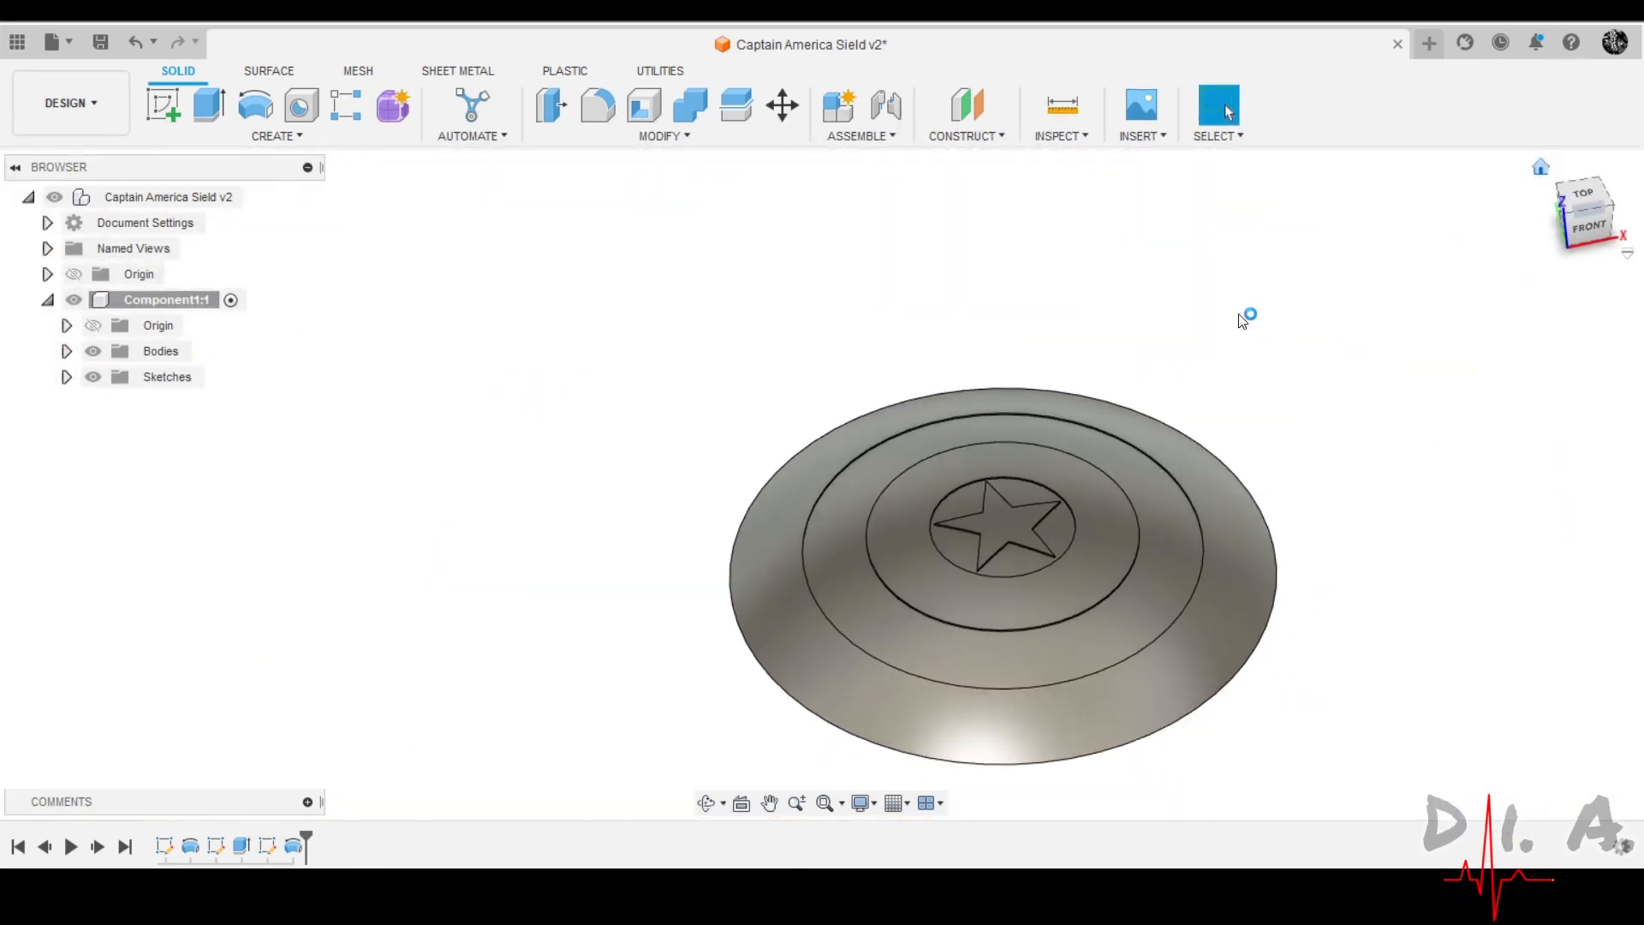
click(98, 47)
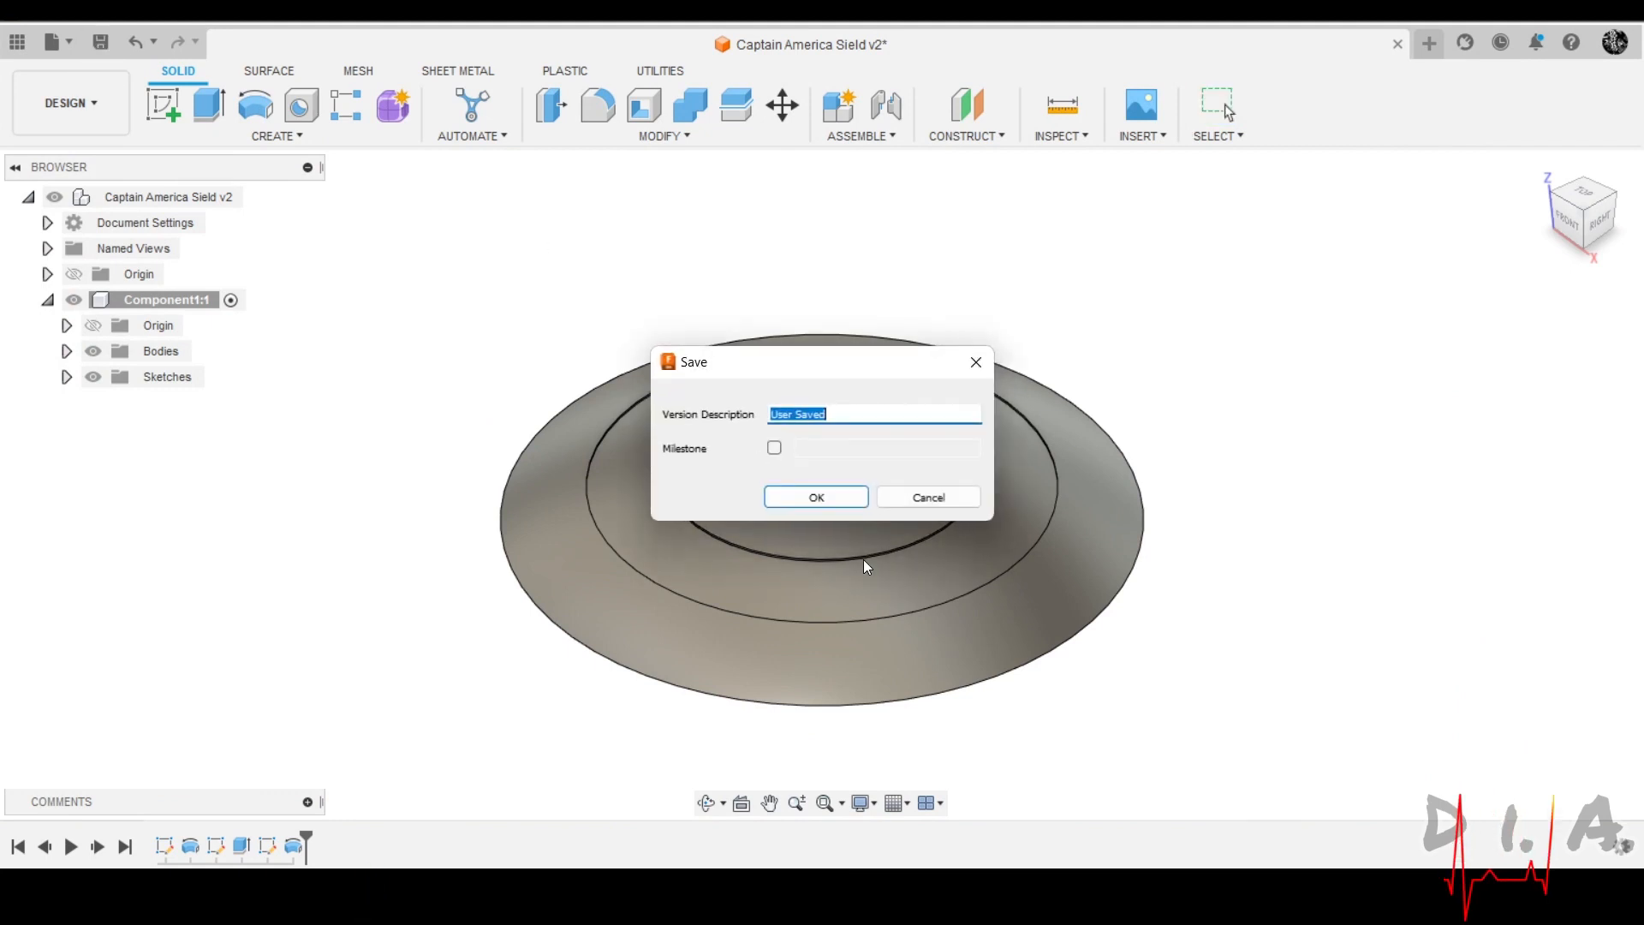
click(818, 498)
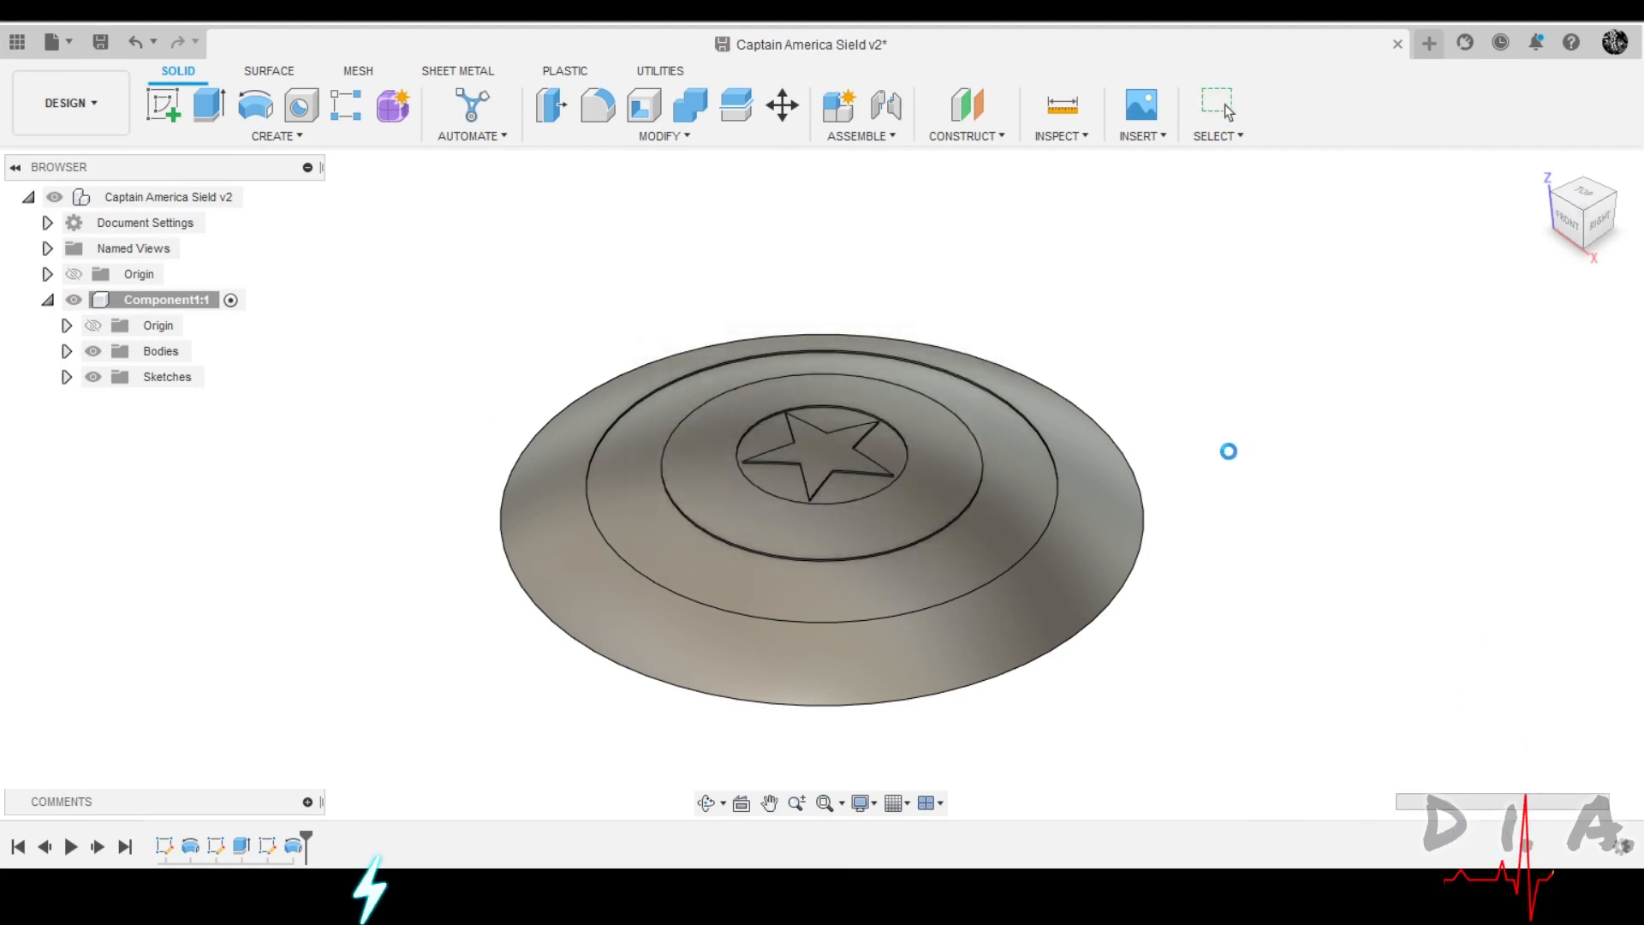
Assign the physical material Titanium from the Fusion 360 Material Library to the shield component.
click(1580, 197)
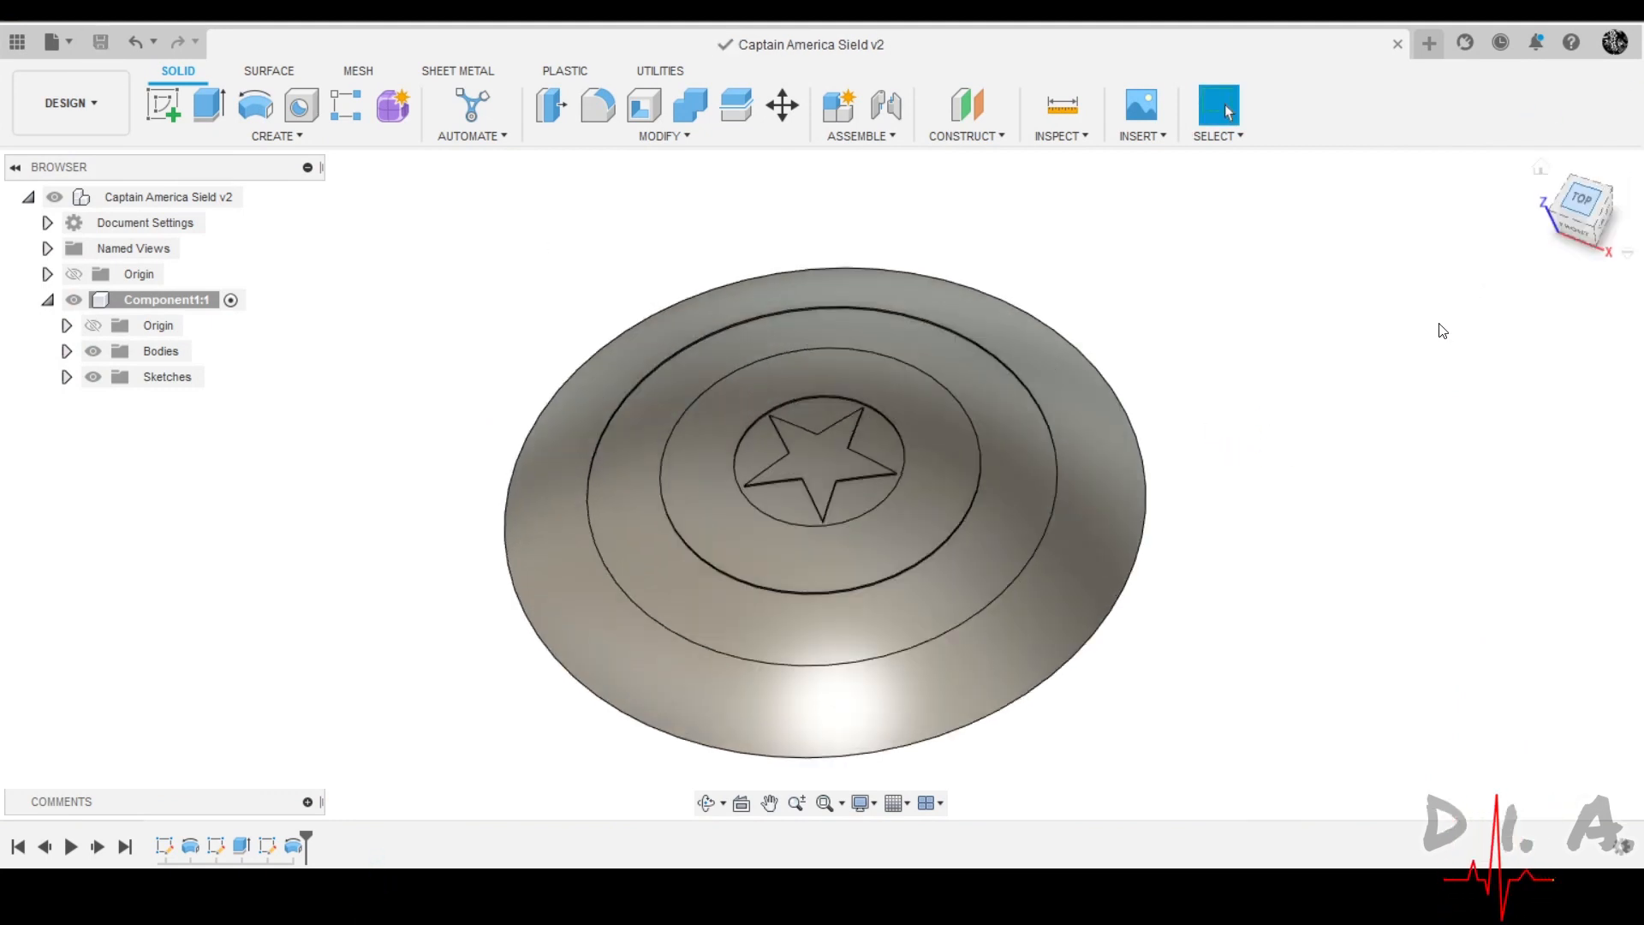
shift+middle_drag(813, 593, 746, 533)
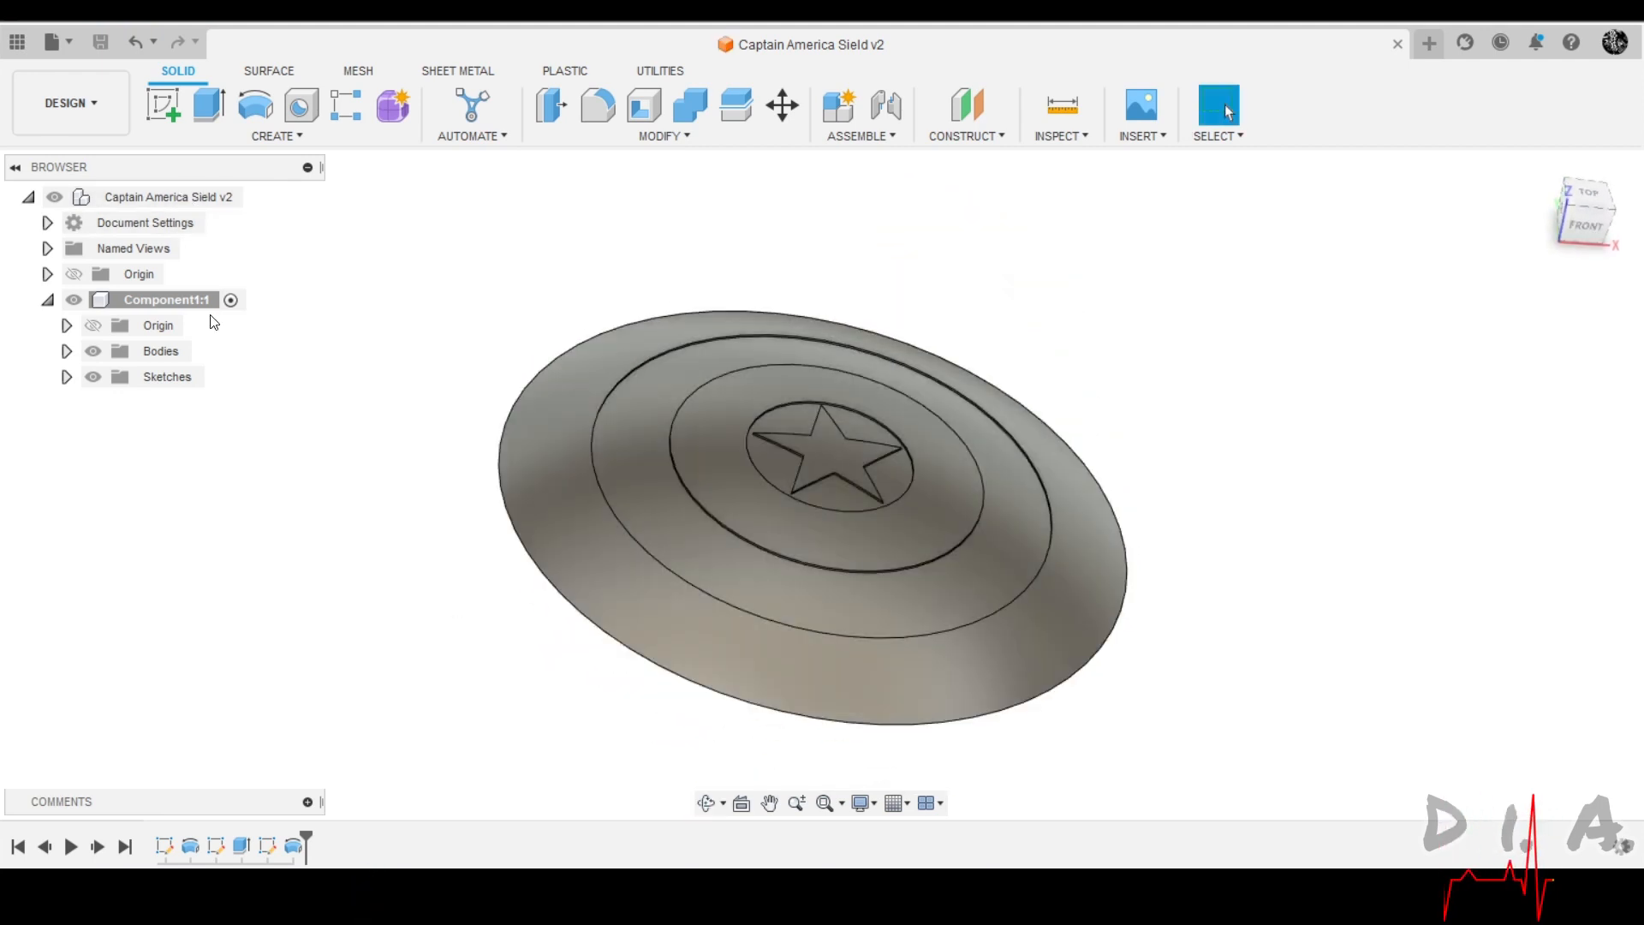
right_click(199, 298)
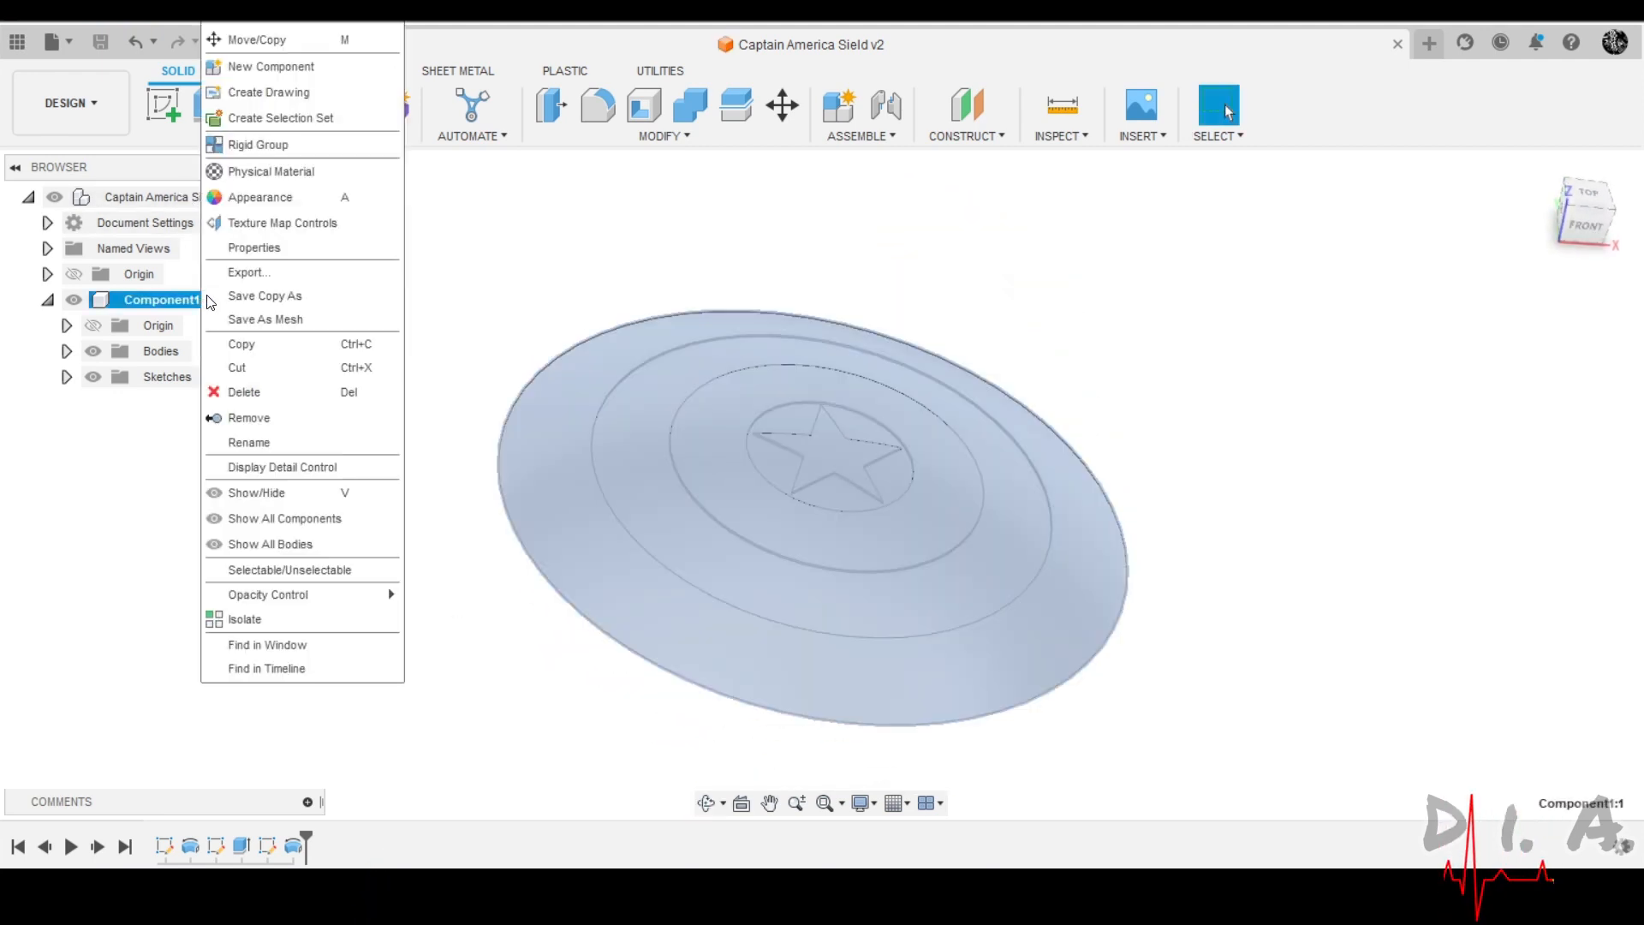
click(300, 174)
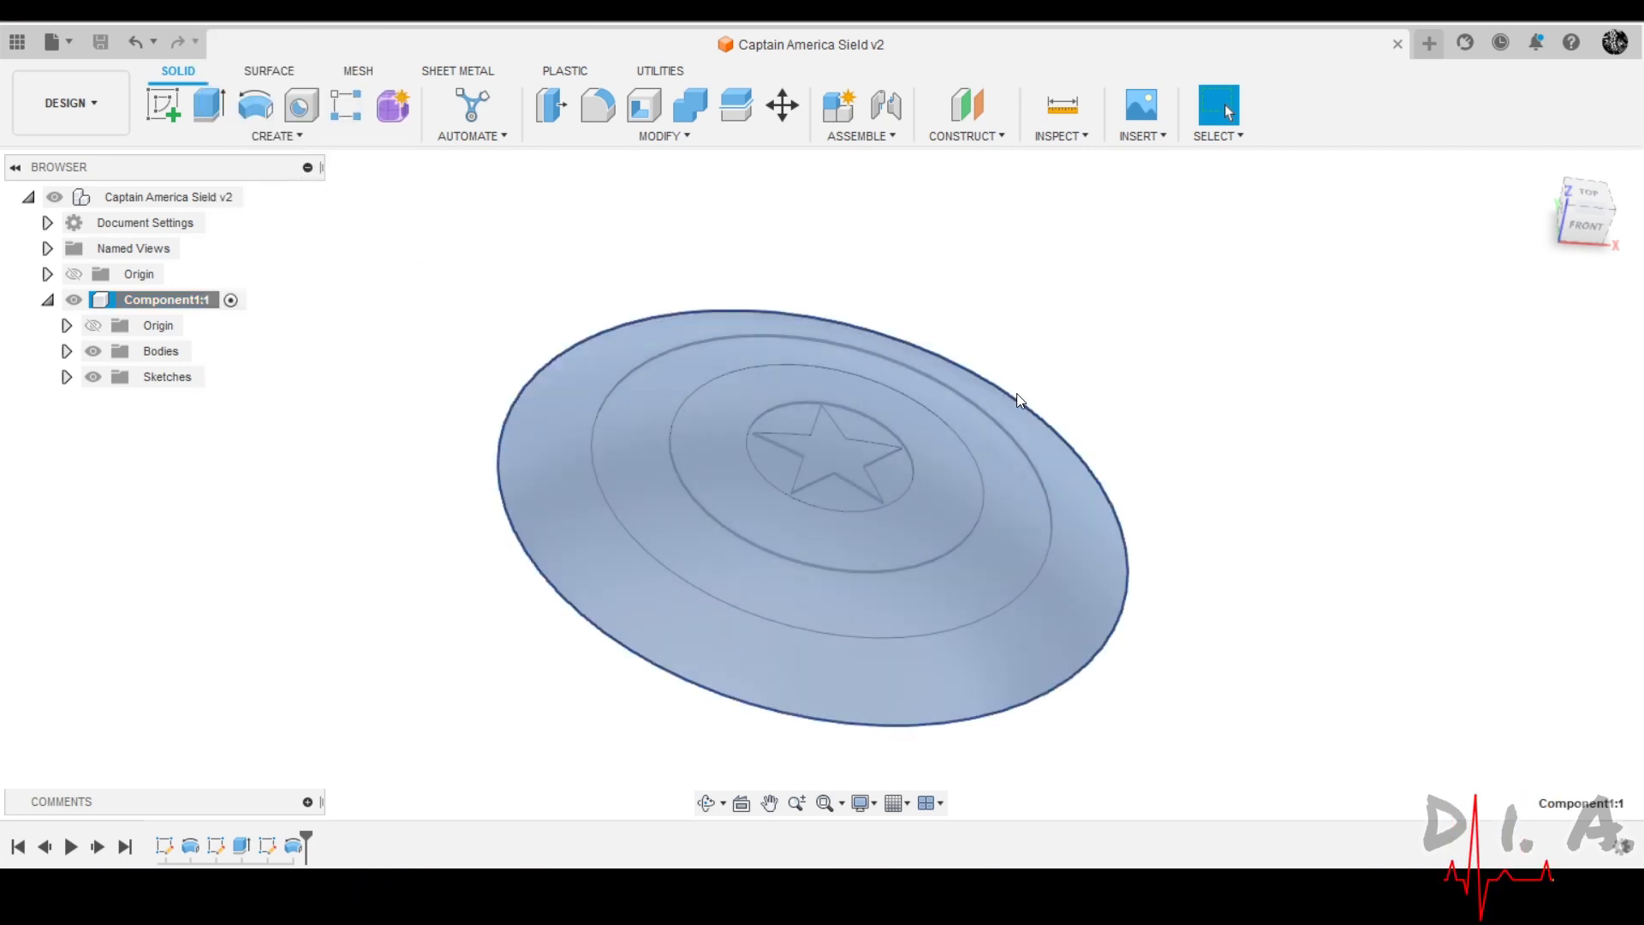
scroll(1405, 548, down, 10)
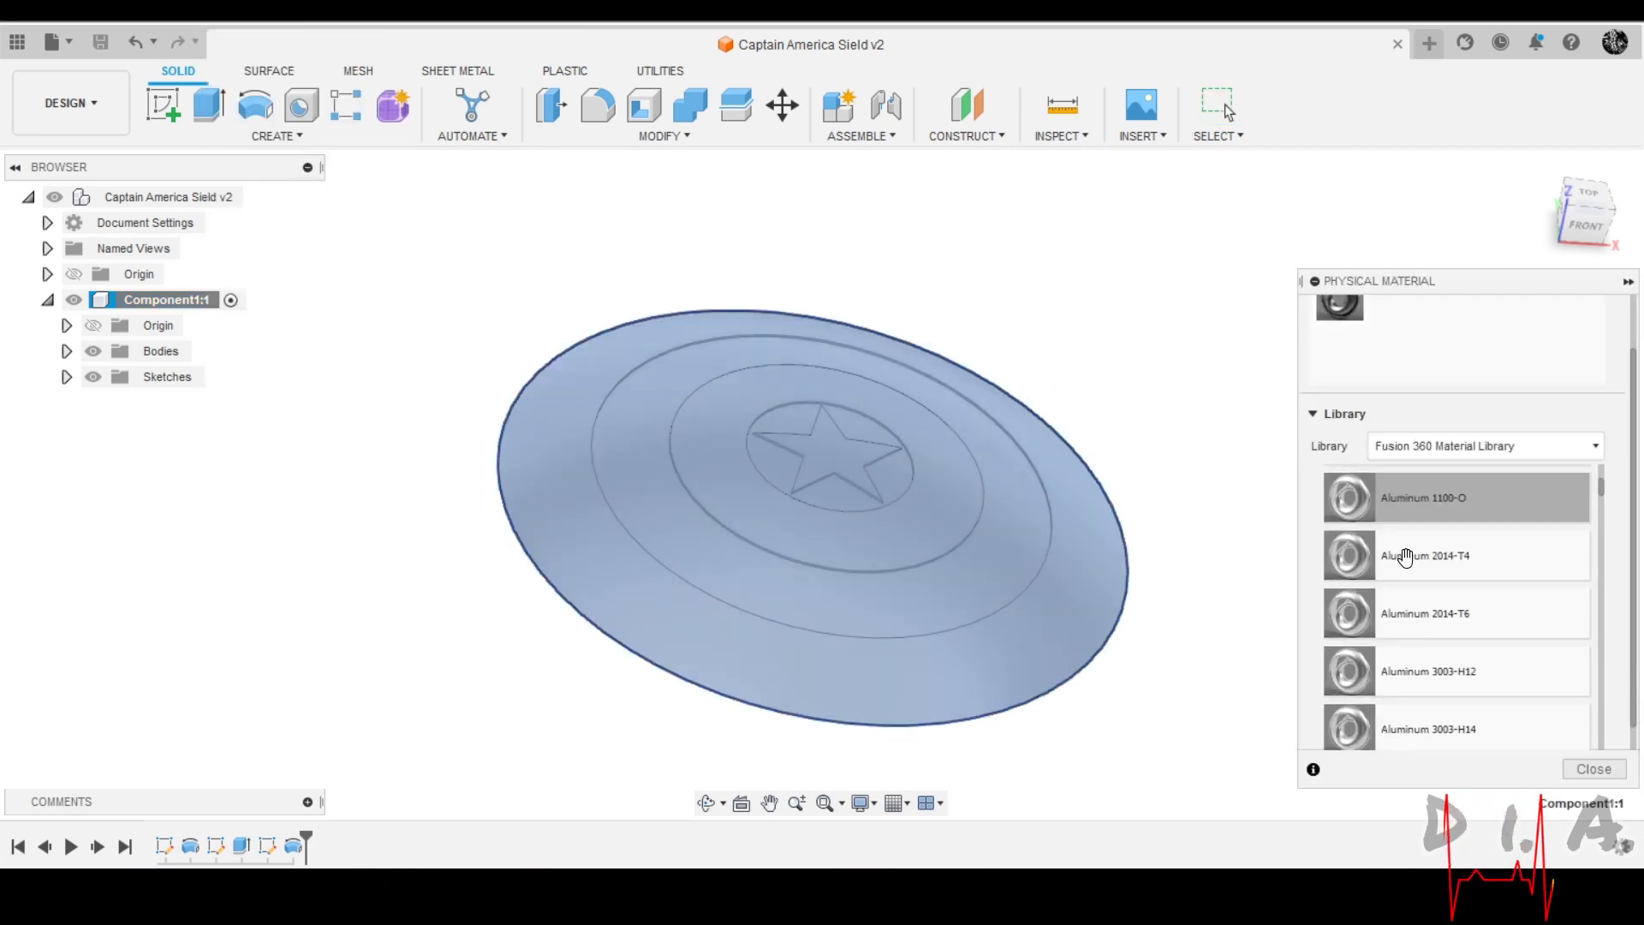
scroll(1405, 565, down, 15)
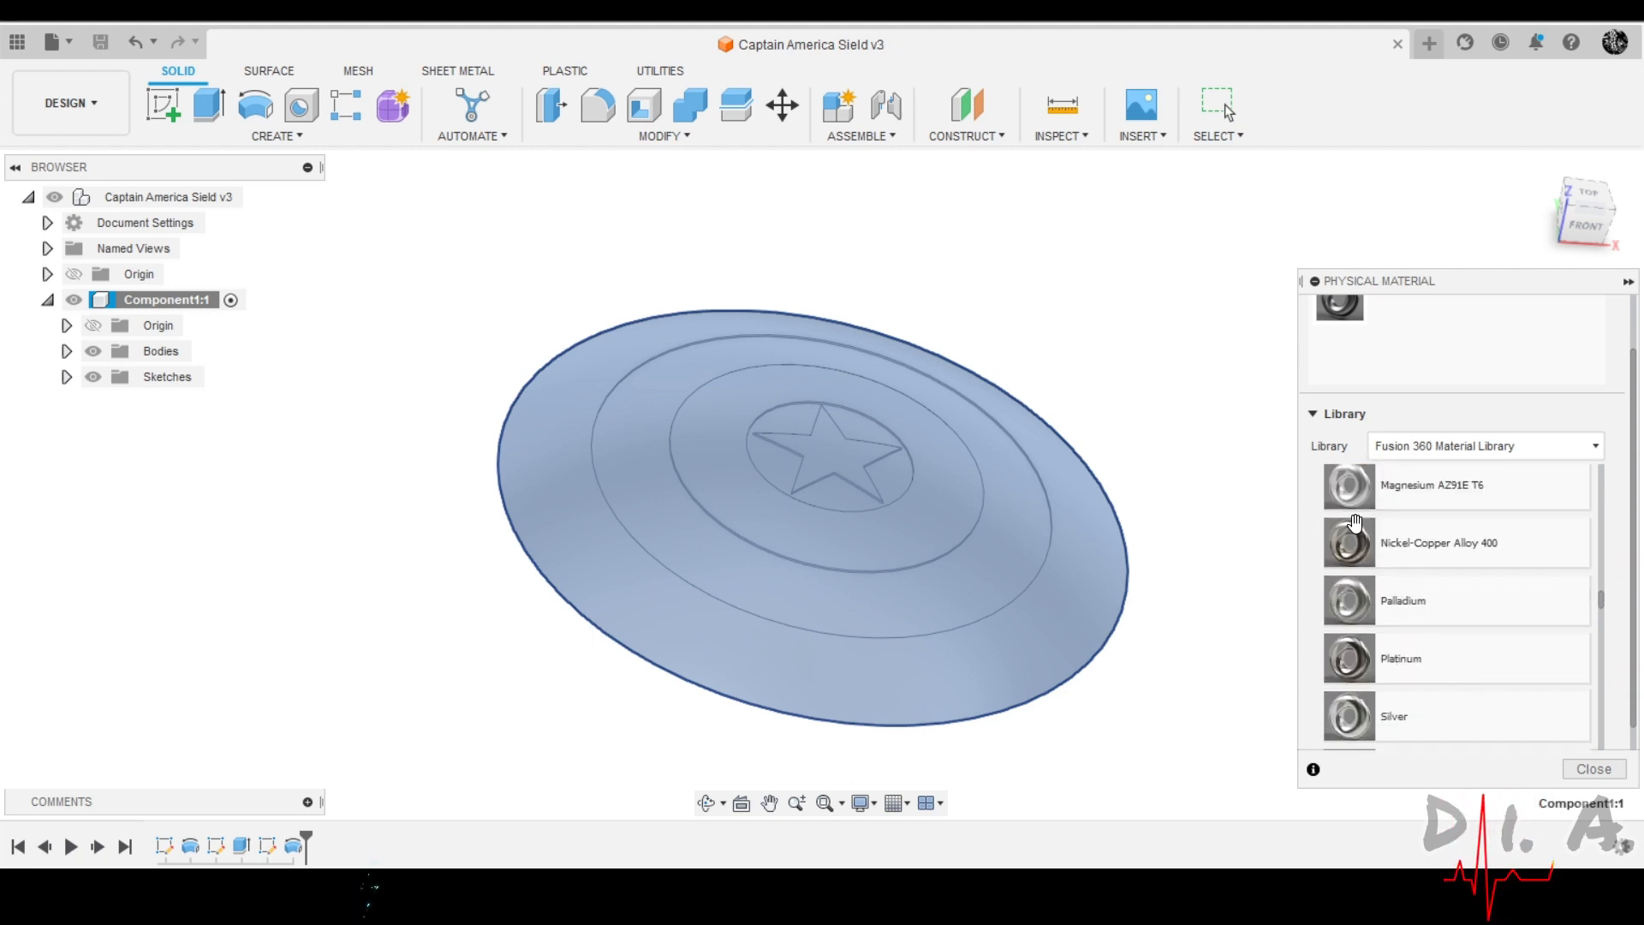
scroll(1468, 617, down, 15)
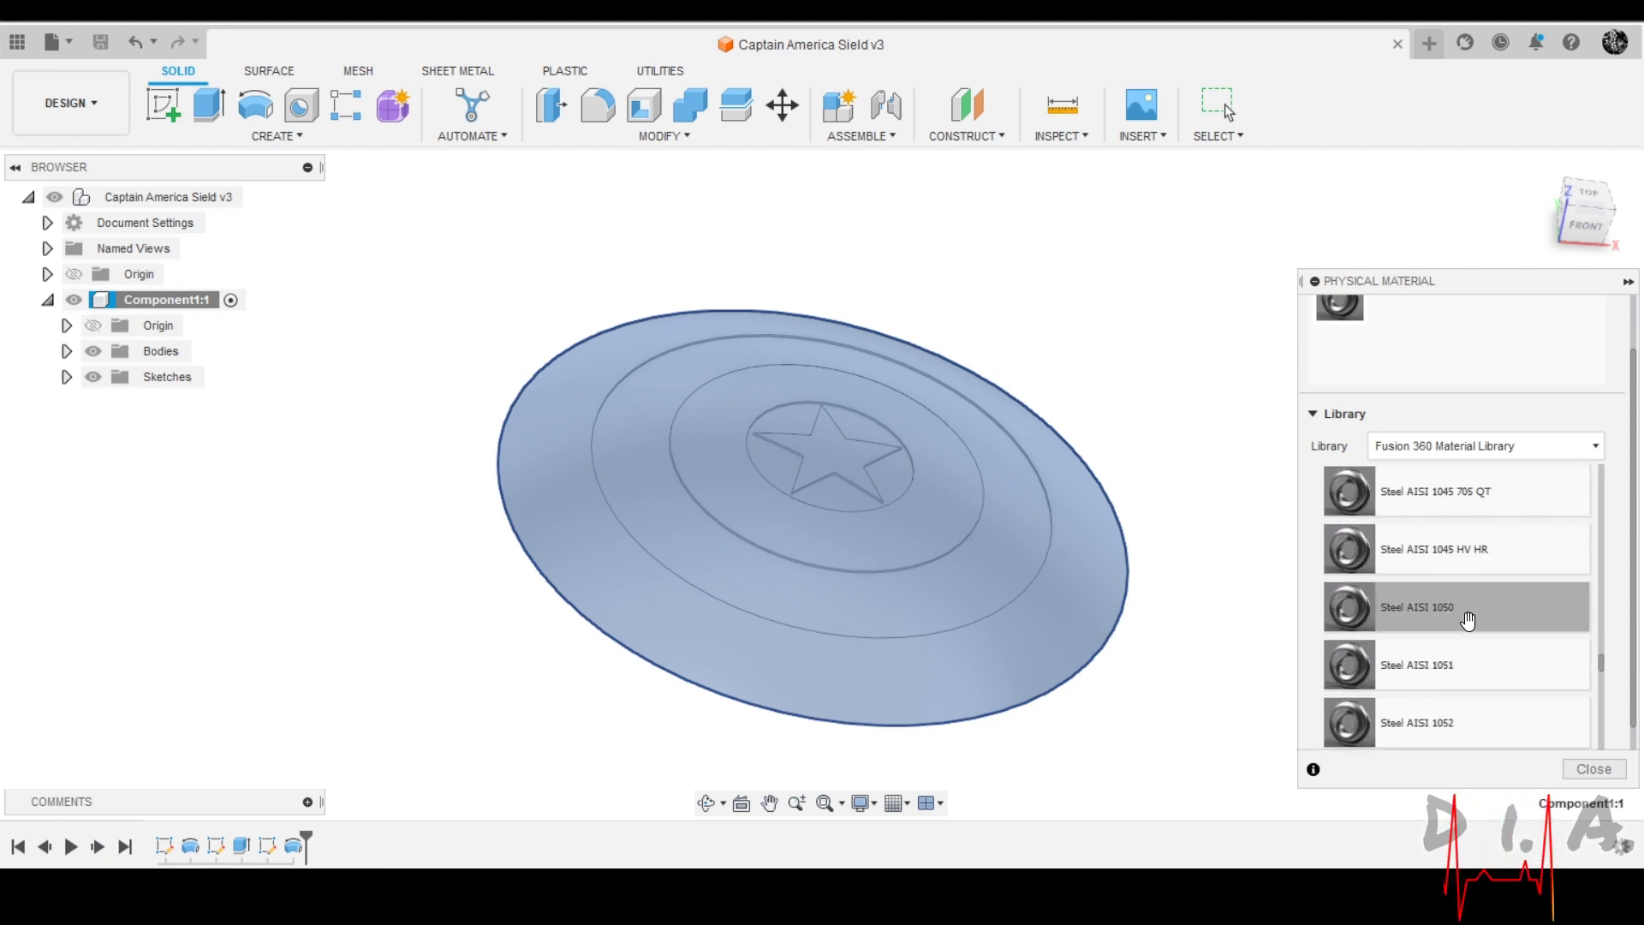
scroll(1468, 618, down, 10)
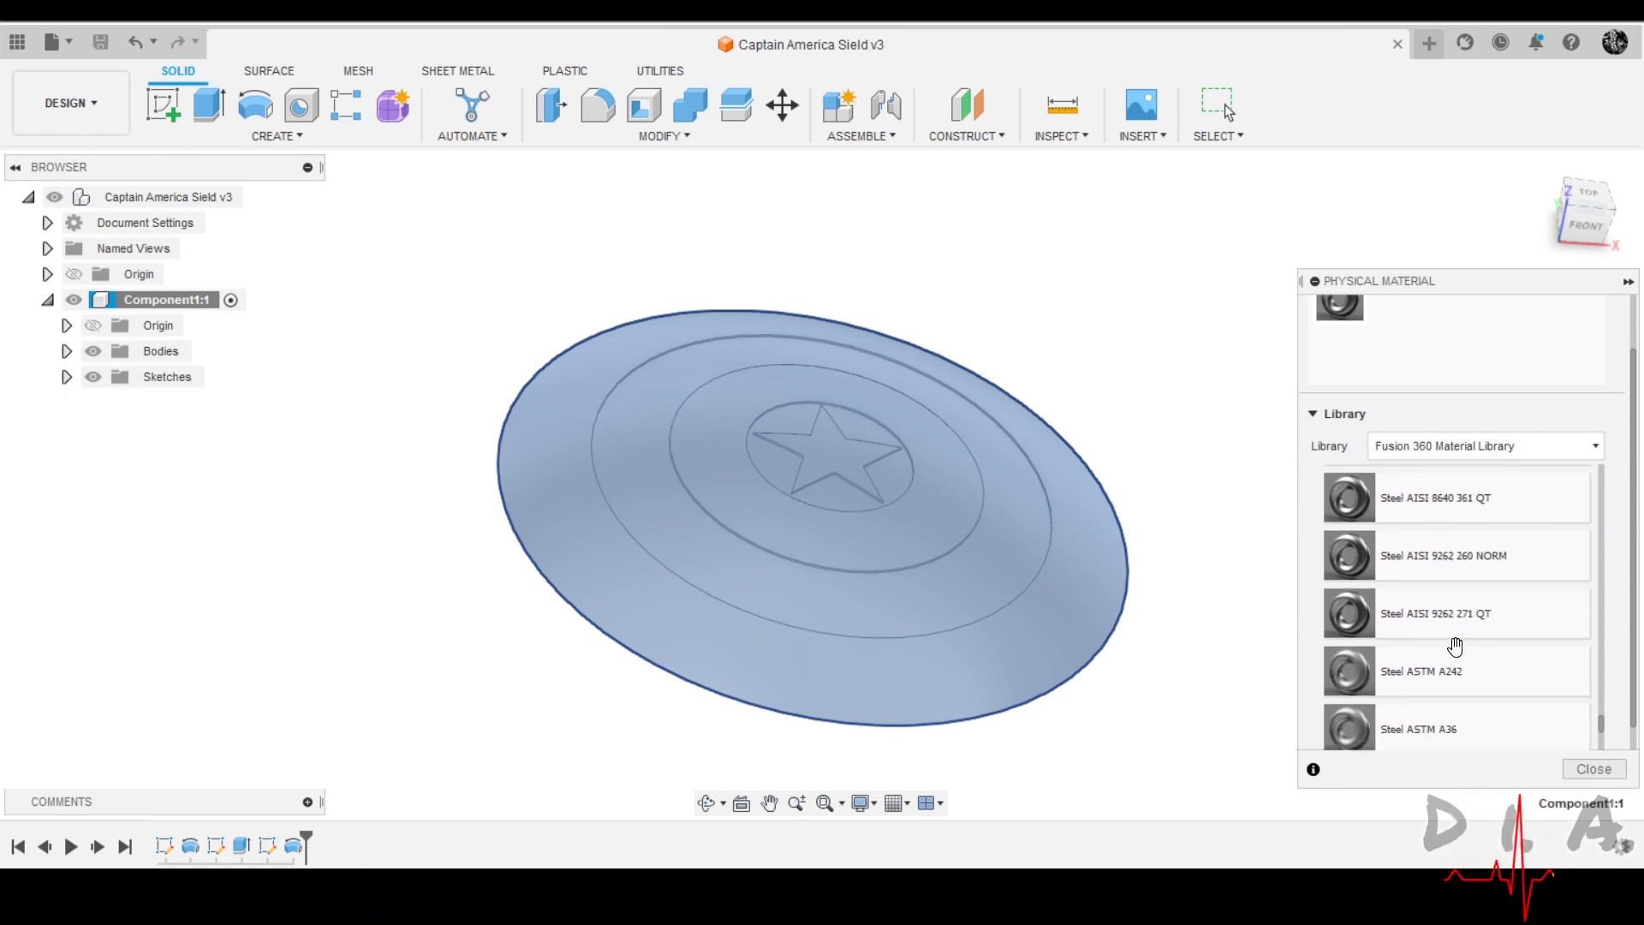
scroll(1456, 646, down, 12)
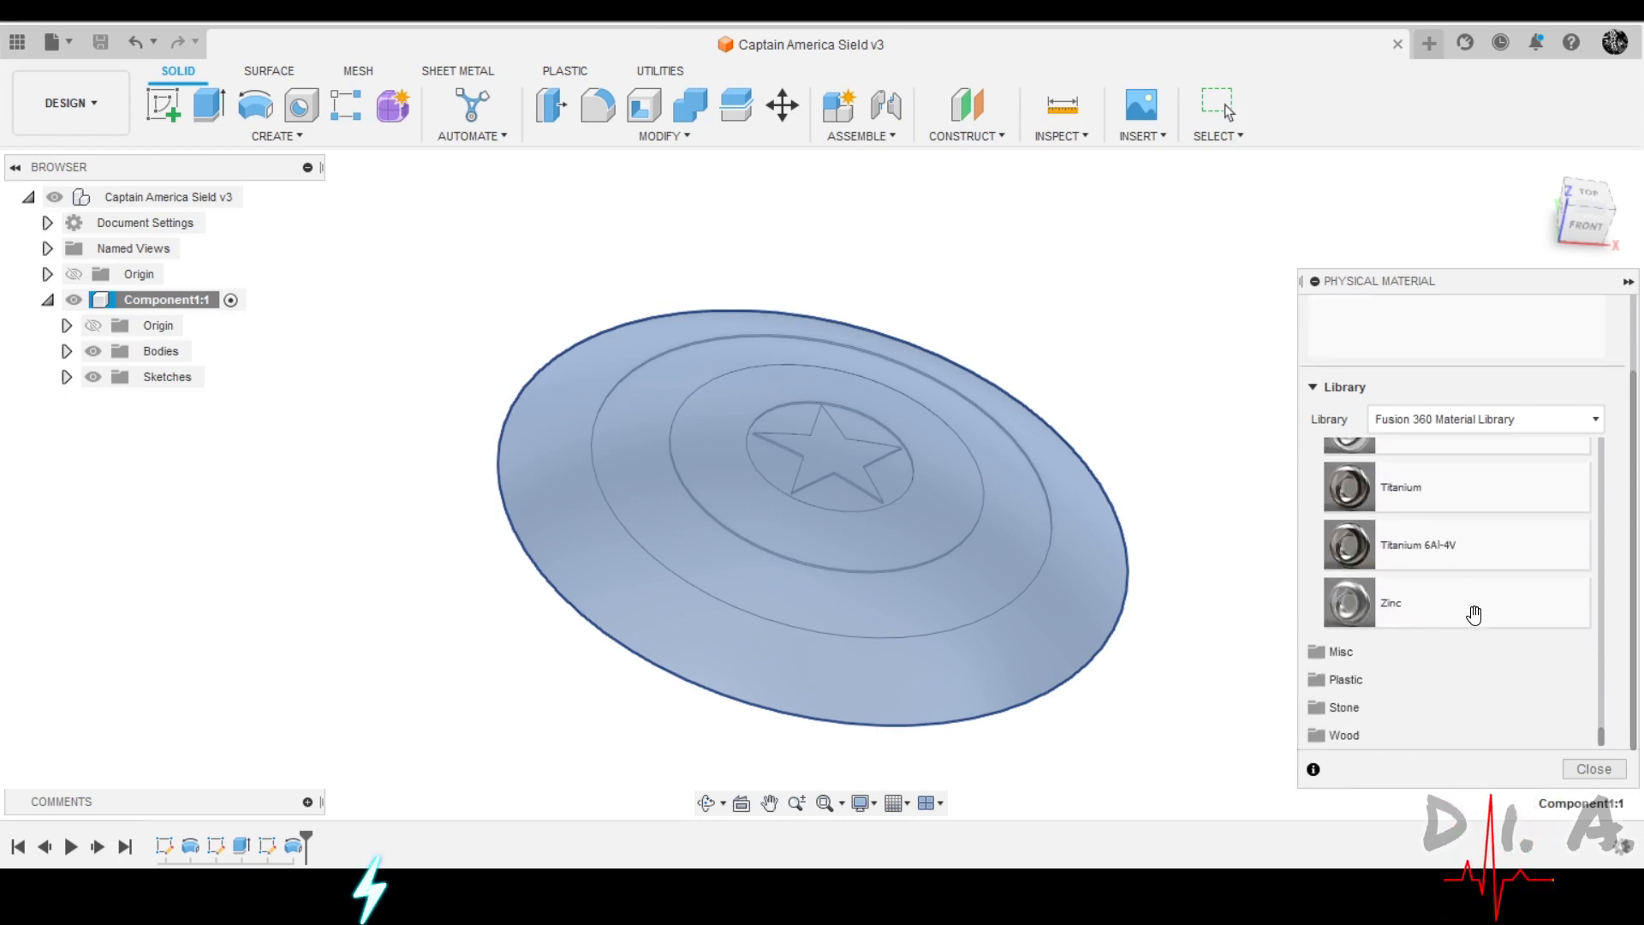
scroll(1325, 597, up, 3)
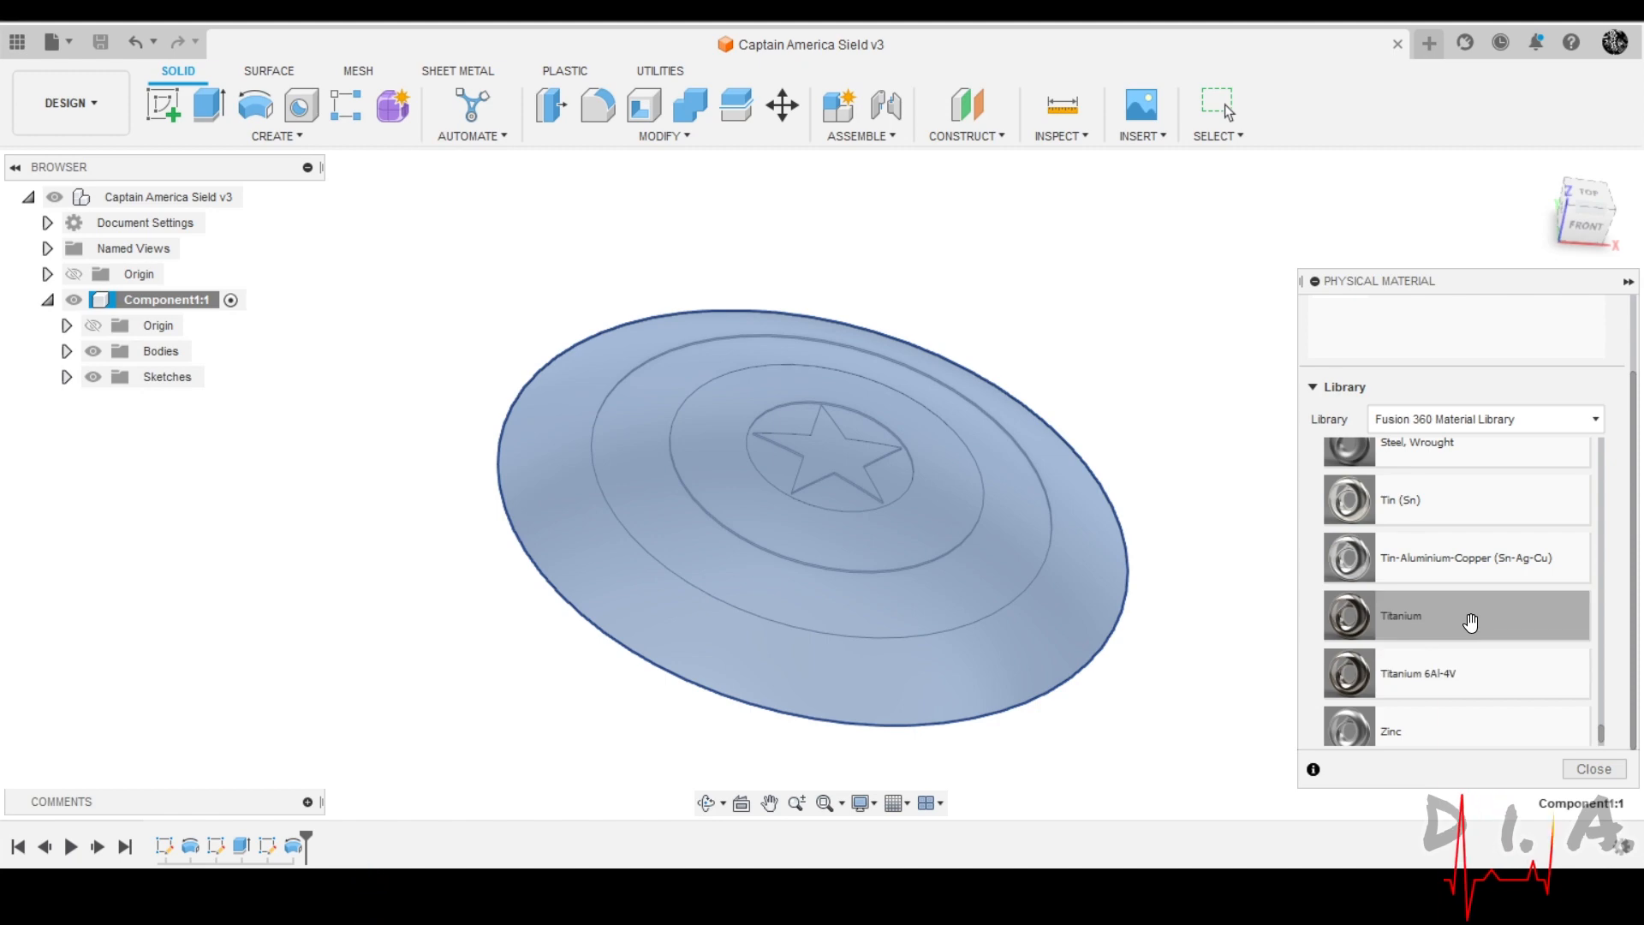
drag(1468, 624, 1036, 552)
drag(770, 498, 761, 498)
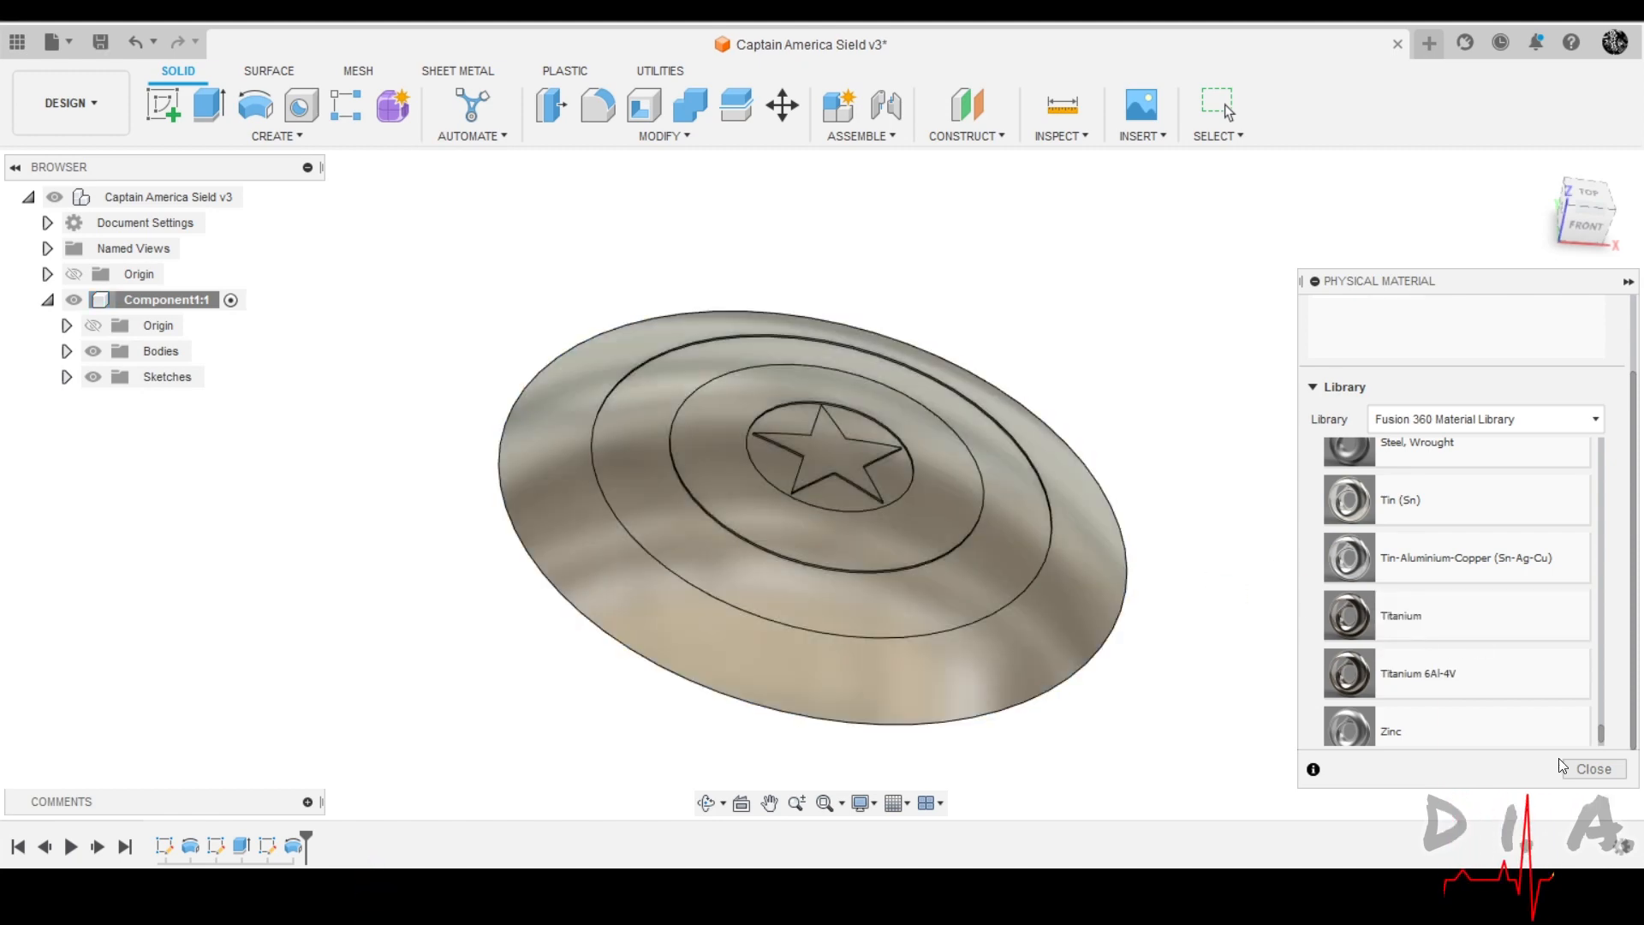
click(1590, 770)
Examine the material finish on the shield's rings and central star from several angles.
mouse_move(768, 450)
shift+middle_down()
mouse_move(814, 267)
mouse_move(780, 482)
mouse_move(765, 469)
shift+middle_up()
scroll(765, 470, up, 1)
scroll(744, 495, up, 4)
shift+middle_drag(703, 567, 723, 515)
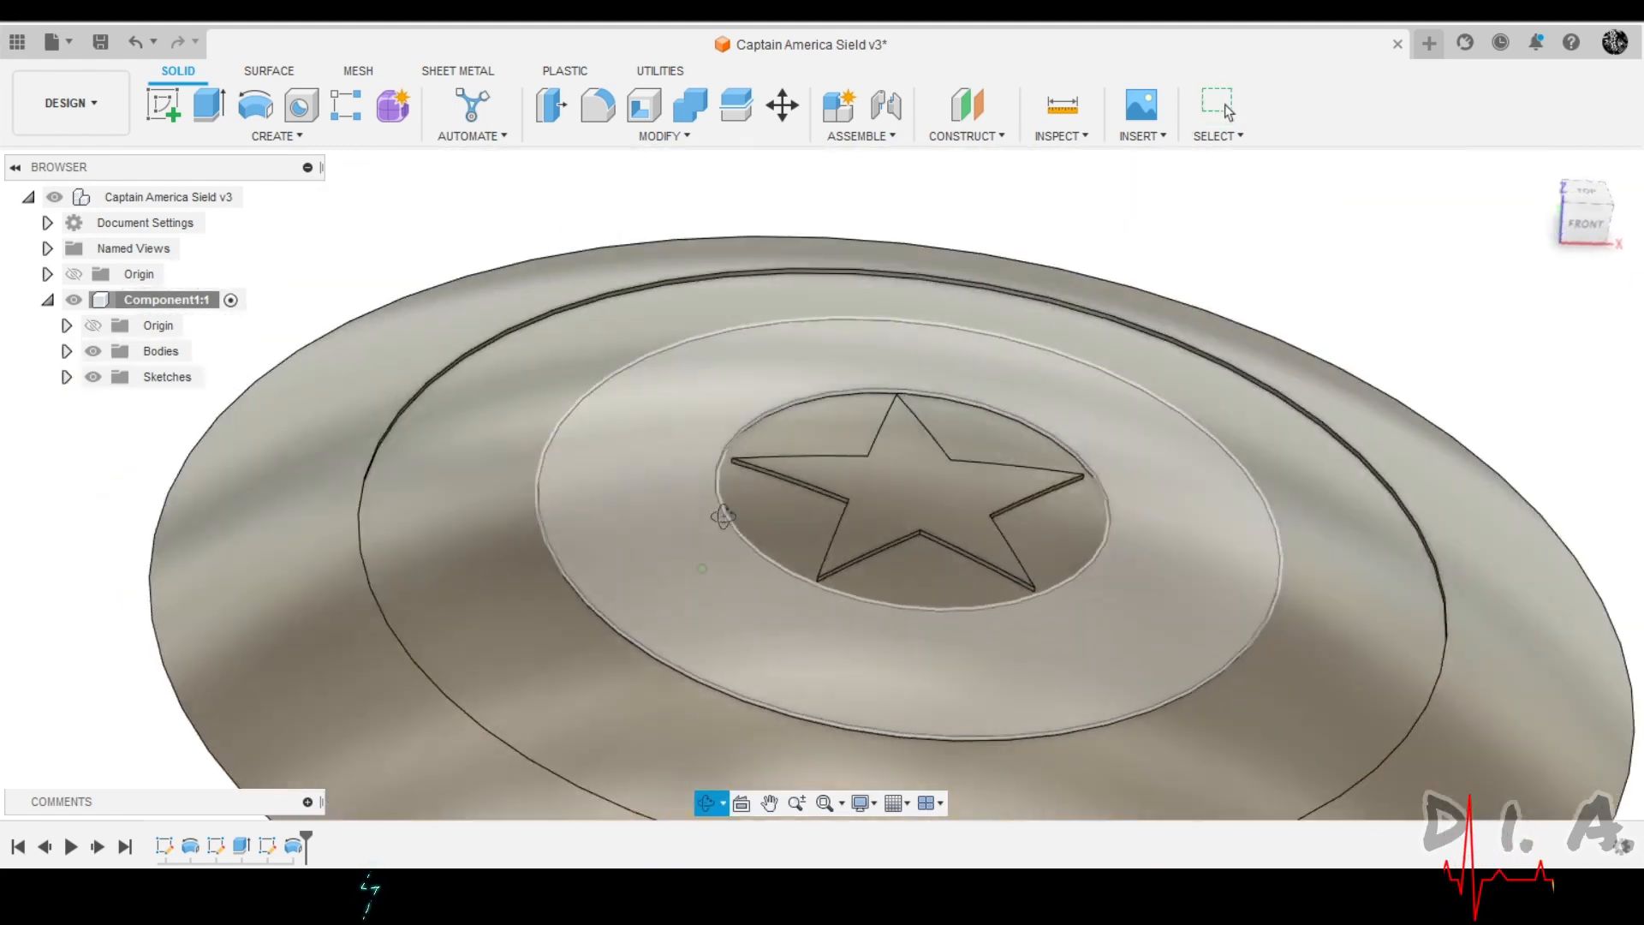
scroll(842, 469, down, 4)
shift+middle_drag(961, 454, 909, 482)
scroll(909, 477, down, 5)
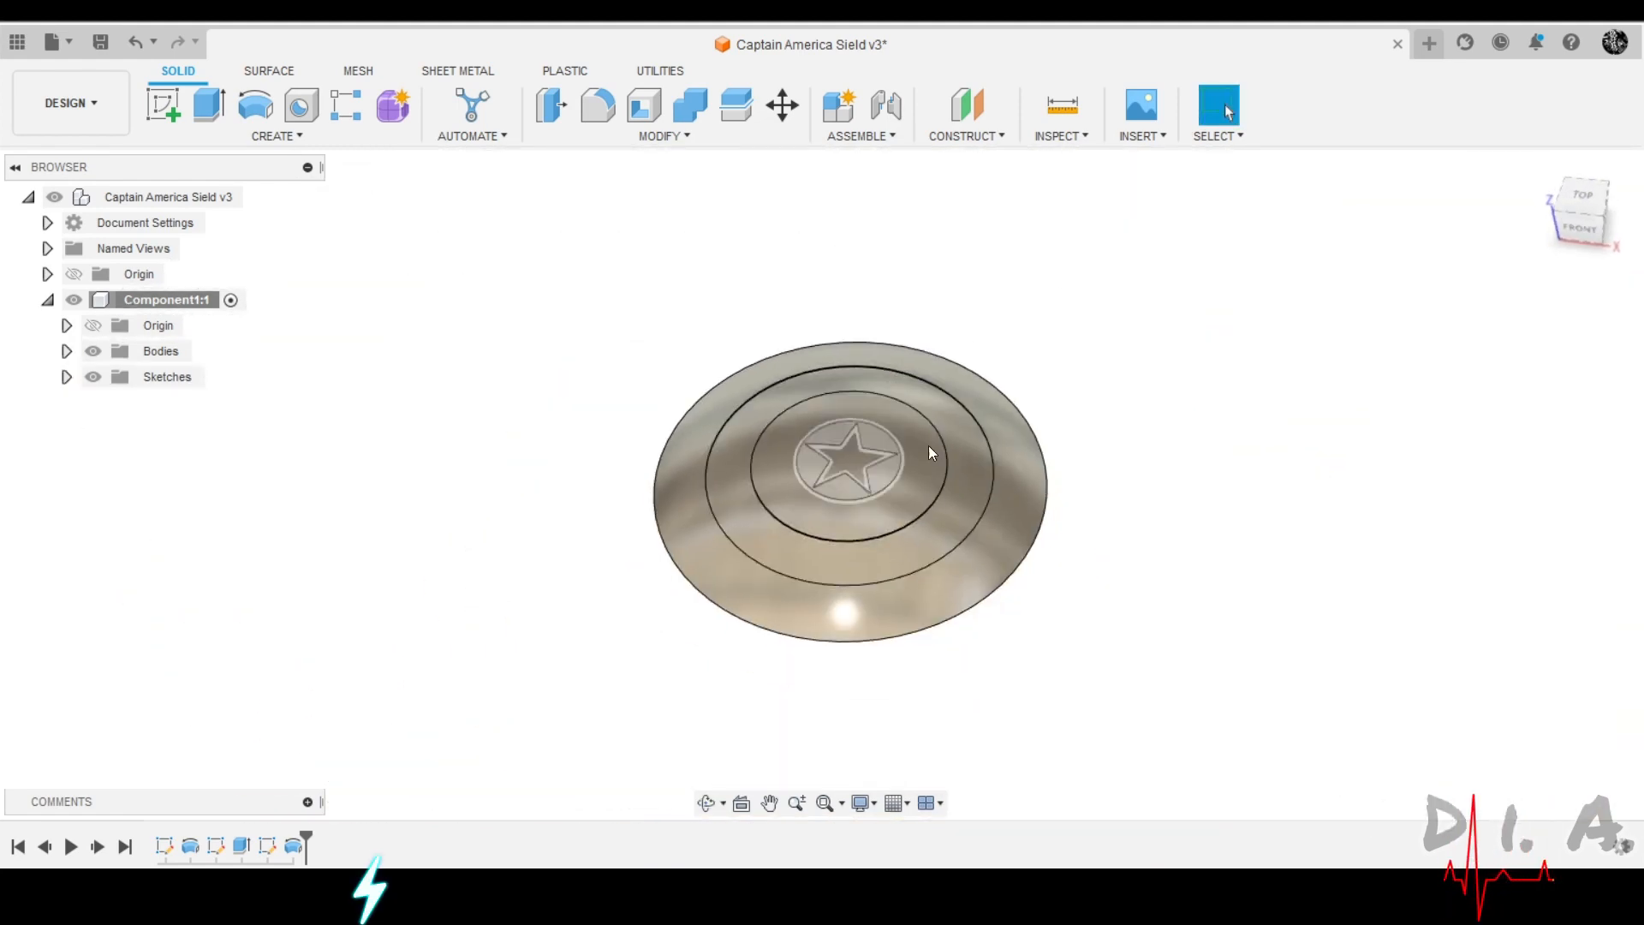
right_click(152, 300)
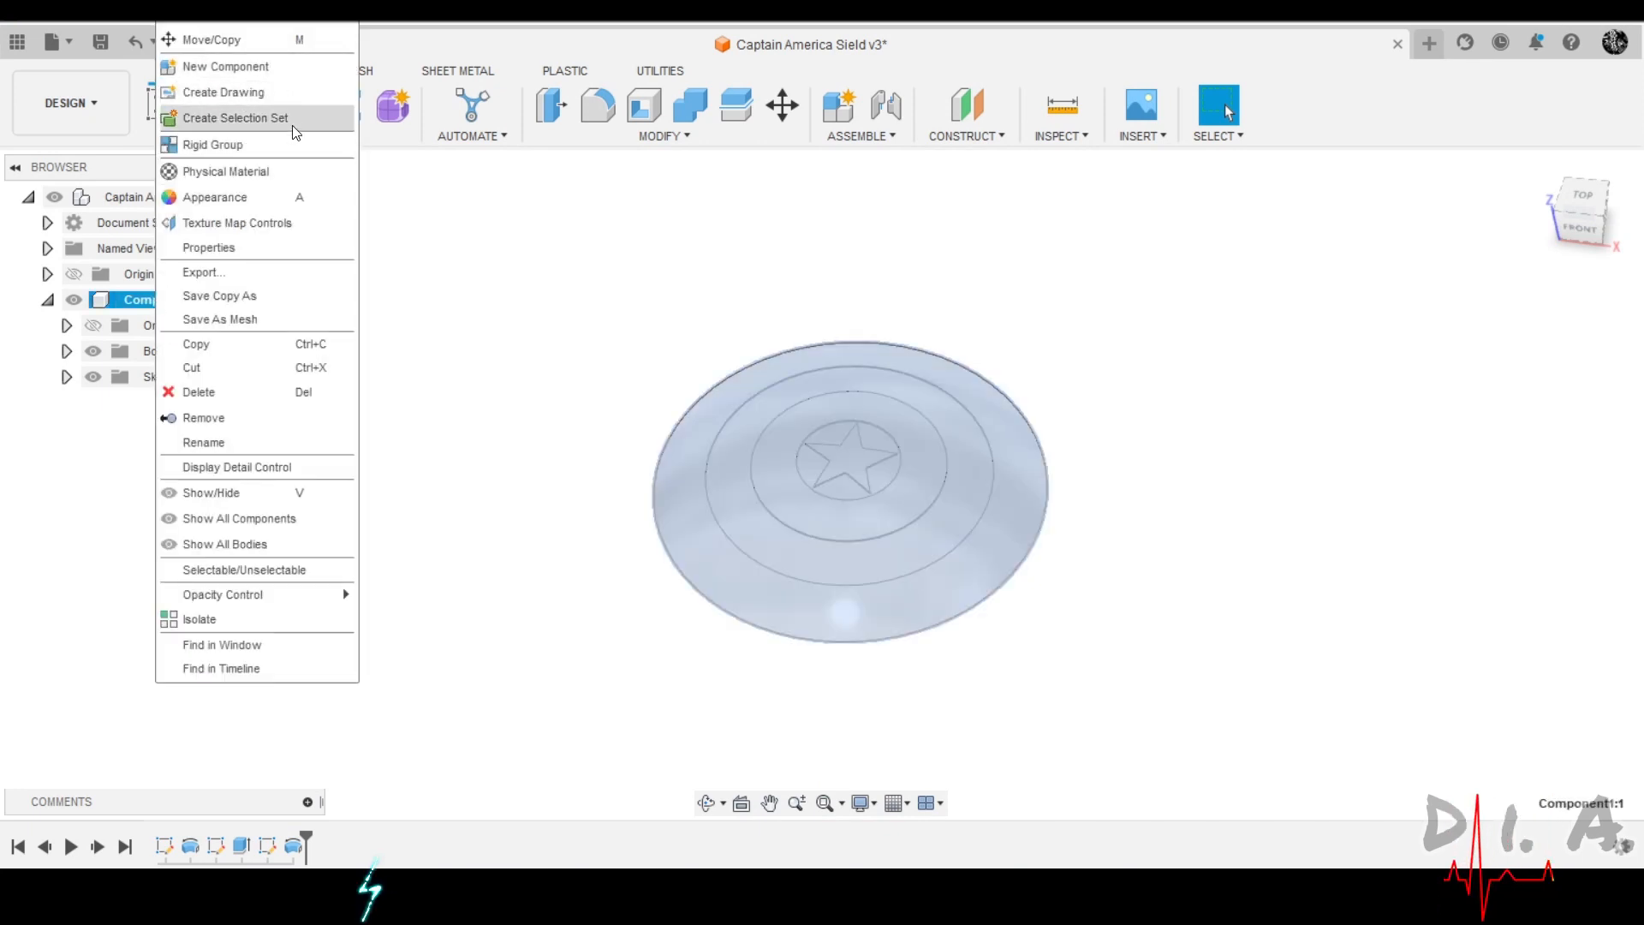
click(262, 169)
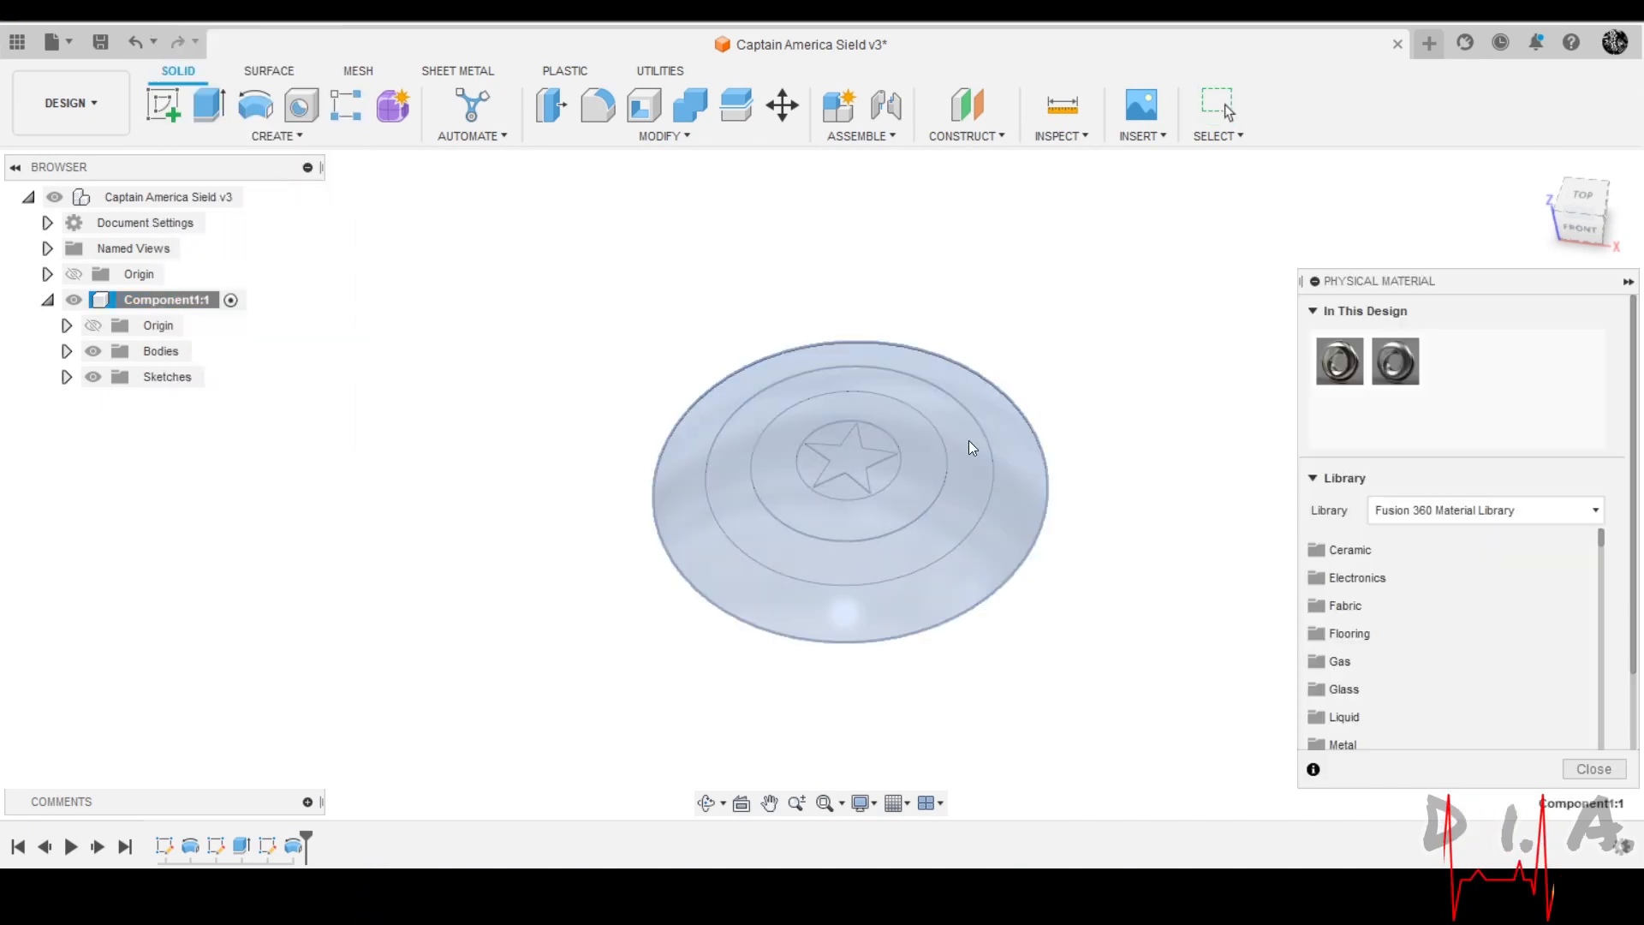
click(1581, 771)
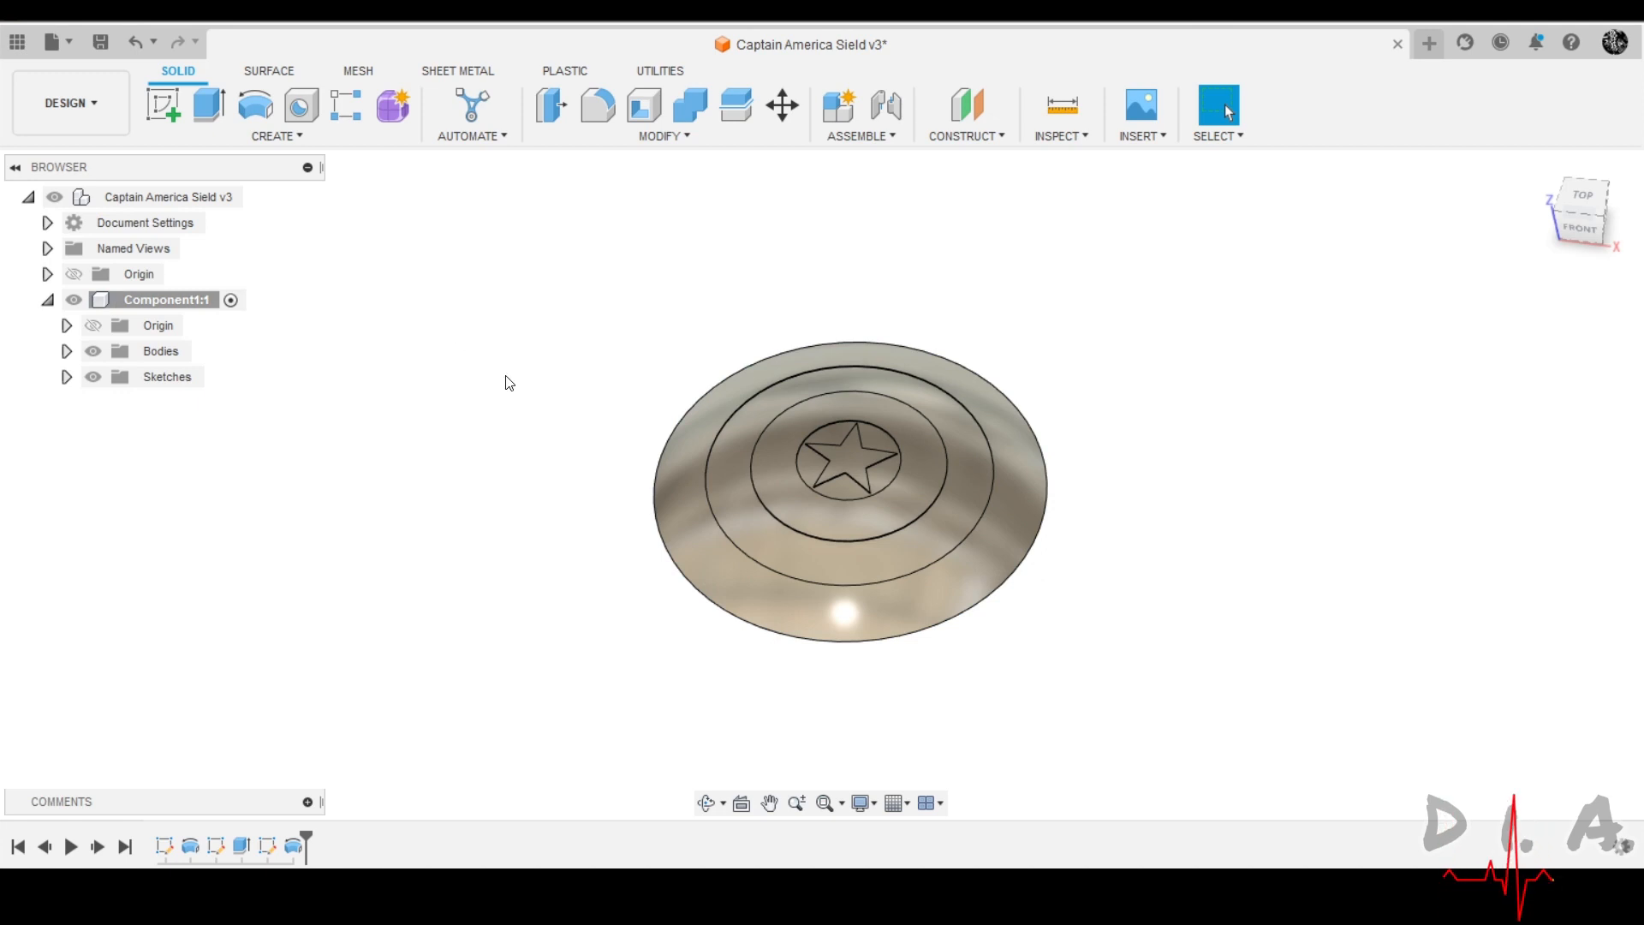
Apply the Paint - Metallic (Red) appearance from the Fusion 360 Appearances library to the whole shield component.
right_click(165, 301)
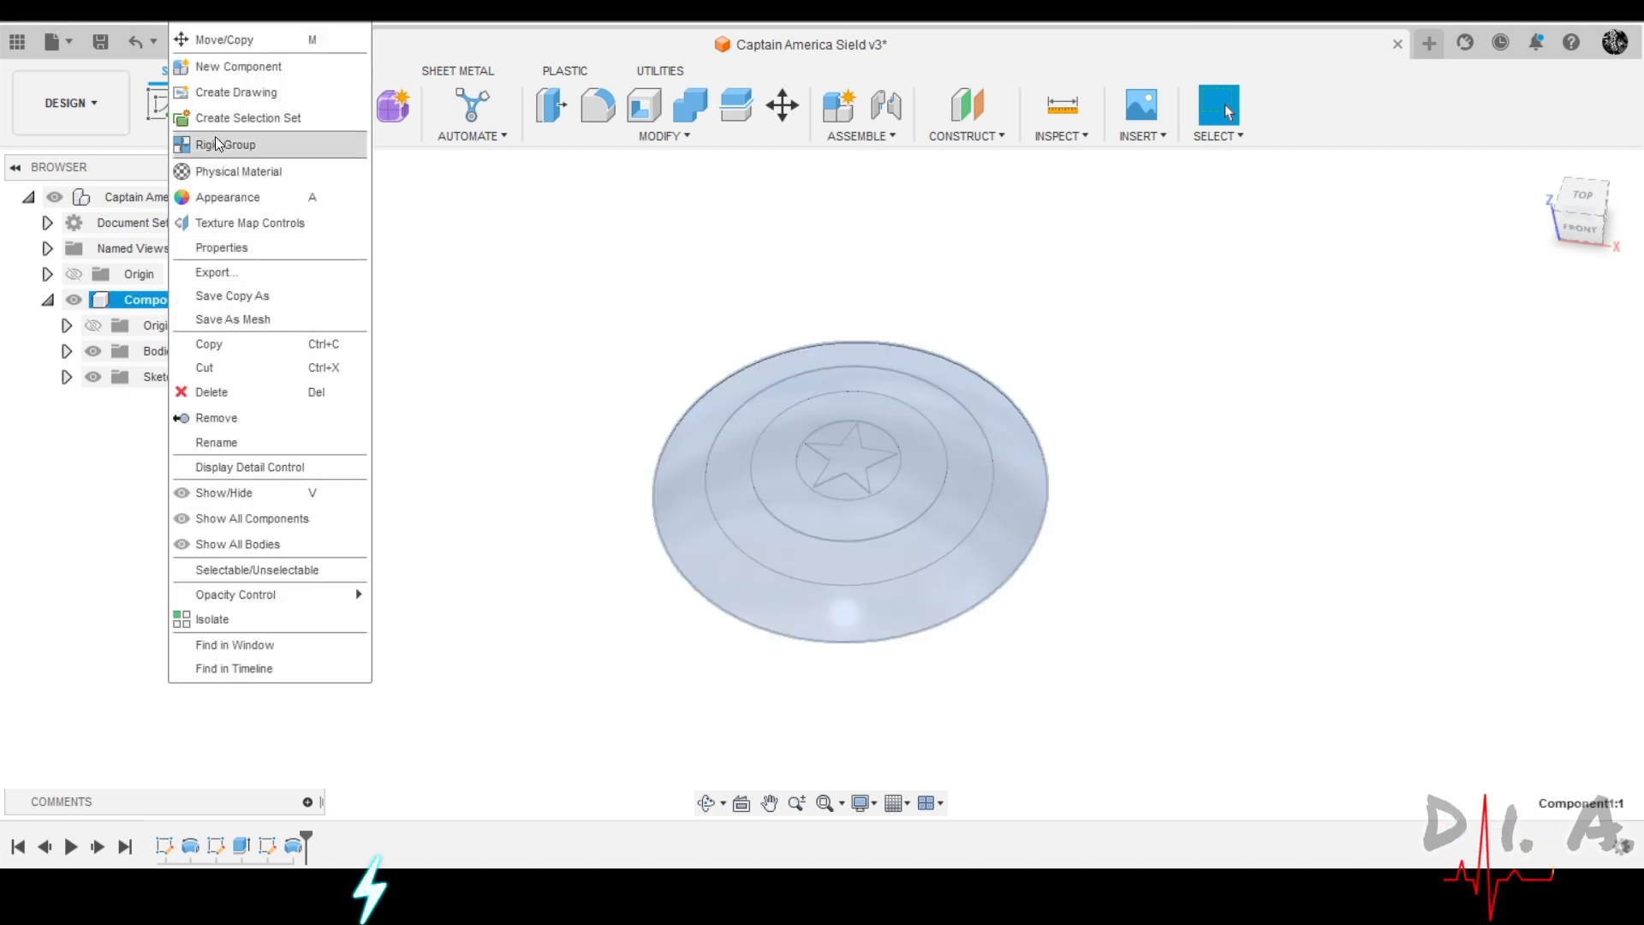
click(234, 197)
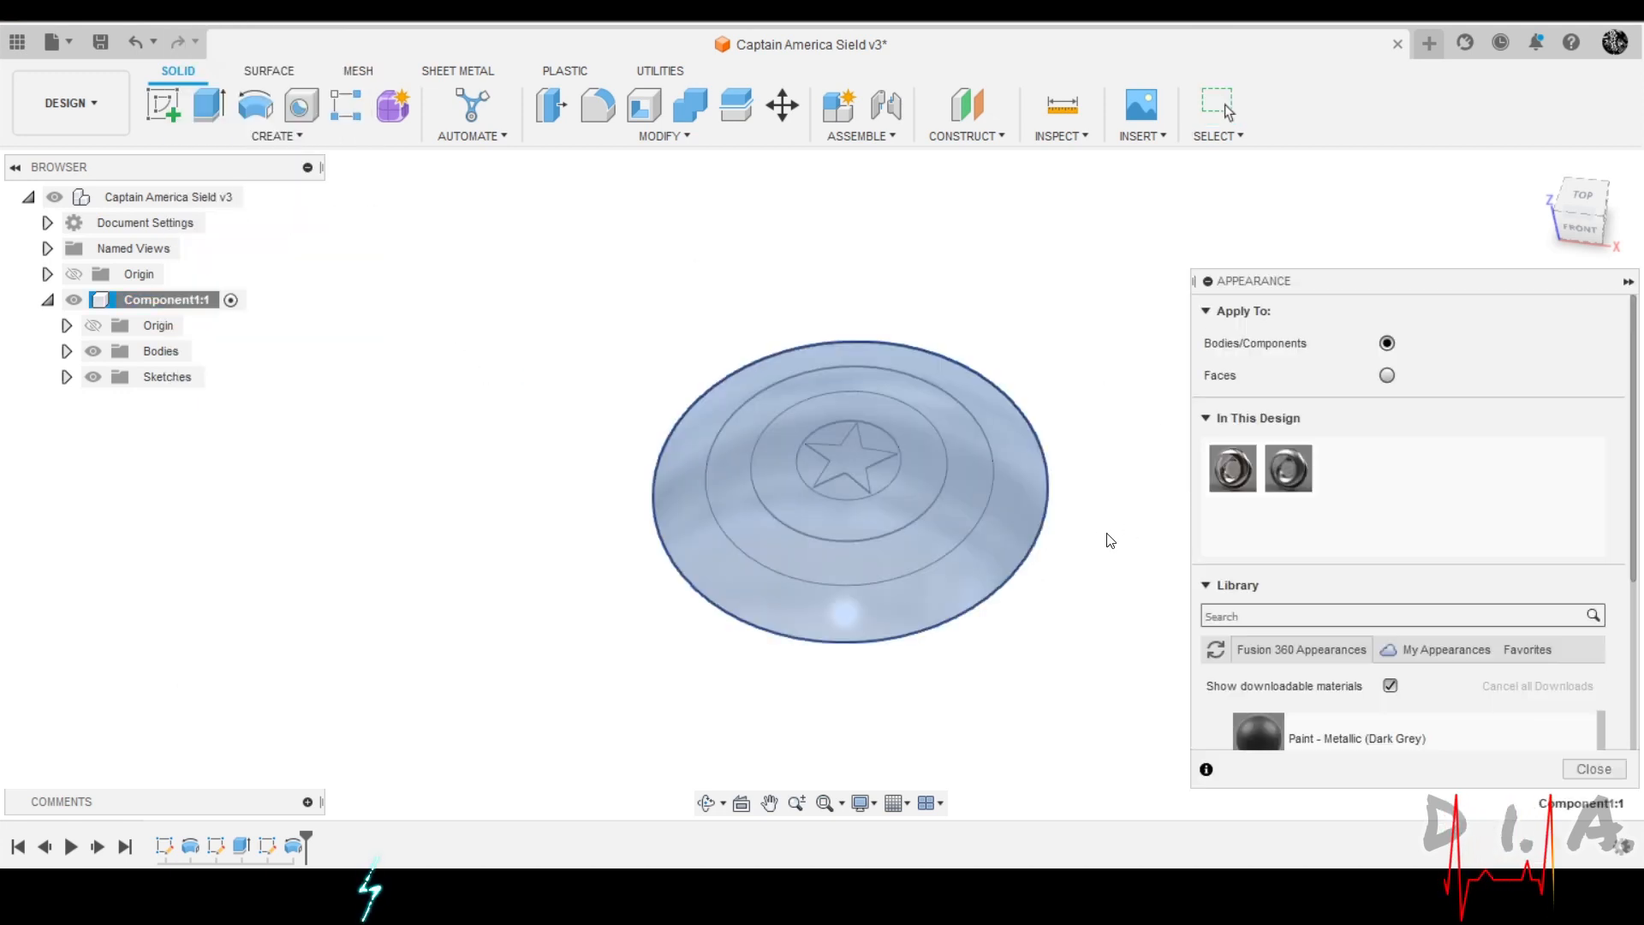
scroll(1332, 514, down, 8)
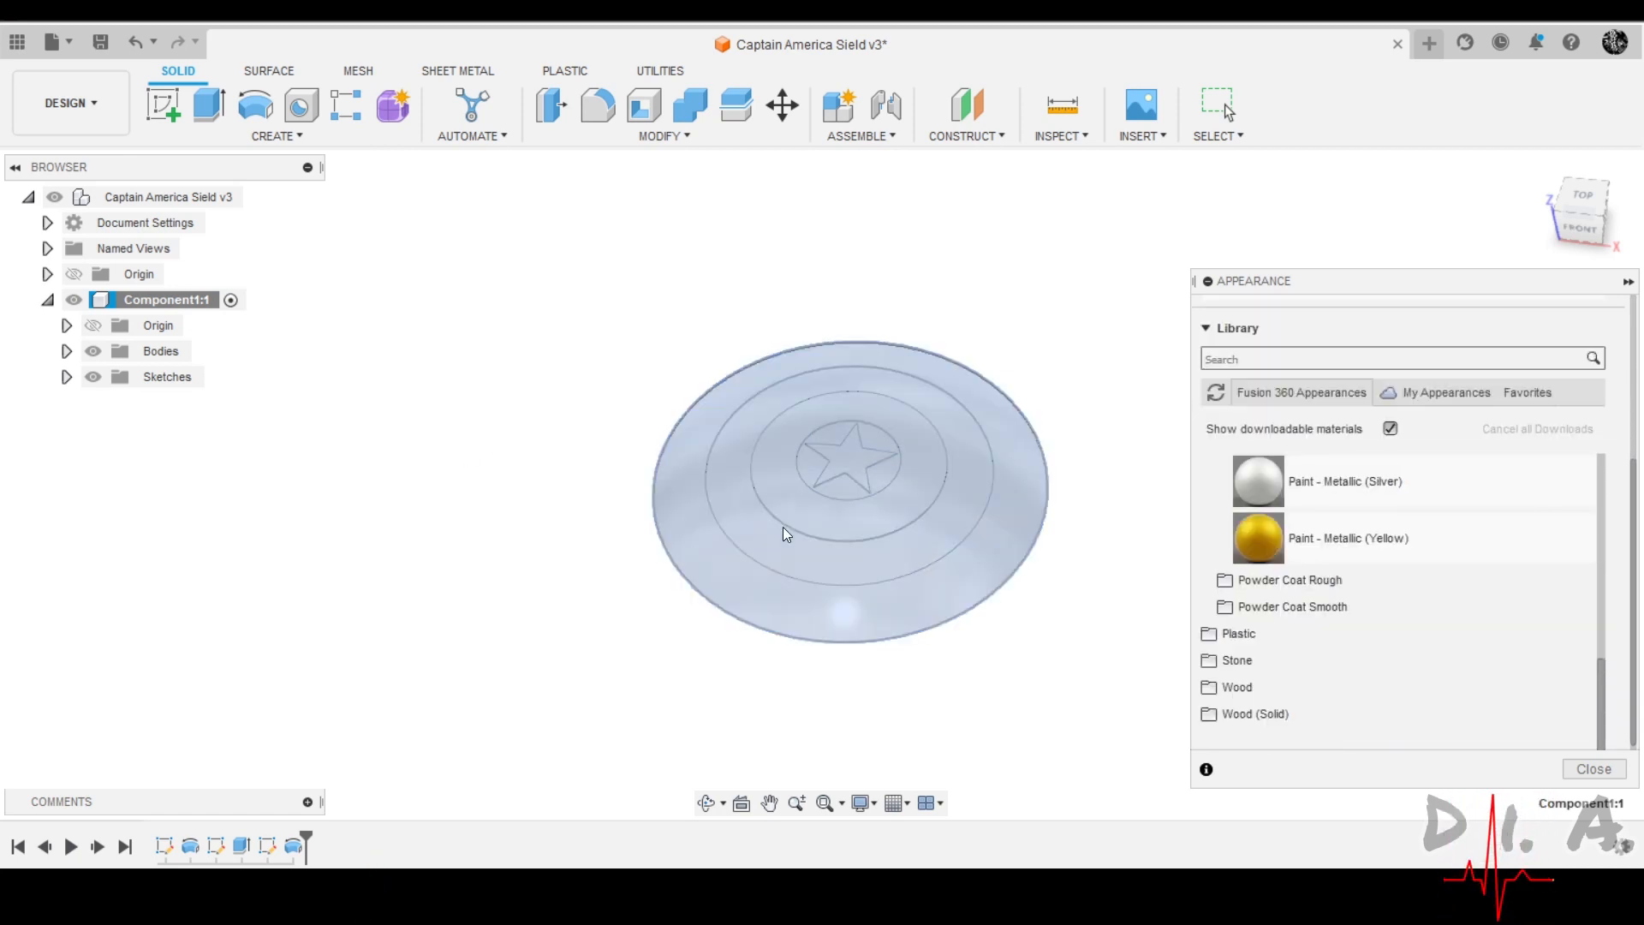
shift+middle_drag(954, 720, 929, 676)
scroll(1242, 514, up, 5)
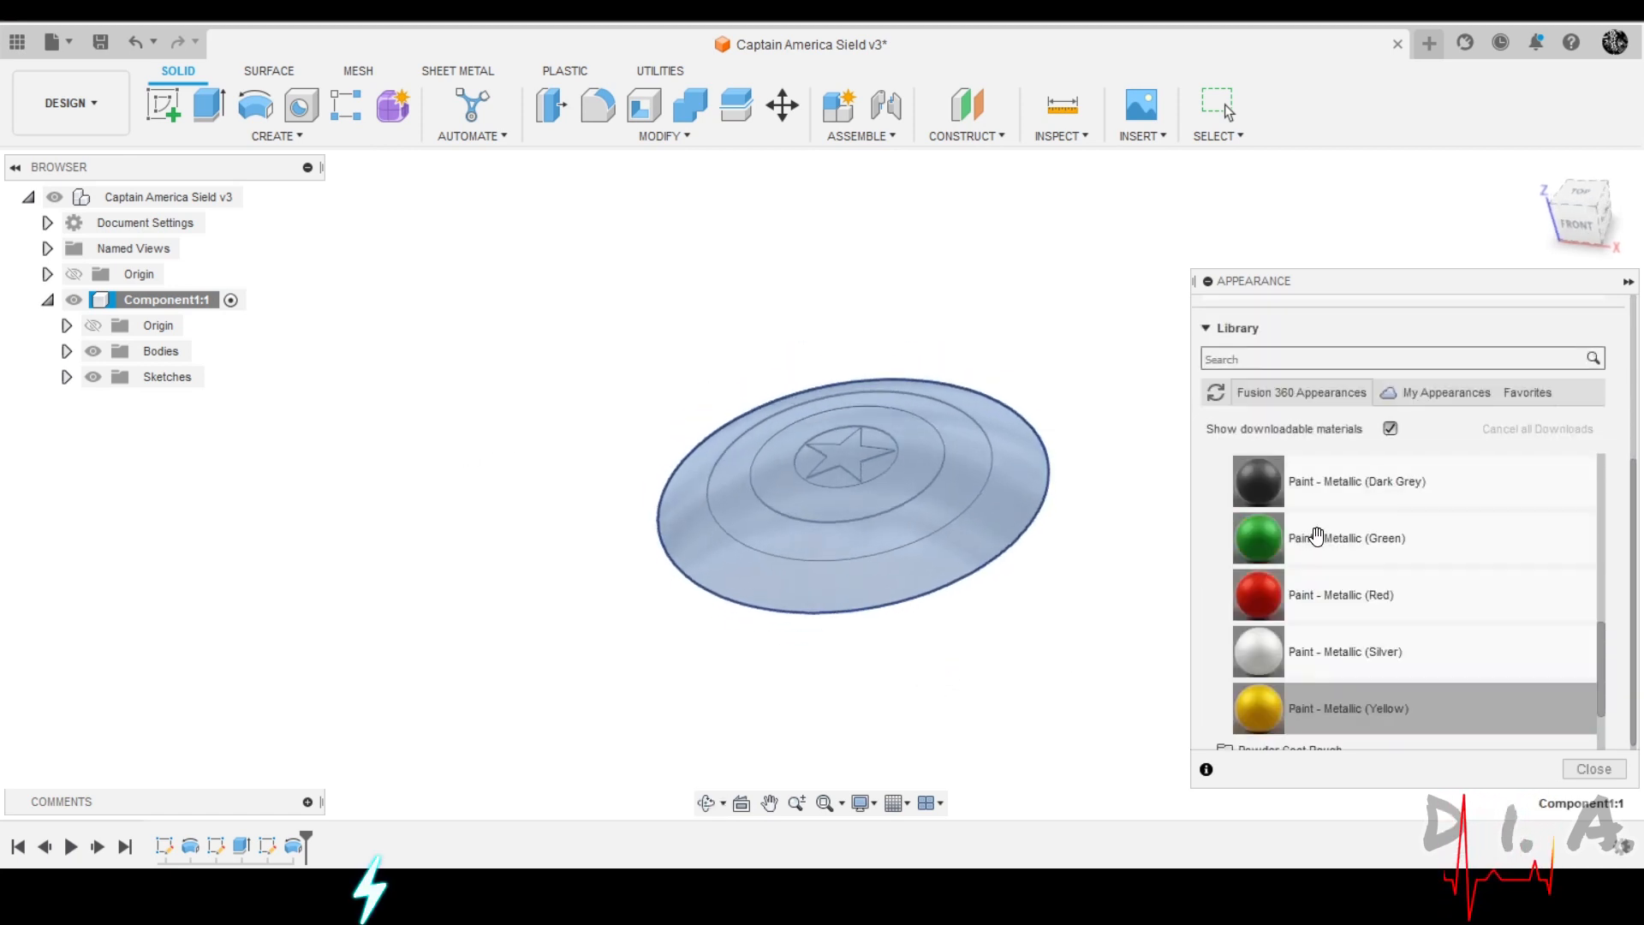
click(974, 531)
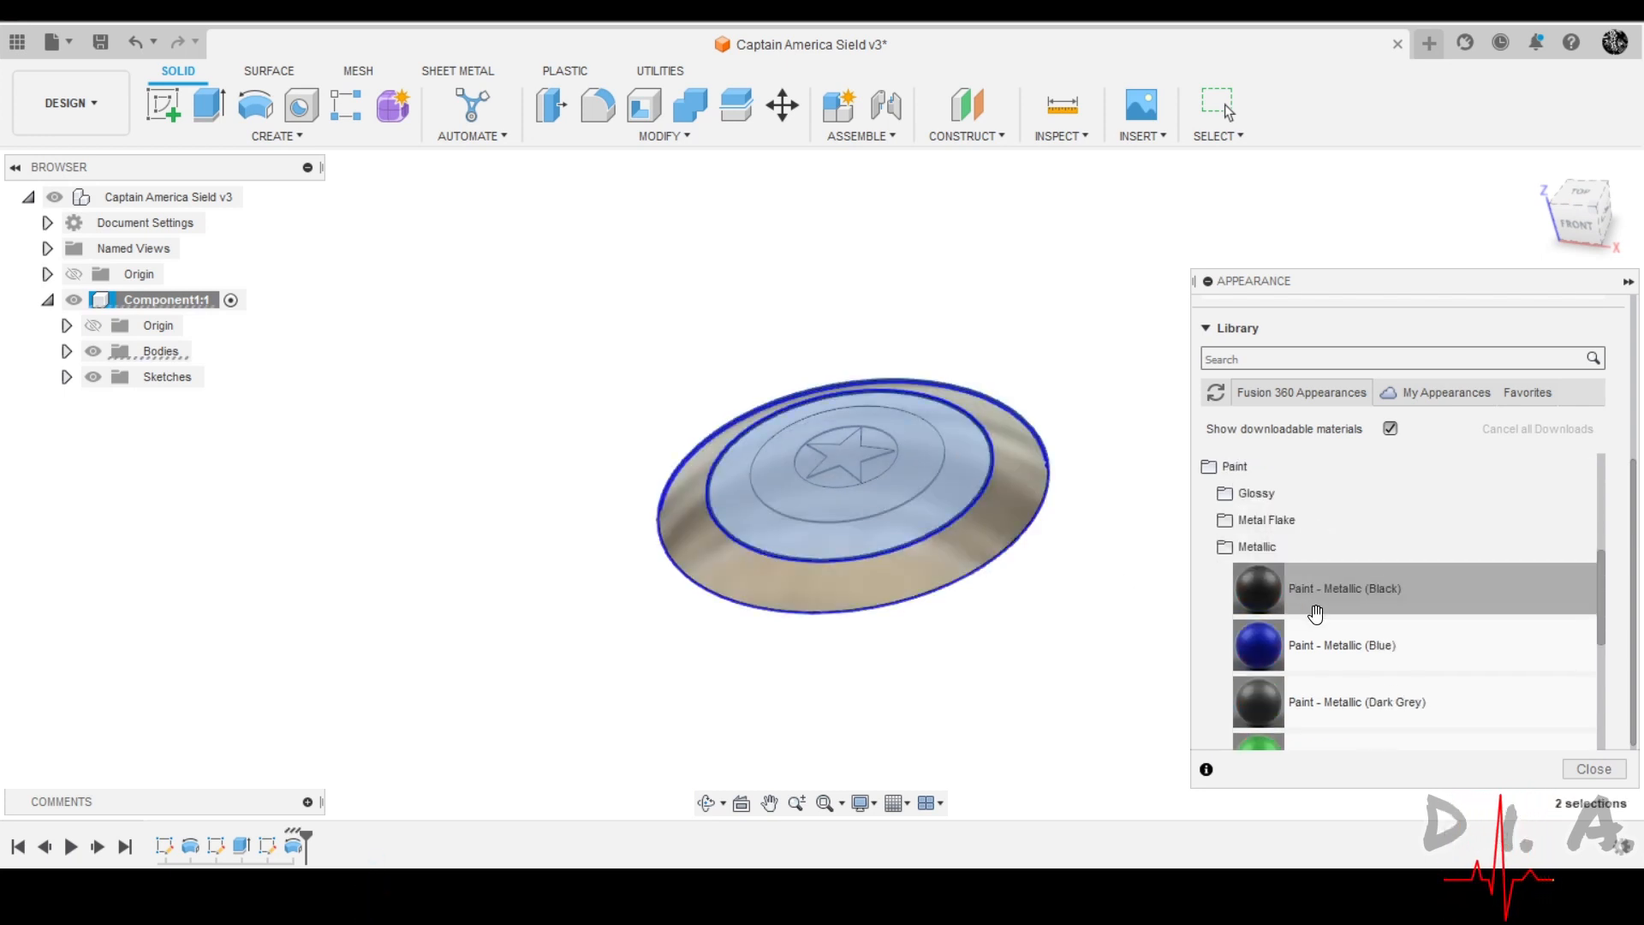
scroll(1327, 633, down, 5)
scroll(1362, 634, up, 2)
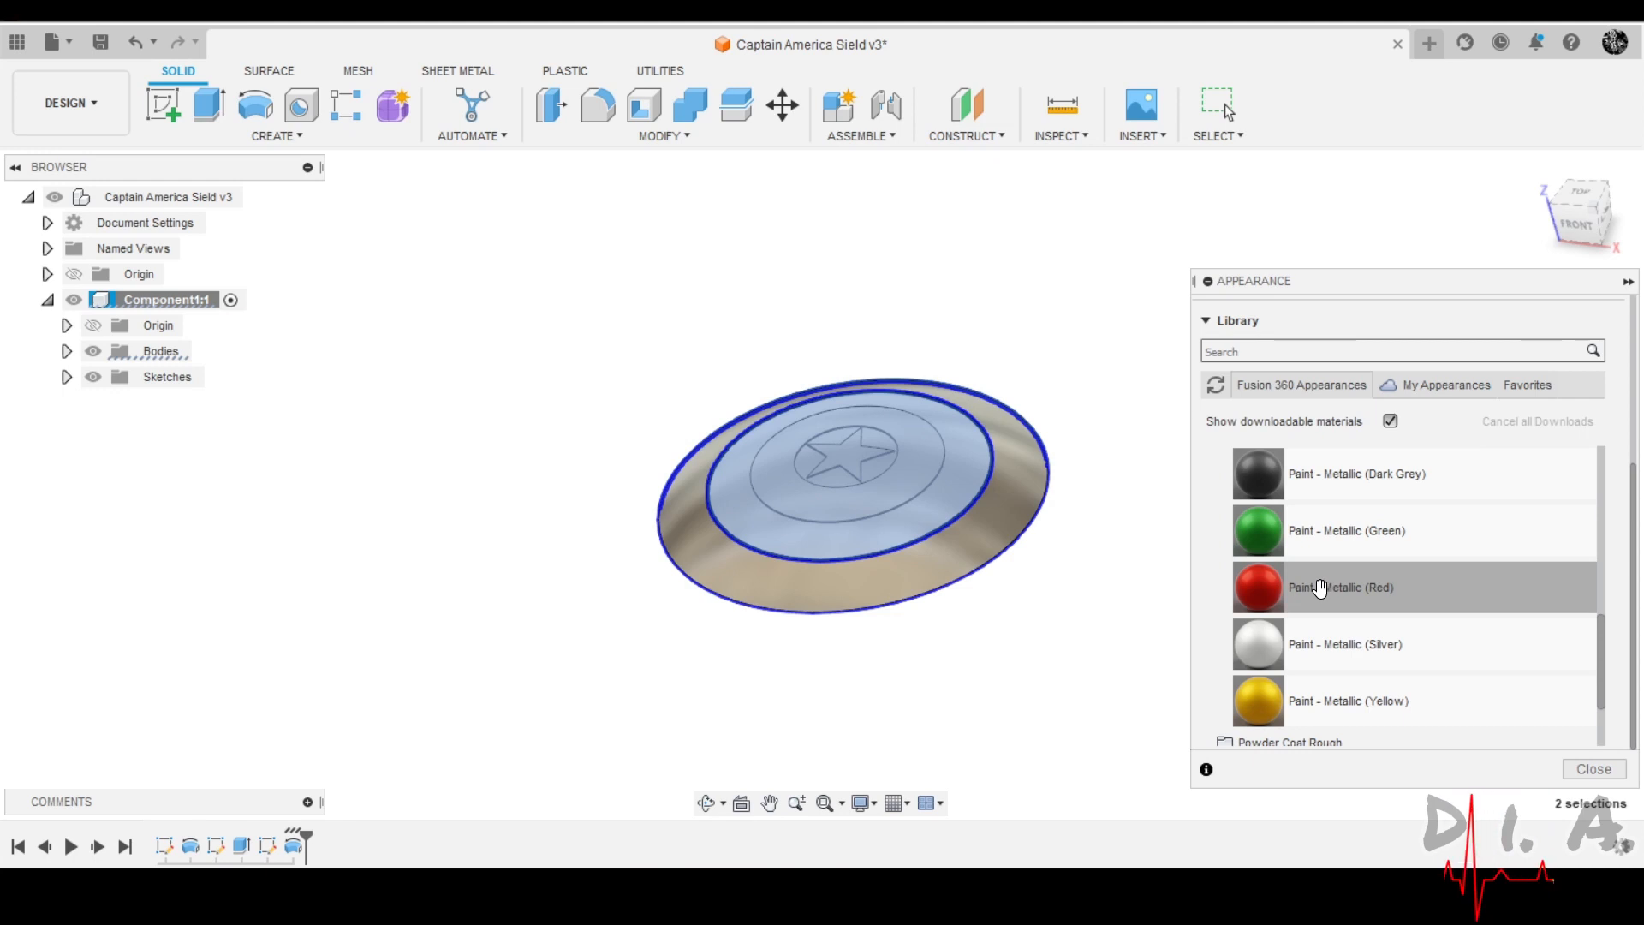
mouse_move(1320, 588)
mouse_down()
mouse_move(1016, 552)
mouse_move(990, 531)
mouse_up()
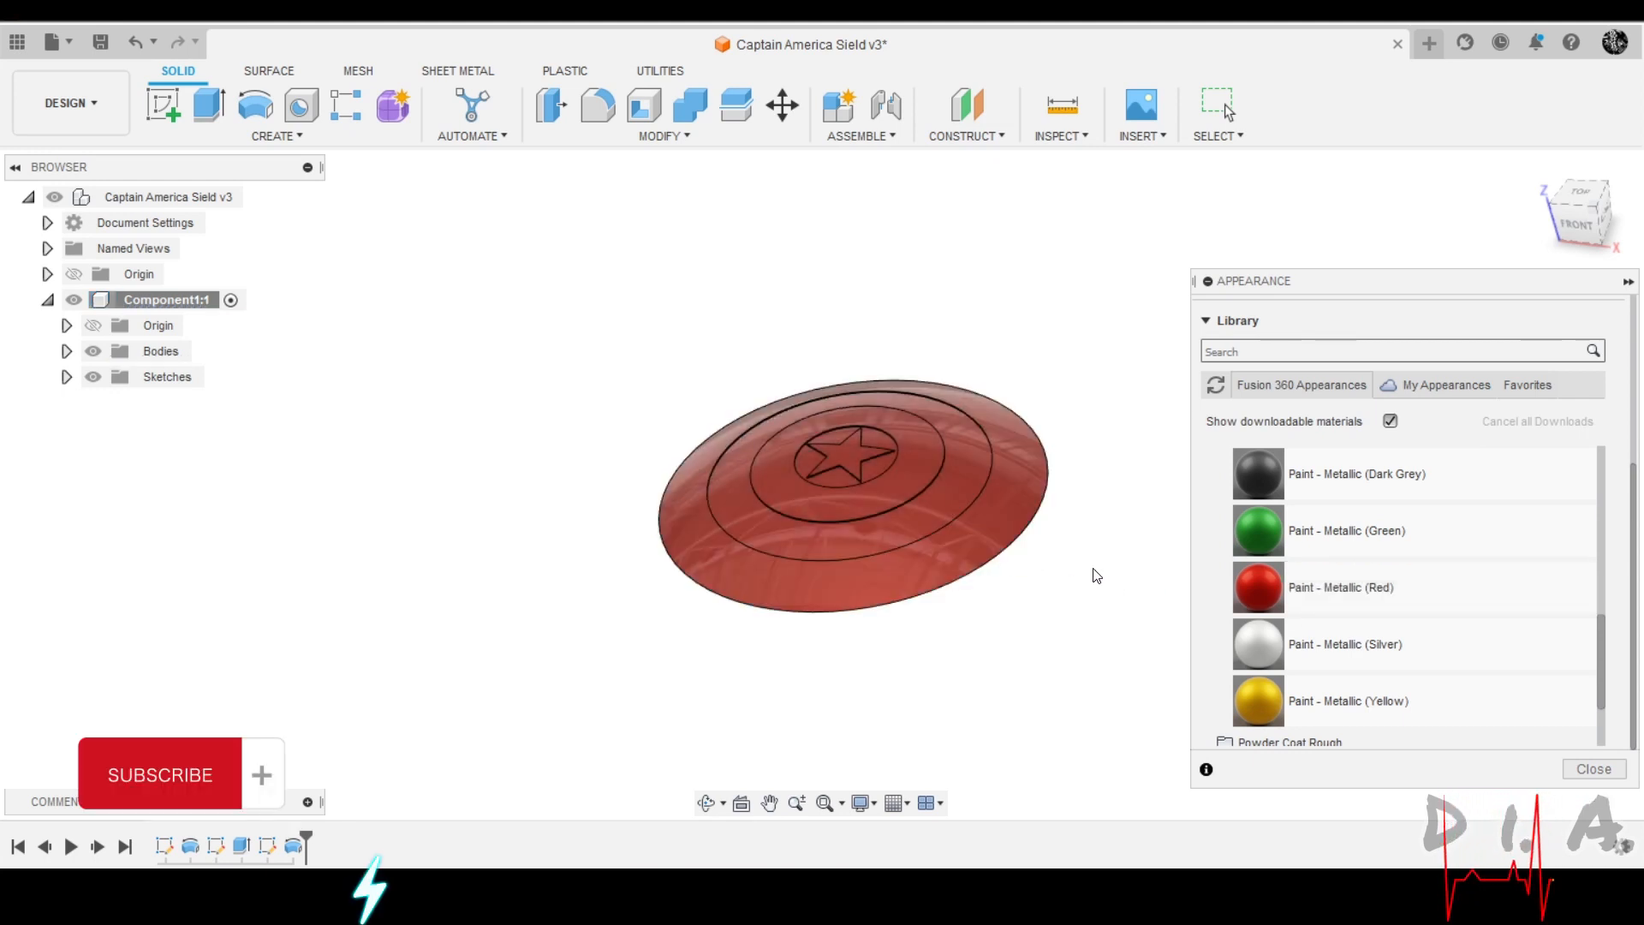
drag(1285, 591, 974, 537)
click(824, 471)
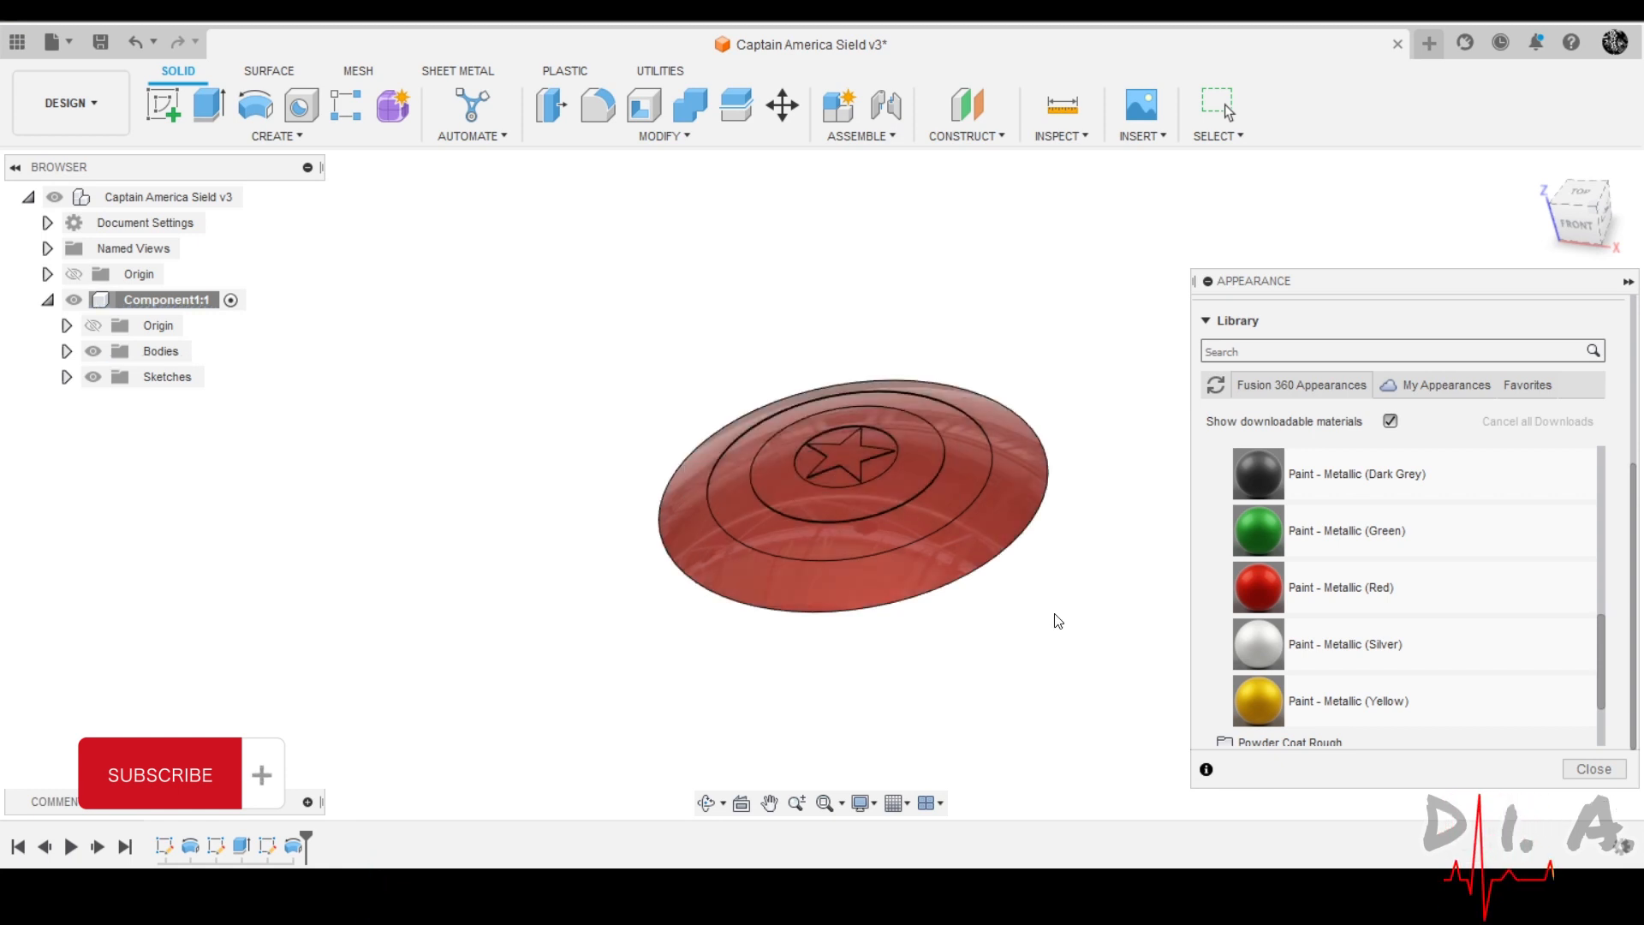
Apply the Paint - Metallic (Silver) appearance to the shield's second ring, just inside the outermost band.
scroll(1311, 588, up, 3)
scroll(1319, 583, down, 5)
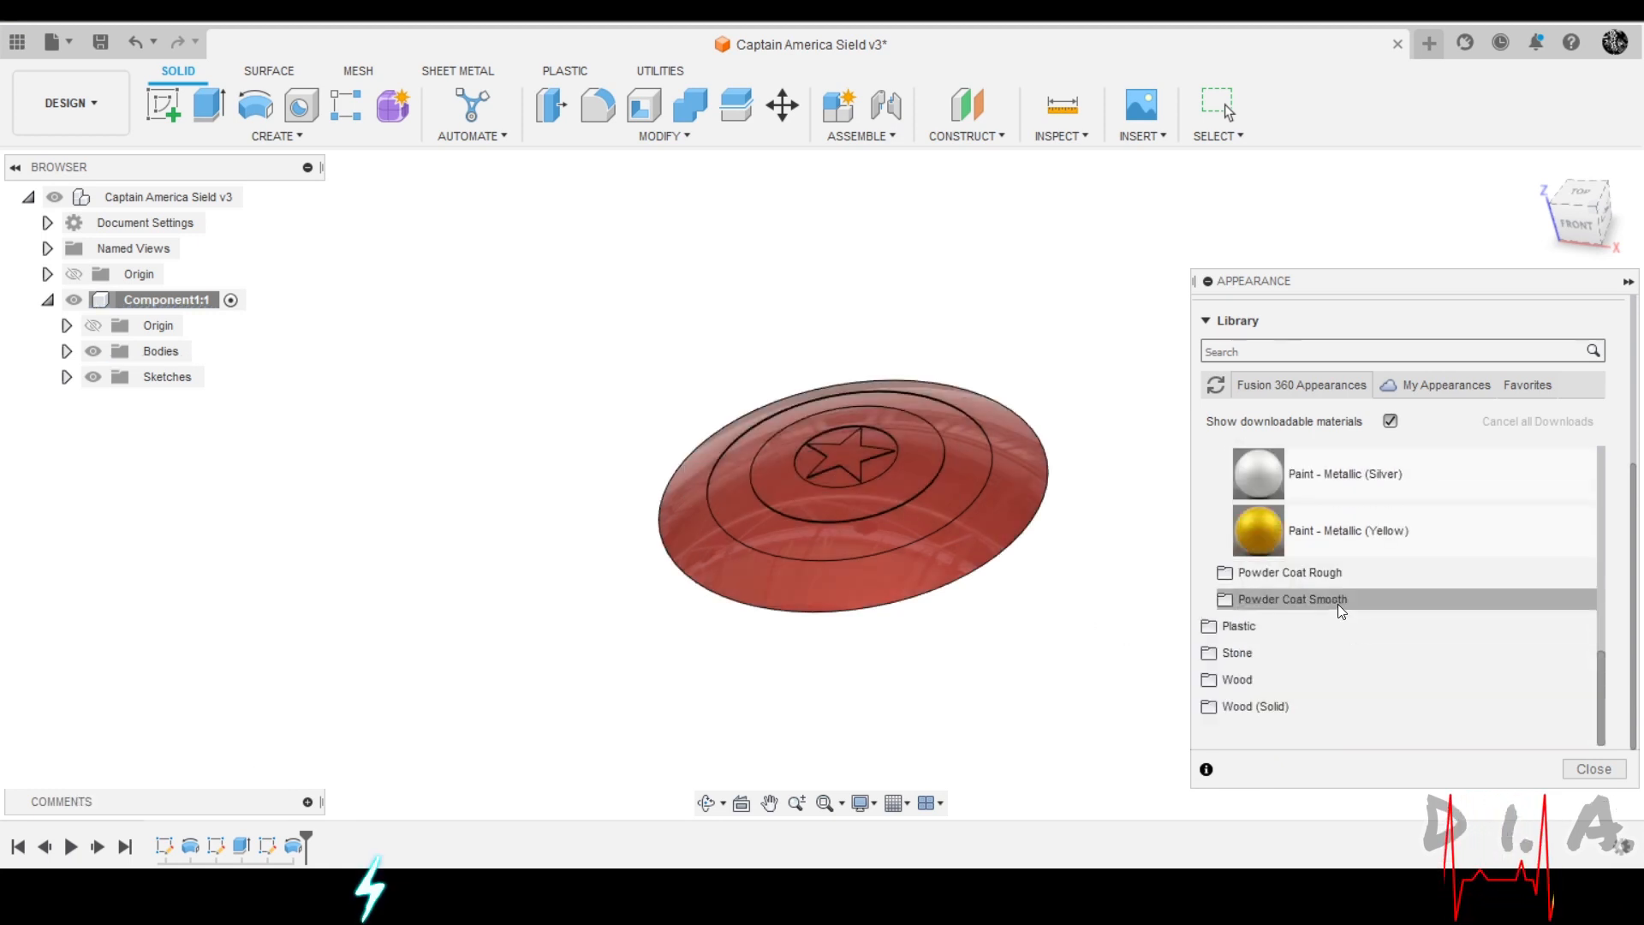
drag(1332, 494, 980, 517)
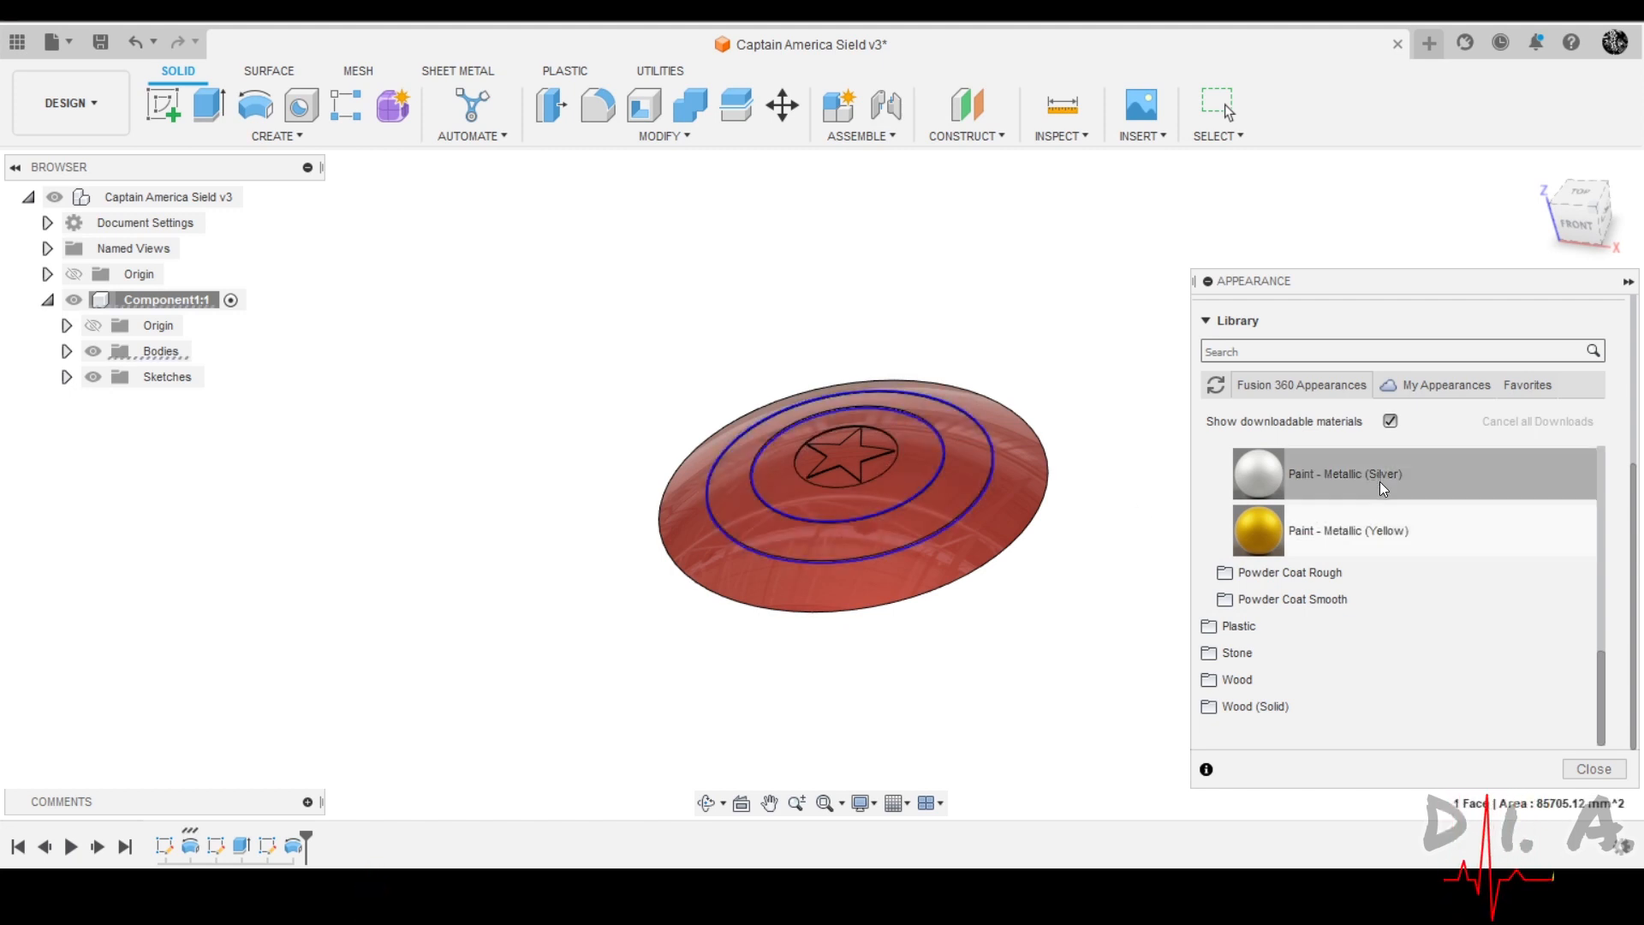
drag(1380, 481, 959, 478)
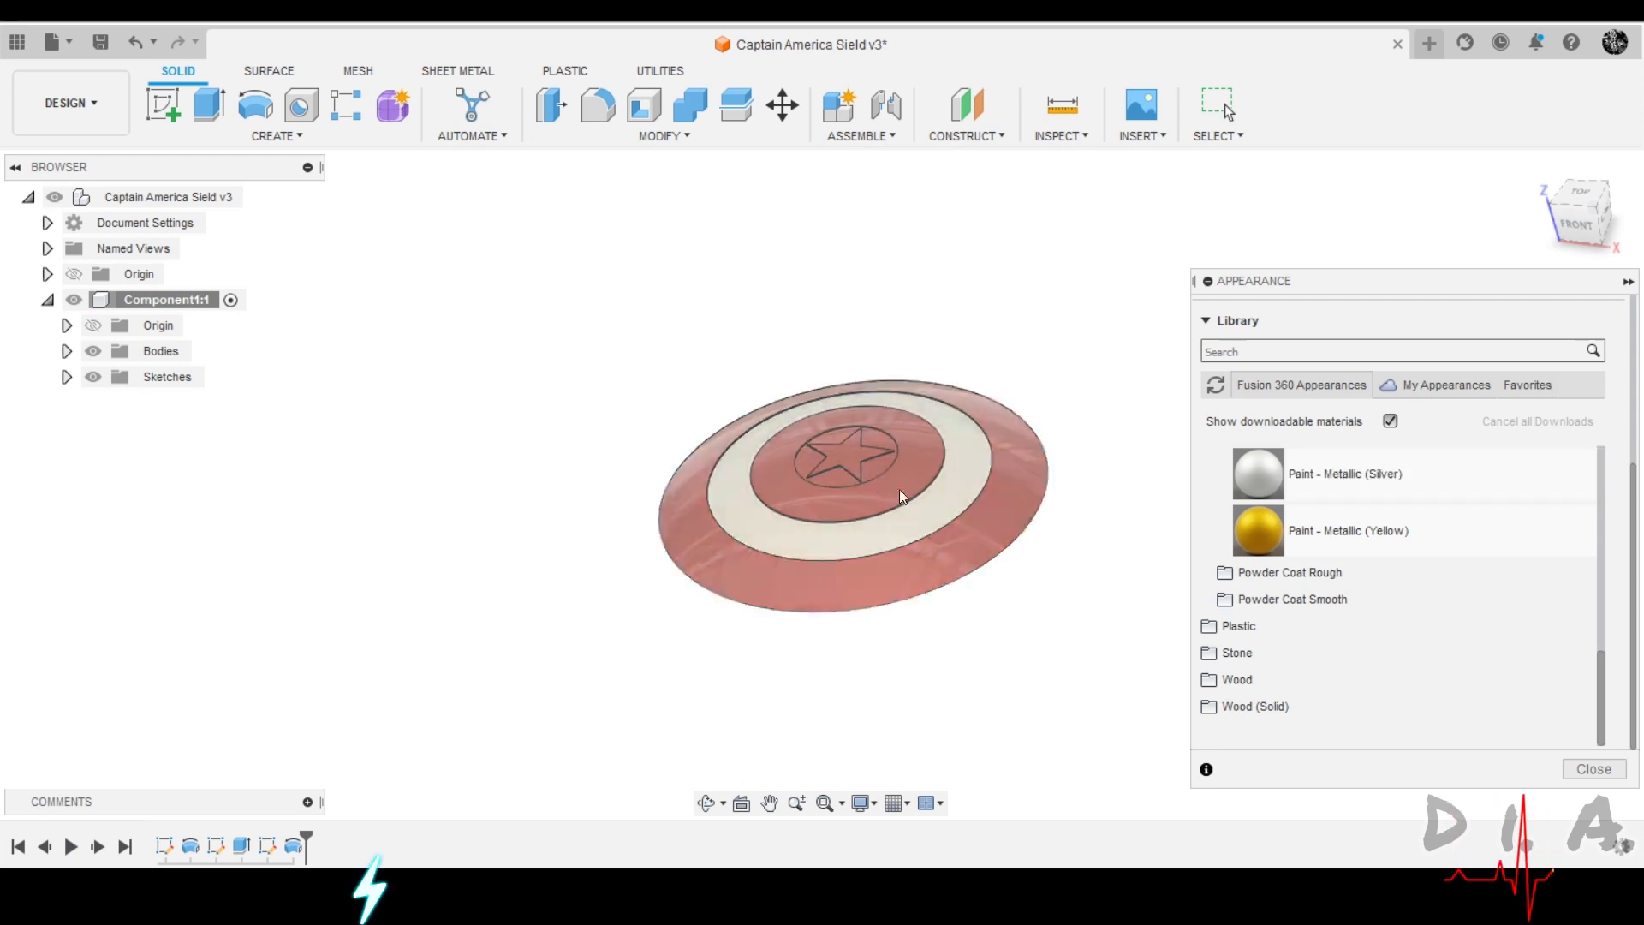
Apply the Paint - Metallic (Silver) appearance to the raised star at the shield's centre.
mouse_move(862, 474)
shift+middle_down()
mouse_move(874, 481)
mouse_move(835, 435)
shift+middle_up()
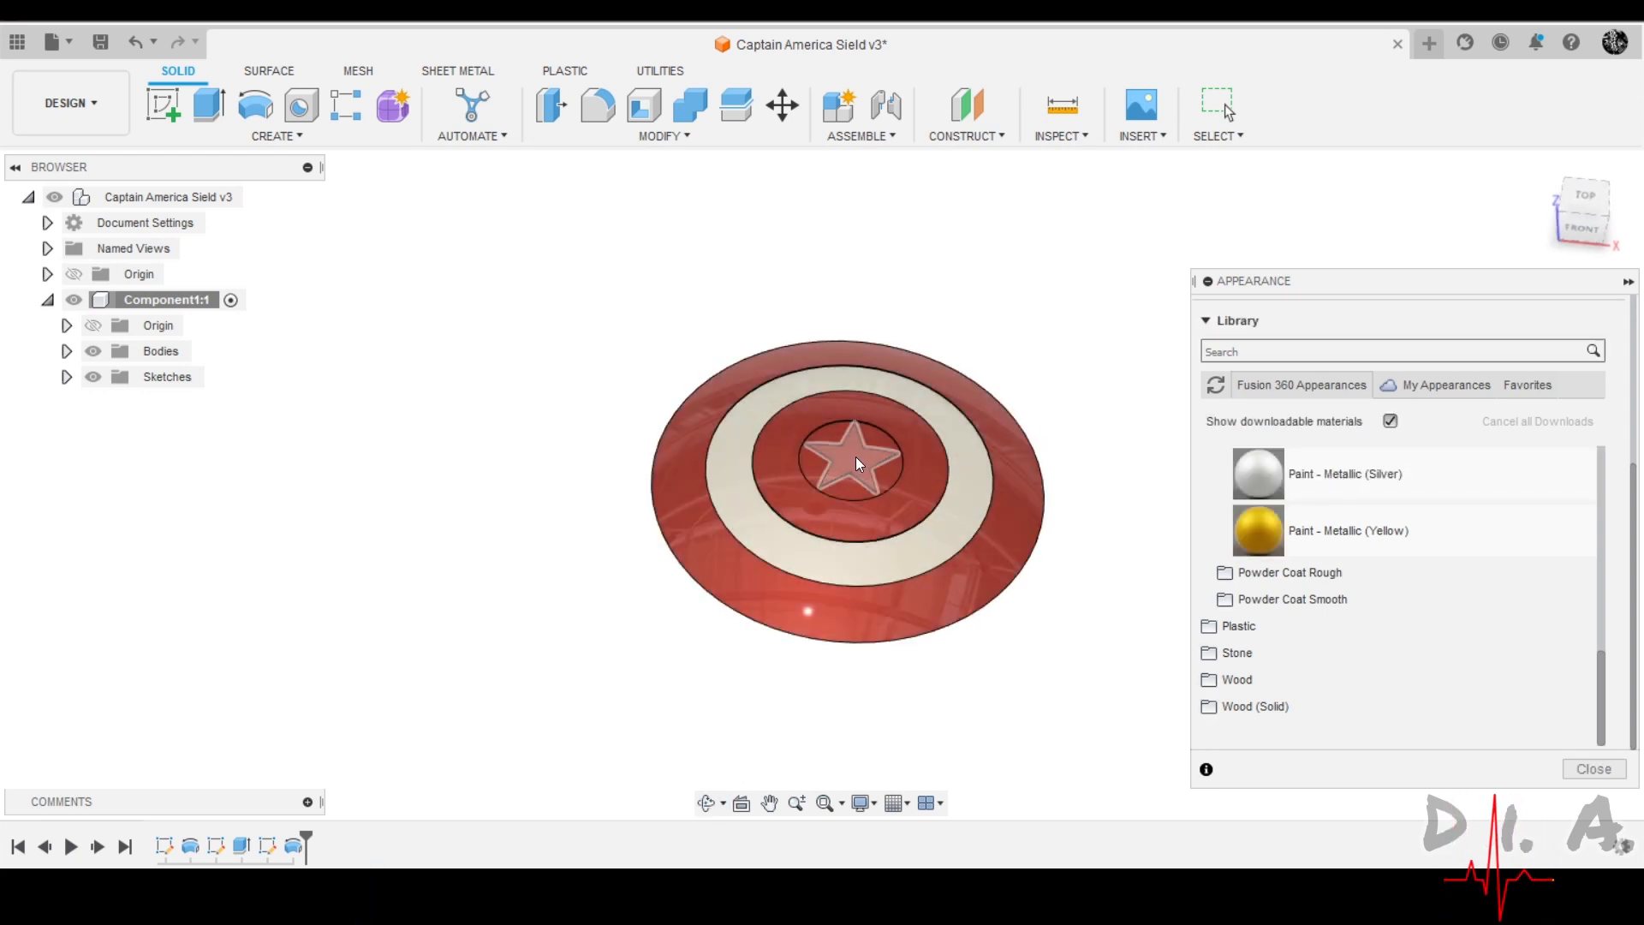
click(855, 455)
drag(1311, 477, 855, 460)
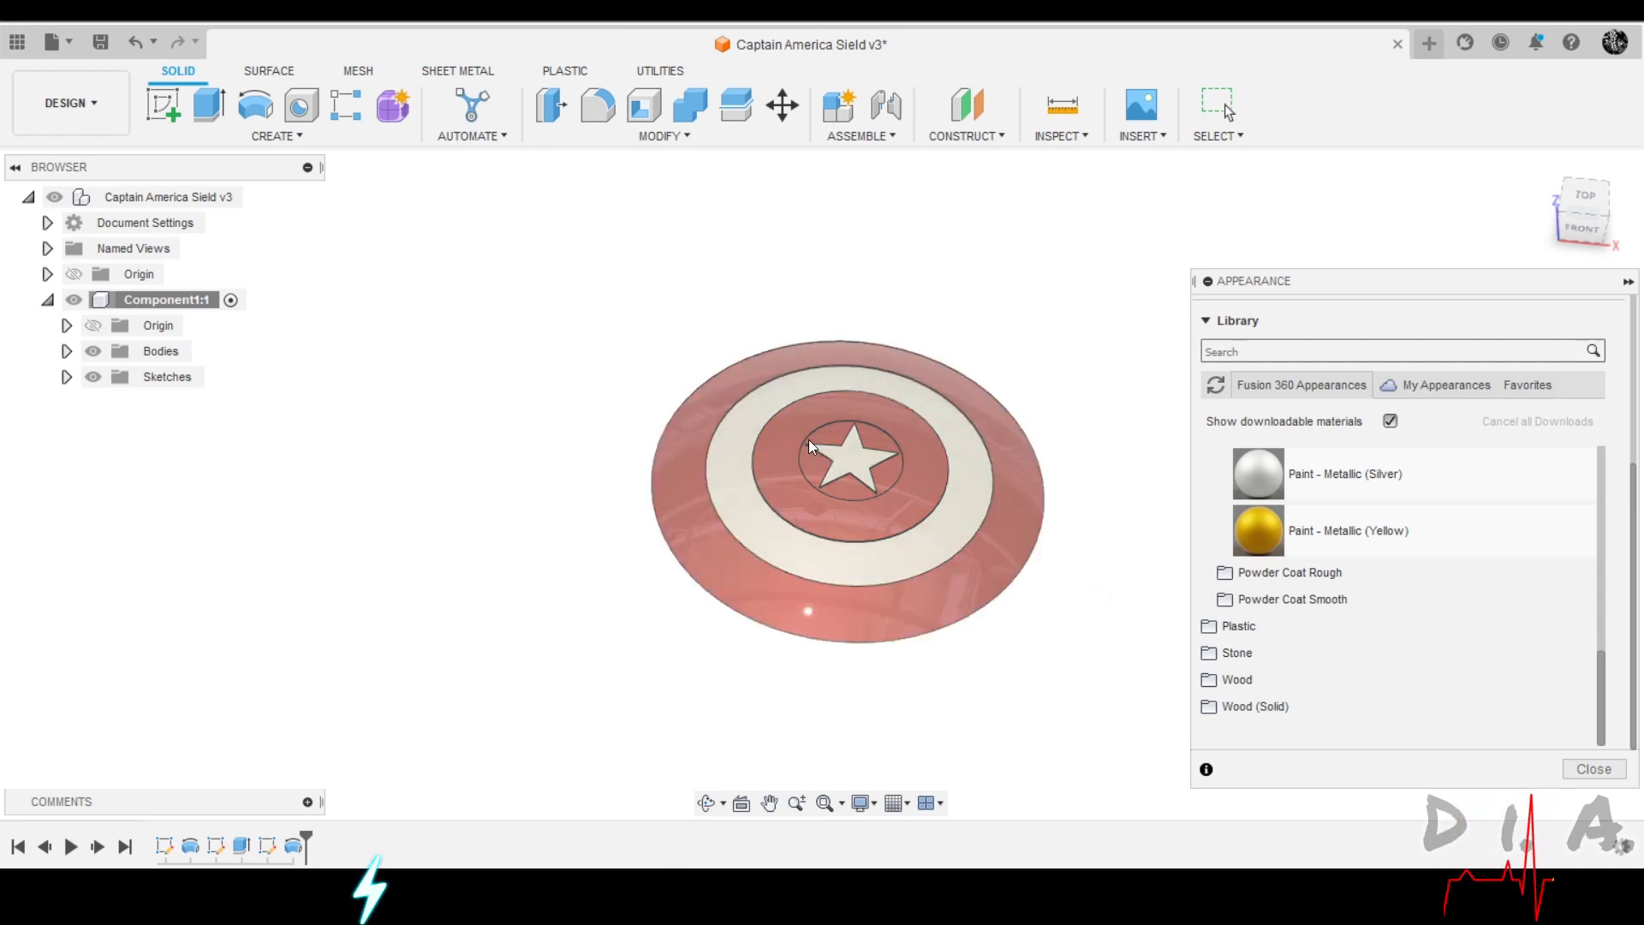
Apply the Paint - Metallic (Blue) appearance to the central disc surrounding the star.
scroll(1316, 510, up, 5)
scroll(1323, 547, down, 1)
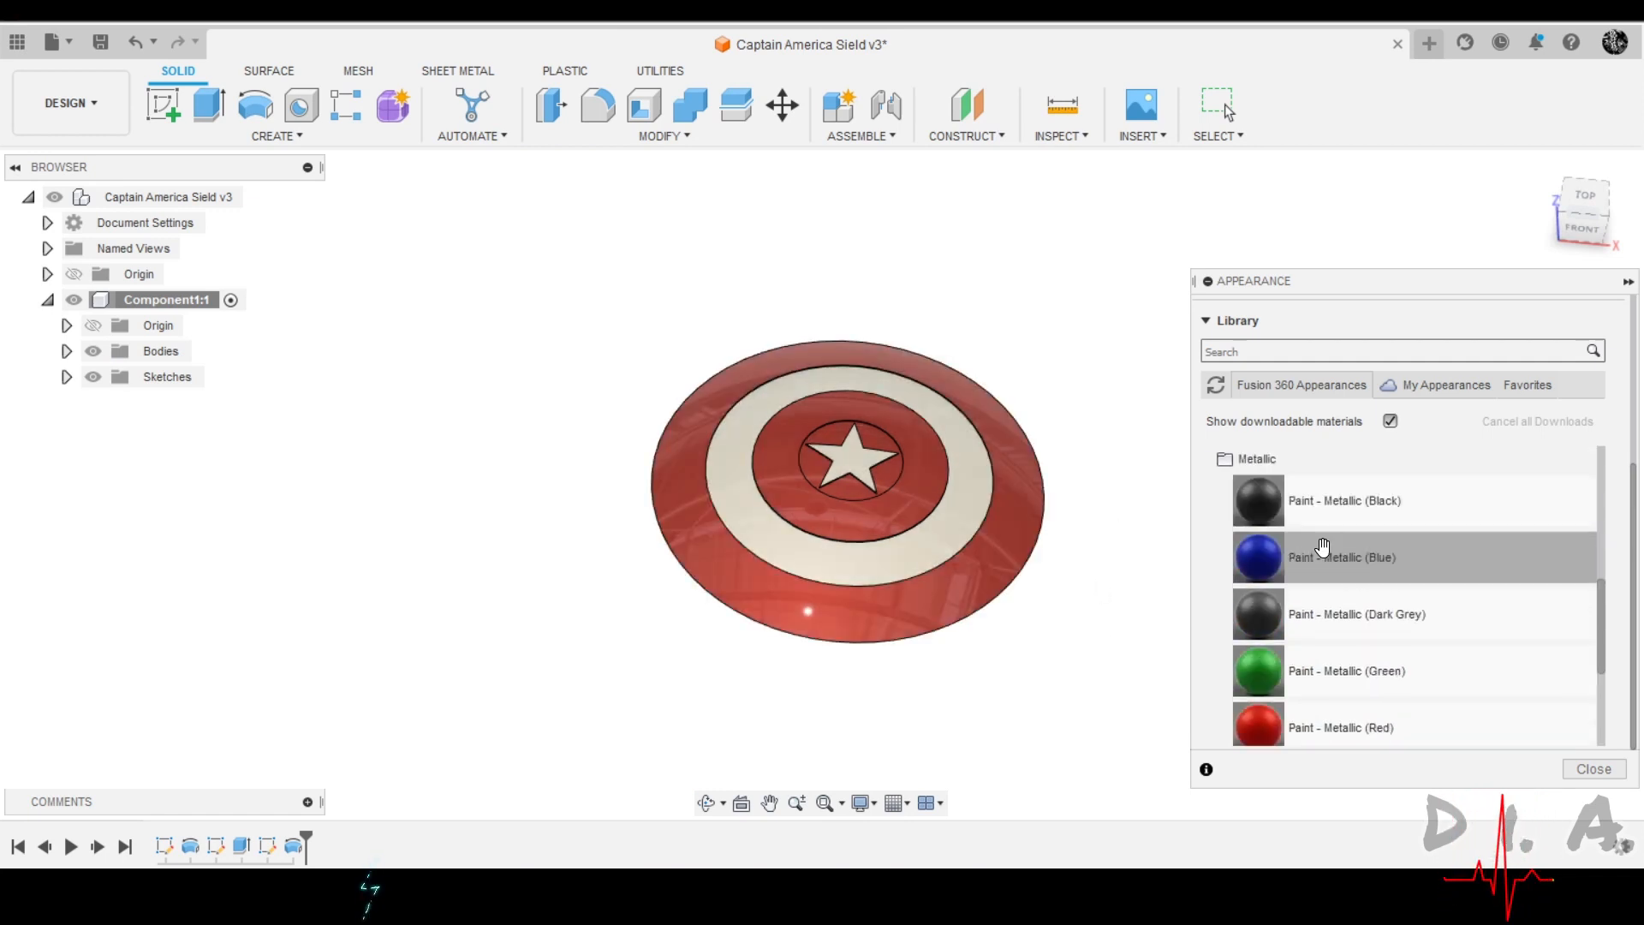
drag(1284, 572, 1347, 559)
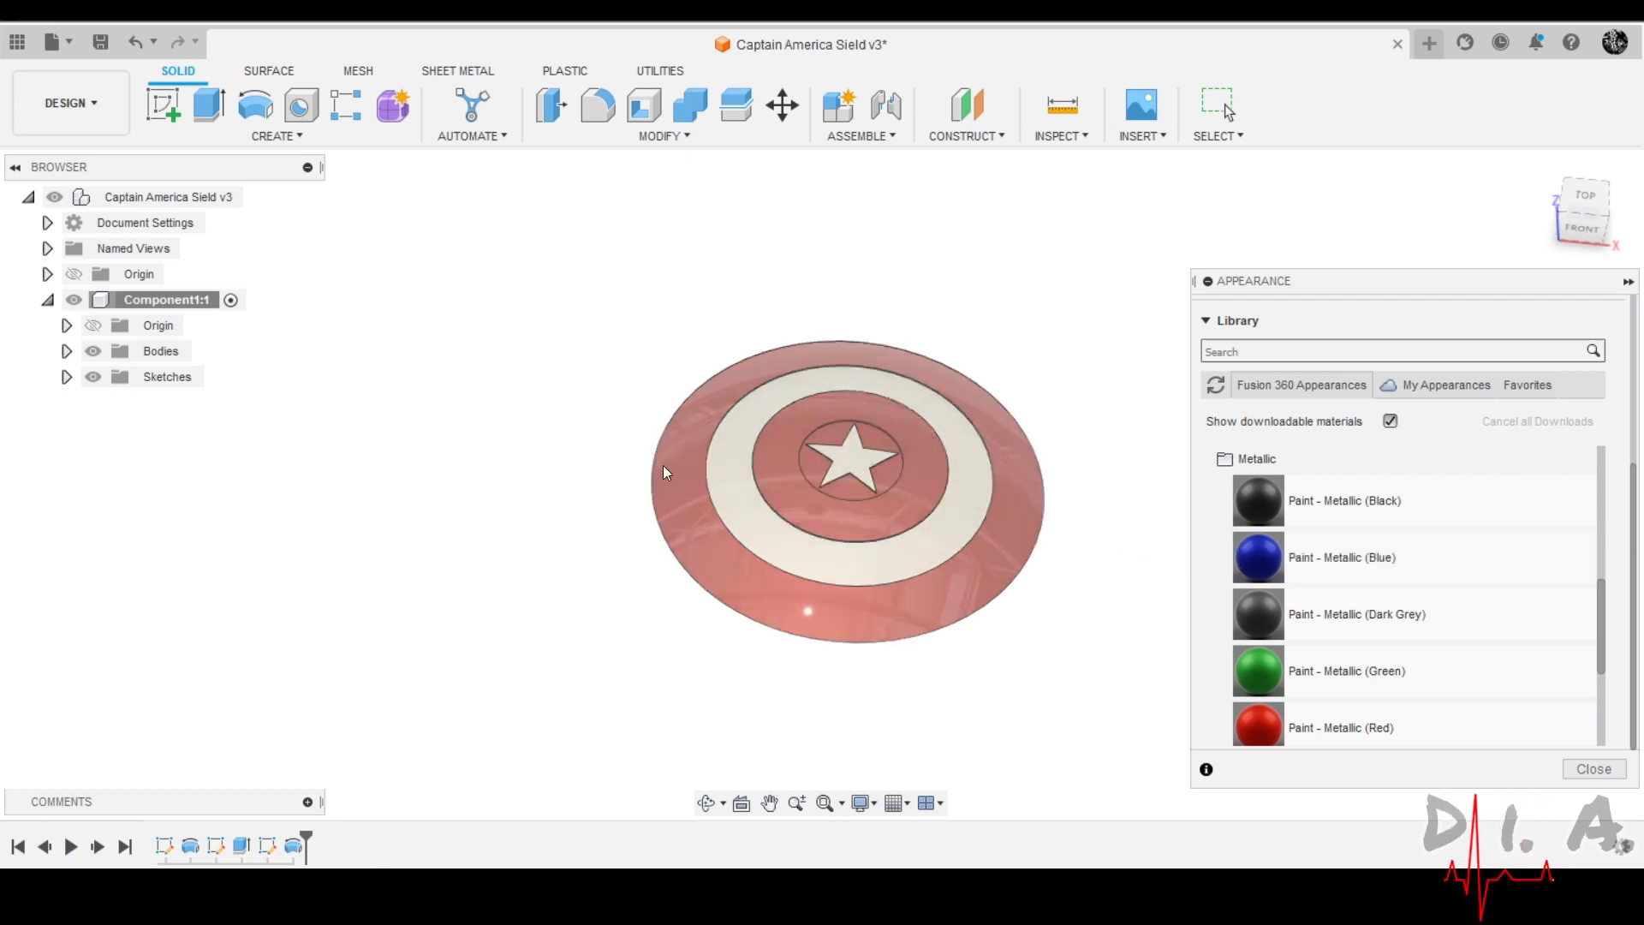
click(887, 470)
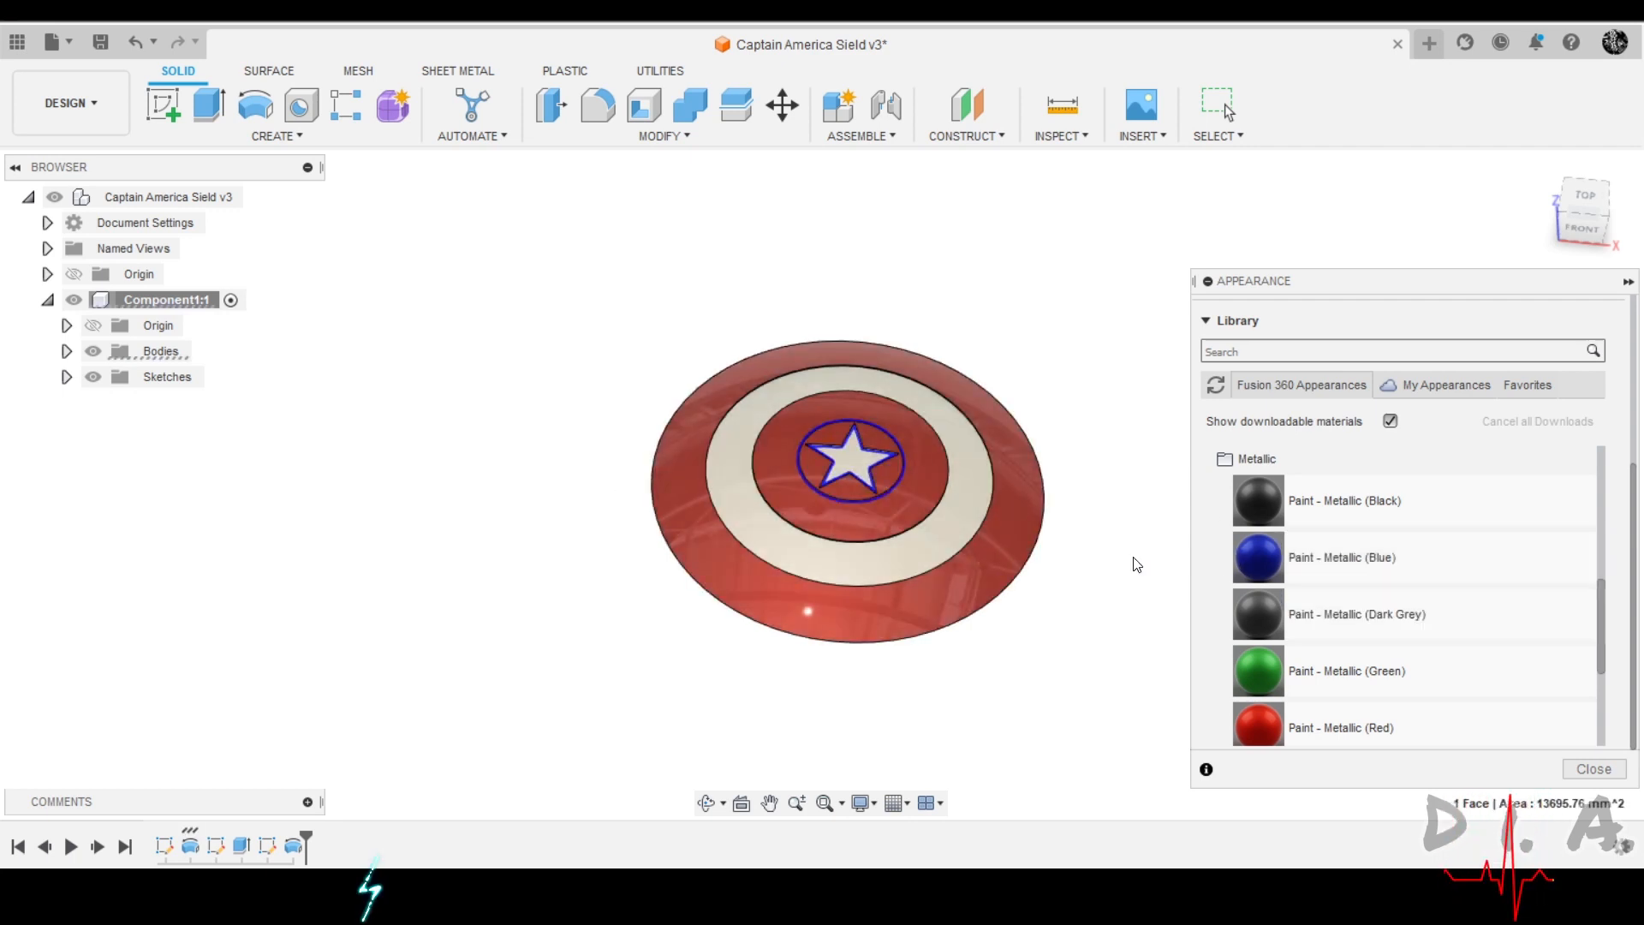
click(850, 491)
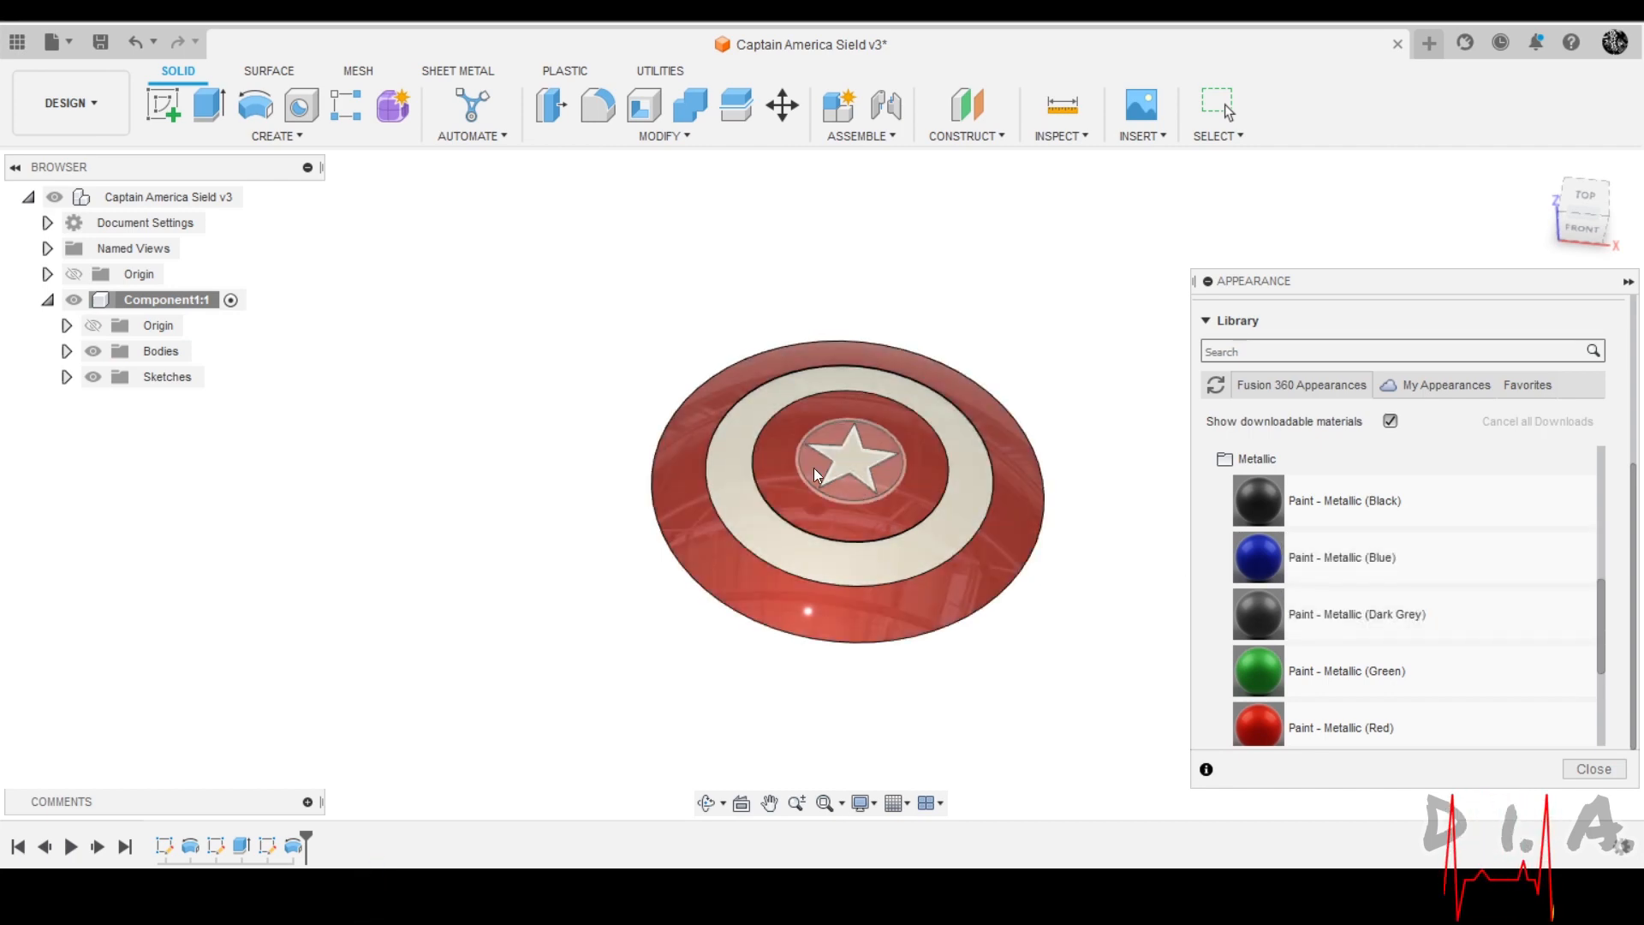
scroll(854, 487, up, 5)
shift+middle_drag(867, 504, 866, 526)
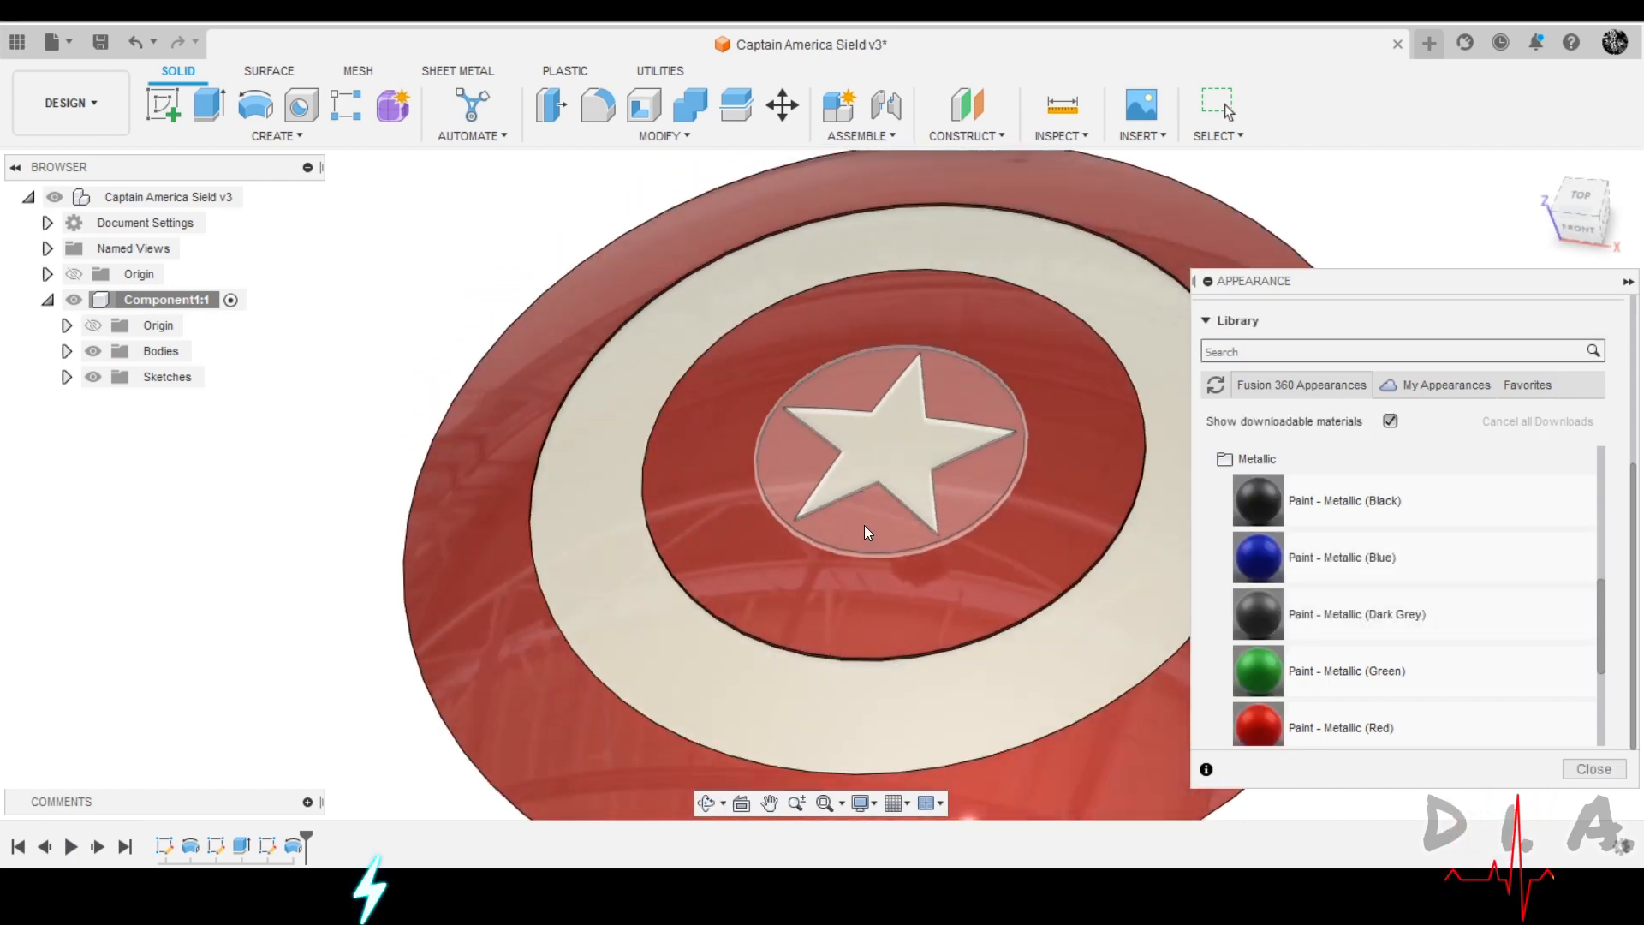
click(865, 526)
drag(1399, 563, 866, 511)
scroll(955, 465, down, 5)
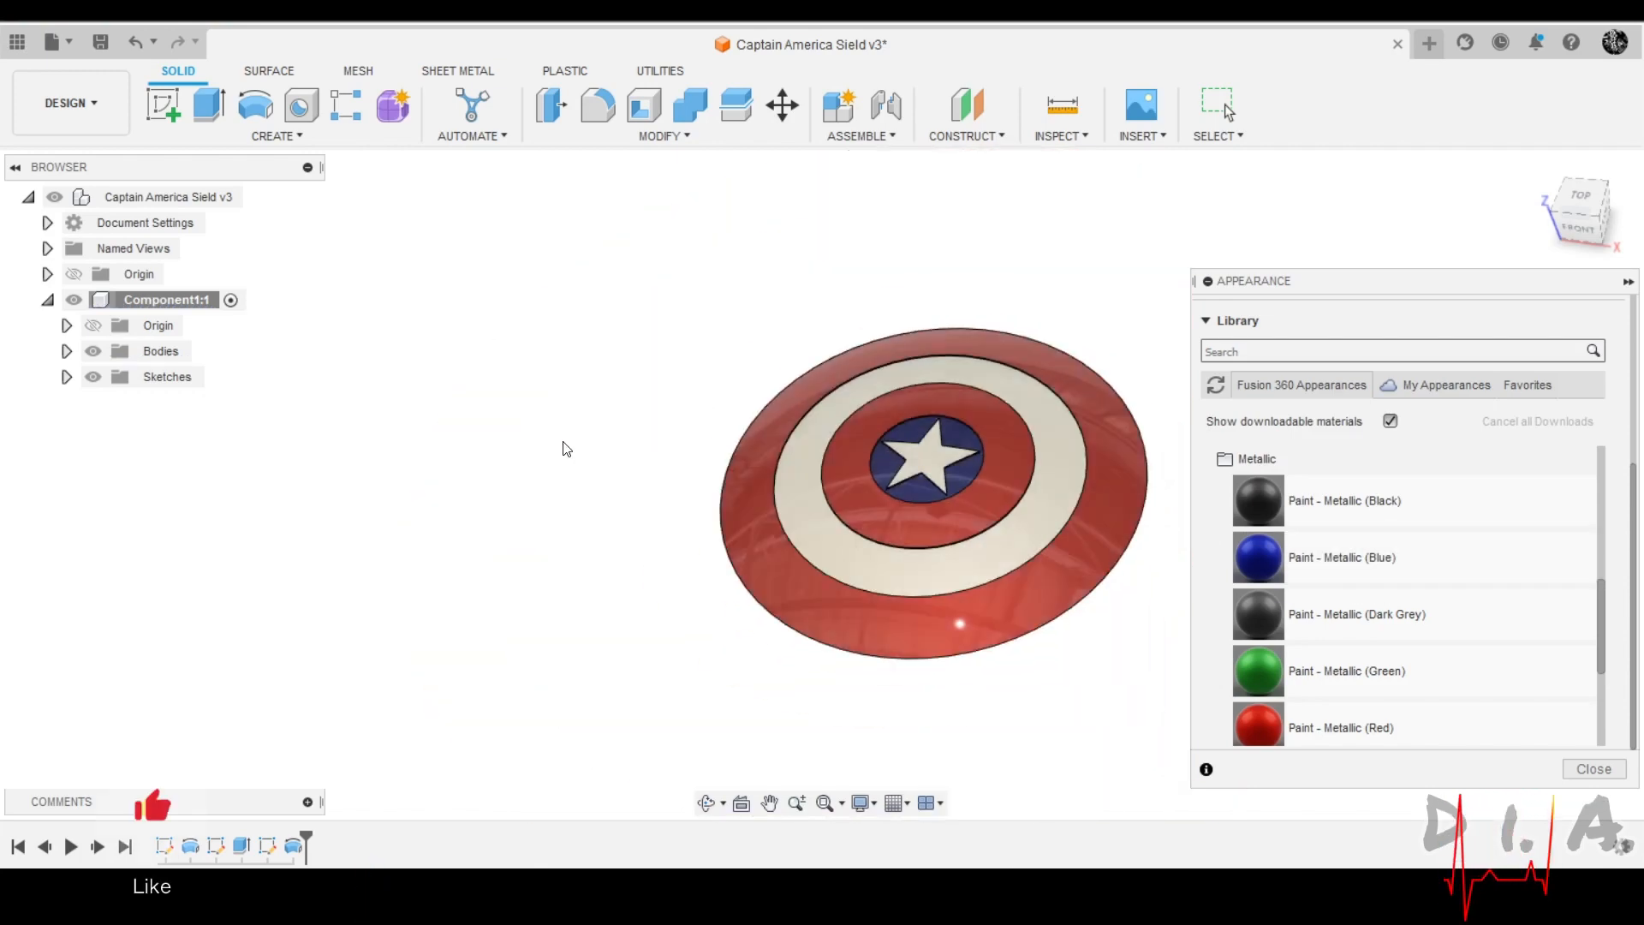
Examine the painted rings and star from several angles and look through the other paint finishes in the library.
shift+middle_drag(566, 448, 753, 475)
scroll(794, 393, up, 3)
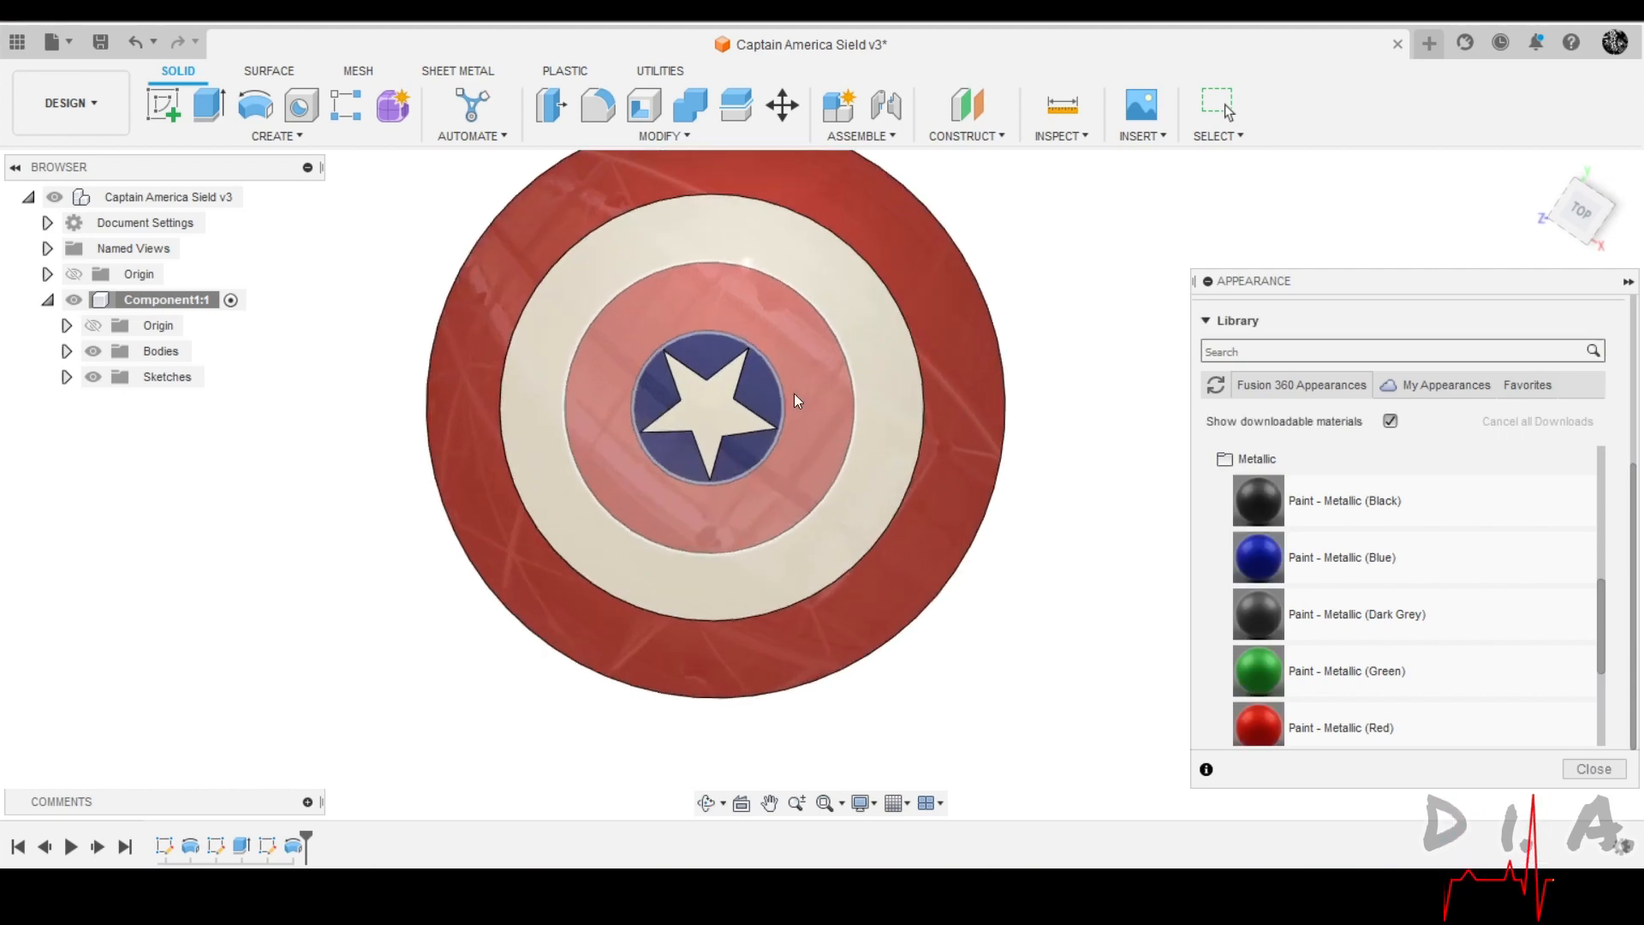
shift+middle_drag(794, 400, 1188, 501)
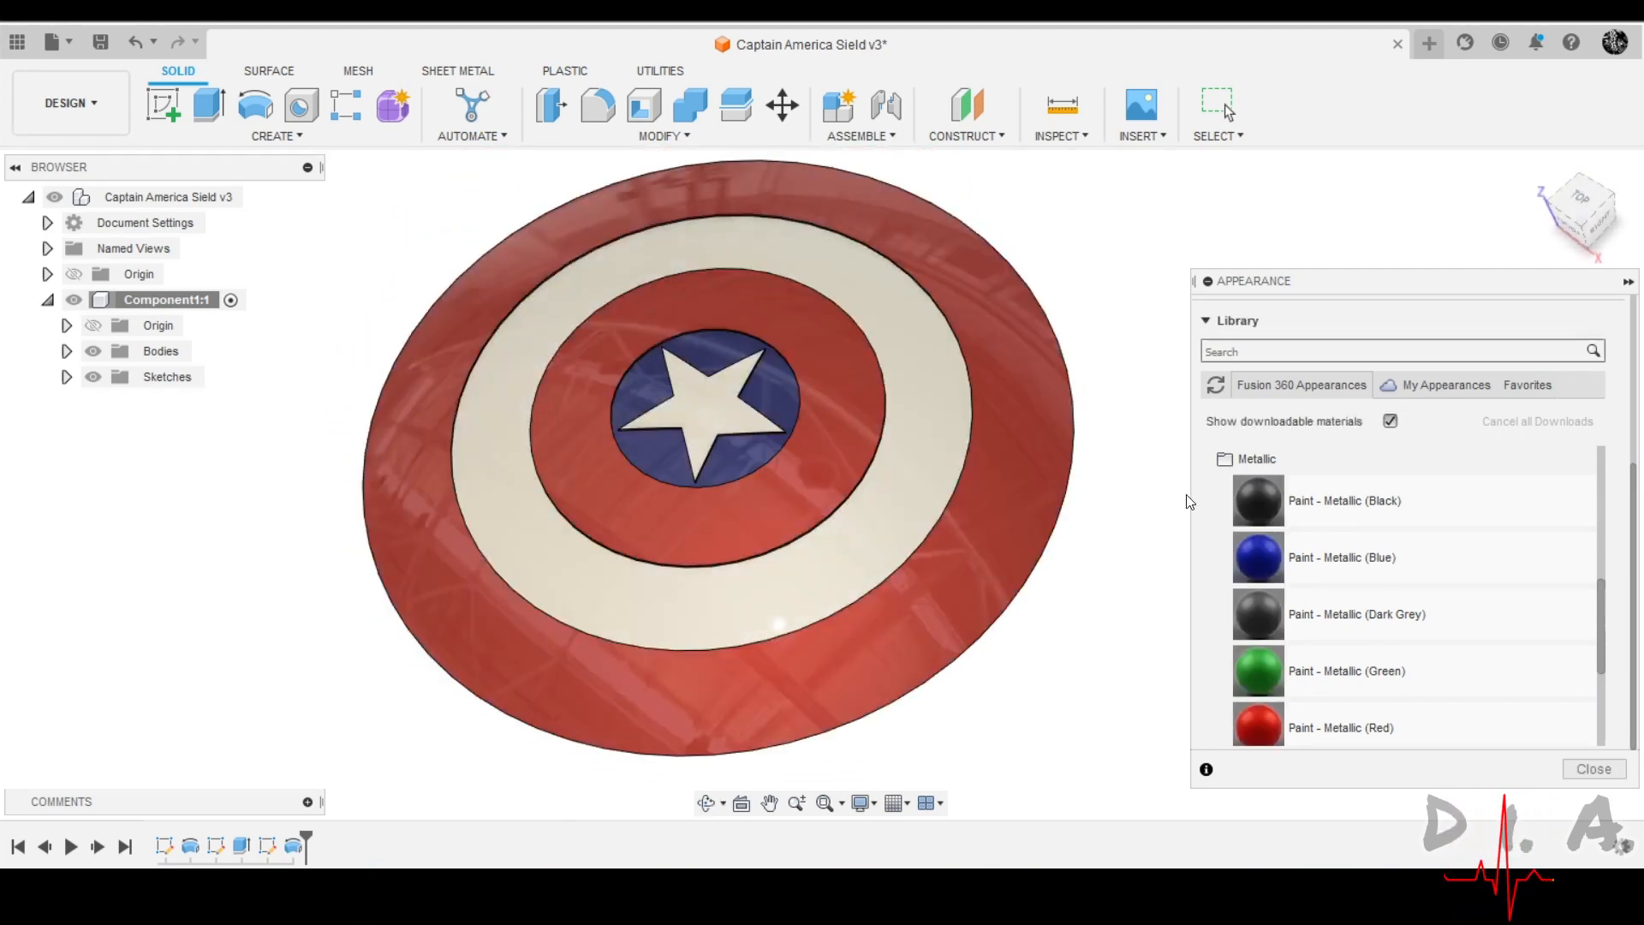
scroll(800, 455, down, 3)
scroll(1331, 622, down, 4)
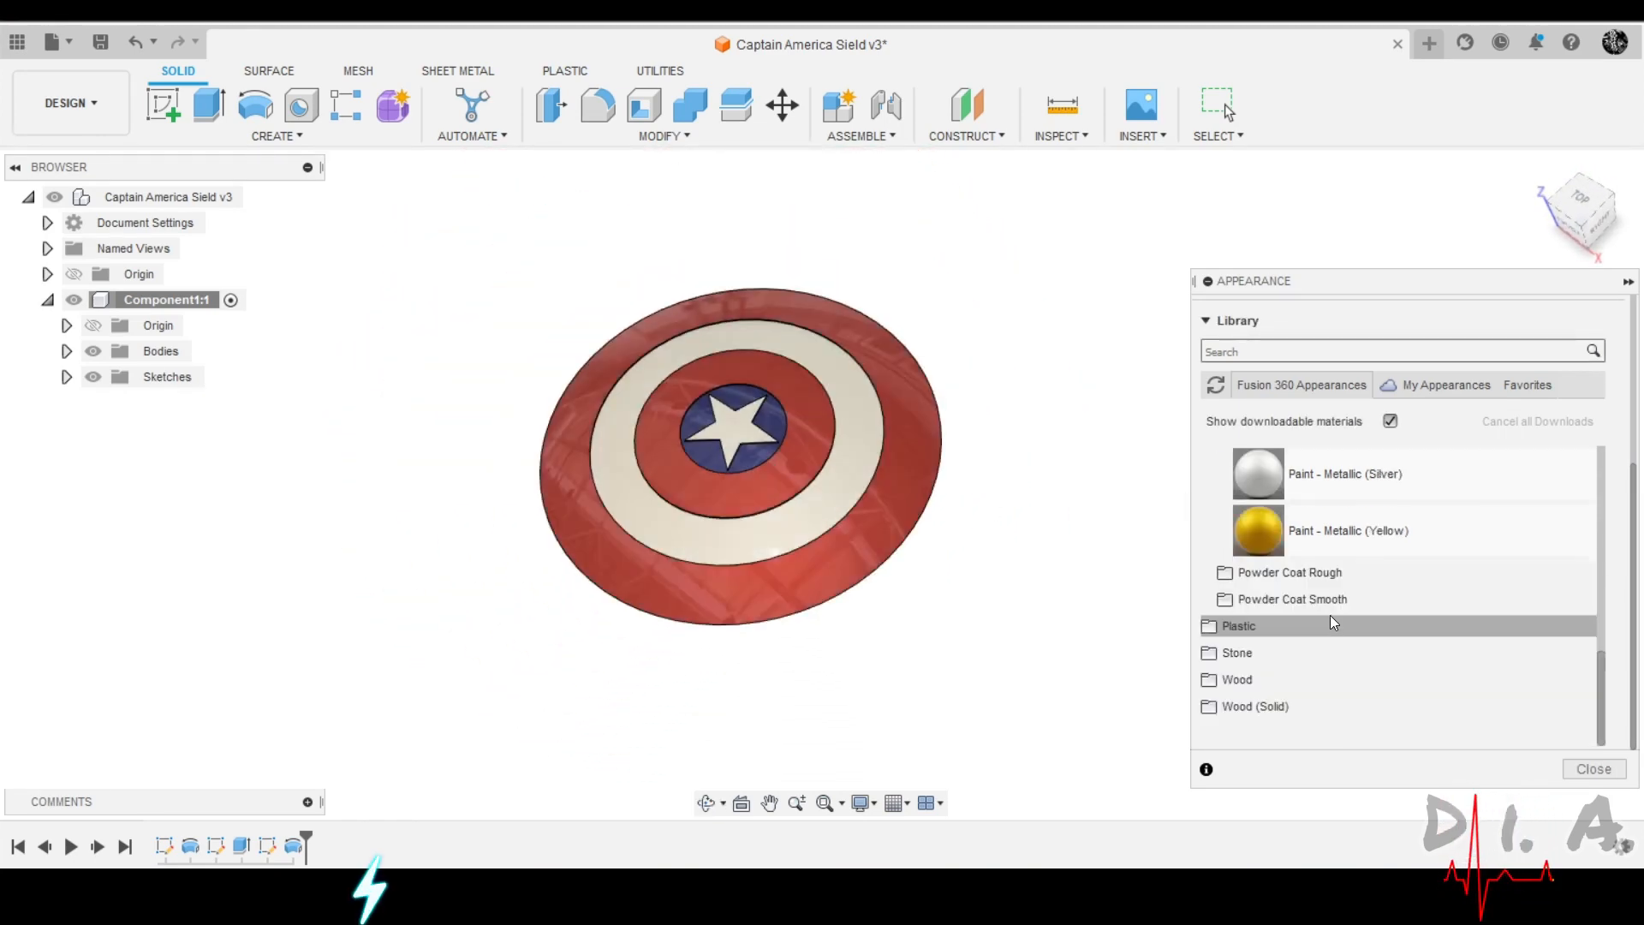
scroll(1330, 615, up, 4)
scroll(1329, 559, down, 4)
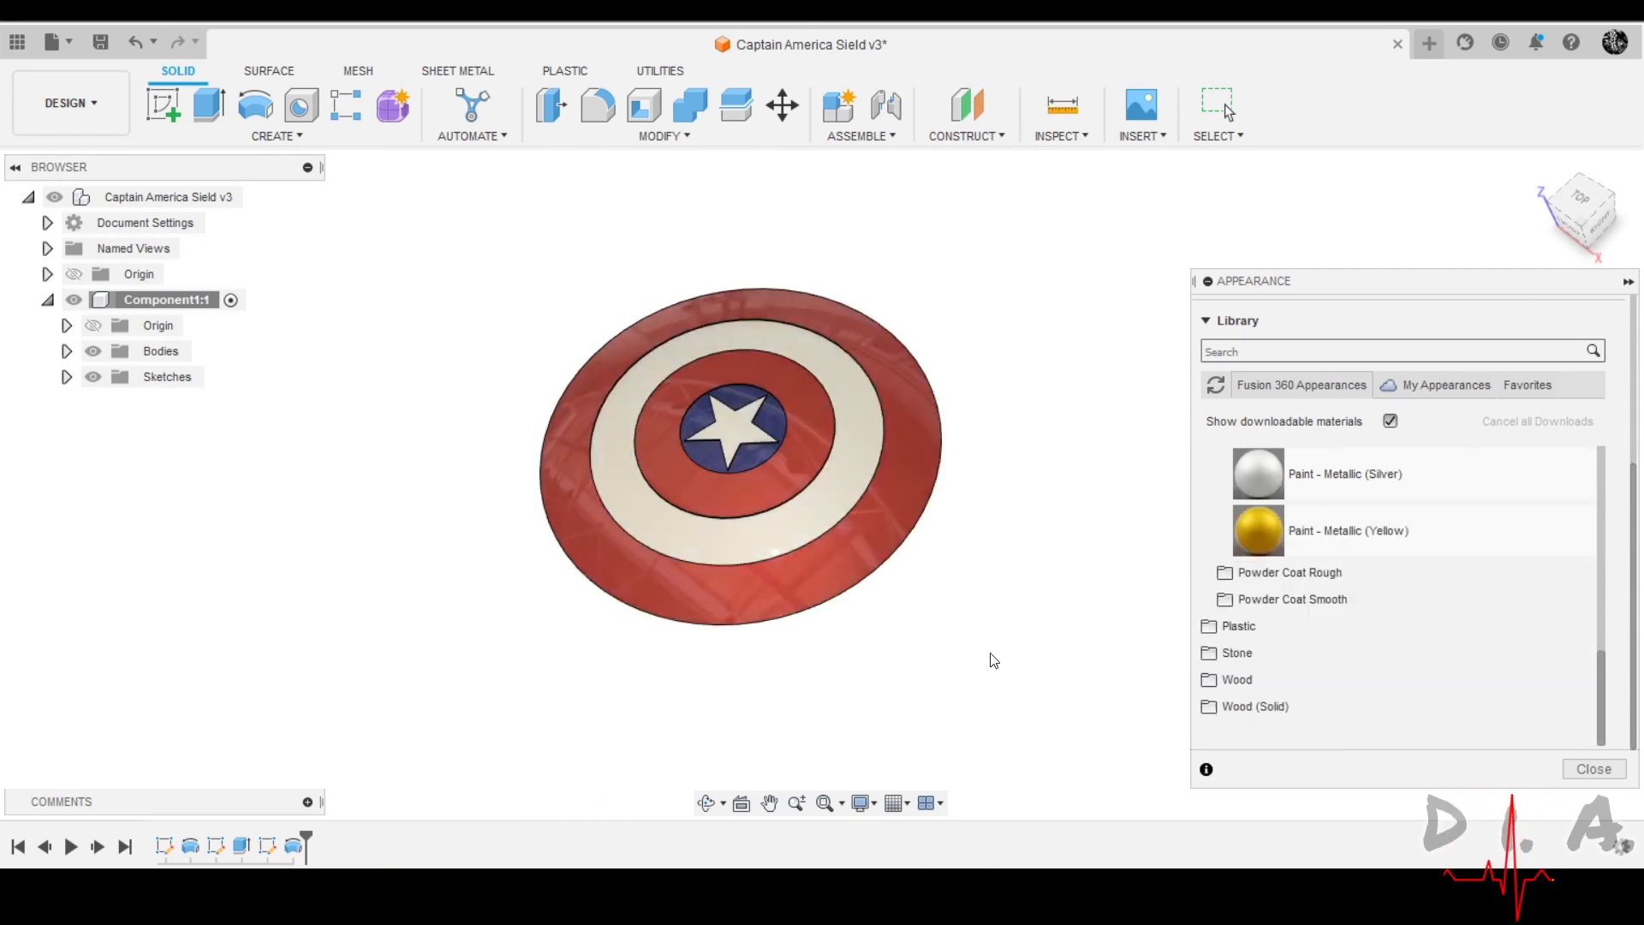
Save a new version of the painted shield with the description User Saved.
mouse_move(993, 660)
shift+middle_down()
mouse_move(987, 588)
mouse_move(980, 671)
shift+middle_up()
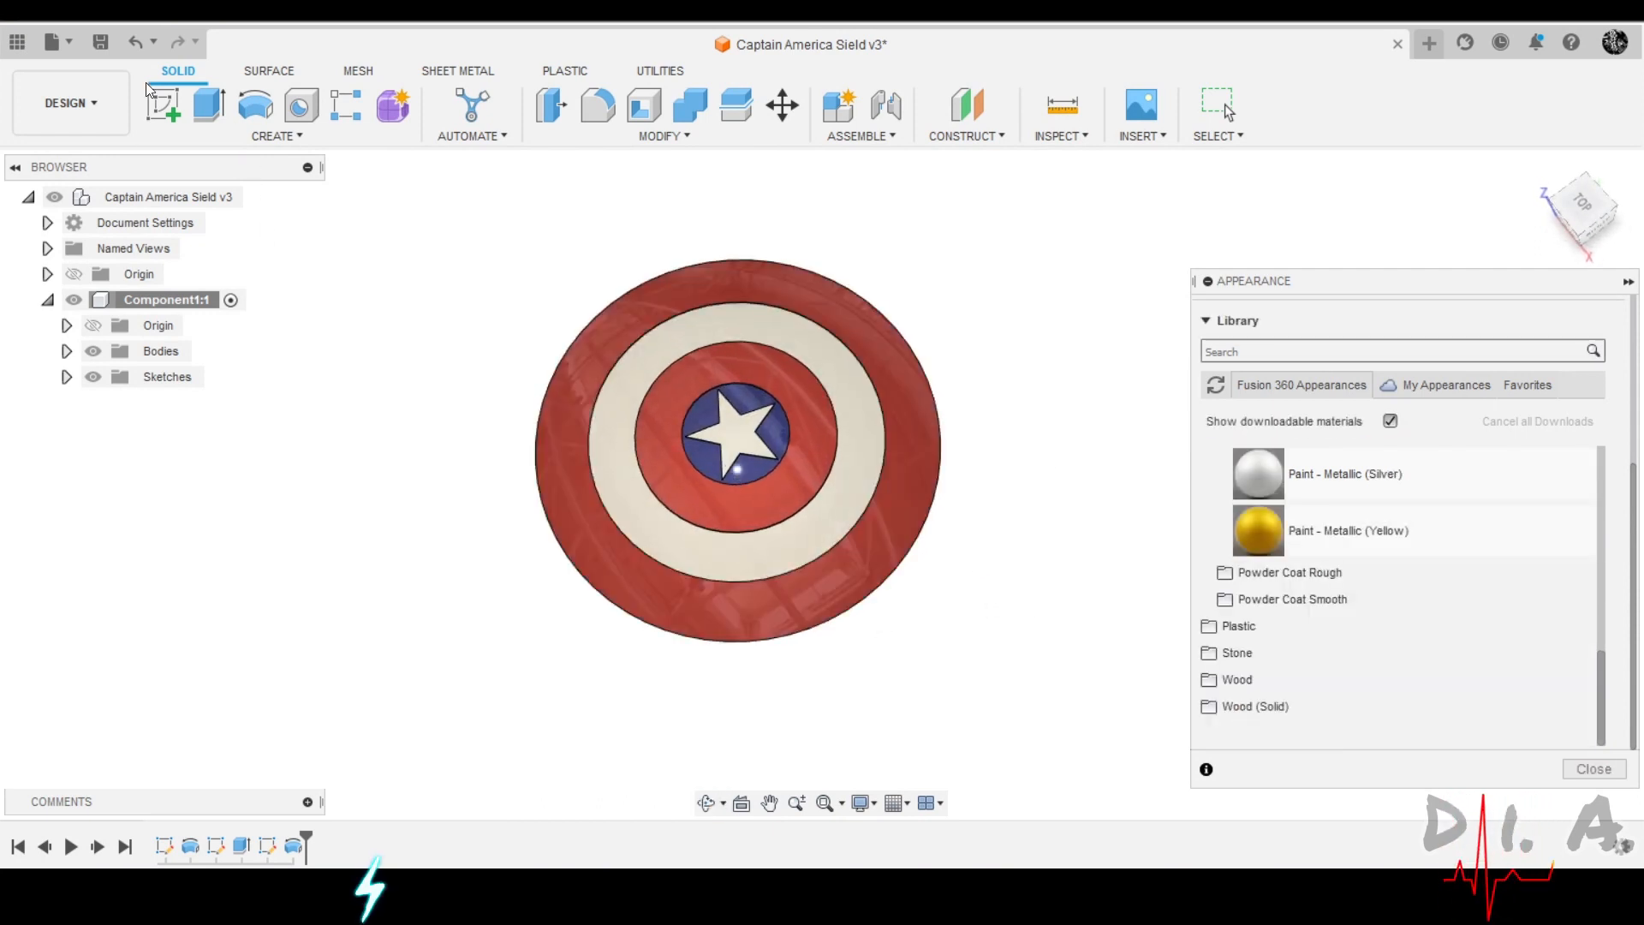
click(101, 41)
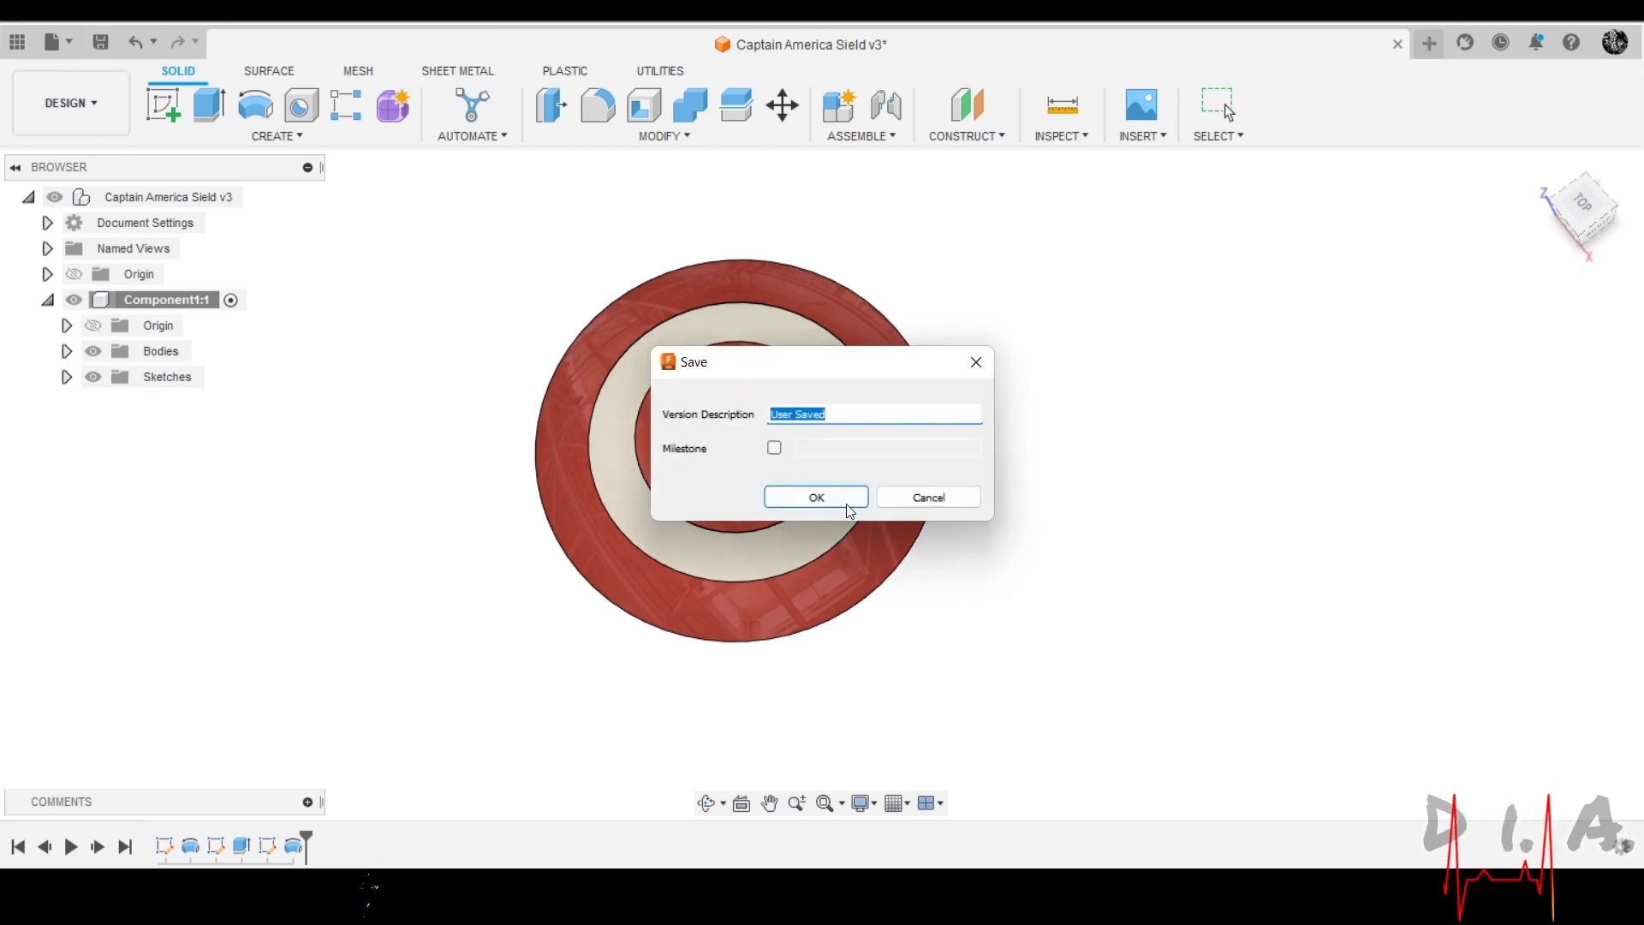
click(825, 500)
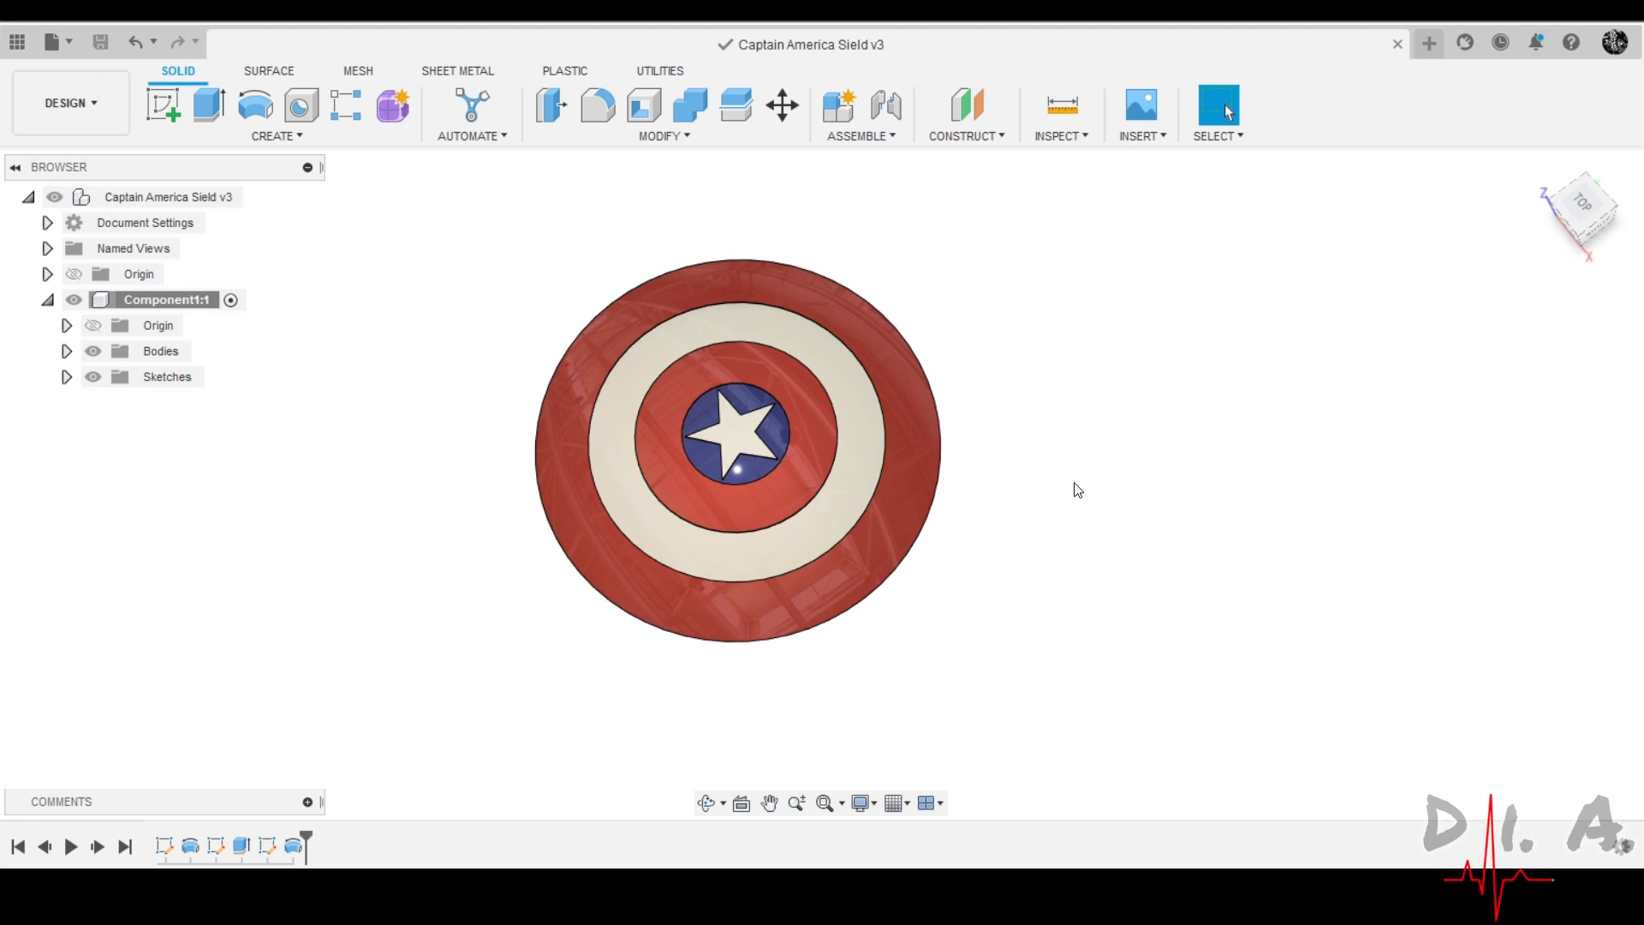
Examine the finished shield's colours and curvature from several angles, including the home and top views.
shift+middle_drag(1078, 490, 548, 497)
scroll(714, 460, up, 4)
shift+middle_drag(774, 470, 873, 410)
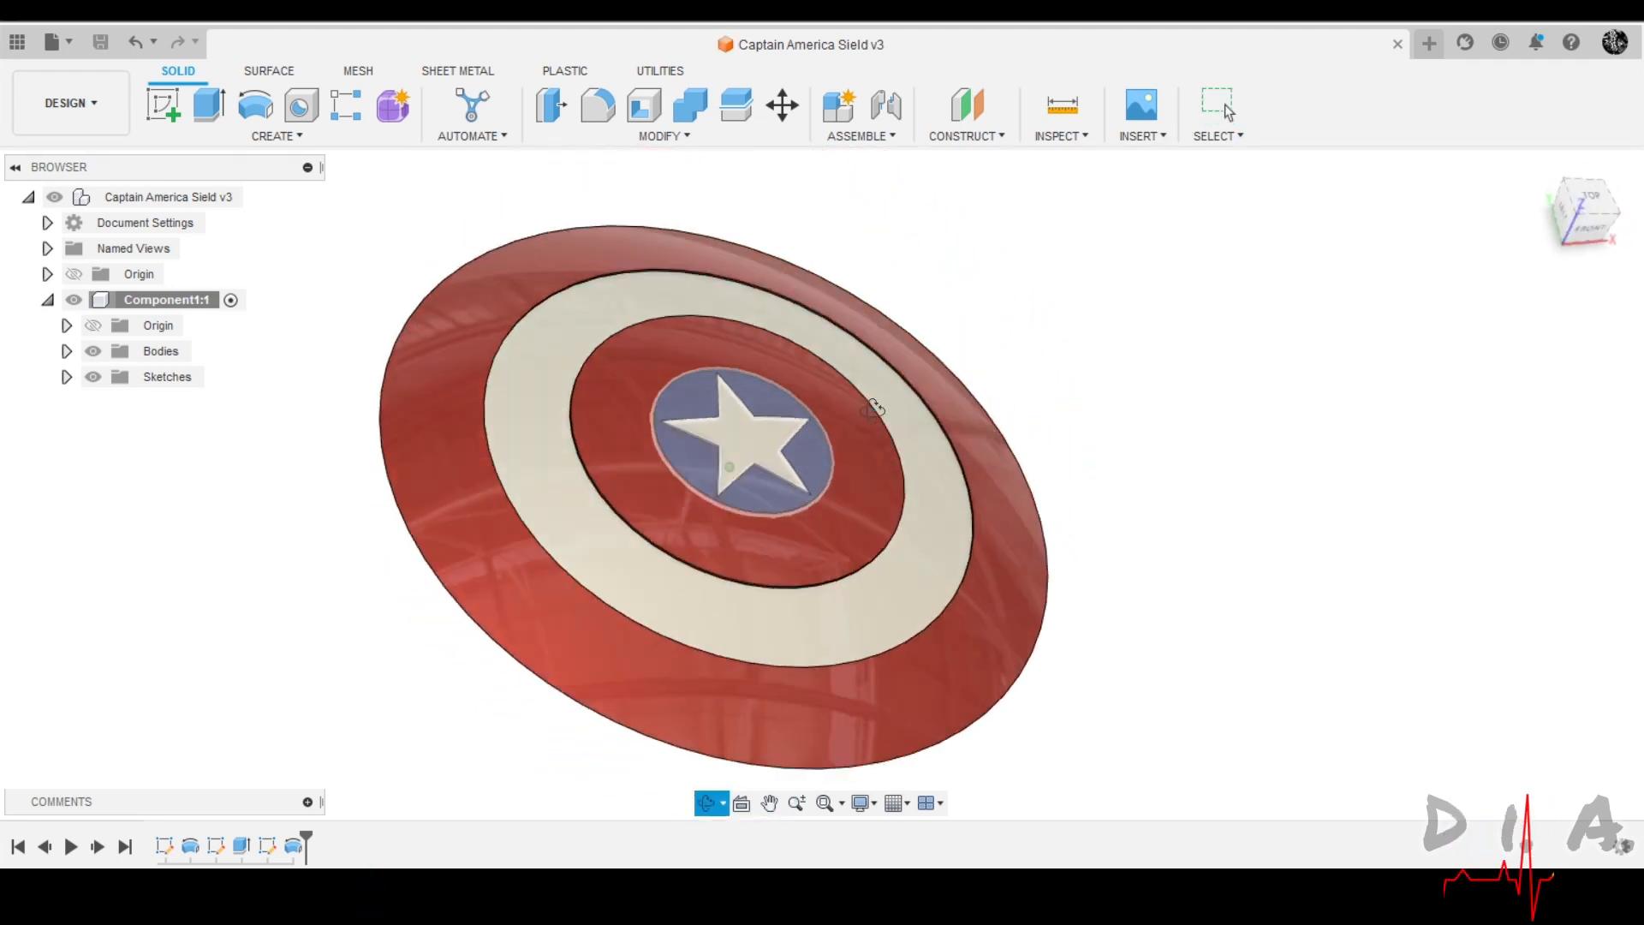
scroll(794, 577, down, 4)
shift+middle_drag(748, 496, 704, 394)
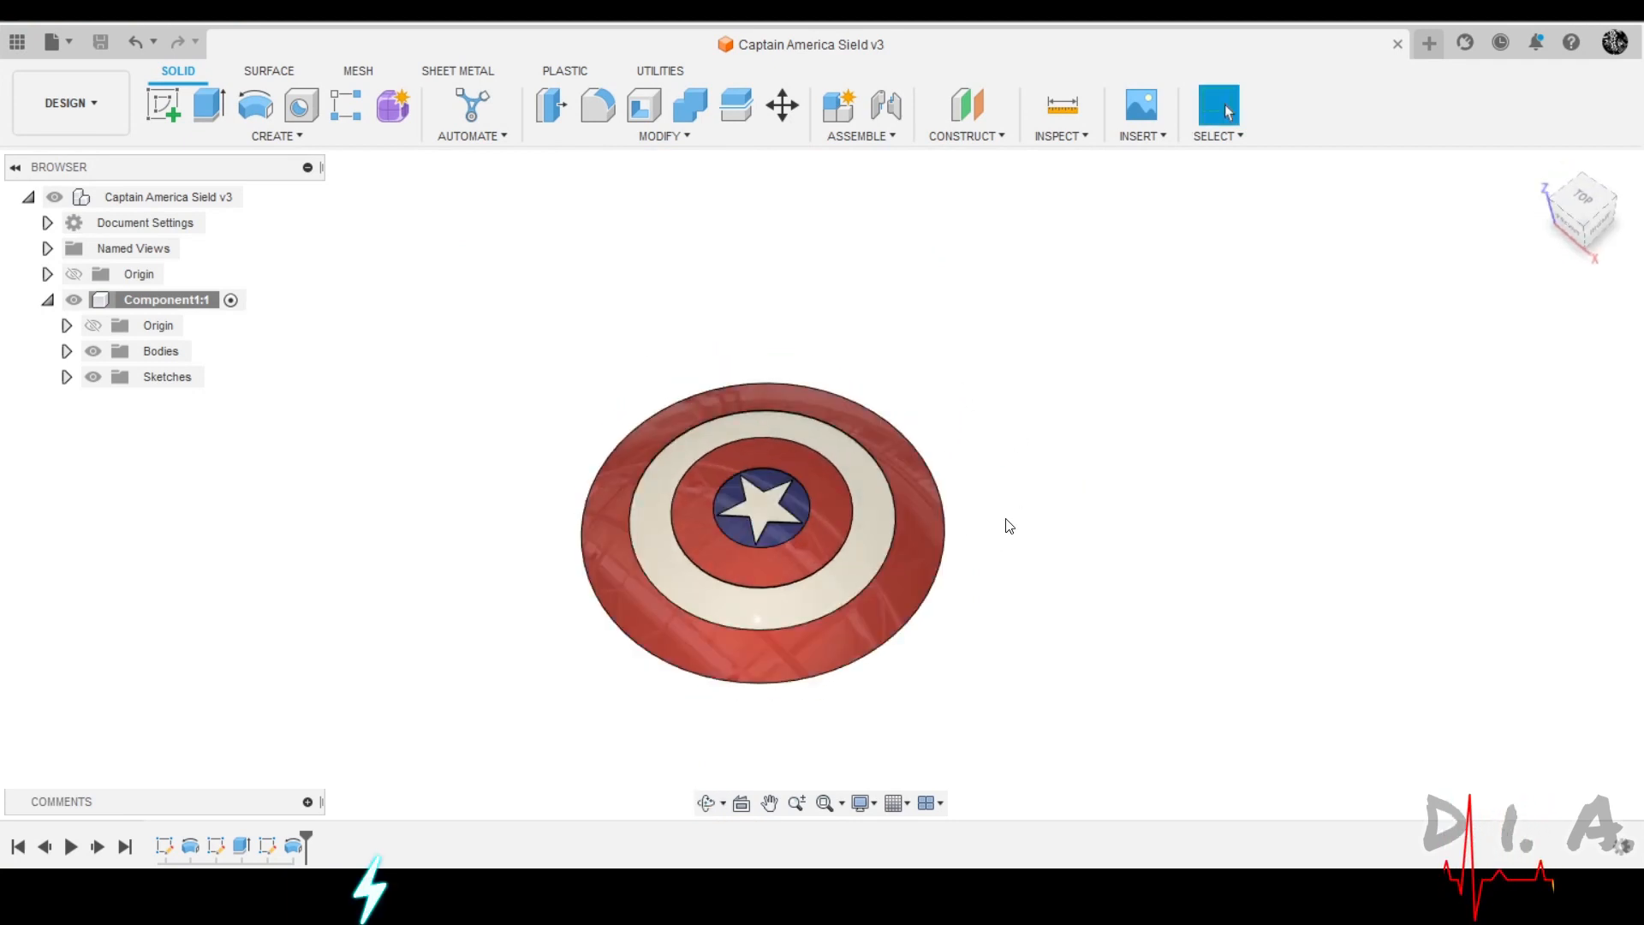
scroll(687, 536, up, 3)
click(1544, 167)
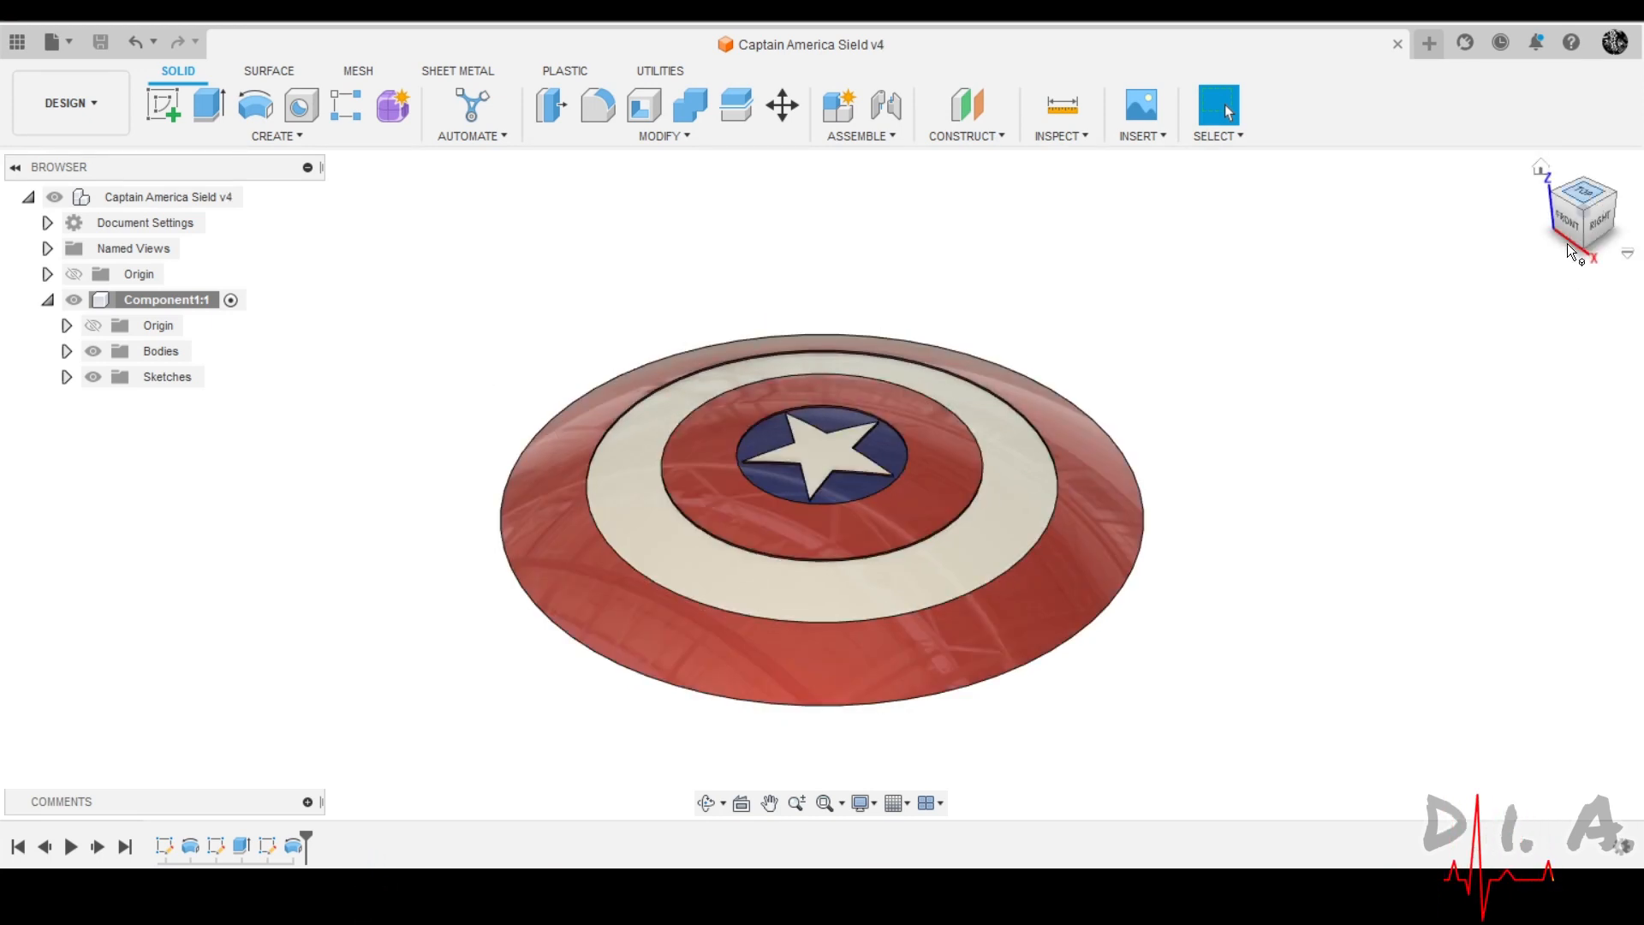
click(1586, 188)
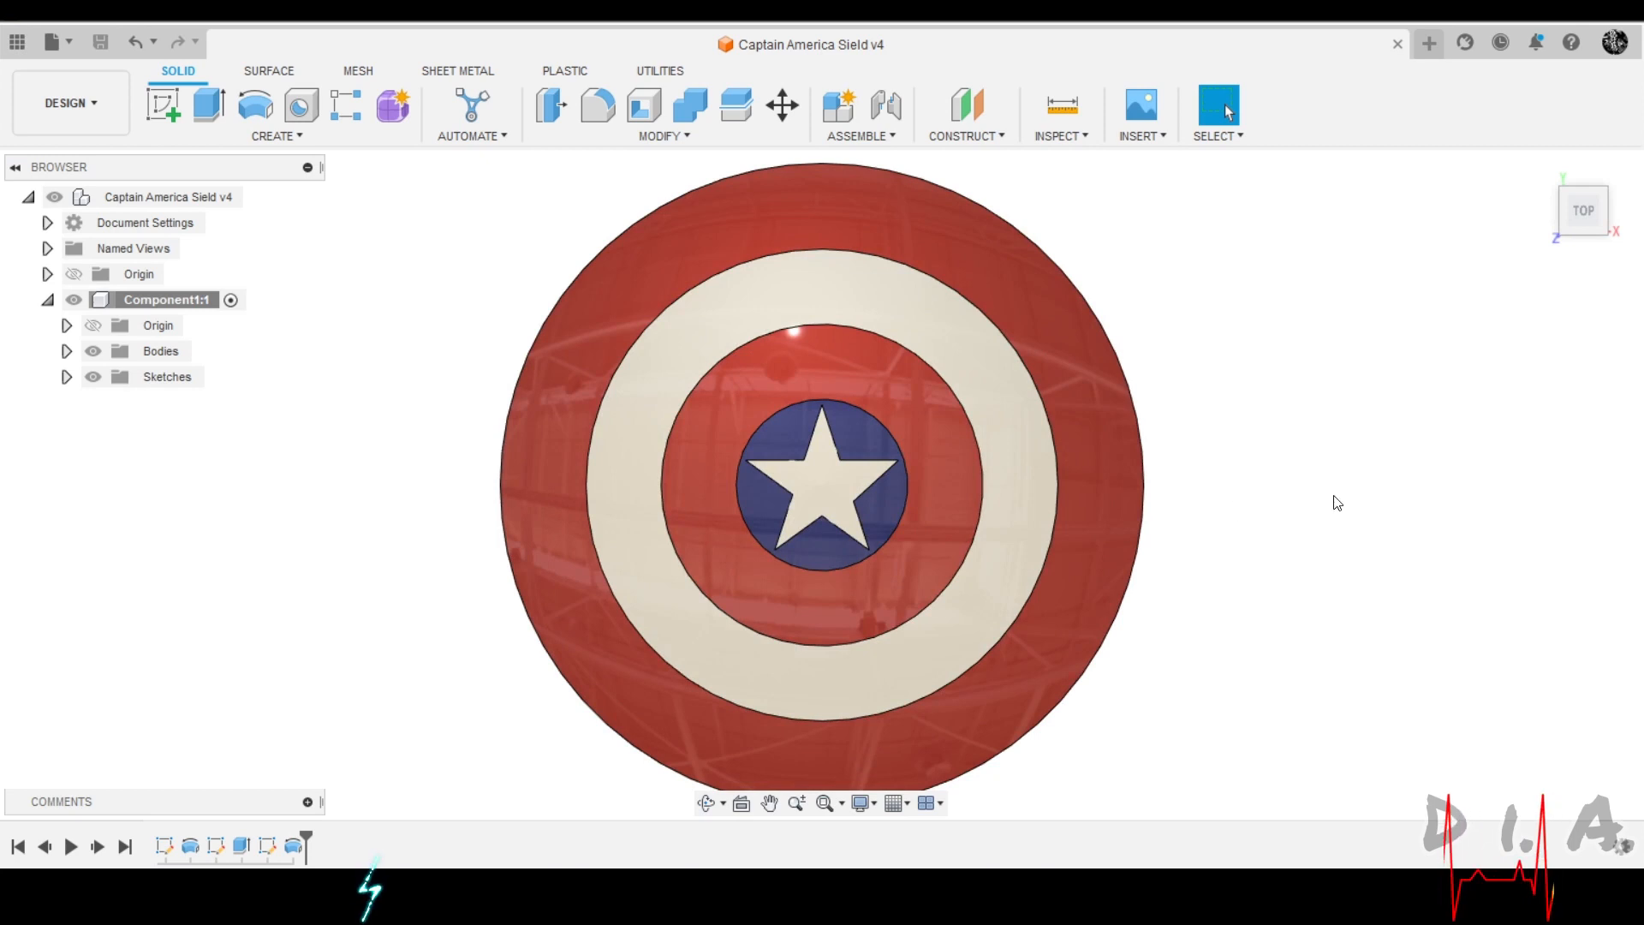
scroll(1261, 520, down, 2)
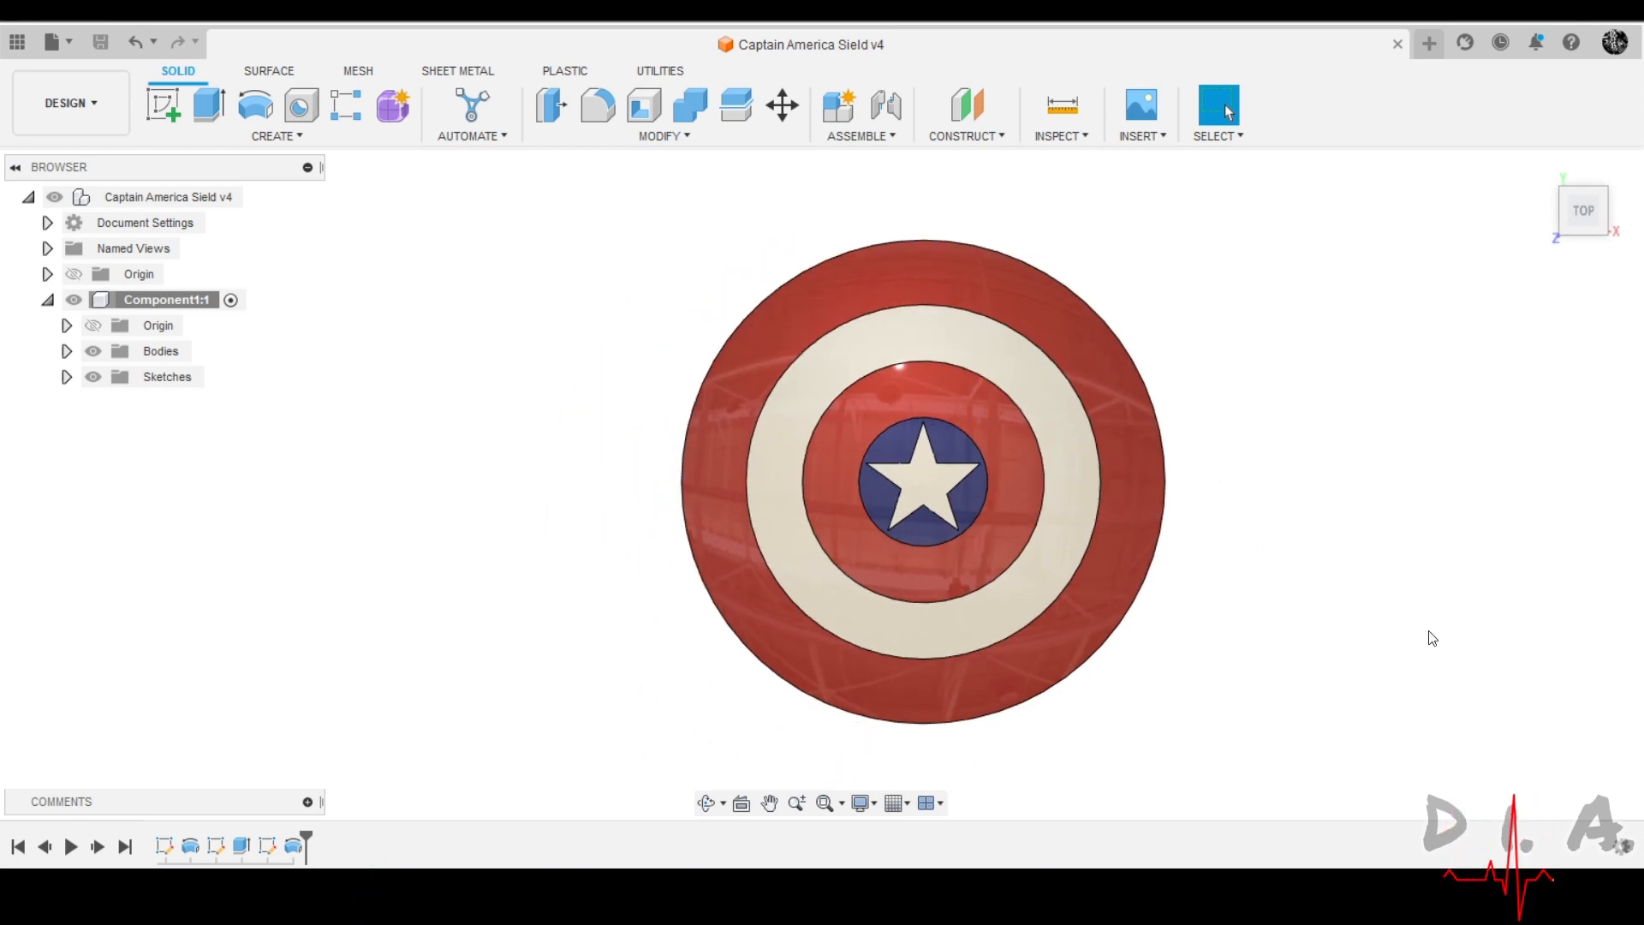
drag(1328, 445, 1355, 422)
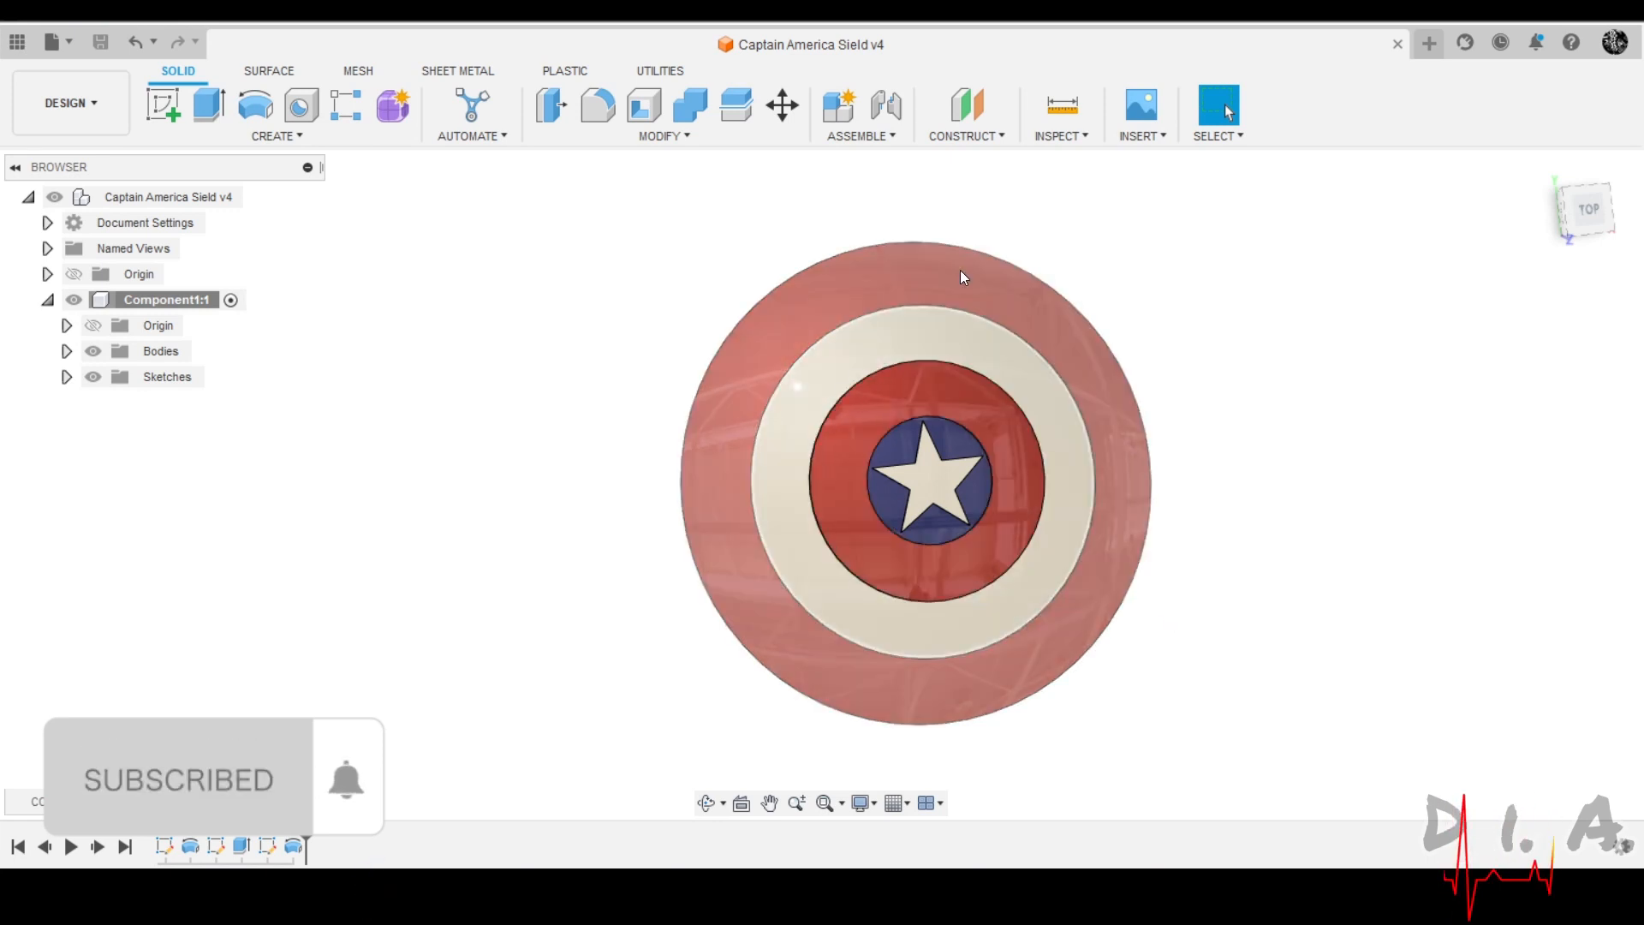
Activate the top-level Captain America Sield component in place of Component1 and turn the shield to face the viewer.
shift+middle_drag(995, 665, 561, 441)
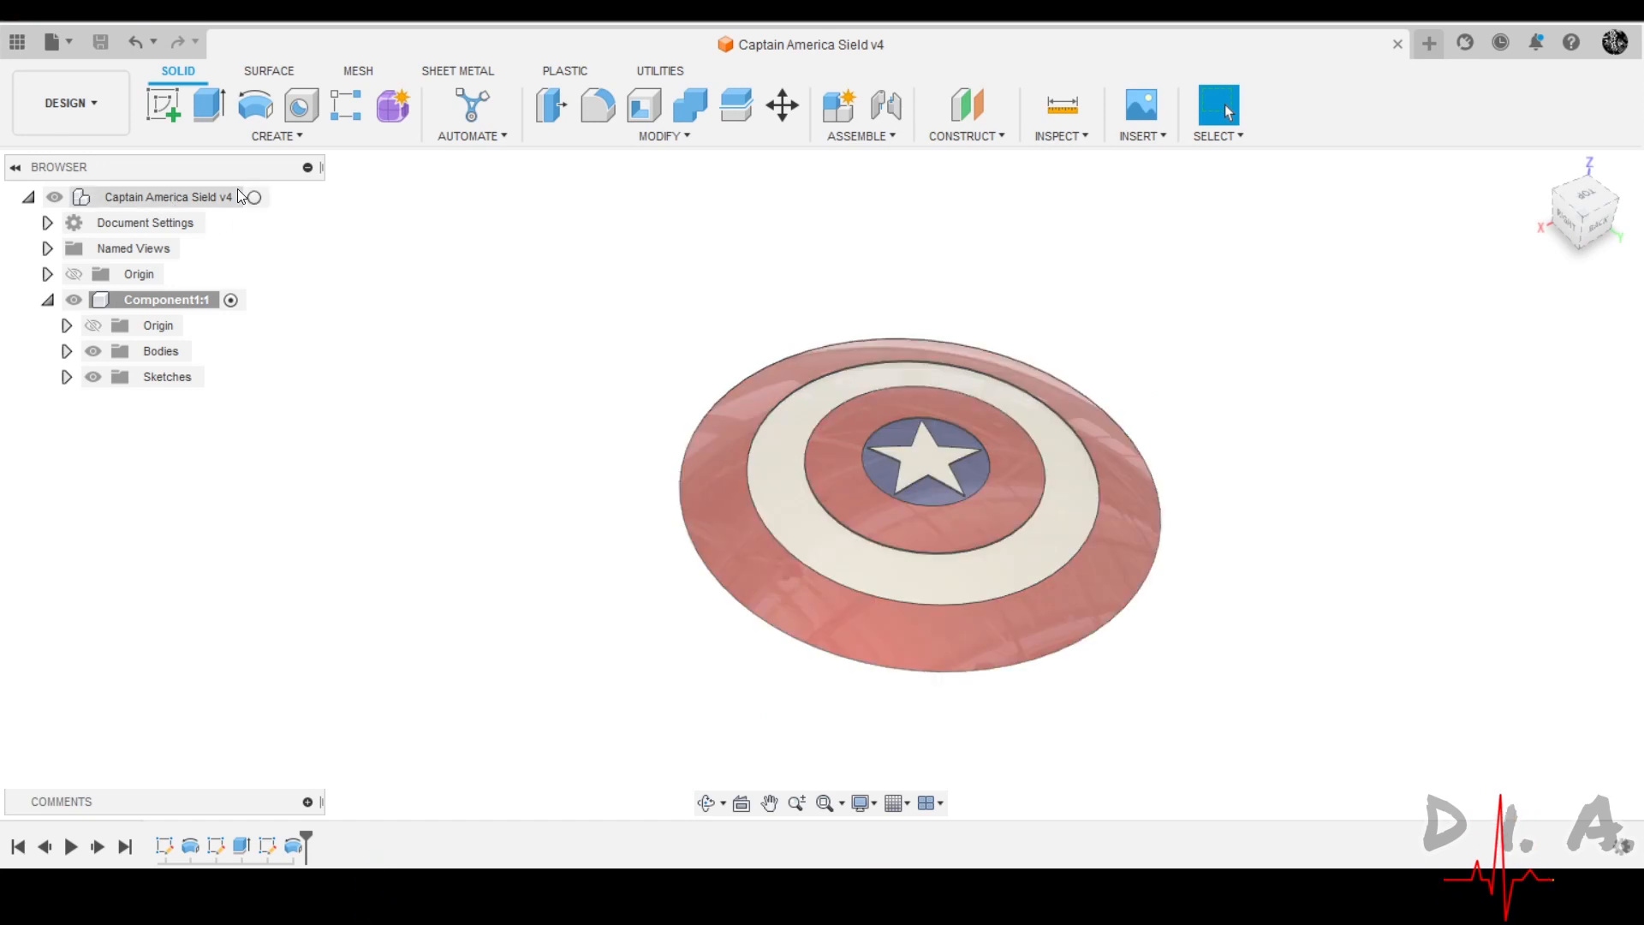
click(248, 197)
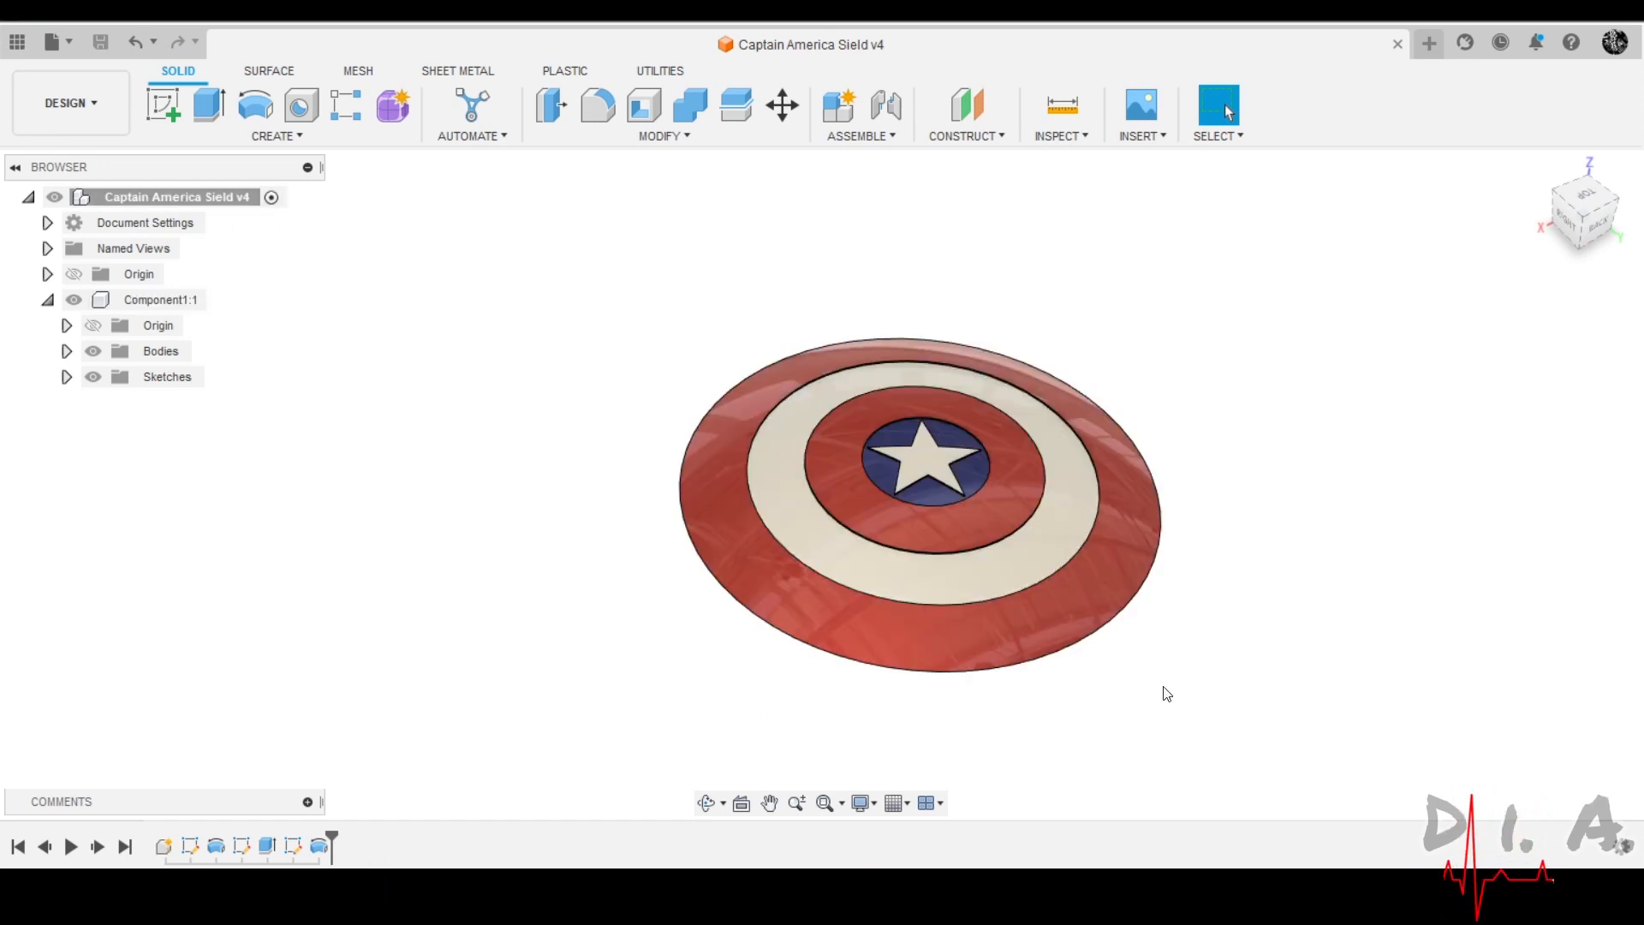
shift+middle_drag(1197, 585, 1193, 635)
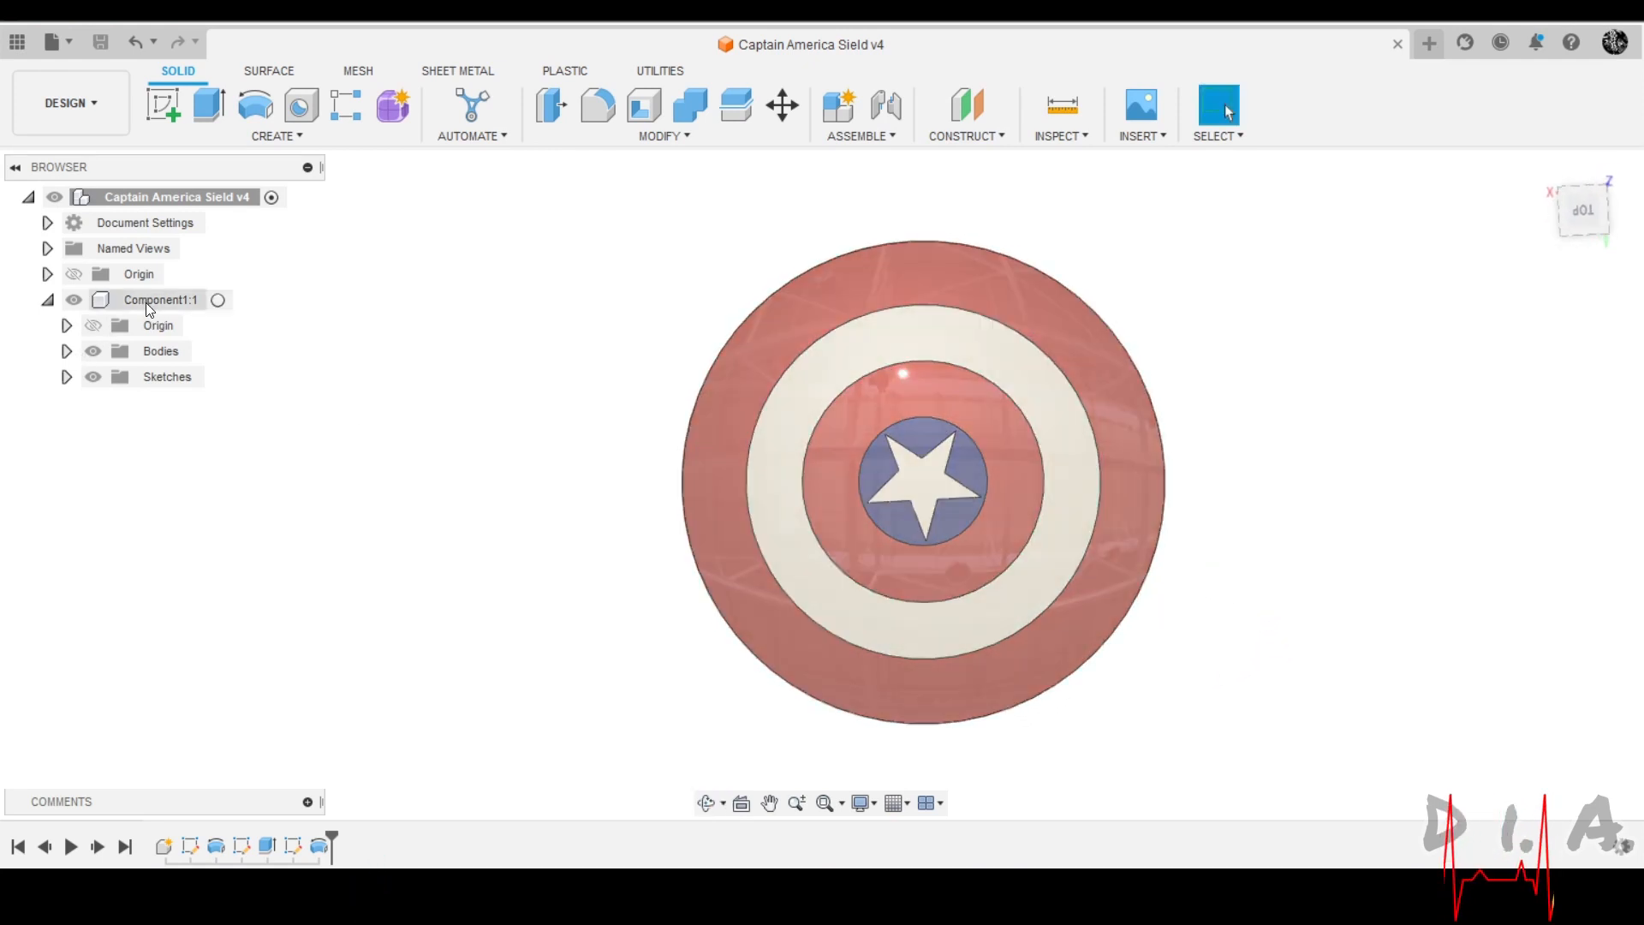
Look through the metallic paints in the appearance library for Component1 without applying any of them.
right_click(145, 301)
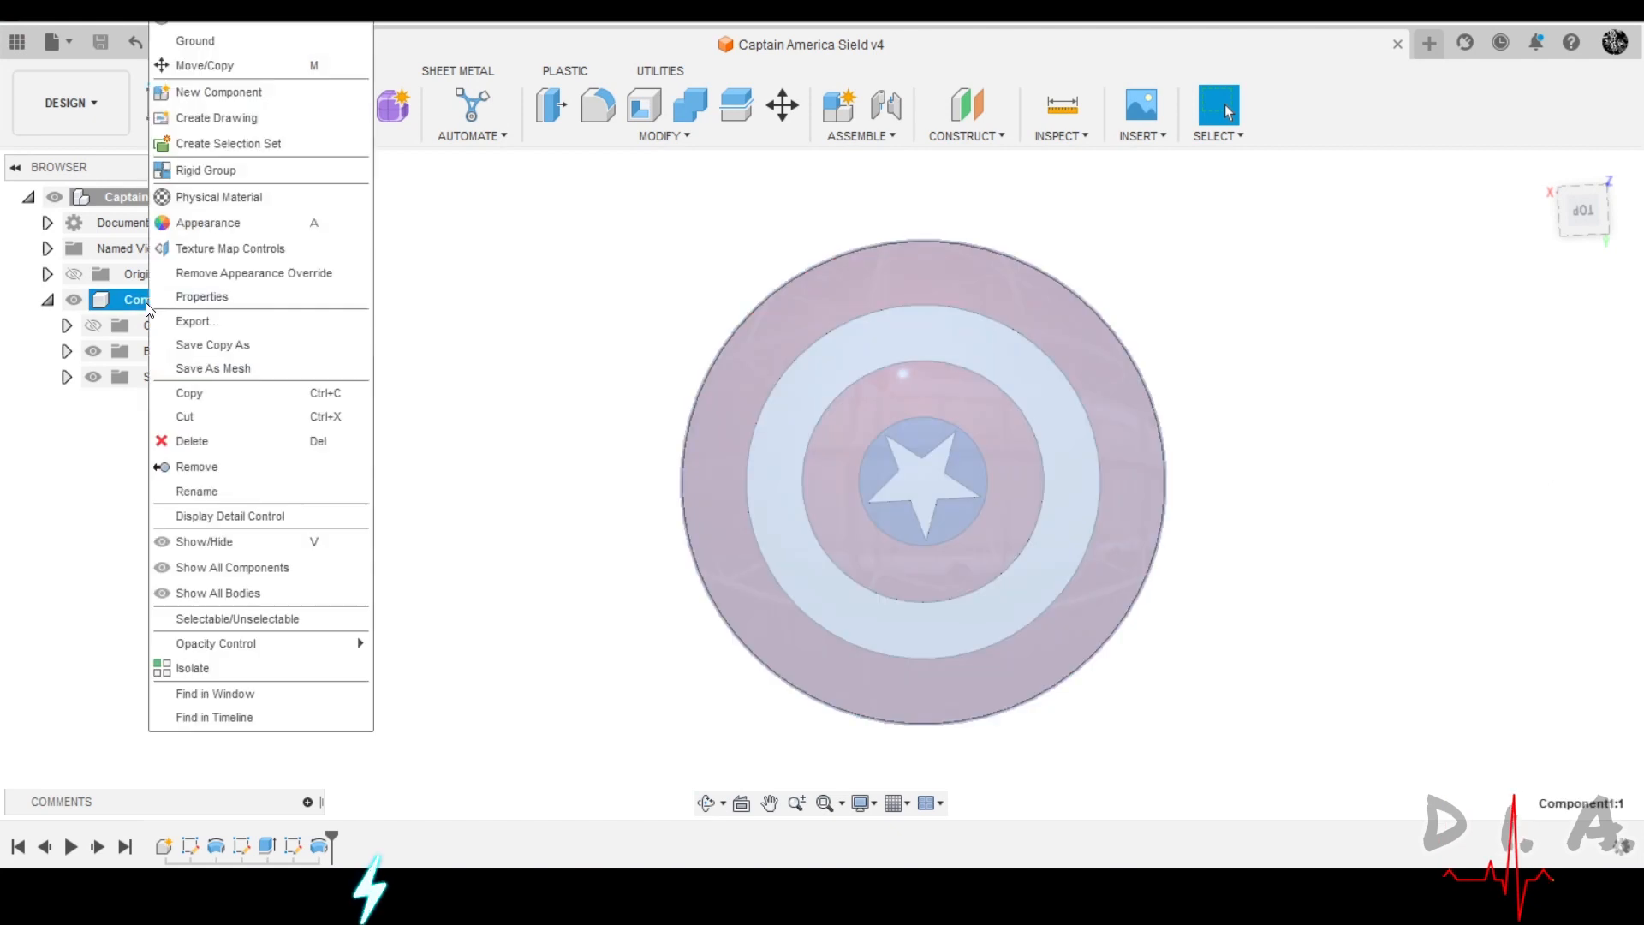
click(243, 222)
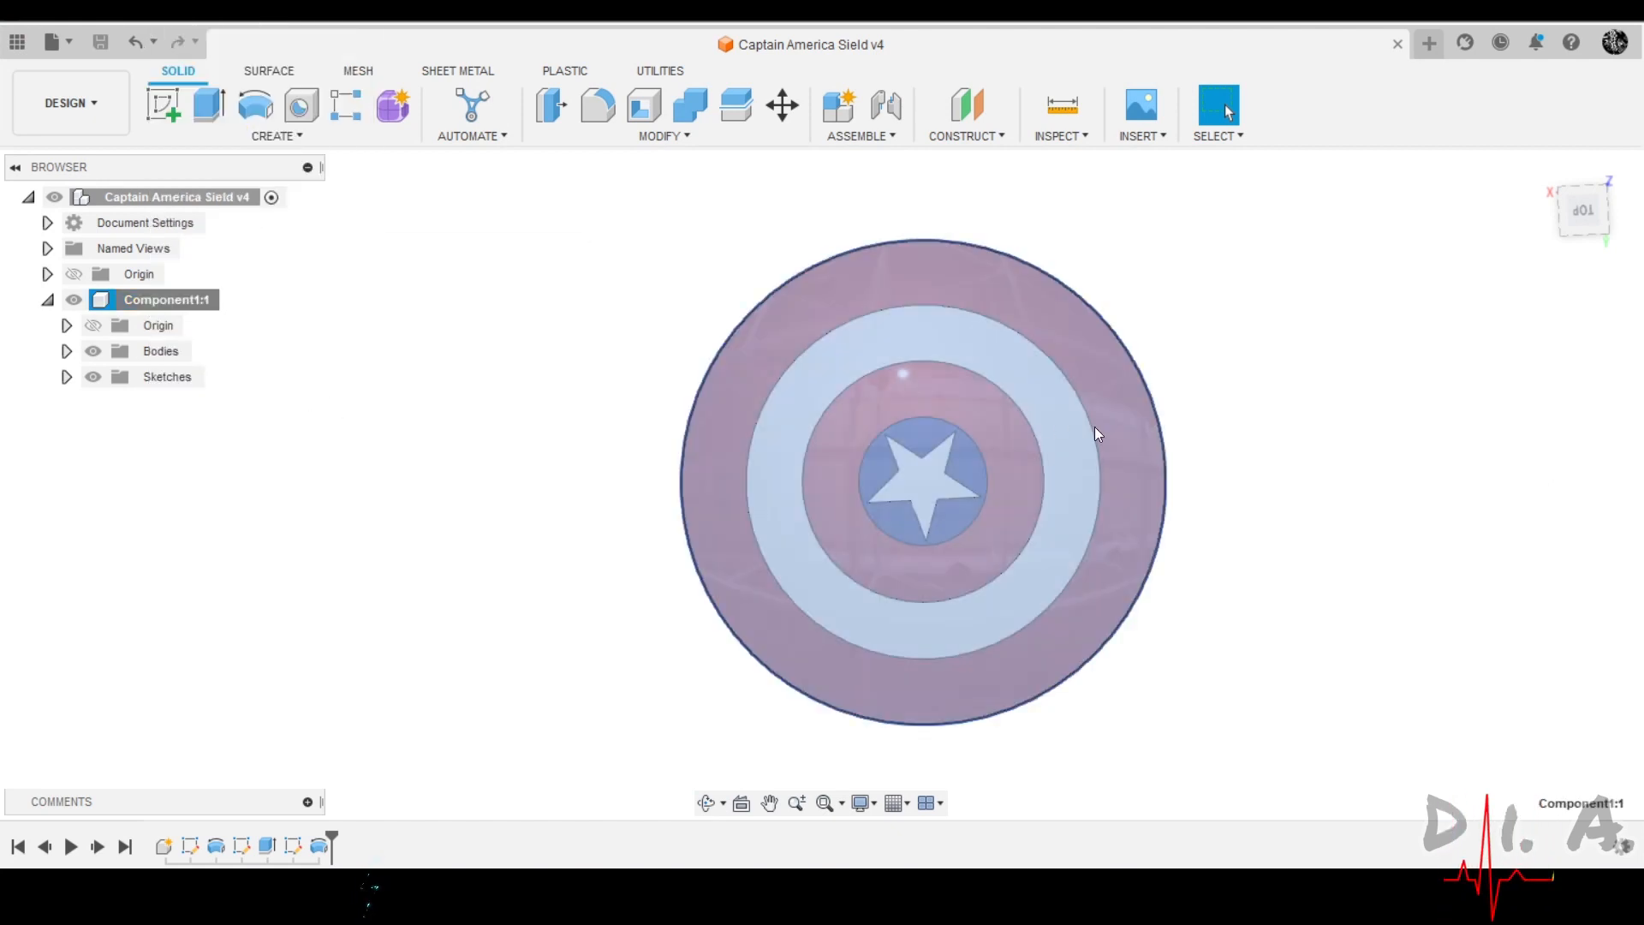
scroll(1369, 579, down, 5)
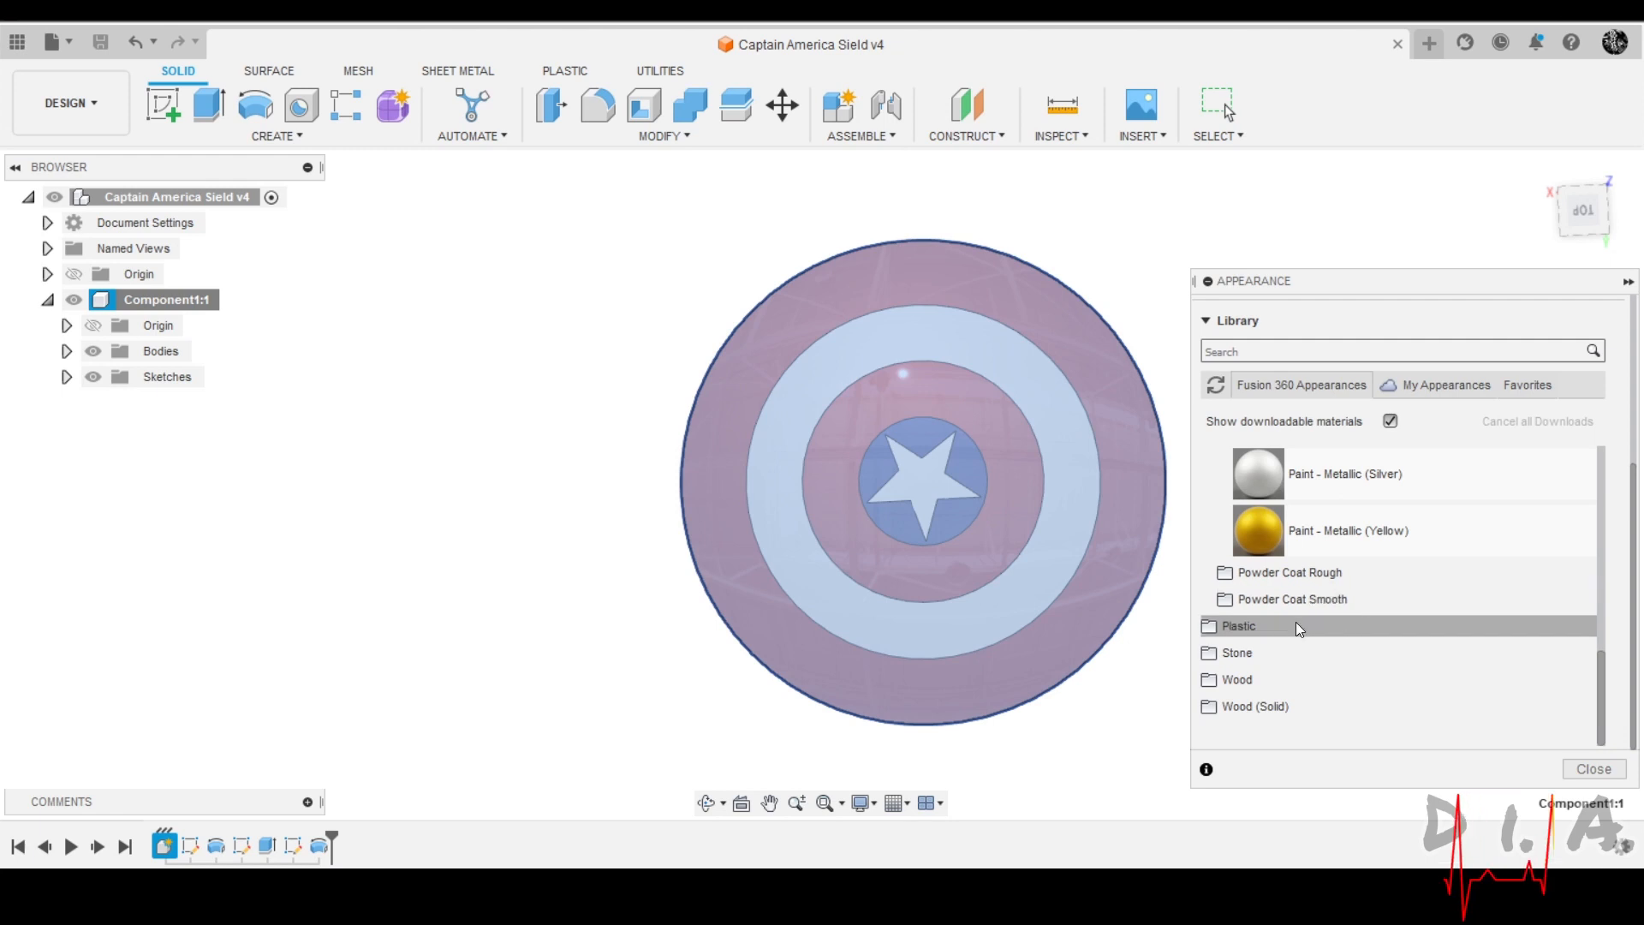
scroll(1296, 622, up, 3)
scroll(1239, 627, up, 3)
scroll(1238, 627, down, 2)
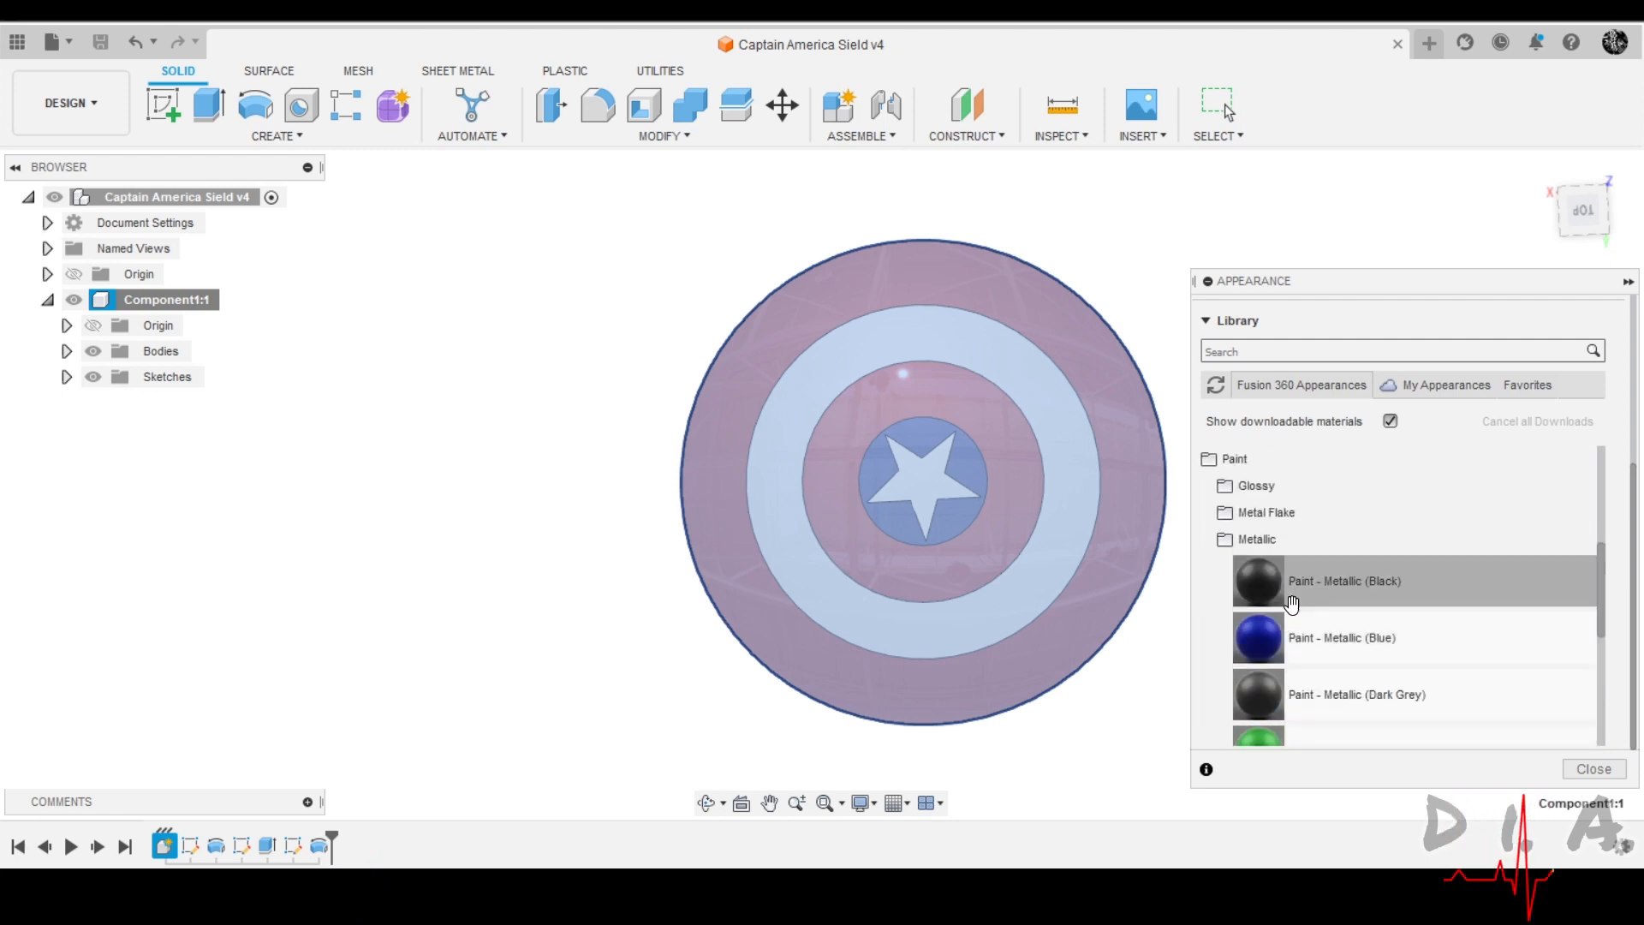
scroll(1291, 600, down, 3)
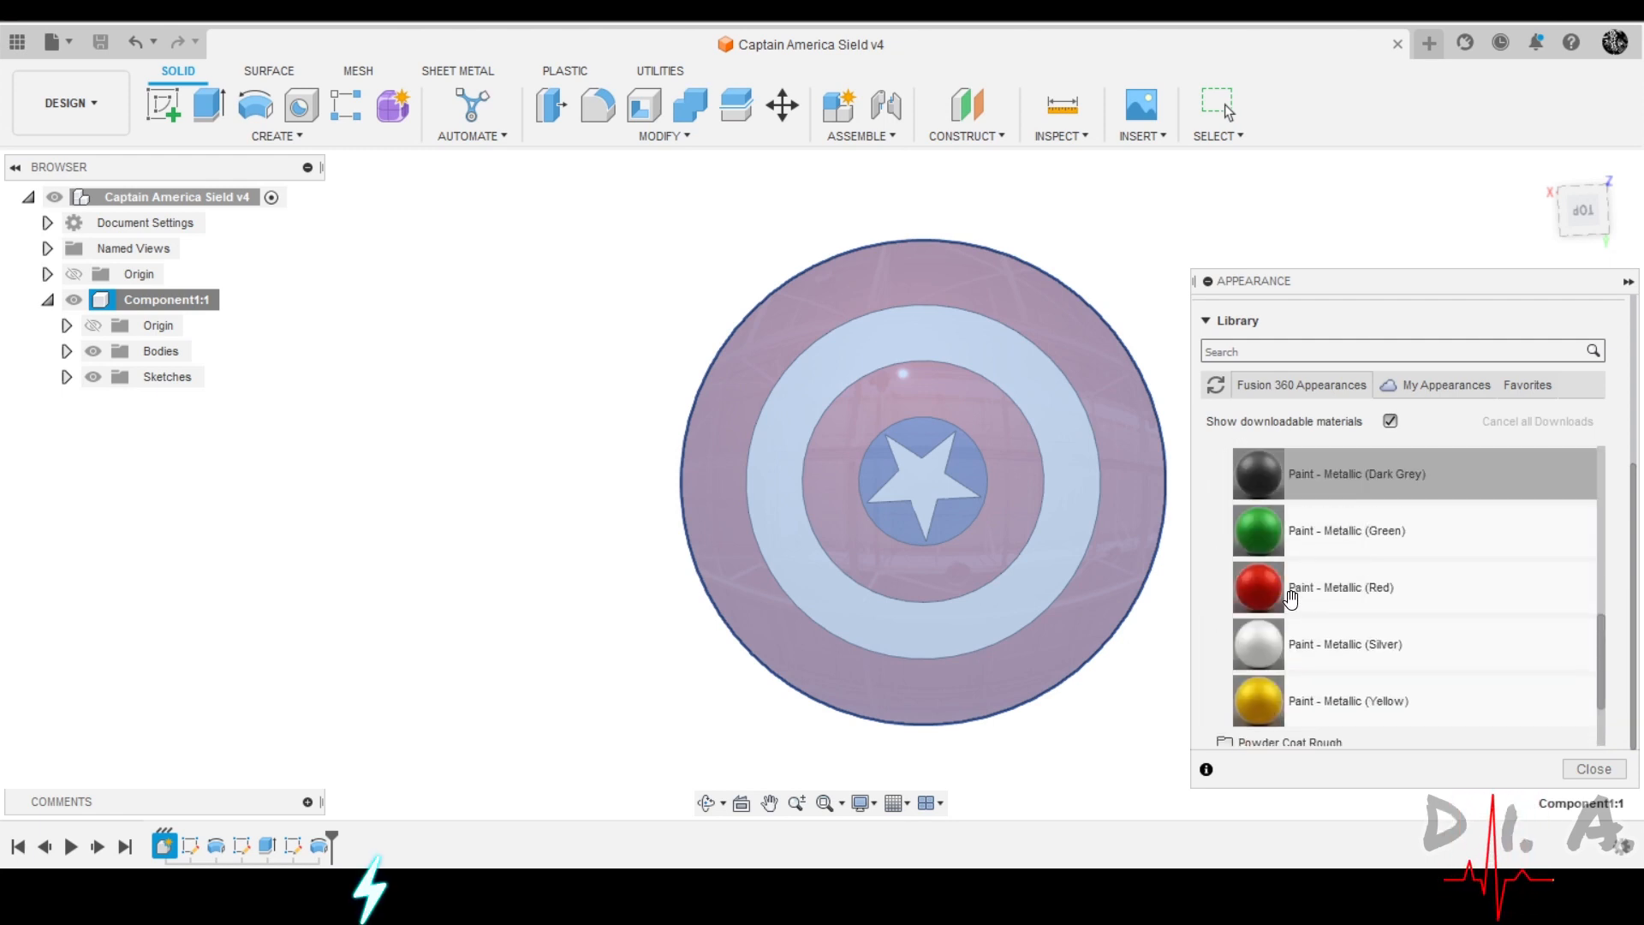
click(1596, 769)
Examine the finished shield from the home, corner, underside, side and top views.
shift+middle_drag(955, 558, 891, 451)
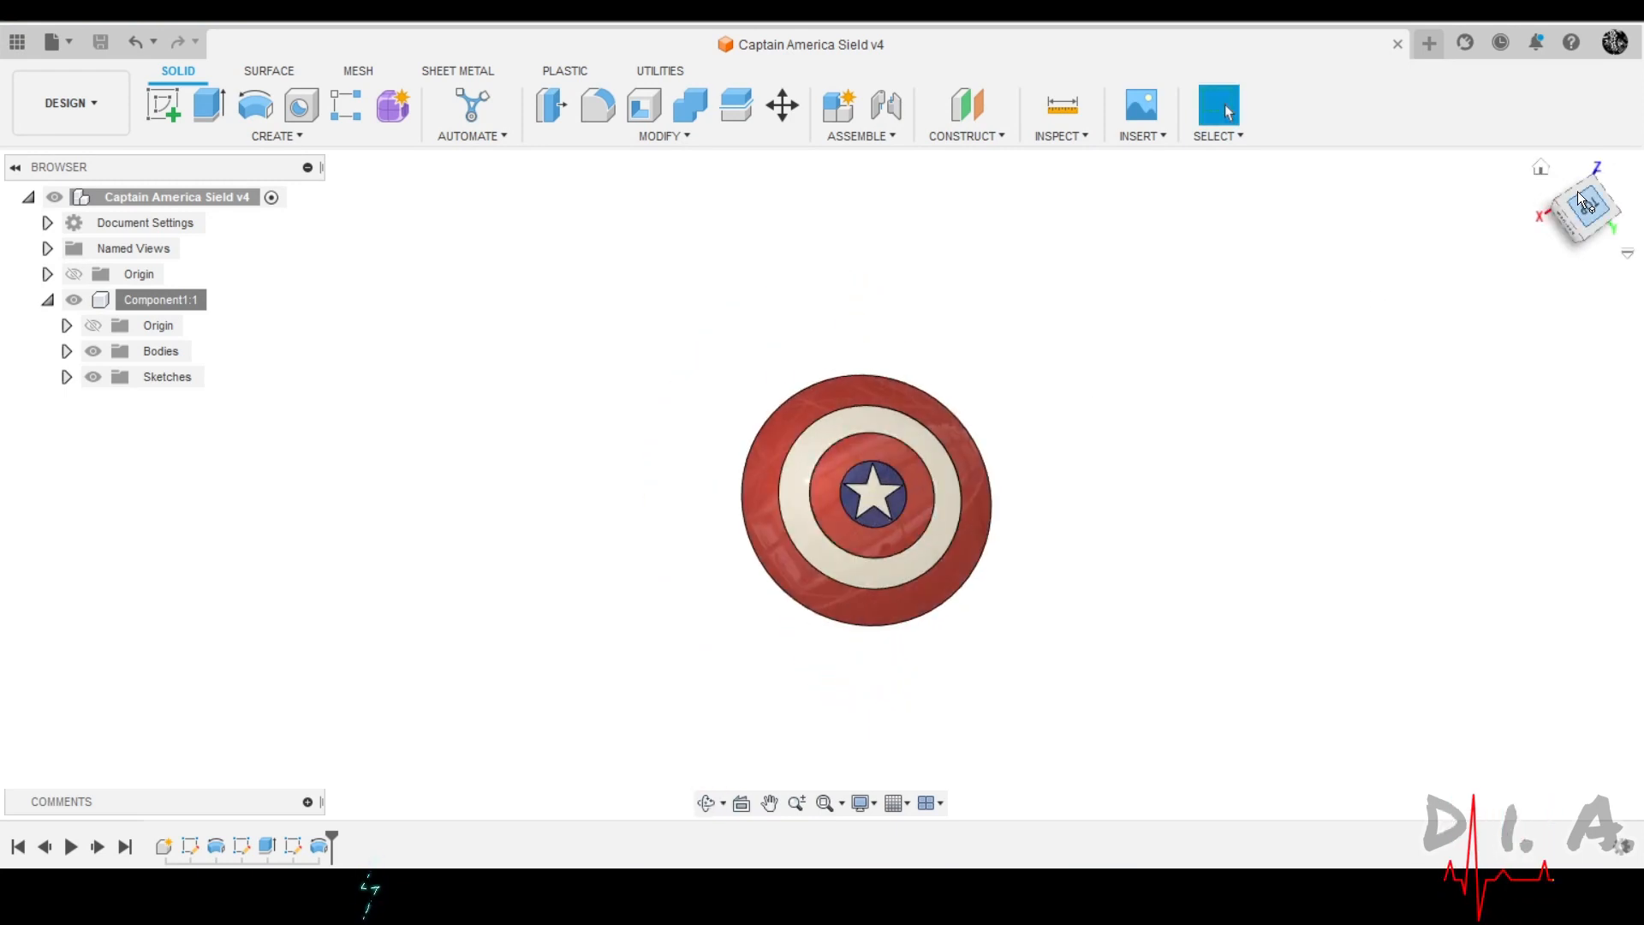
click(1541, 169)
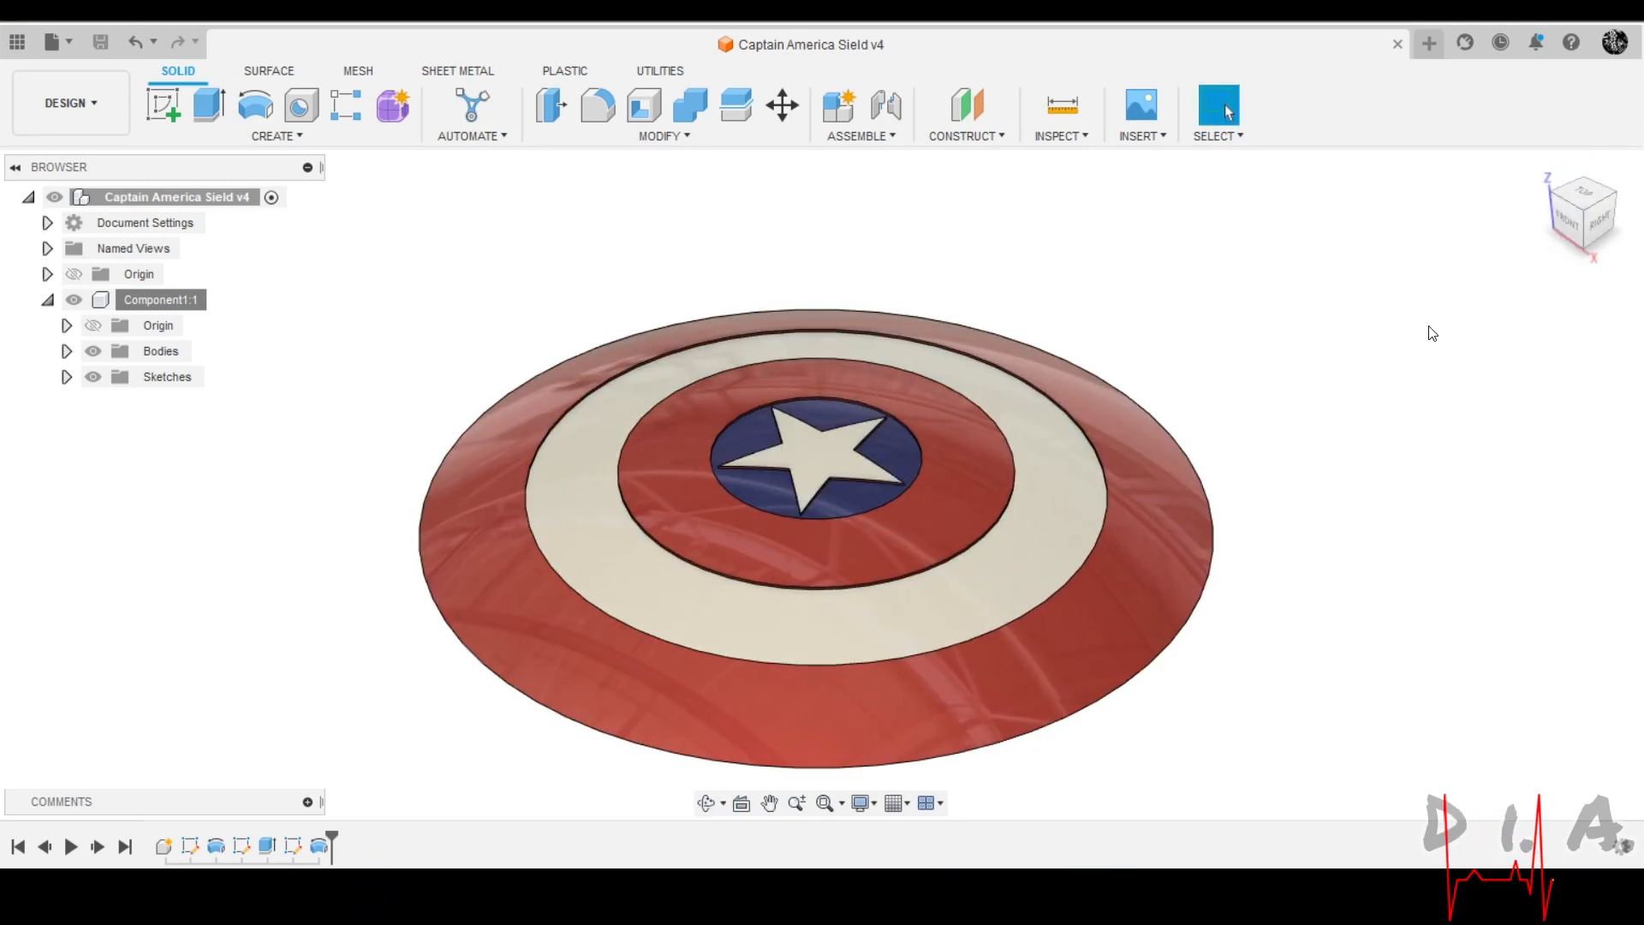
click(1615, 205)
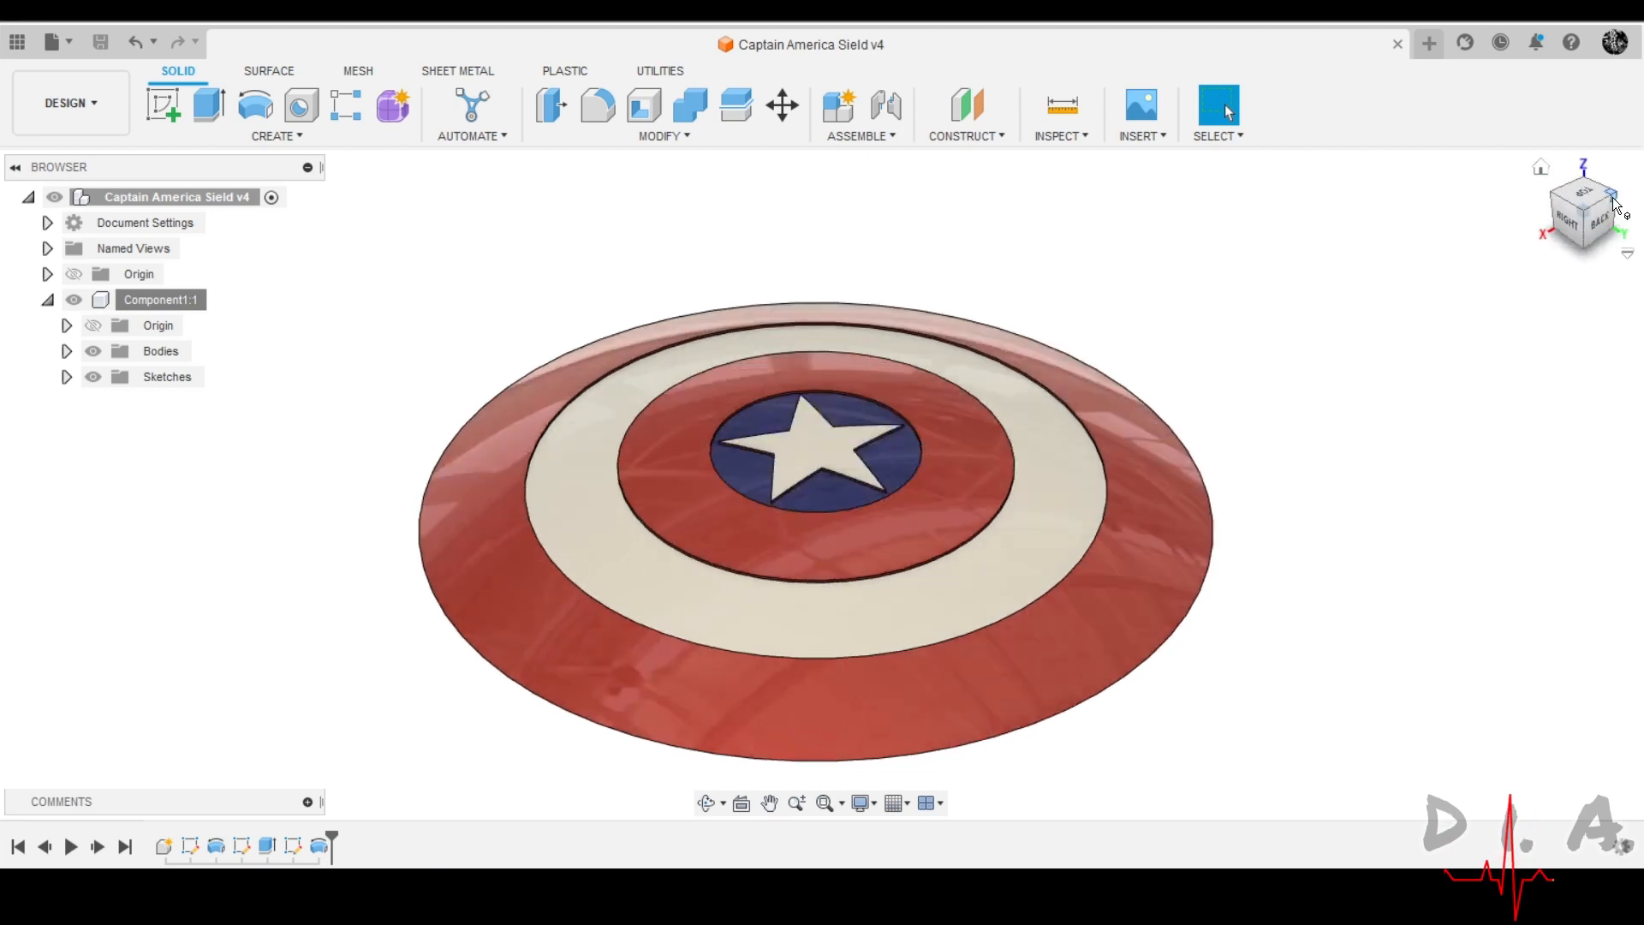
click(1615, 204)
click(1604, 227)
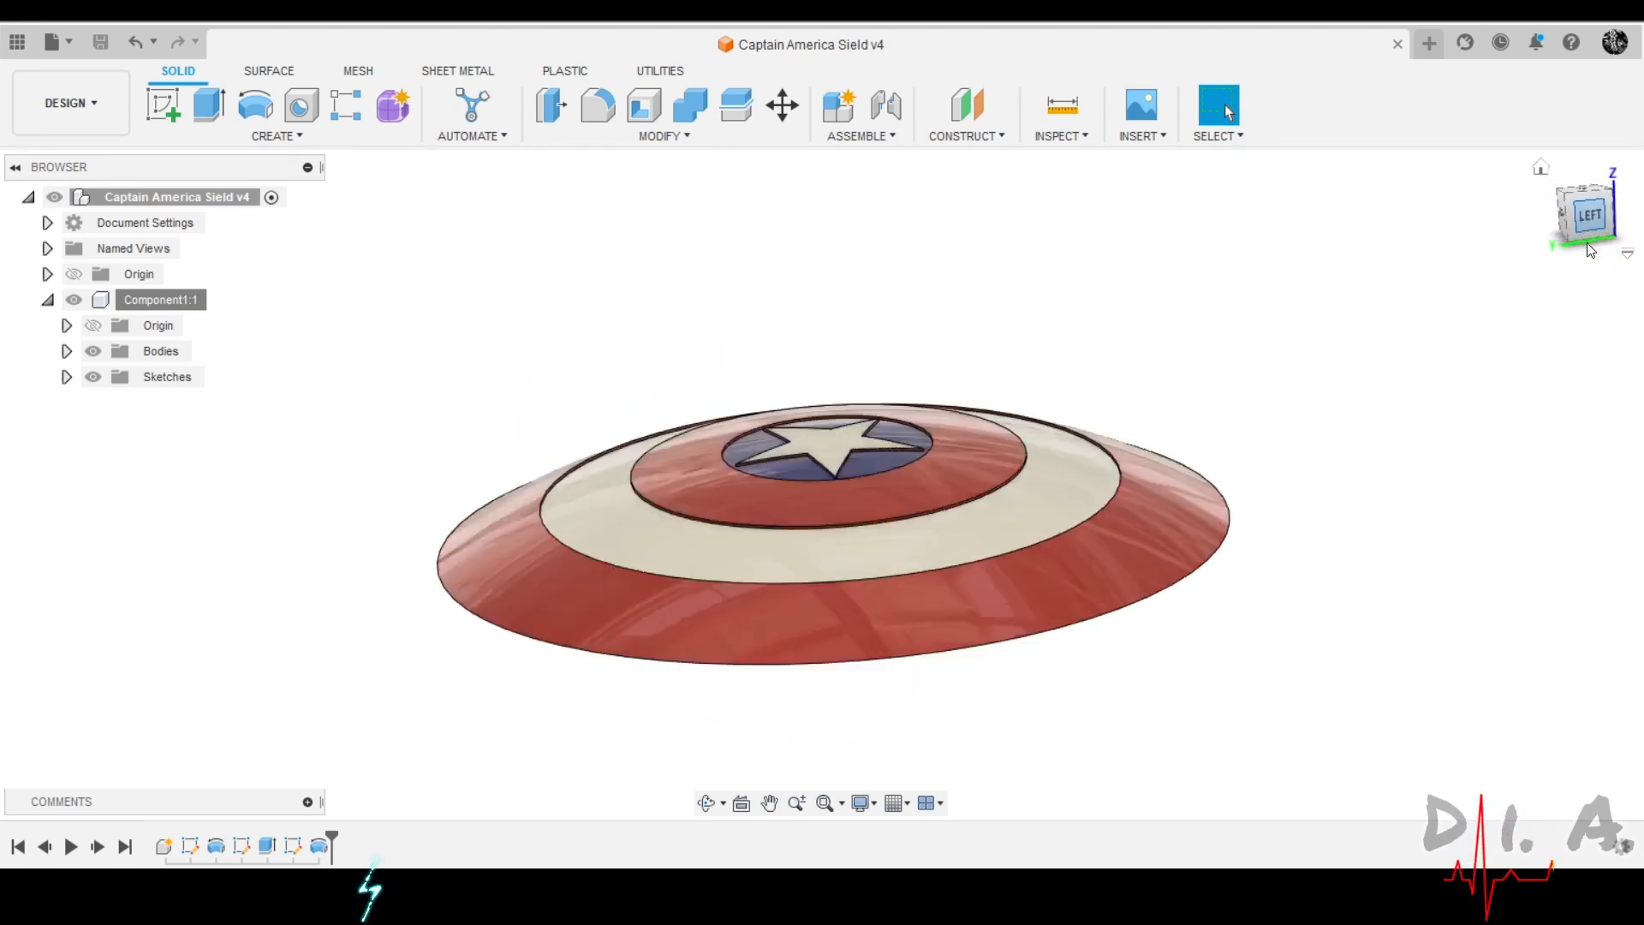
click(1602, 234)
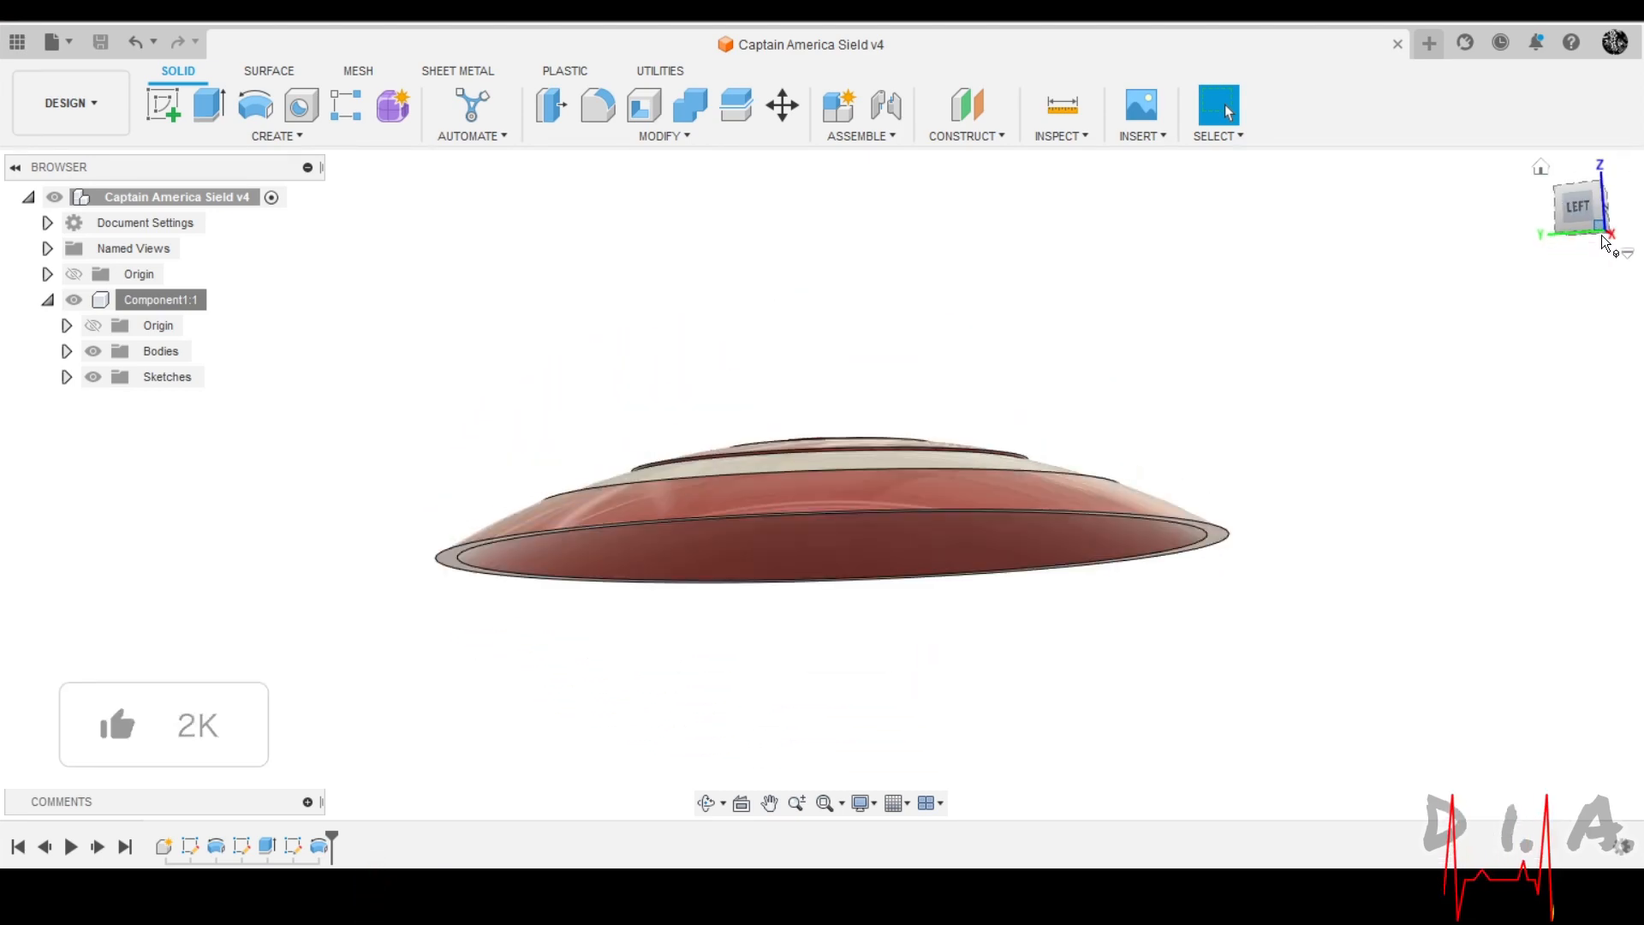
click(1606, 214)
click(1615, 211)
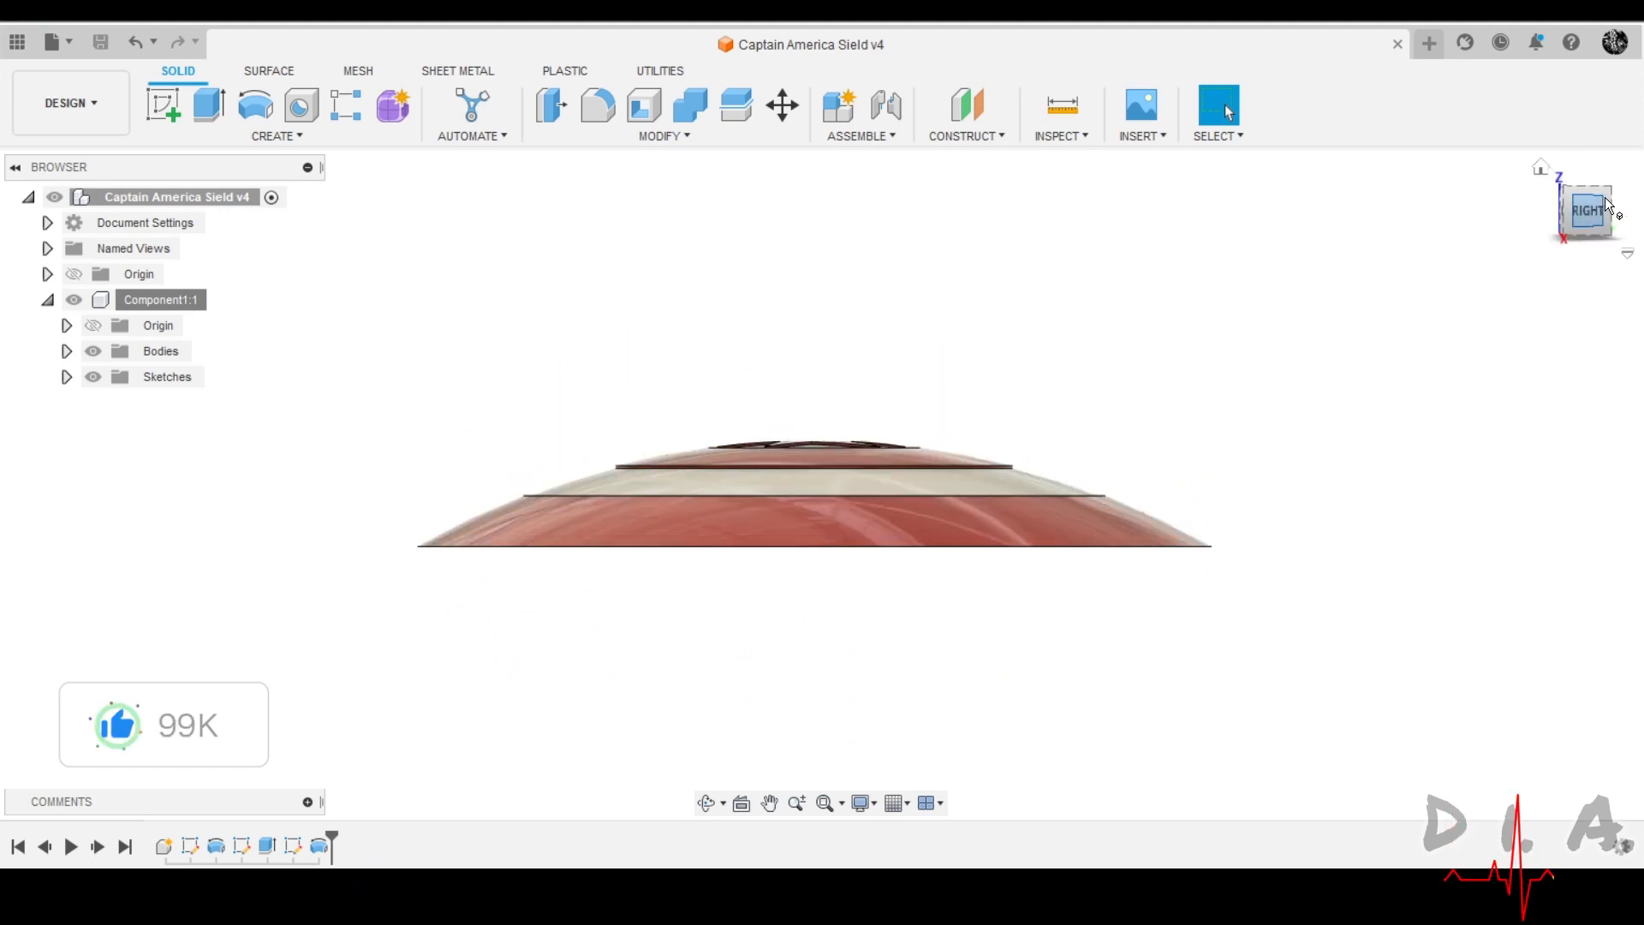
click(1591, 182)
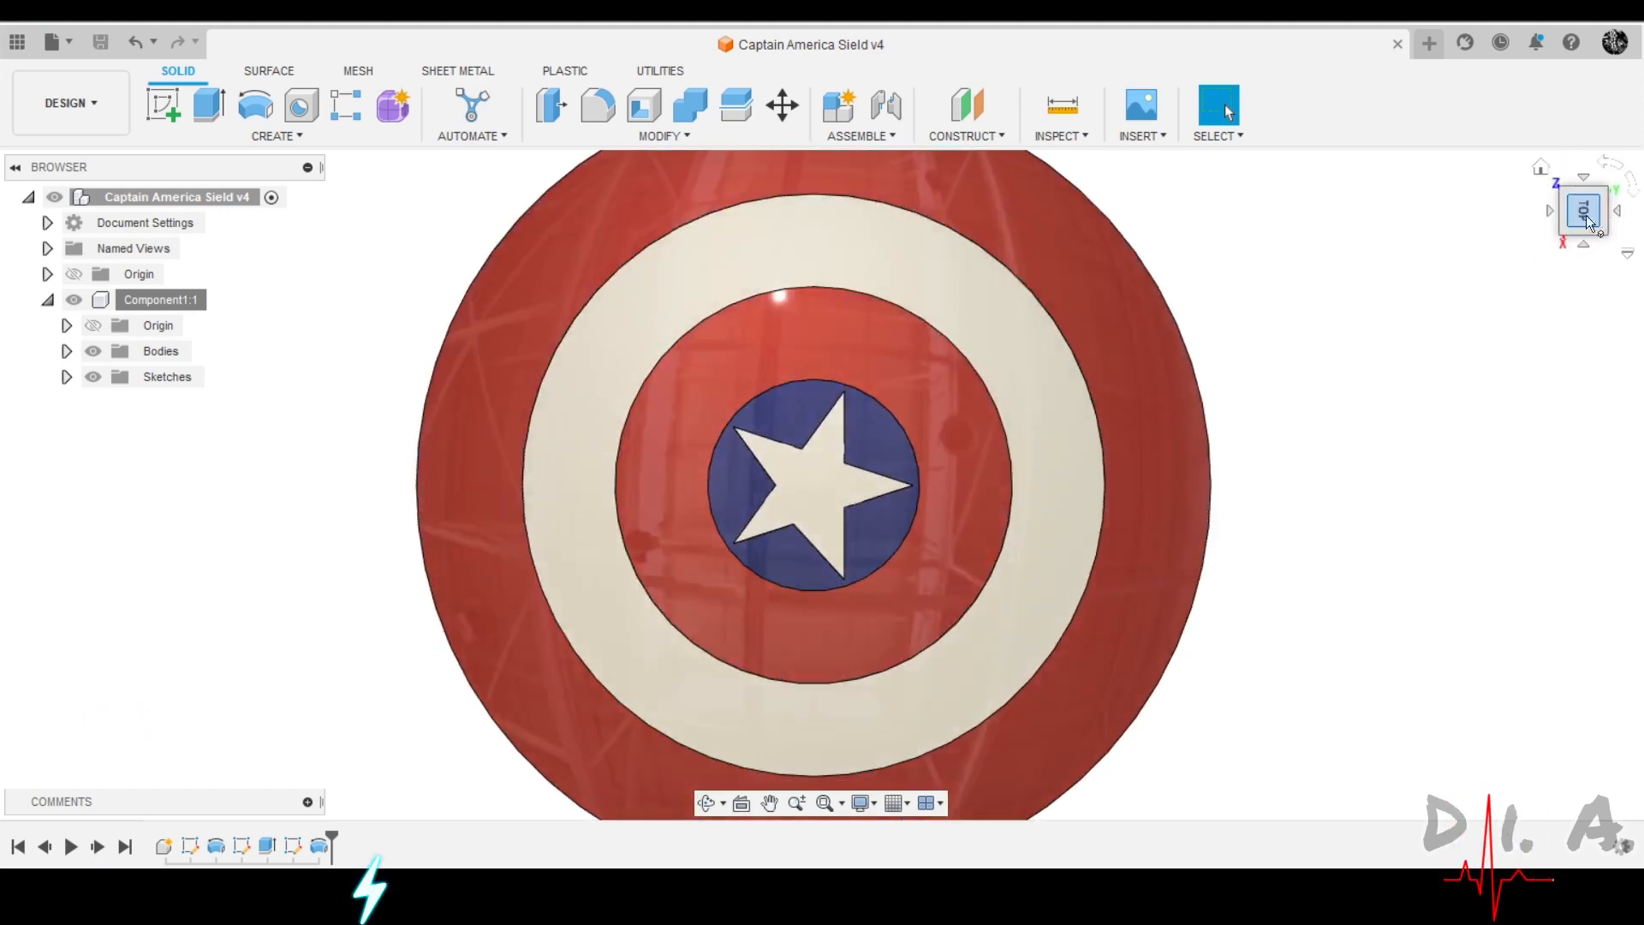
click(1542, 176)
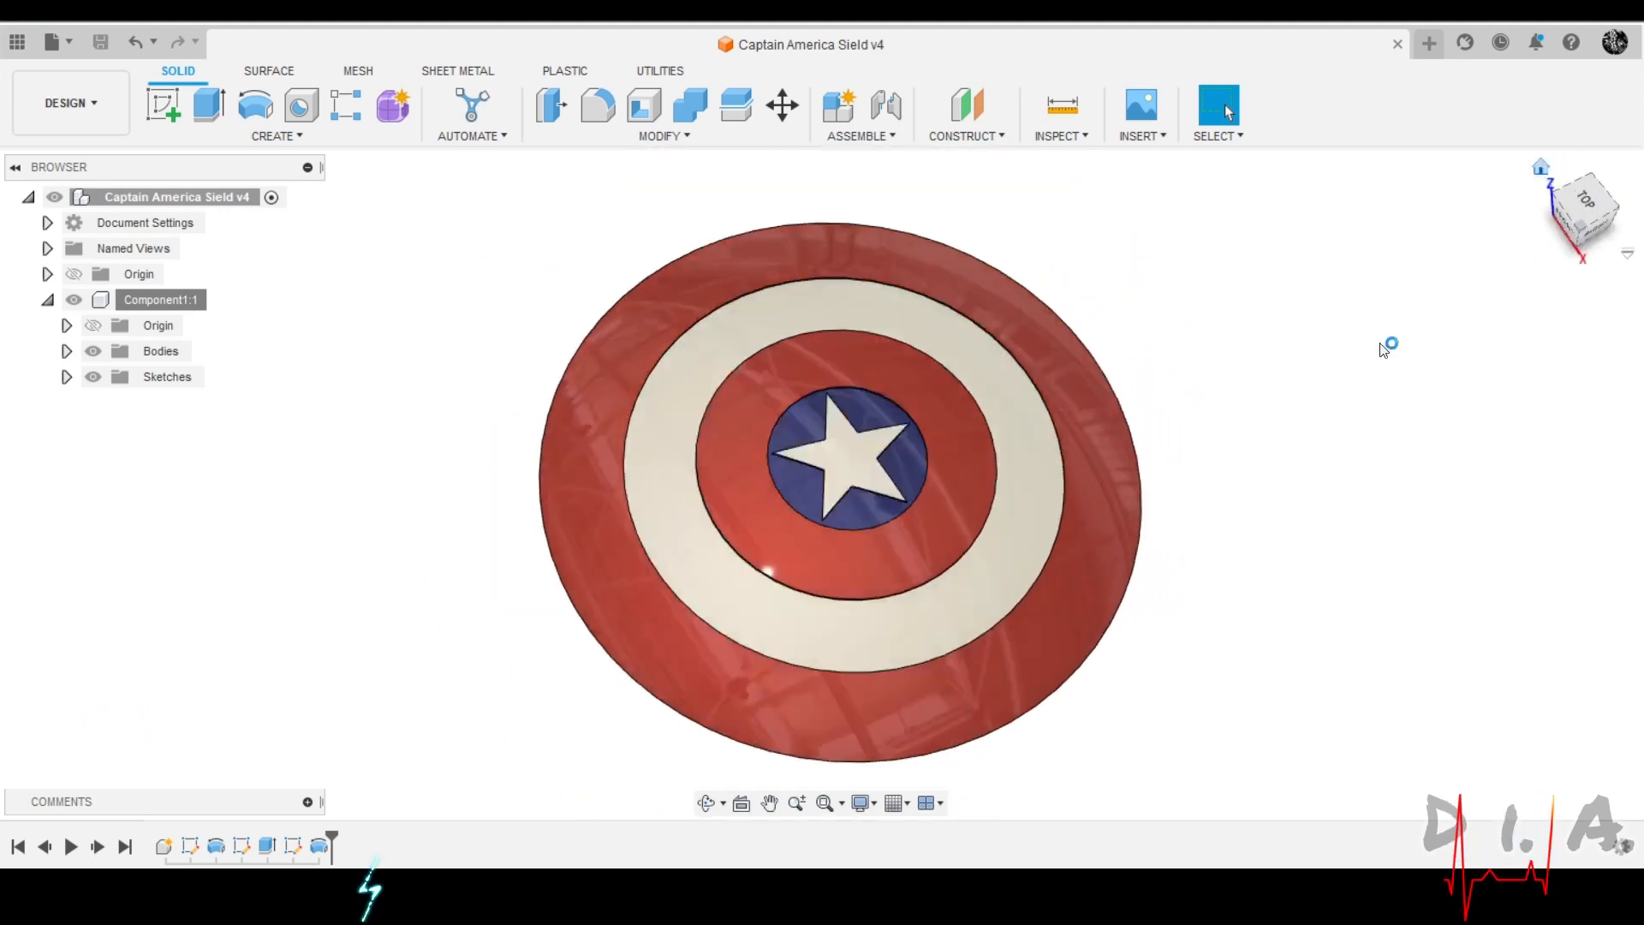